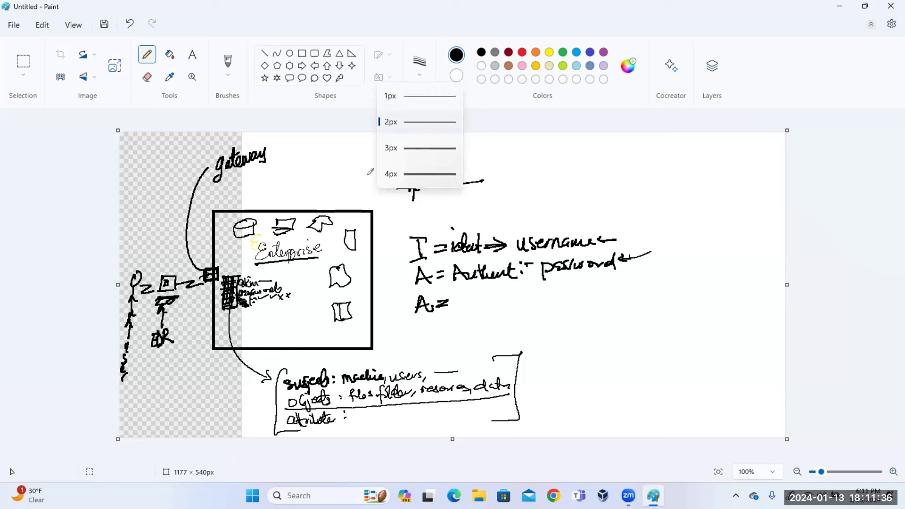
# Close the stroke-width list, pencil 'Enterp' beside the subjects bracket, and minimize Paint.
pyautogui.click(370, 171)
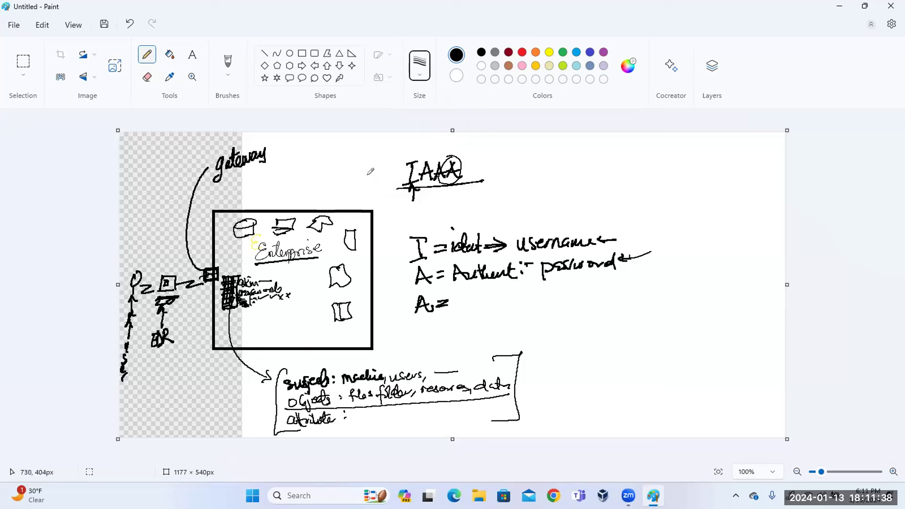
pyautogui.moveTo(537, 355)
pyautogui.mouseDown()
pyautogui.moveTo(540, 366)
pyautogui.moveTo(567, 372)
pyautogui.mouseUp()
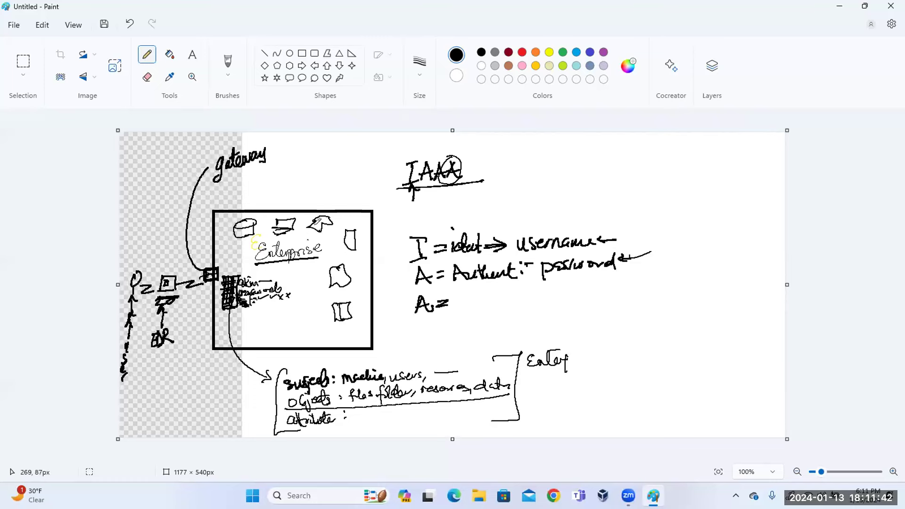
pyautogui.click(840, 7)
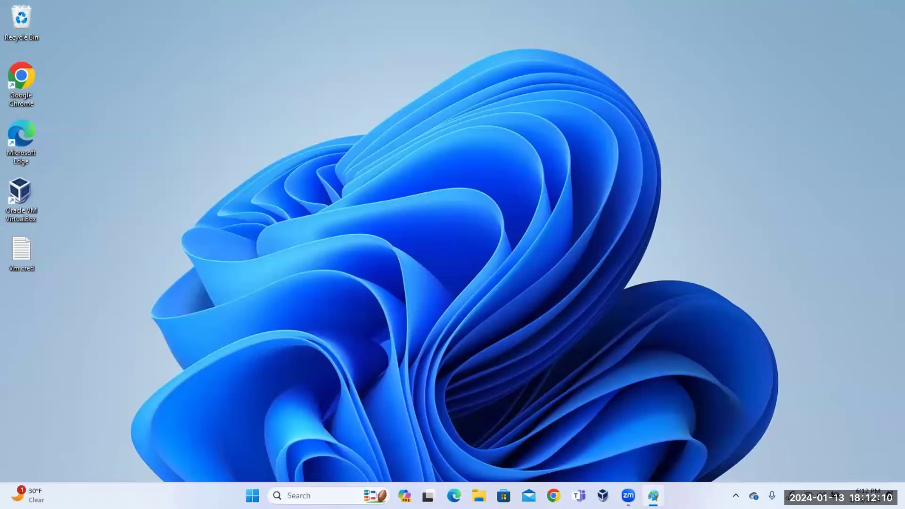
# Restore Paint and finish writing 'Enterprise Directory' beside the bracket, closing it with a bracket.
pyautogui.click(653, 495)
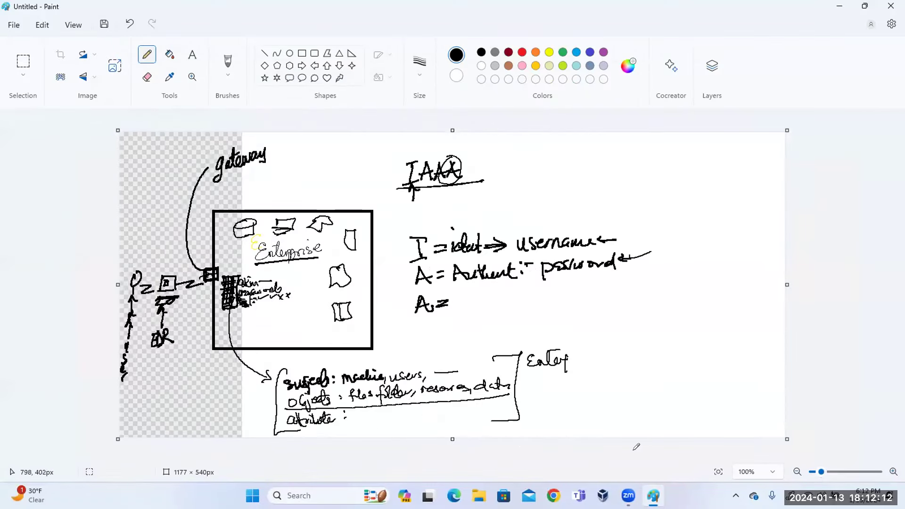
pyautogui.moveTo(570, 363); pyautogui.dragTo(585, 353)
pyautogui.moveTo(533, 369)
pyautogui.mouseDown()
pyautogui.moveTo(539, 380)
pyautogui.moveTo(560, 377)
pyautogui.mouseUp()
pyautogui.moveTo(565, 367)
pyautogui.mouseDown()
pyautogui.moveTo(563, 379)
pyautogui.moveTo(576, 372)
pyautogui.moveTo(574, 384)
pyautogui.mouseUp()
pyautogui.moveTo(587, 352)
pyautogui.mouseDown()
pyautogui.moveTo(595, 350)
pyautogui.moveTo(581, 385)
pyautogui.mouseUp()
pyautogui.moveTo(263, 233); pyautogui.dragTo(316, 230)
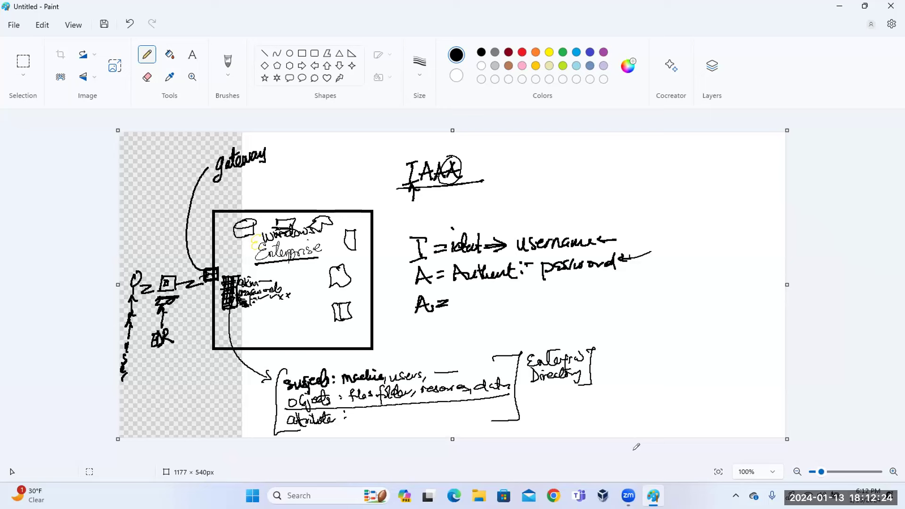
# Draw an arrow from Enterprise Directory to an underlined 'Active Directory'.
pyautogui.moveTo(597, 362); pyautogui.dragTo(608, 366)
pyautogui.moveTo(604, 356)
pyautogui.mouseDown()
pyautogui.moveTo(603, 370)
pyautogui.moveTo(623, 354)
pyautogui.mouseUp()
pyautogui.moveTo(619, 350)
pyautogui.mouseDown()
pyautogui.moveTo(626, 364)
pyautogui.moveTo(640, 358)
pyautogui.moveTo(621, 367)
pyautogui.moveTo(661, 346)
pyautogui.moveTo(738, 356)
pyautogui.moveTo(730, 339)
pyautogui.mouseUp()
pyautogui.moveTo(618, 373); pyautogui.dragTo(745, 356)
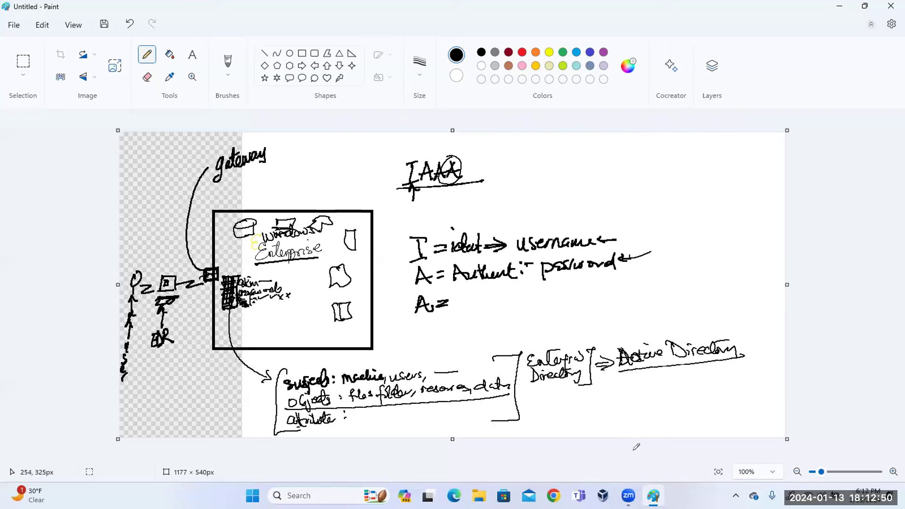
# Circle IAAA, fan a line out to small boxes, and circle the list in the Enterprise box.
pyautogui.moveTo(455, 146)
pyautogui.mouseDown()
pyautogui.moveTo(446, 209)
pyautogui.moveTo(429, 146)
pyautogui.mouseUp()
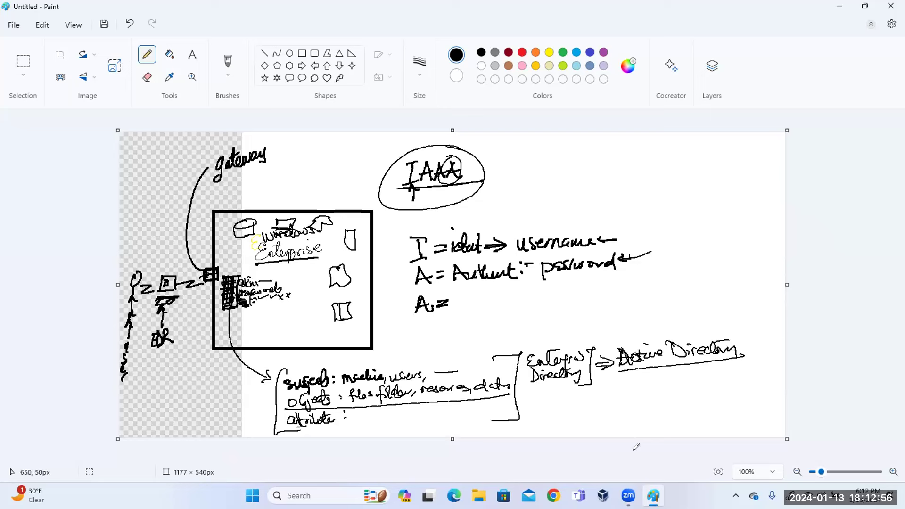
pyautogui.moveTo(479, 157)
pyautogui.mouseDown()
pyautogui.moveTo(510, 146)
pyautogui.moveTo(523, 192)
pyautogui.moveTo(522, 184)
pyautogui.mouseUp()
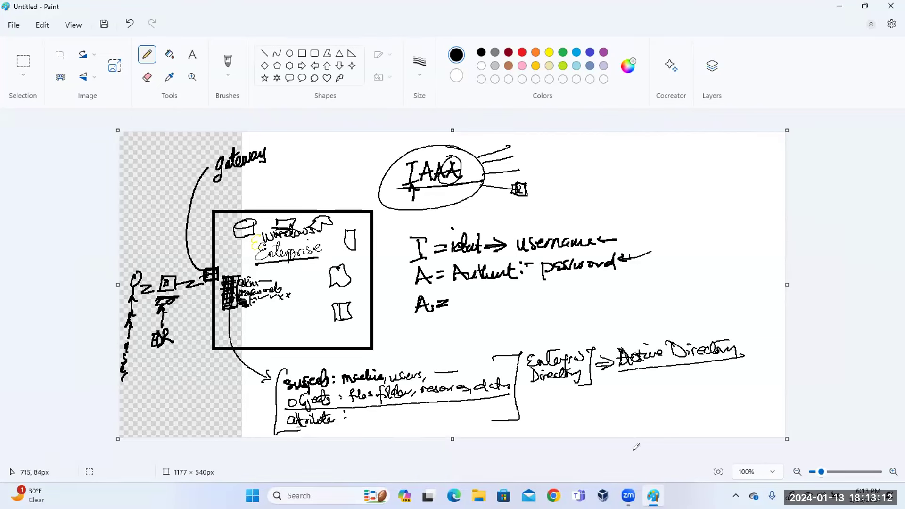
pyautogui.moveTo(521, 164)
pyautogui.mouseDown()
pyautogui.moveTo(529, 174)
pyautogui.moveTo(516, 165)
pyautogui.mouseUp()
pyautogui.moveTo(511, 149)
pyautogui.mouseDown()
pyautogui.moveTo(520, 159)
pyautogui.moveTo(518, 139)
pyautogui.moveTo(514, 147)
pyautogui.mouseUp()
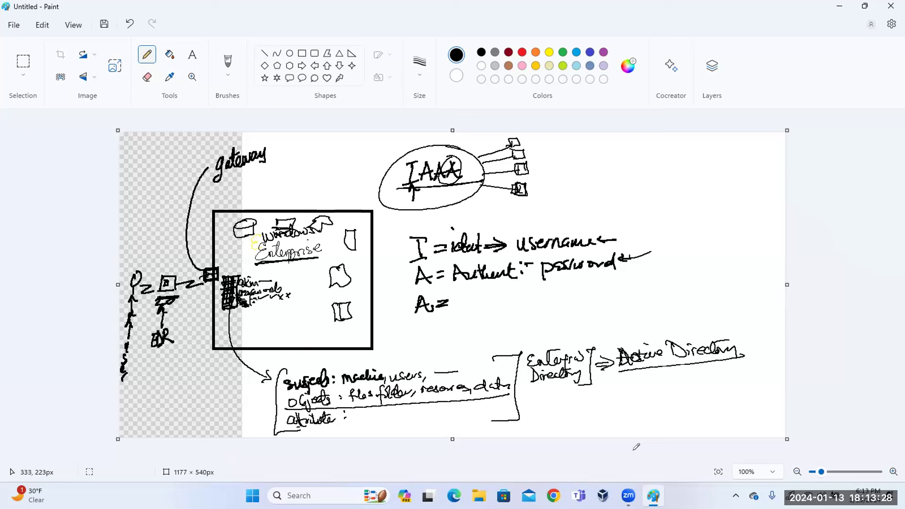
pyautogui.moveTo(266, 264)
pyautogui.mouseDown()
pyautogui.moveTo(218, 277)
pyautogui.moveTo(258, 336)
pyautogui.moveTo(281, 269)
pyautogui.moveTo(219, 271)
pyautogui.mouseUp()
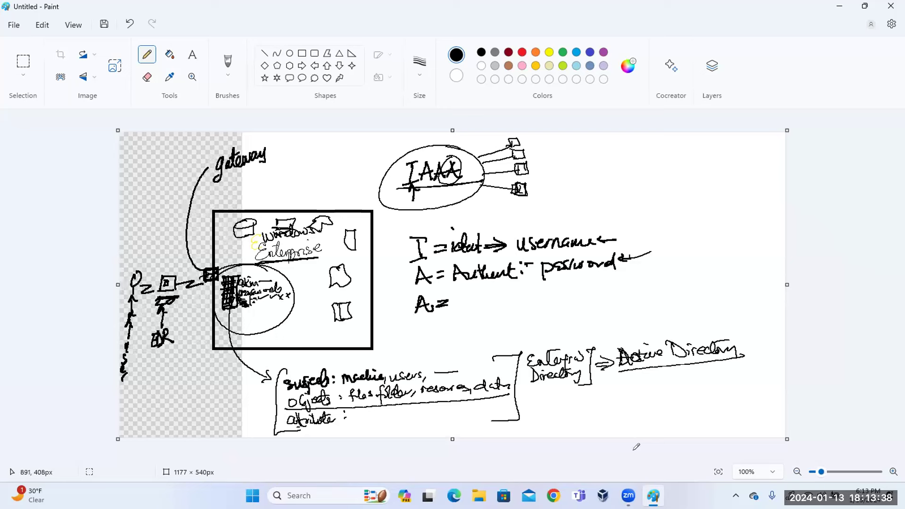
# Double-underline Active Directory and write 'Server' above an arrow into the Enterprise box.
pyautogui.moveTo(620, 369); pyautogui.dragTo(741, 357)
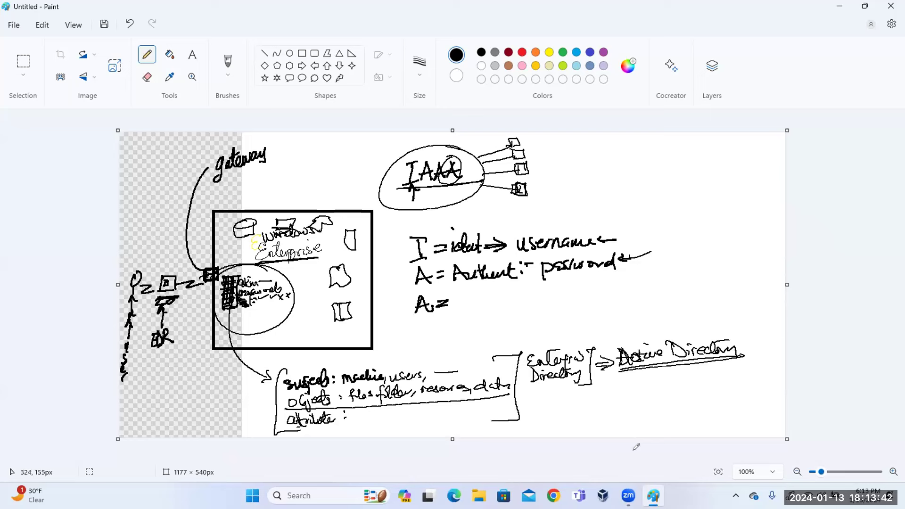
pyautogui.moveTo(306, 211)
pyautogui.mouseDown()
pyautogui.moveTo(331, 178)
pyautogui.moveTo(307, 217)
pyautogui.mouseUp()
pyautogui.moveTo(309, 153)
pyautogui.mouseDown()
pyautogui.moveTo(302, 166)
pyautogui.moveTo(340, 149)
pyautogui.mouseUp()
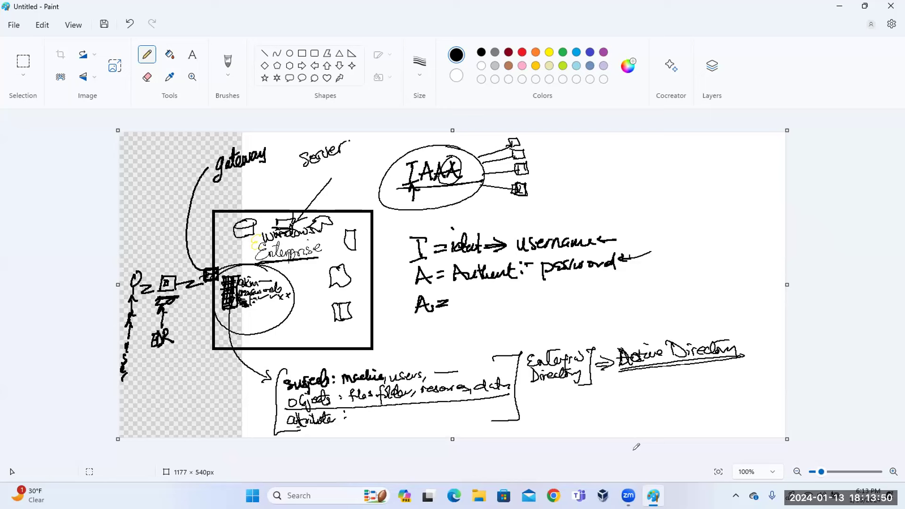
# Add a curved arrow and 'Client' label, circle and underline Server, arrow it to IAAA, and underline Enterprise.
pyautogui.moveTo(165, 270)
pyautogui.mouseDown()
pyautogui.moveTo(152, 218)
pyautogui.moveTo(160, 264)
pyautogui.moveTo(168, 253)
pyautogui.mouseUp()
pyautogui.moveTo(134, 191)
pyautogui.mouseDown()
pyautogui.moveTo(129, 197)
pyautogui.moveTo(152, 189)
pyautogui.moveTo(161, 169)
pyautogui.moveTo(124, 187)
pyautogui.moveTo(163, 160)
pyautogui.mouseUp()
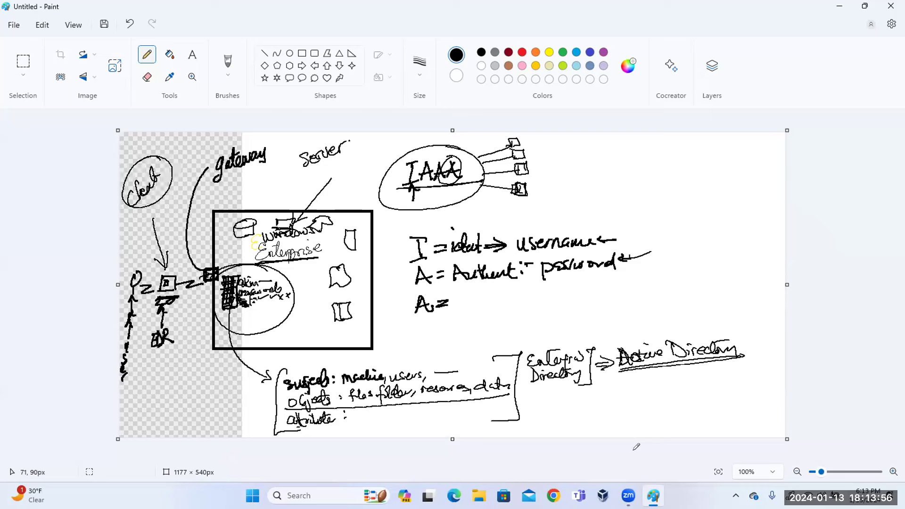
pyautogui.moveTo(349, 133)
pyautogui.mouseDown()
pyautogui.moveTo(285, 172)
pyautogui.moveTo(359, 141)
pyautogui.moveTo(349, 133)
pyautogui.mouseUp()
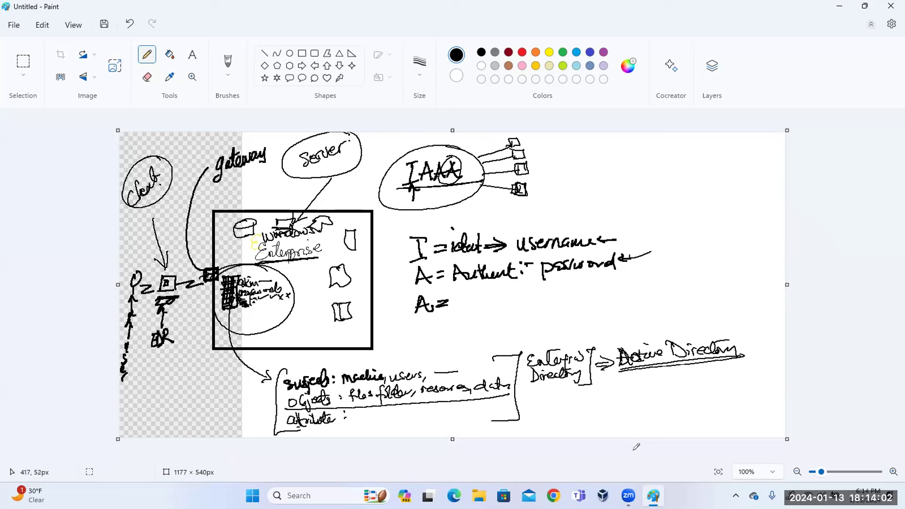
pyautogui.moveTo(359, 163)
pyautogui.mouseDown()
pyautogui.moveTo(377, 173)
pyautogui.moveTo(365, 179)
pyautogui.mouseUp()
pyautogui.moveTo(222, 315); pyautogui.dragTo(249, 312)
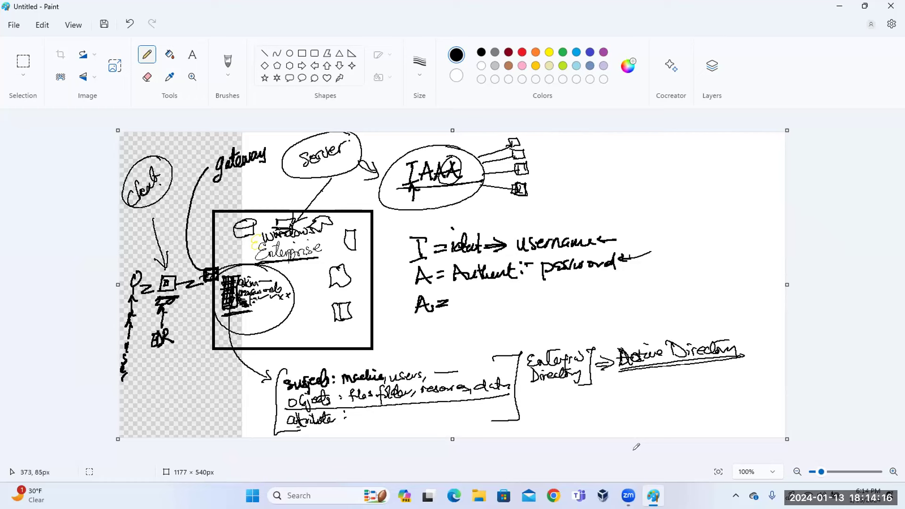
pyautogui.moveTo(307, 171); pyautogui.dragTo(339, 161)
# Make and cancel a selection, then with the Pencil write 'AuthZ ⇒' after the third 'A ='.
pyautogui.click(25, 61)
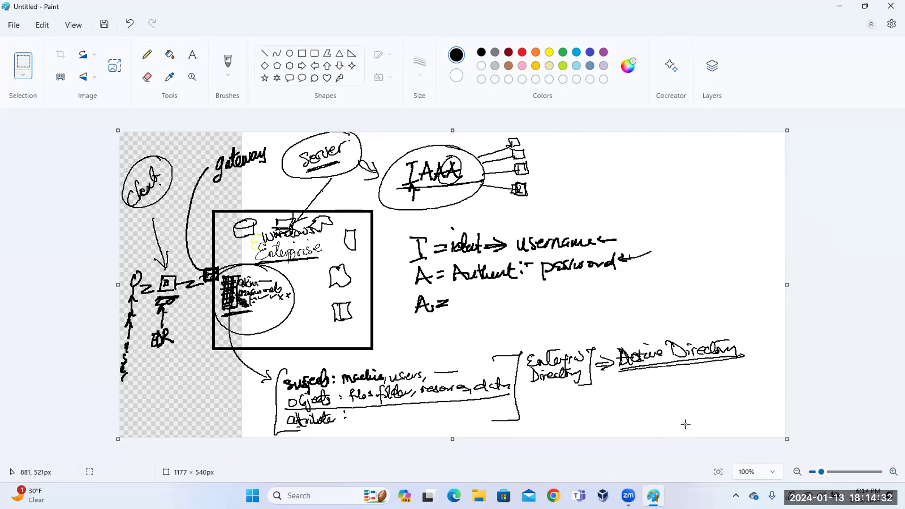
pyautogui.moveTo(760, 433)
pyautogui.mouseDown()
pyautogui.moveTo(404, 309)
pyautogui.moveTo(185, 196)
pyautogui.moveTo(101, 133)
pyautogui.mouseUp()
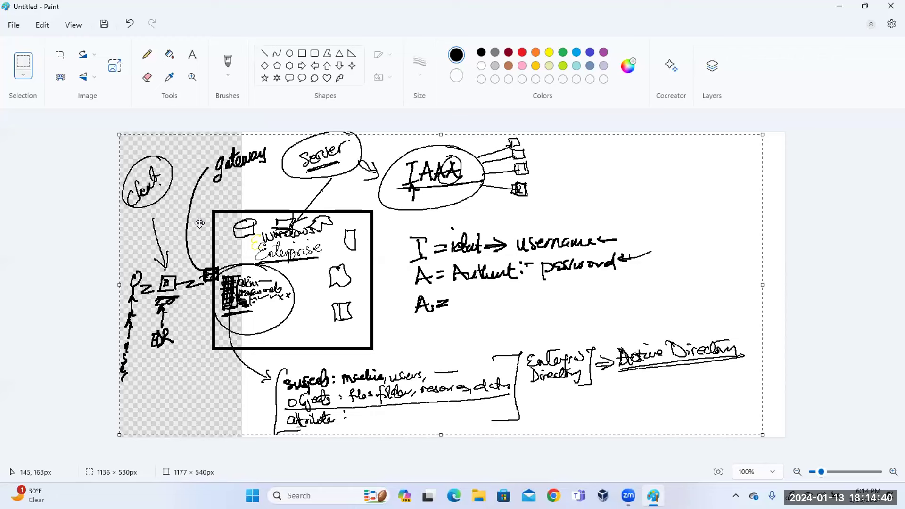
pyautogui.press('Escape')
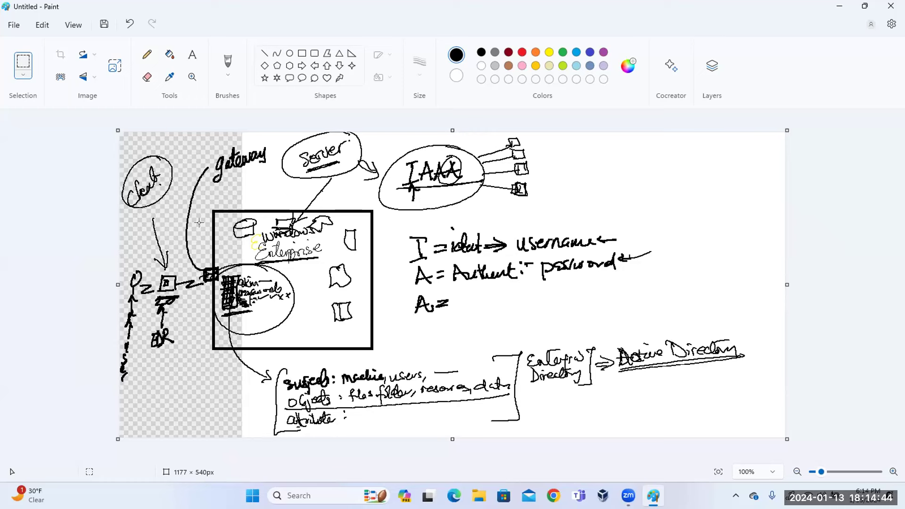
pyautogui.press('p')
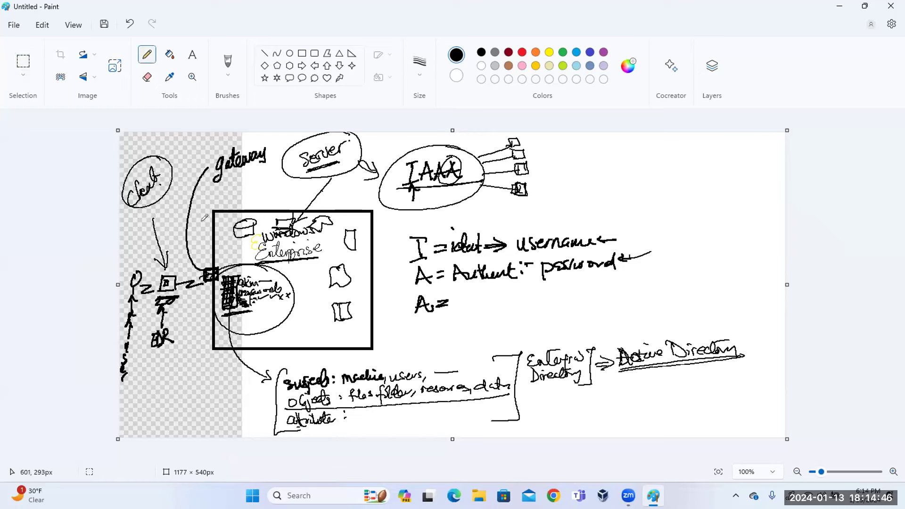
pyautogui.moveTo(458, 298); pyautogui.dragTo(504, 307)
pyautogui.moveTo(518, 292)
pyautogui.mouseDown()
pyautogui.moveTo(519, 309)
pyautogui.moveTo(595, 294)
pyautogui.moveTo(585, 313)
pyautogui.mouseUp()
# Write 'Security' after the AuthZ arrow, underline, circle and arrow it, and circle Enterprise in the box.
pyautogui.click(541, 295)
pyautogui.moveTo(579, 285)
pyautogui.mouseDown()
pyautogui.moveTo(594, 282)
pyautogui.moveTo(587, 287)
pyautogui.mouseUp()
pyautogui.moveTo(330, 239)
pyautogui.mouseDown()
pyautogui.moveTo(288, 235)
pyautogui.moveTo(325, 265)
pyautogui.moveTo(332, 236)
pyautogui.mouseUp()
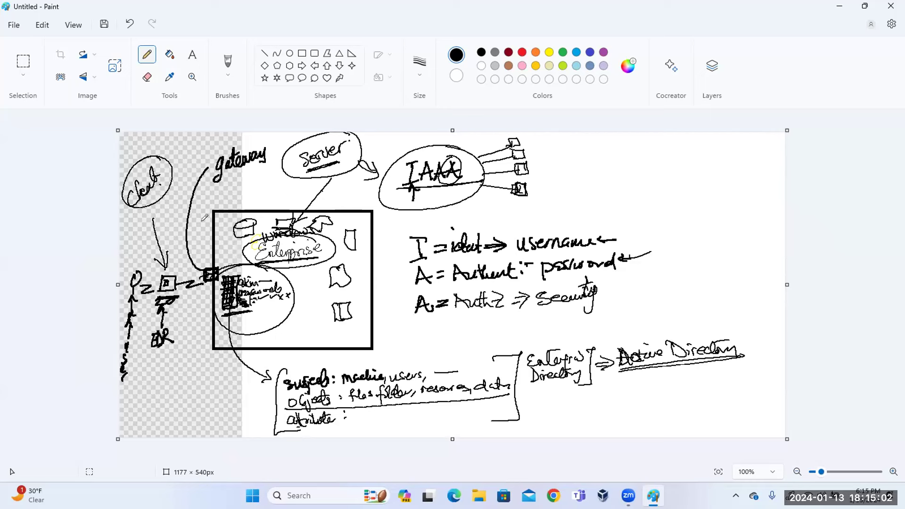
pyautogui.moveTo(537, 312); pyautogui.dragTo(613, 300)
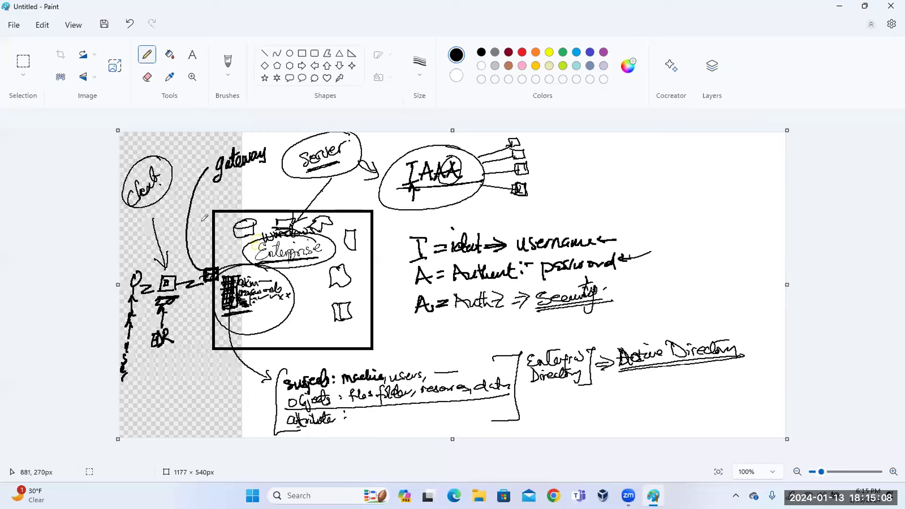
pyautogui.moveTo(605, 286); pyautogui.dragTo(625, 275)
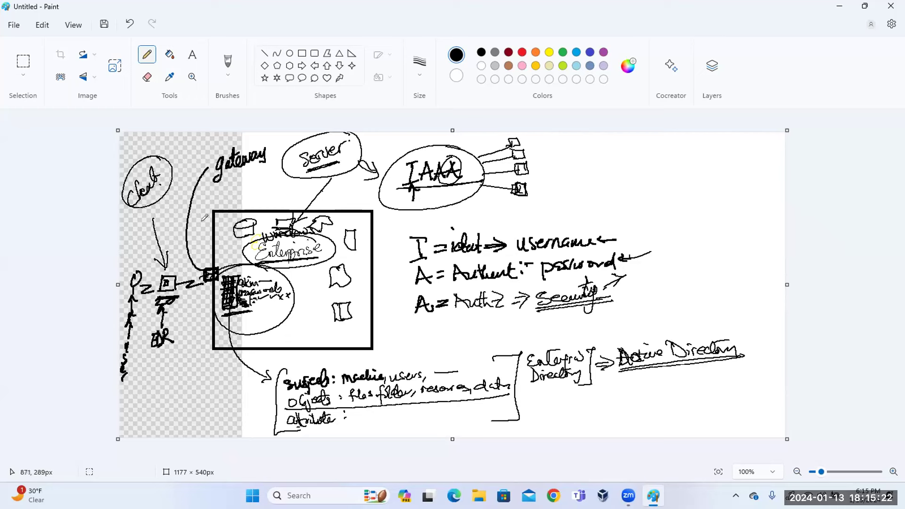
pyautogui.moveTo(602, 279)
pyautogui.mouseDown()
pyautogui.moveTo(560, 323)
pyautogui.moveTo(610, 282)
pyautogui.mouseUp()
# Underline the A of the AuthZ line and start a fourth 'A =' line below it.
pyautogui.moveTo(408, 316); pyautogui.dragTo(442, 315)
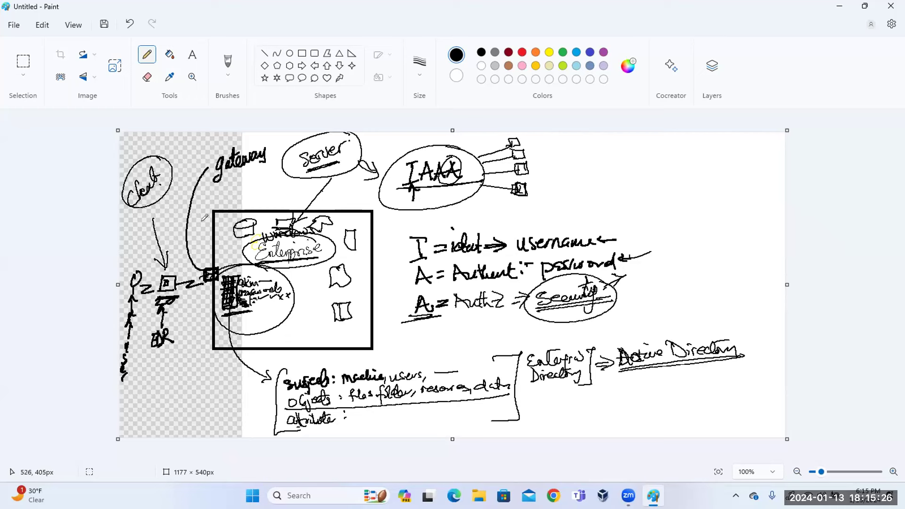
pyautogui.moveTo(414, 349); pyautogui.dragTo(461, 332)
pyautogui.moveTo(446, 340); pyautogui.dragTo(461, 339)
# Write and underline 'Log Events' after the fourth 'A =', arrow it from IAAA, and touch up Security's arrow.
pyautogui.moveTo(477, 325); pyautogui.dragTo(496, 349)
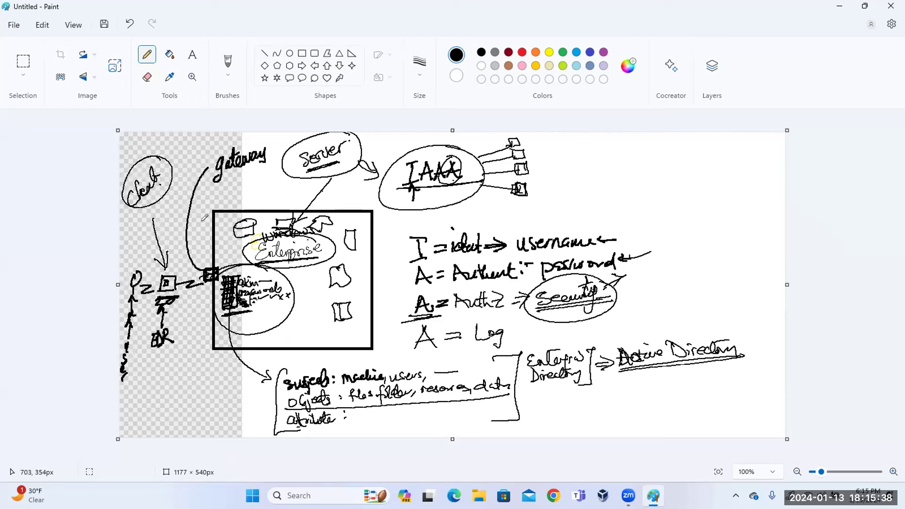
pyautogui.moveTo(443, 183)
pyautogui.mouseDown()
pyautogui.moveTo(377, 326)
pyautogui.moveTo(406, 337)
pyautogui.moveTo(392, 347)
pyautogui.mouseUp()
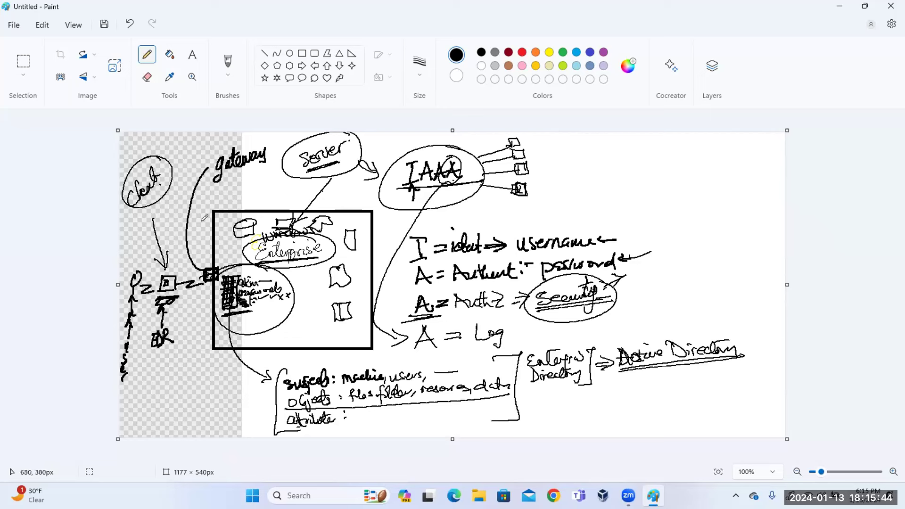
pyautogui.moveTo(516, 330); pyautogui.dragTo(571, 331)
pyautogui.moveTo(465, 350)
pyautogui.mouseDown()
pyautogui.moveTo(578, 335)
pyautogui.moveTo(523, 317)
pyautogui.moveTo(457, 348)
pyautogui.mouseUp()
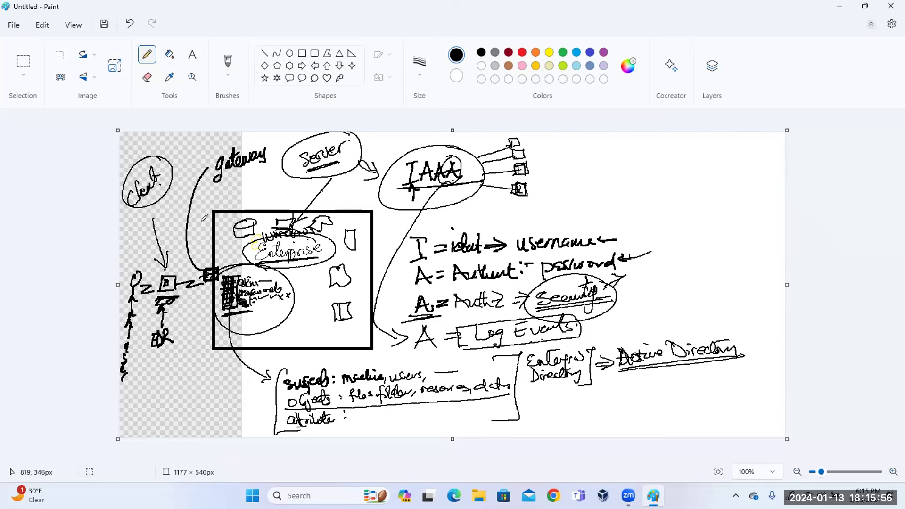
pyautogui.moveTo(624, 285); pyautogui.dragTo(657, 275)
pyautogui.moveTo(614, 319)
pyautogui.mouseDown()
pyautogui.moveTo(578, 330)
pyautogui.moveTo(604, 327)
pyautogui.mouseUp()
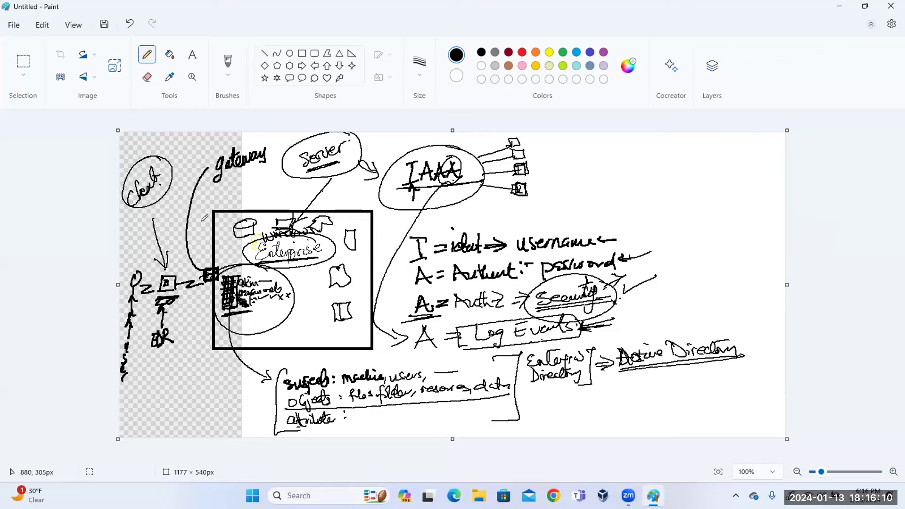
# Circle the lower A, box 'Log Events', and write 'Access' beside the IAAA boxes.
pyautogui.moveTo(425, 291)
pyautogui.mouseDown()
pyautogui.moveTo(446, 328)
pyautogui.moveTo(427, 294)
pyautogui.mouseUp()
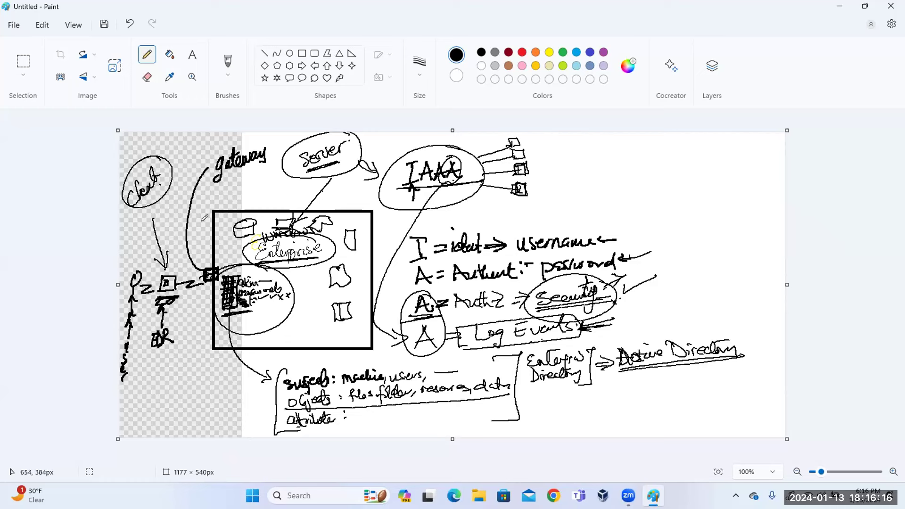
pyautogui.moveTo(459, 329)
pyautogui.mouseDown()
pyautogui.moveTo(566, 315)
pyautogui.moveTo(578, 324)
pyautogui.moveTo(469, 350)
pyautogui.moveTo(453, 331)
pyautogui.mouseUp()
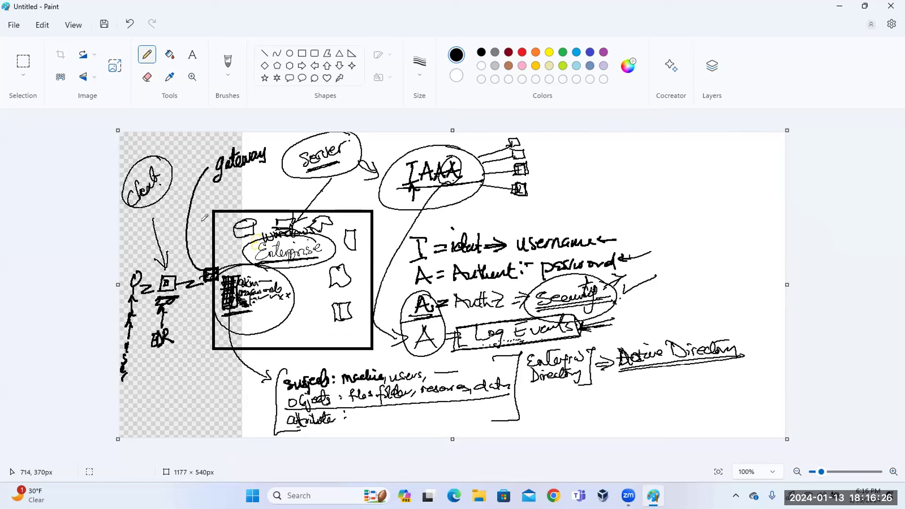
pyautogui.moveTo(586, 325)
pyautogui.mouseDown()
pyautogui.moveTo(613, 323)
pyautogui.moveTo(589, 331)
pyautogui.mouseUp()
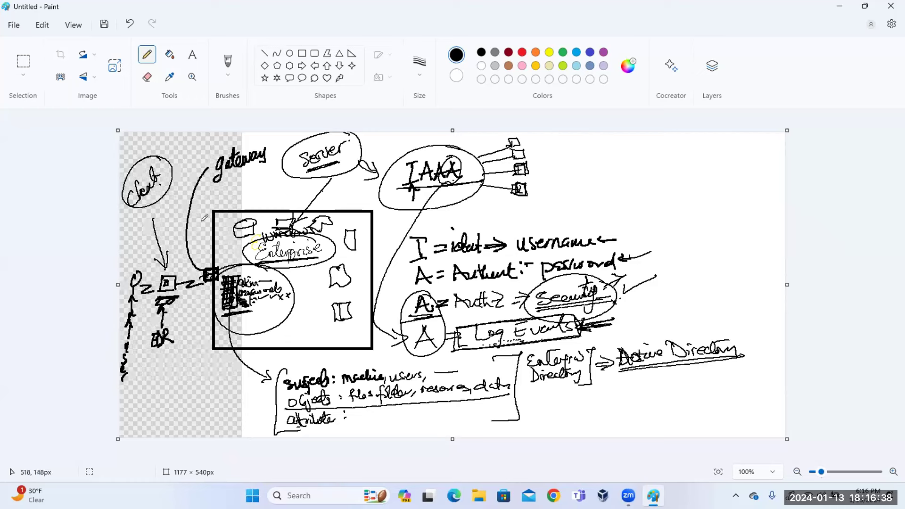
pyautogui.moveTo(455, 194)
pyautogui.mouseDown()
pyautogui.moveTo(464, 202)
pyautogui.moveTo(521, 203)
pyautogui.moveTo(501, 211)
pyautogui.moveTo(516, 210)
pyautogui.moveTo(465, 193)
pyautogui.mouseUp()
pyautogui.moveTo(541, 176)
pyautogui.mouseDown()
pyautogui.moveTo(545, 155)
pyautogui.moveTo(560, 175)
pyautogui.moveTo(608, 162)
pyautogui.moveTo(632, 174)
pyautogui.moveTo(681, 164)
pyautogui.moveTo(687, 175)
pyautogui.mouseUp()
# Finish and underline 'Access Control', then select and delete nearly the whole diagram.
pyautogui.click(693, 159)
pyautogui.moveTo(525, 192); pyautogui.dragTo(700, 180)
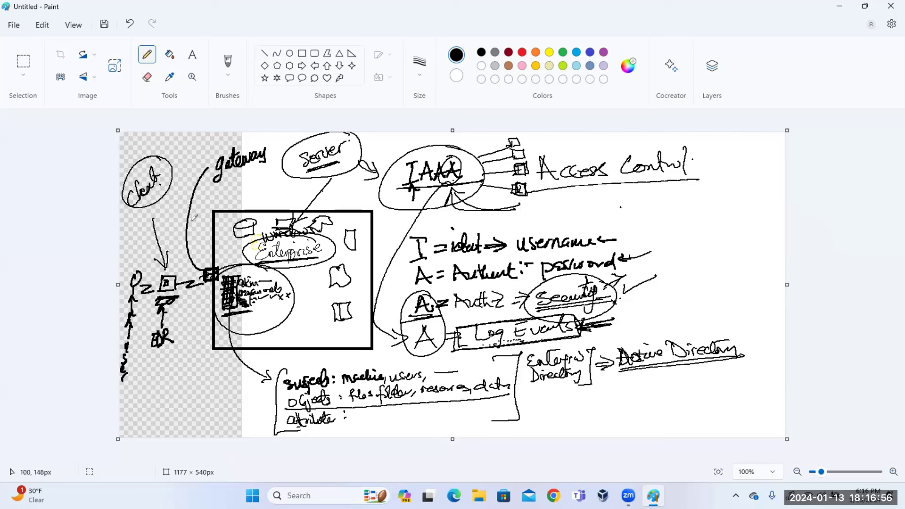
pyautogui.click(23, 61)
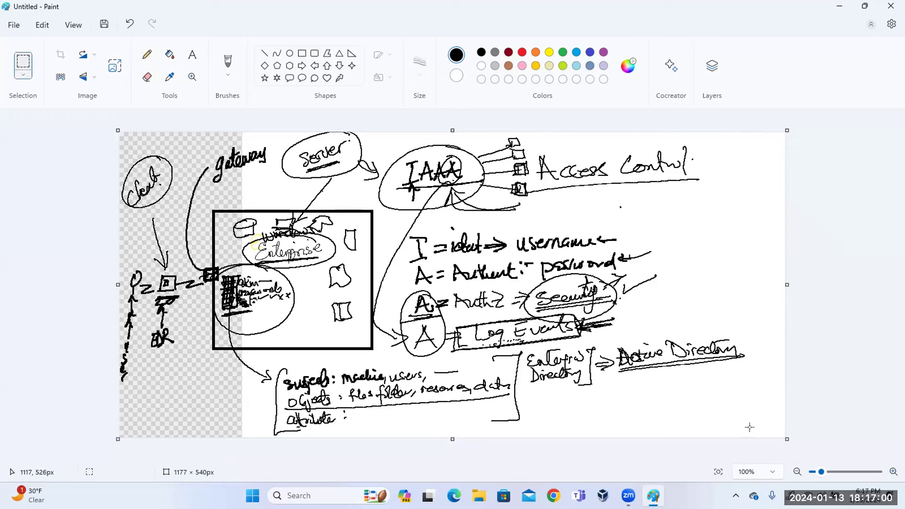
pyautogui.moveTo(768, 431); pyautogui.dragTo(75, 134)
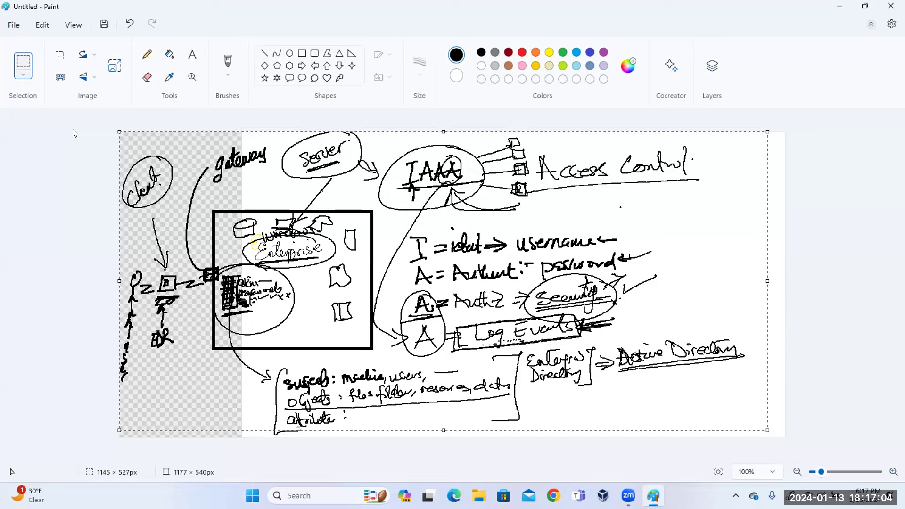
pyautogui.press('Delete')
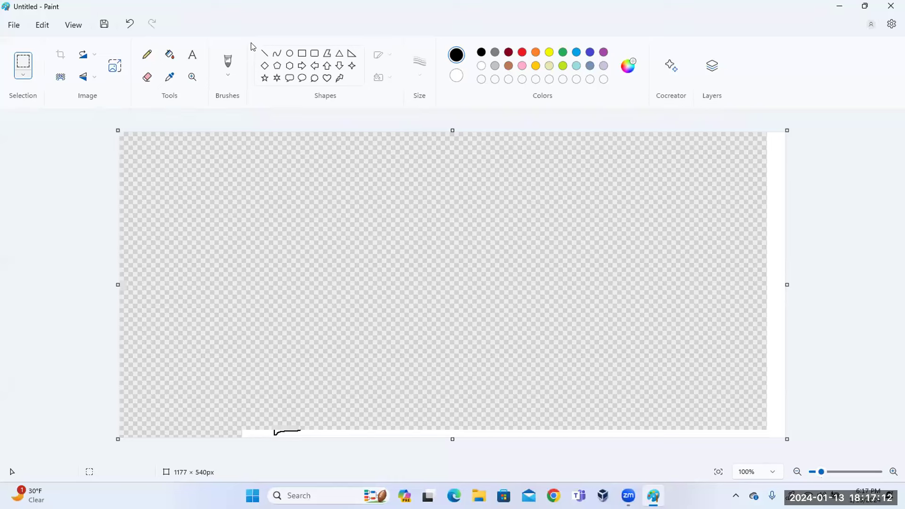
# Draw a large square on the left with the Rectangle shape at 3px outline.
pyautogui.click(302, 53)
pyautogui.moveTo(193, 187); pyautogui.dragTo(343, 331)
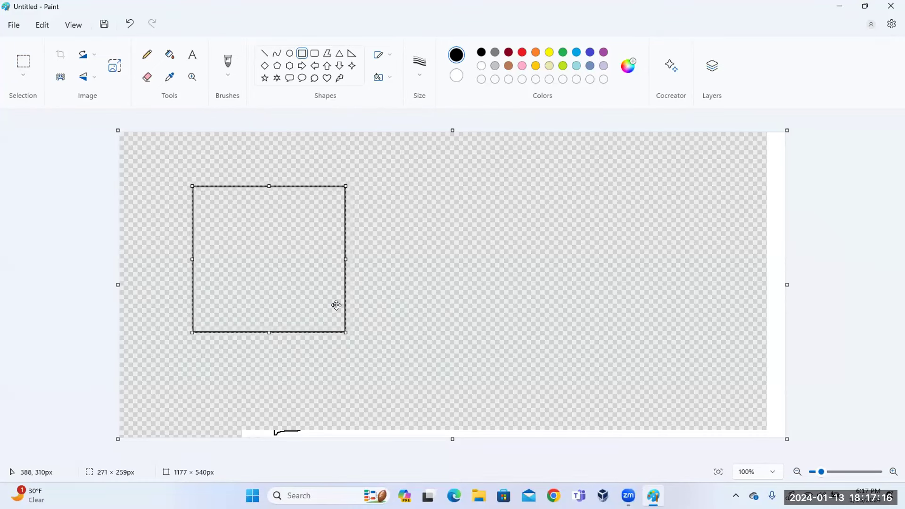
pyautogui.click(419, 65)
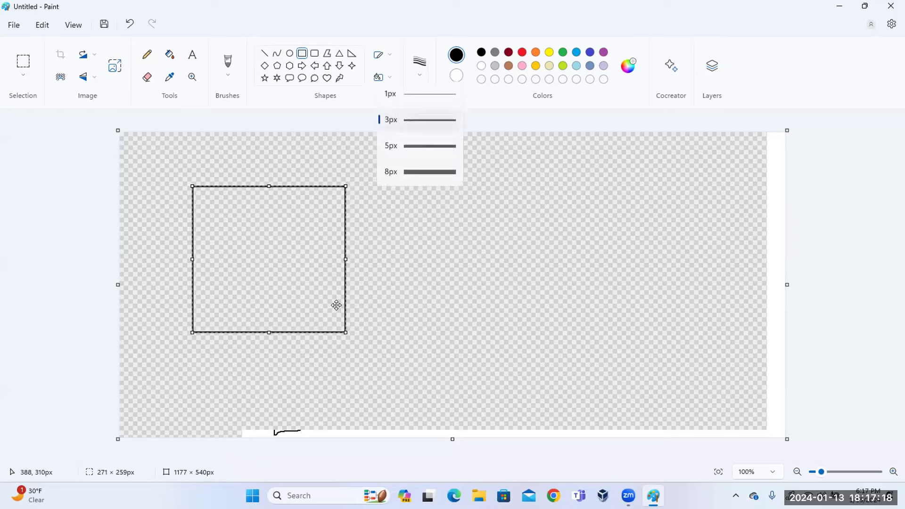
pyautogui.click(416, 121)
pyautogui.click(147, 55)
# Pencil an equals sign right of the square and a cloud outline on the right.
pyautogui.moveTo(378, 226); pyautogui.dragTo(428, 225)
pyautogui.moveTo(383, 240); pyautogui.dragTo(431, 235)
pyautogui.moveTo(378, 259); pyautogui.dragTo(429, 257)
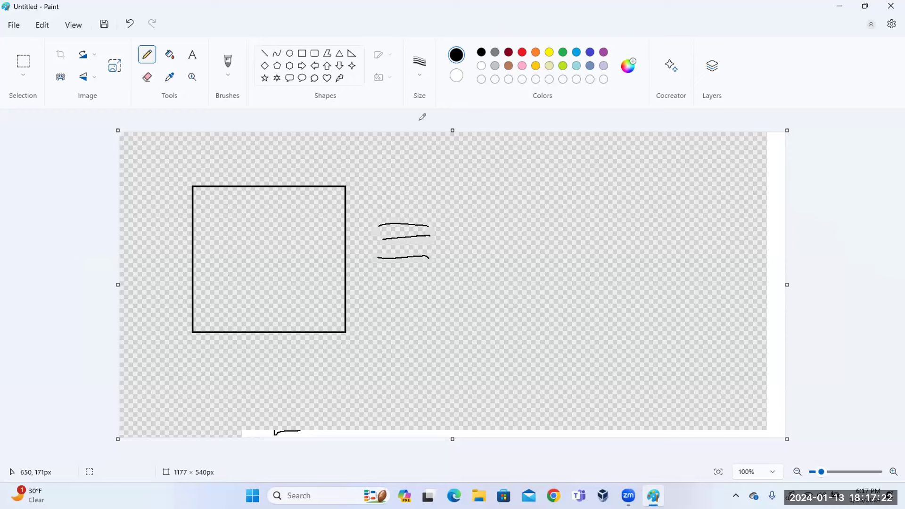
pyautogui.moveTo(554, 164)
pyautogui.mouseDown()
pyautogui.moveTo(529, 216)
pyautogui.moveTo(555, 372)
pyautogui.moveTo(723, 284)
pyautogui.moveTo(678, 163)
pyautogui.moveTo(552, 165)
pyautogui.mouseUp()
# Label the square 'Window Enterprise', the cloud 'Azure Cloud', and add a small square on the box edge.
pyautogui.moveTo(223, 240)
pyautogui.mouseDown()
pyautogui.moveTo(236, 255)
pyautogui.moveTo(271, 238)
pyautogui.moveTo(276, 259)
pyautogui.moveTo(268, 250)
pyautogui.moveTo(297, 240)
pyautogui.mouseUp()
pyautogui.moveTo(225, 220)
pyautogui.mouseDown()
pyautogui.moveTo(246, 230)
pyautogui.moveTo(300, 214)
pyautogui.mouseUp()
pyautogui.moveTo(584, 232)
pyautogui.mouseDown()
pyautogui.moveTo(604, 230)
pyautogui.moveTo(596, 221)
pyautogui.mouseUp()
pyautogui.moveTo(600, 219)
pyautogui.mouseDown()
pyautogui.moveTo(616, 235)
pyautogui.moveTo(609, 243)
pyautogui.mouseUp()
pyautogui.moveTo(619, 218); pyautogui.dragTo(642, 216)
pyautogui.moveTo(644, 218); pyautogui.dragTo(655, 214)
pyautogui.moveTo(605, 247)
pyautogui.mouseDown()
pyautogui.moveTo(596, 263)
pyautogui.moveTo(640, 257)
pyautogui.moveTo(655, 238)
pyautogui.mouseUp()
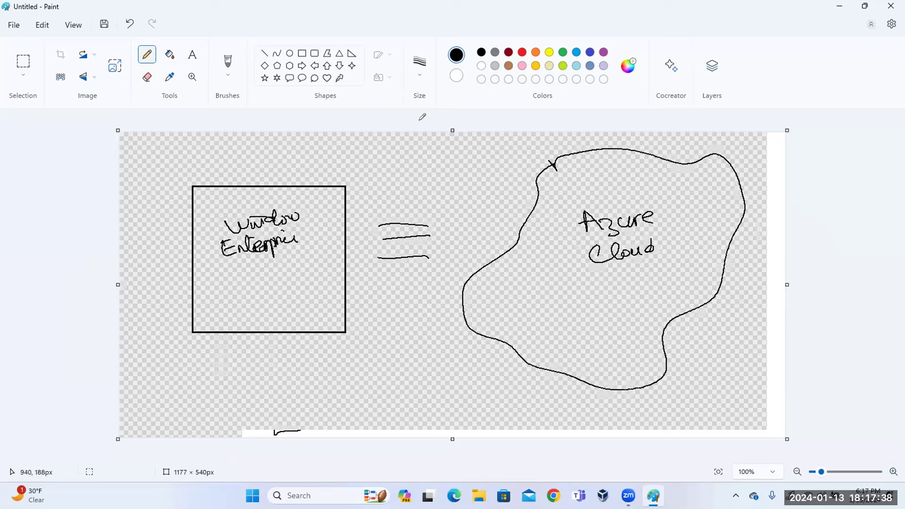
pyautogui.moveTo(181, 249)
pyautogui.mouseDown()
pyautogui.moveTo(197, 246)
pyautogui.moveTo(184, 268)
pyautogui.moveTo(203, 243)
pyautogui.moveTo(185, 266)
pyautogui.moveTo(200, 249)
pyautogui.moveTo(197, 264)
pyautogui.moveTo(208, 282)
pyautogui.moveTo(204, 276)
pyautogui.moveTo(228, 273)
pyautogui.mouseUp()
# Sketch a document icon inside the Enterprise square and write 'Active' beneath it.
pyautogui.moveTo(216, 277); pyautogui.dragTo(229, 280)
pyautogui.moveTo(217, 284); pyautogui.dragTo(227, 288)
pyautogui.moveTo(219, 290); pyautogui.dragTo(228, 304)
pyautogui.moveTo(220, 265); pyautogui.dragTo(230, 265)
pyautogui.moveTo(221, 272); pyautogui.dragTo(236, 277)
pyautogui.moveTo(229, 285)
pyautogui.mouseDown()
pyautogui.moveTo(240, 293)
pyautogui.moveTo(213, 265)
pyautogui.moveTo(232, 307)
pyautogui.mouseUp()
pyautogui.moveTo(221, 264)
pyautogui.mouseDown()
pyautogui.moveTo(250, 263)
pyautogui.moveTo(231, 305)
pyautogui.mouseUp()
pyautogui.moveTo(236, 267); pyautogui.dragTo(236, 303)
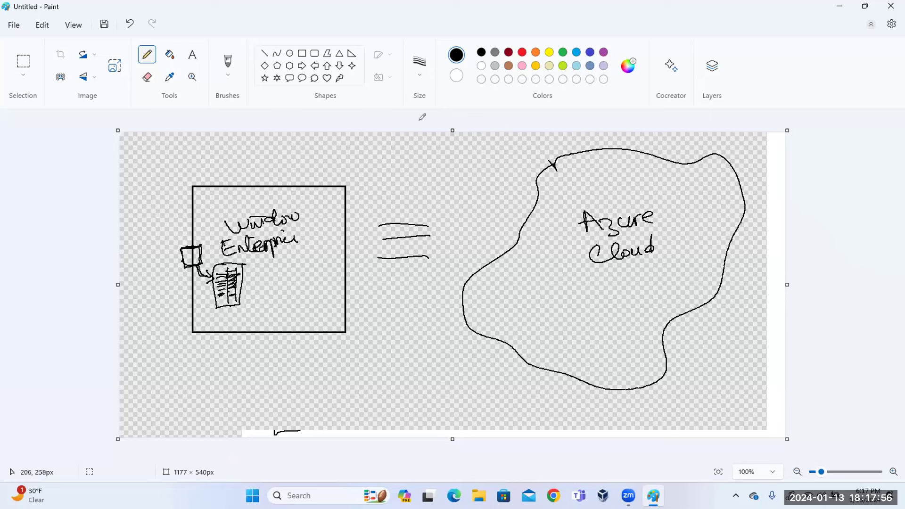
pyautogui.moveTo(227, 263)
pyautogui.mouseDown()
pyautogui.moveTo(248, 267)
pyautogui.moveTo(244, 306)
pyautogui.mouseUp()
pyautogui.moveTo(215, 271)
pyautogui.mouseDown()
pyautogui.moveTo(236, 264)
pyautogui.moveTo(239, 289)
pyautogui.moveTo(224, 301)
pyautogui.mouseUp()
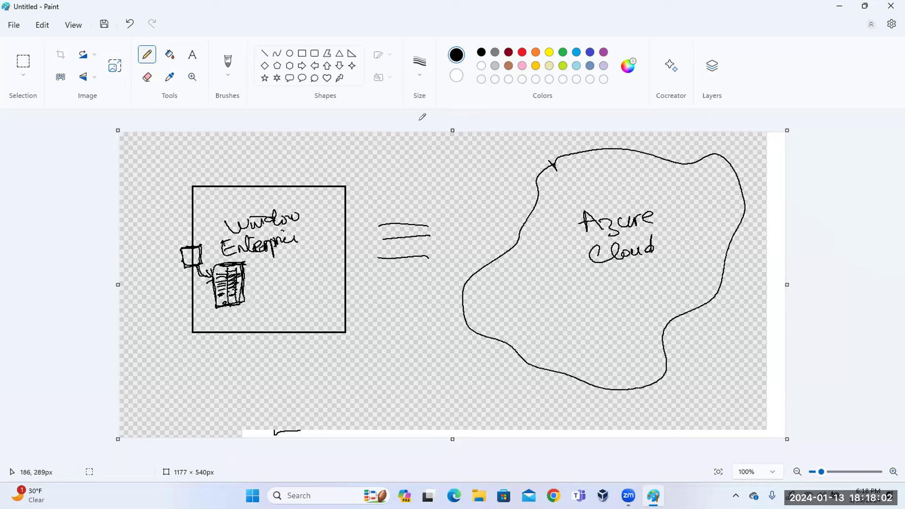
pyautogui.moveTo(222, 310)
pyautogui.mouseDown()
pyautogui.moveTo(230, 321)
pyautogui.moveTo(258, 309)
pyautogui.mouseUp()
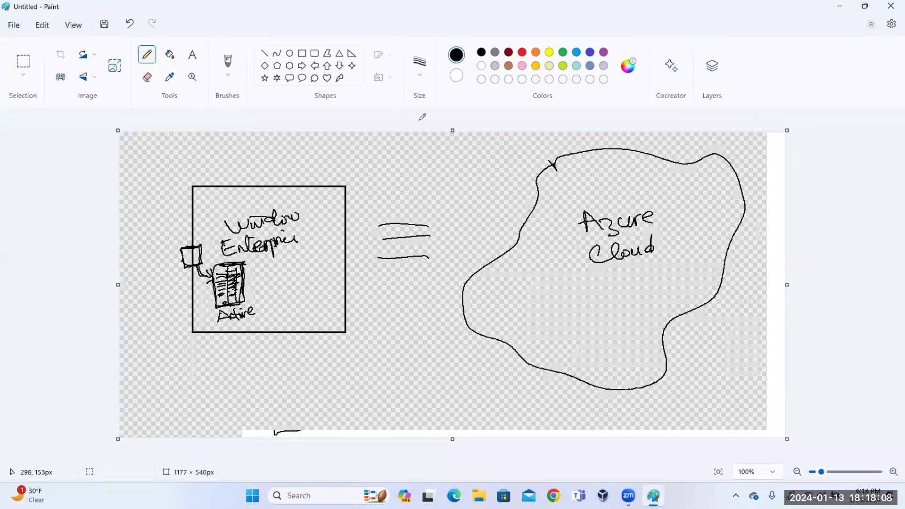
# Link Window to the small square and draw a box on the cloud edge with circled 'IAM'.
pyautogui.moveTo(219, 225); pyautogui.dragTo(206, 286)
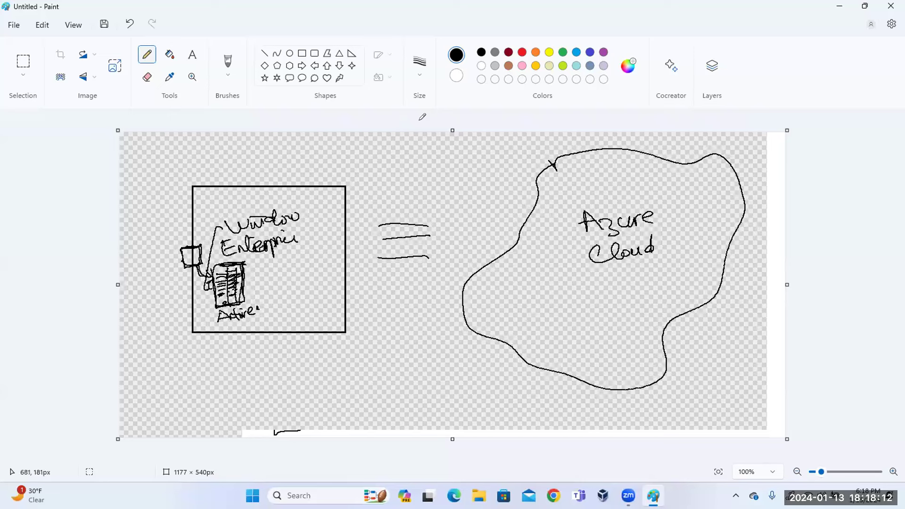
pyautogui.moveTo(501, 222)
pyautogui.mouseDown()
pyautogui.moveTo(532, 221)
pyautogui.moveTo(501, 223)
pyautogui.moveTo(518, 262)
pyautogui.mouseUp()
pyautogui.moveTo(540, 220)
pyautogui.mouseDown()
pyautogui.moveTo(542, 229)
pyautogui.moveTo(504, 262)
pyautogui.mouseUp()
pyautogui.moveTo(473, 193)
pyautogui.mouseDown()
pyautogui.moveTo(473, 219)
pyautogui.moveTo(510, 213)
pyautogui.mouseUp()
pyautogui.moveTo(512, 175)
pyautogui.mouseDown()
pyautogui.moveTo(483, 174)
pyautogui.moveTo(521, 186)
pyautogui.mouseUp()
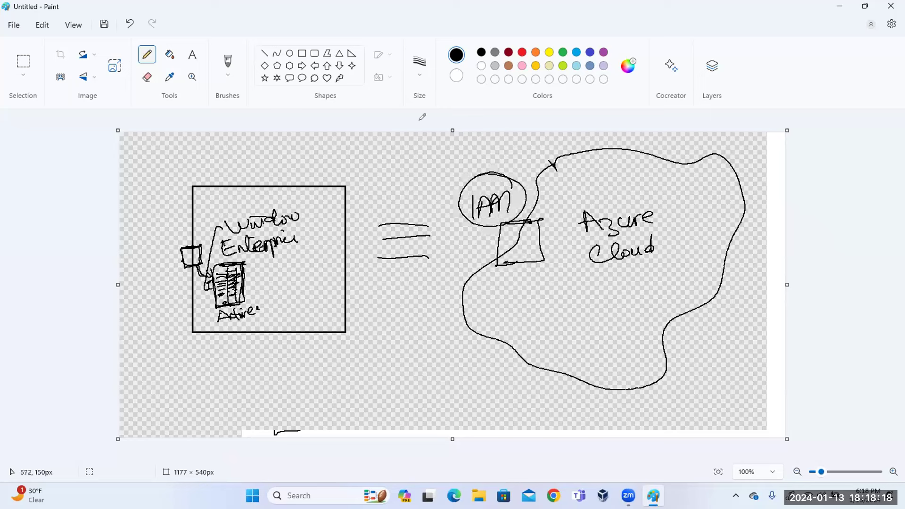
# Circle the small square and draw a curved arrow from the Enterprise box to the IAM box.
pyautogui.moveTo(204, 240)
pyautogui.mouseDown()
pyautogui.moveTo(188, 281)
pyautogui.moveTo(187, 228)
pyautogui.mouseUp()
pyautogui.moveTo(191, 270); pyautogui.dragTo(187, 288)
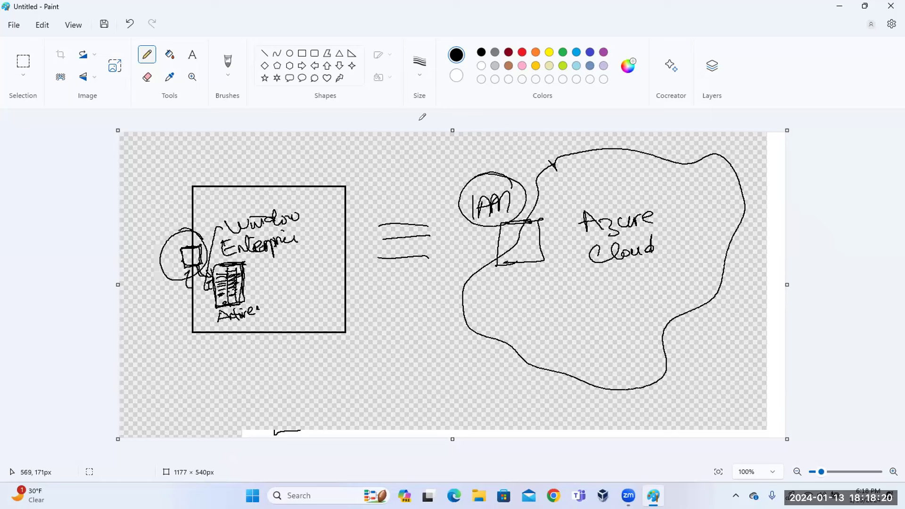
pyautogui.moveTo(233, 319)
pyautogui.mouseDown()
pyautogui.moveTo(353, 336)
pyautogui.moveTo(470, 241)
pyautogui.mouseUp()
pyautogui.moveTo(422, 286)
pyautogui.mouseDown()
pyautogui.moveTo(429, 302)
pyautogui.moveTo(438, 283)
pyautogui.moveTo(429, 304)
pyautogui.mouseUp()
pyautogui.moveTo(461, 252); pyautogui.dragTo(473, 232)
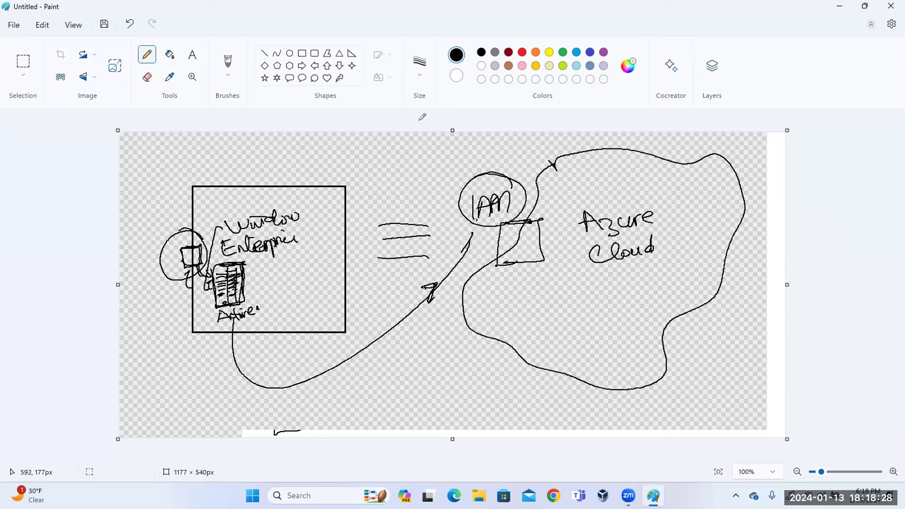
pyautogui.moveTo(466, 240); pyautogui.dragTo(477, 220)
pyautogui.moveTo(258, 255); pyautogui.dragTo(253, 330)
pyautogui.moveTo(257, 274); pyautogui.dragTo(271, 270)
pyautogui.moveTo(255, 286); pyautogui.dragTo(269, 281)
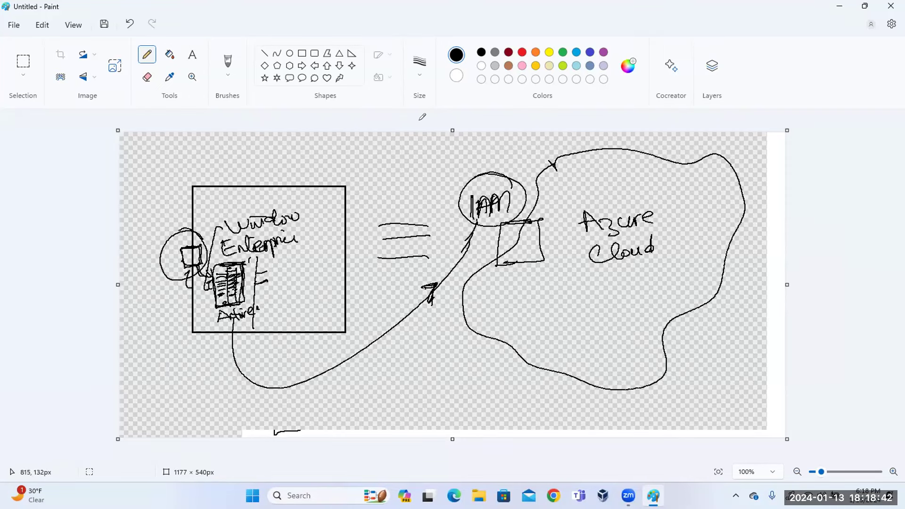
pyautogui.moveTo(235, 218)
pyautogui.mouseDown()
pyautogui.moveTo(198, 312)
pyautogui.moveTo(221, 218)
pyautogui.mouseUp()
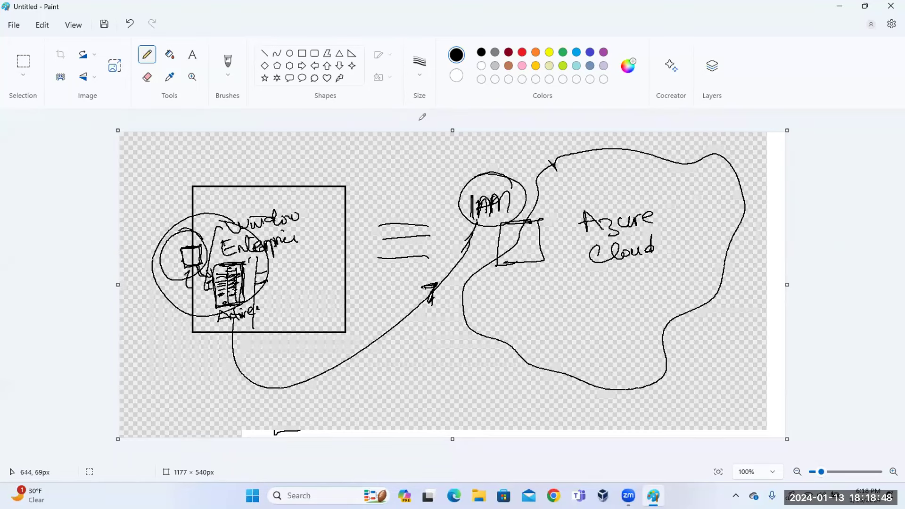
pyautogui.moveTo(368, 306); pyautogui.dragTo(379, 320)
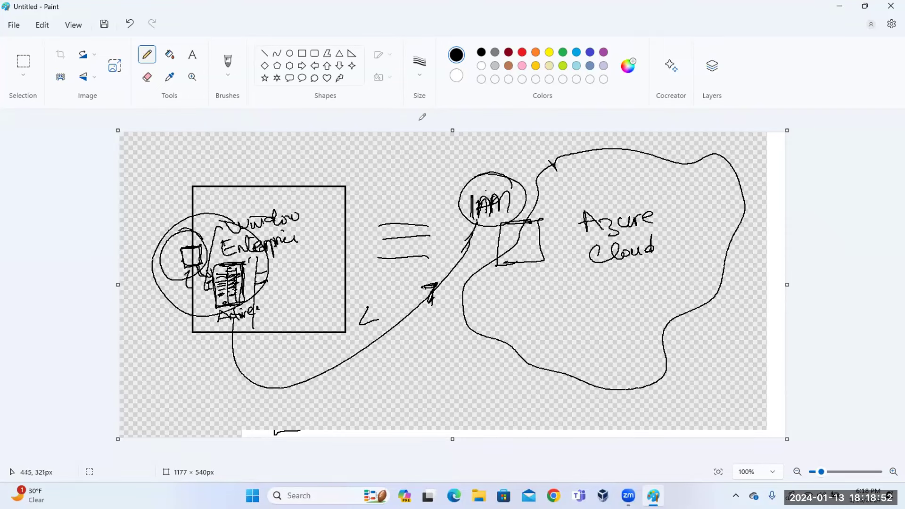
pyautogui.moveTo(377, 303); pyautogui.dragTo(394, 311)
pyautogui.moveTo(496, 175)
pyautogui.mouseDown()
pyautogui.moveTo(465, 216)
pyautogui.moveTo(495, 178)
pyautogui.mouseUp()
pyautogui.moveTo(479, 216)
pyautogui.mouseDown()
pyautogui.moveTo(521, 208)
pyautogui.moveTo(547, 265)
pyautogui.mouseUp()
pyautogui.moveTo(546, 262); pyautogui.dragTo(482, 267)
pyautogui.moveTo(219, 285); pyautogui.dragTo(232, 277)
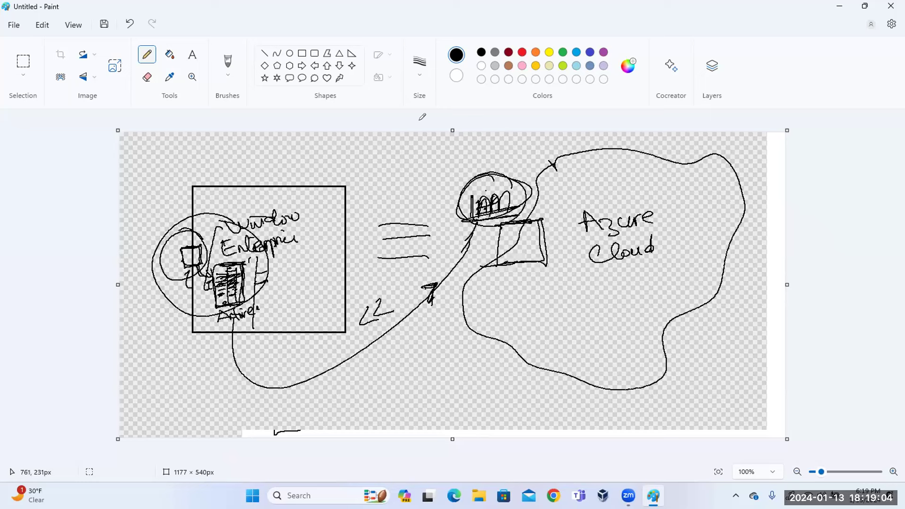
pyautogui.moveTo(546, 258)
pyautogui.mouseDown()
pyautogui.moveTo(530, 304)
pyautogui.moveTo(543, 305)
pyautogui.mouseUp()
pyautogui.moveTo(545, 259)
pyautogui.mouseDown()
pyautogui.moveTo(565, 257)
pyautogui.moveTo(527, 306)
pyautogui.moveTo(545, 275)
pyautogui.moveTo(547, 287)
pyautogui.mouseUp()
pyautogui.moveTo(300, 207)
pyautogui.mouseDown()
pyautogui.moveTo(290, 206)
pyautogui.moveTo(315, 231)
pyautogui.moveTo(236, 217)
pyautogui.mouseUp()
pyautogui.moveTo(658, 210)
pyautogui.mouseDown()
pyautogui.moveTo(655, 279)
pyautogui.moveTo(641, 197)
pyautogui.mouseUp()
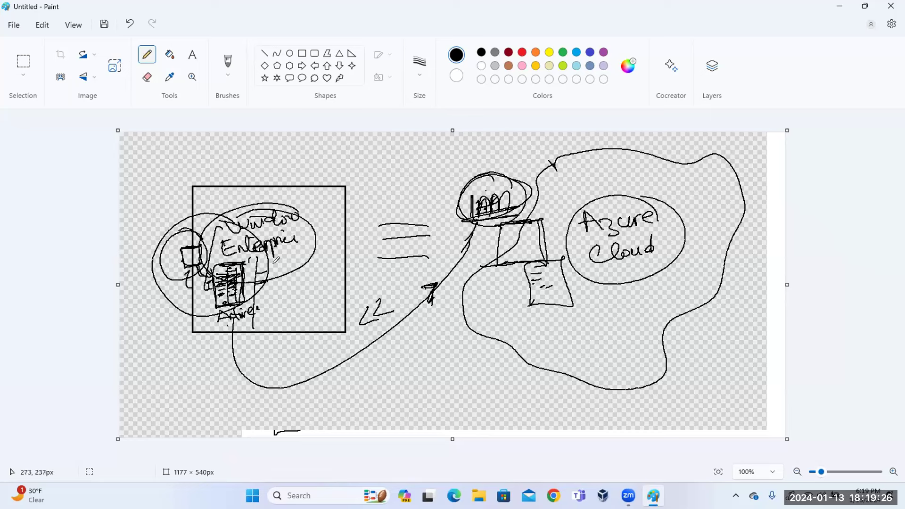
# Move VirtualBox Manager over the drawing and view the DomainController, Client and Client2 details, ending on DomainController.
pyautogui.click(601, 493)
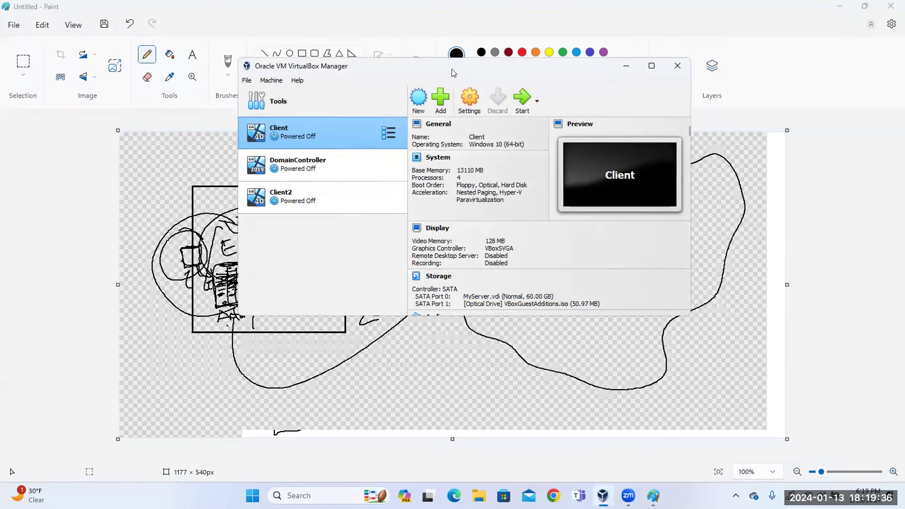
pyautogui.moveTo(449, 69); pyautogui.dragTo(353, 111)
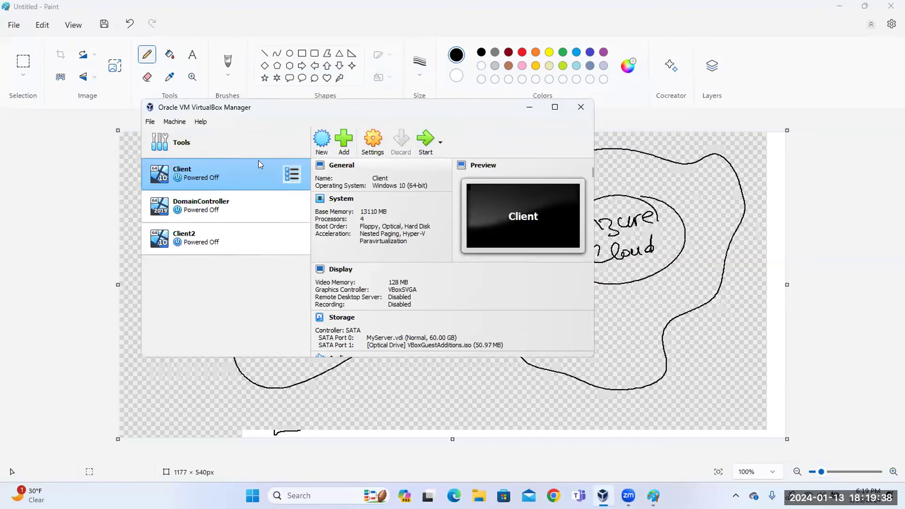
pyautogui.click(204, 207)
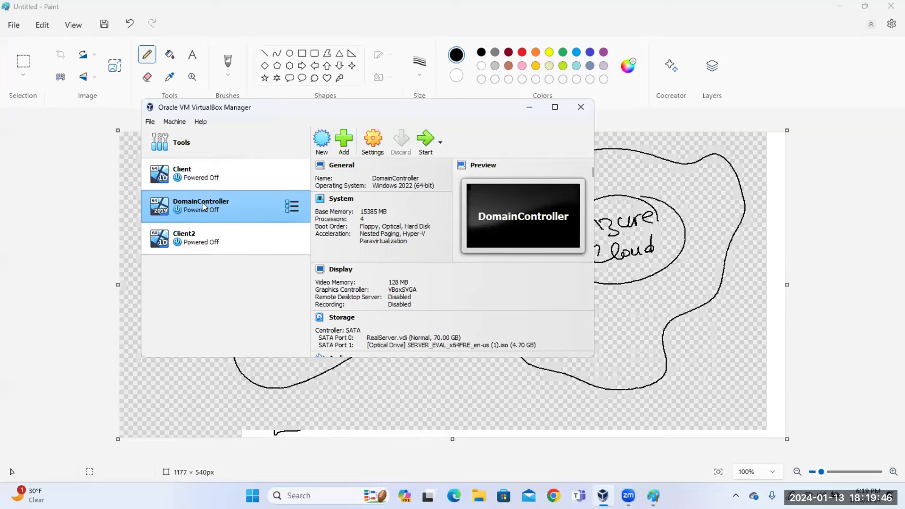
pyautogui.click(192, 184)
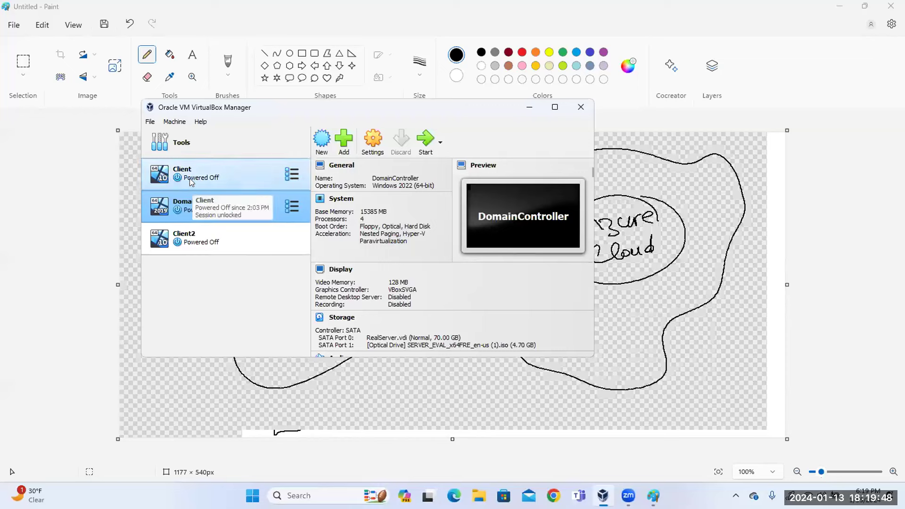
pyautogui.click(191, 242)
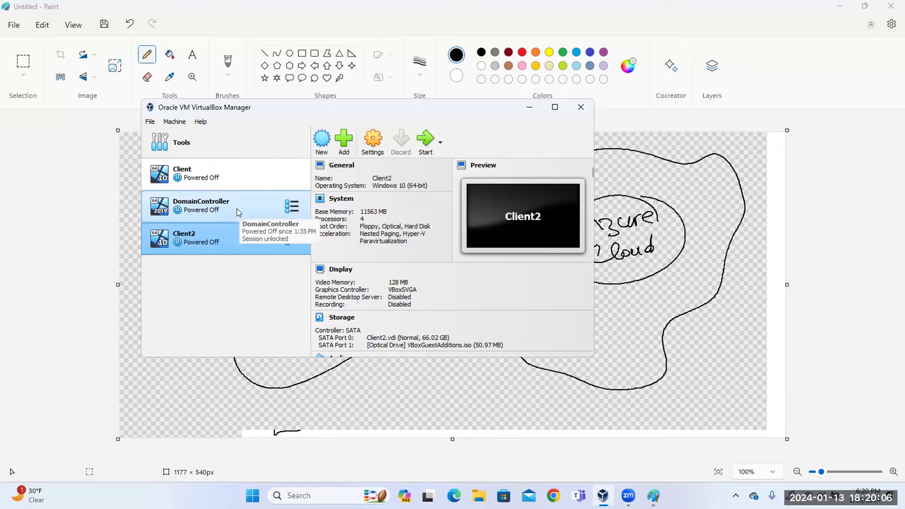
pyautogui.click(292, 210)
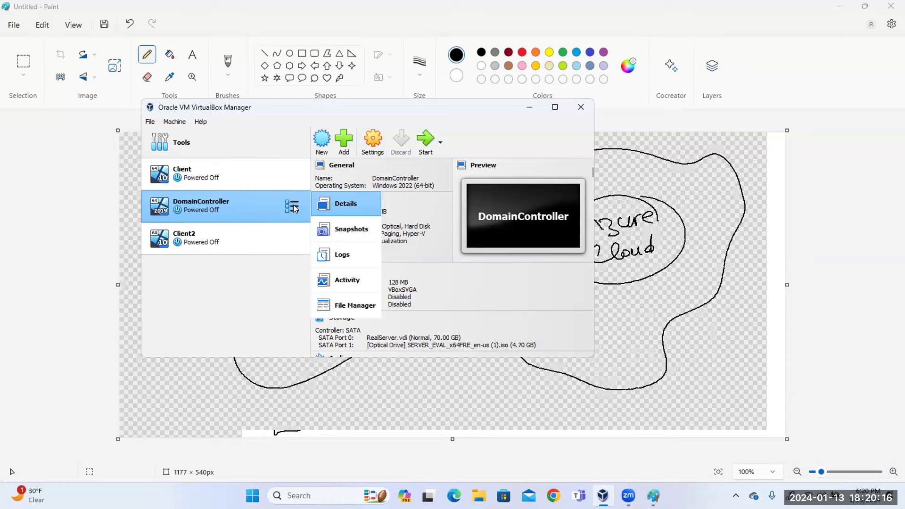
pyautogui.click(244, 309)
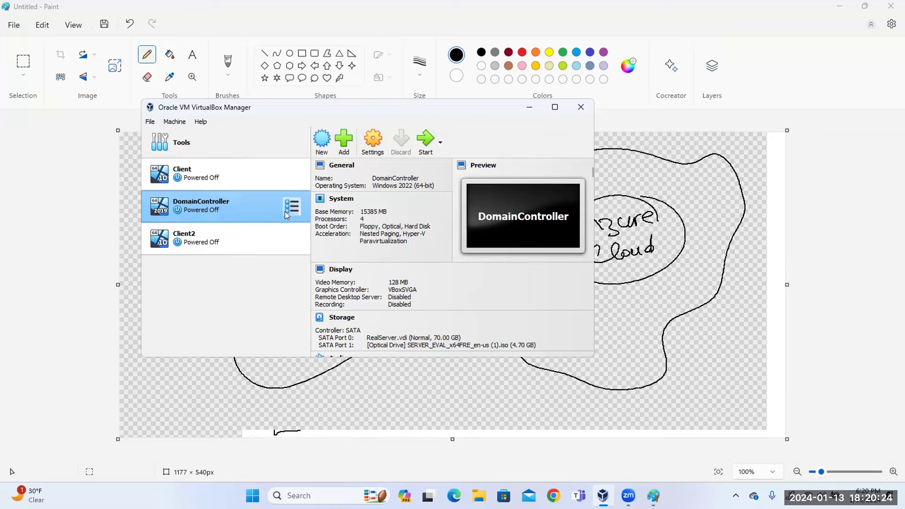
# Start the DomainController VM with Normal Start from its right-click menu.
pyautogui.click(292, 208)
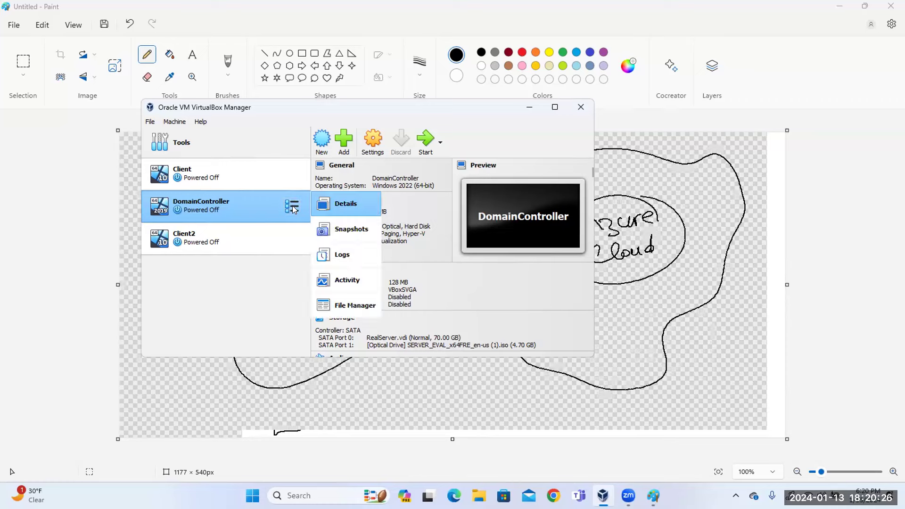
pyautogui.rightClick(293, 209)
pyautogui.rightClick(294, 210)
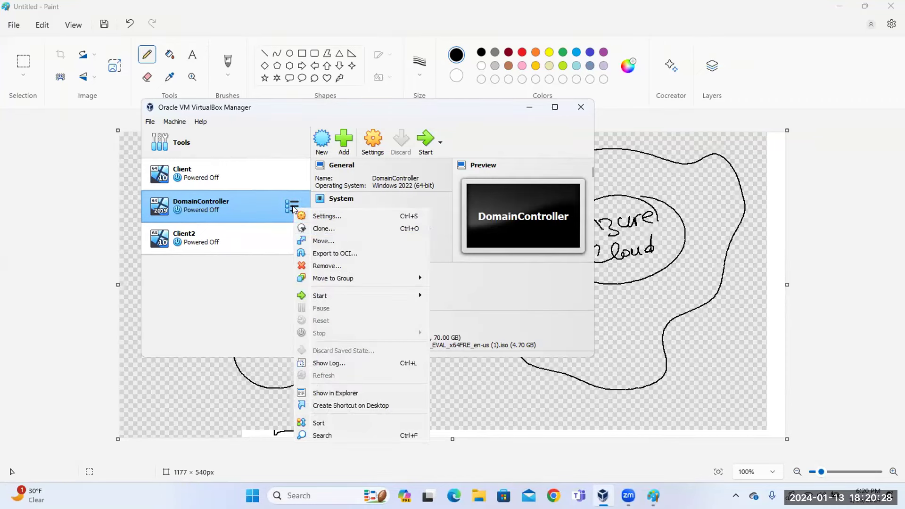
pyautogui.moveTo(340, 295)
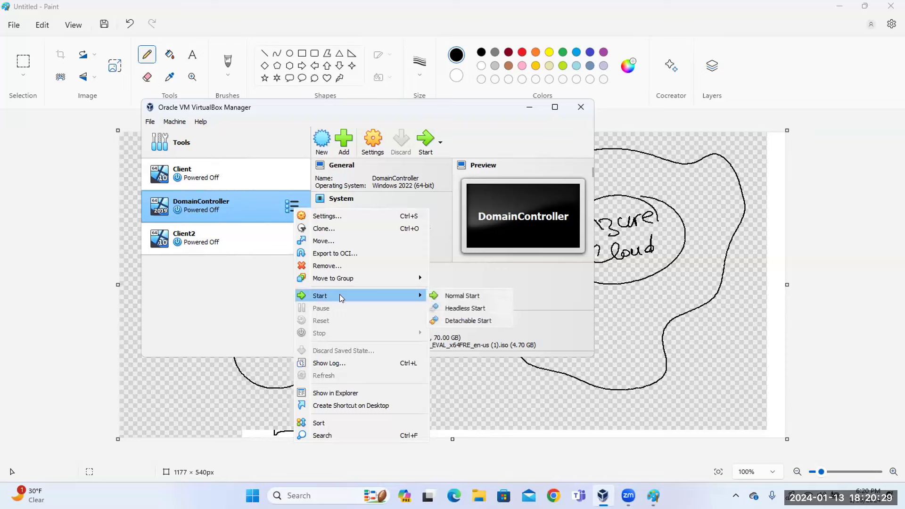
pyautogui.click(451, 295)
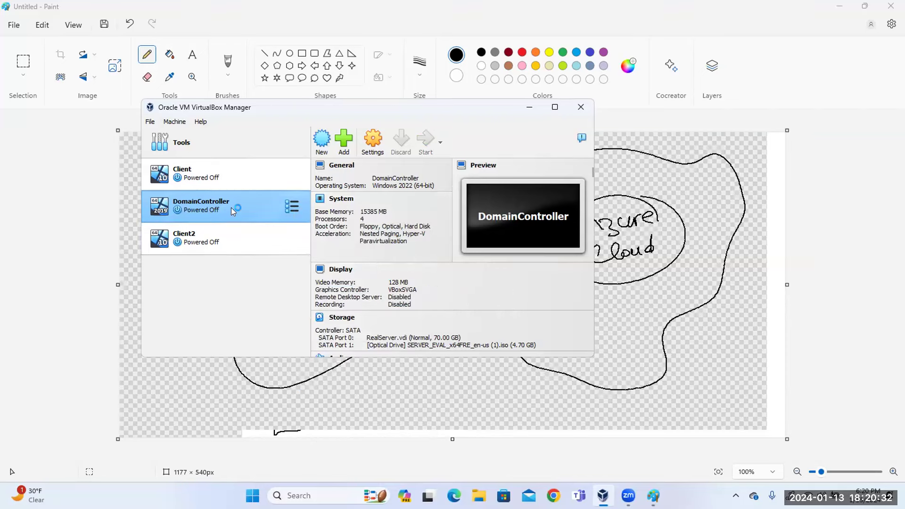
# Minimize Paint, let the VM boot to the lock screen, then minimize the VM window.
pyautogui.click(839, 7)
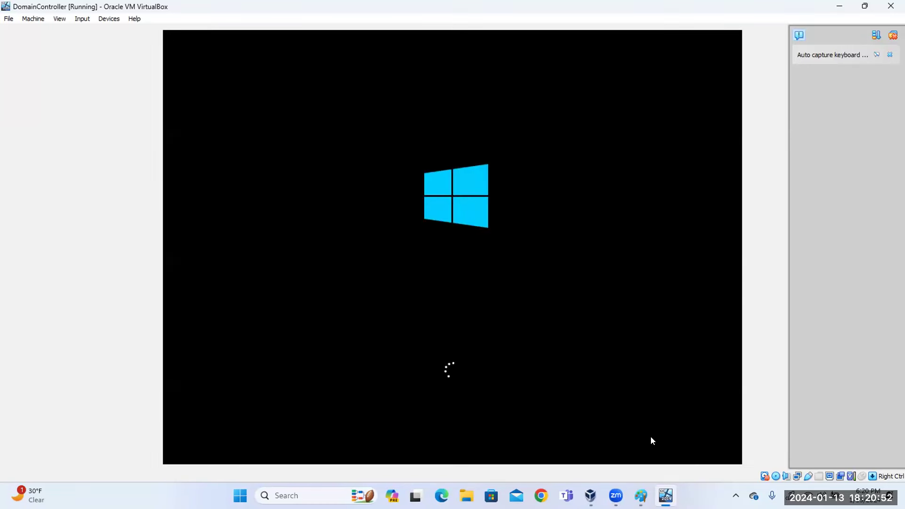
pyautogui.moveTo(666, 495)
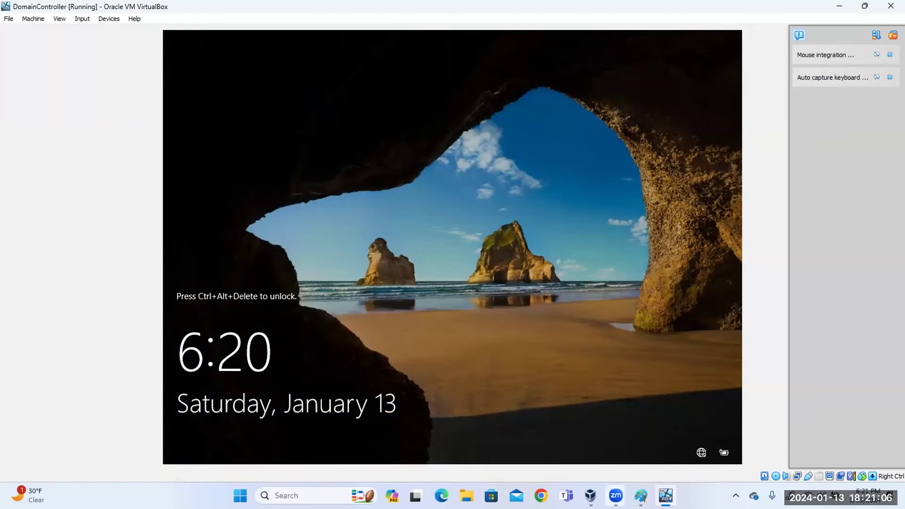
pyautogui.click(666, 495)
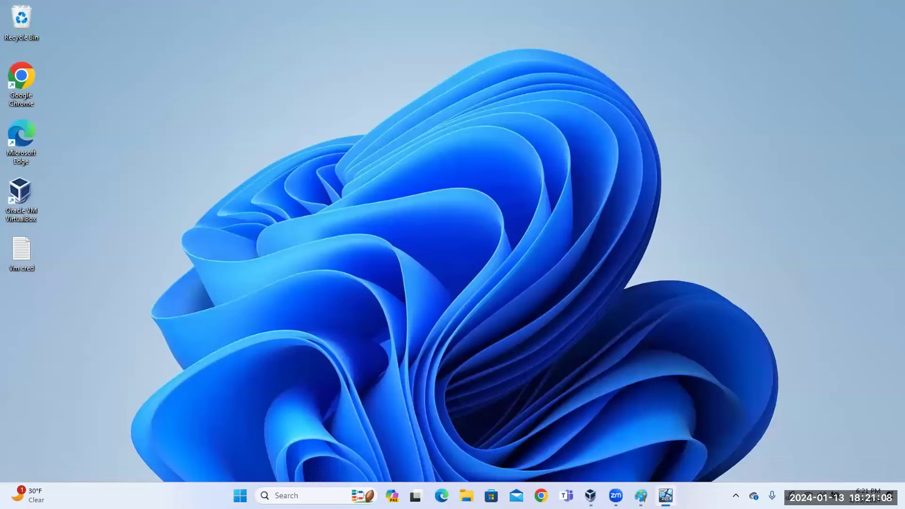
# Glance over the Paint diagram twice, minimize it, and bring the DomainController VM window back.
pyautogui.click(641, 495)
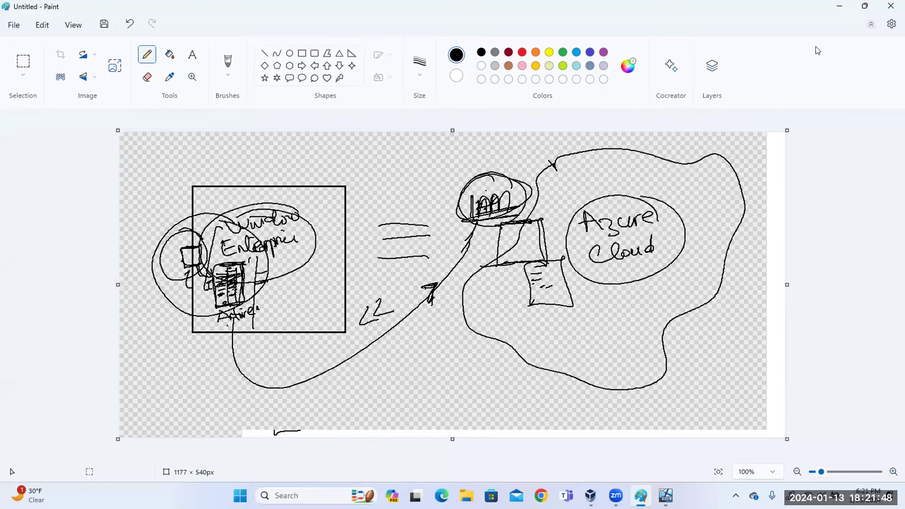
pyautogui.click(840, 6)
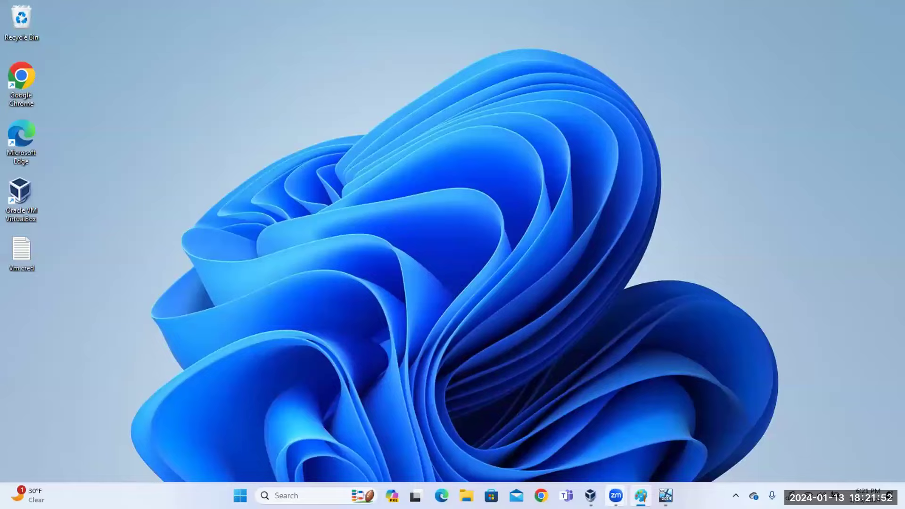
pyautogui.click(641, 495)
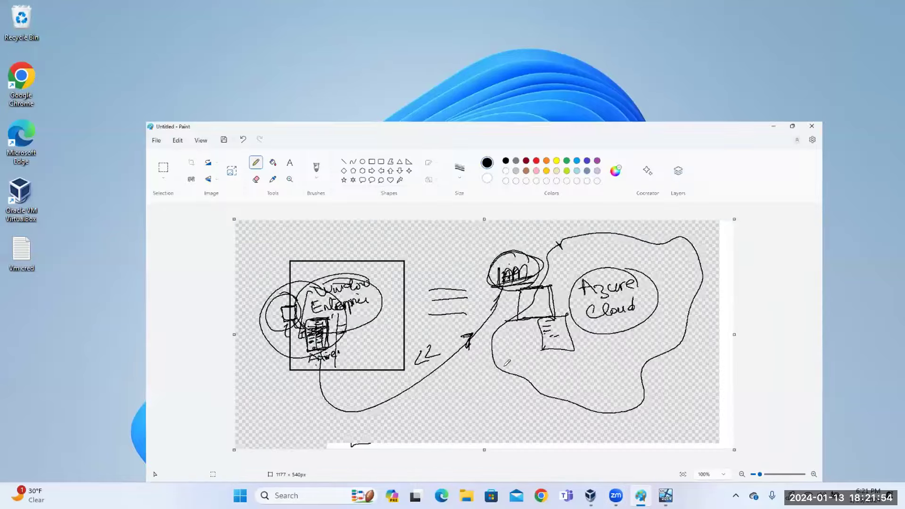
pyautogui.click(840, 6)
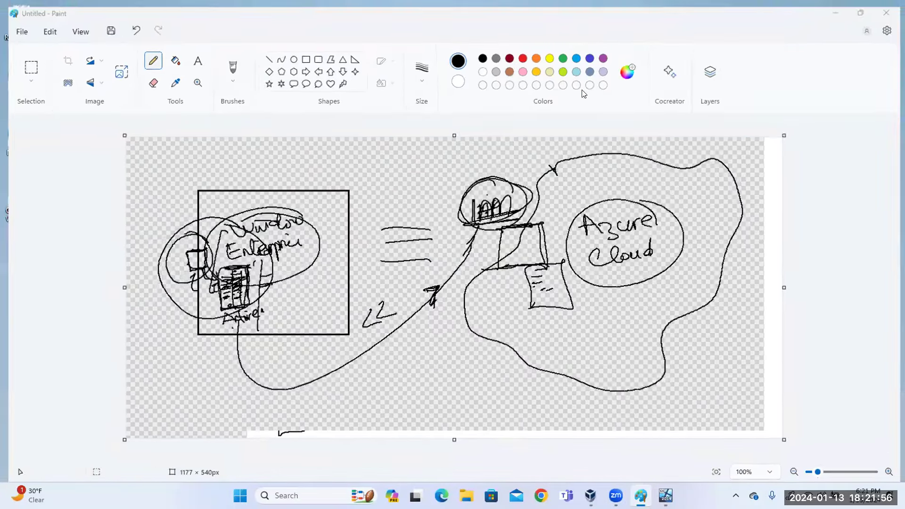
pyautogui.click(666, 495)
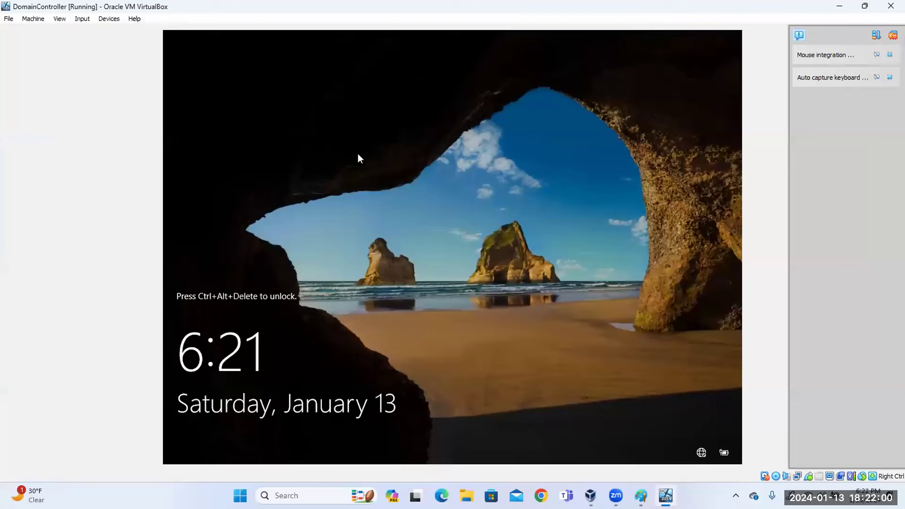
# Send Ctrl-Alt-Del via Input > Keyboard and sign in with the Administrator account password.
pyautogui.click(88, 22)
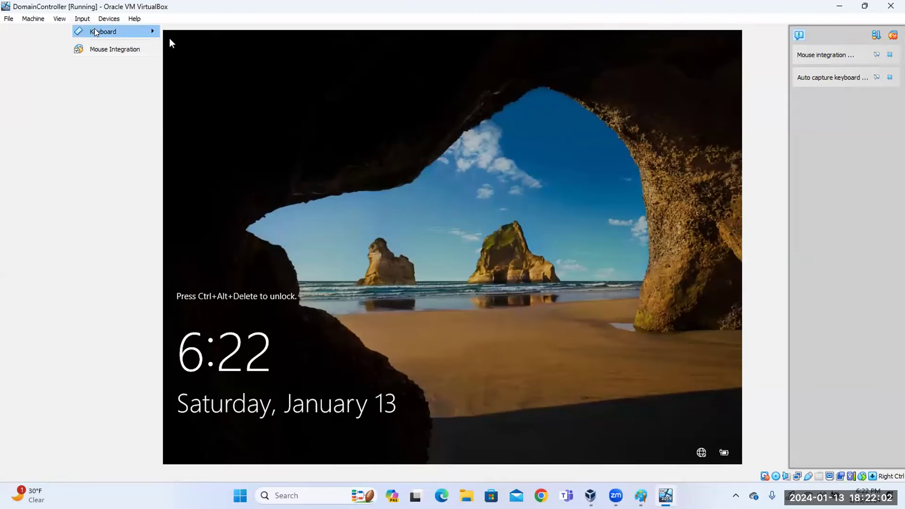
pyautogui.moveTo(113, 31)
pyautogui.click(204, 61)
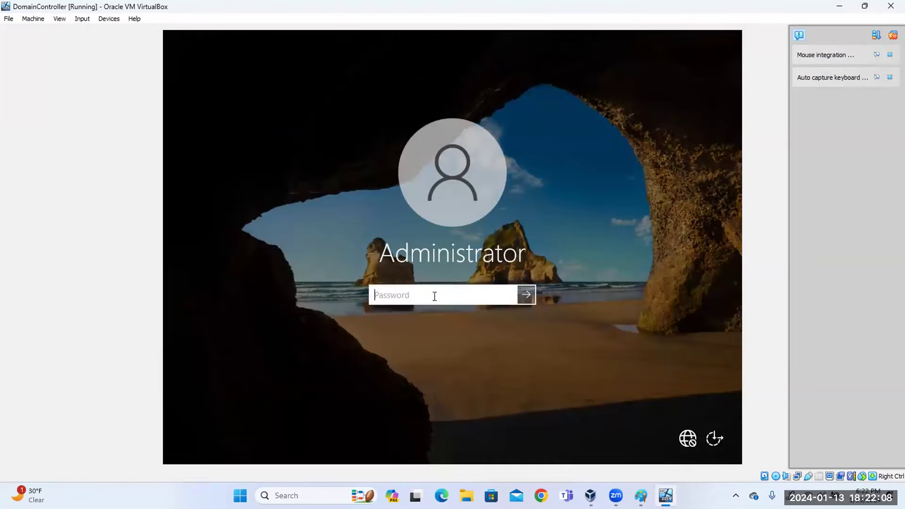
pyautogui.write('••••••')
pyautogui.press('Return')
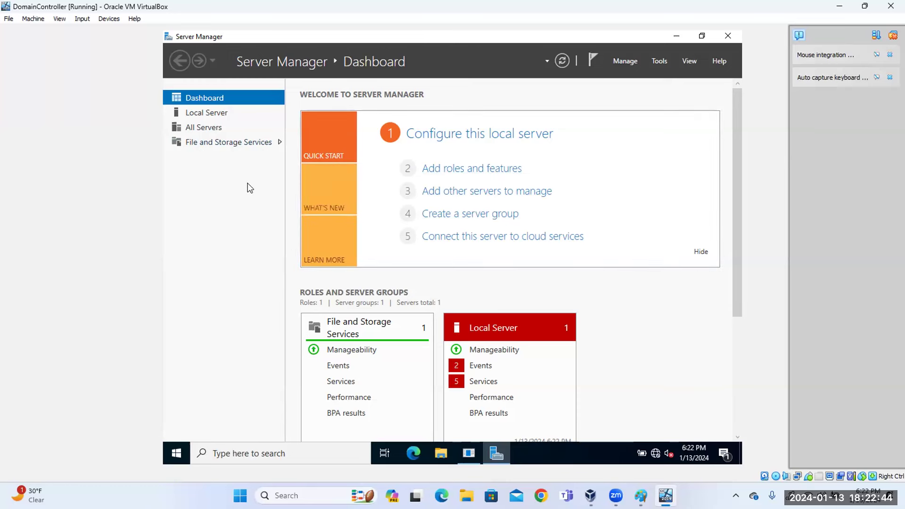
# Show the Local Server page (192.168.100.10, WORKGROUP), then open the Machine menu's settings entry.
pyautogui.click(218, 114)
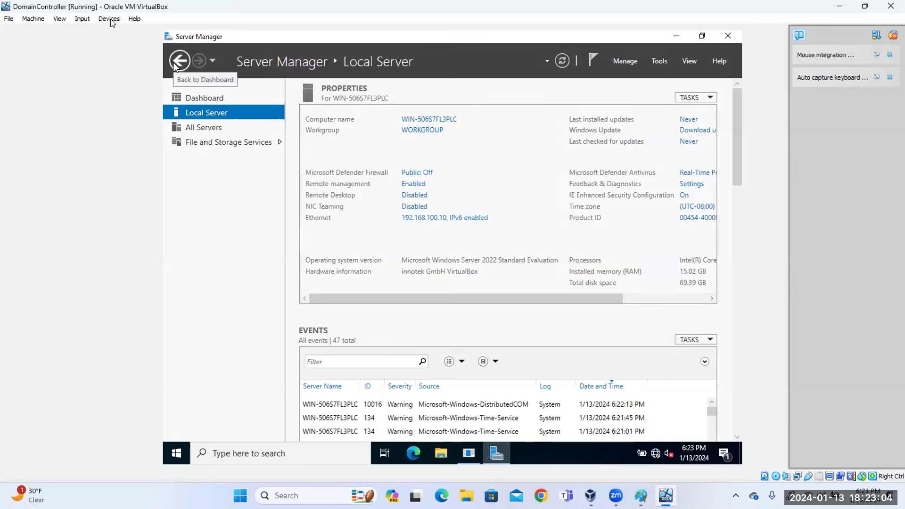
pyautogui.click(33, 18)
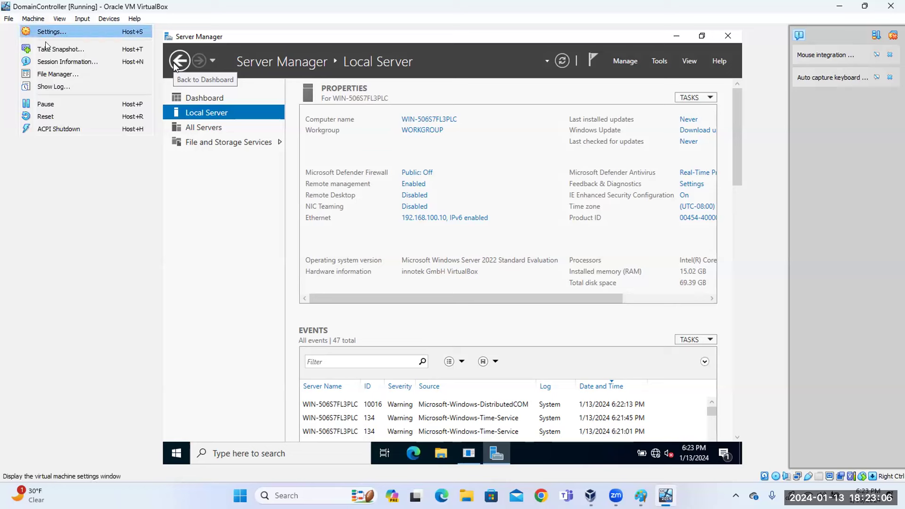
pyautogui.click(51, 33)
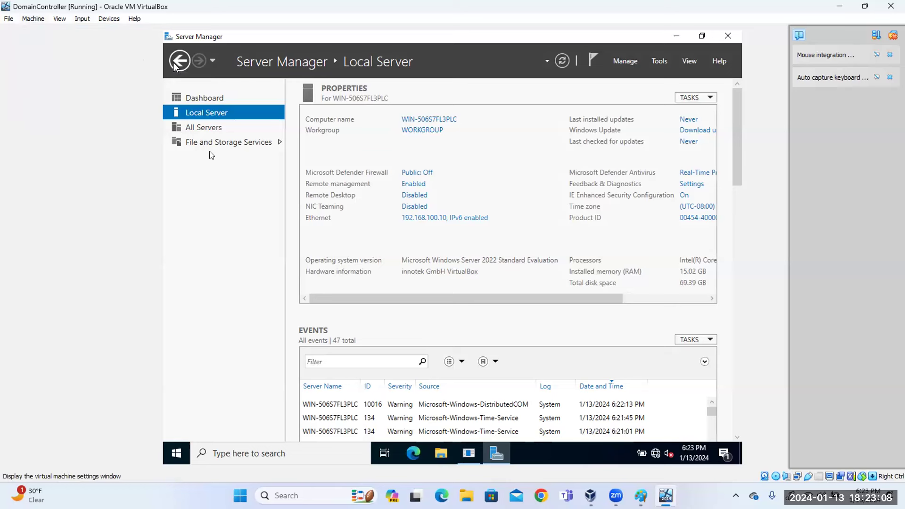
pyautogui.click(312, 224)
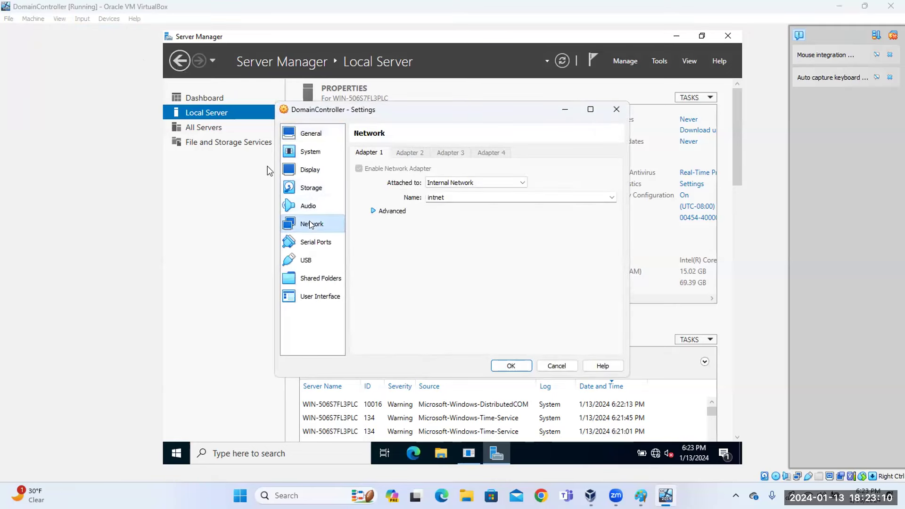
pyautogui.click(474, 183)
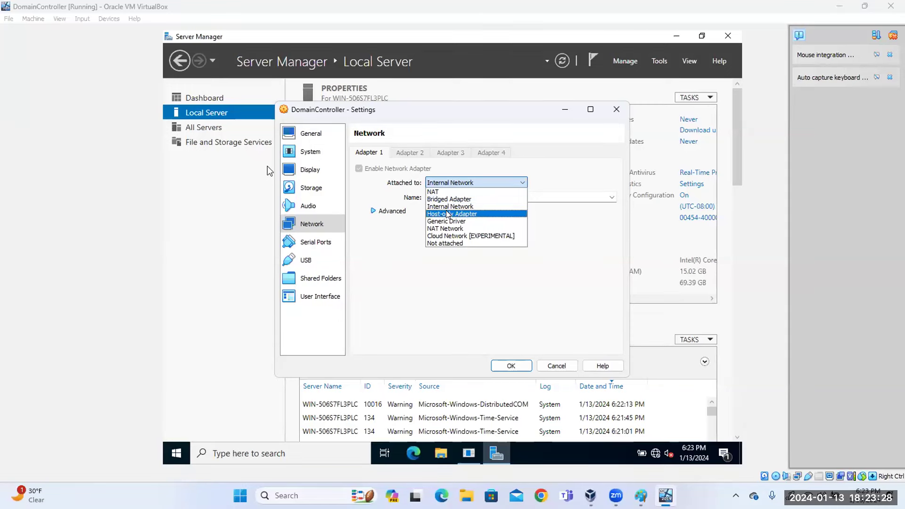
pyautogui.click(447, 208)
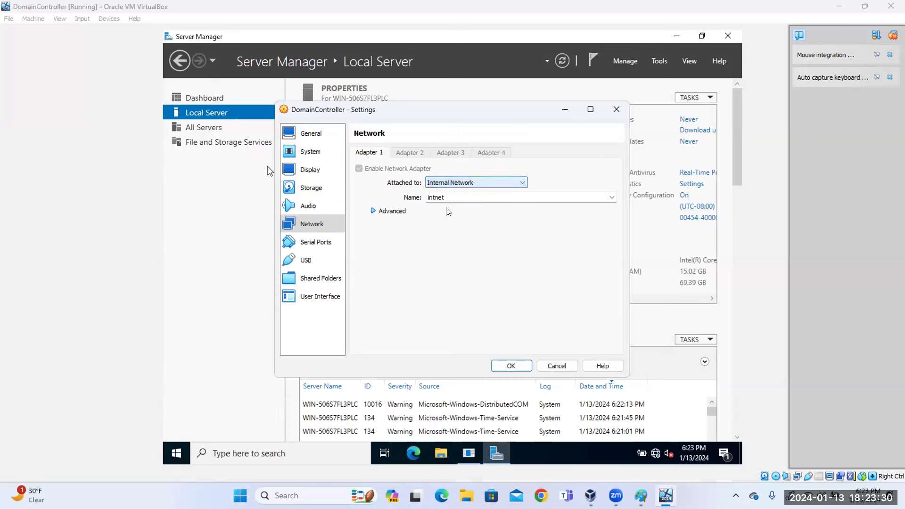
pyautogui.click(448, 183)
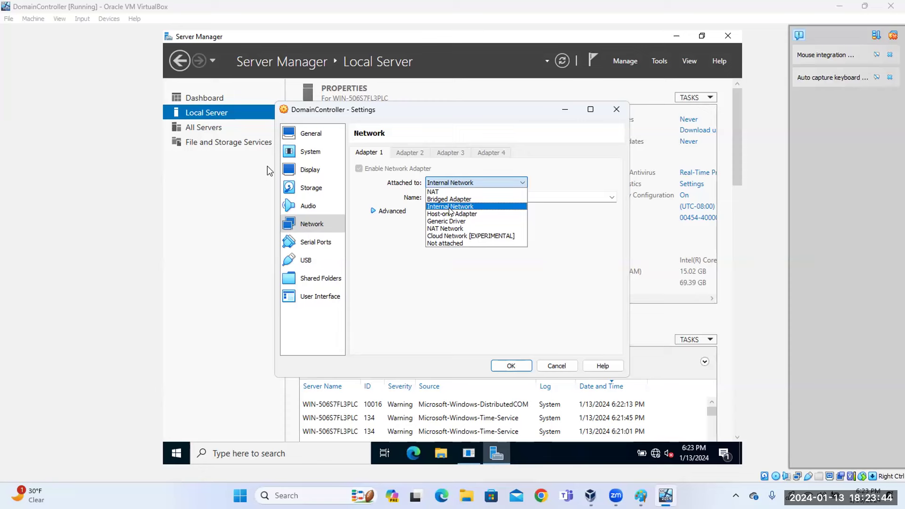
pyautogui.click(450, 207)
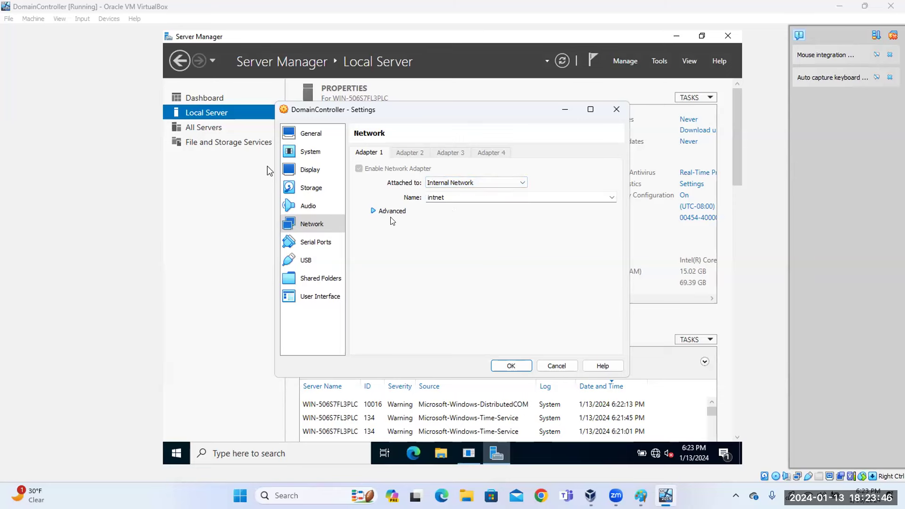
pyautogui.click(375, 210)
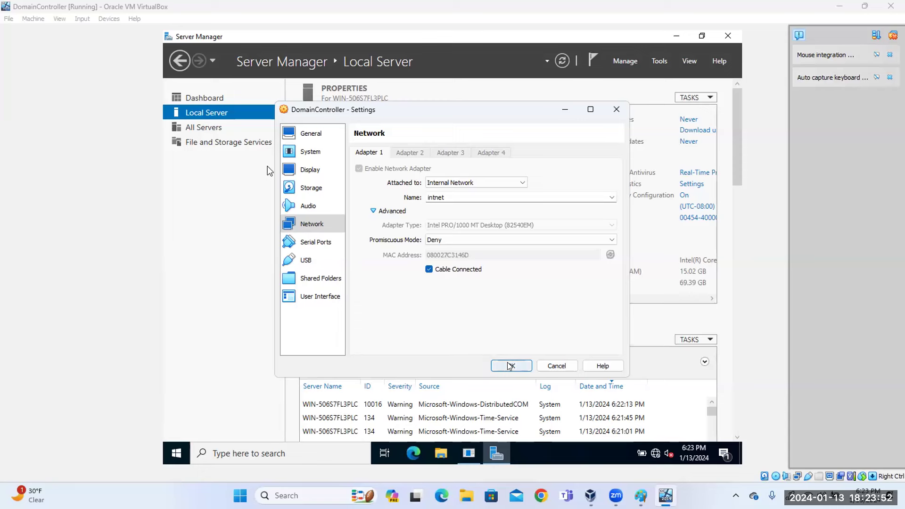
pyautogui.click(511, 366)
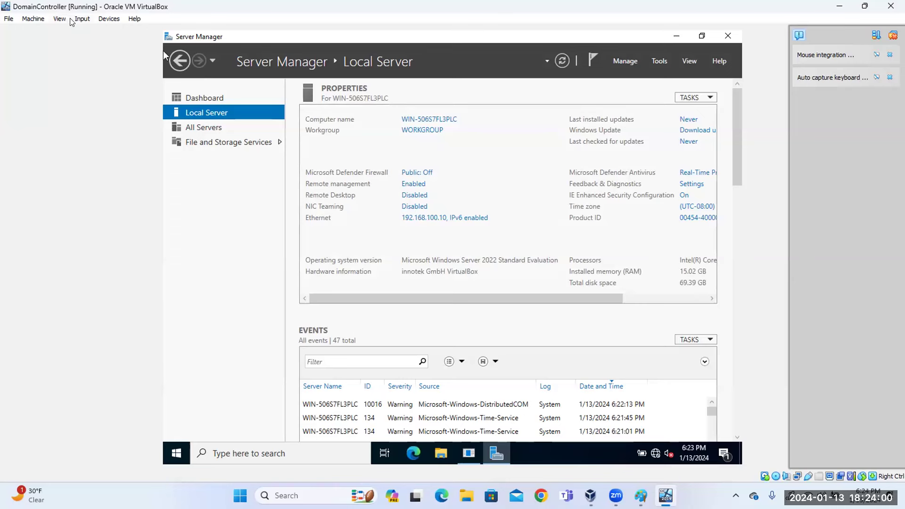
pyautogui.click(36, 18)
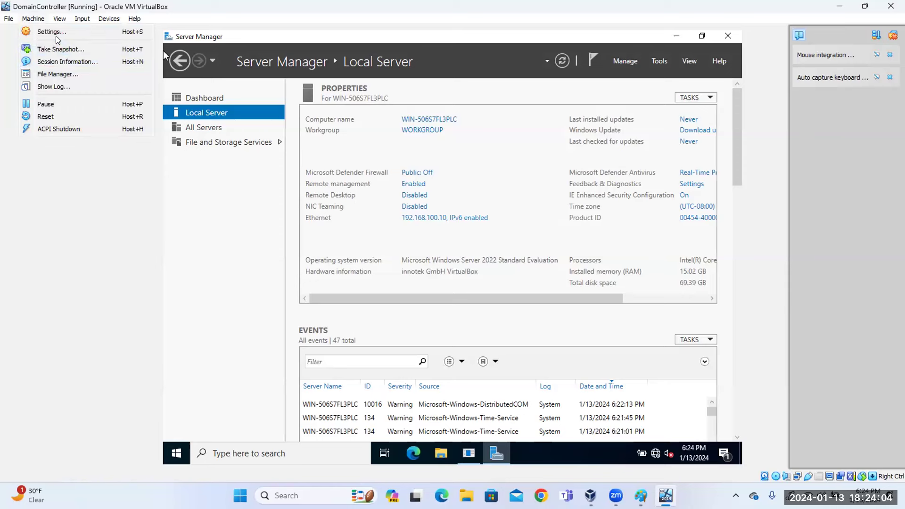
pyautogui.click(55, 32)
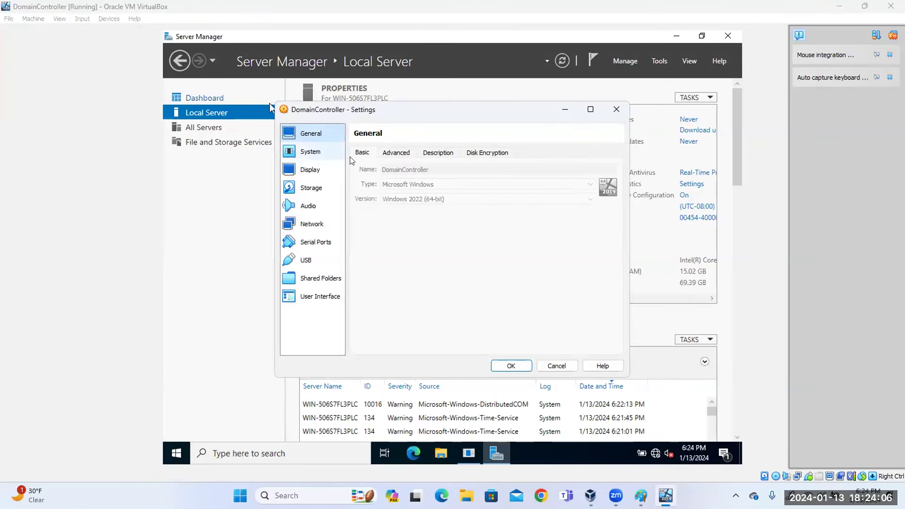
pyautogui.click(311, 224)
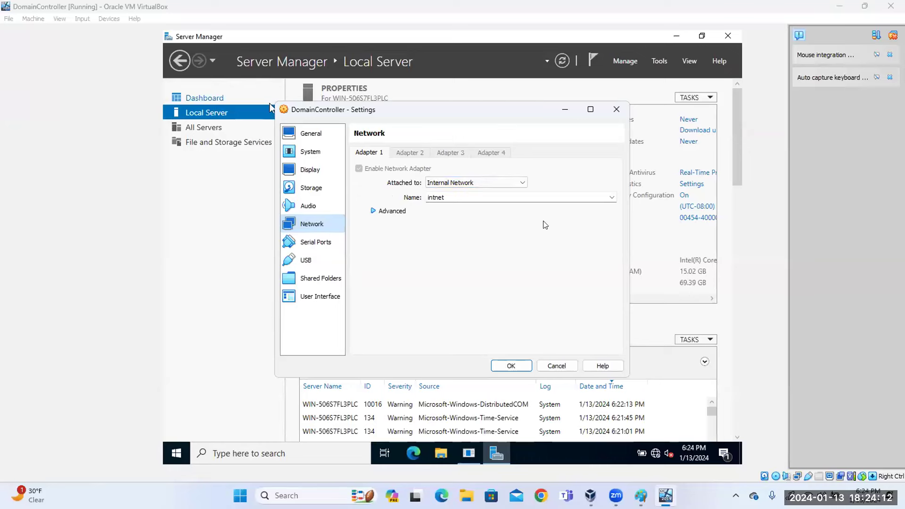
pyautogui.click(616, 110)
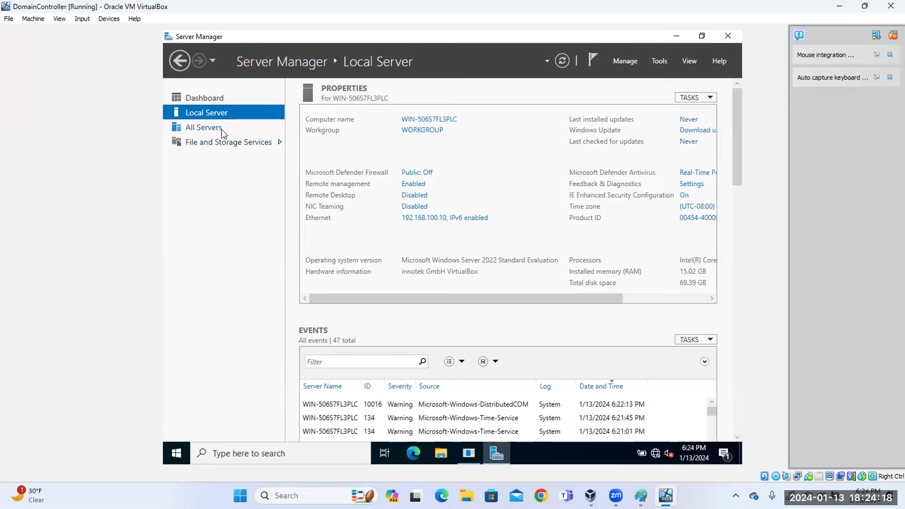
# From the Dashboard, launch Add roles and features and keep role-based installation on this server.
pyautogui.click(208, 97)
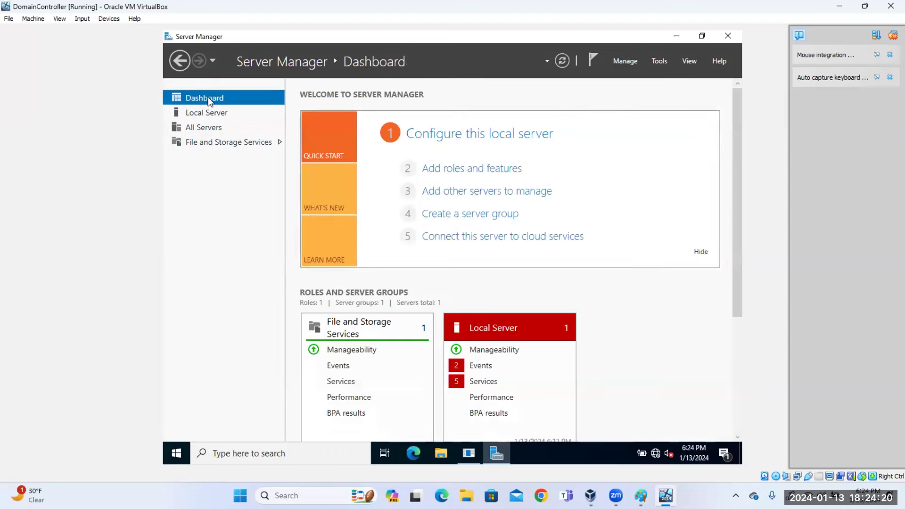
pyautogui.click(455, 175)
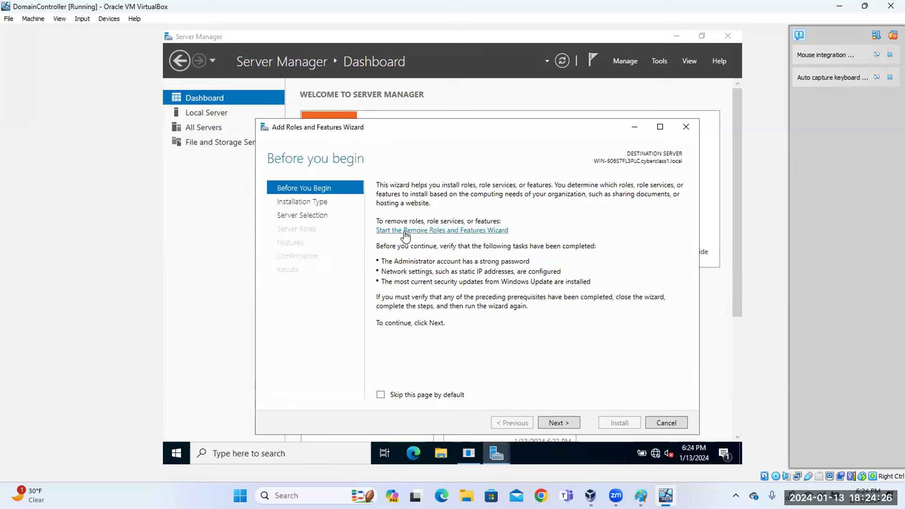
pyautogui.click(558, 424)
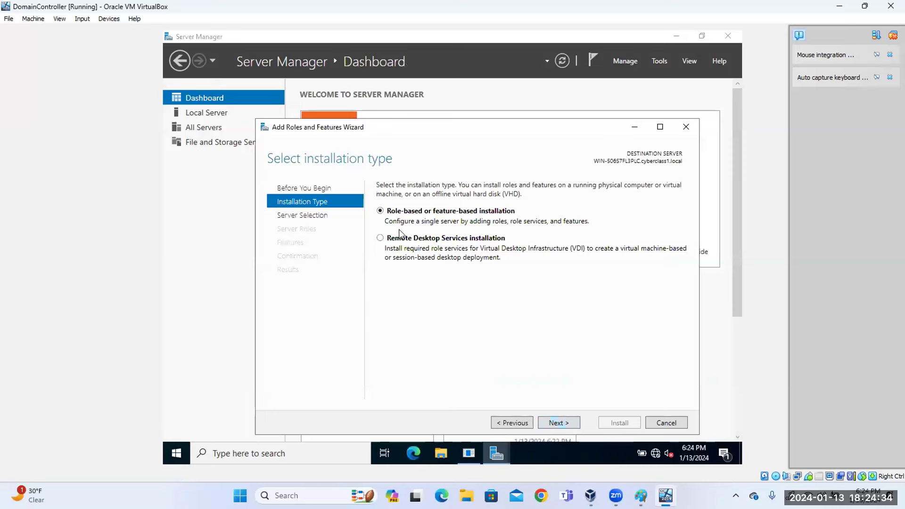
pyautogui.click(552, 423)
pyautogui.click(554, 424)
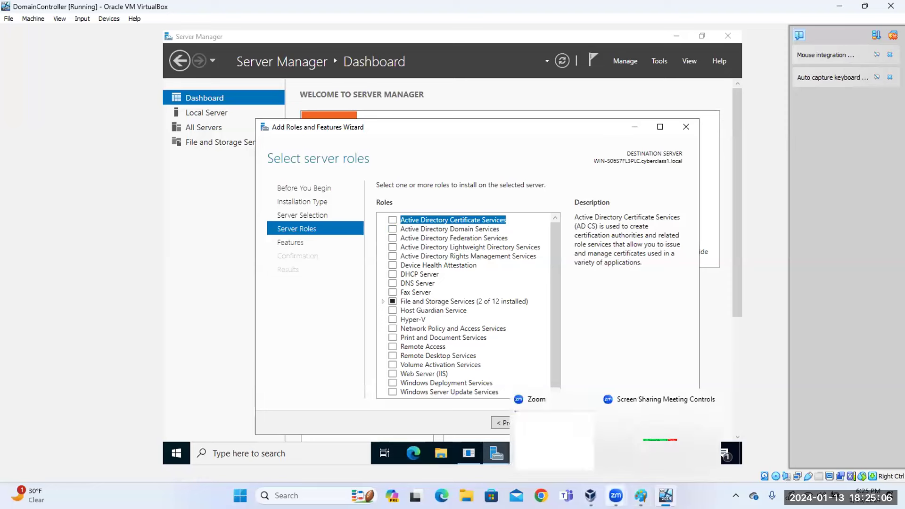
# Tick Active Directory Domain Services, DHCP Server and DNS Server, adding their management tools, then continue.
pyautogui.moveTo(591, 495)
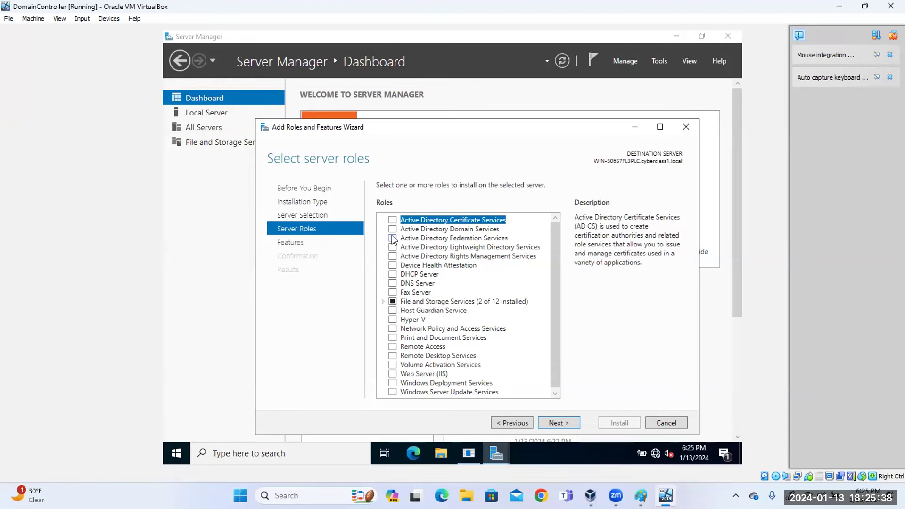
pyautogui.click(393, 230)
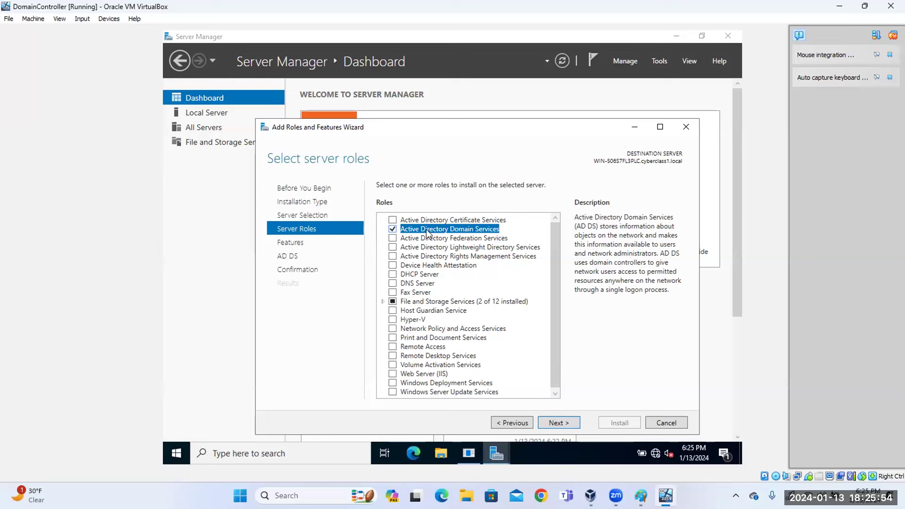
pyautogui.click(392, 275)
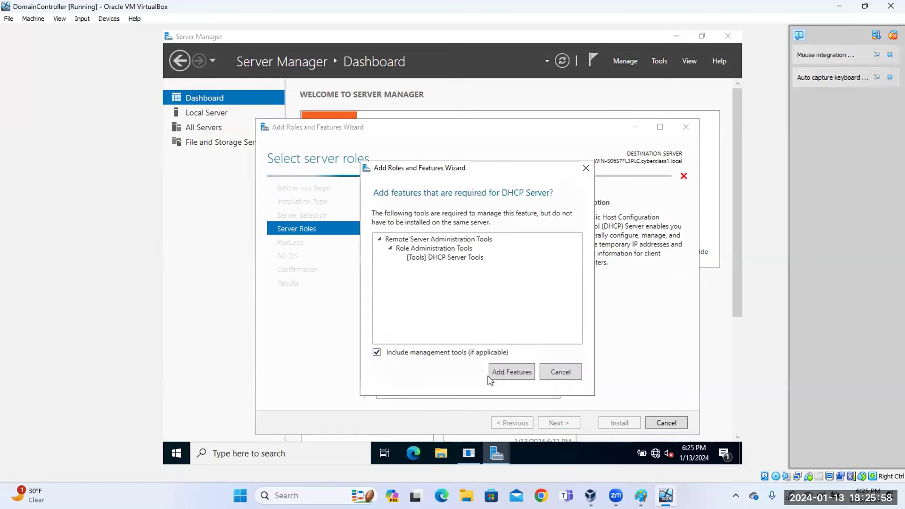
pyautogui.click(514, 378)
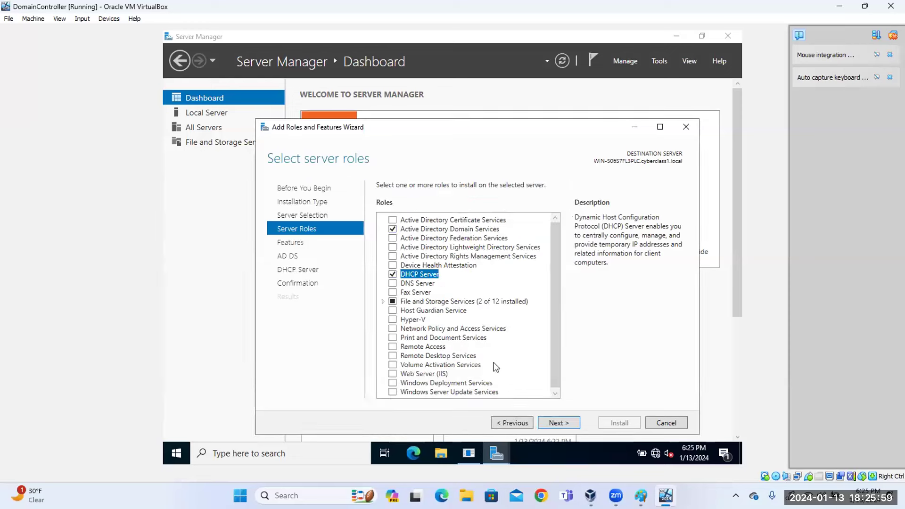
pyautogui.click(393, 285)
pyautogui.click(514, 375)
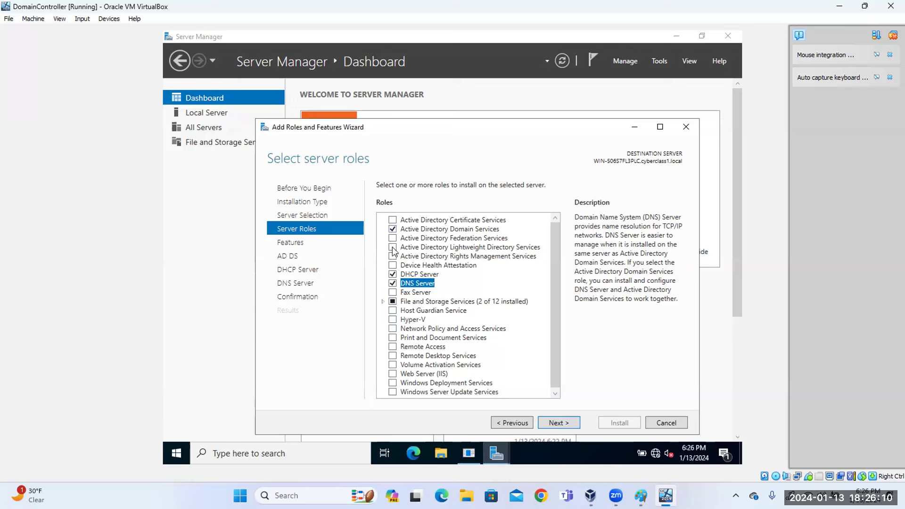
pyautogui.click(557, 426)
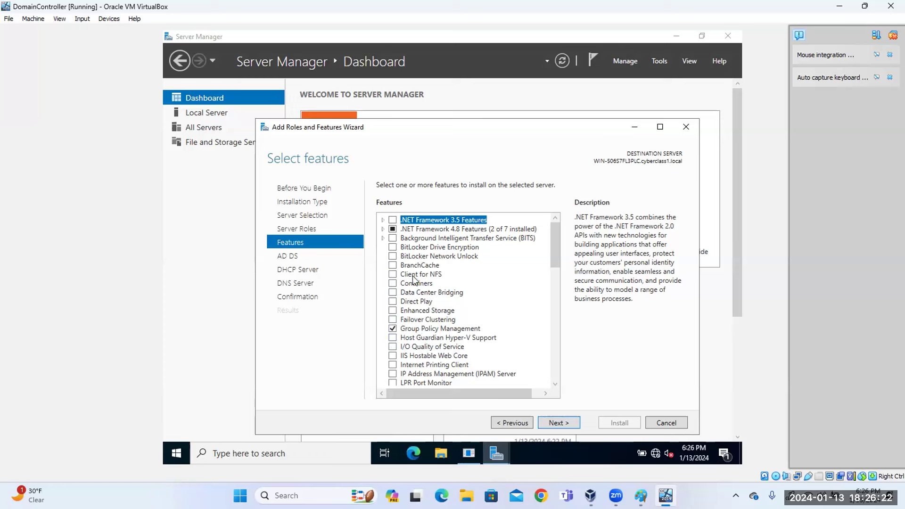
# Skip past the default features and the AD DS, DHCP Server and DNS Server notes.
pyautogui.click(557, 423)
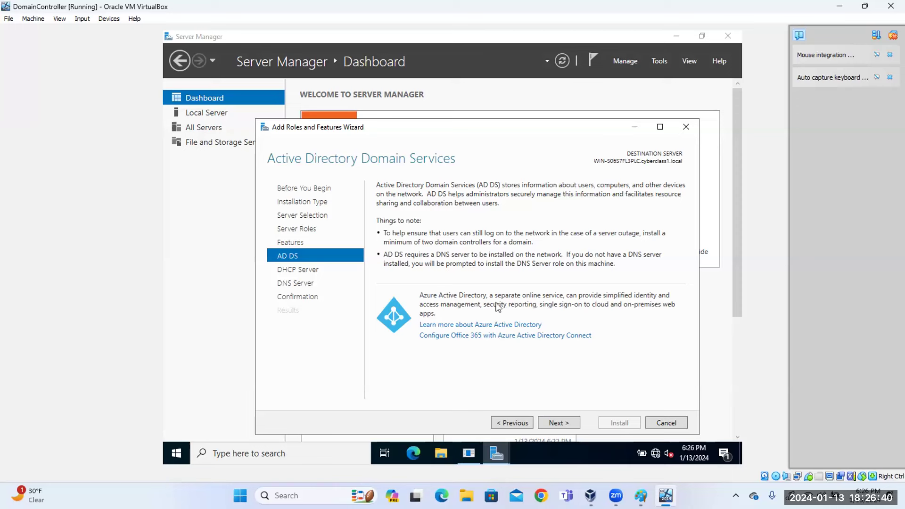
pyautogui.click(565, 423)
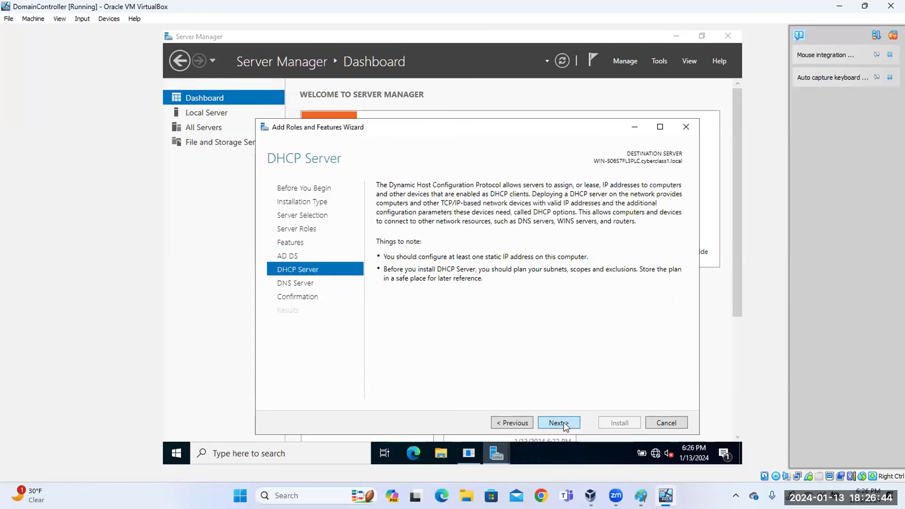
pyautogui.click(565, 423)
pyautogui.click(564, 423)
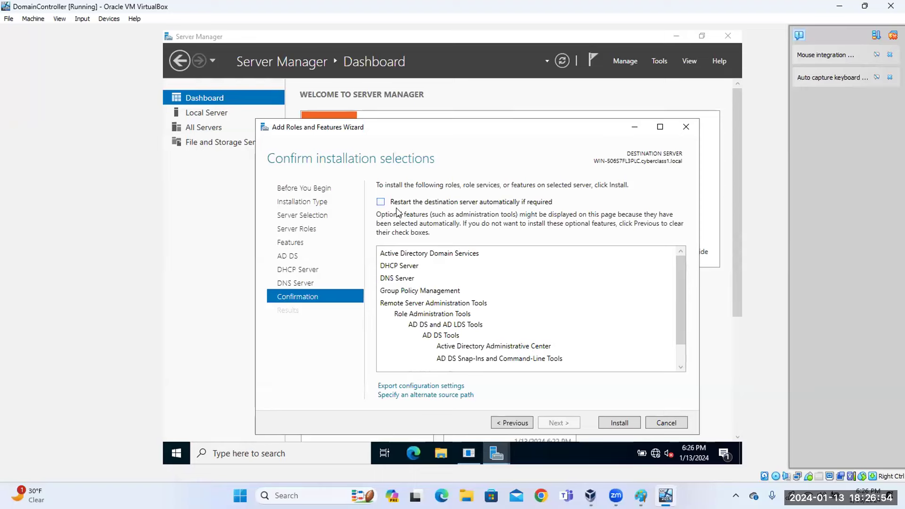
# Tick 'Restart the destination server automatically if required' and confirm with Yes.
pyautogui.click(381, 201)
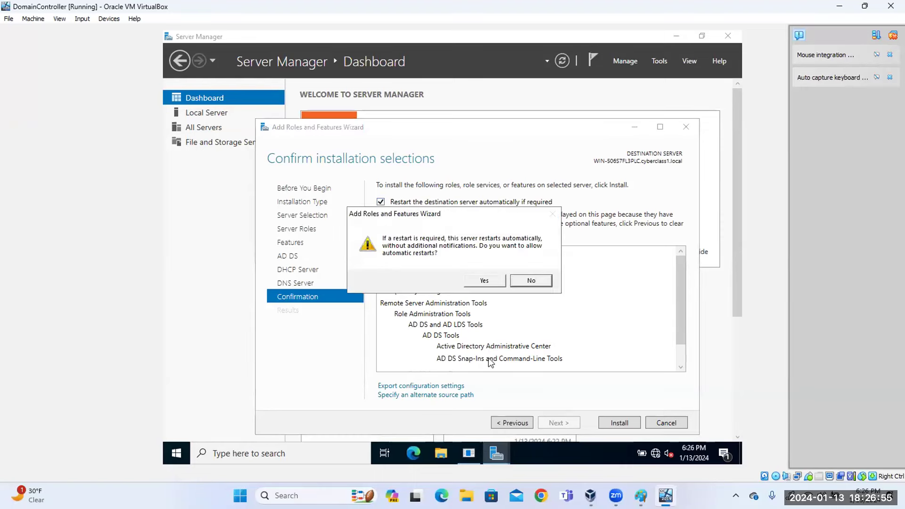
pyautogui.click(480, 281)
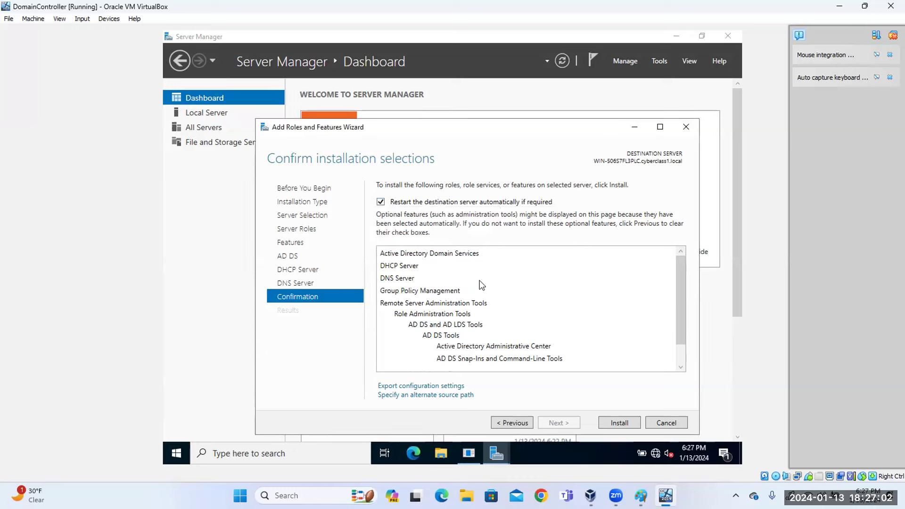
# Install AD DS, DHCP Server and DNS Server and wait for the installation to succeed.
pyautogui.click(624, 423)
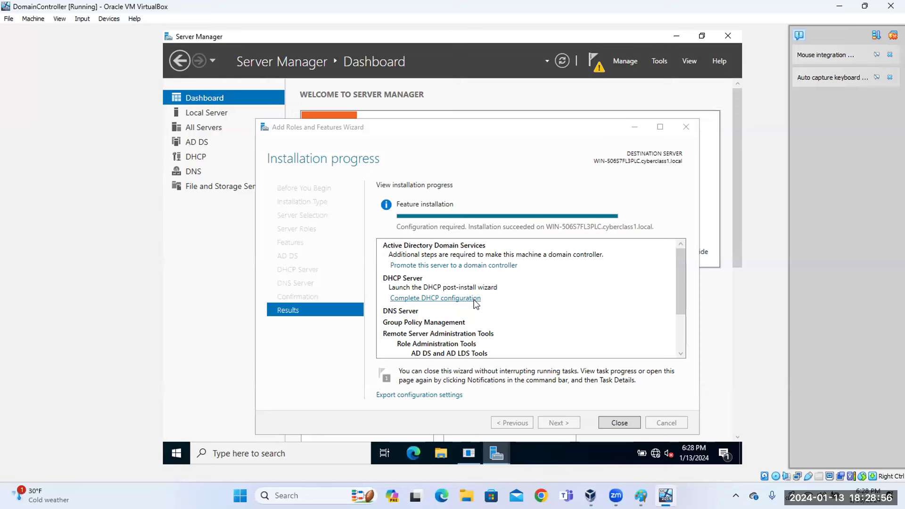
pyautogui.click(474, 299)
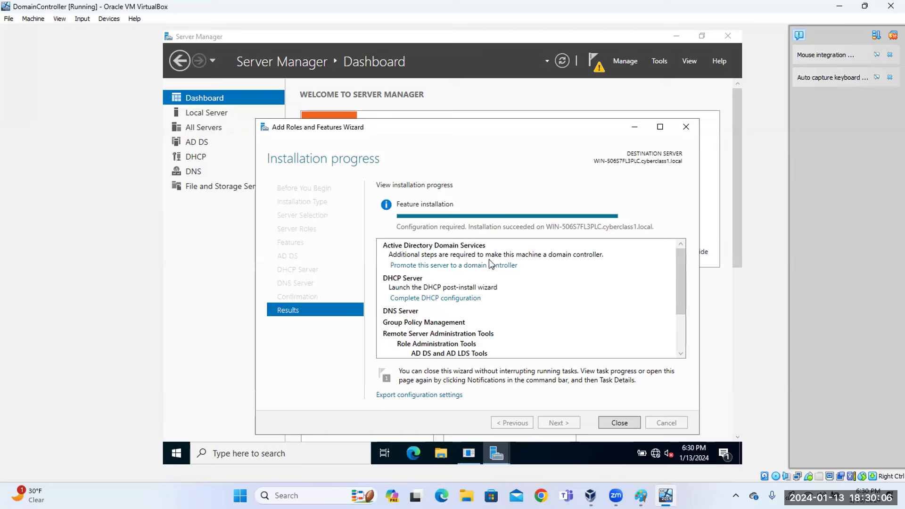
# Start the domain controller promotion as a new forest with root domain cyberclass.local.
pyautogui.click(438, 266)
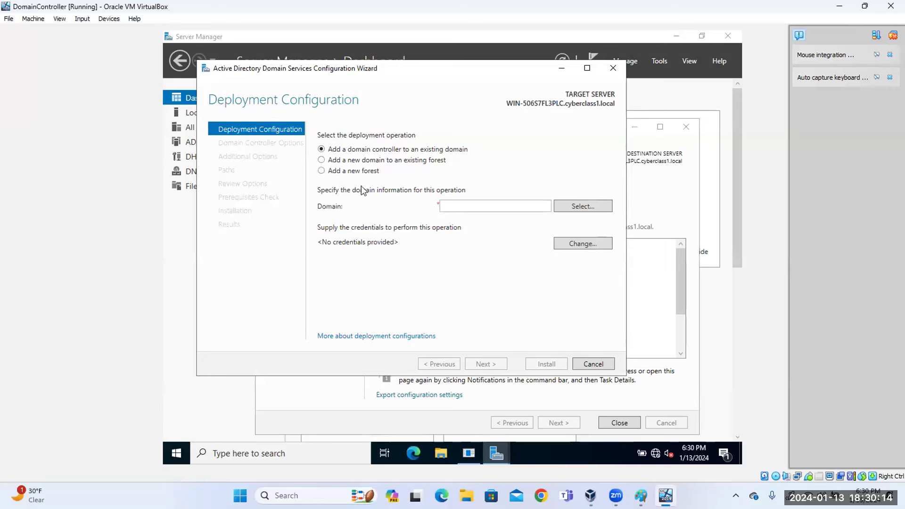
pyautogui.click(322, 170)
pyautogui.click(452, 206)
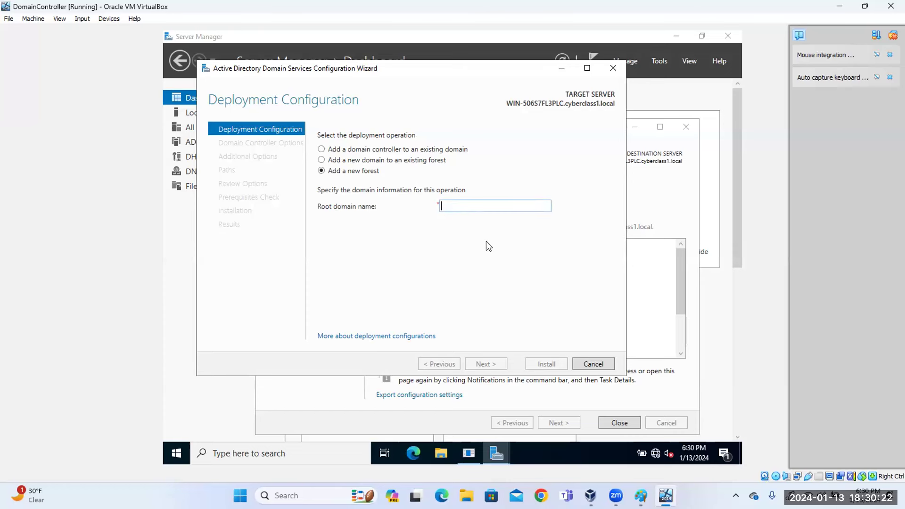
pyautogui.write('c')
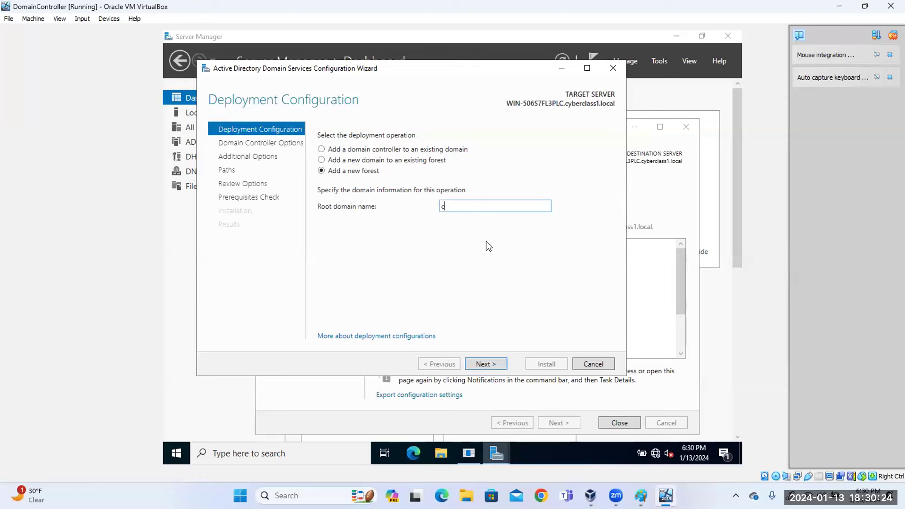
pyautogui.write('ybwe')
pyautogui.press('BackSpace')
pyautogui.press('BackSpace')
pyautogui.write('erclass.local')
# Keep DNS server and Global Catalog checked, then enter and confirm the DSRM password.
pyautogui.click(494, 369)
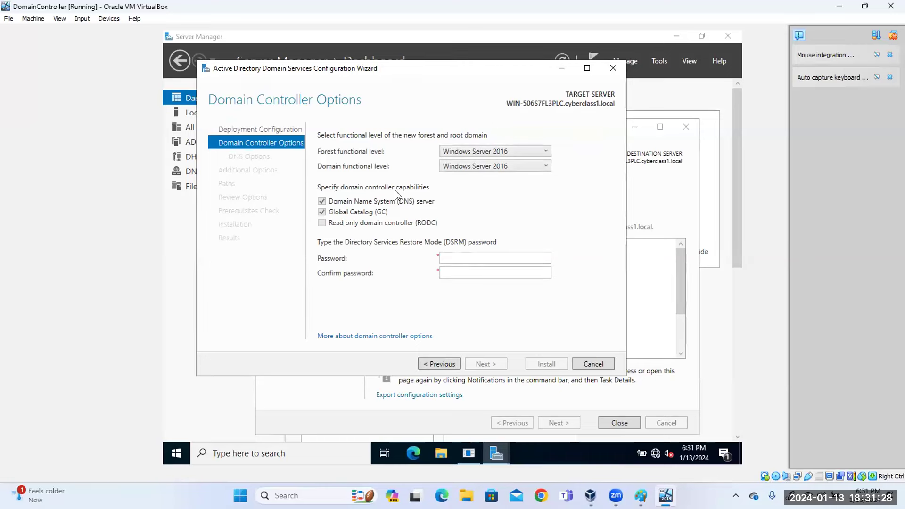
pyautogui.click(454, 258)
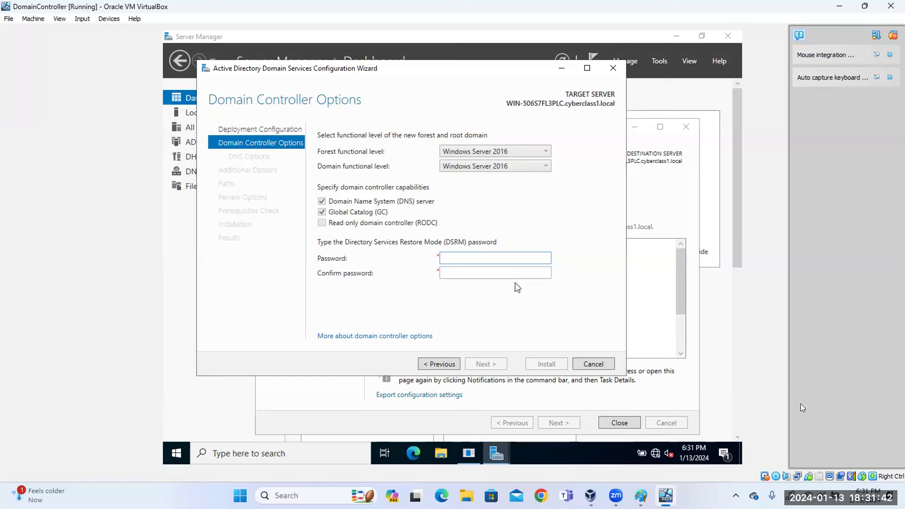
pyautogui.write('********')
pyautogui.press('BackSpace')
pyautogui.press('BackSpace')
pyautogui.press('BackSpace')
pyautogui.press('BackSpace')
pyautogui.press('BackSpace')
pyautogui.press('BackSpace')
pyautogui.press('BackSpace')
pyautogui.press('BackSpace')
pyautogui.write('*********')
pyautogui.press('Tab')
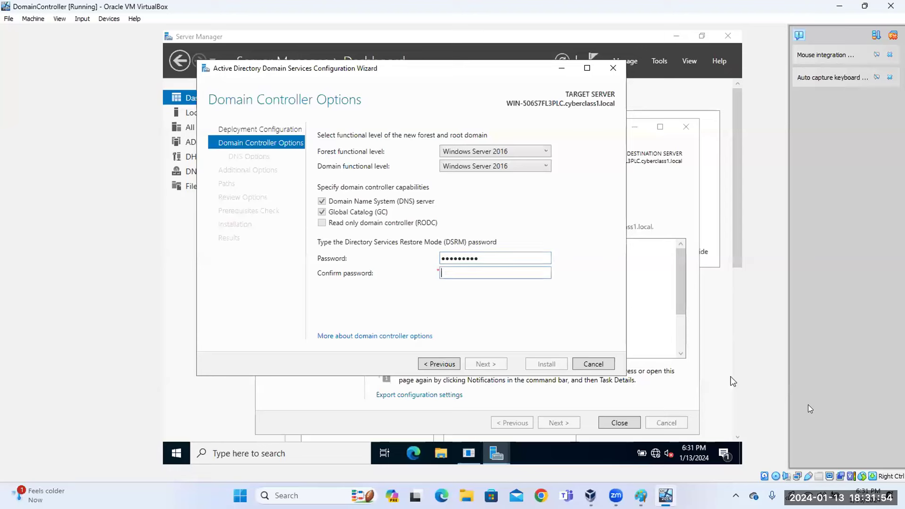
pyautogui.write('********')
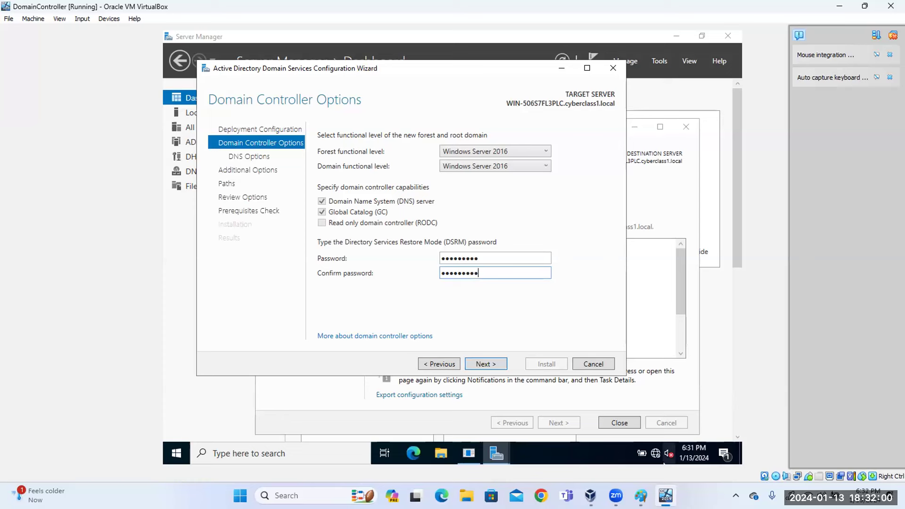
pyautogui.click(496, 369)
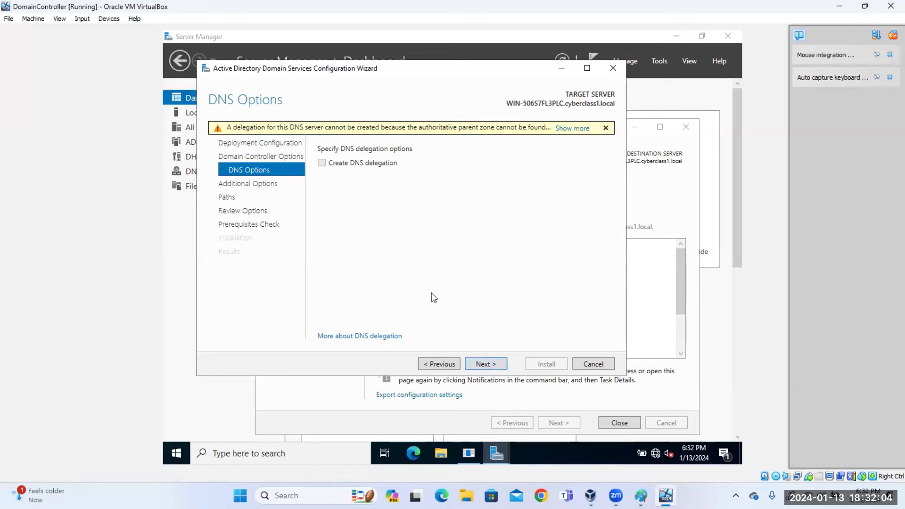
# Leave DNS delegation unchecked and keep CYBERCLASS as the NetBIOS domain name.
pyautogui.click(487, 365)
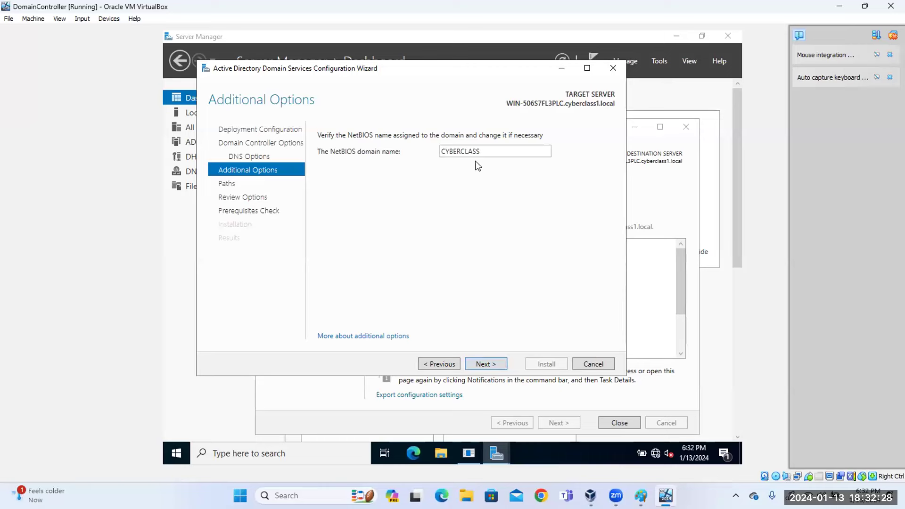
pyautogui.click(486, 364)
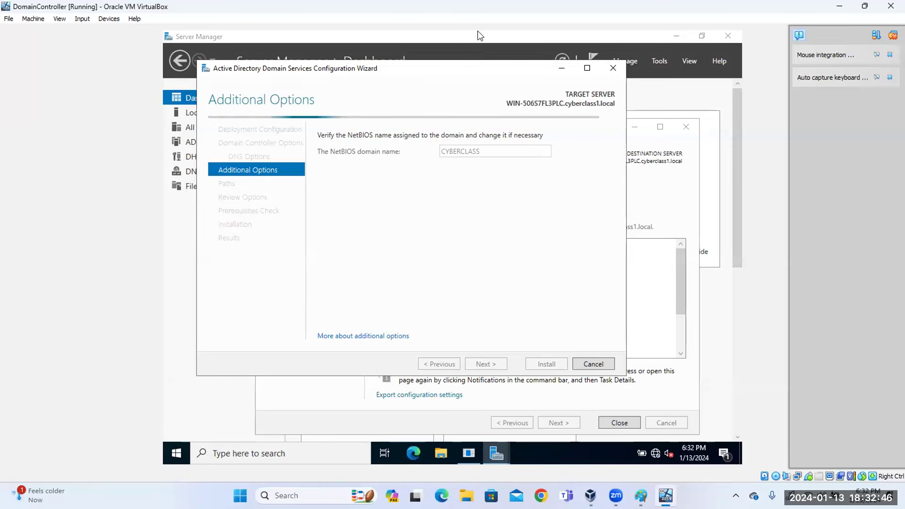
# Accept the default AD DS paths and run the prerequisites check.
pyautogui.click(491, 365)
pyautogui.click(491, 365)
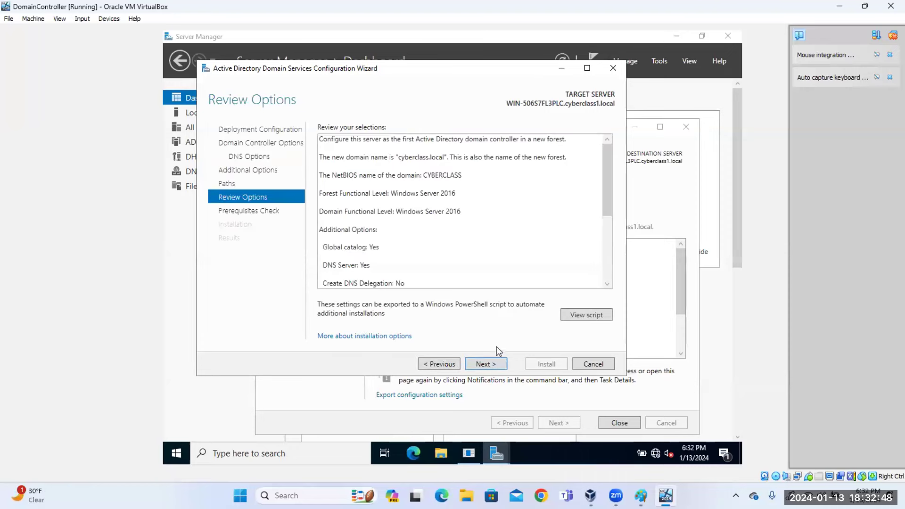
pyautogui.click(497, 364)
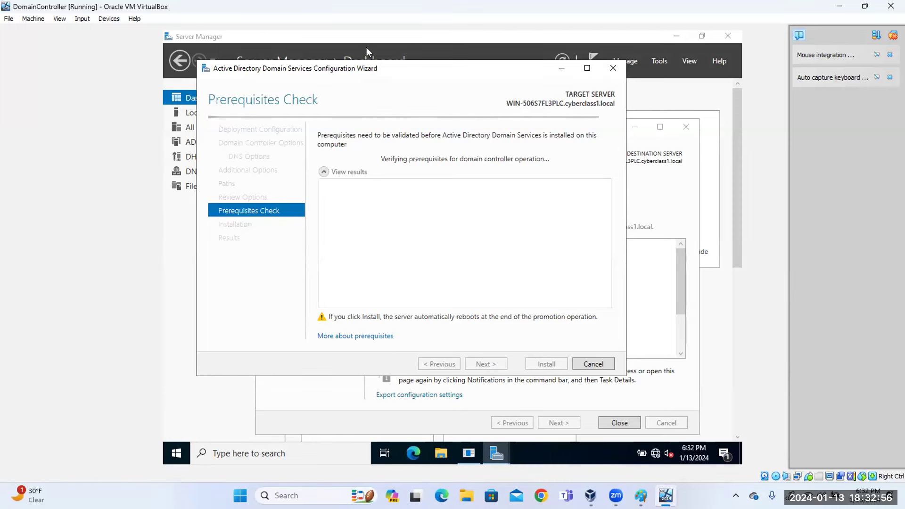
pyautogui.click(412, 16)
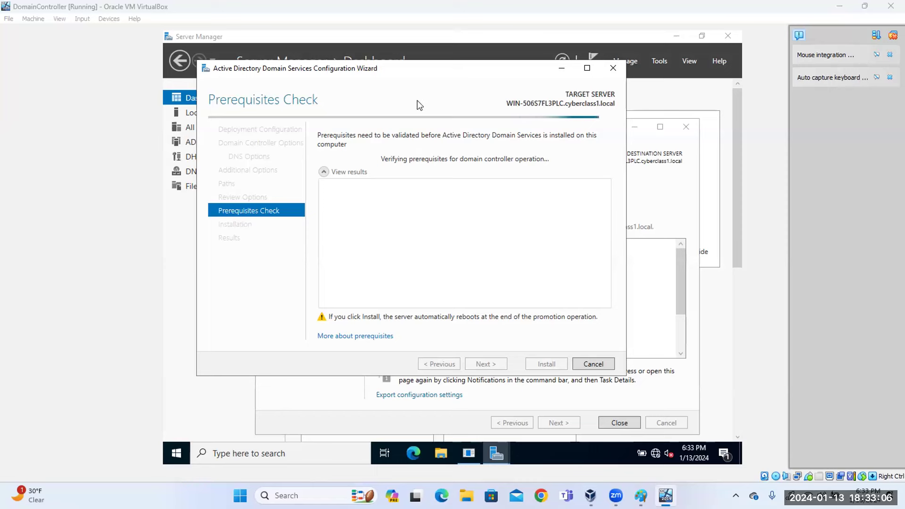
# Minimize the promotion wizard, move the Add Roles wizard lower, then Alt+Tab back to it.
pyautogui.click(564, 67)
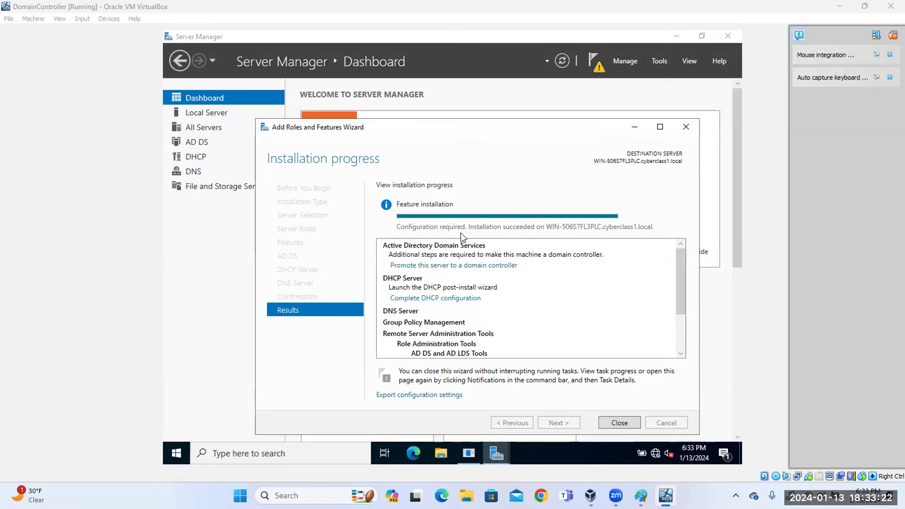
pyautogui.moveTo(448, 136); pyautogui.dragTo(449, 225)
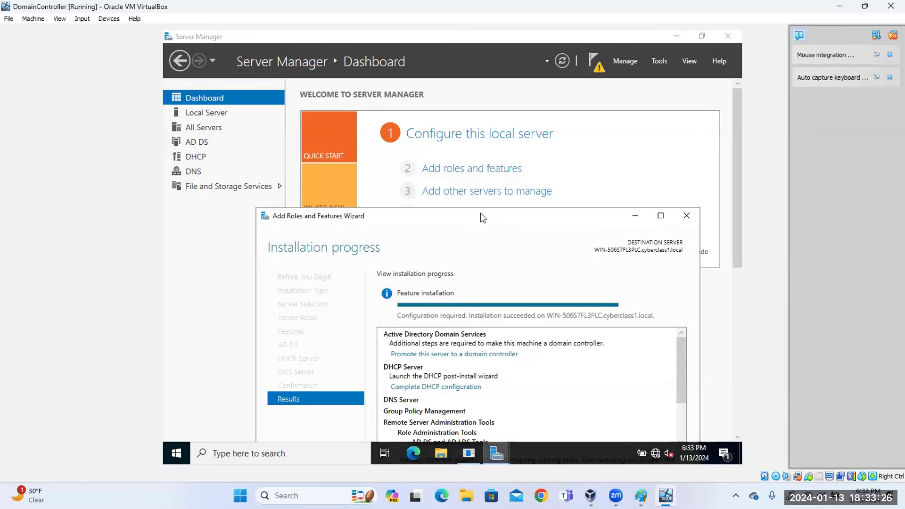
pyautogui.press('Tab')
pyautogui.hotkey('alt', 'Tab')
pyautogui.hotkey('alt', 'Tab')
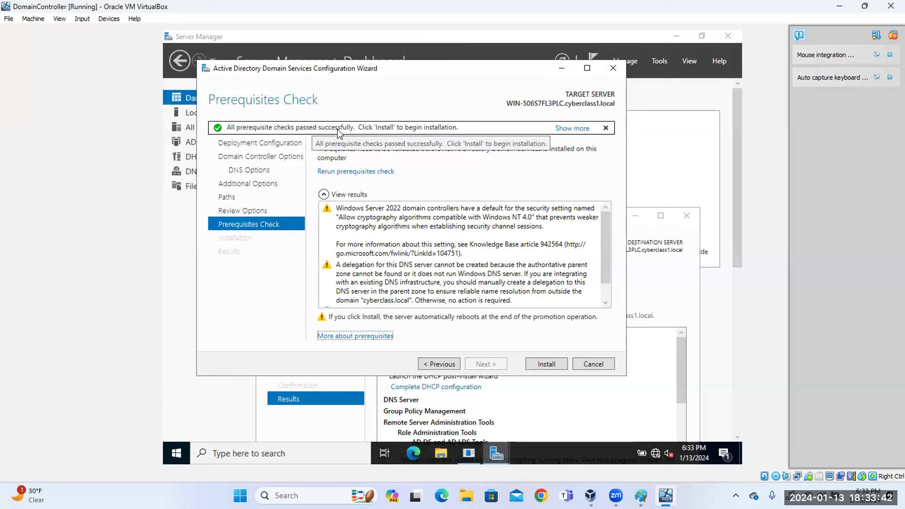
# Install AD DS from the Prerequisites Check page and wait for the promotion to finish.
pyautogui.click(543, 363)
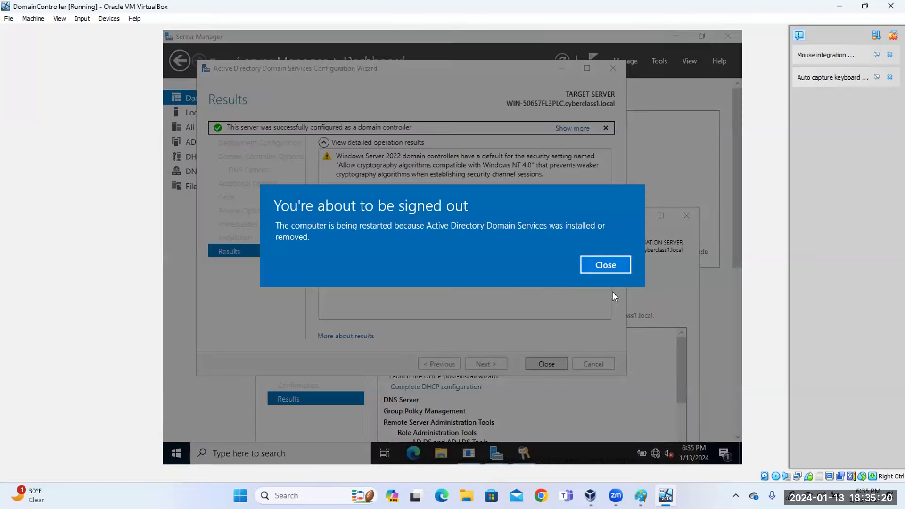
# Close the sign-out notice and the AD DS wizard's results page.
pyautogui.click(623, 265)
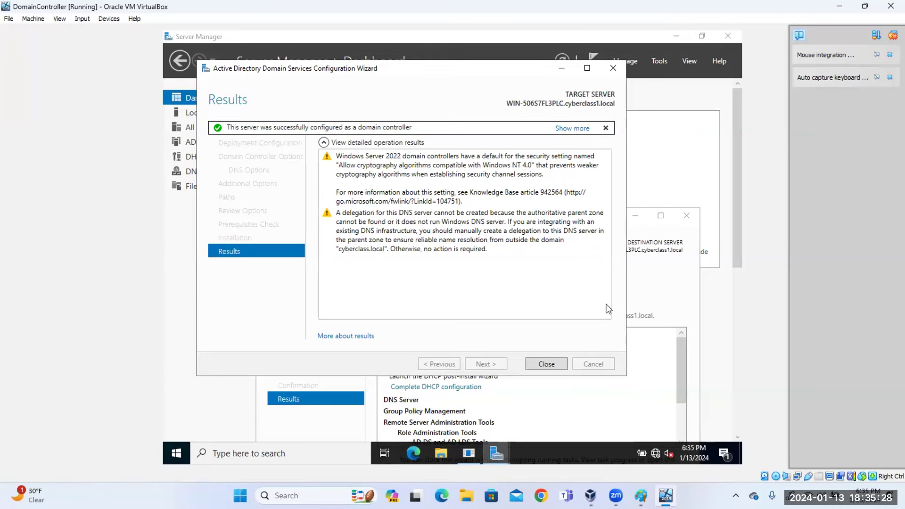
pyautogui.click(552, 368)
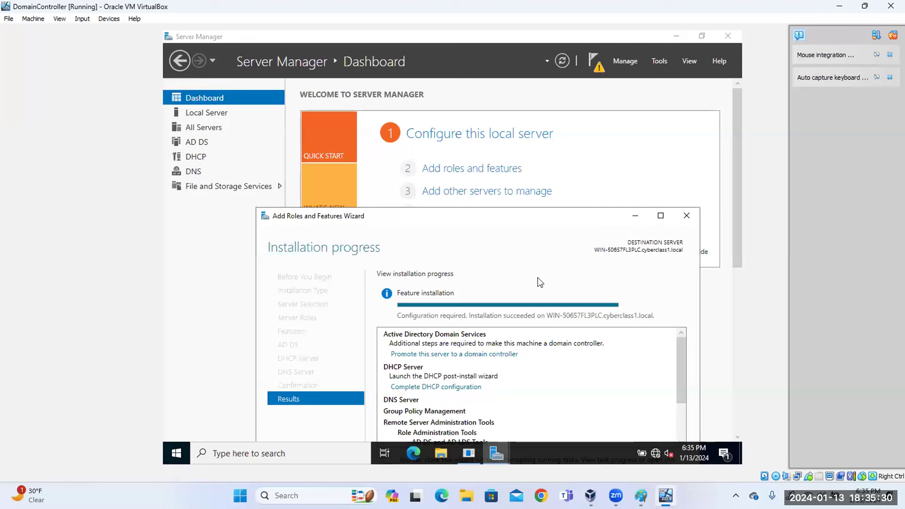
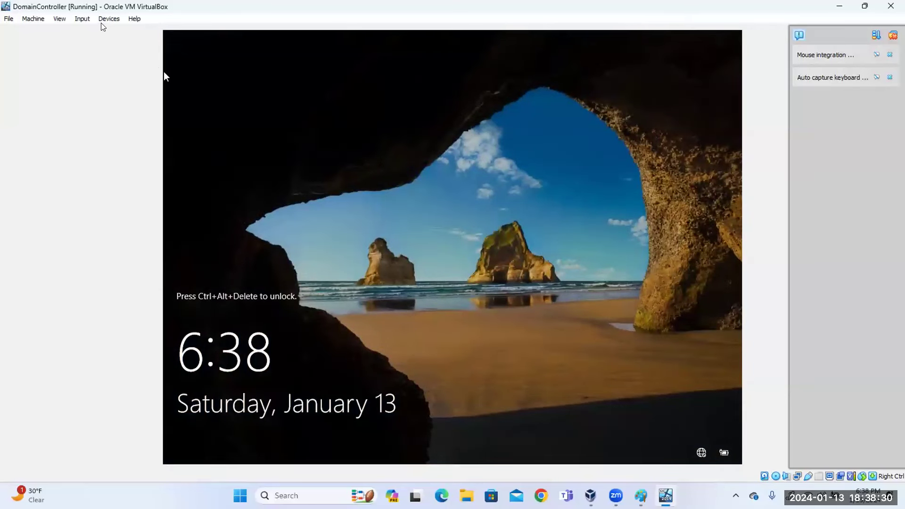
# Send Ctrl-Alt-Del to the domain controller VM and sign in with the administrator password.
pyautogui.click(86, 19)
pyautogui.moveTo(104, 33)
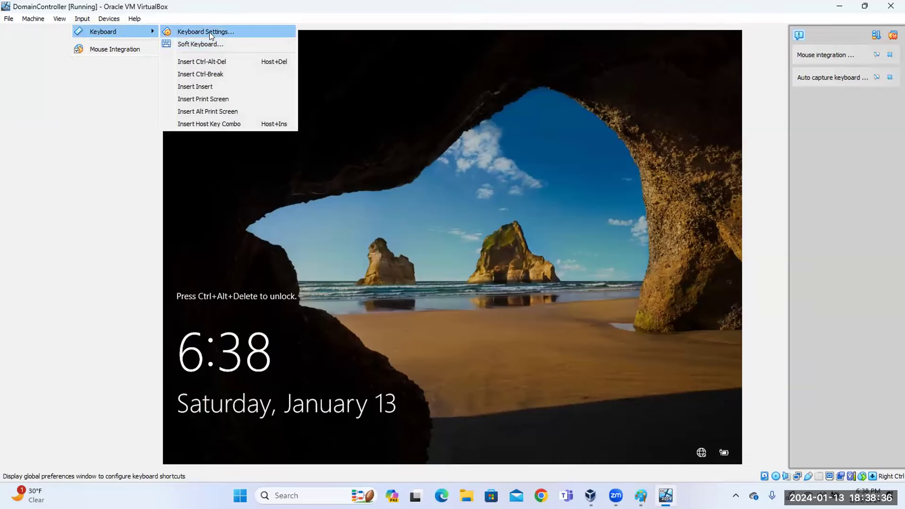
pyautogui.click(211, 62)
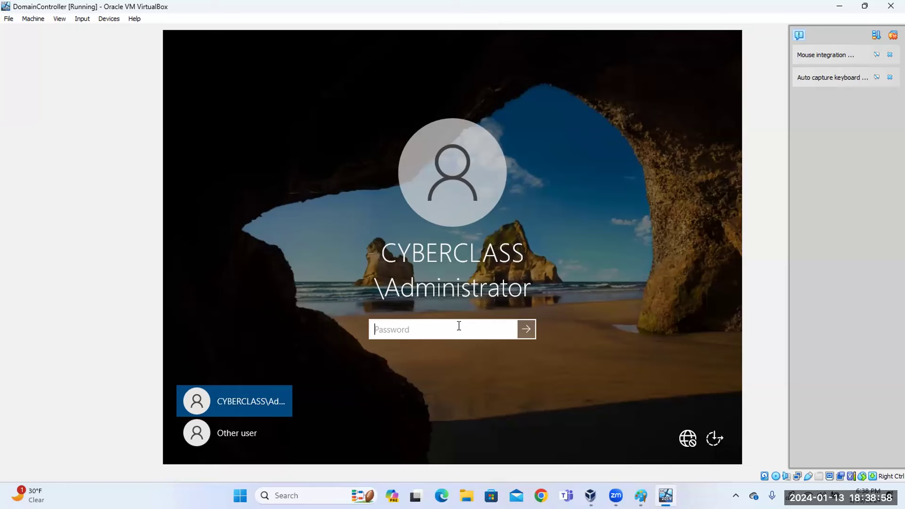
pyautogui.write('*********')
pyautogui.press('Return')
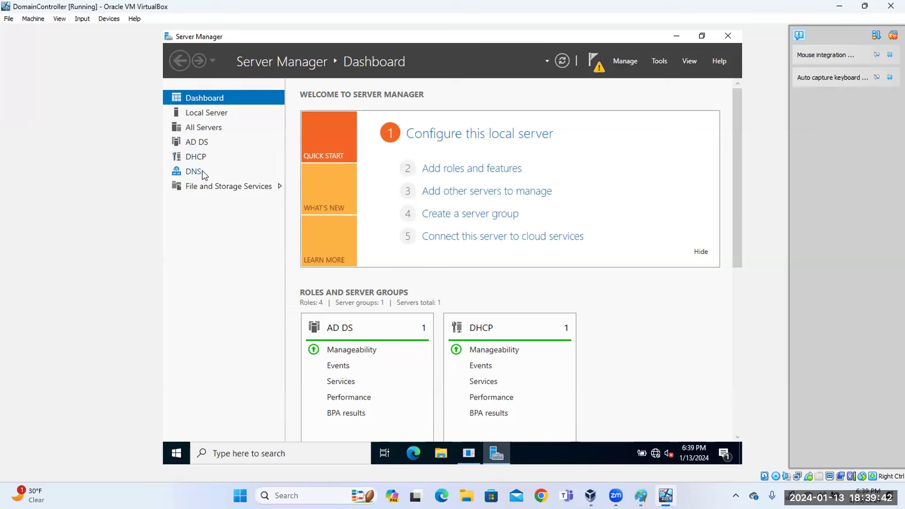
# Complete and commit the pending DHCP configuration from the notifications flag, then return to the Dashboard.
pyautogui.click(203, 146)
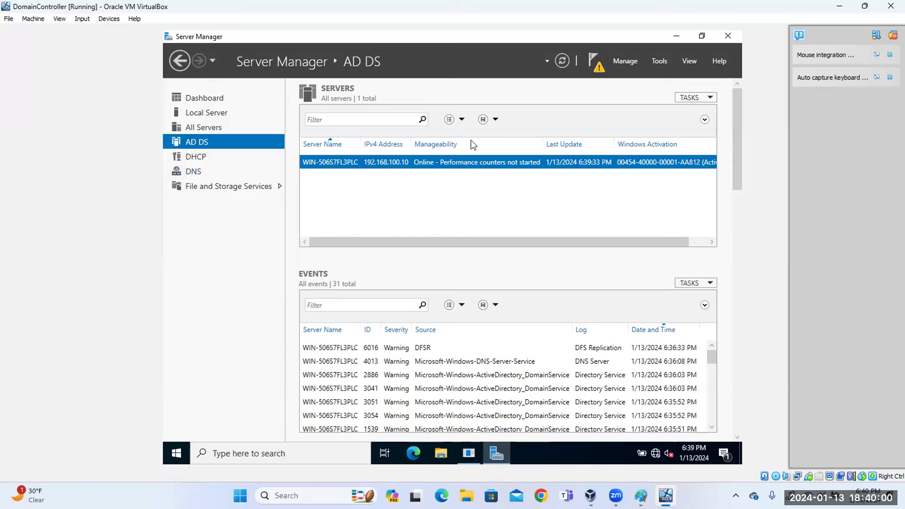
pyautogui.click(600, 72)
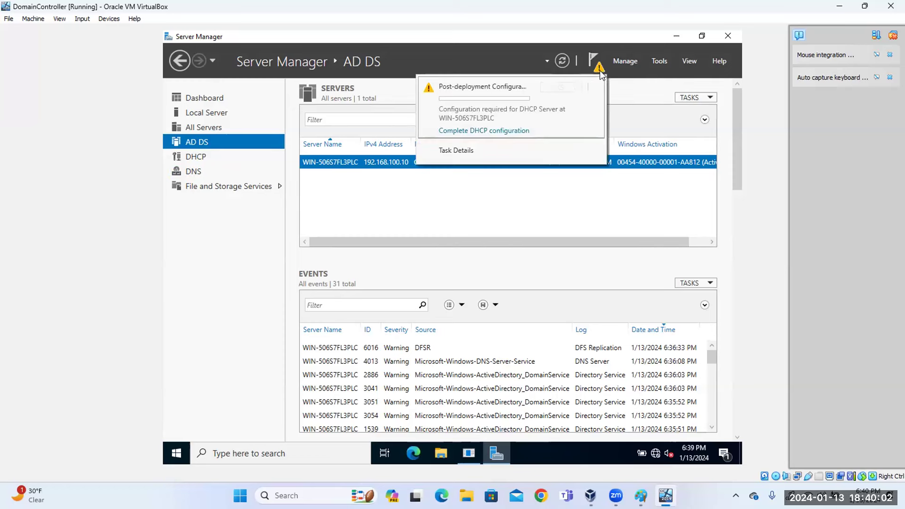
pyautogui.click(481, 133)
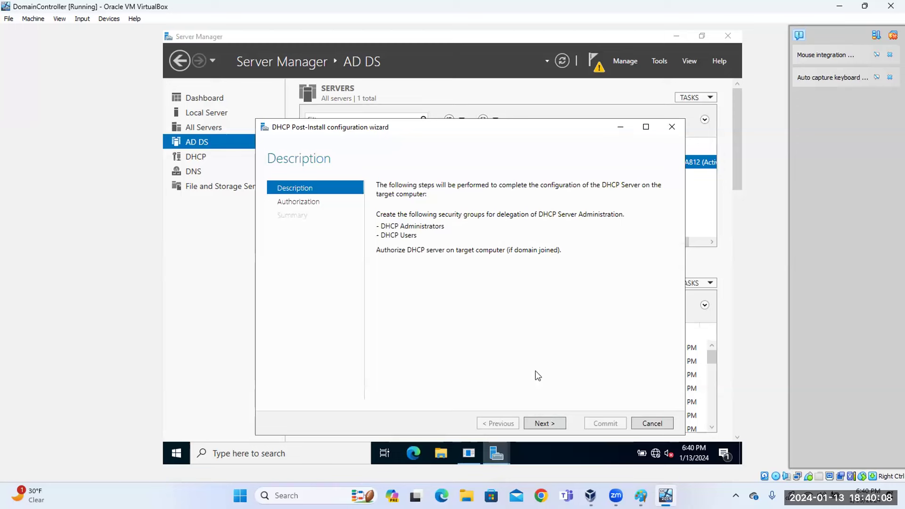
pyautogui.click(544, 424)
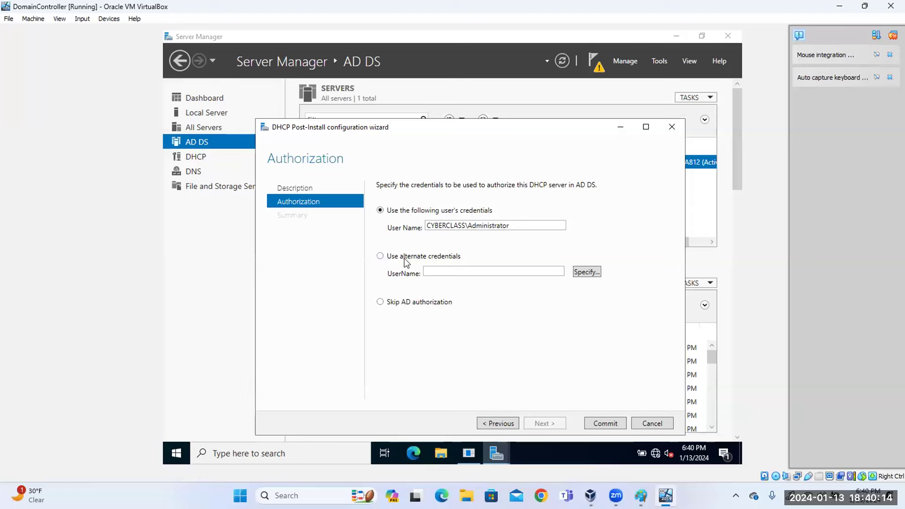
pyautogui.click(602, 425)
pyautogui.click(603, 422)
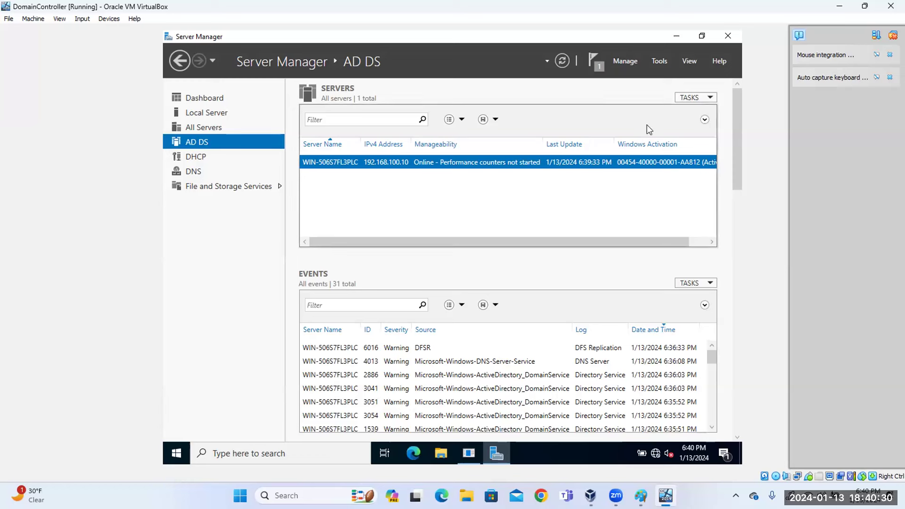
pyautogui.click(201, 99)
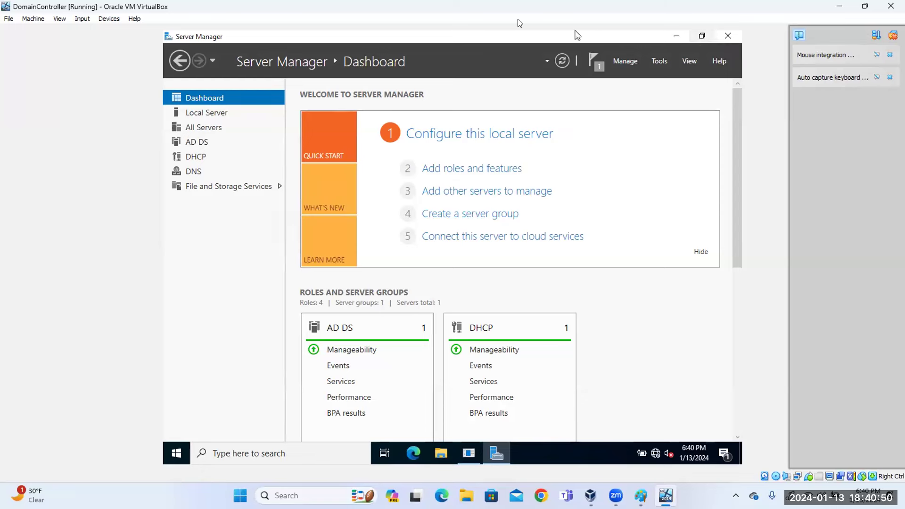
# Switch the VM to full-screen and toggle Server Manager's window size back to maximized.
pyautogui.click(60, 18)
pyautogui.click(86, 36)
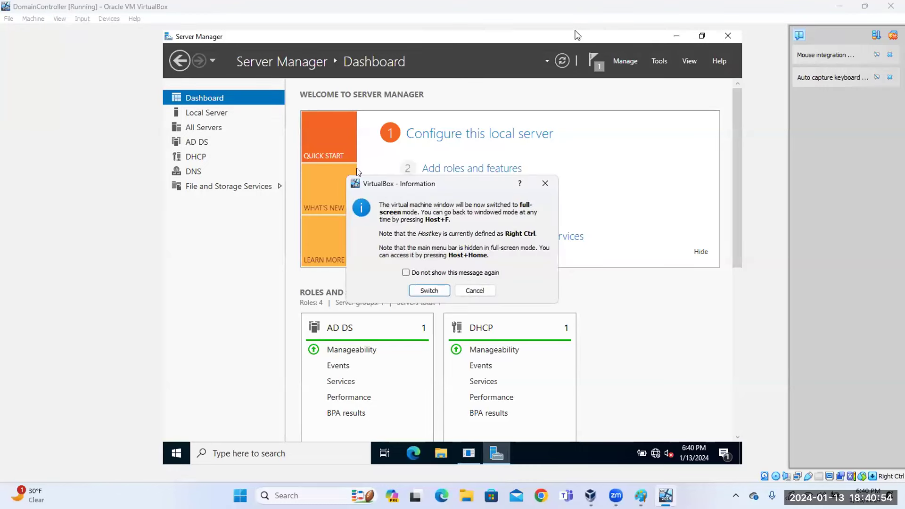
pyautogui.click(434, 292)
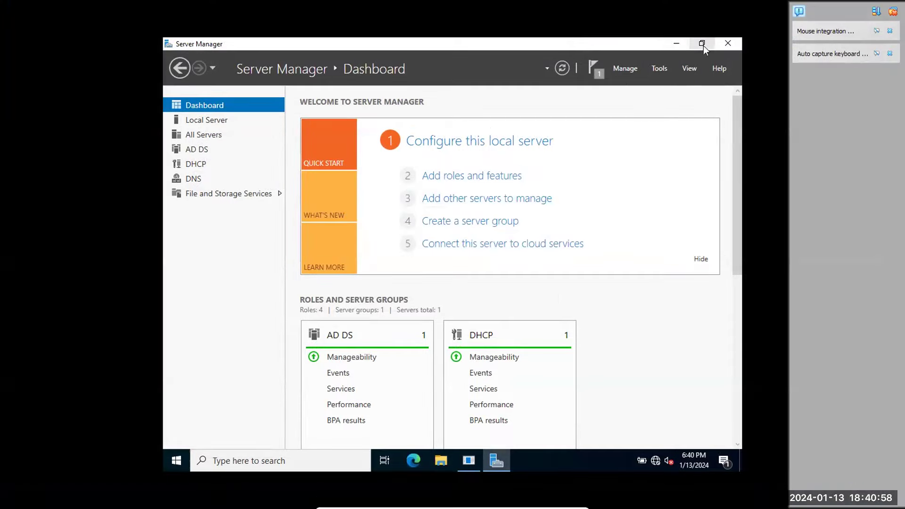
pyautogui.click(702, 44)
pyautogui.click(633, 121)
pyautogui.click(701, 44)
pyautogui.click(571, 83)
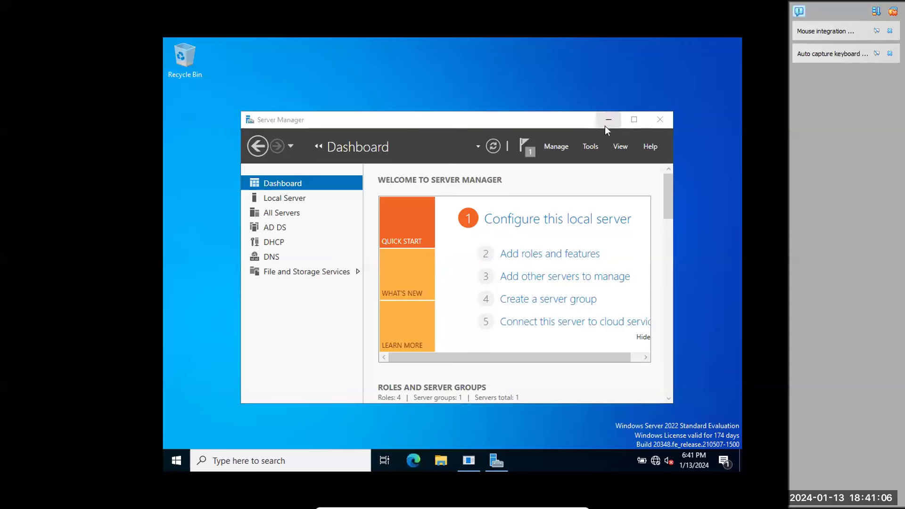
pyautogui.click(635, 121)
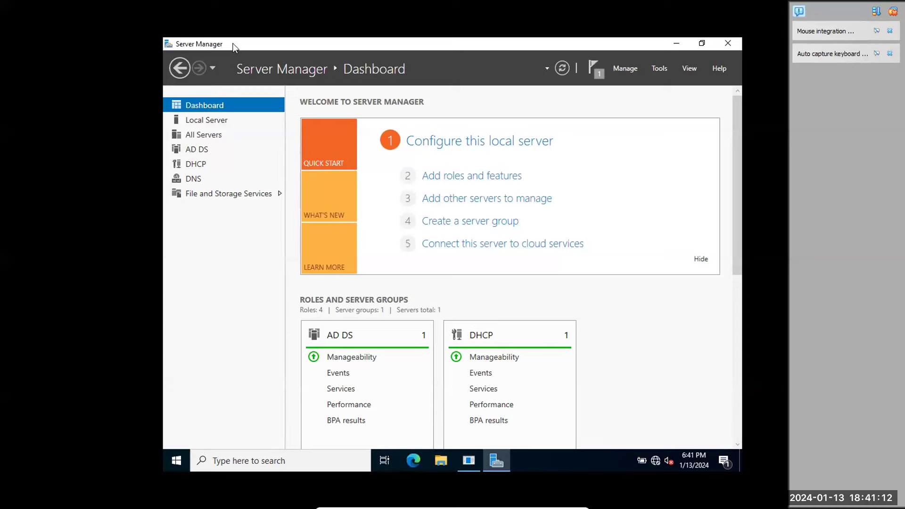
# Exit full-screen, fit and maximize the VirtualBox window, dismiss notifications, and open Tools.
pyautogui.press('Control_R+f')
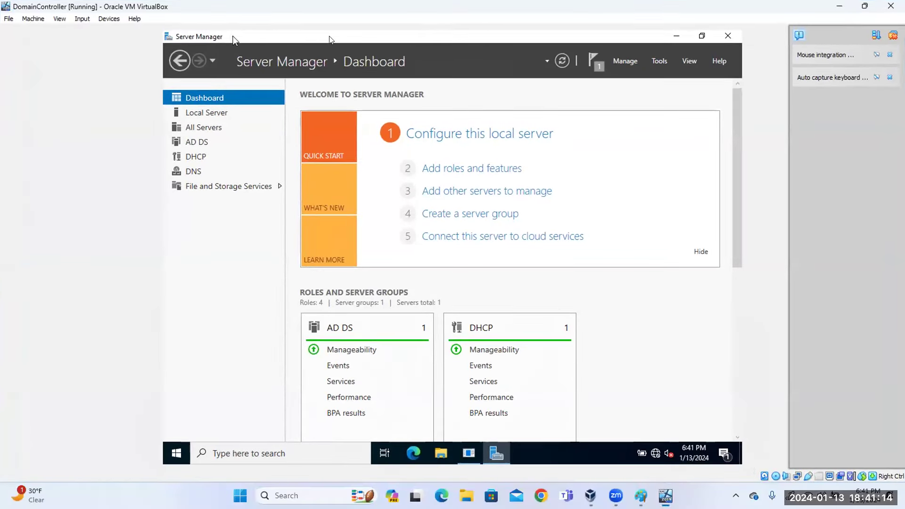
pyautogui.click(59, 18)
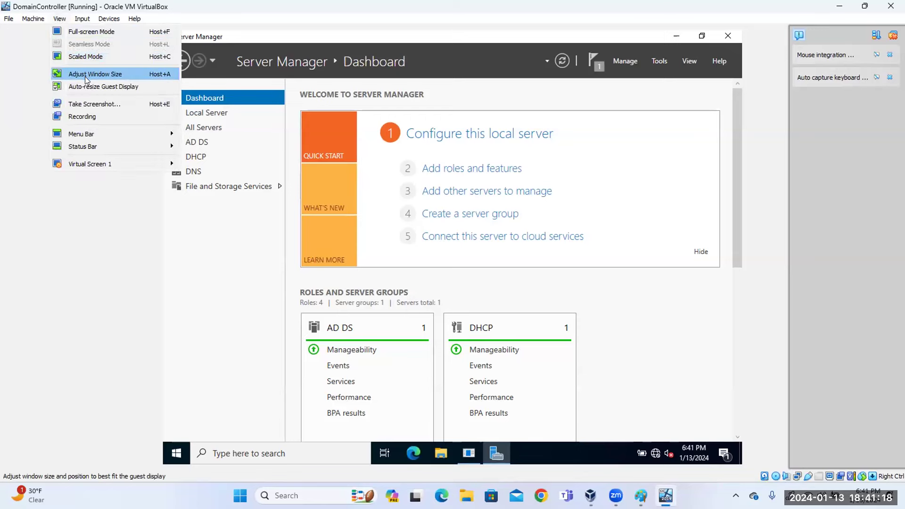
pyautogui.click(85, 75)
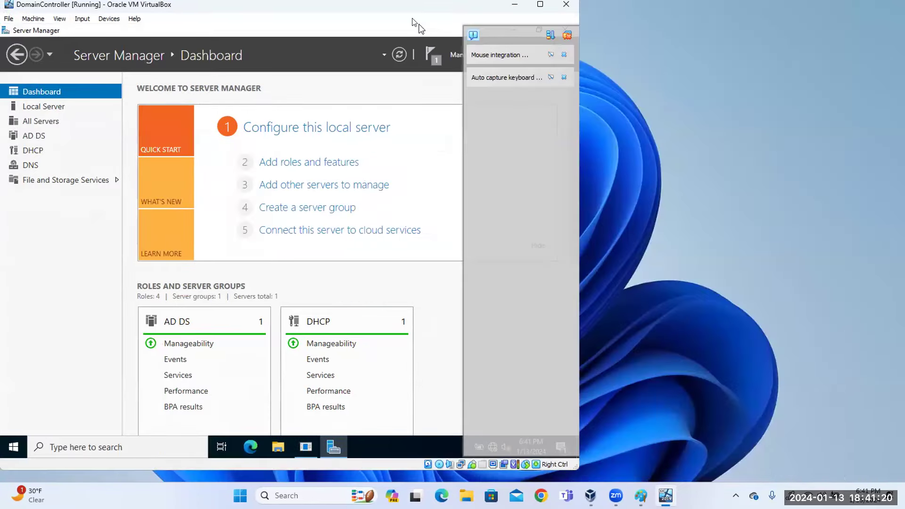
pyautogui.click(541, 5)
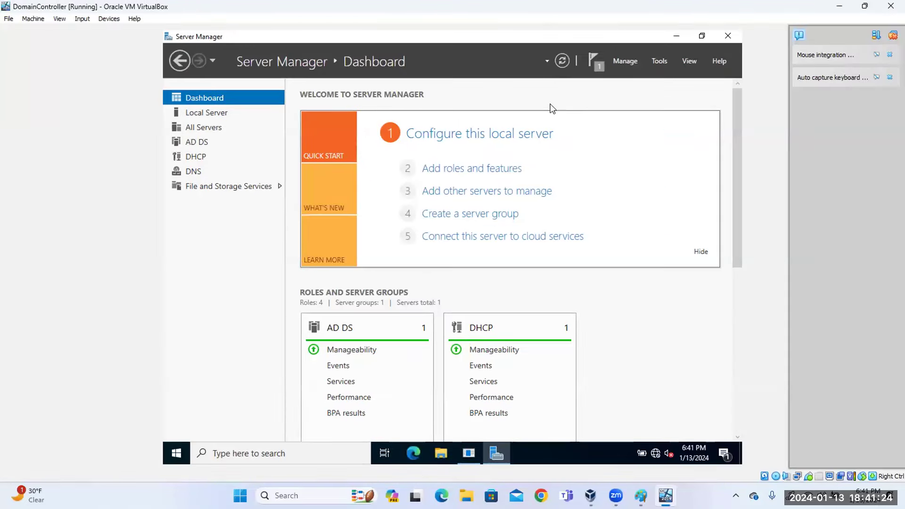
pyautogui.click(893, 35)
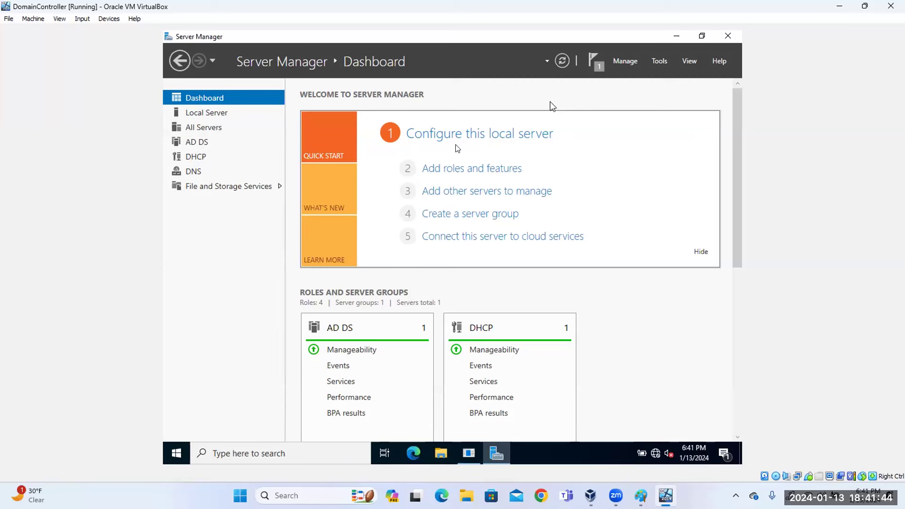
pyautogui.click(675, 61)
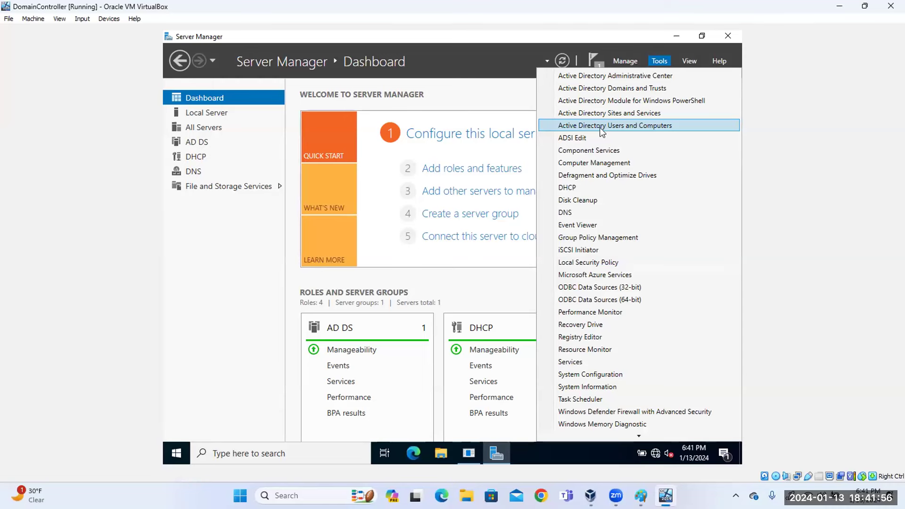
# Launch Active Directory Users and Computers, browse cyberclass.local's Builtin and Users containers, and enlarge the window.
pyautogui.click(602, 126)
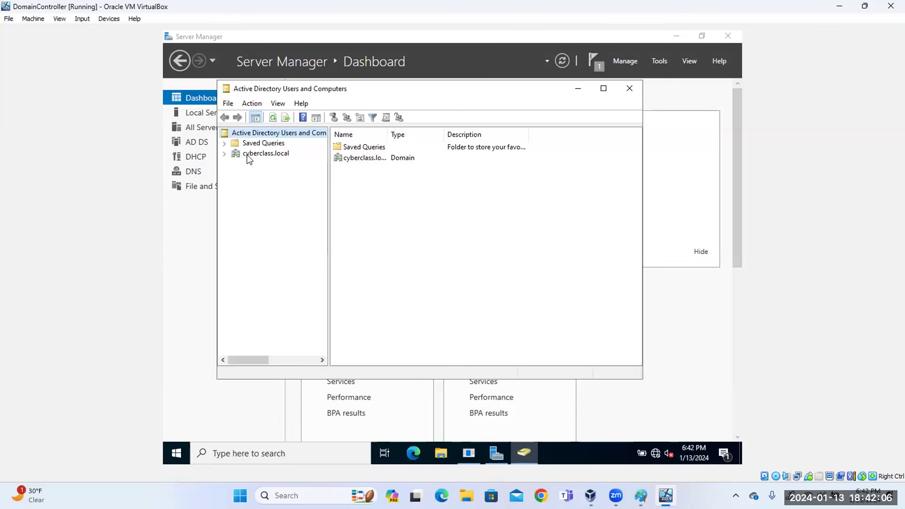
pyautogui.click(242, 156)
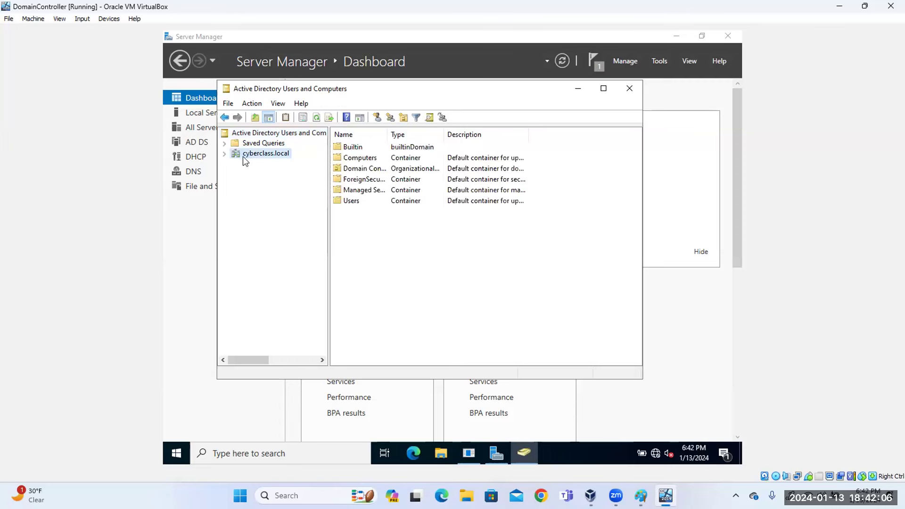
pyautogui.click(363, 149)
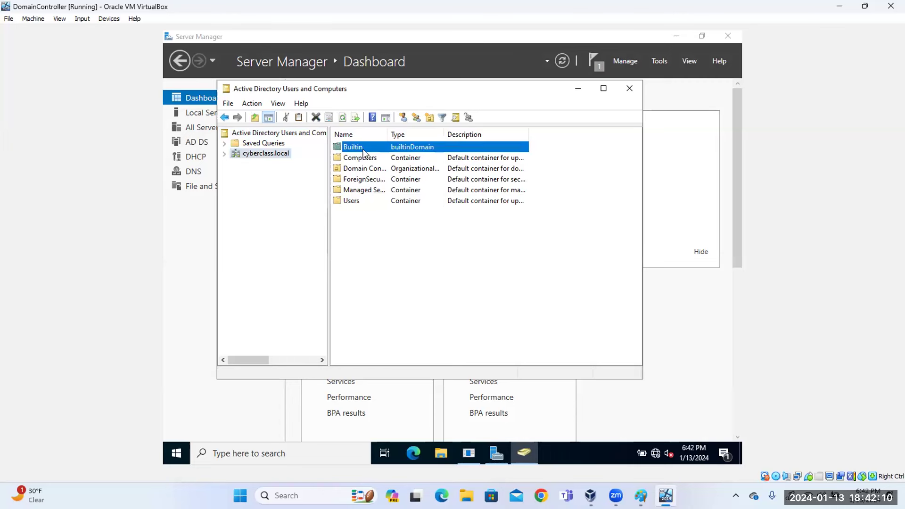
pyautogui.click(224, 154)
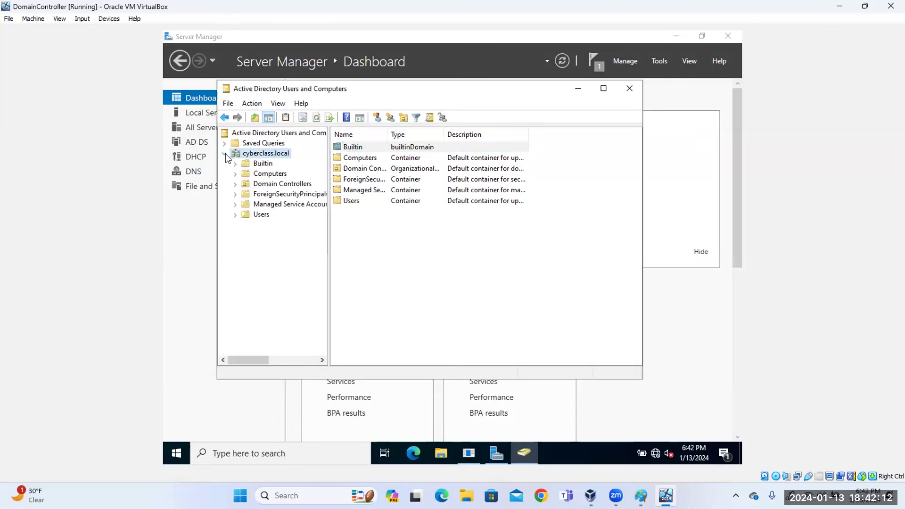
pyautogui.click(263, 166)
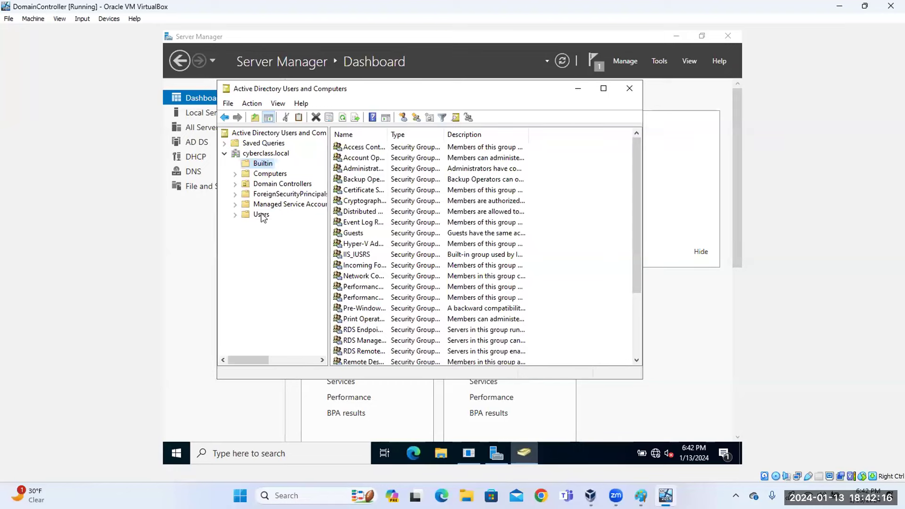
pyautogui.click(261, 215)
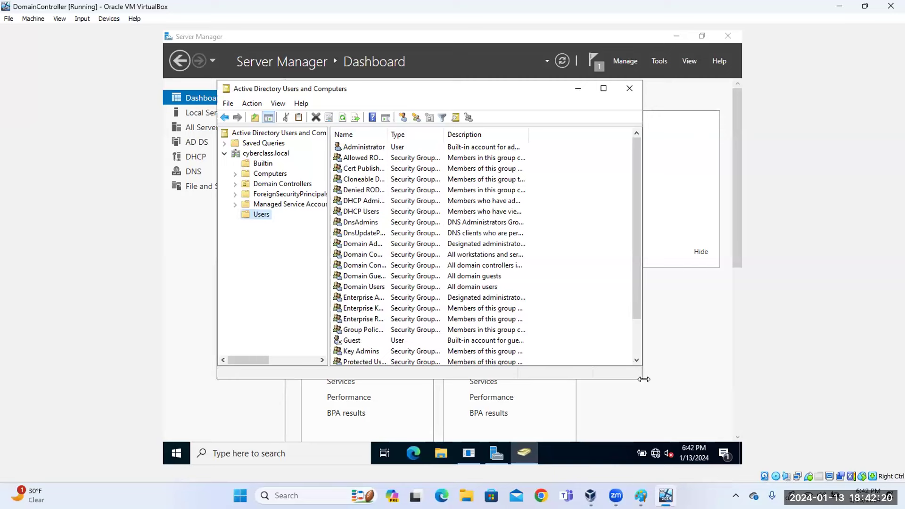
pyautogui.moveTo(644, 379); pyautogui.dragTo(680, 414)
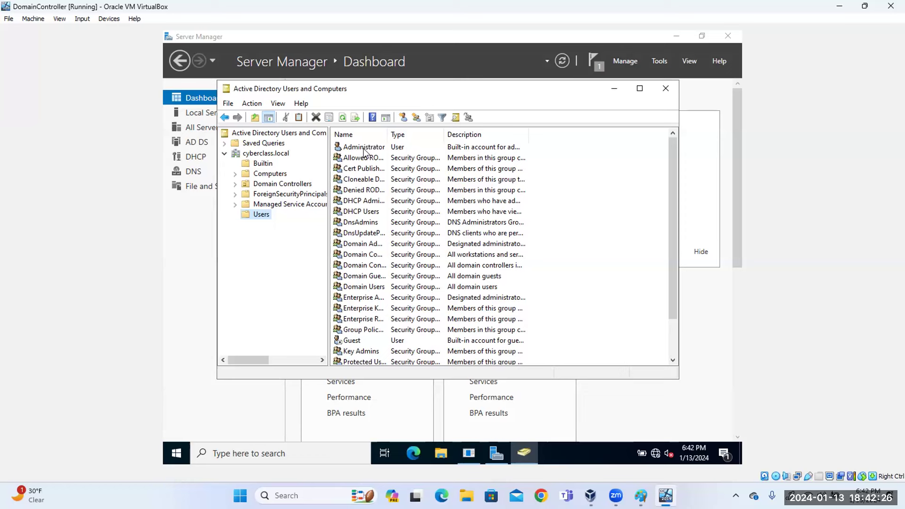
# Widen the Name and Description columns, then view and close DHCP Administrators' properties.
pyautogui.click(364, 147)
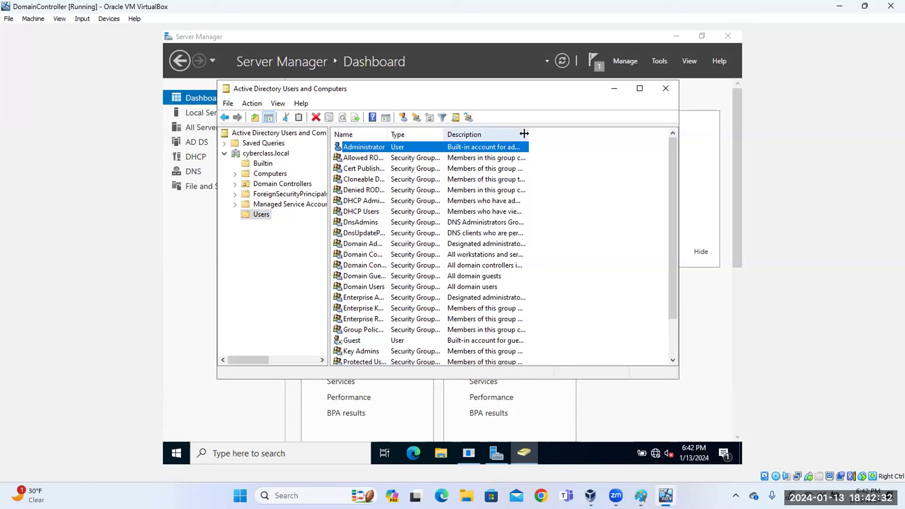
pyautogui.moveTo(529, 134); pyautogui.dragTo(589, 136)
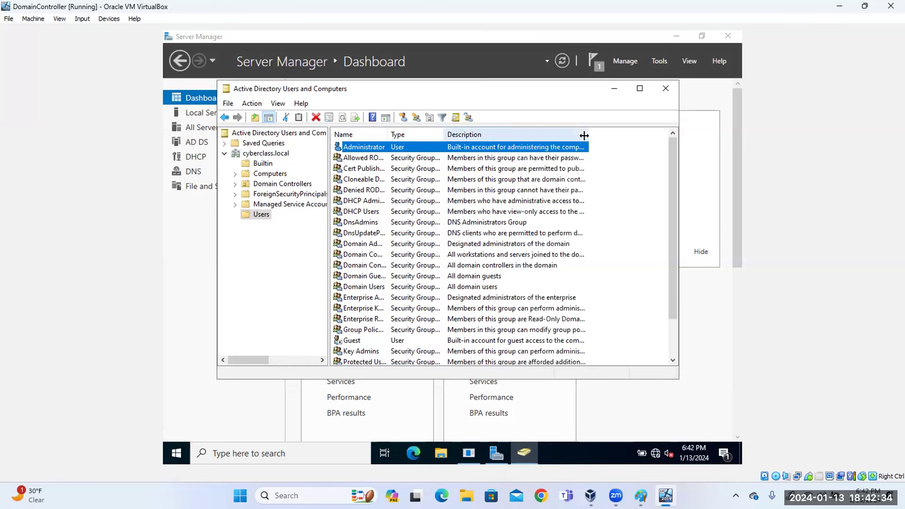
pyautogui.moveTo(388, 135); pyautogui.dragTo(446, 134)
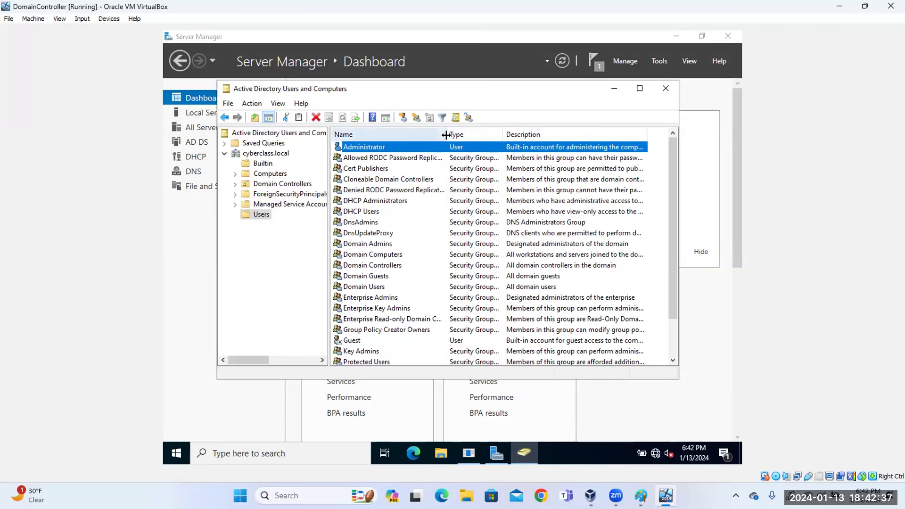
pyautogui.click(363, 160)
pyautogui.click(363, 171)
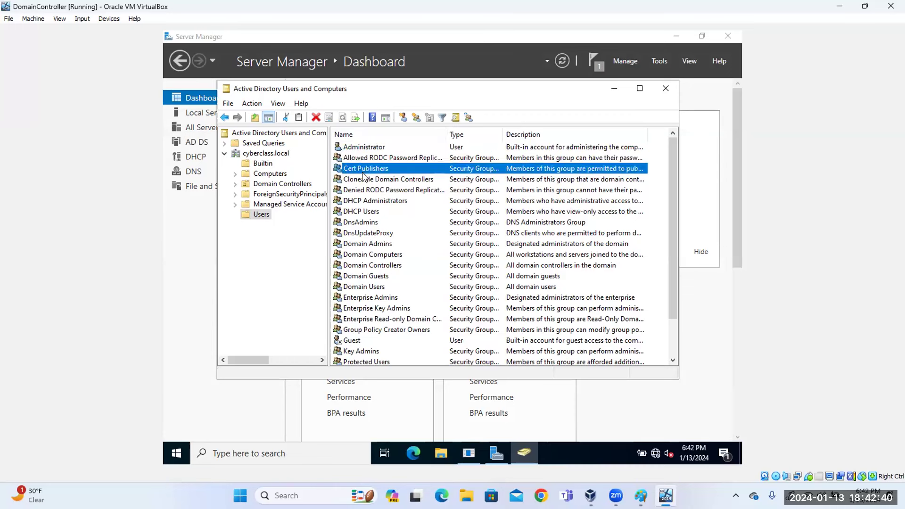
pyautogui.click(363, 201)
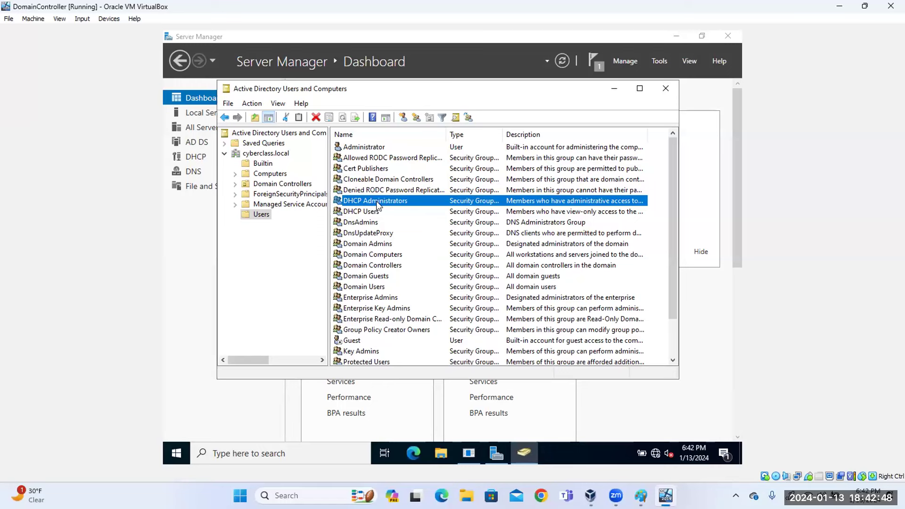
pyautogui.doubleClick(377, 201)
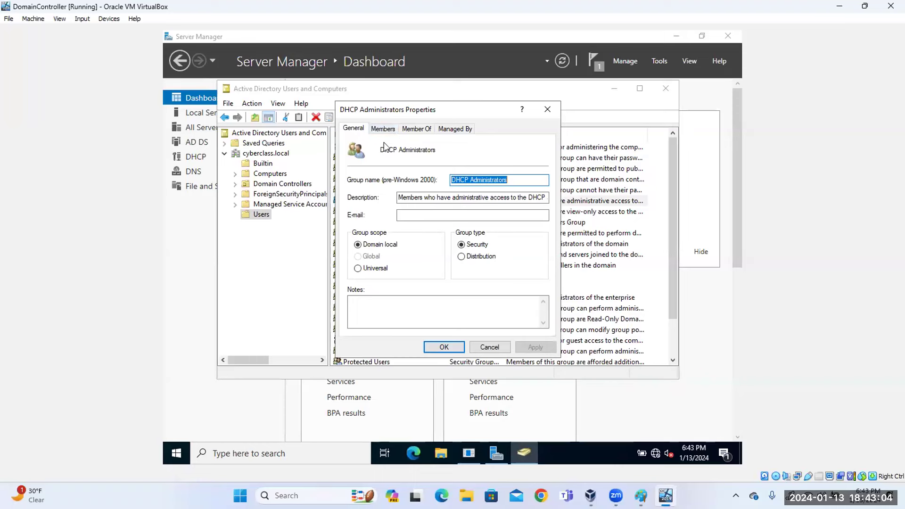
pyautogui.click(550, 109)
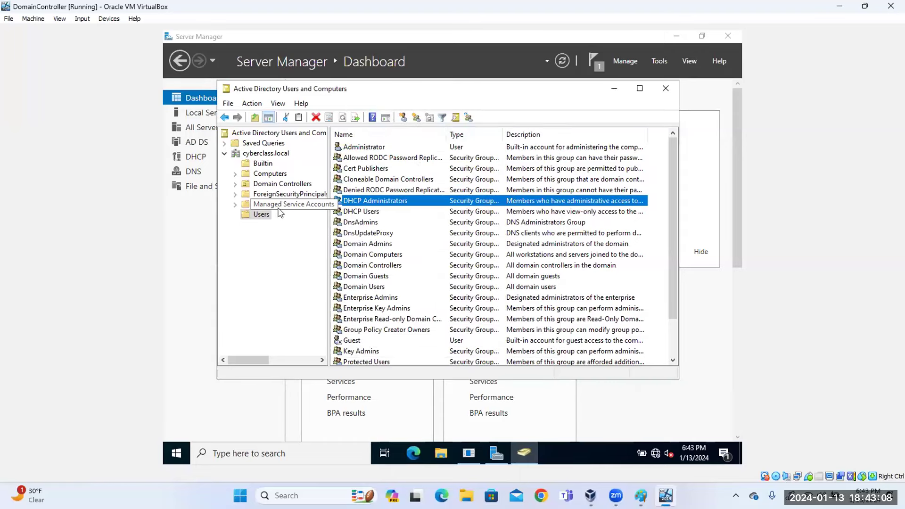
pyautogui.click(262, 215)
pyautogui.rightClick(262, 216)
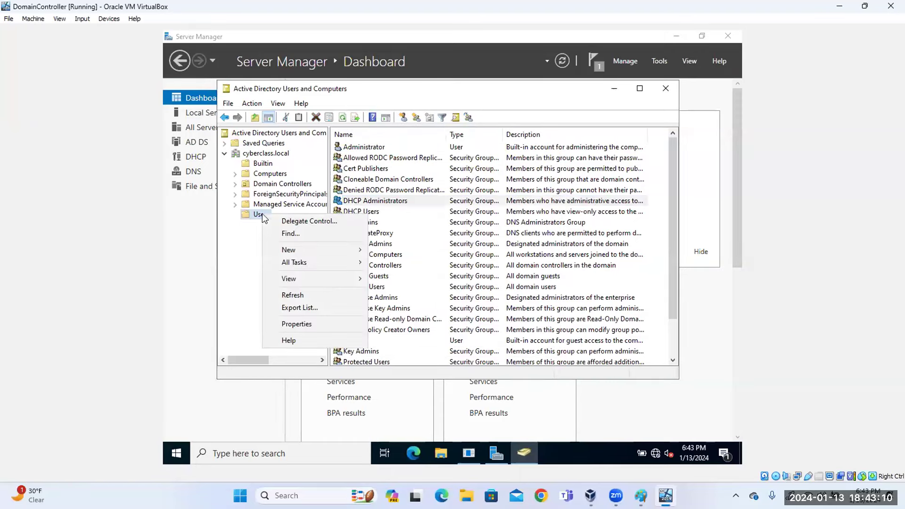
pyautogui.moveTo(299, 253)
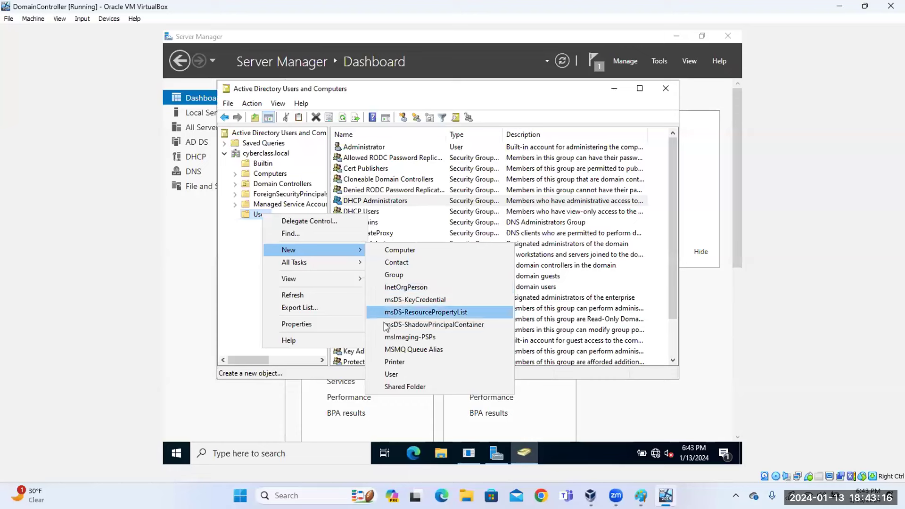
pyautogui.click(401, 376)
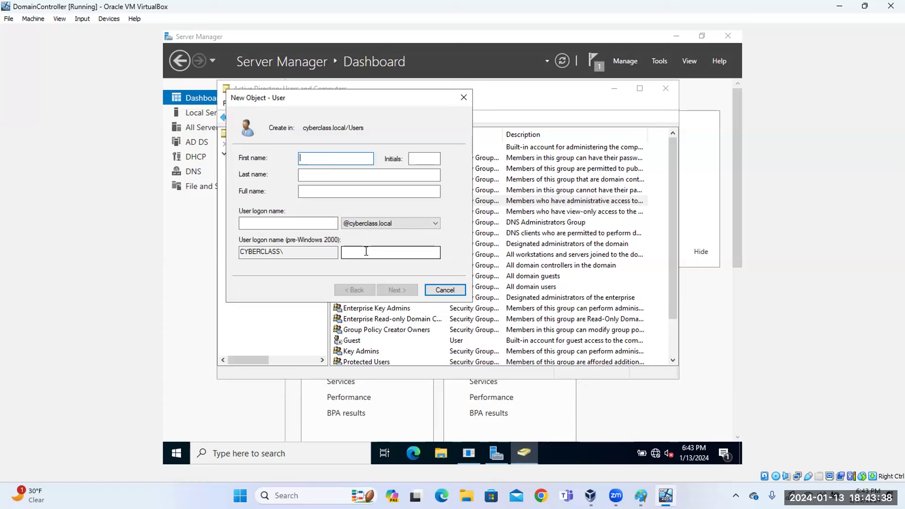
pyautogui.press('Tab')
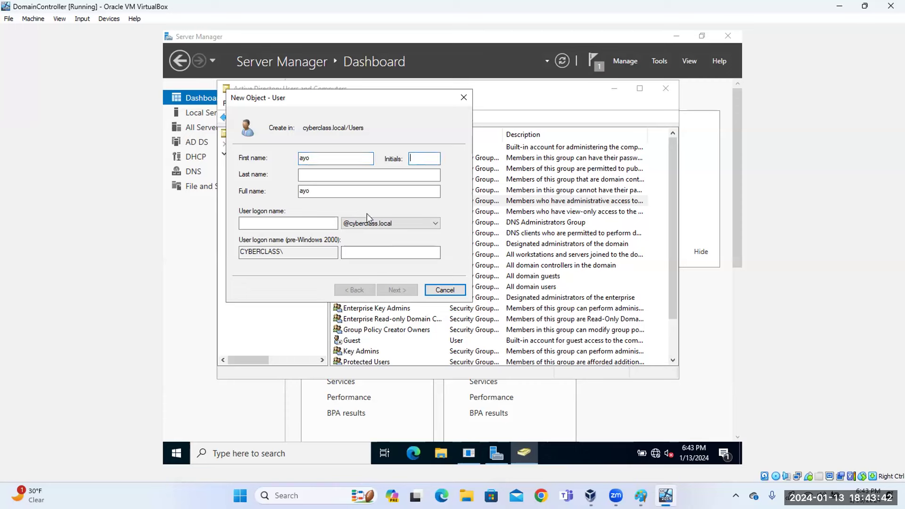
pyautogui.click(317, 176)
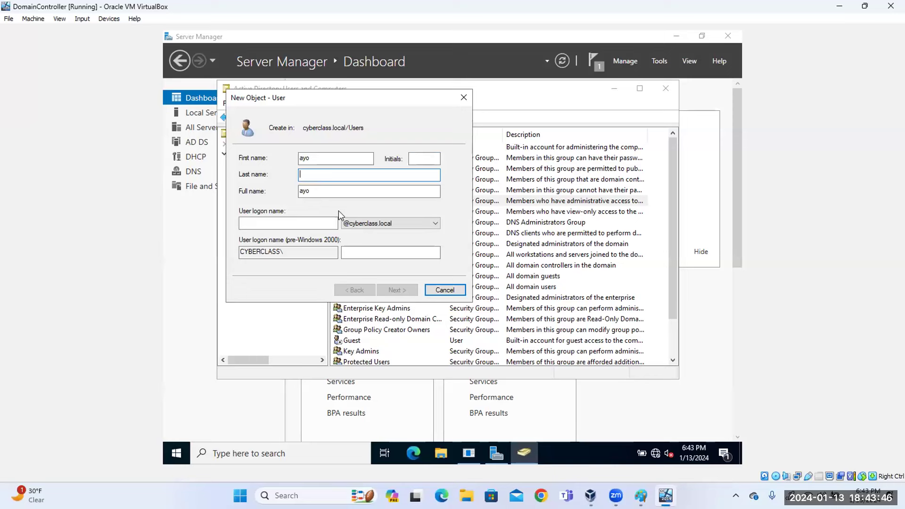
pyautogui.press('Tab')
pyautogui.press('Tab')
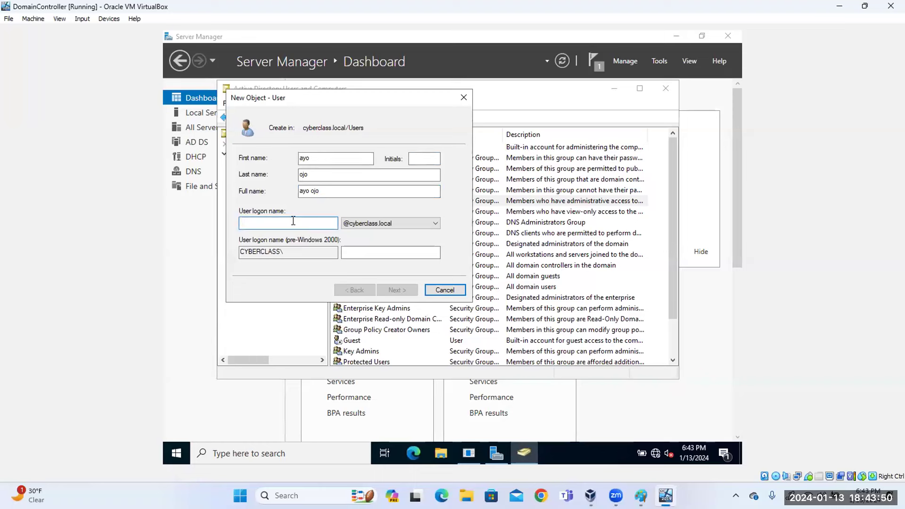
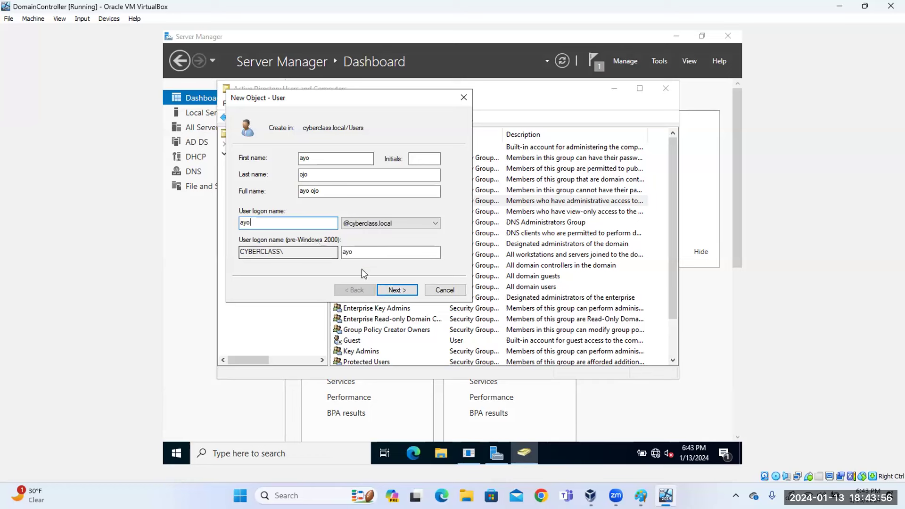
# Set and confirm the account password, requiring a password change at next logon.
pyautogui.click(395, 290)
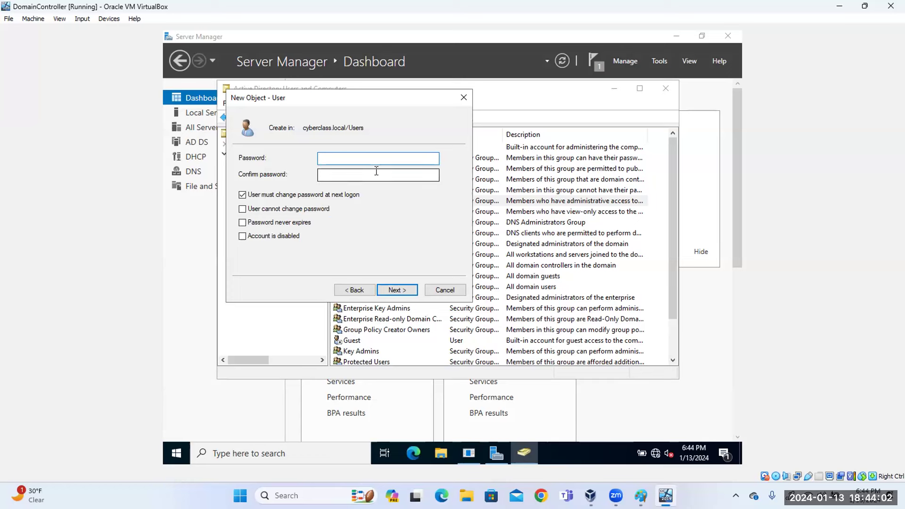
pyautogui.write('Password1')
pyautogui.press('Tab')
pyautogui.write('Passwor')
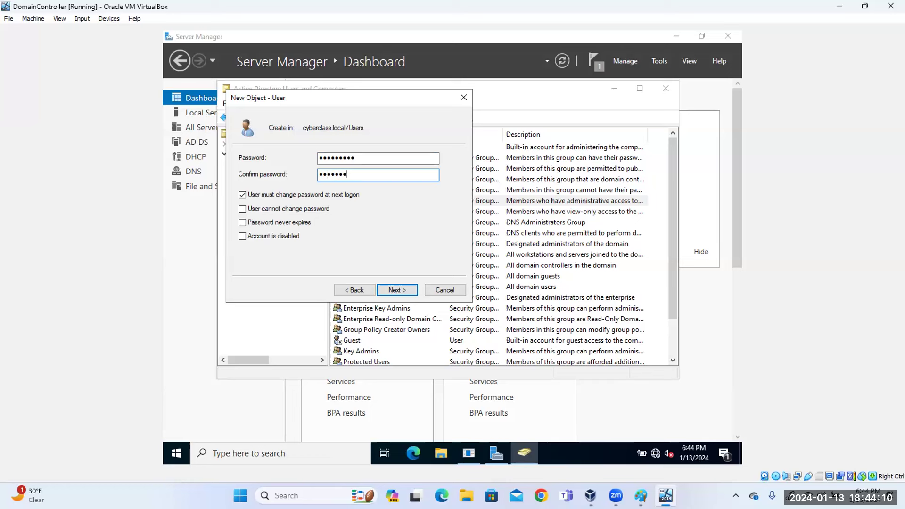
pyautogui.write('d1')
pyautogui.click(243, 211)
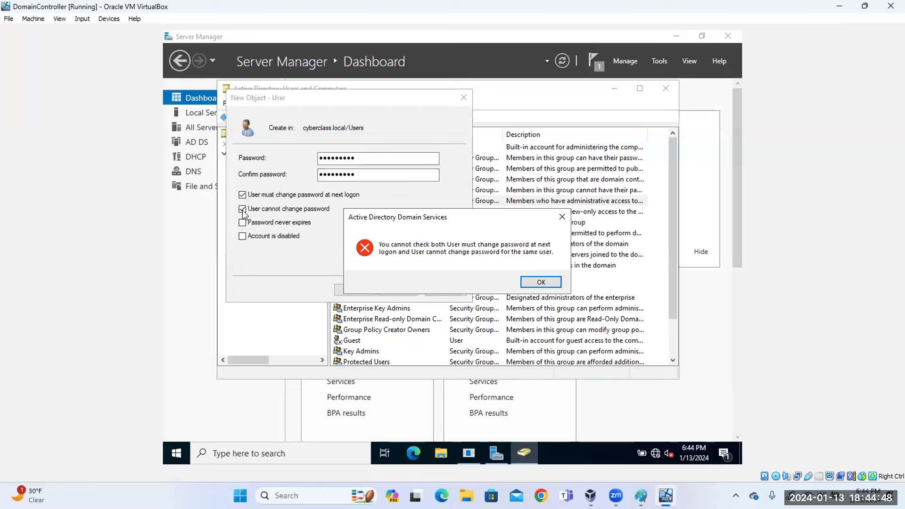
pyautogui.press('Return')
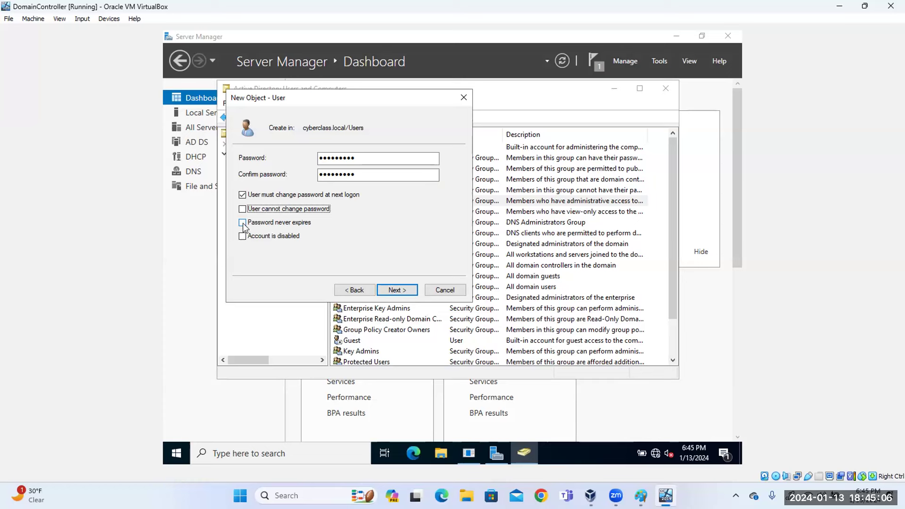
pyautogui.click(243, 223)
pyautogui.press('Return')
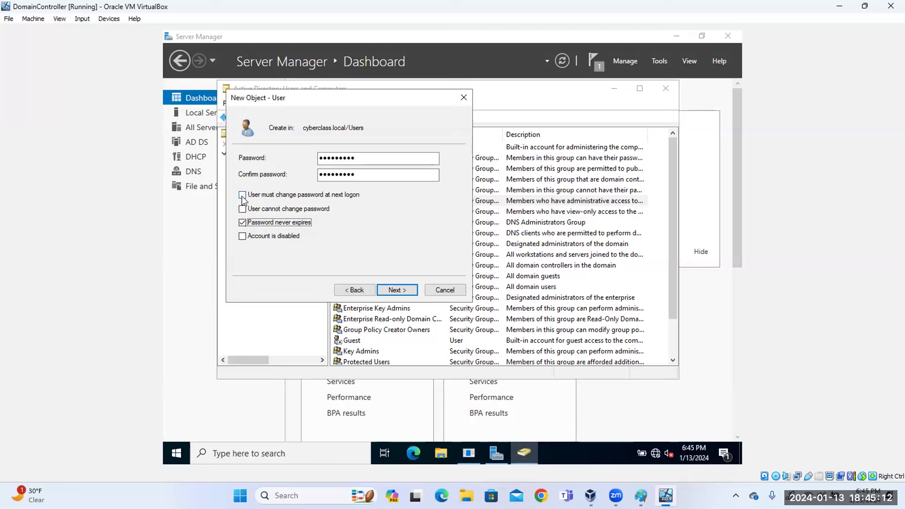
pyautogui.click(243, 237)
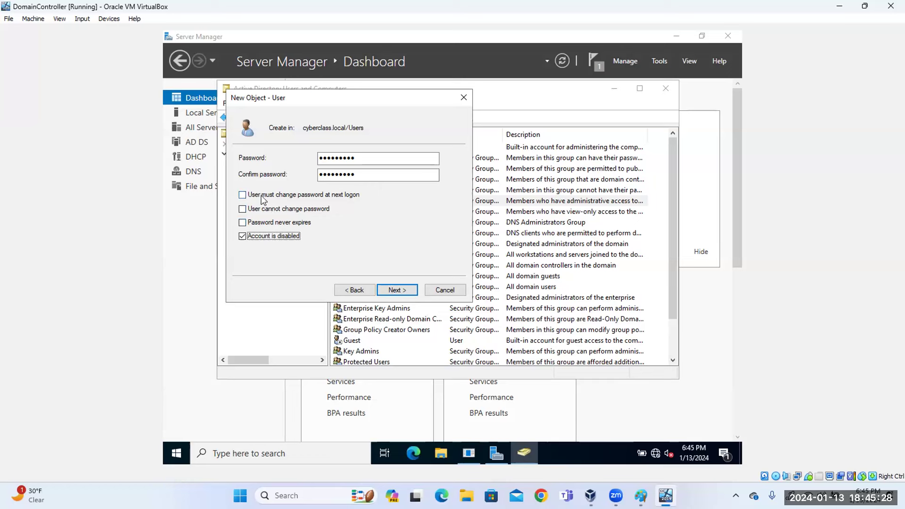
pyautogui.click(243, 236)
pyautogui.click(243, 196)
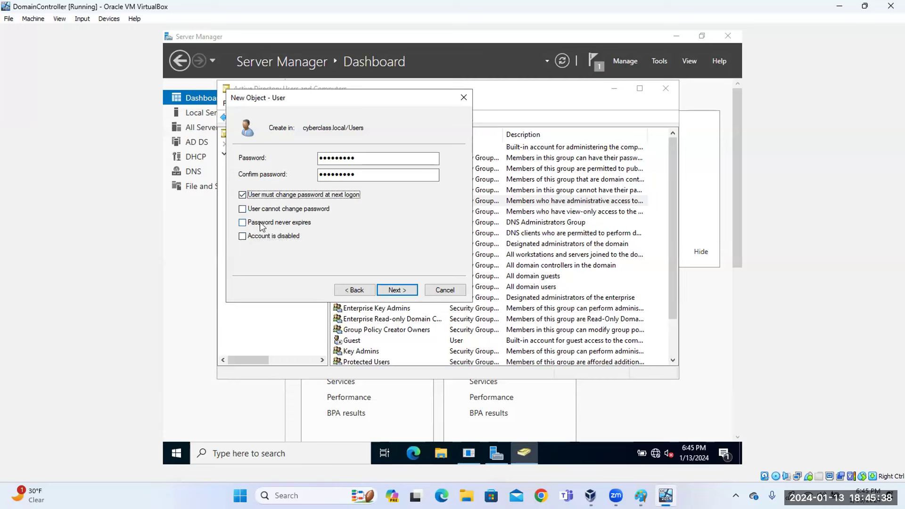
pyautogui.click(397, 290)
pyautogui.click(398, 290)
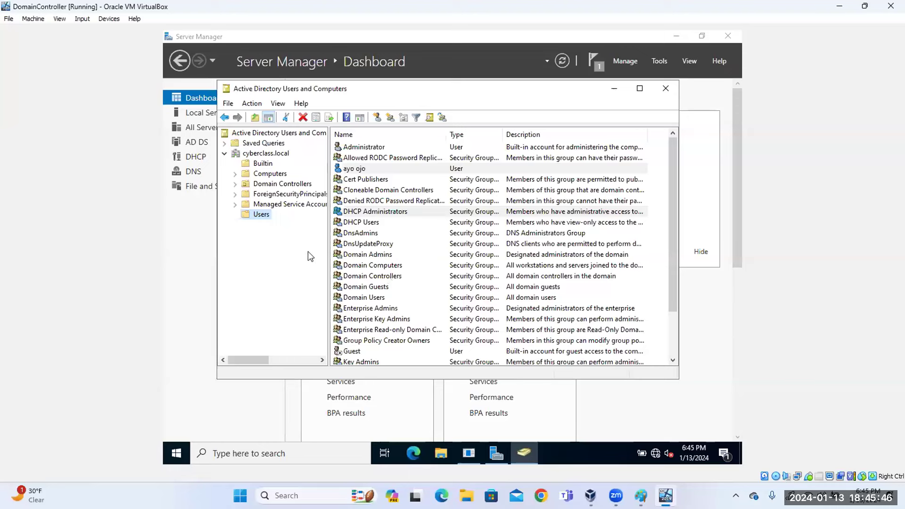
pyautogui.rightClick(263, 218)
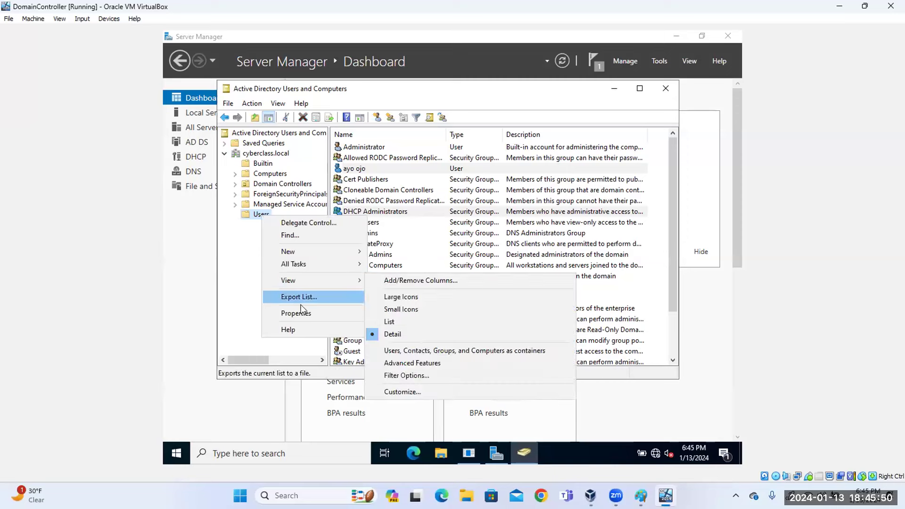
pyautogui.click(254, 216)
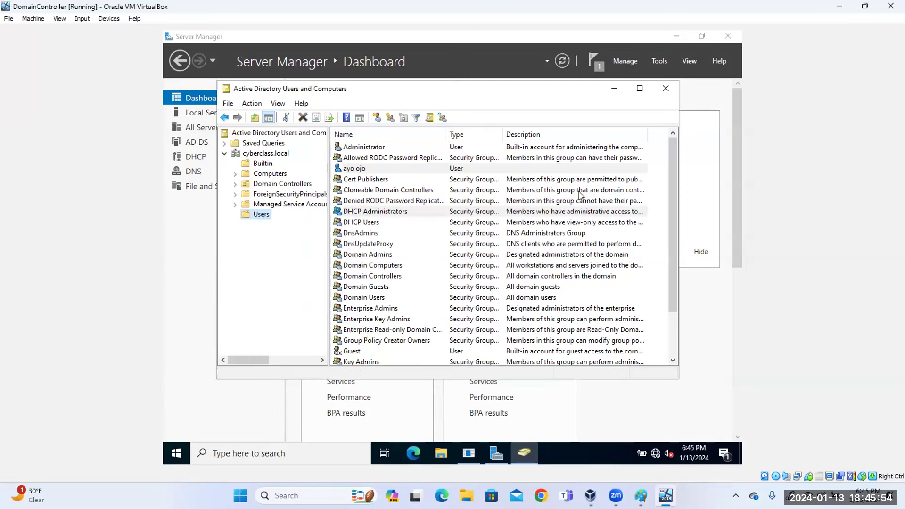
pyautogui.moveTo(675, 218); pyautogui.dragTo(622, 288)
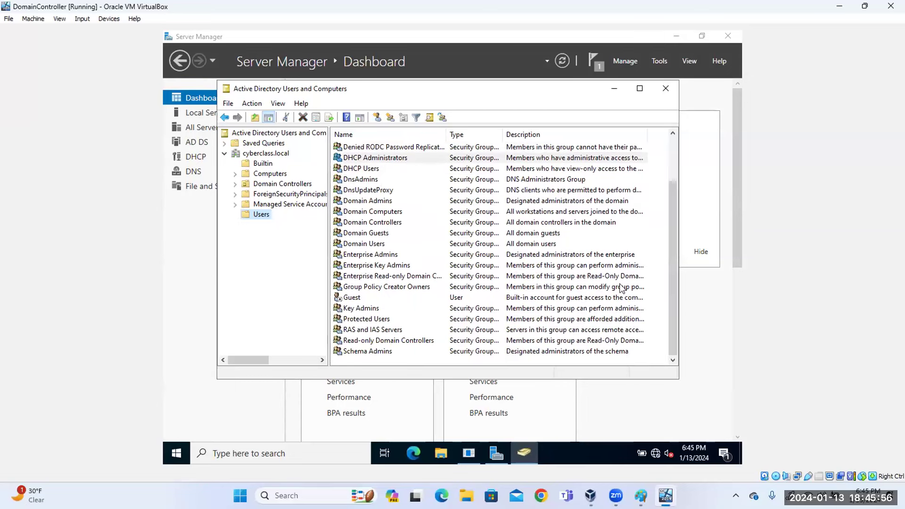
pyautogui.click(463, 136)
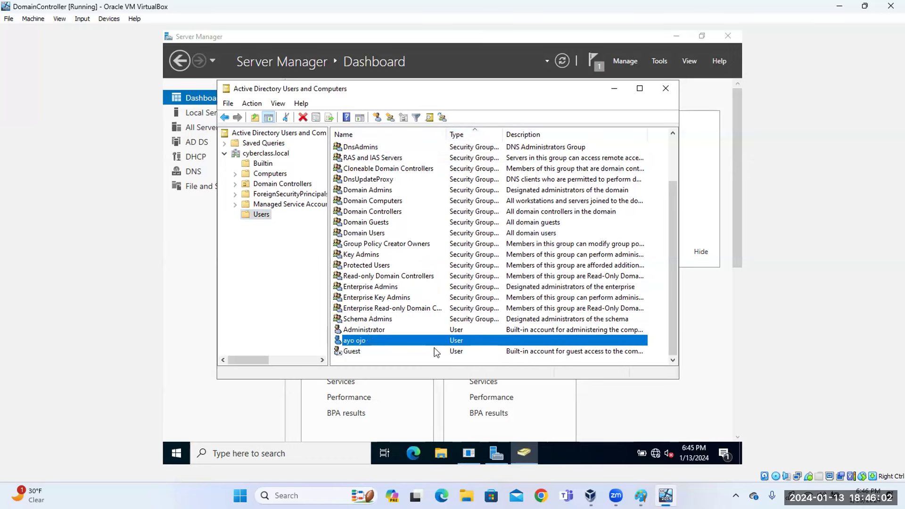
pyautogui.doubleClick(401, 340)
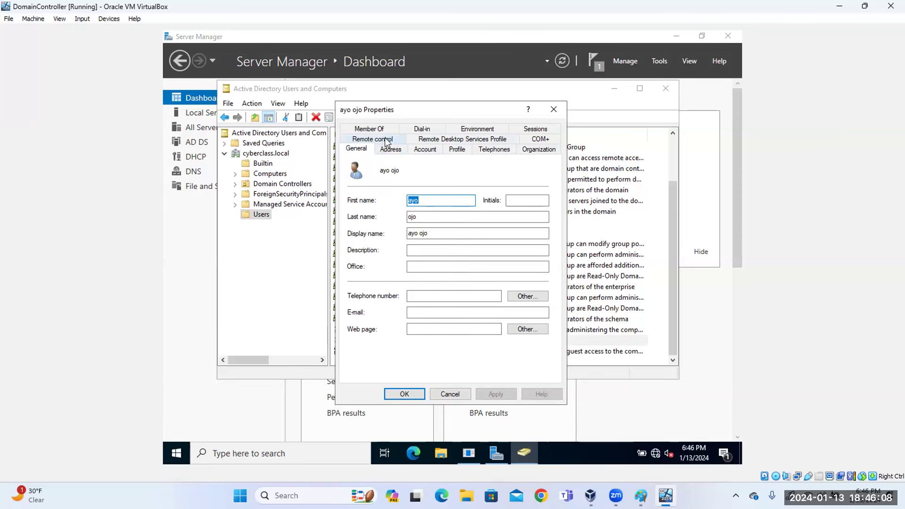
pyautogui.click(427, 150)
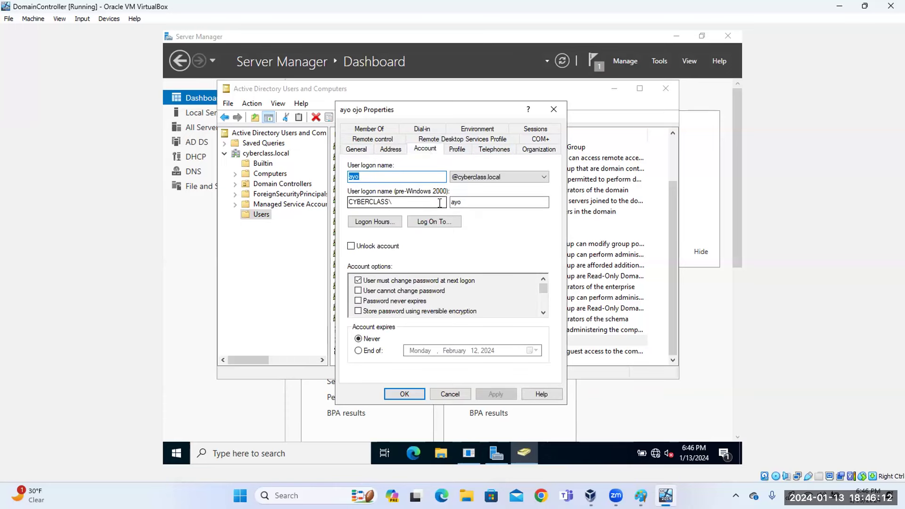
pyautogui.click(383, 225)
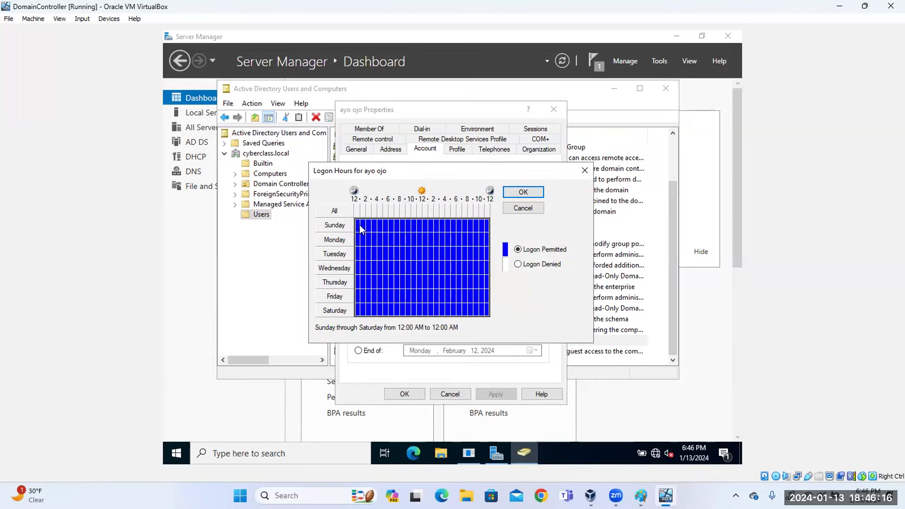
pyautogui.moveTo(360, 228); pyautogui.dragTo(491, 231)
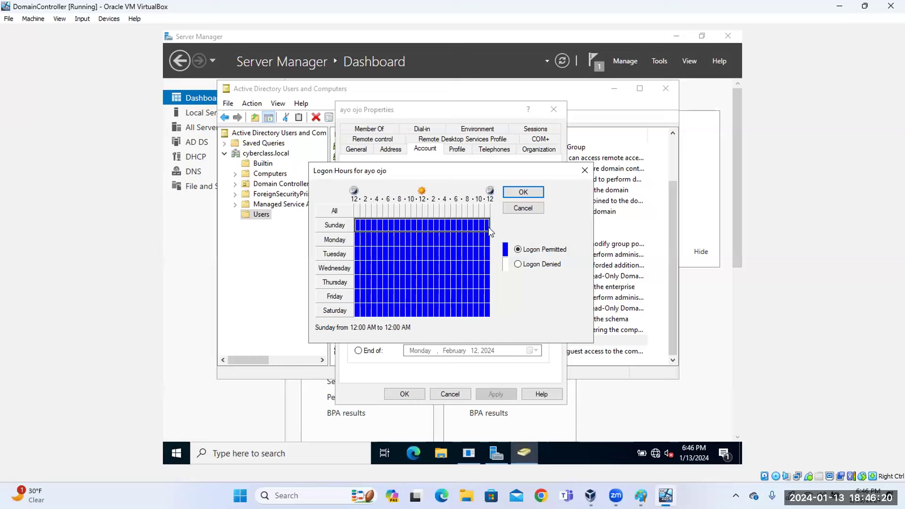
pyautogui.click(517, 264)
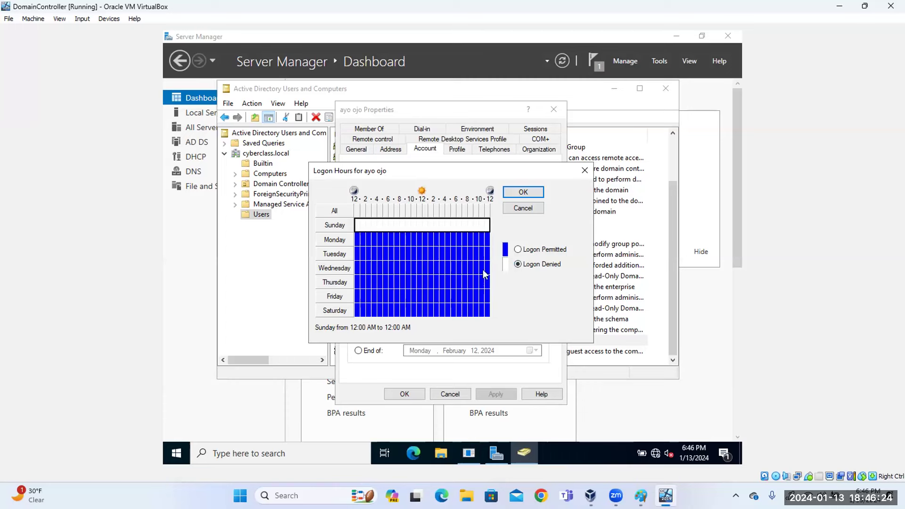
pyautogui.moveTo(358, 312); pyautogui.dragTo(494, 313)
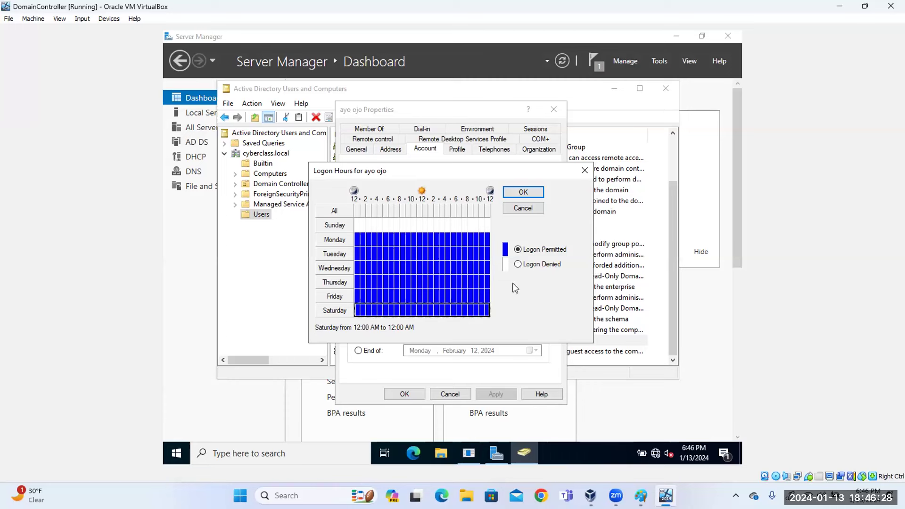
pyautogui.click(518, 265)
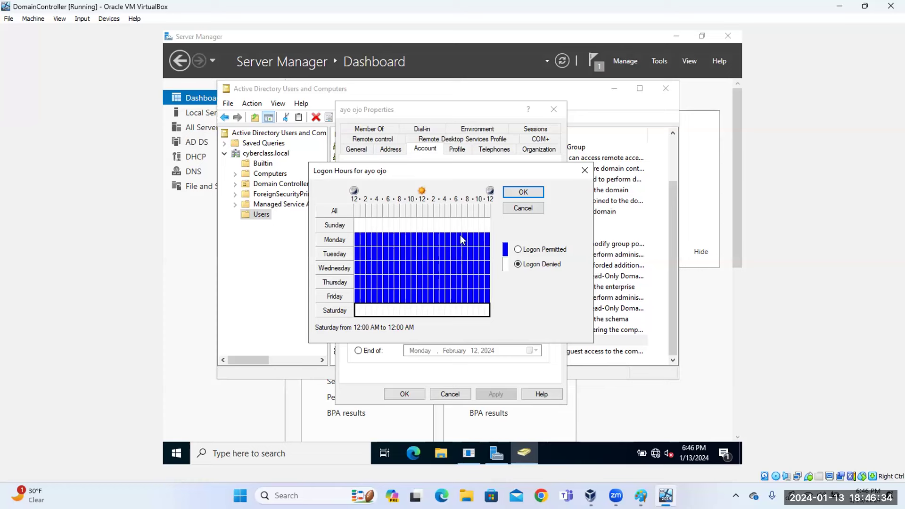
pyautogui.moveTo(462, 241); pyautogui.dragTo(491, 302)
pyautogui.click(518, 264)
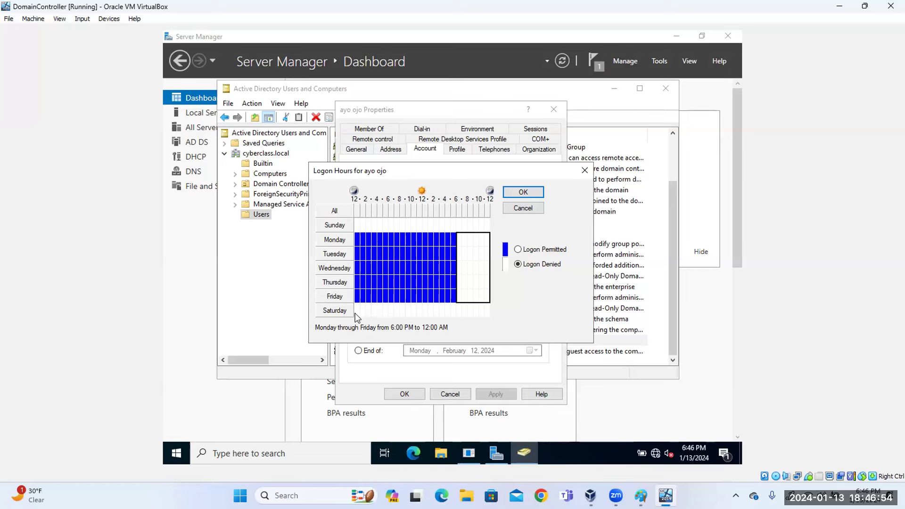
# Reselect the whole week, permit logon at all hours, confirm, and apply the changes.
pyautogui.moveTo(355, 313); pyautogui.dragTo(429, 318)
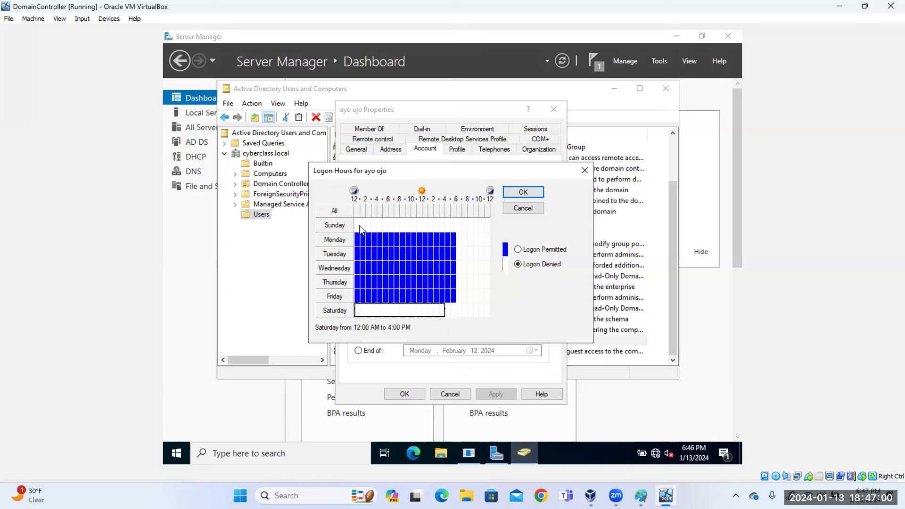
pyautogui.moveTo(357, 224); pyautogui.dragTo(492, 317)
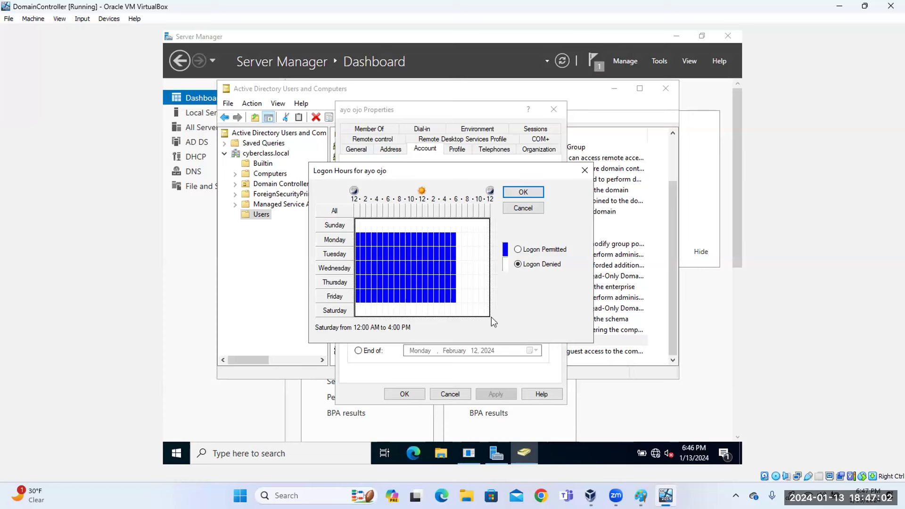
pyautogui.click(518, 250)
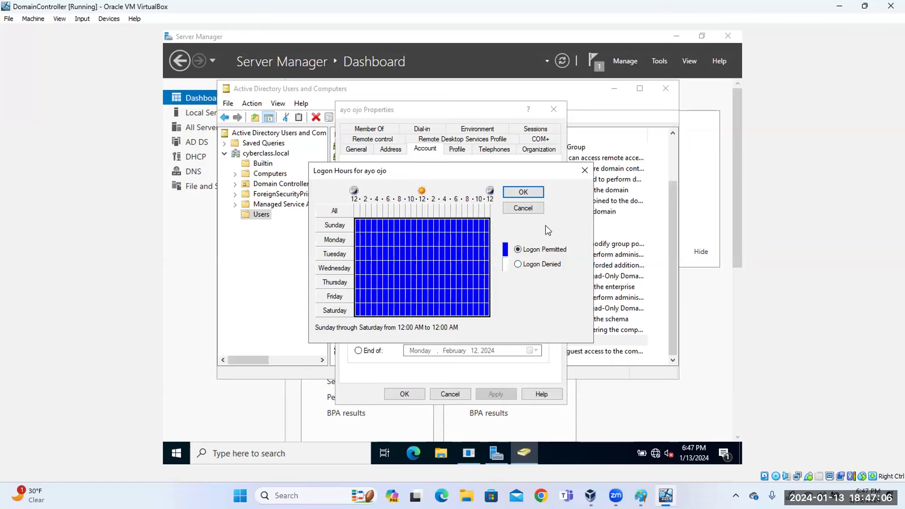
pyautogui.click(528, 195)
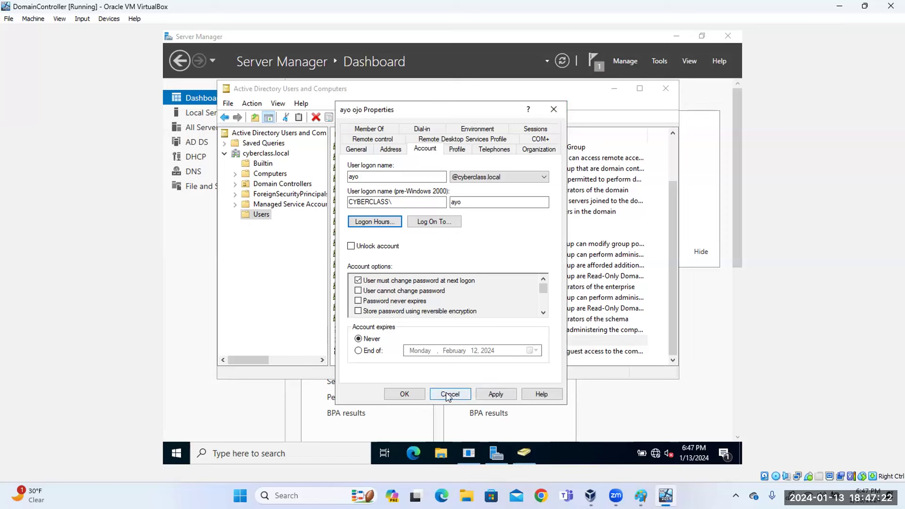
pyautogui.click(505, 397)
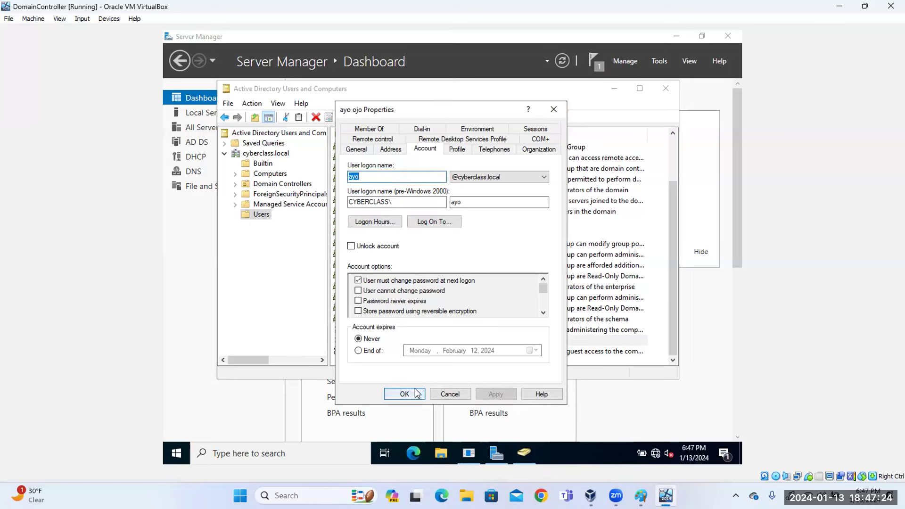
pyautogui.click(408, 396)
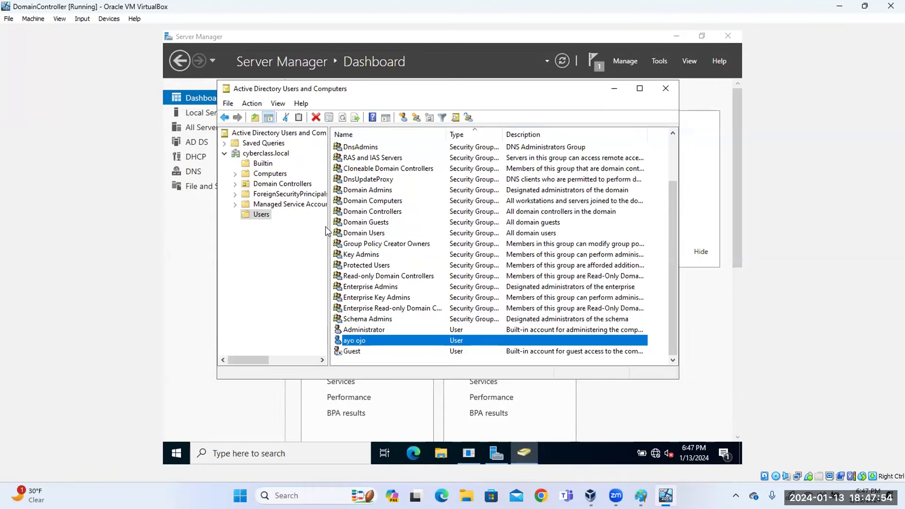
pyautogui.click(615, 89)
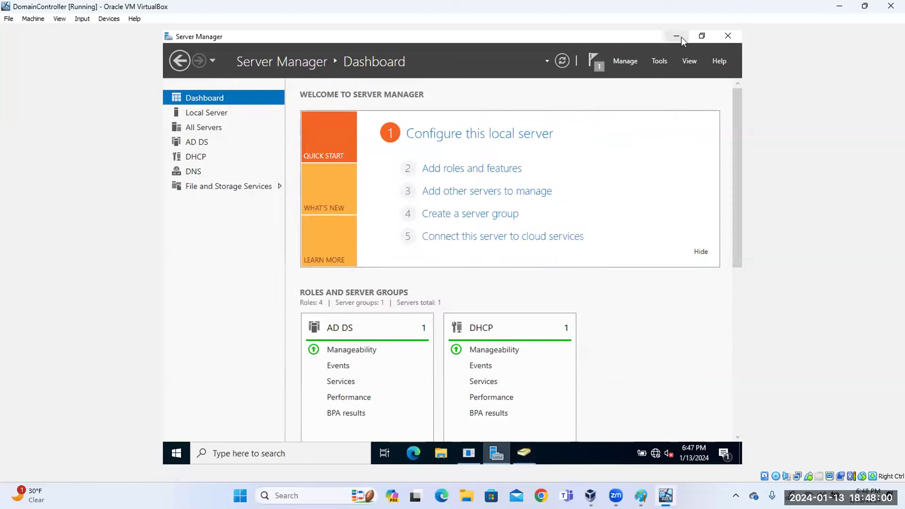
pyautogui.click(677, 37)
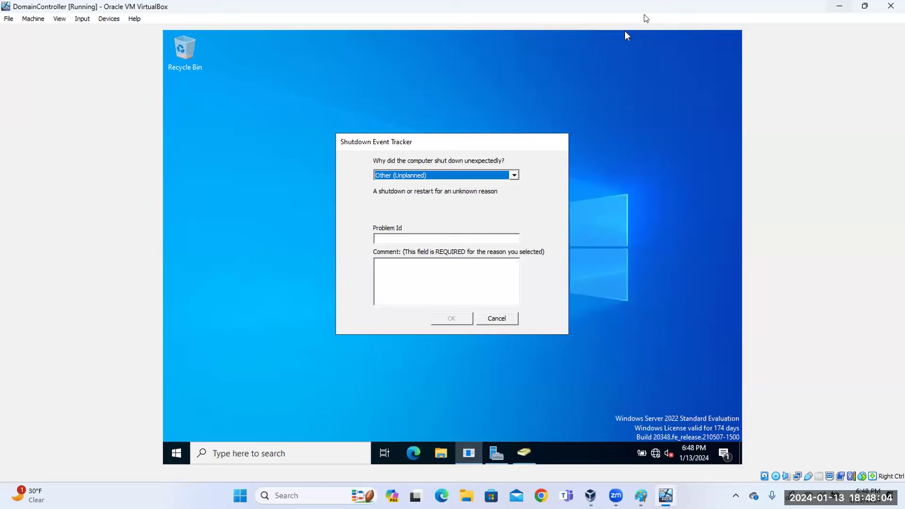
# Go full-screen, dismiss the Shutdown Event Tracker, then exit full-screen and reposition the restored window.
pyautogui.press('Control_R+f')
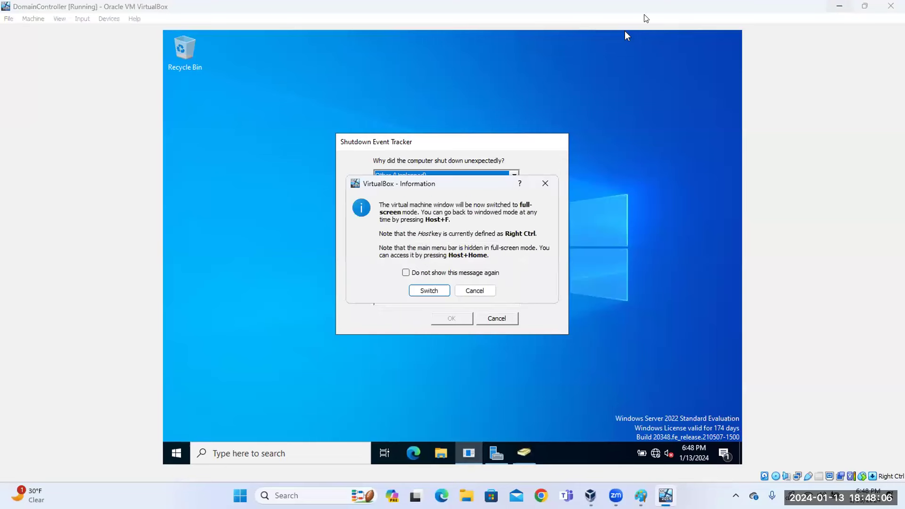
pyautogui.click(429, 291)
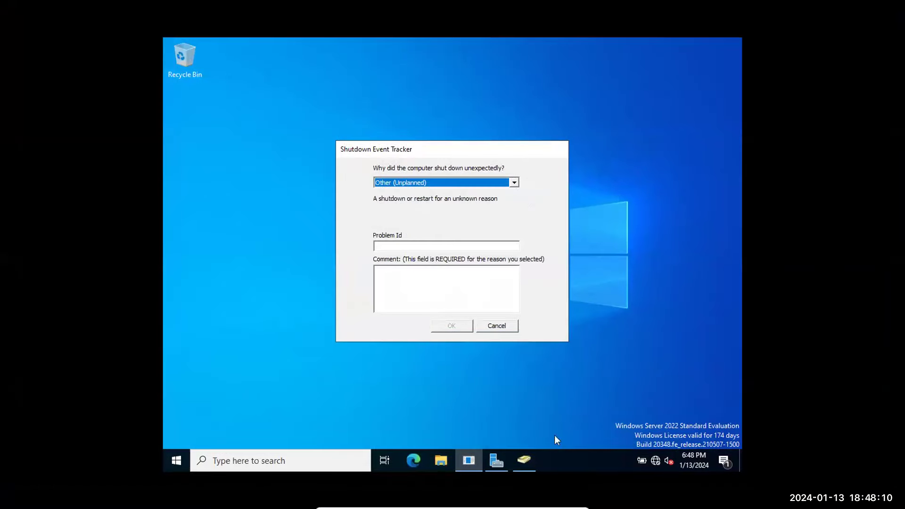
pyautogui.press('Escape')
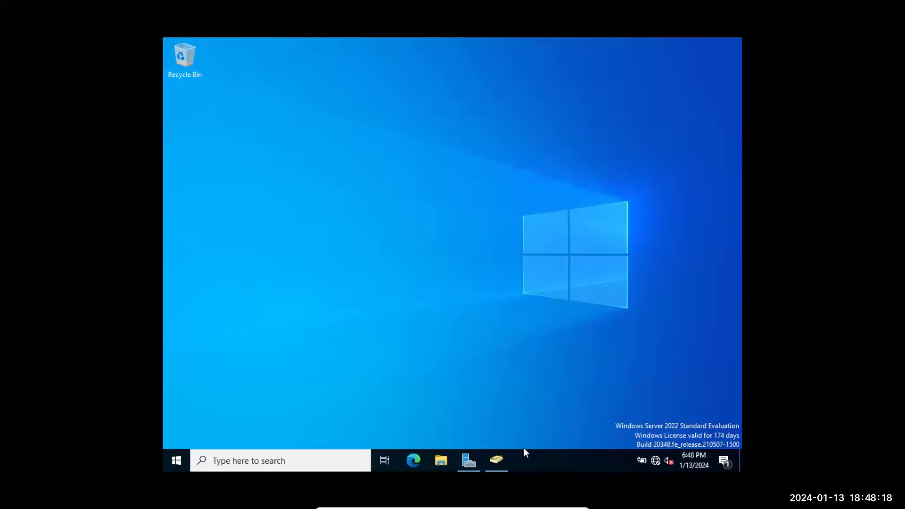
pyautogui.hotkey('ctrl', 'f')
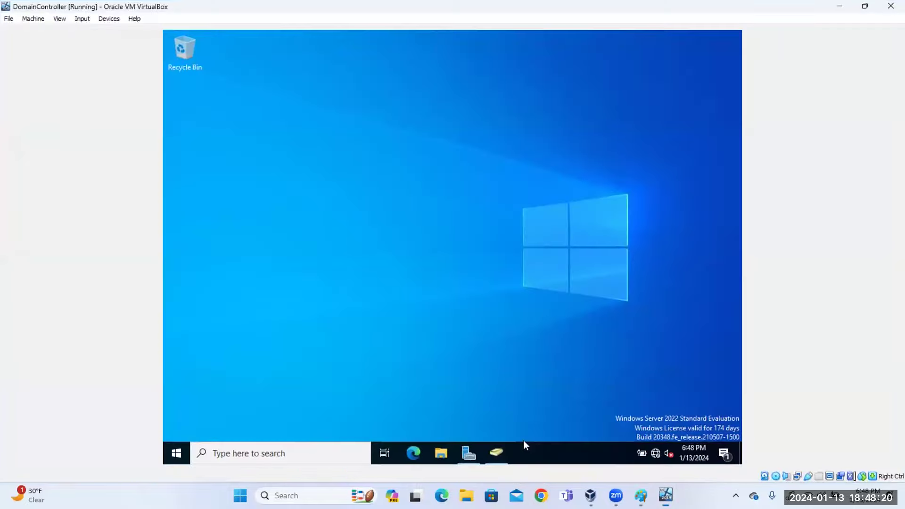
pyautogui.click(866, 7)
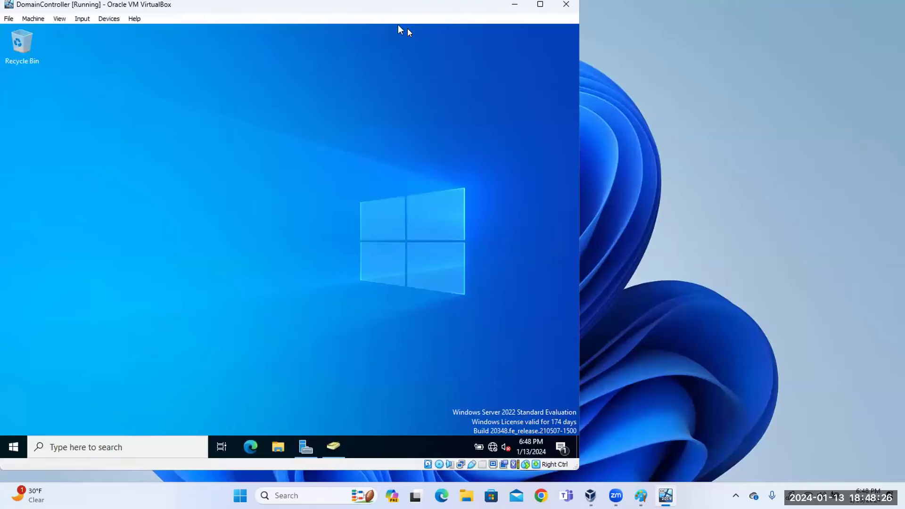
pyautogui.moveTo(398, 5); pyautogui.dragTo(629, 9)
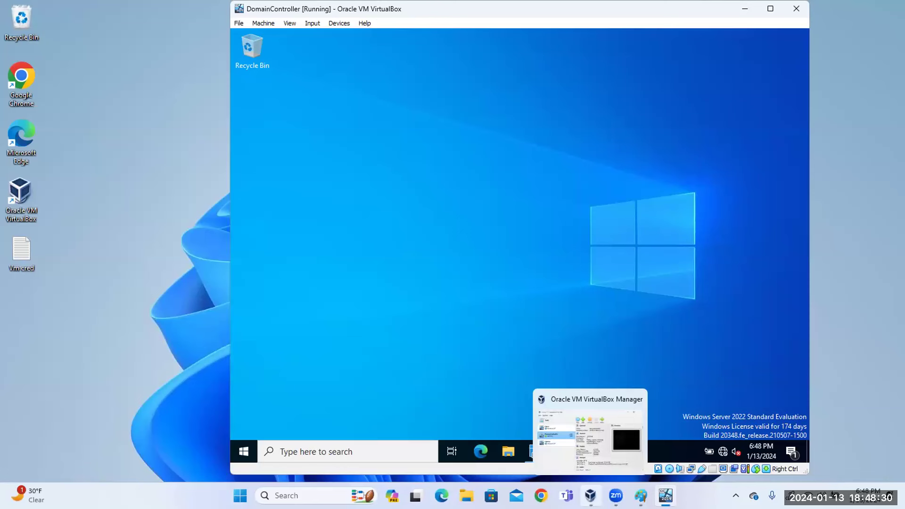
# Select Client2 in VirtualBox Manager and start it with Normal Start.
pyautogui.click(590, 495)
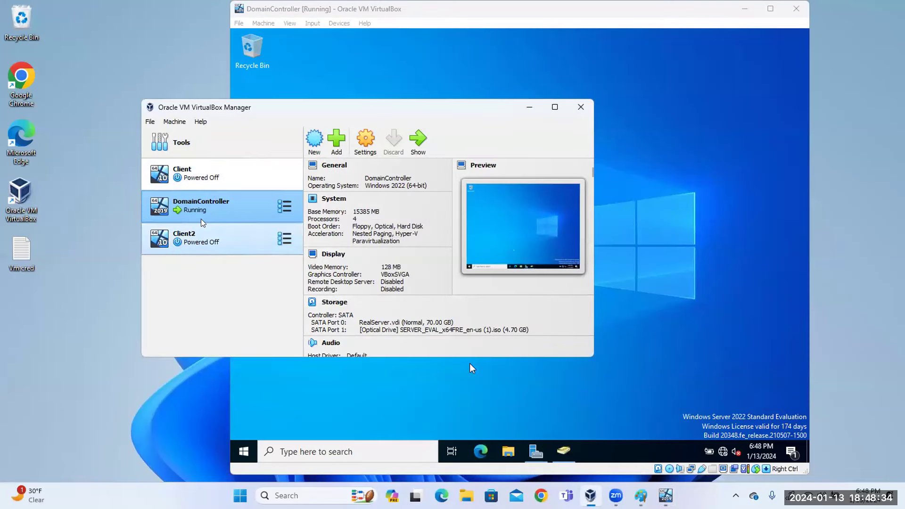
pyautogui.click(203, 241)
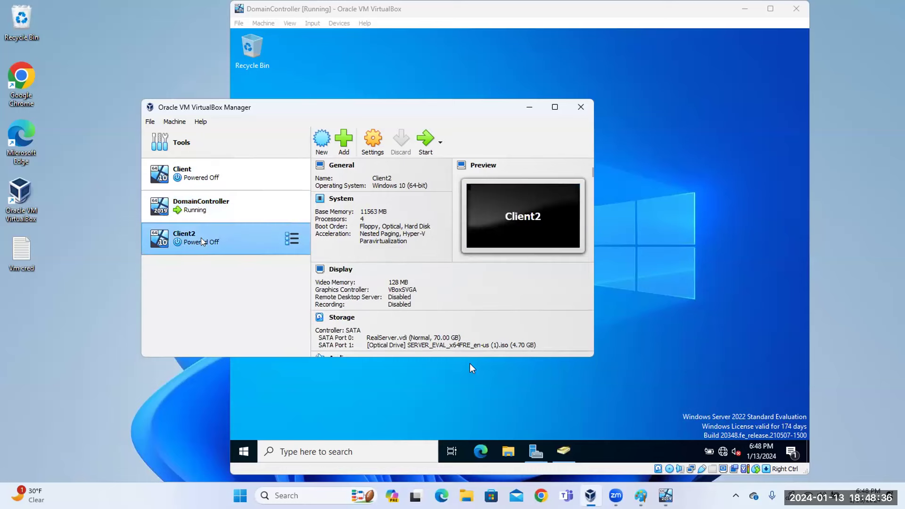
pyautogui.rightClick(300, 244)
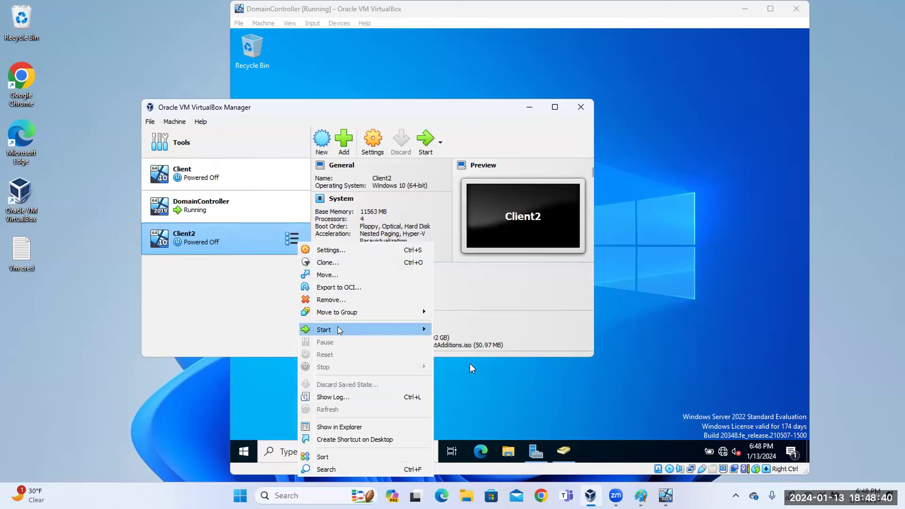
pyautogui.moveTo(342, 333)
pyautogui.click(476, 330)
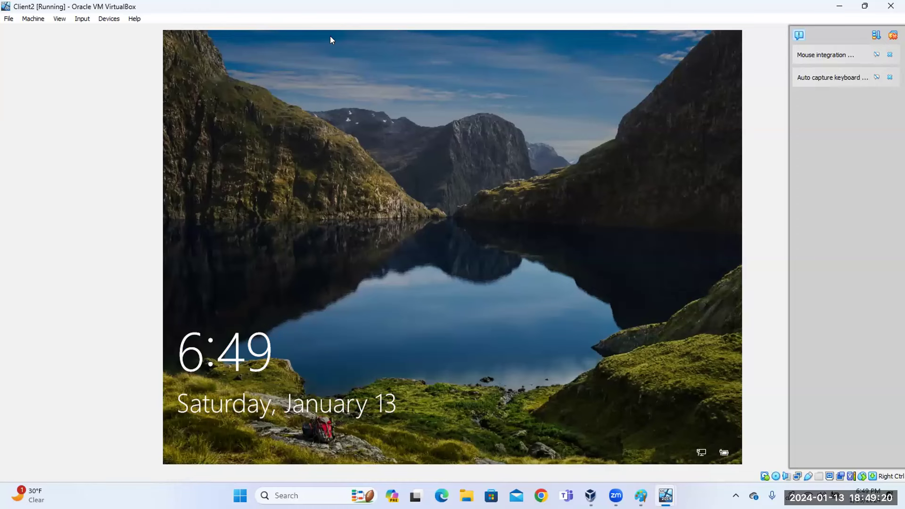
# Send Ctrl-Alt-Del to Client2 and sign in with the local administrator password.
pyautogui.click(85, 21)
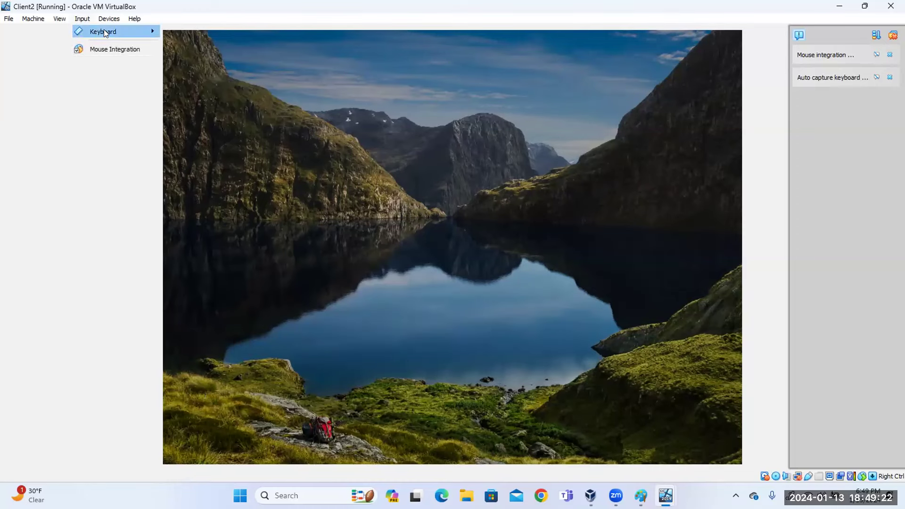
pyautogui.moveTo(103, 30)
pyautogui.click(203, 62)
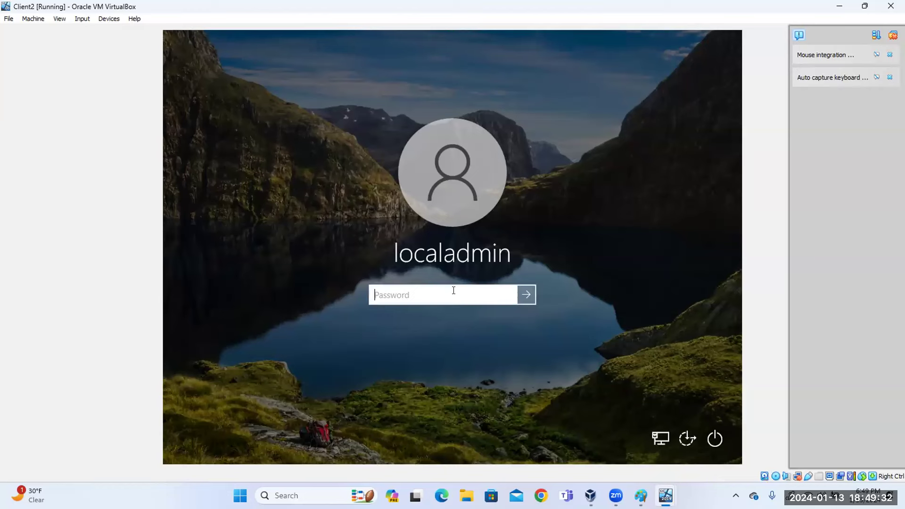
pyautogui.write('*********')
pyautogui.press('Return')
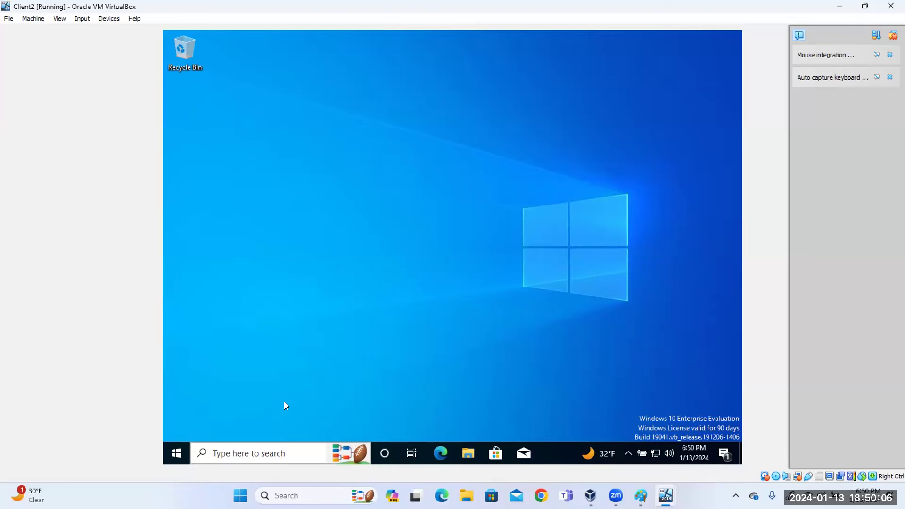
# Attach Client2's first network adapter to Internal Network 'intnet' and save the settings.
pyautogui.click(37, 19)
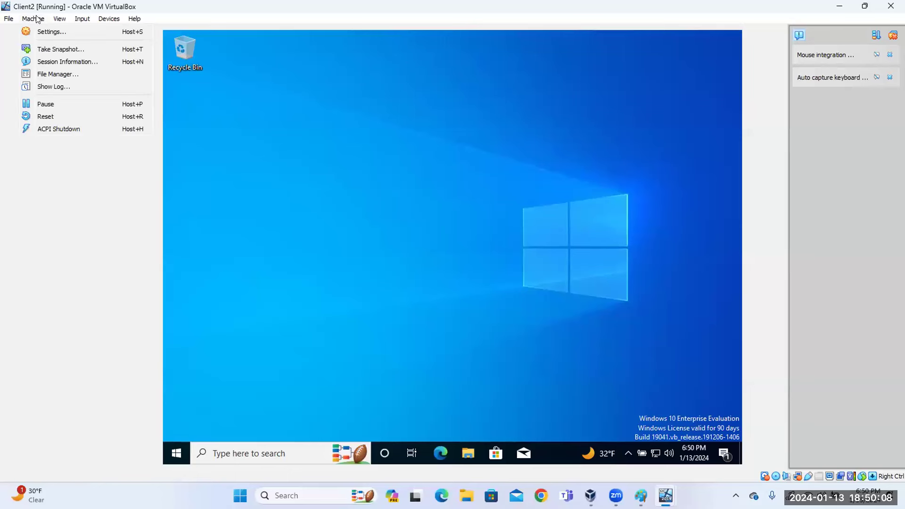
pyautogui.click(91, 32)
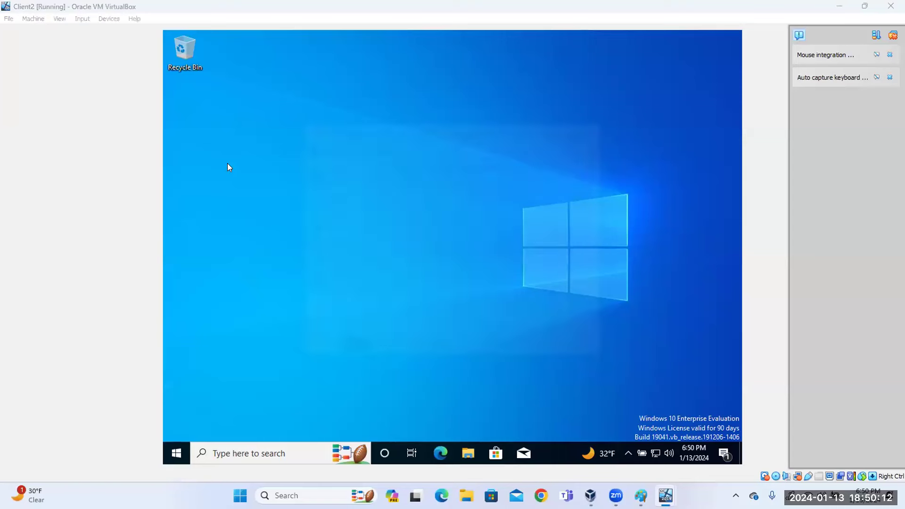
pyautogui.click(312, 224)
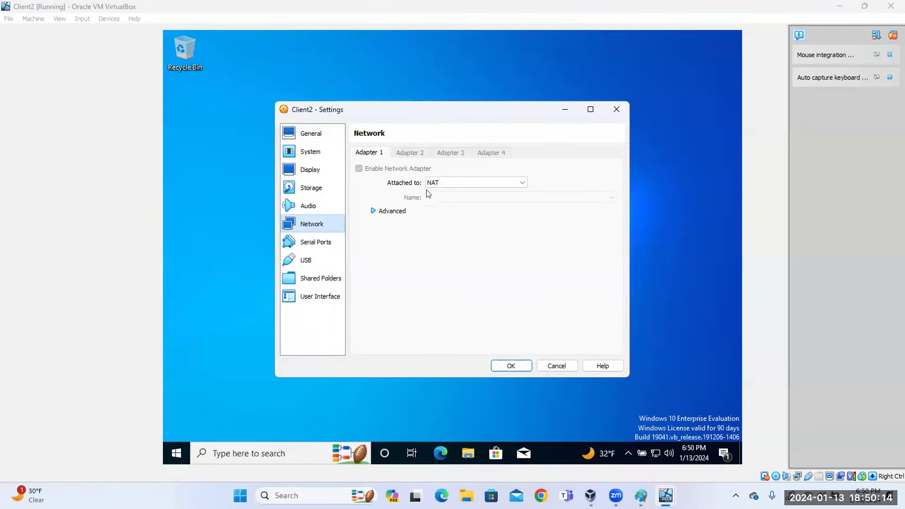
pyautogui.click(452, 183)
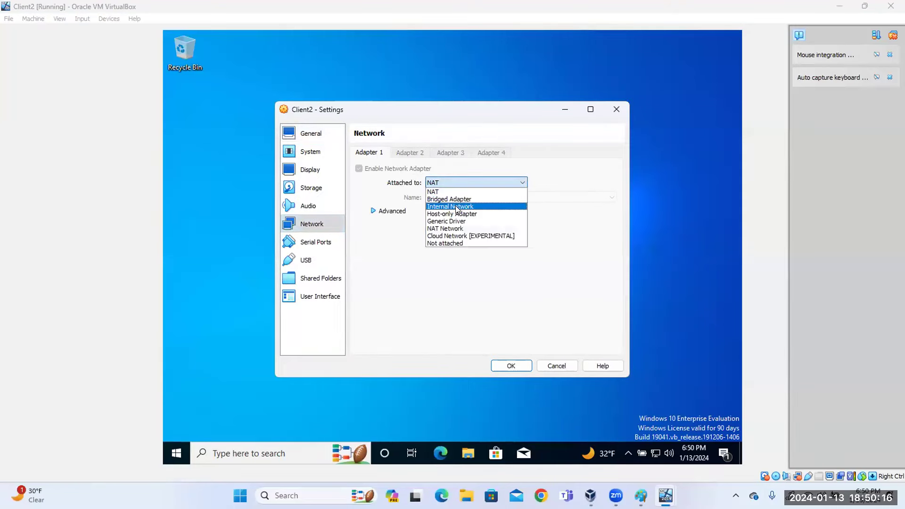
pyautogui.click(456, 208)
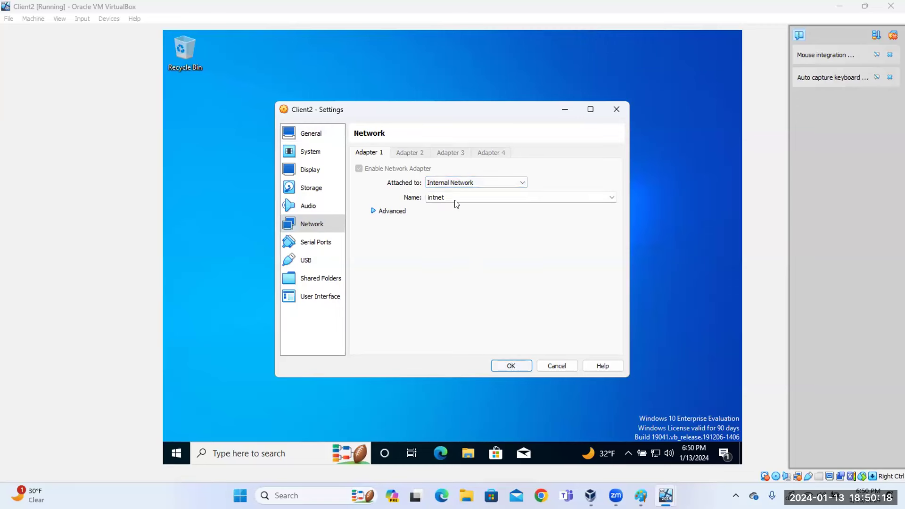
pyautogui.click(385, 212)
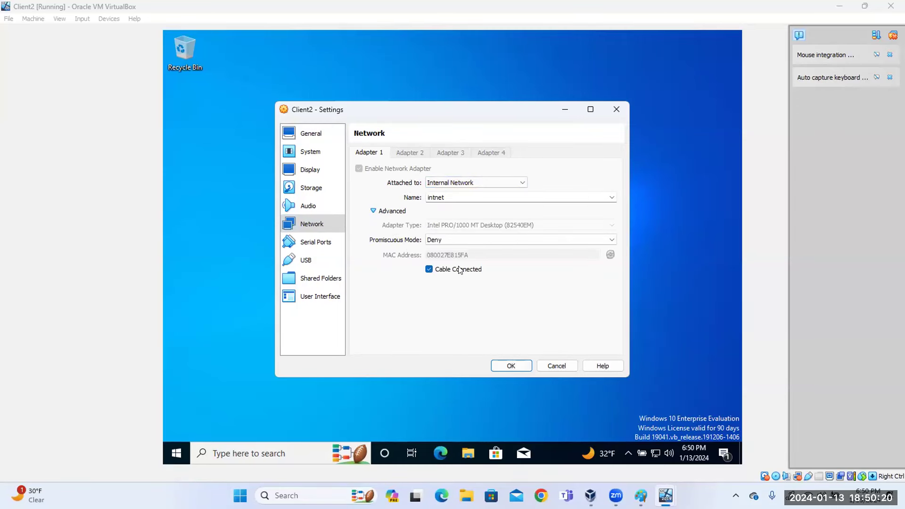
pyautogui.click(505, 366)
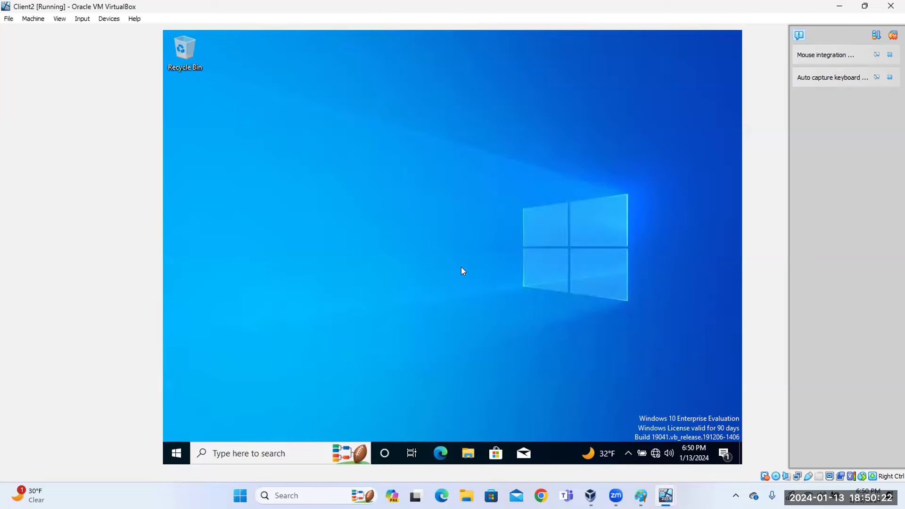
# Reach the Ethernet page of Network & Internet settings from the taskbar network icon.
pyautogui.rightClick(653, 455)
pyautogui.click(581, 347)
pyautogui.click(656, 453)
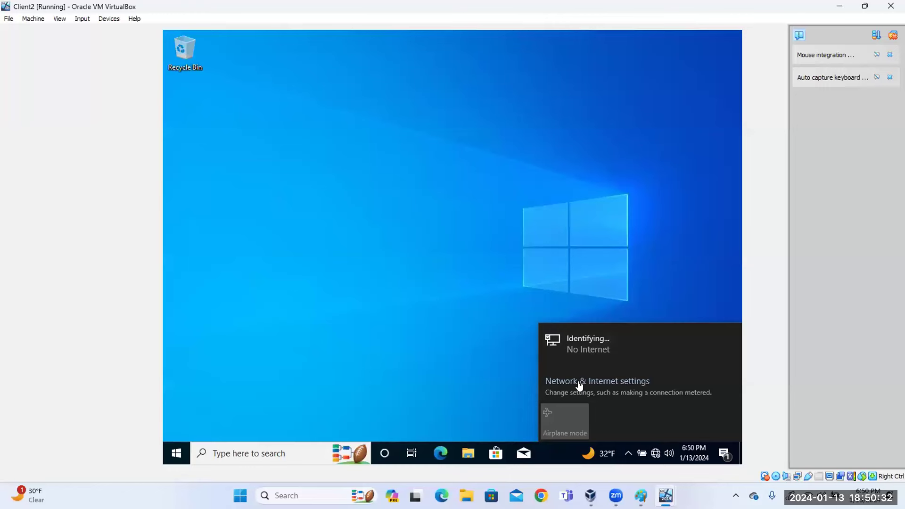
pyautogui.click(574, 381)
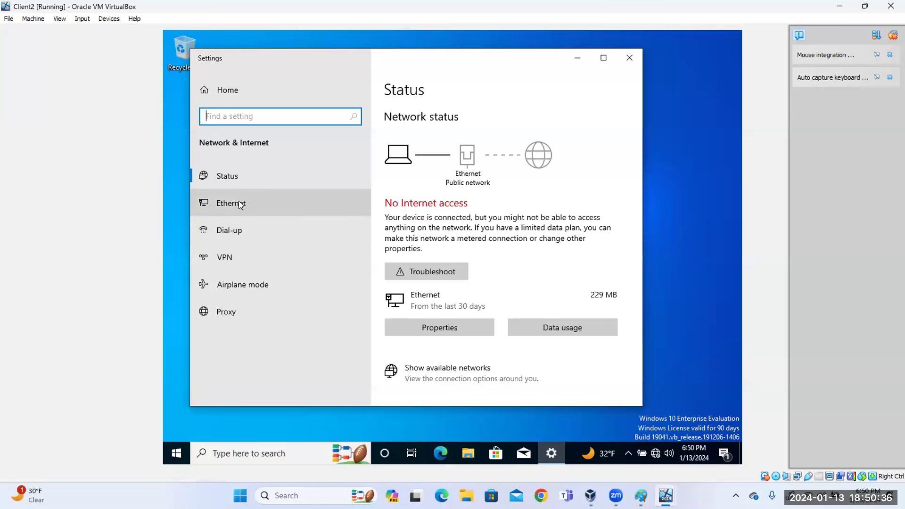
pyautogui.click(240, 202)
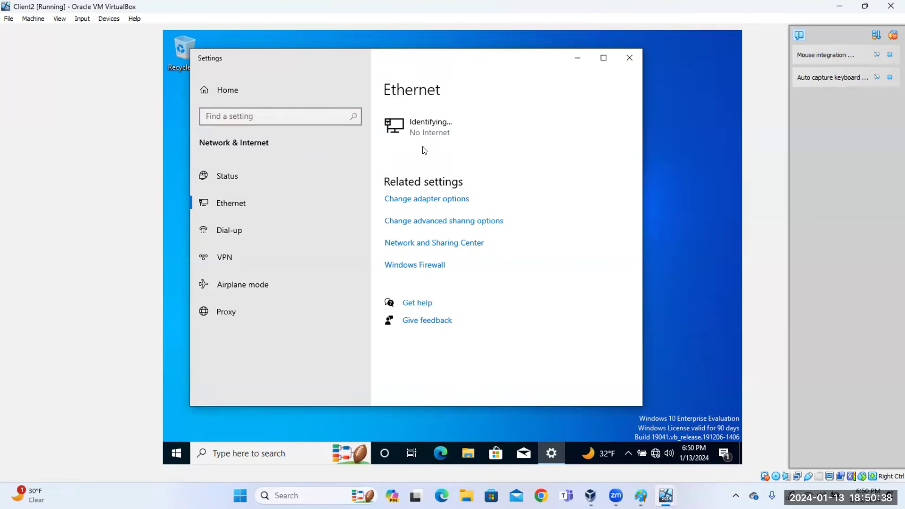
# Open the Ethernet adapter's Properties and select Internet Protocol Version 4.
pyautogui.click(406, 203)
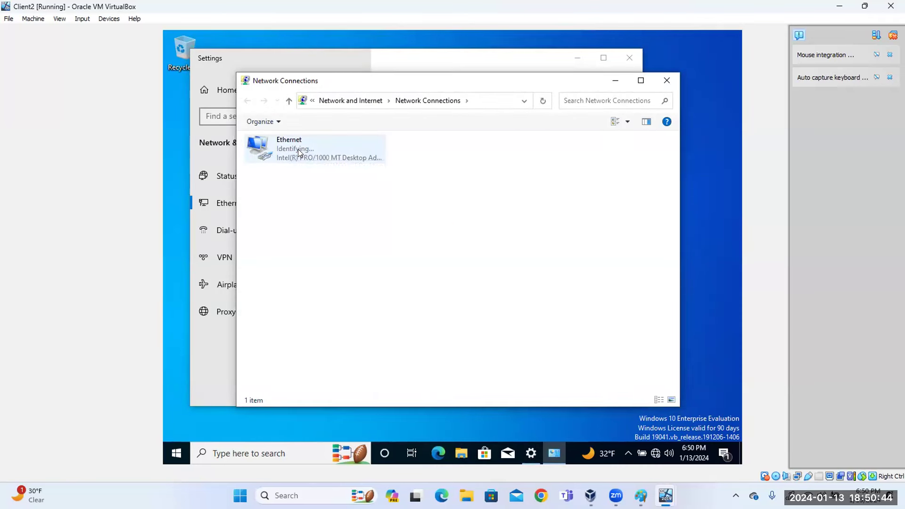
pyautogui.rightClick(298, 149)
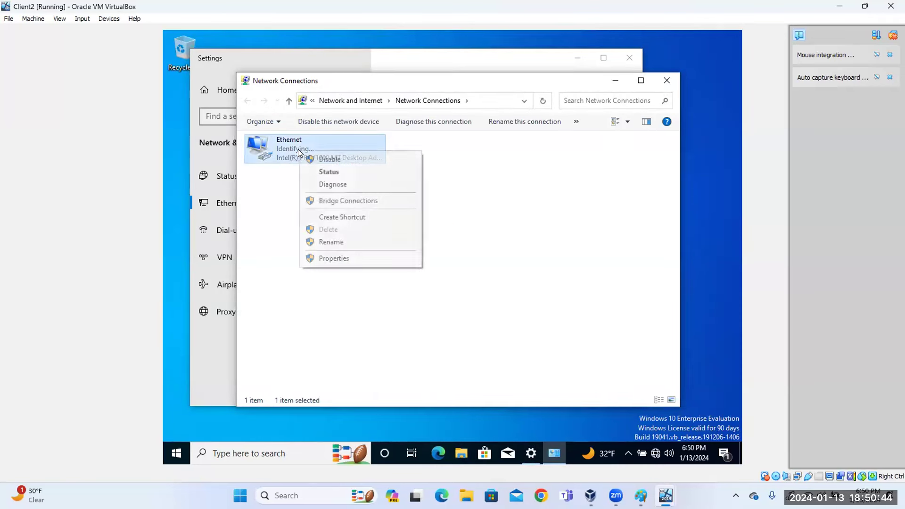
pyautogui.click(326, 258)
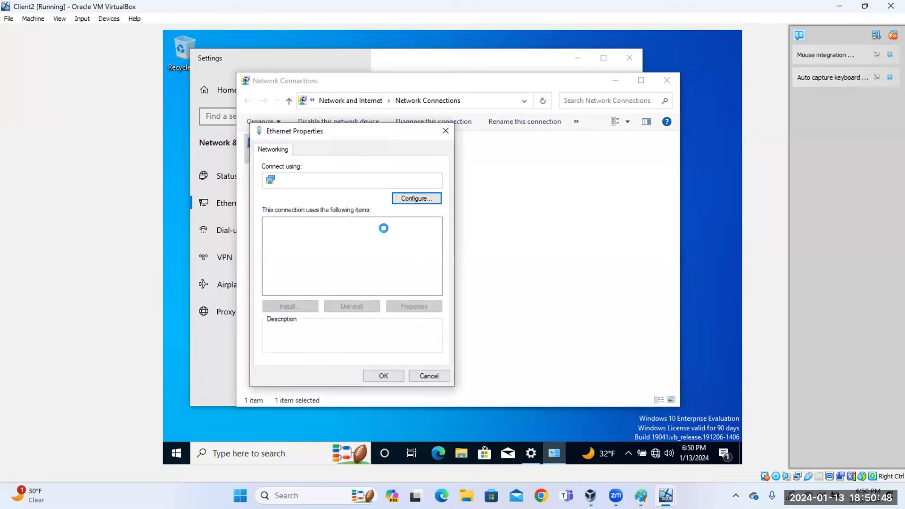
pyautogui.click(377, 253)
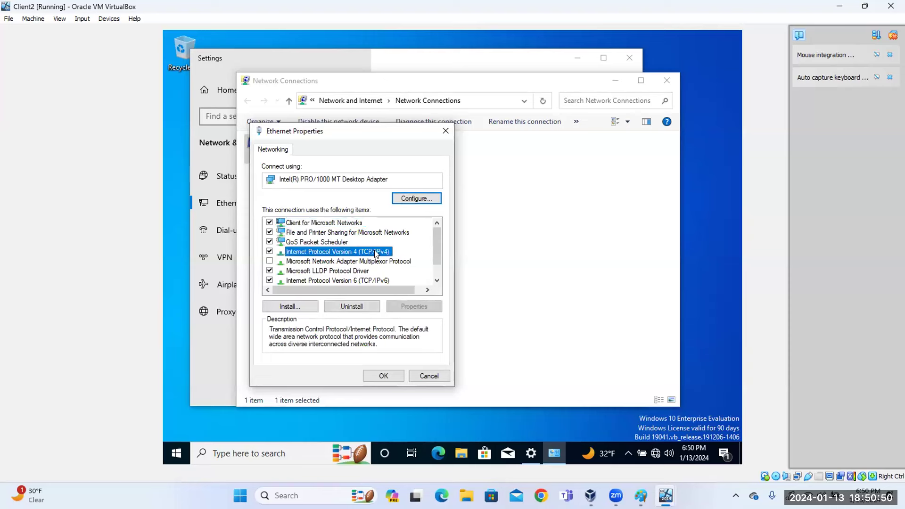
# Set static IPv4 192.168.100.11, mask 255.255.255.0, gateway and DNS 192.168.100.10, then close Properties.
pyautogui.click(411, 308)
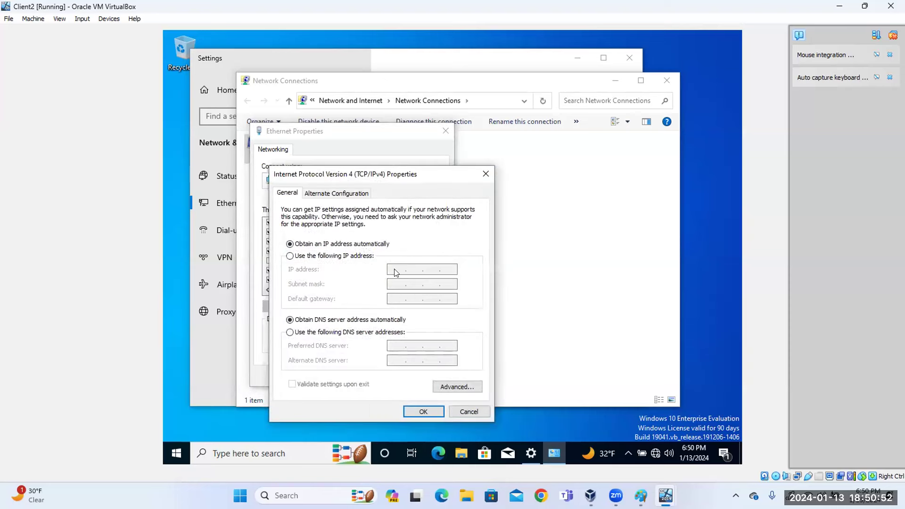
pyautogui.click(335, 257)
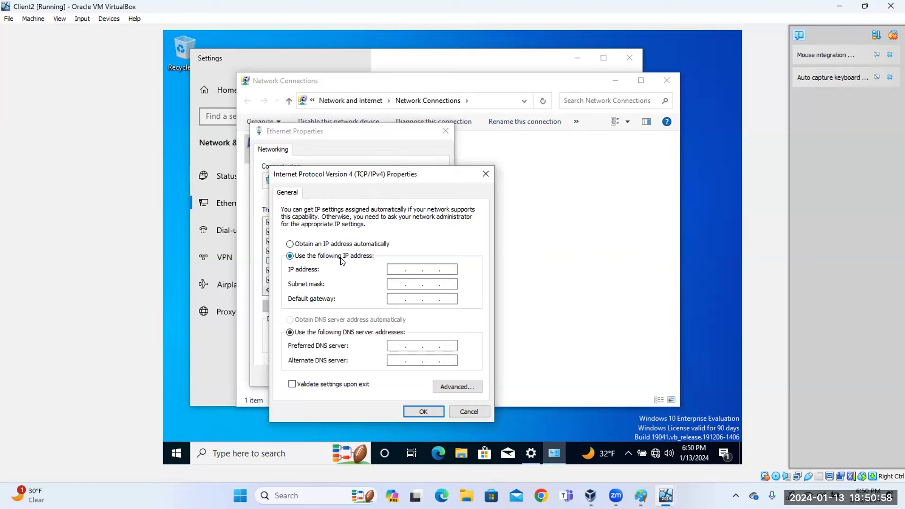
pyautogui.click(395, 269)
pyautogui.write('192 . 168 . 100 . 11')
pyautogui.press('Tab')
pyautogui.press('Tab')
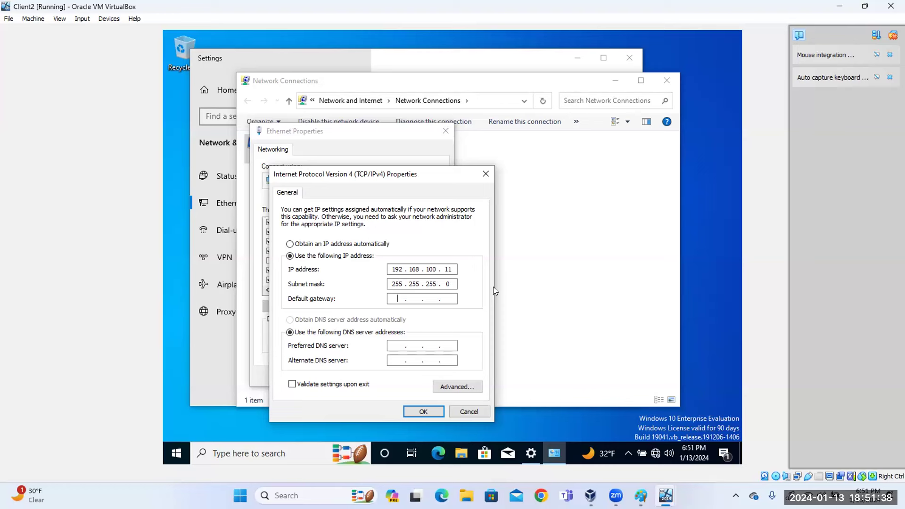
pyautogui.write('192 . ')
pyautogui.write('168 . ')
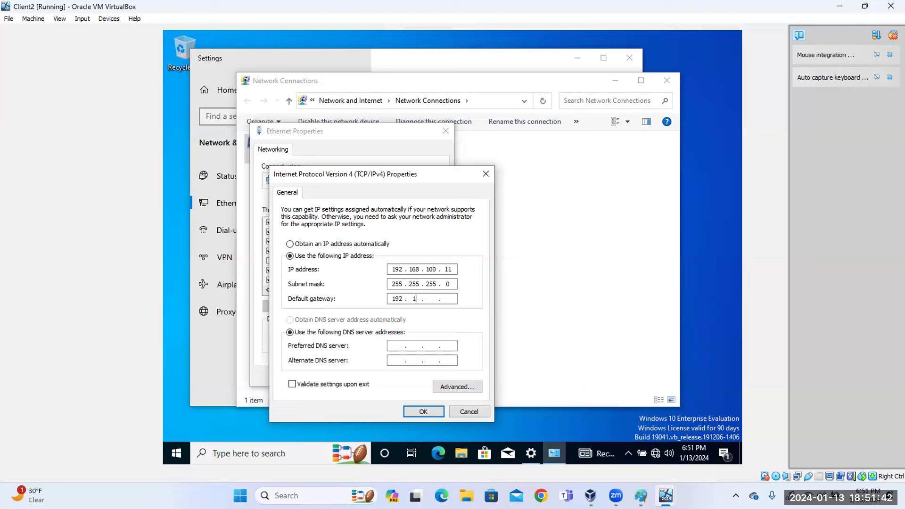
pyautogui.write('100 . 10')
pyautogui.press('Tab')
pyautogui.press('Tab')
pyautogui.write('92 . 168 . 100 . 10')
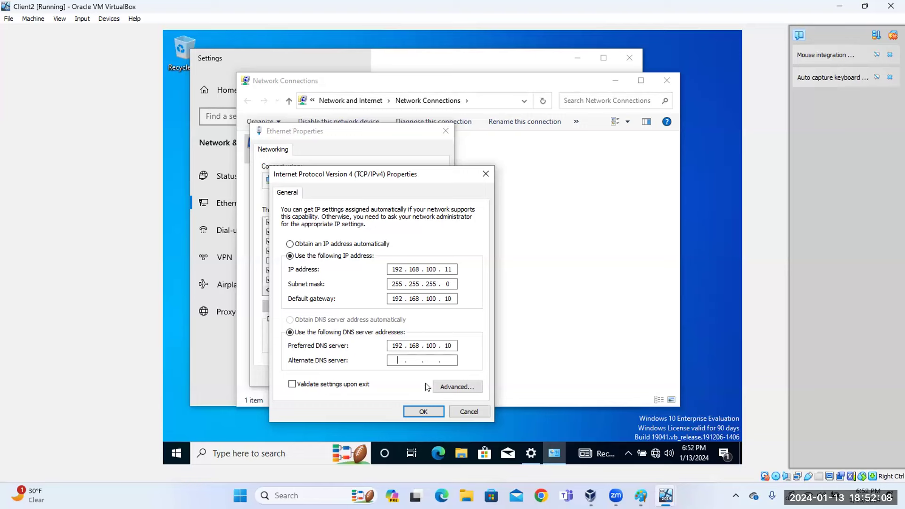
pyautogui.click(421, 410)
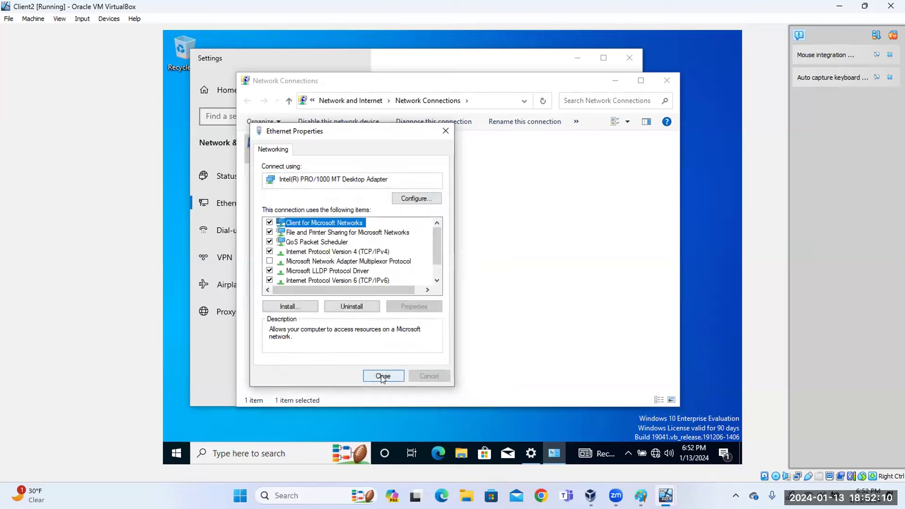
pyautogui.click(382, 375)
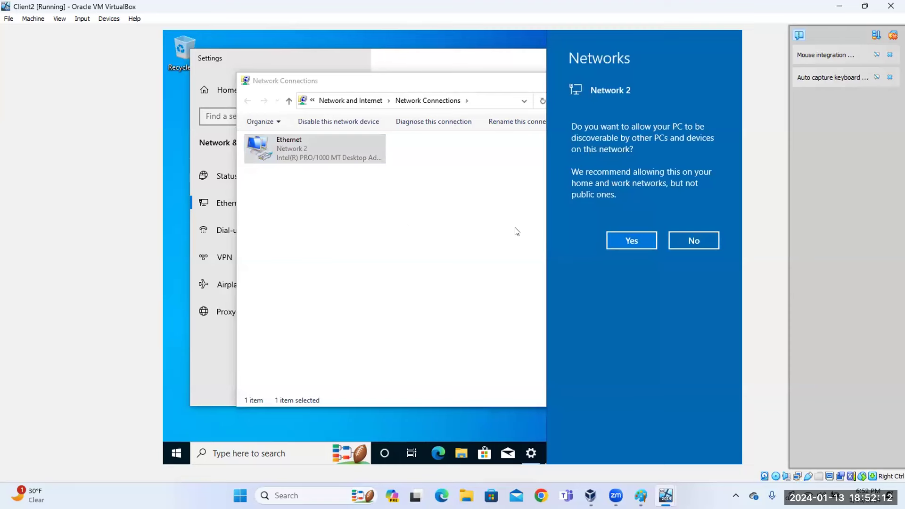
# Make Client2 discoverable, close Network Connections and Settings, and bring up the Start menu.
pyautogui.click(622, 238)
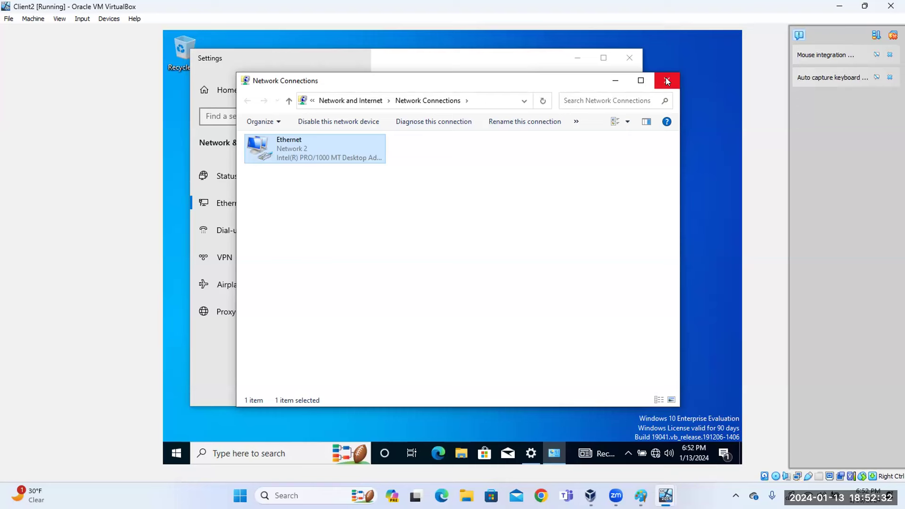
pyautogui.click(666, 81)
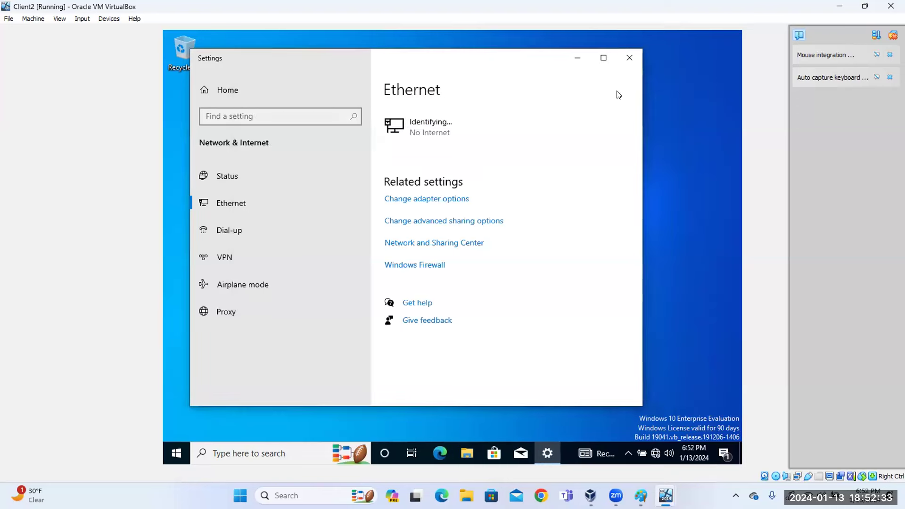
pyautogui.click(629, 58)
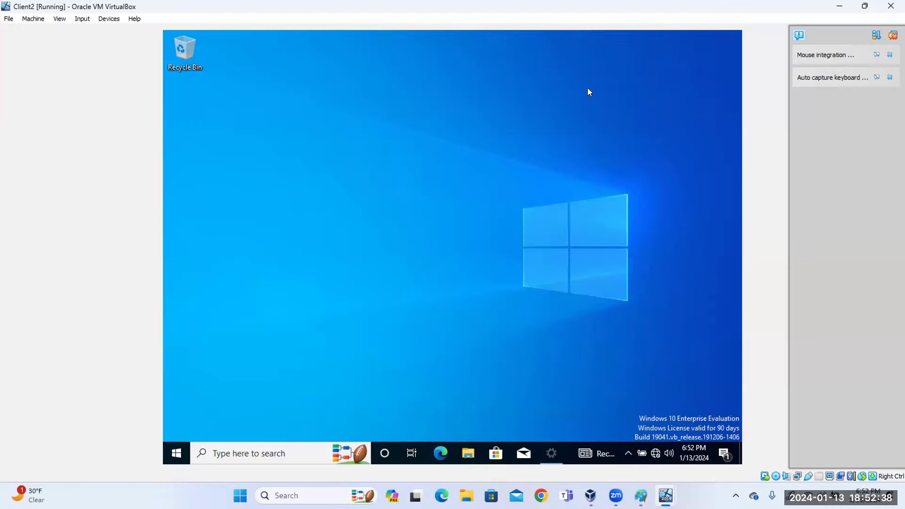
pyautogui.click(181, 453)
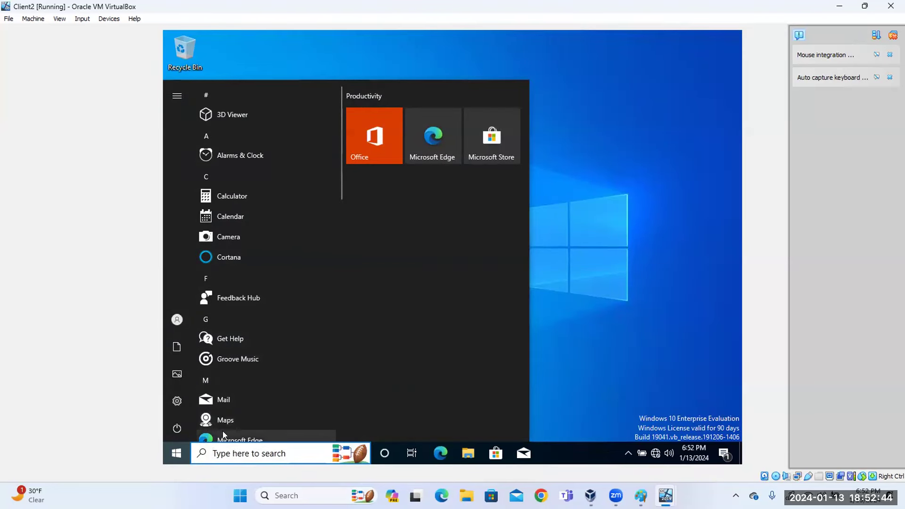
# Open Command Prompt via search for 'cmd' and run ipconfig to check the new address.
pyautogui.click(235, 454)
pyautogui.write('cm')
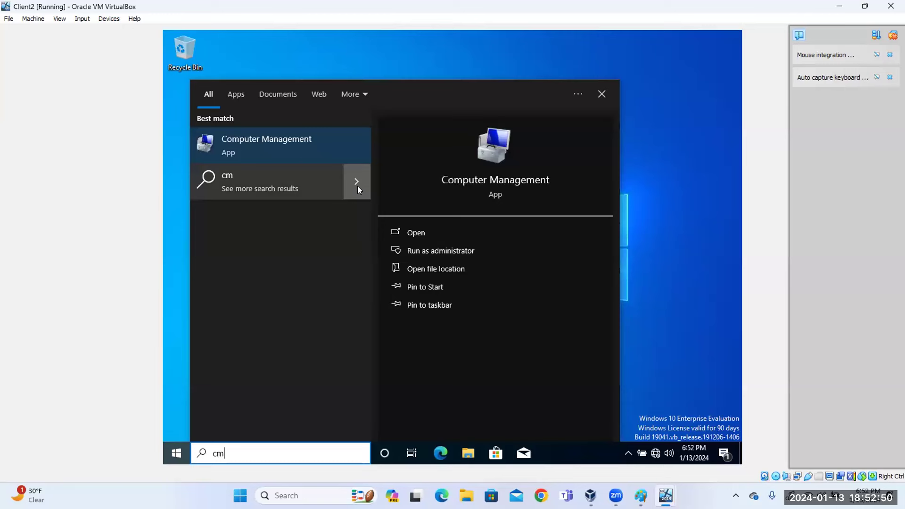
pyautogui.write('d')
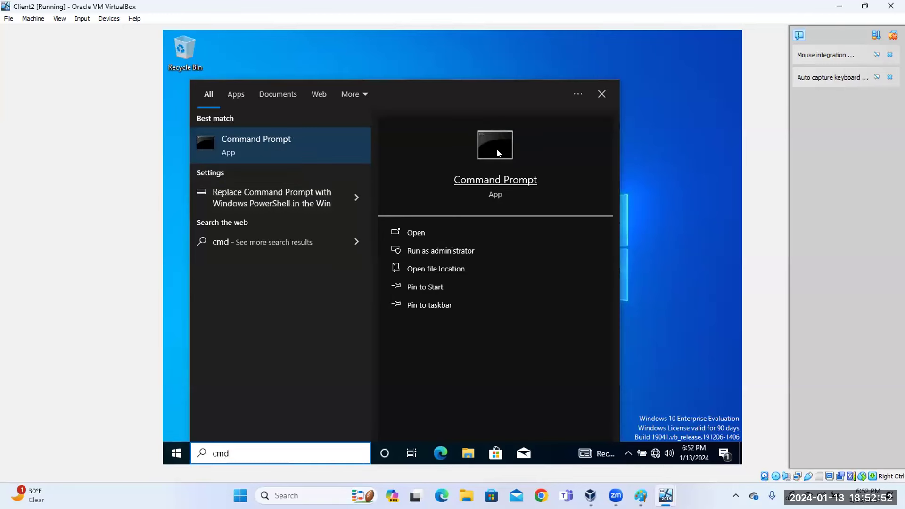
pyautogui.click(498, 153)
pyautogui.click(350, 114)
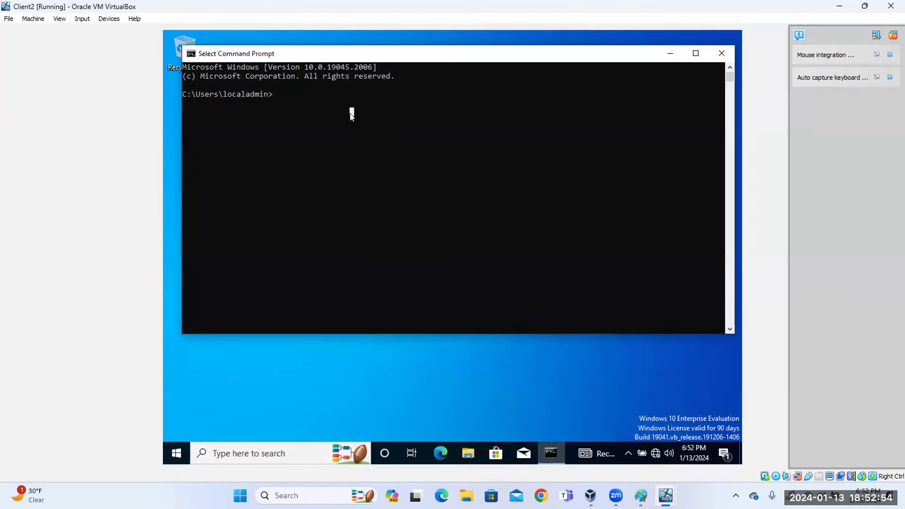
pyautogui.press('Escape')
pyautogui.write('ipc')
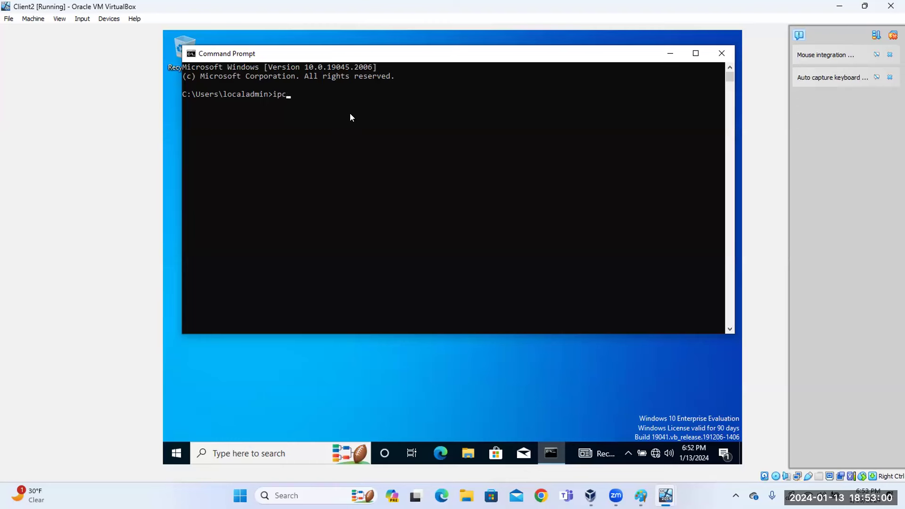
pyautogui.write('onfig')
pyautogui.press('Return')
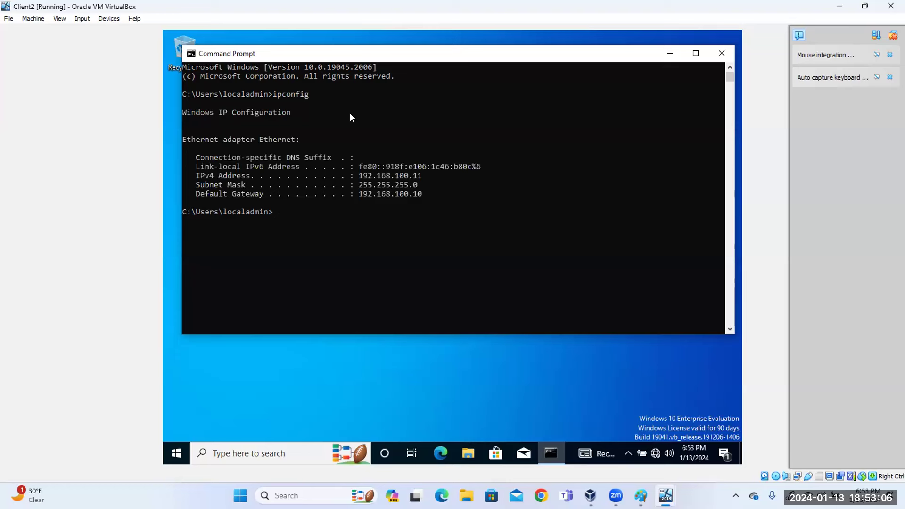
# Ping 192.168.100.10 to confirm replies, then close the Command Prompt window.
pyautogui.press('Return')
pyautogui.write('ping')
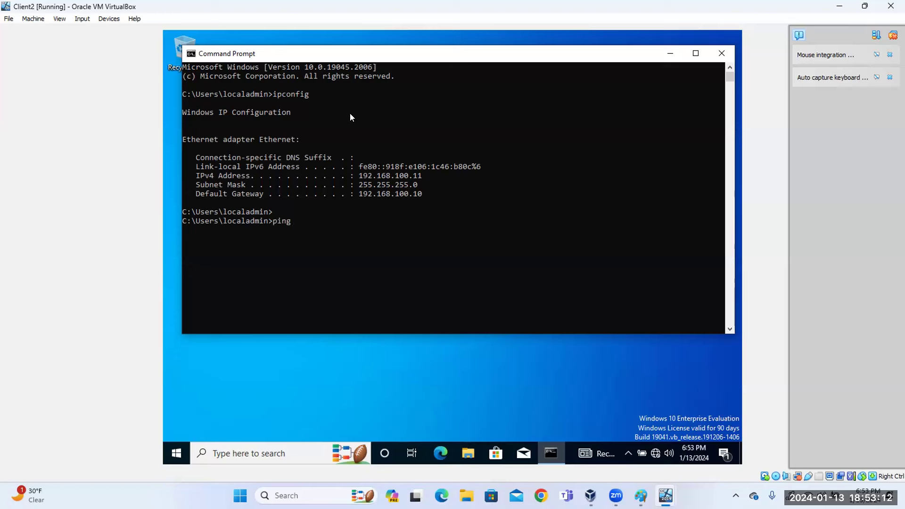
pyautogui.write(' 192.168.100.10')
pyautogui.press('Return')
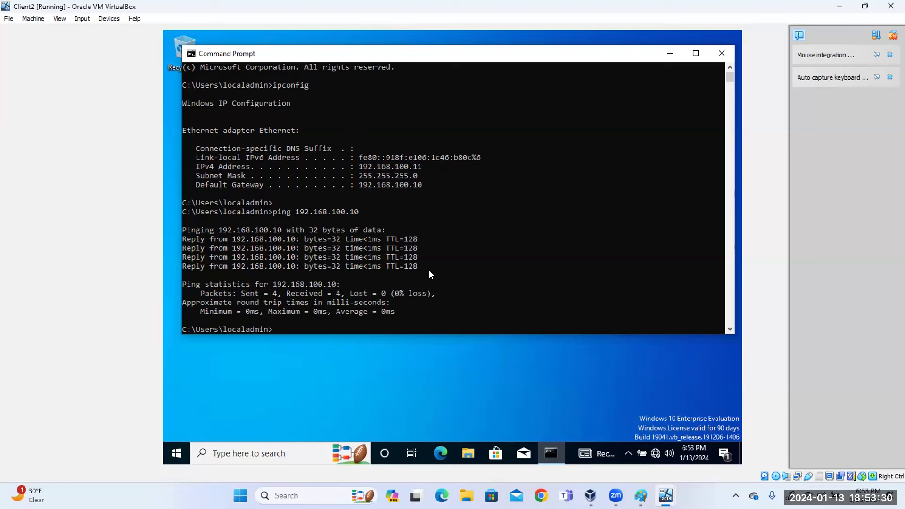
pyautogui.click(329, 321)
pyautogui.click(720, 55)
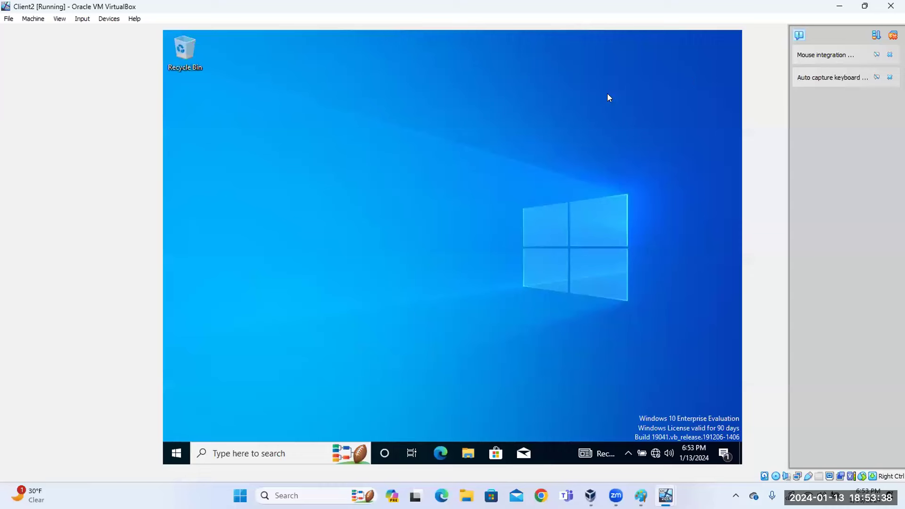
# Open This PC's advanced System Properties to the Computer Name tab showing DESKTOP-TLUVKOF in WORKGROUP.
pyautogui.click(236, 452)
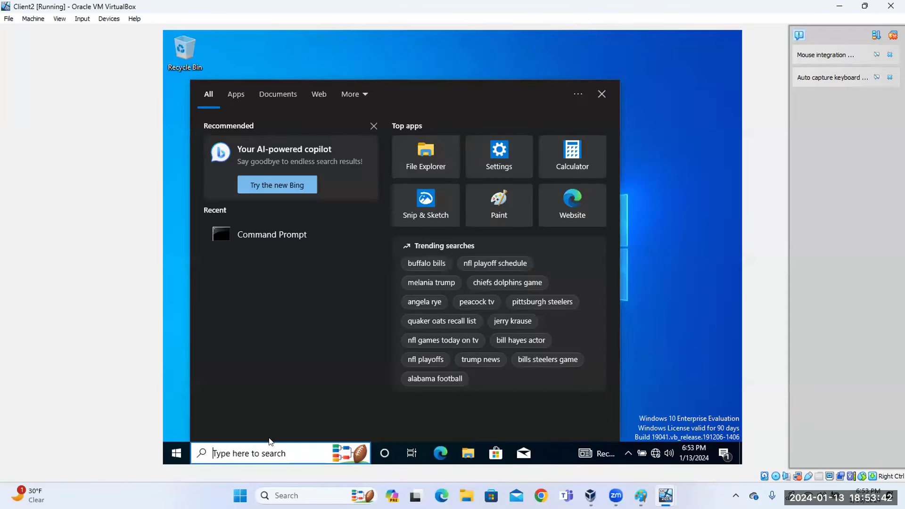
pyautogui.write('this')
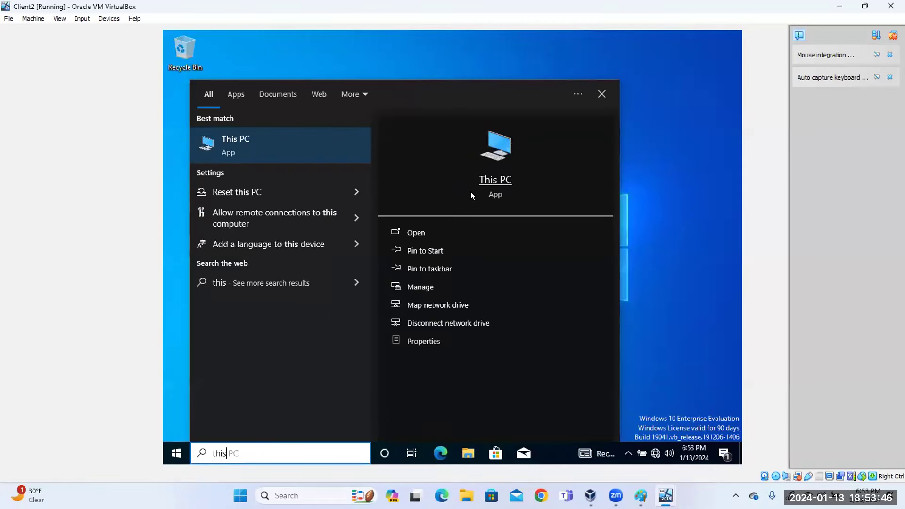
pyautogui.rightClick(491, 182)
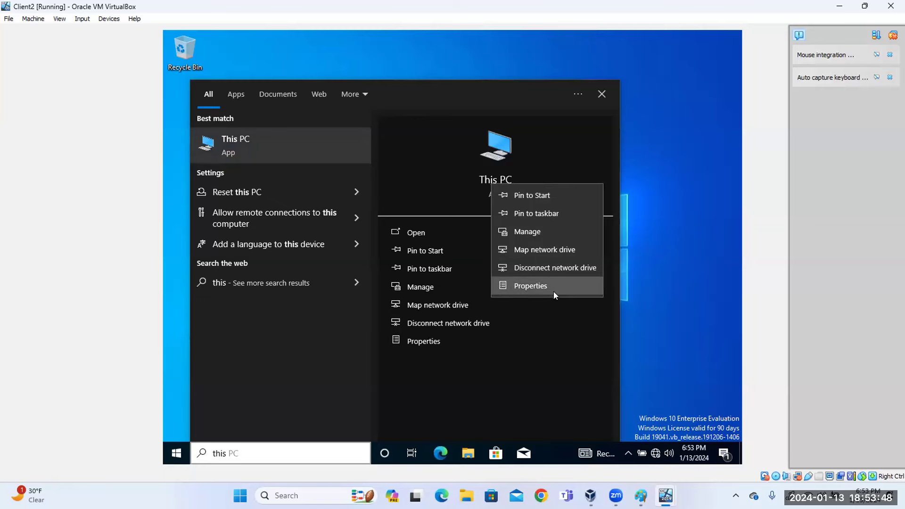
pyautogui.click(534, 287)
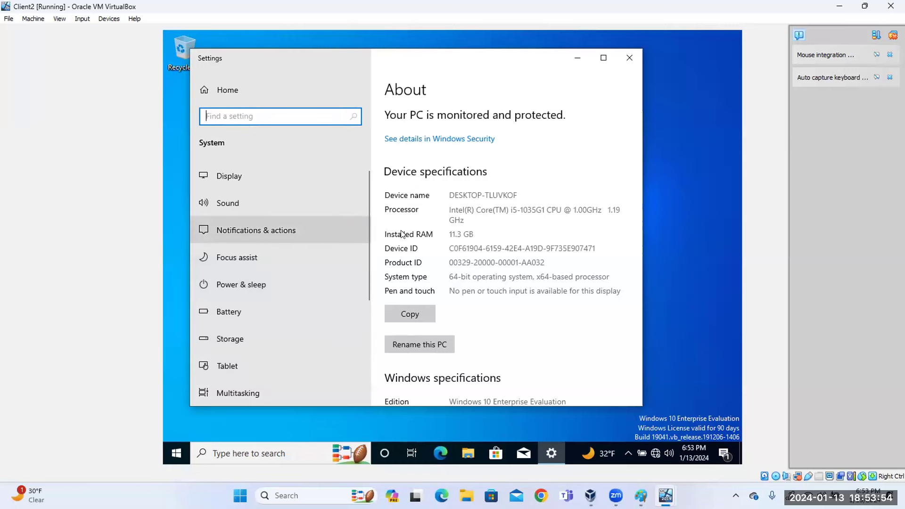
pyautogui.scroll(-6, 500, 264)
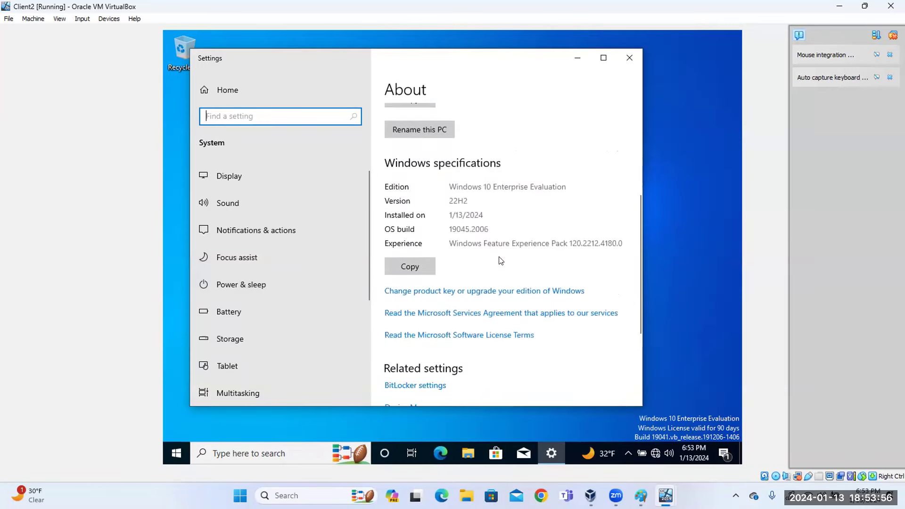
pyautogui.scroll(-3, 500, 260)
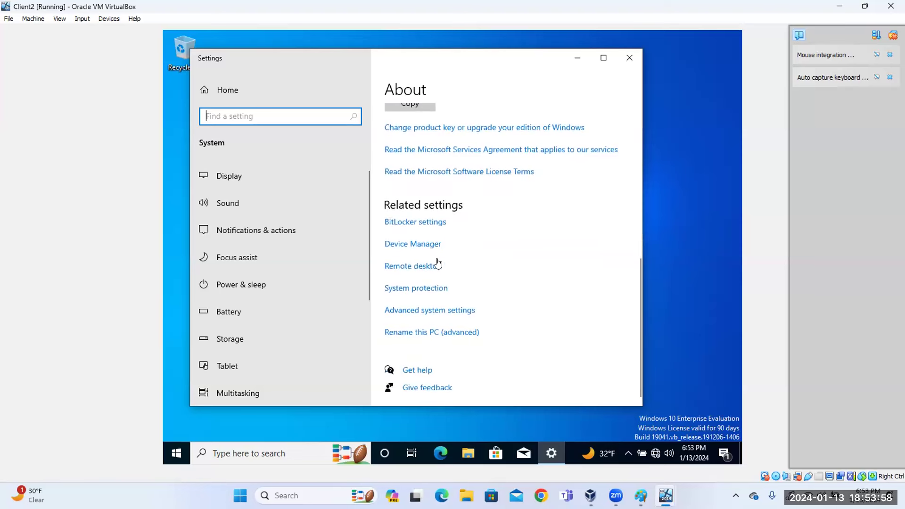
pyautogui.click(412, 313)
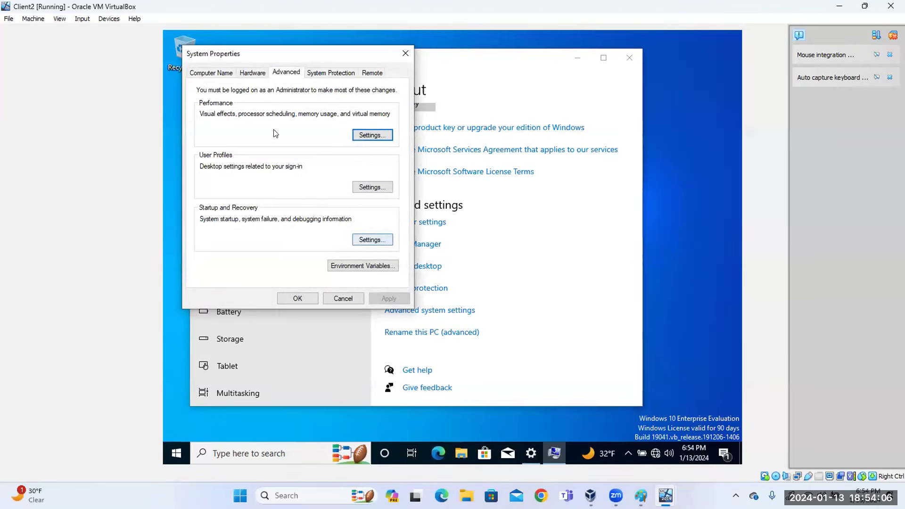
pyautogui.click(204, 75)
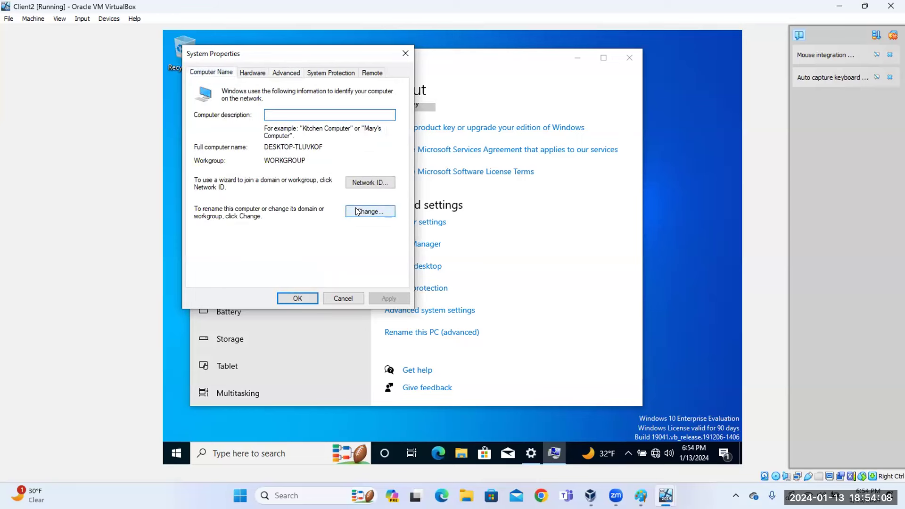
# Change the computer's membership from workgroup to domain cyberclass.local and submit.
pyautogui.click(364, 211)
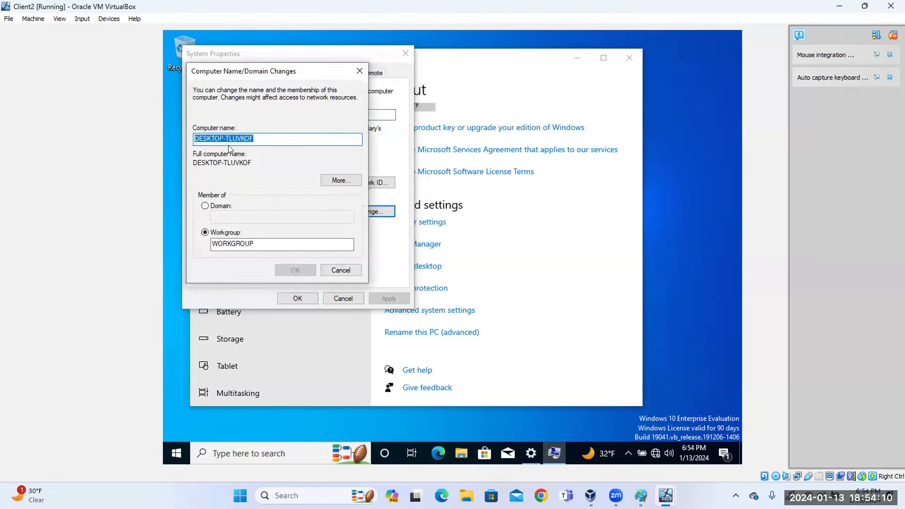
pyautogui.click(207, 207)
pyautogui.click(228, 216)
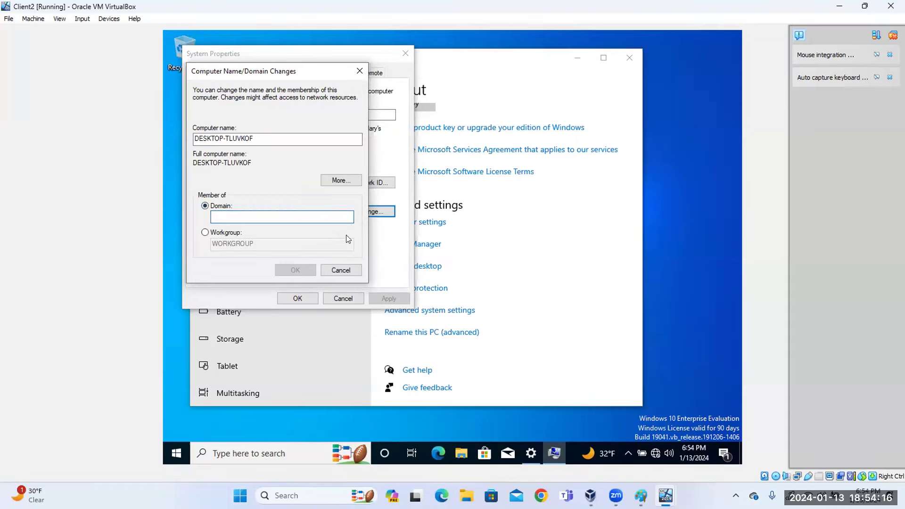
pyautogui.write('cyber')
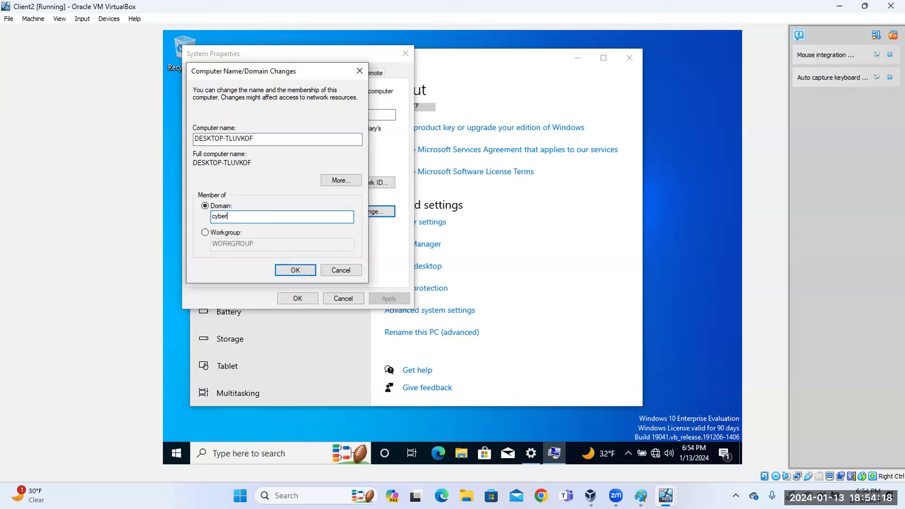
pyautogui.press('BackSpace')
pyautogui.write('rclass.local')
pyautogui.click(285, 266)
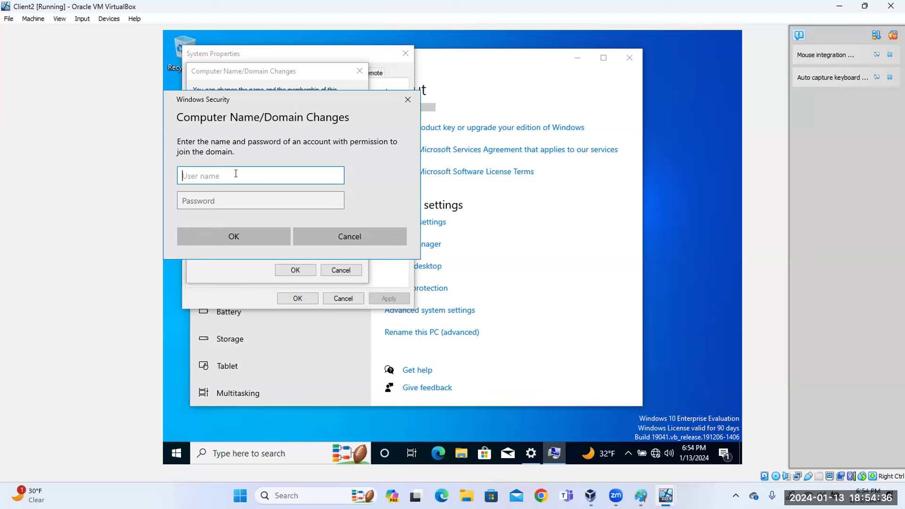
# Authenticate as the domain Administrator, dismiss the welcome and restart notices, and close System Properties.
pyautogui.write('Administrator')
pyautogui.press('Tab')
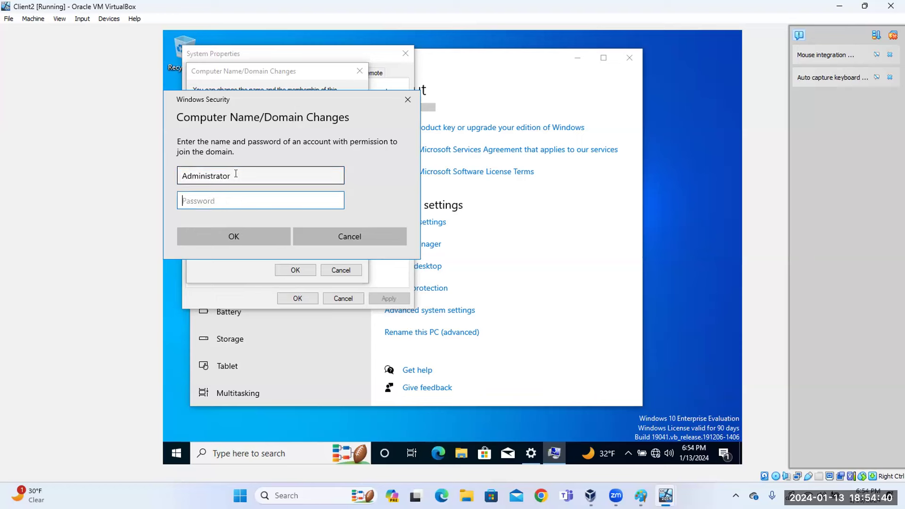
pyautogui.write('•••••••••')
pyautogui.press('Return')
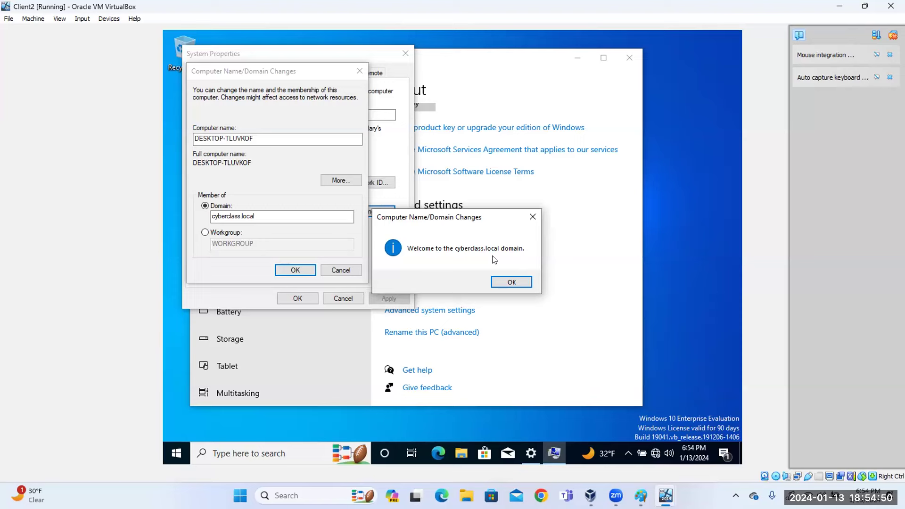
pyautogui.click(516, 282)
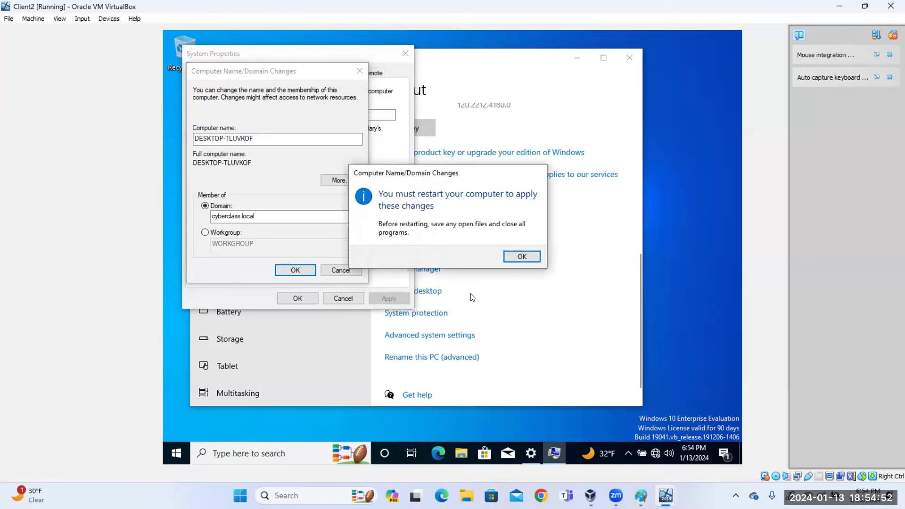
pyautogui.click(519, 255)
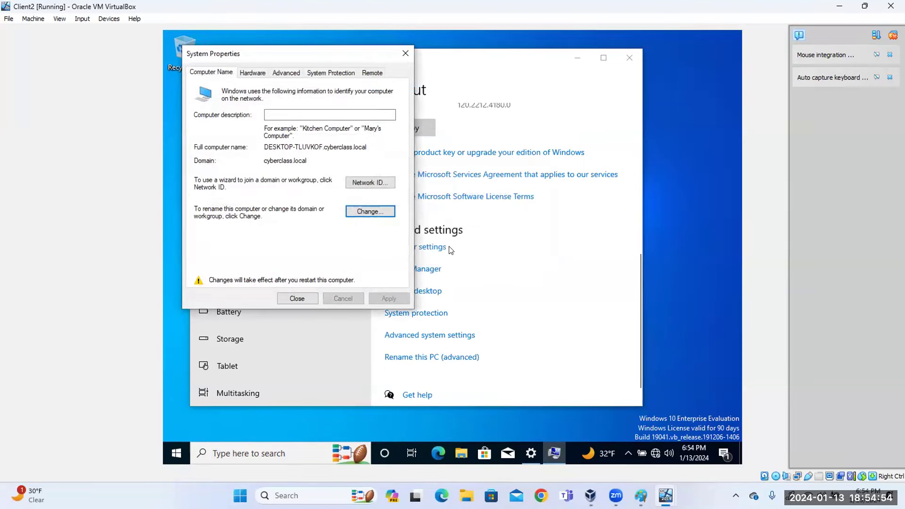
pyautogui.click(308, 299)
# Restart Client2 now and, once rebooted, dismiss the lock screen to reach sign-in.
pyautogui.click(439, 255)
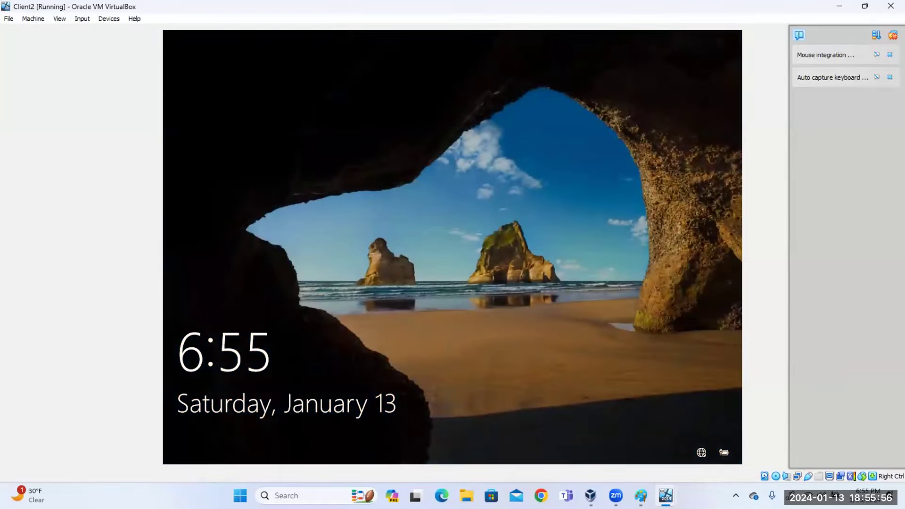
pyautogui.click(517, 289)
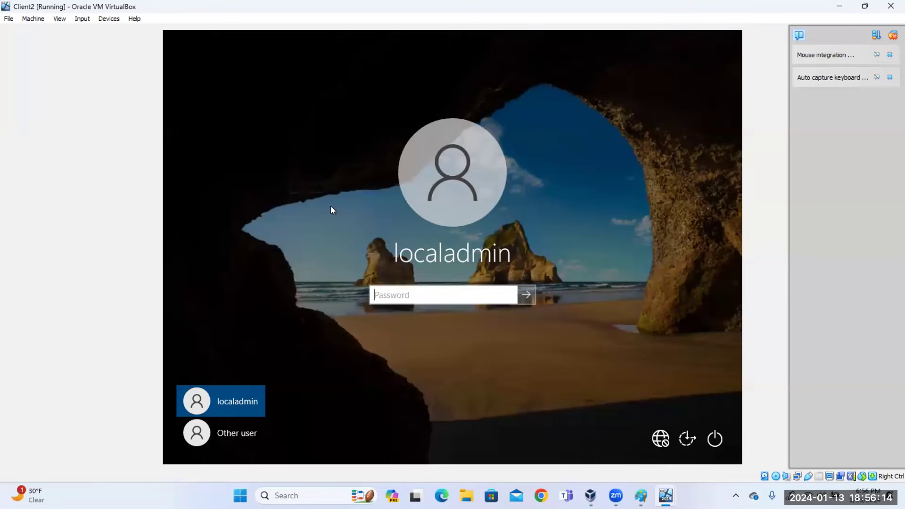
# Try signing in as Other user with a CYBERCLASS domain user name and password; dismiss the rejection.
pyautogui.click(242, 432)
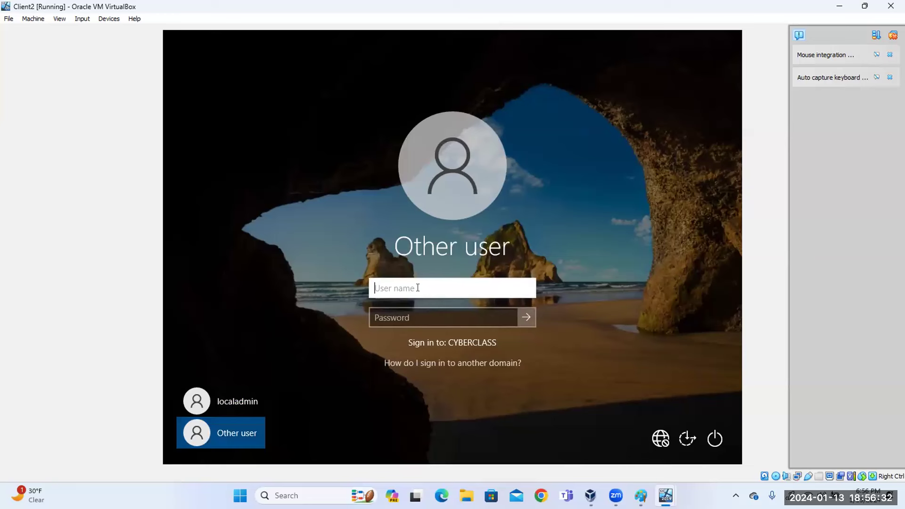
pyautogui.write('akin')
pyautogui.press('Tab')
pyautogui.write('*******')
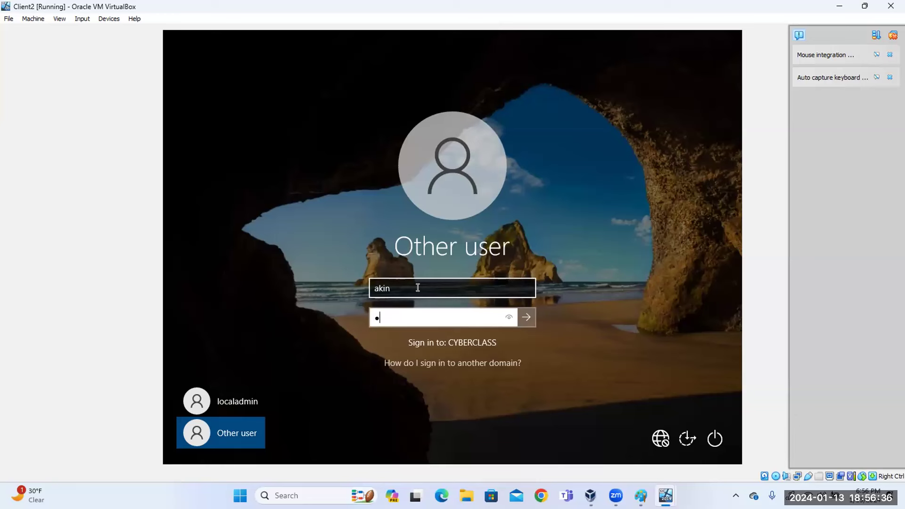
pyautogui.write('**')
pyautogui.press('Return')
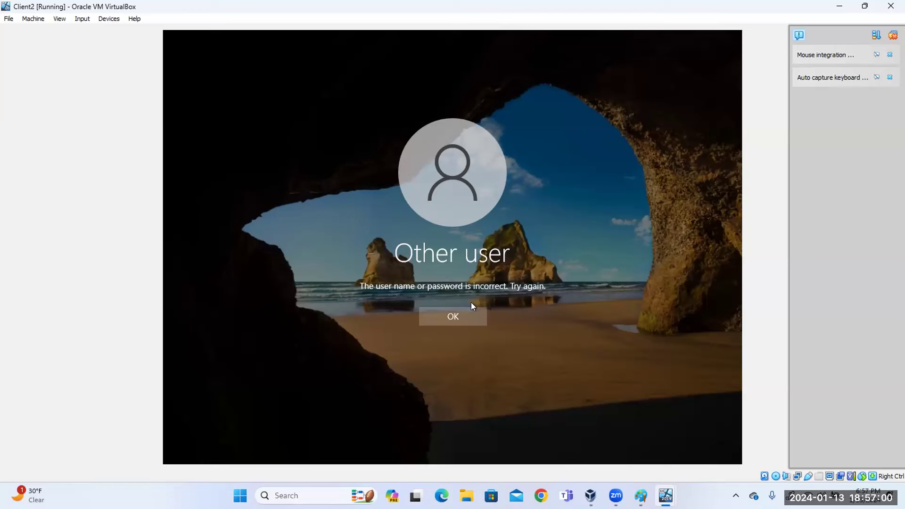
pyautogui.click(465, 314)
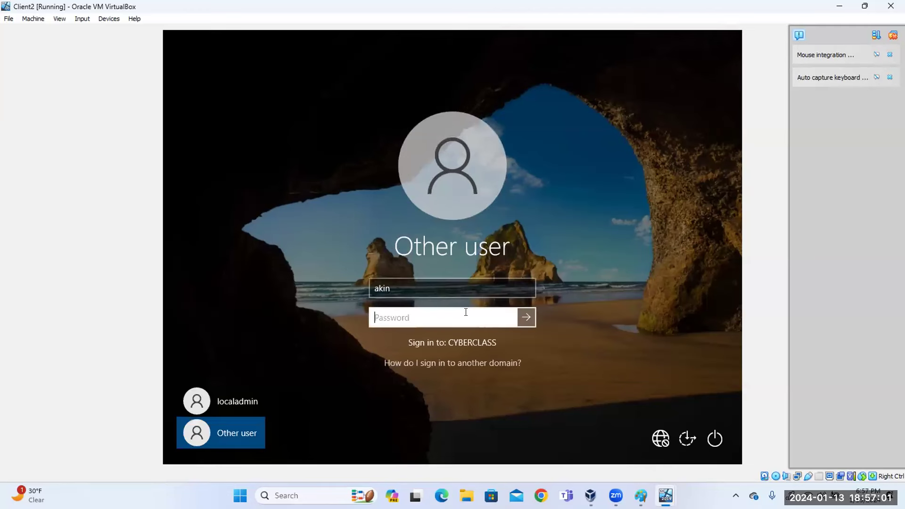
# Retry sign-in with a different domain user name and password, then dismiss the incorrect-password error.
pyautogui.click(436, 286)
pyautogui.press('BackSpace')
pyautogui.press('BackSpace')
pyautogui.press('BackSpace')
pyautogui.press('BackSpace')
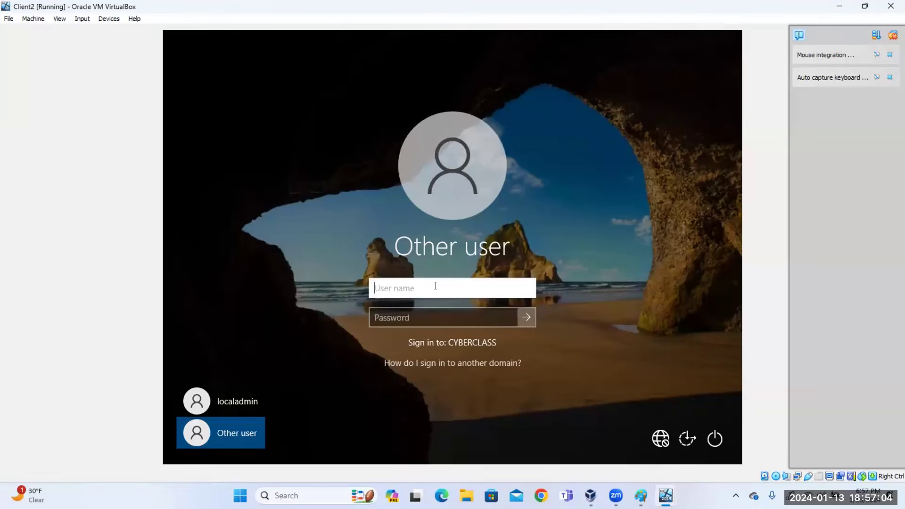
pyautogui.write('ojo')
pyautogui.press('Tab')
pyautogui.write('******')
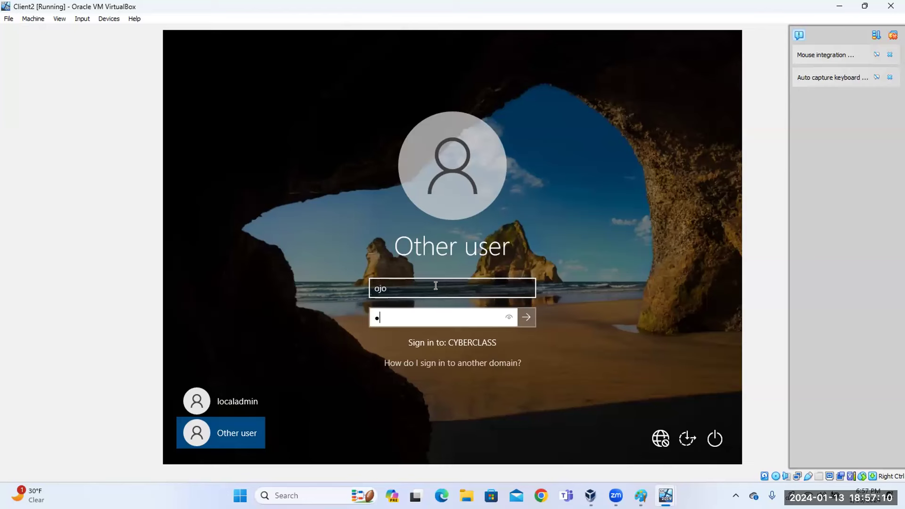
pyautogui.write('***')
pyautogui.press('Return')
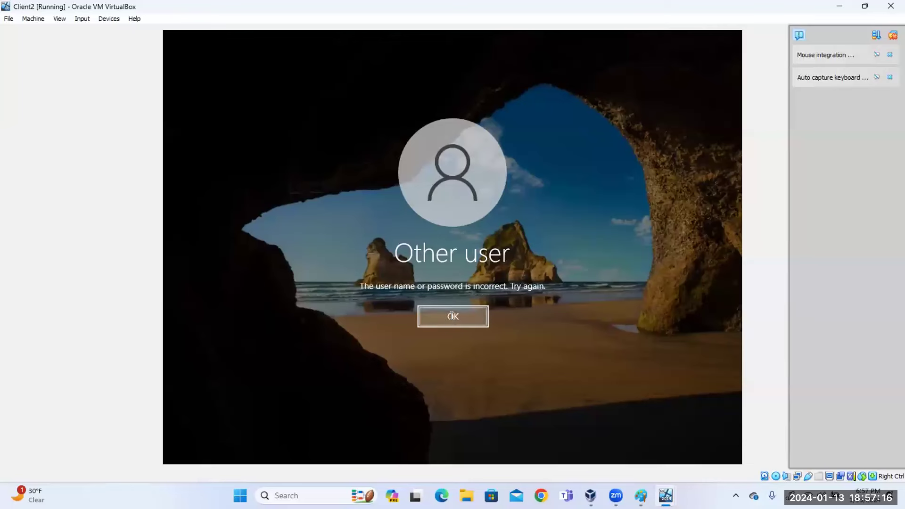
pyautogui.click(448, 320)
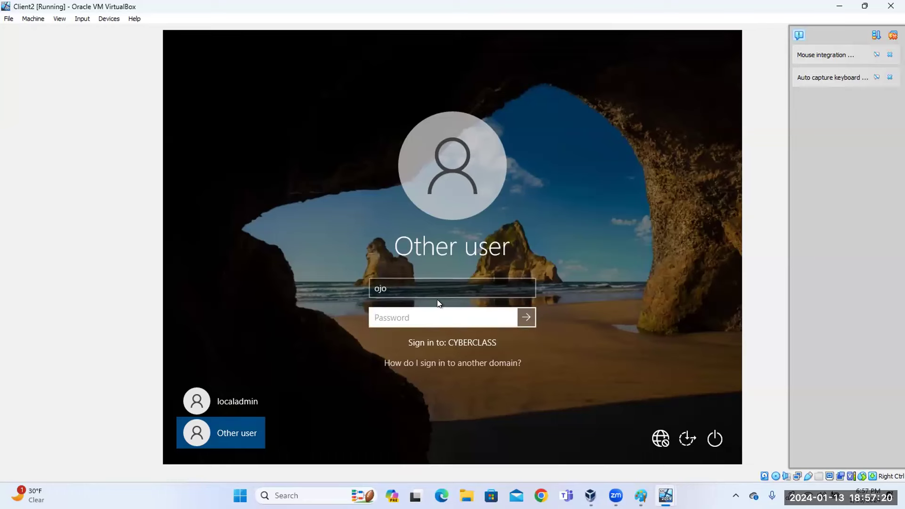
# Sign in with another domain user name and password, reaching the must-change-password prompt.
pyautogui.click(430, 286)
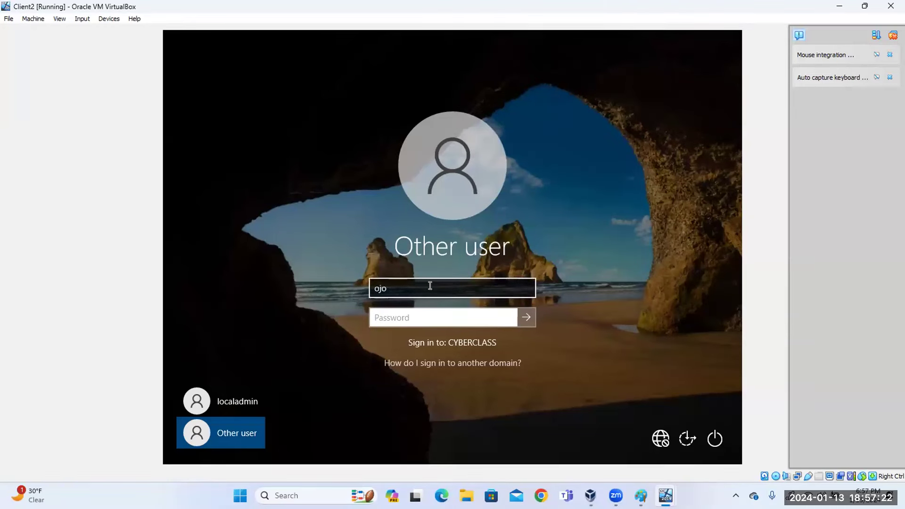
pyautogui.click(433, 284)
pyautogui.press('BackSpace')
pyautogui.press('BackSpace')
pyautogui.press('BackSpace')
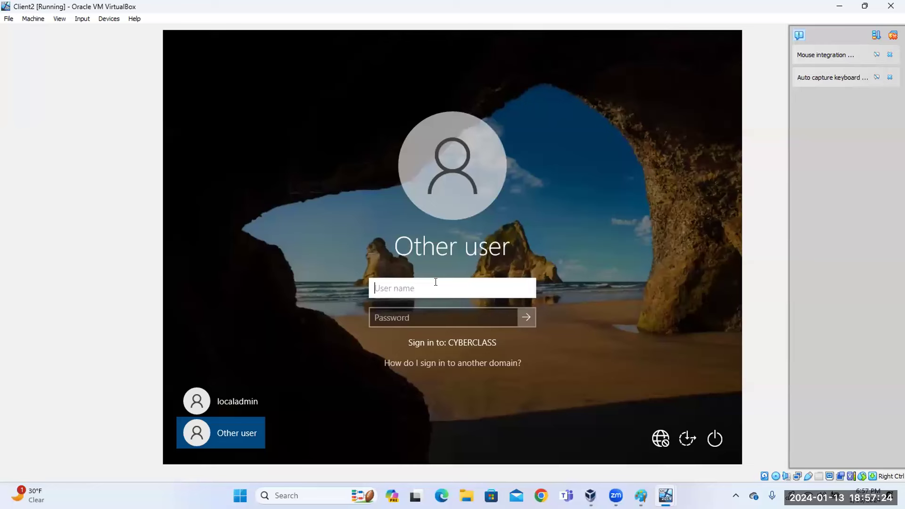
pyautogui.write('ayo')
pyautogui.press('Tab')
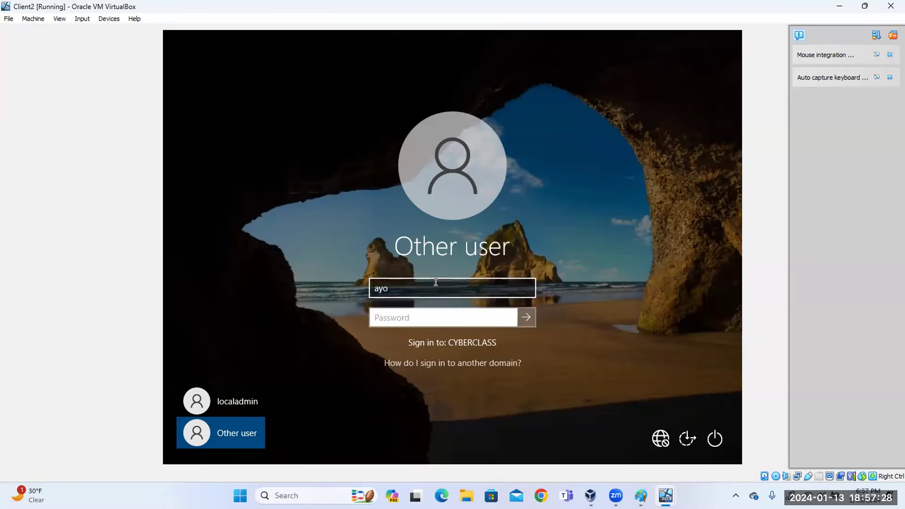
pyautogui.write('**********')
pyautogui.press('Return')
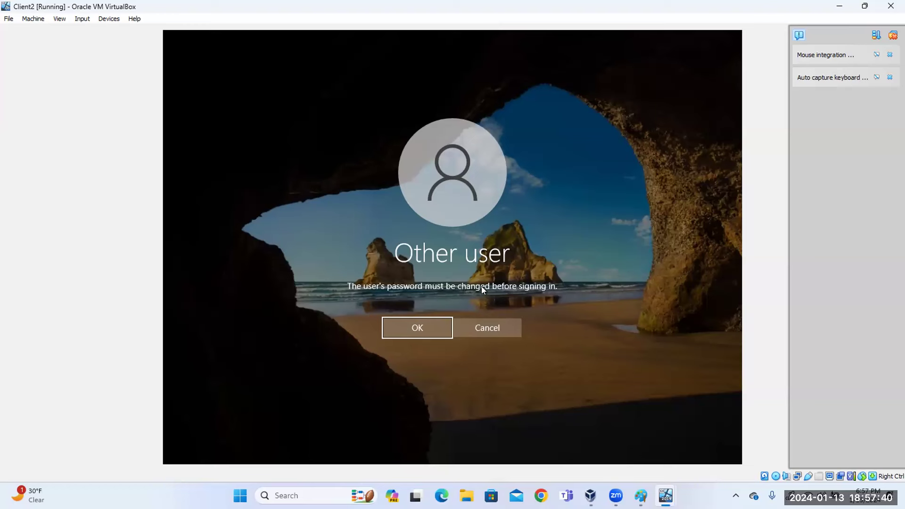
# Set and confirm a new password for the domain user on Client2, then continue signing in.
pyautogui.click(429, 327)
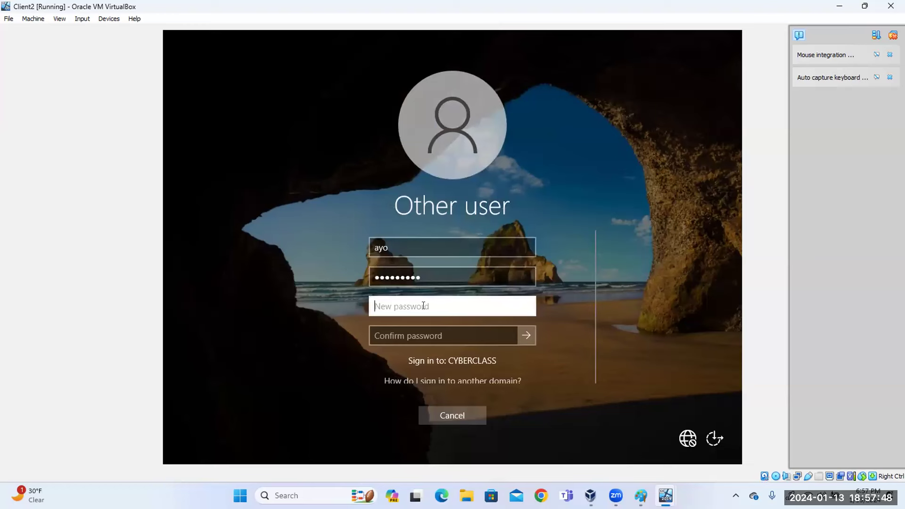
pyautogui.write('•••')
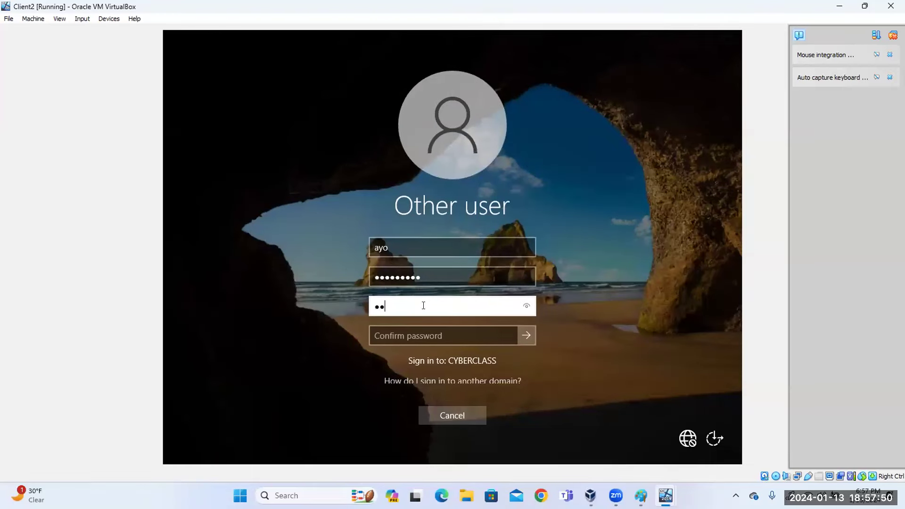
pyautogui.press('BackSpace')
pyautogui.press('BackSpace')
pyautogui.press('BackSpace')
pyautogui.write('•••••••••')
pyautogui.press('Tab')
pyautogui.write('•••••••••')
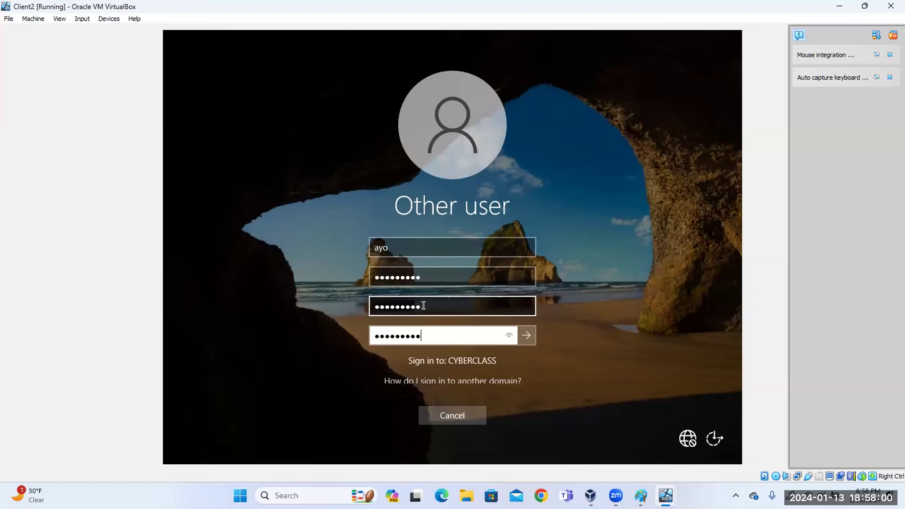
pyautogui.click(527, 336)
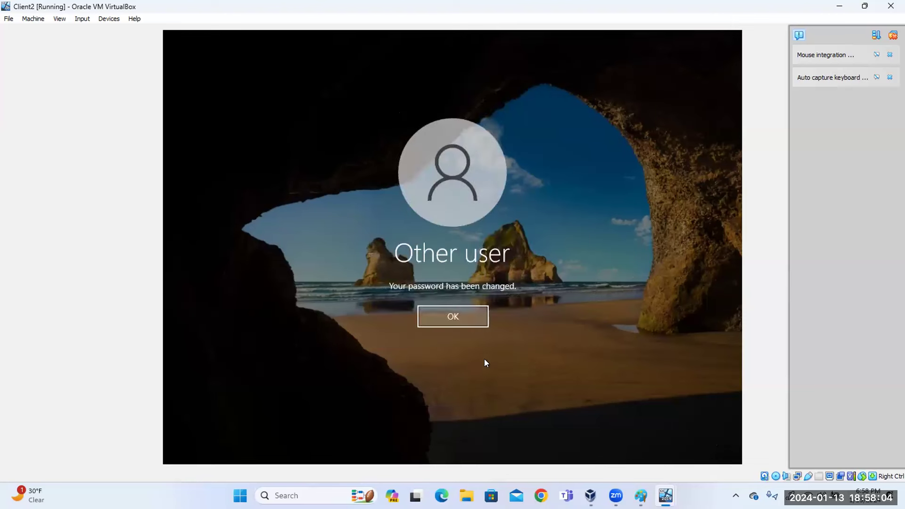
pyautogui.click(476, 313)
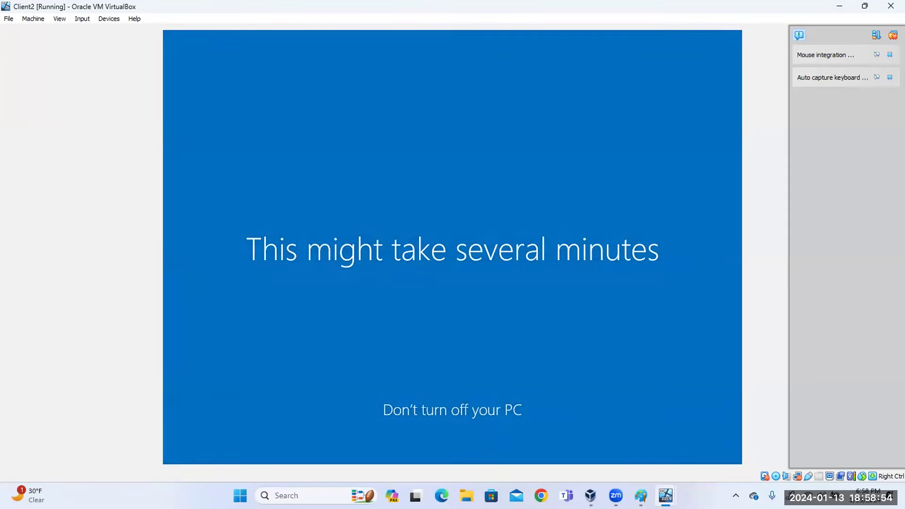
# Minimize Client2, bring up DomainController and send Ctrl-Alt-Del via Input > Keyboard.
pyautogui.click(852, 5)
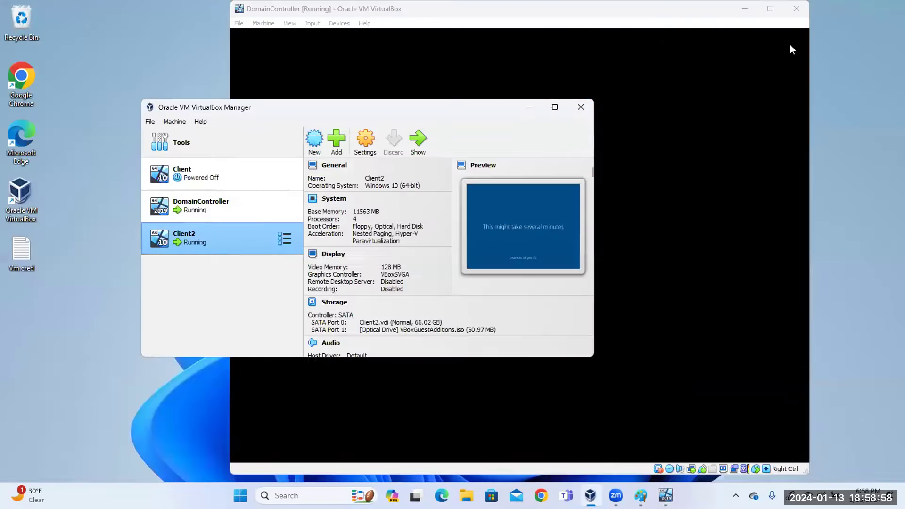
pyautogui.click(372, 66)
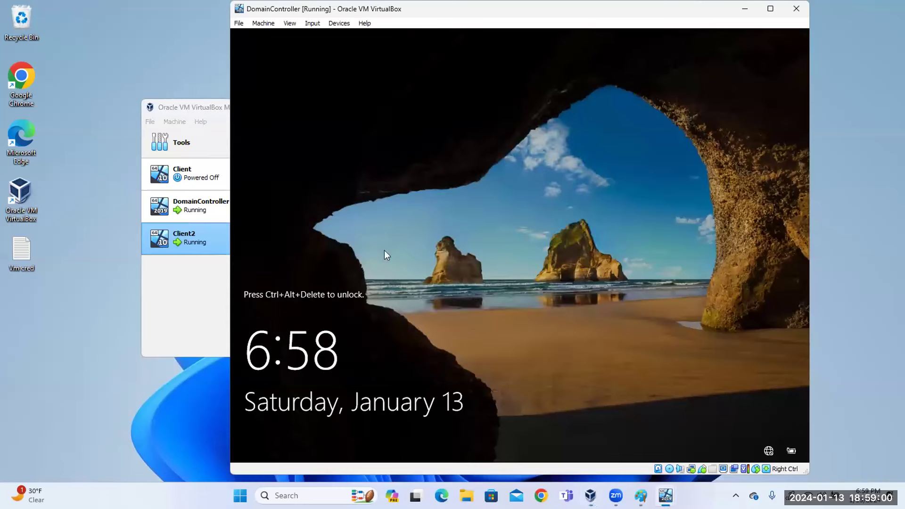
pyautogui.click(313, 25)
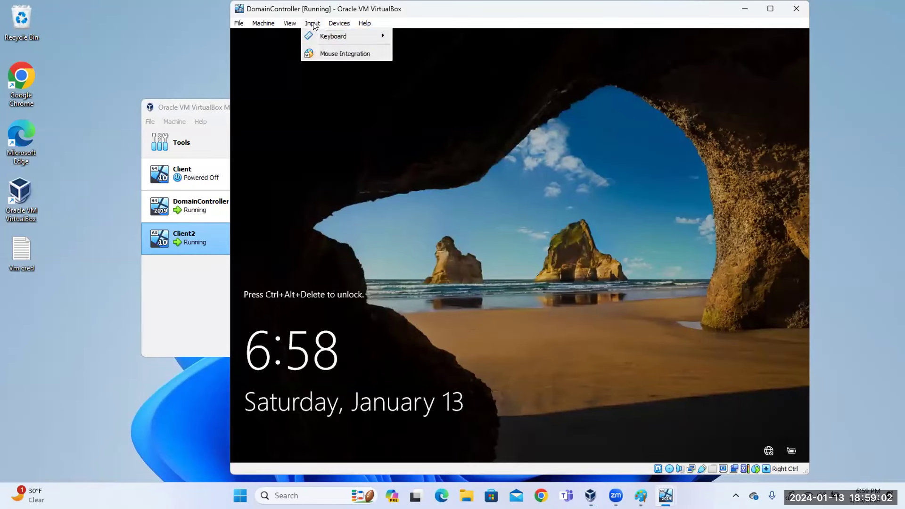
pyautogui.moveTo(328, 36)
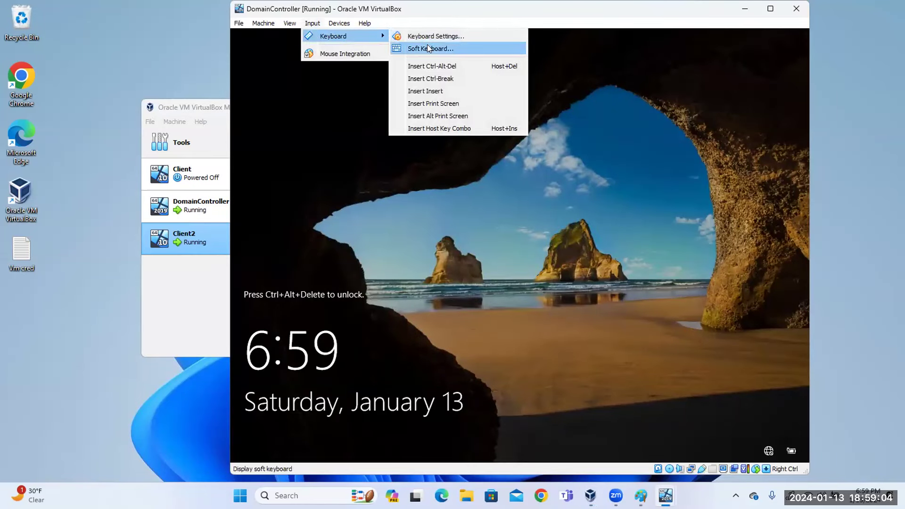
pyautogui.click(439, 66)
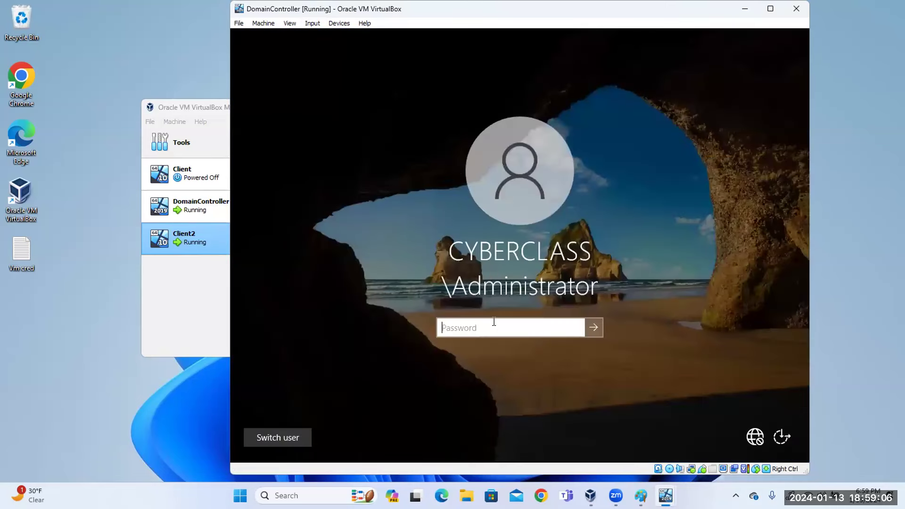
# Sign in as the CYBERCLASS Administrator and maximize the DomainController window.
pyautogui.write('••••••••')
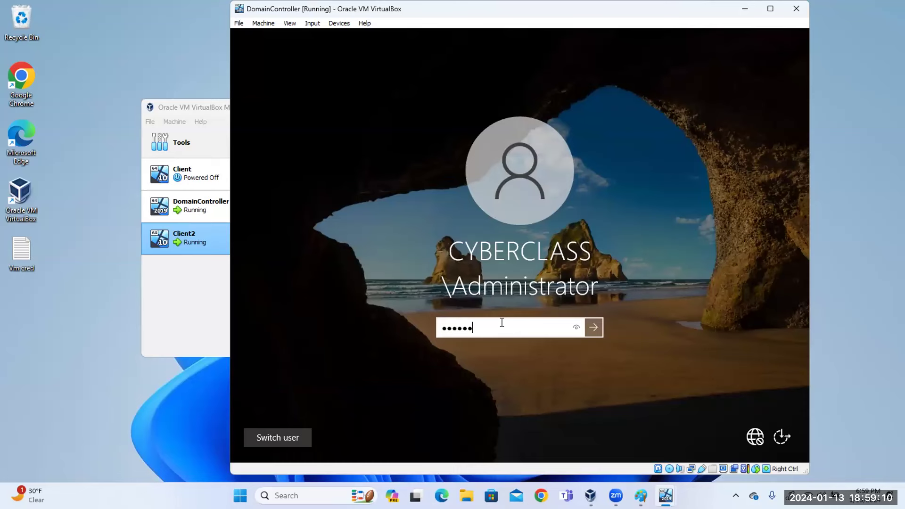
pyautogui.write('•')
pyautogui.press('Return')
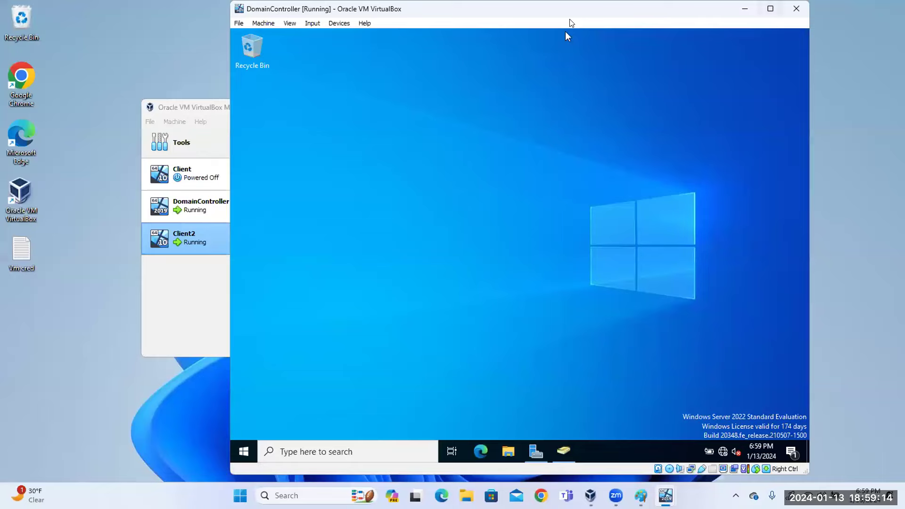
pyautogui.click(771, 9)
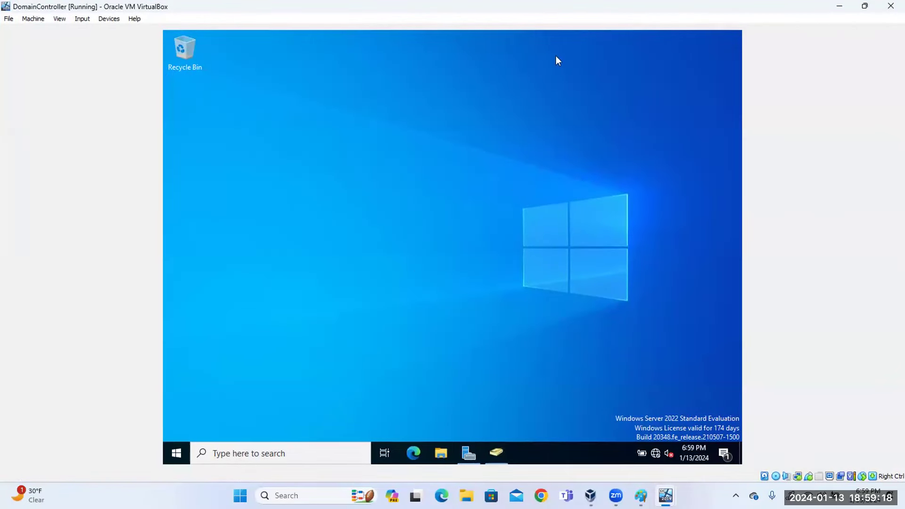
# Launch Server Manager and open Active Directory Users and Computers from Tools.
pyautogui.click(179, 452)
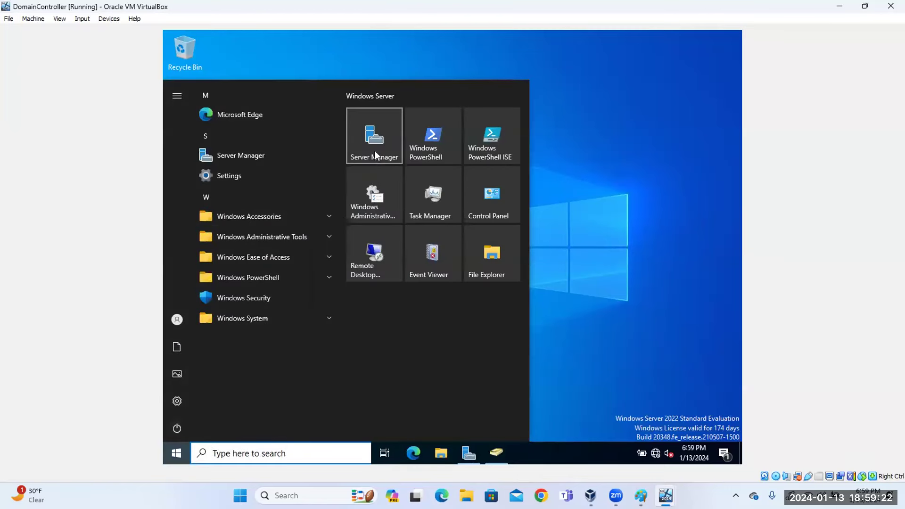
pyautogui.click(375, 151)
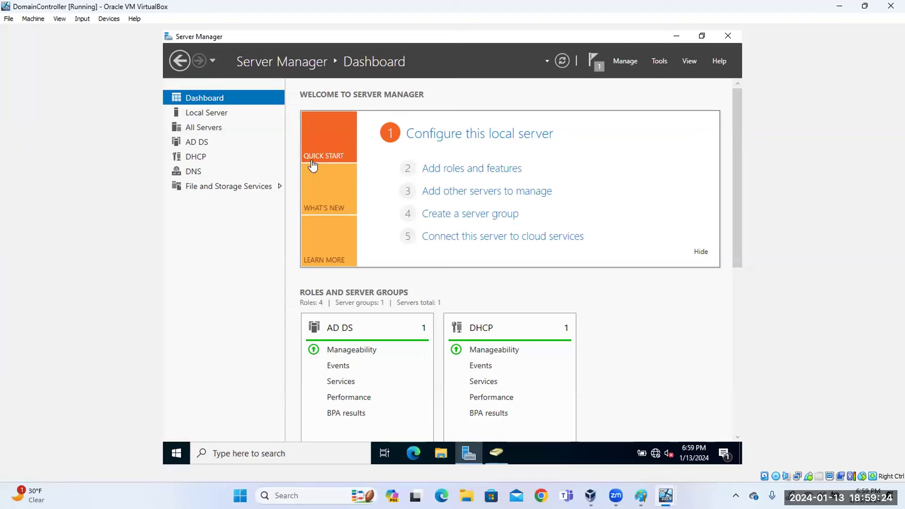
pyautogui.click(660, 61)
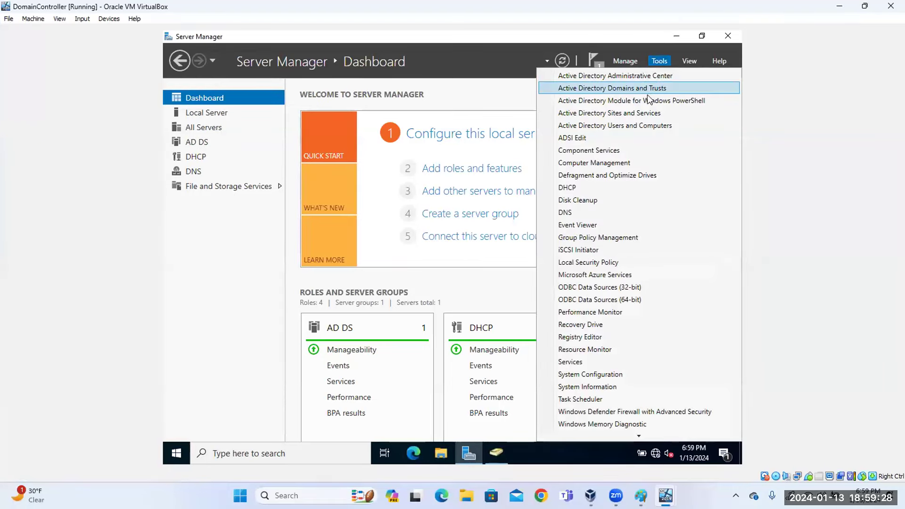
pyautogui.click(604, 131)
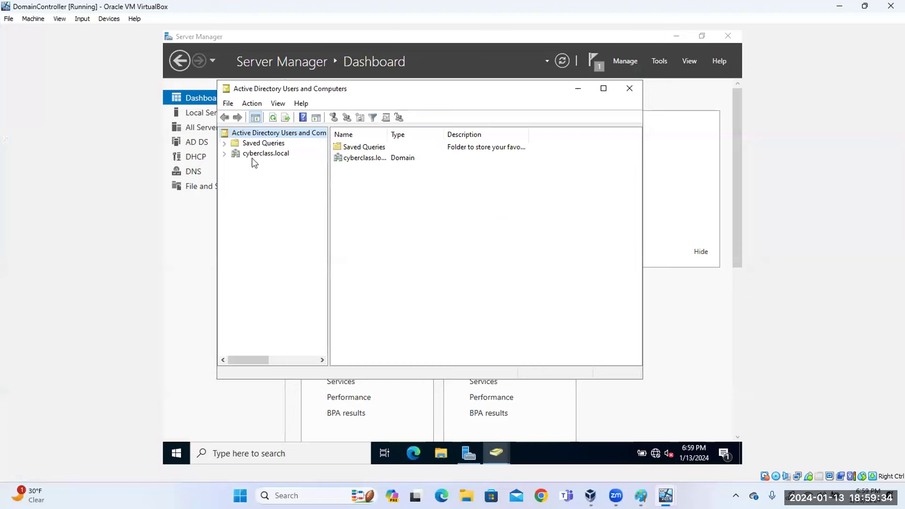
# Open cyberclass.local's Builtin container, maximize the console, and widen the Type and Description columns.
pyautogui.click(234, 156)
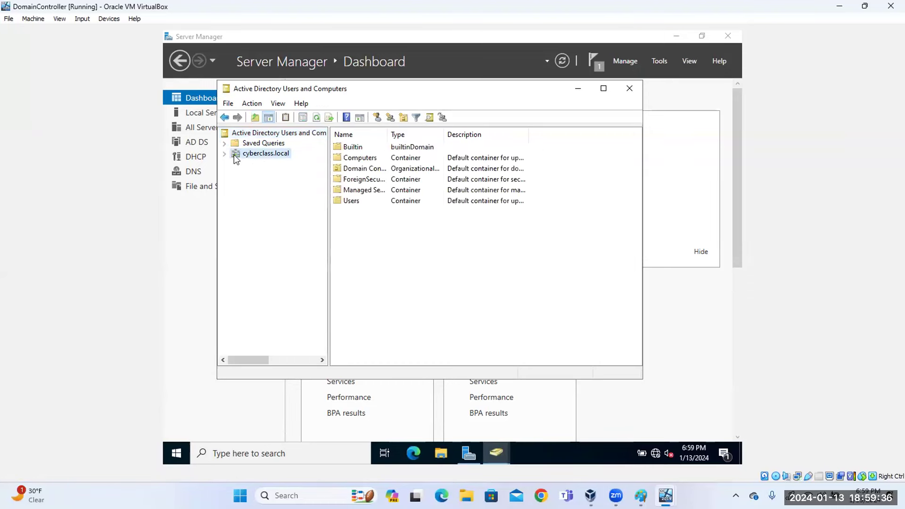
pyautogui.doubleClick(355, 149)
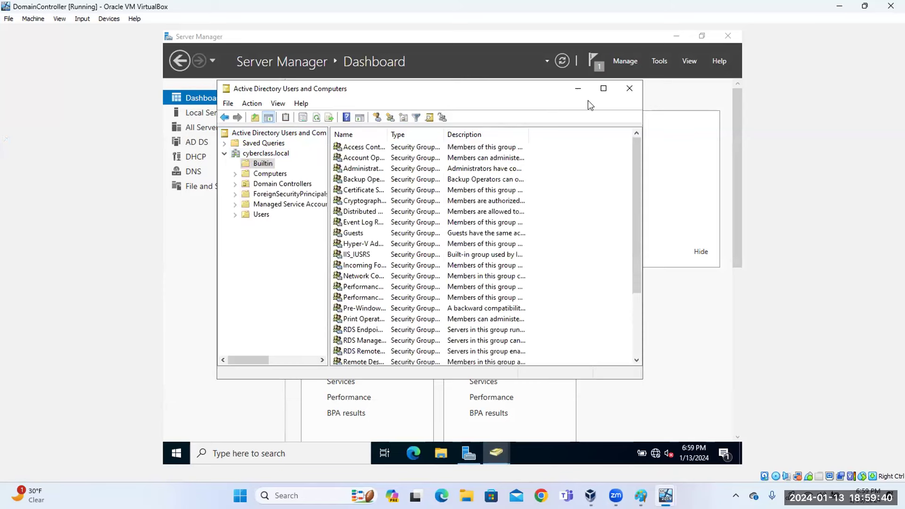
pyautogui.click(605, 89)
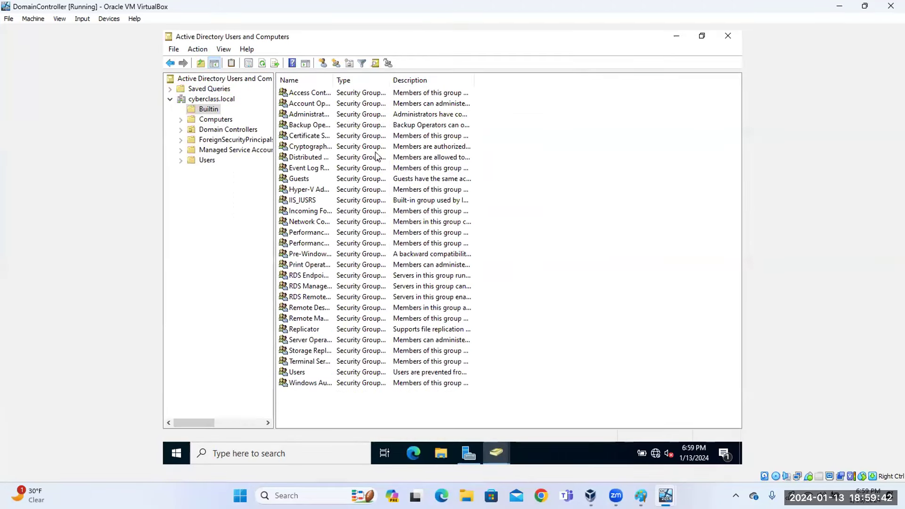
pyautogui.moveTo(390, 81); pyautogui.dragTo(387, 82)
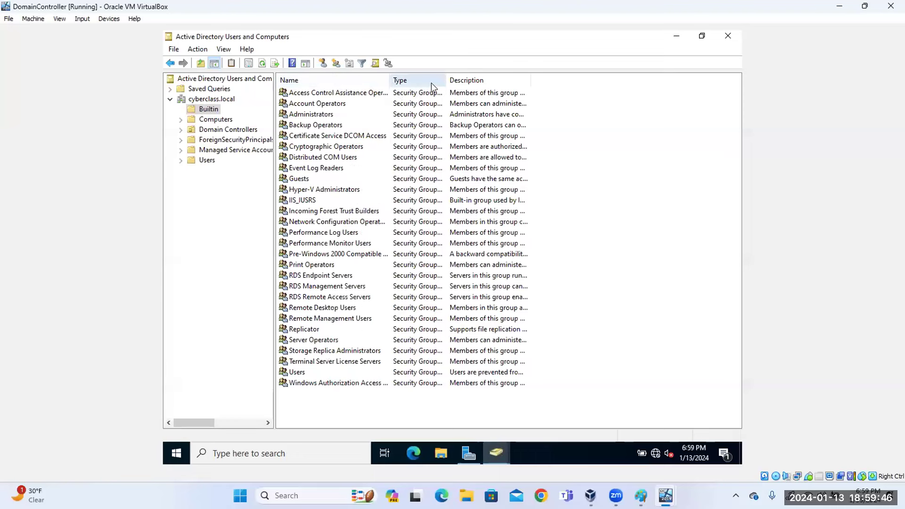
pyautogui.moveTo(445, 79); pyautogui.dragTo(553, 95)
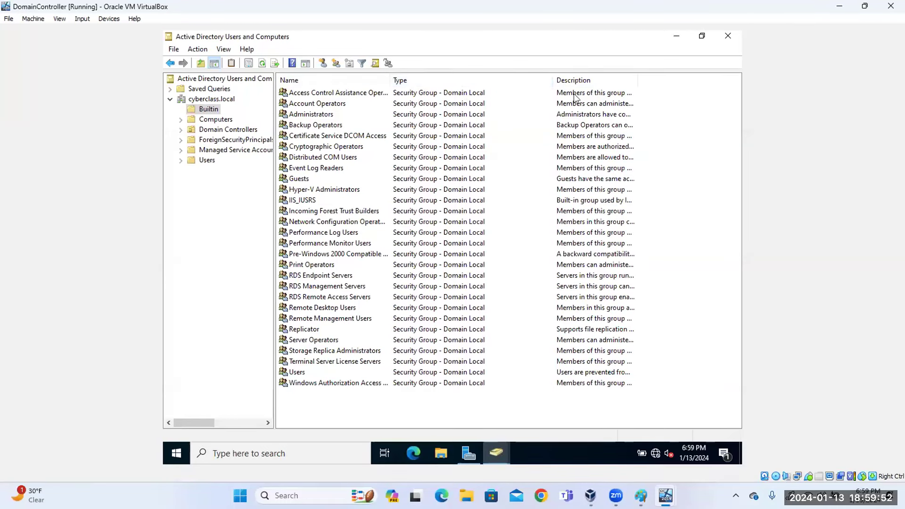
pyautogui.moveTo(637, 76); pyautogui.dragTo(717, 76)
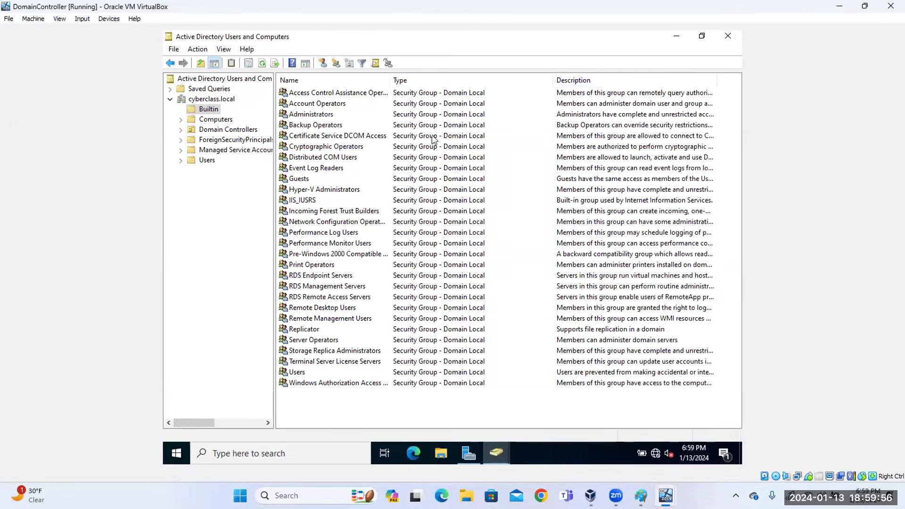
pyautogui.moveTo(552, 80); pyautogui.dragTo(512, 85)
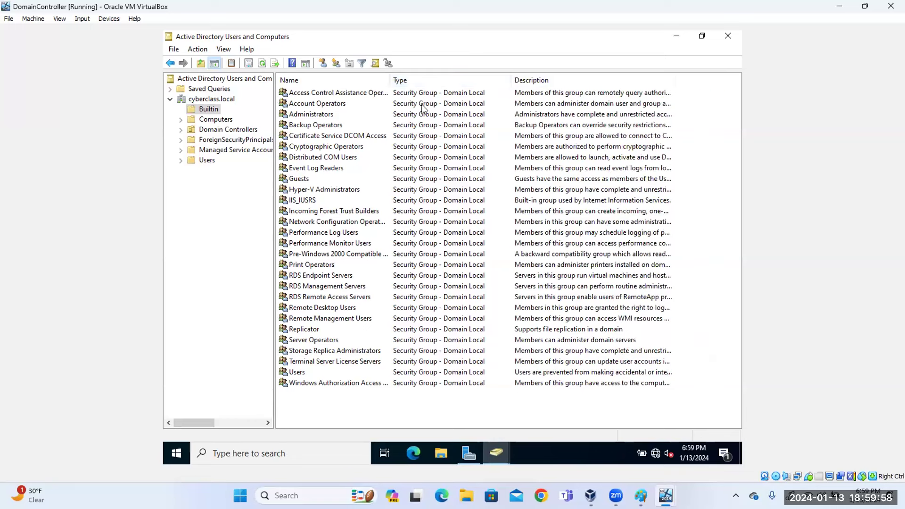
# Copy the Administrators group's description into its Notes box.
pyautogui.doubleClick(324, 116)
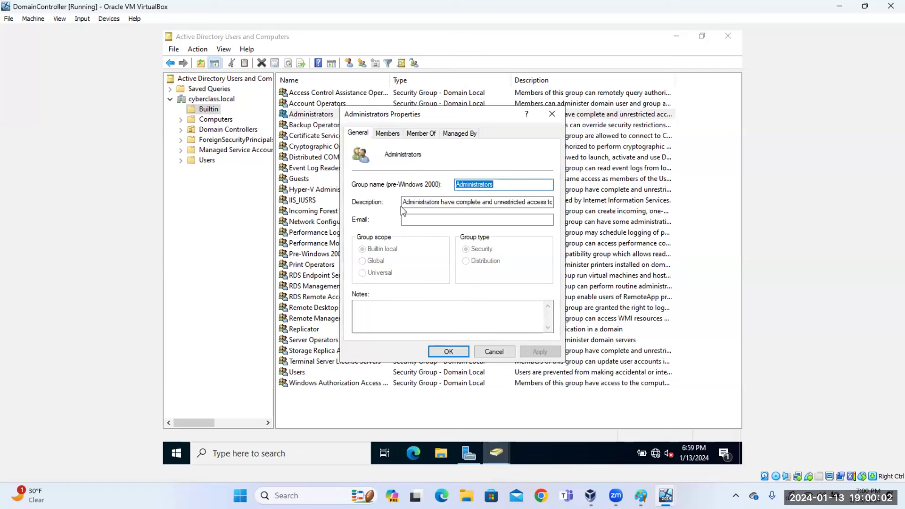
pyautogui.click(420, 202)
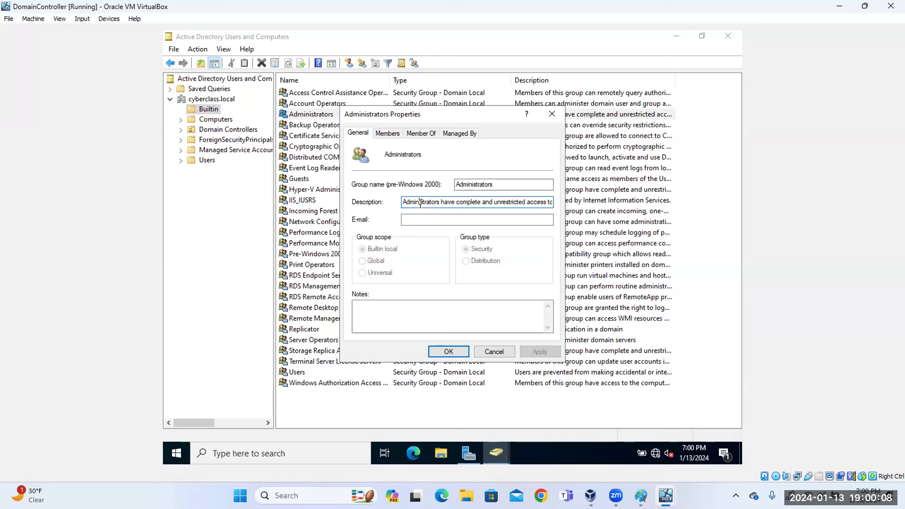
pyautogui.hotkey('ctrl', 'a')
pyautogui.hotkey('ctrl', 'c')
pyautogui.click(395, 320)
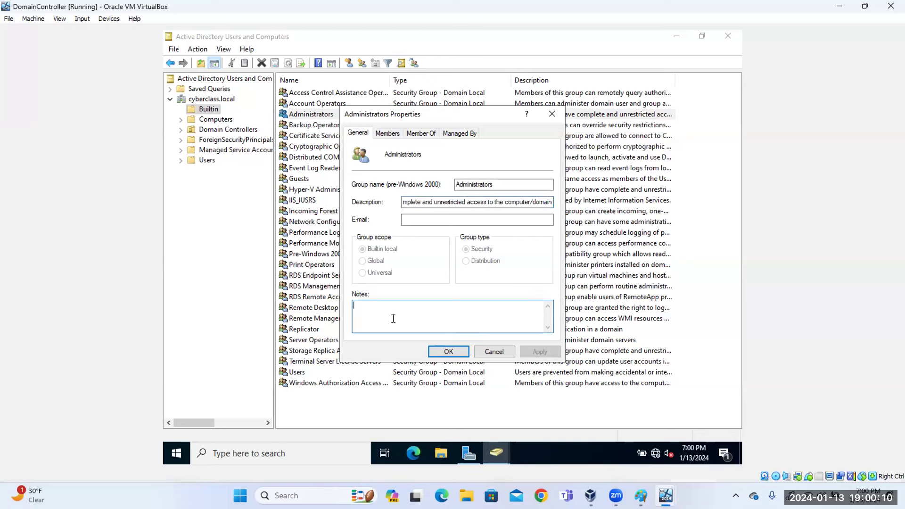
pyautogui.hotkey('ctrl', 'v')
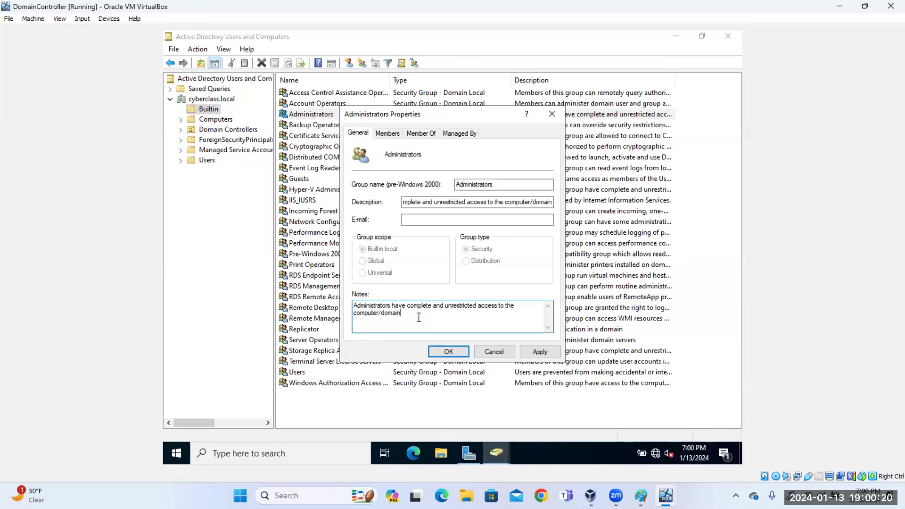
pyautogui.moveTo(405, 314); pyautogui.dragTo(378, 313)
pyautogui.click(413, 314)
pyautogui.moveTo(413, 314); pyautogui.dragTo(355, 307)
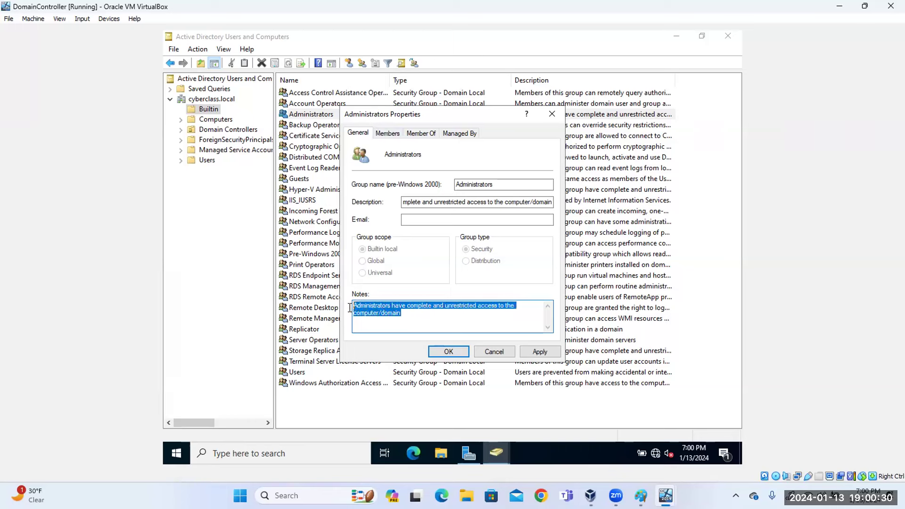
# Add the demo user account to the Administrators members and save the group.
pyautogui.click(394, 135)
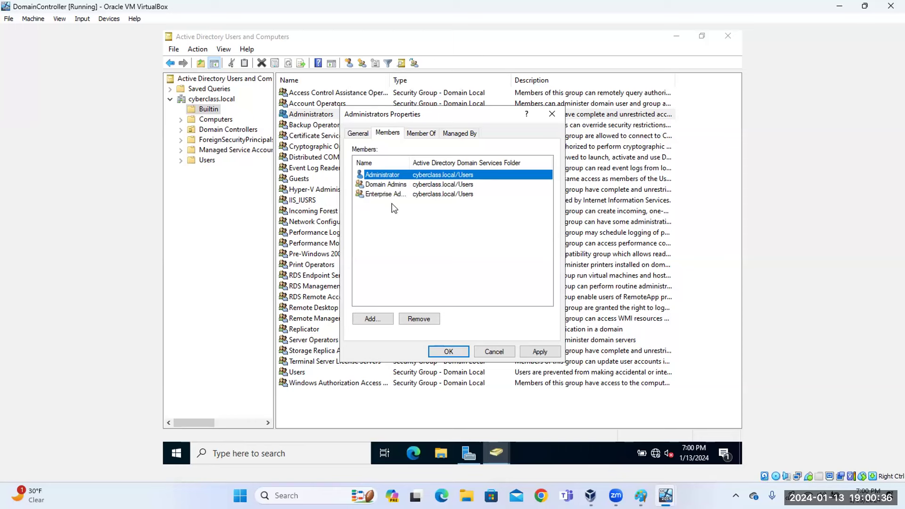
pyautogui.click(378, 319)
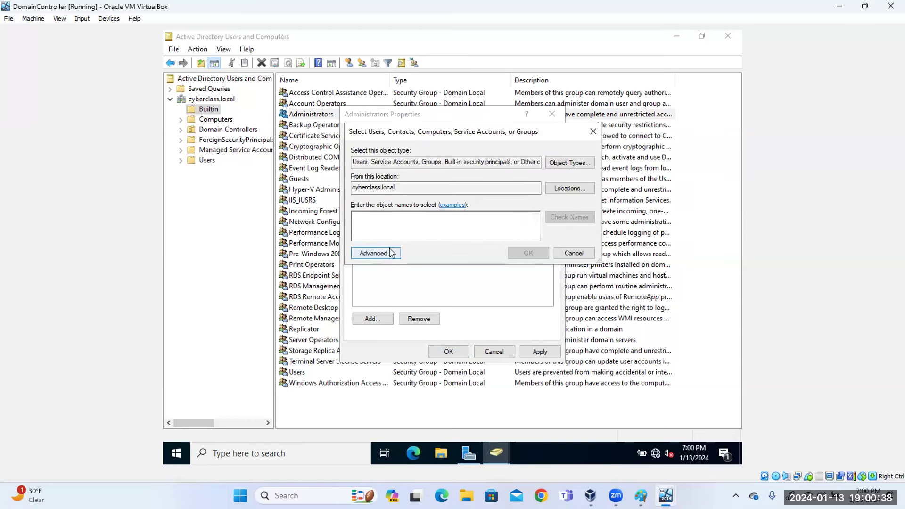
pyautogui.write('a')
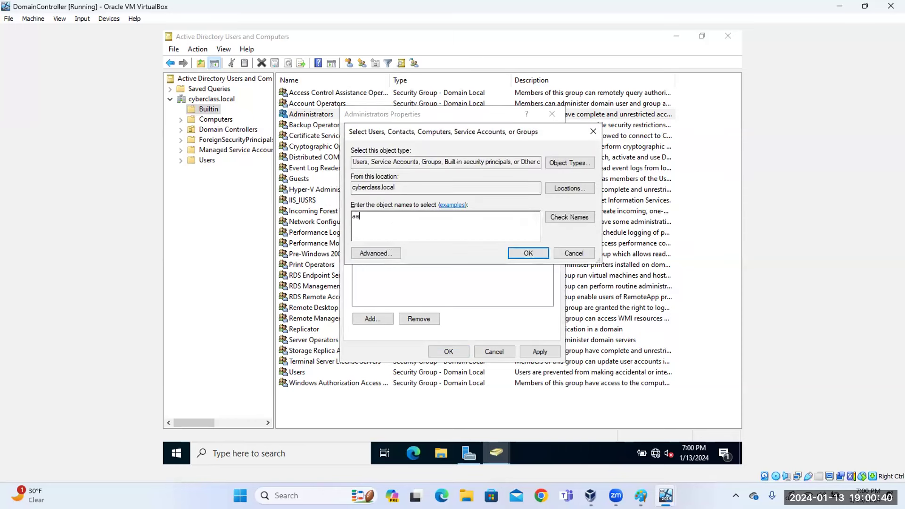
pyautogui.write('yo')
pyautogui.click(570, 218)
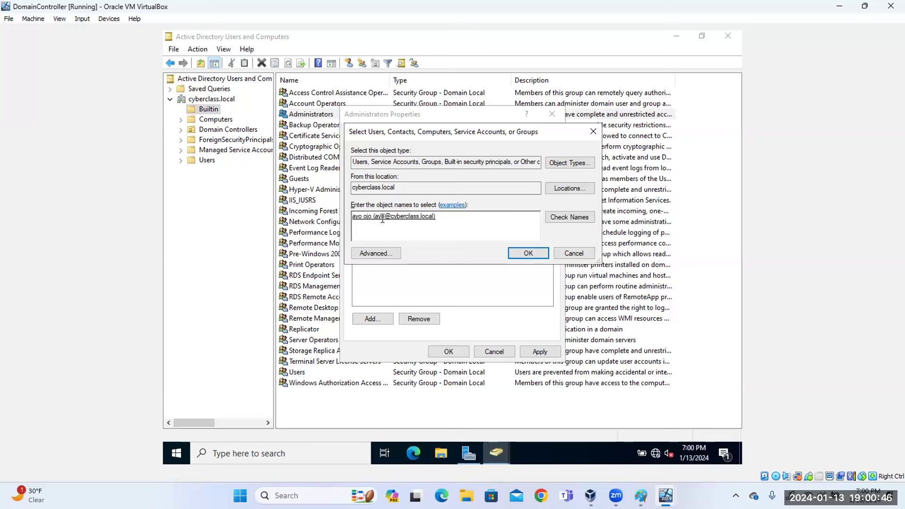
pyautogui.click(527, 257)
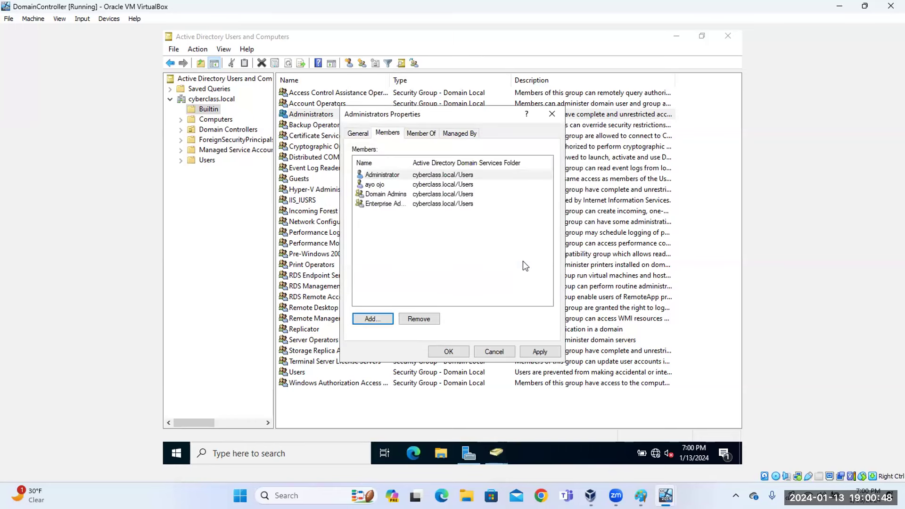
pyautogui.click(448, 352)
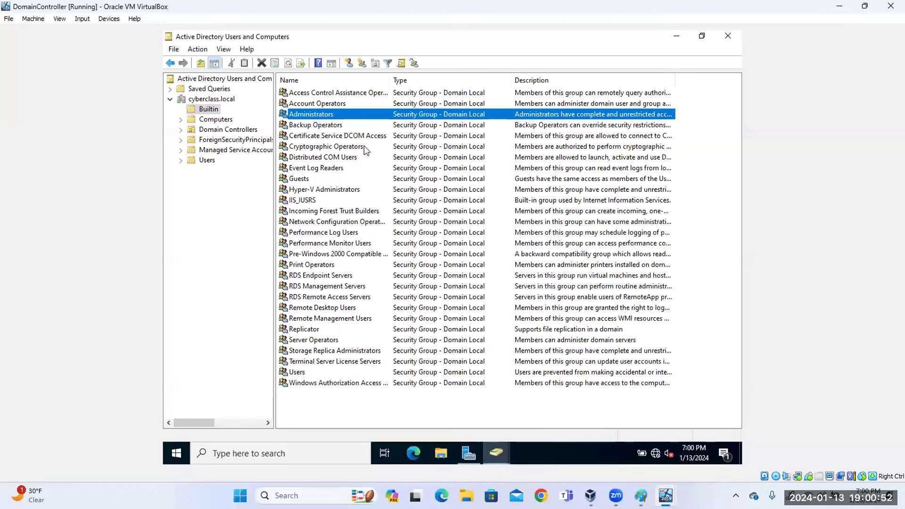
# Select the added user in the Administrators member list, then close without changes.
pyautogui.doubleClick(334, 114)
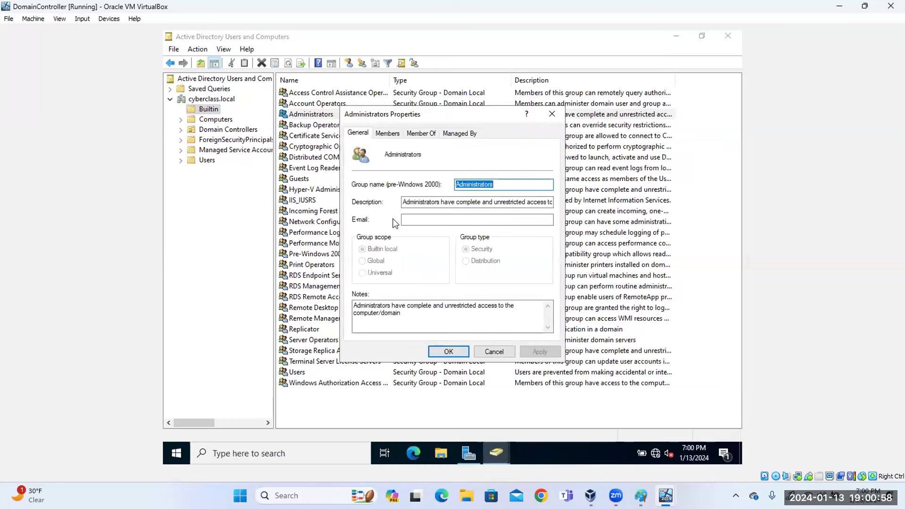
pyautogui.click(388, 133)
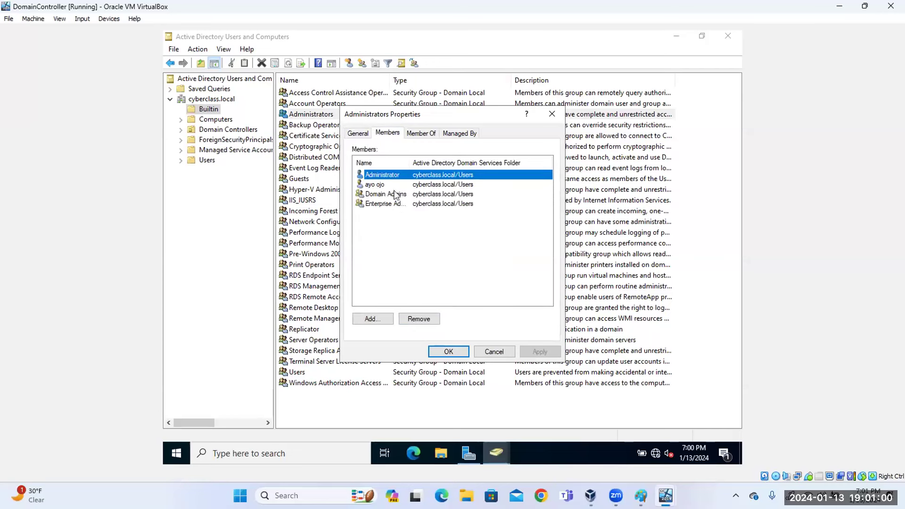
pyautogui.click(376, 186)
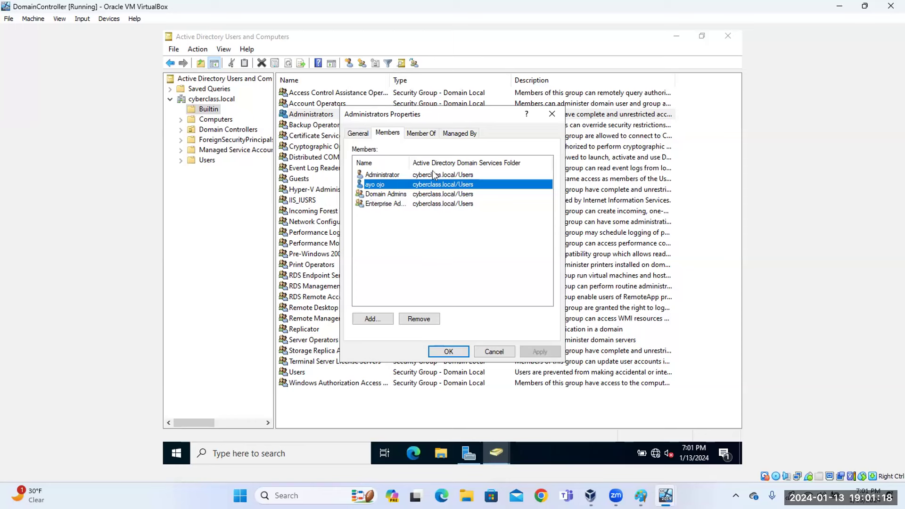
pyautogui.click(552, 117)
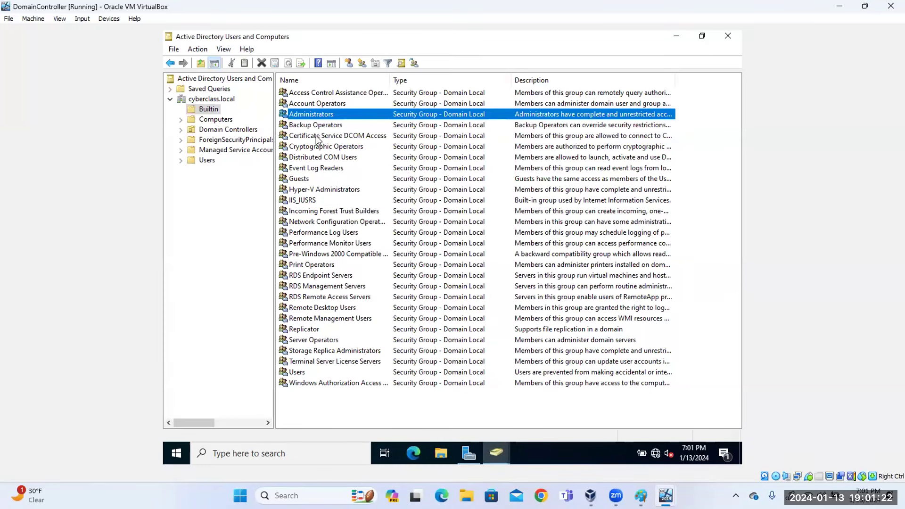
# Remove the added user from the Administrators members, confirm, apply and close.
pyautogui.doubleClick(329, 115)
pyautogui.click(387, 133)
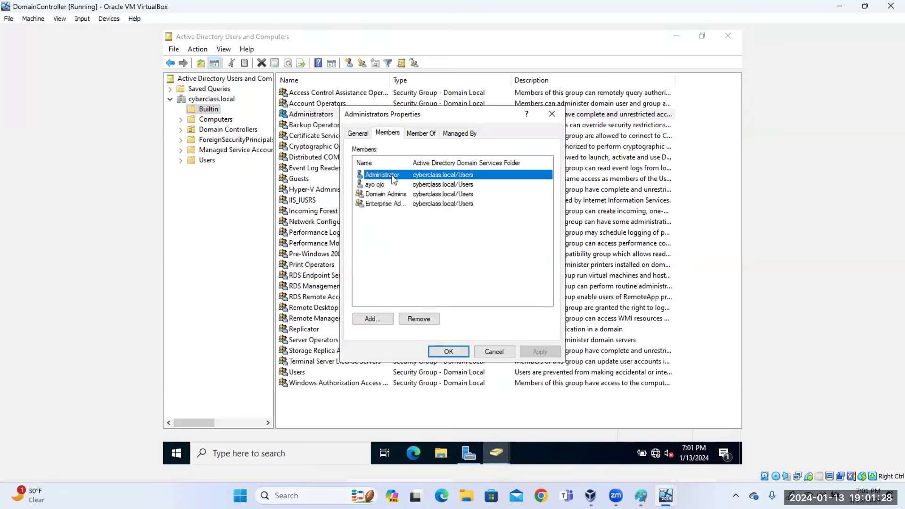
pyautogui.click(379, 187)
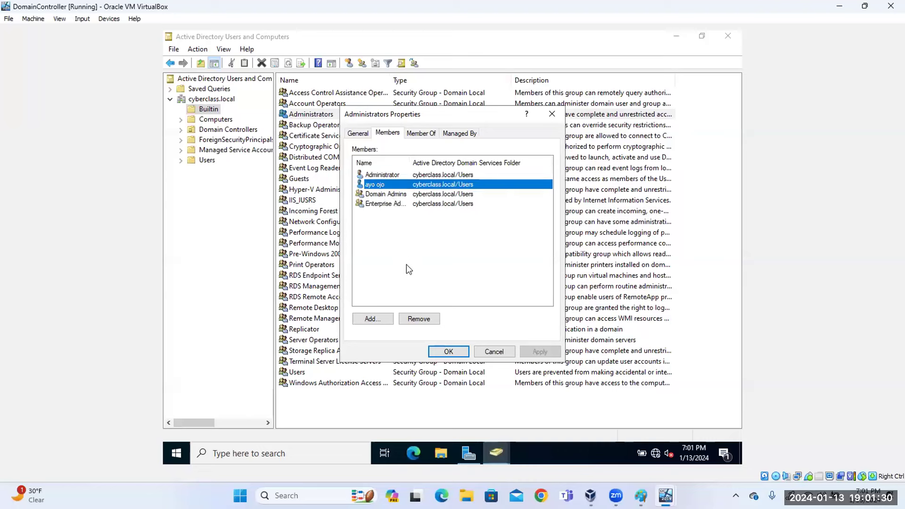
pyautogui.click(417, 321)
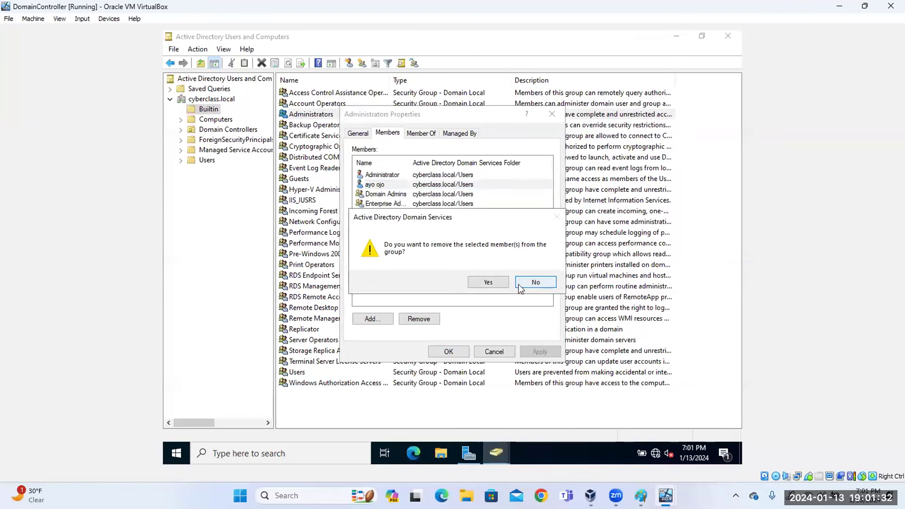
pyautogui.click(493, 283)
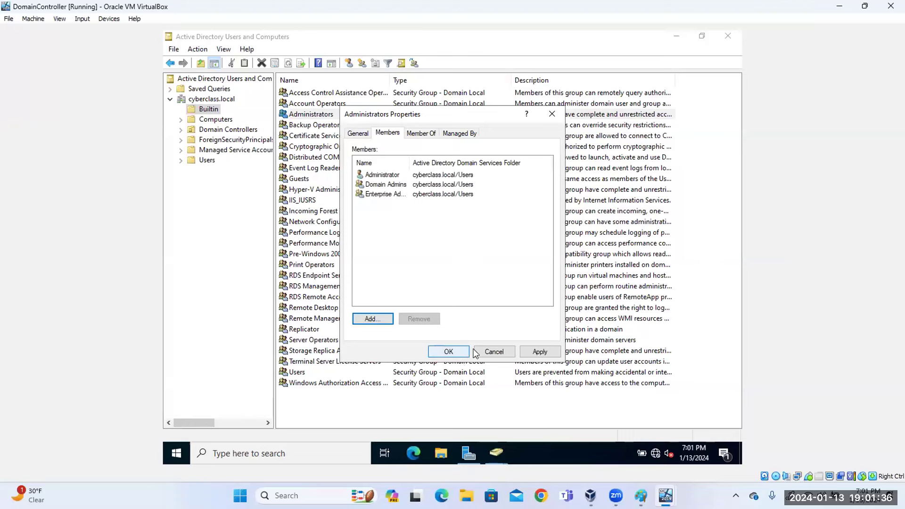
pyautogui.click(538, 353)
pyautogui.click(449, 351)
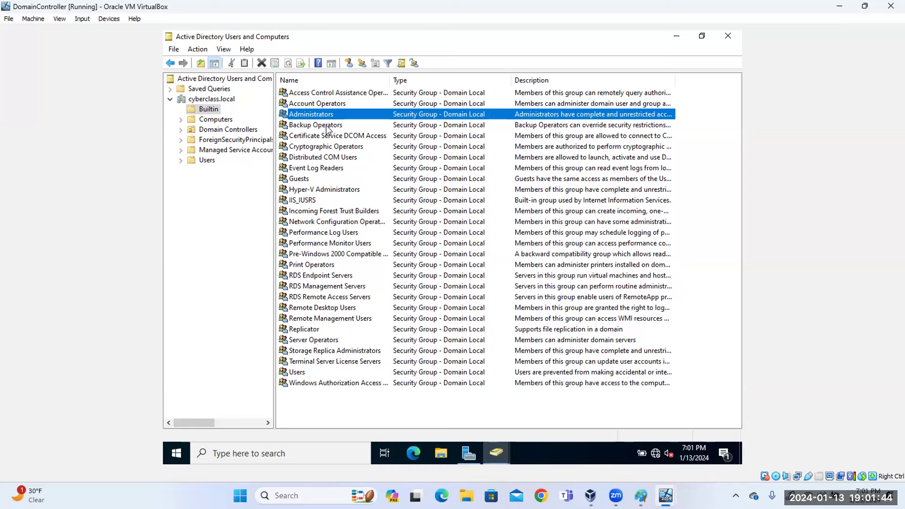
# Copy the Backup Operators group's description into its Notes box.
pyautogui.doubleClick(329, 125)
pyautogui.click(414, 204)
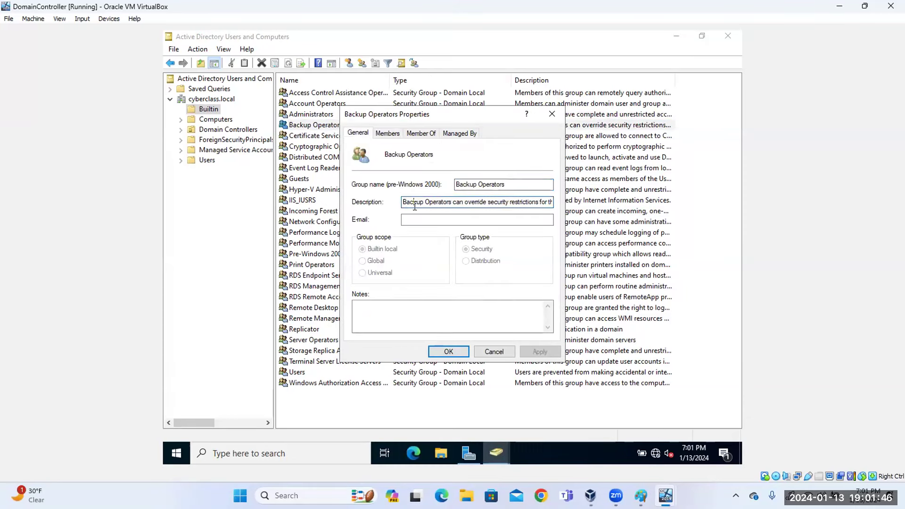
pyautogui.hotkey('ctrl', 'a')
pyautogui.hotkey('ctrl', 'c')
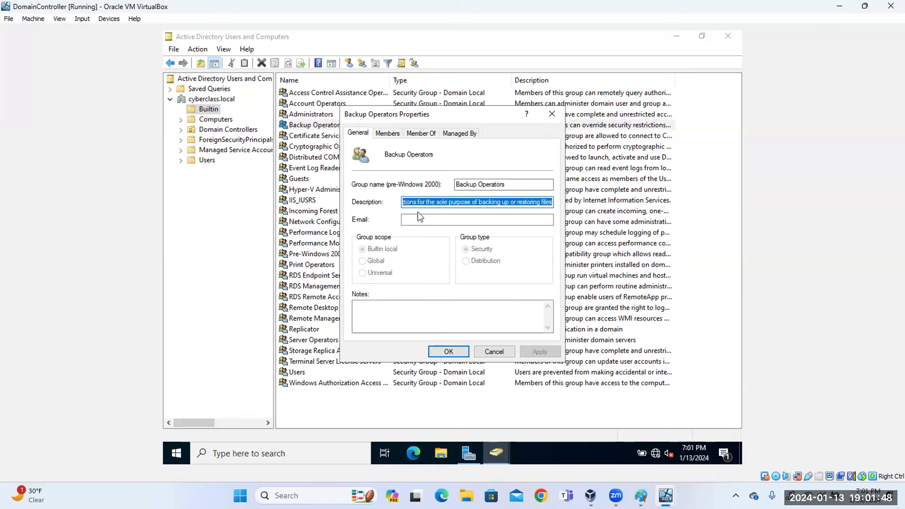
pyautogui.click(425, 311)
pyautogui.hotkey('ctrl', 'v')
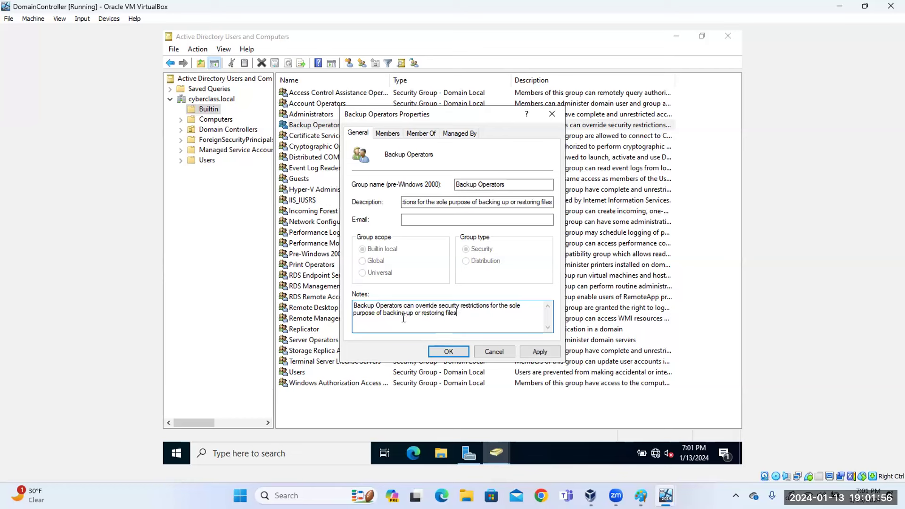
pyautogui.moveTo(463, 315); pyautogui.dragTo(384, 311)
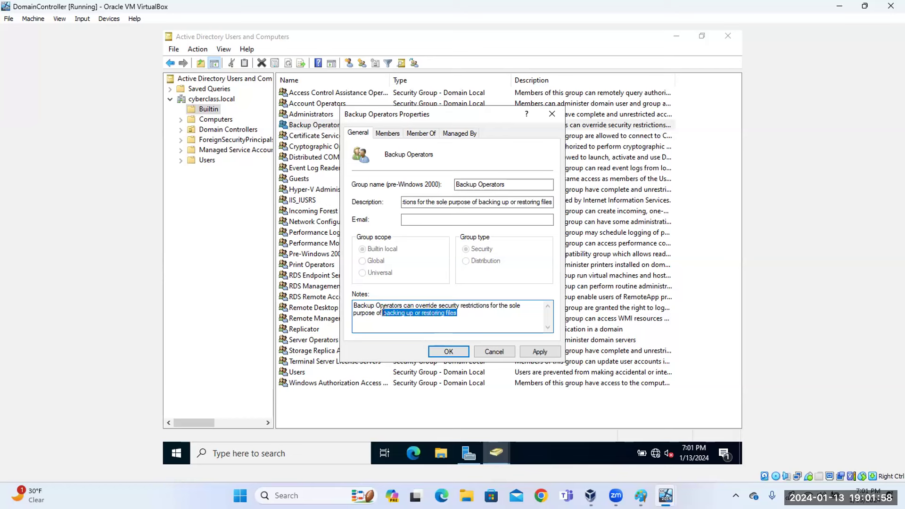
# Add the domain user to the Backup Operators members and close the properties.
pyautogui.click(388, 133)
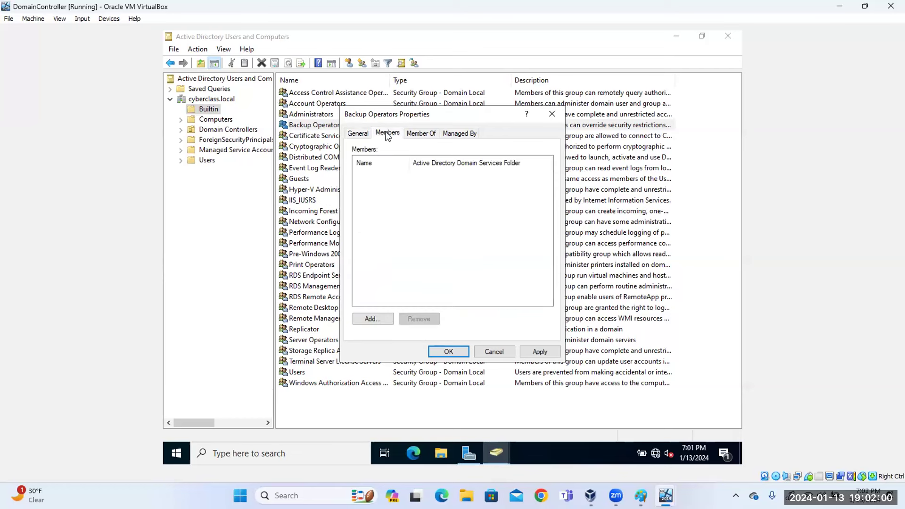
pyautogui.click(372, 320)
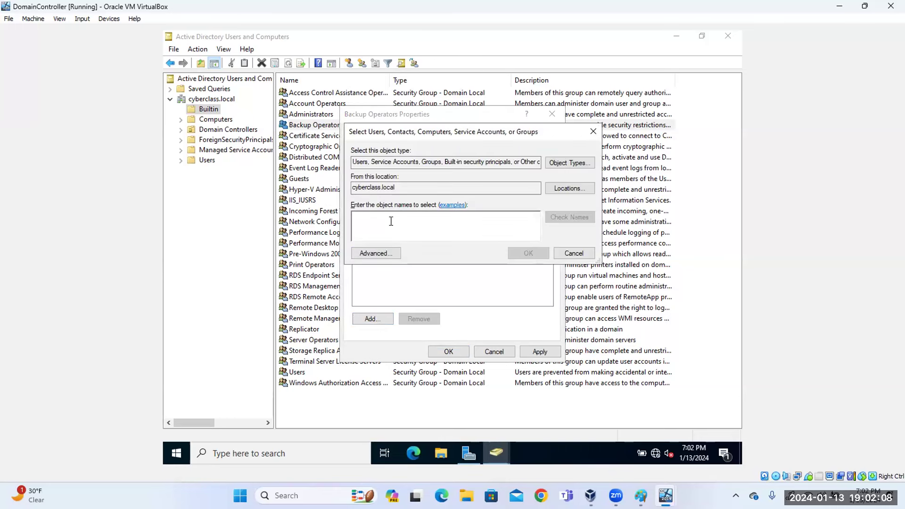
pyautogui.write('ay')
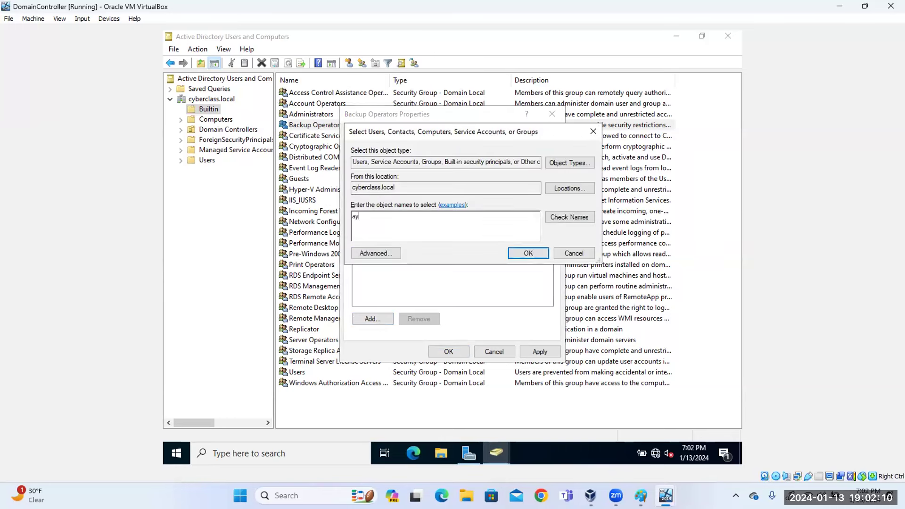
pyautogui.write('o')
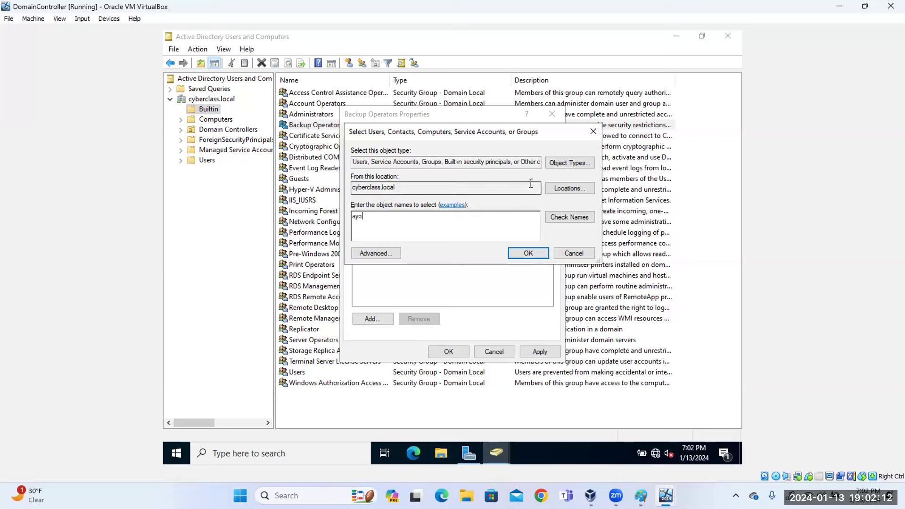
pyautogui.click(564, 218)
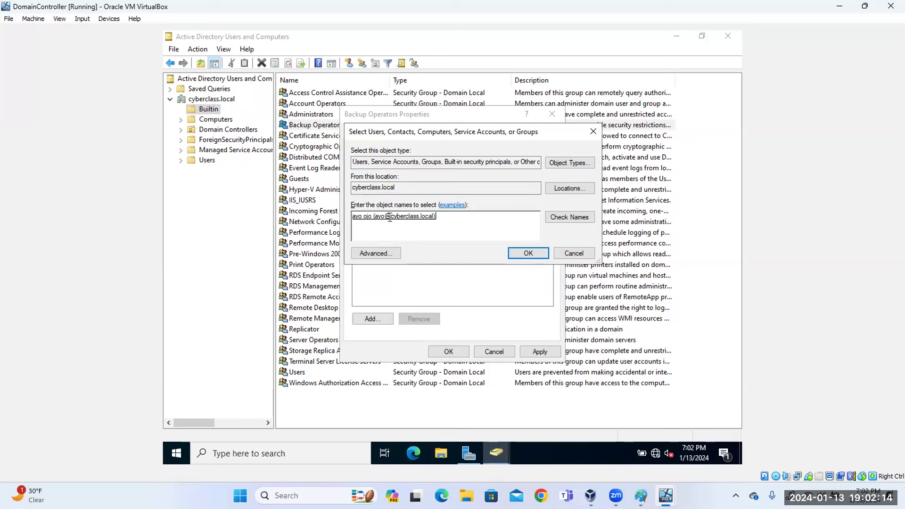
pyautogui.click(529, 254)
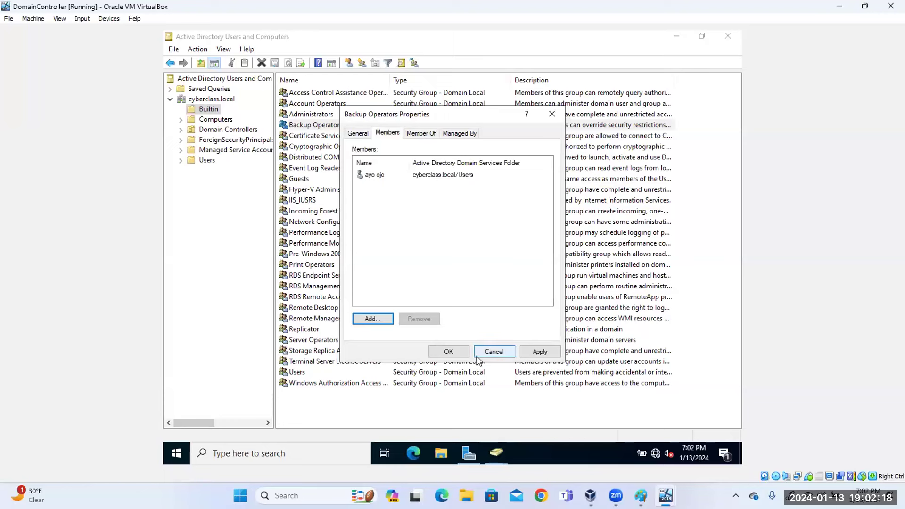
pyautogui.click(448, 353)
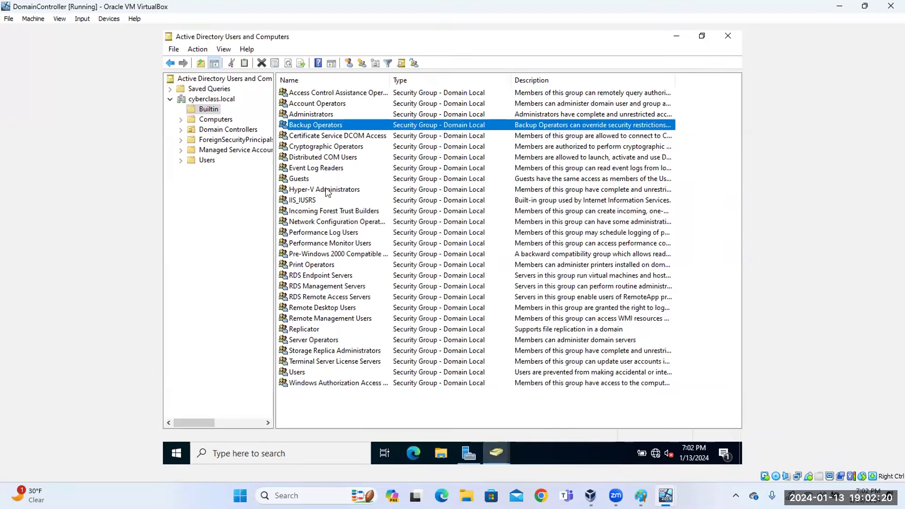
# Paste the Event Log Readers description into its Notes, close it, then select Guests and Performance Log Users.
pyautogui.doubleClick(315, 170)
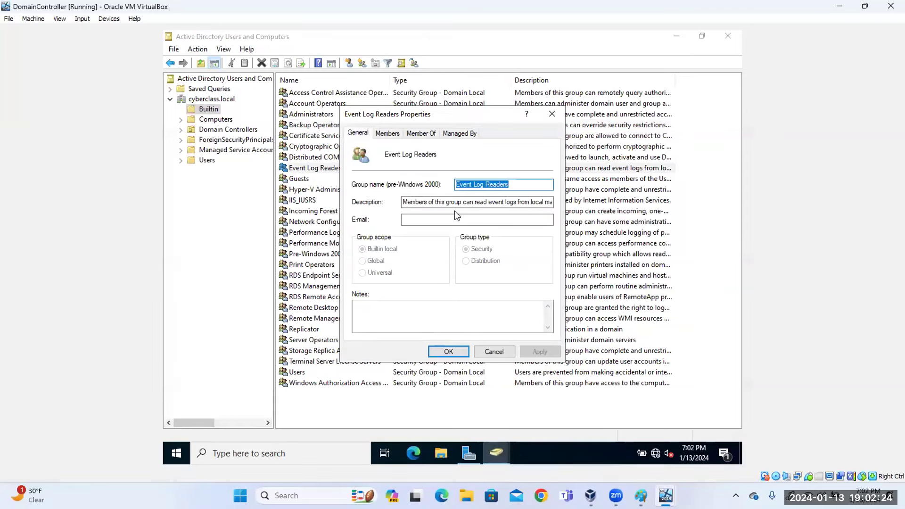
pyautogui.click(453, 203)
pyautogui.hotkey('ctrl', 'a')
pyautogui.hotkey('ctrl', 'c')
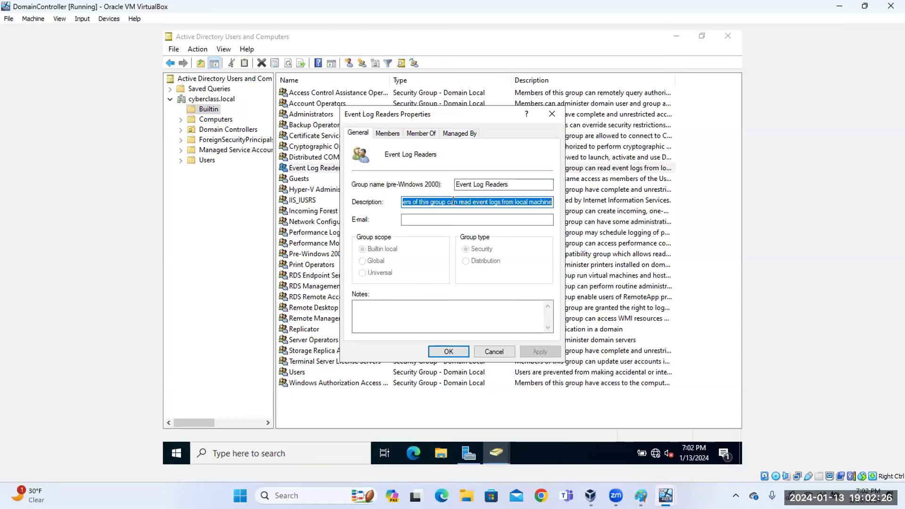
pyautogui.click(442, 313)
pyautogui.hotkey('ctrl', 'v')
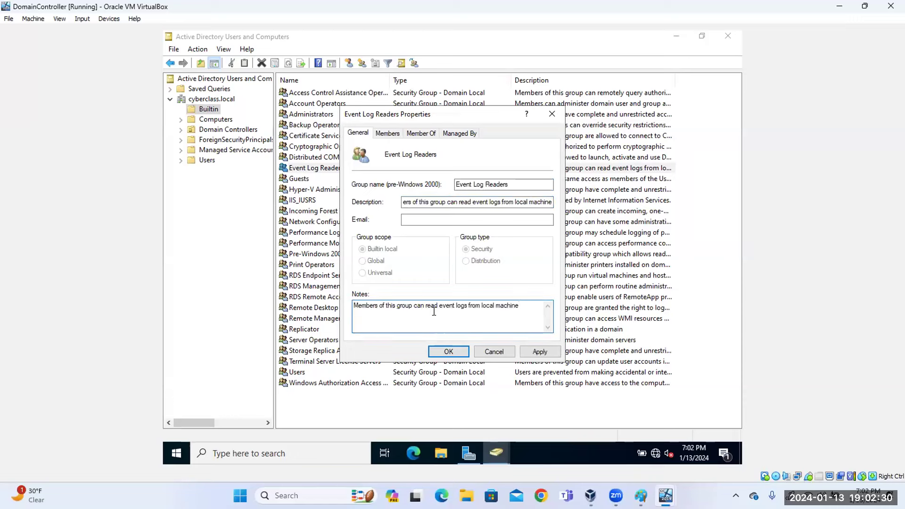
pyautogui.click(555, 119)
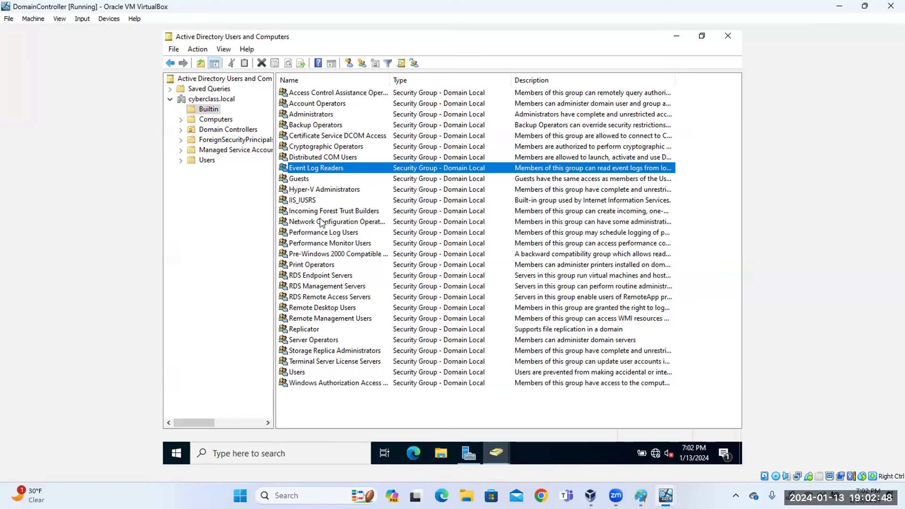
pyautogui.click(308, 181)
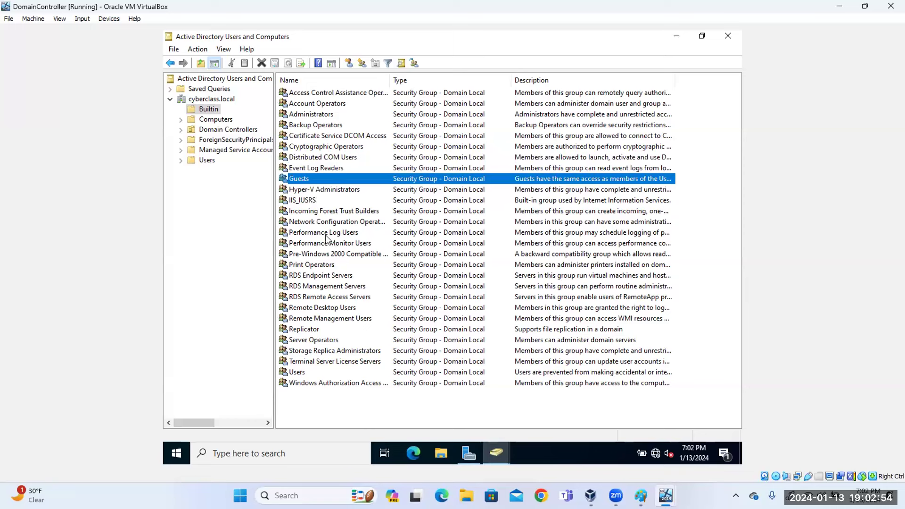
pyautogui.click(331, 233)
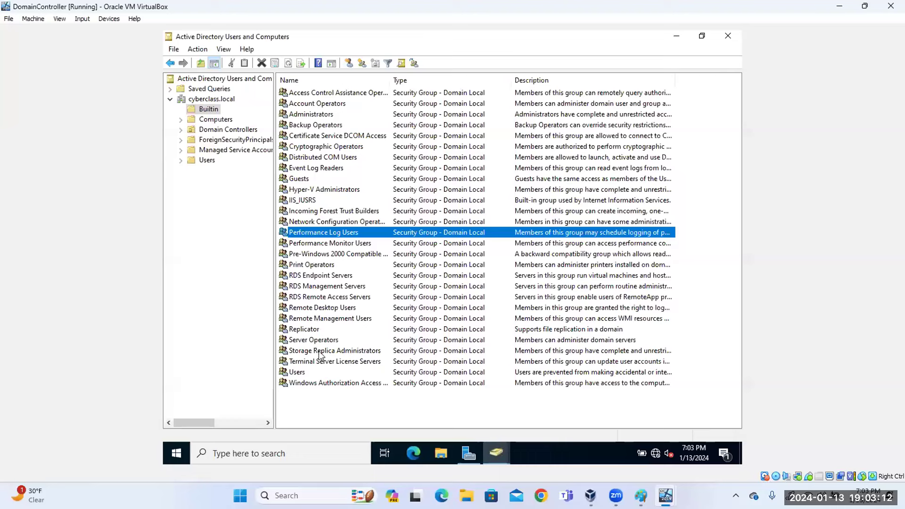
# Paste the Users group's description into its Notes, close with Escape, and select Administrators.
pyautogui.doubleClick(297, 372)
pyautogui.click(462, 203)
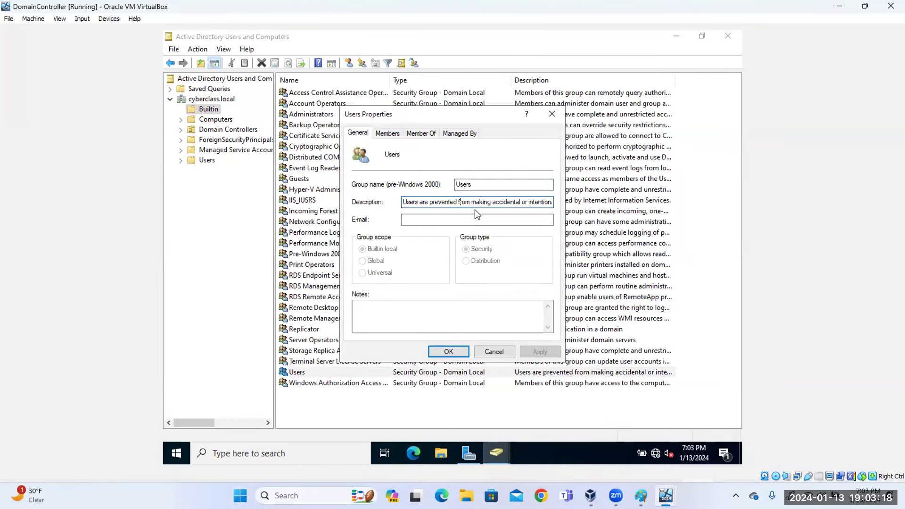
pyautogui.hotkey('ctrl', 'a')
pyautogui.hotkey('ctrl', 'c')
pyautogui.click(451, 307)
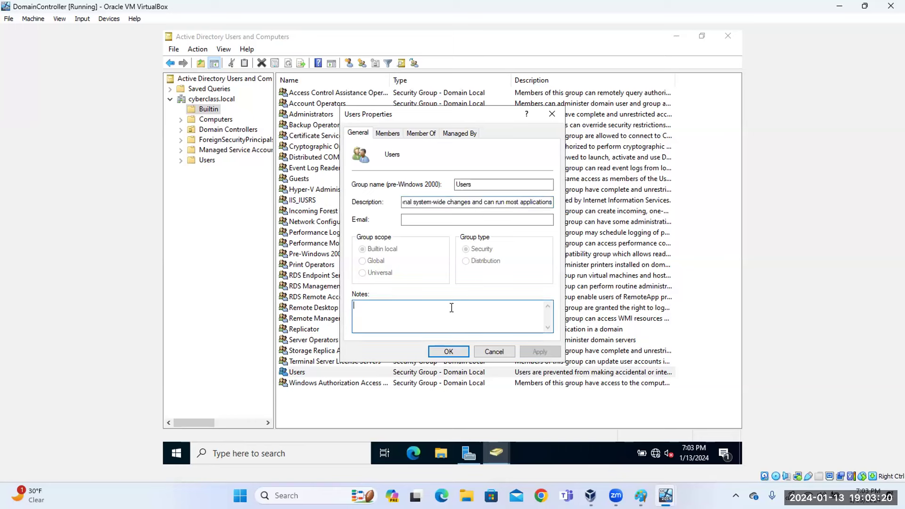
pyautogui.hotkey('ctrl', 'v')
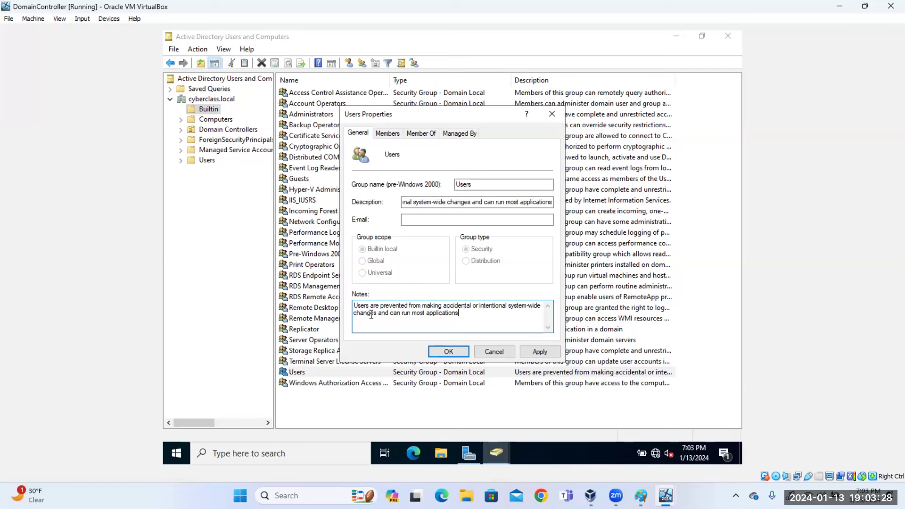
pyautogui.moveTo(460, 315); pyautogui.dragTo(414, 315)
pyautogui.moveTo(474, 305); pyautogui.dragTo(422, 307)
pyautogui.click(480, 319)
pyautogui.moveTo(510, 306); pyautogui.dragTo(542, 308)
pyautogui.press('Escape')
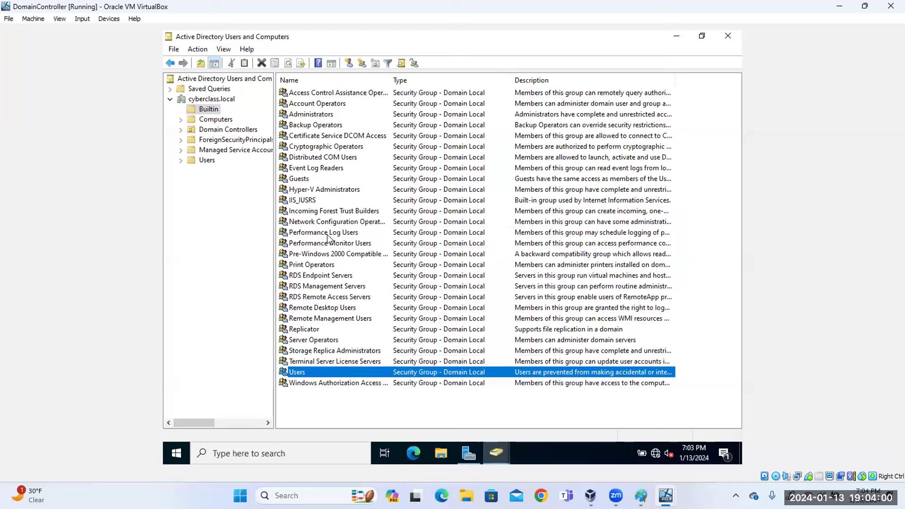
pyautogui.click(317, 115)
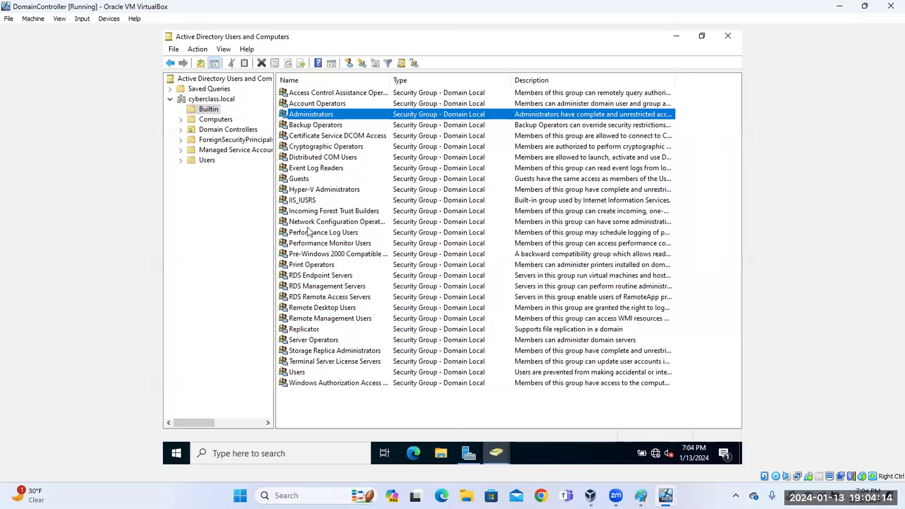
# View the Computers and Domain Controllers containers, widening the Name and Type columns.
pyautogui.click(223, 120)
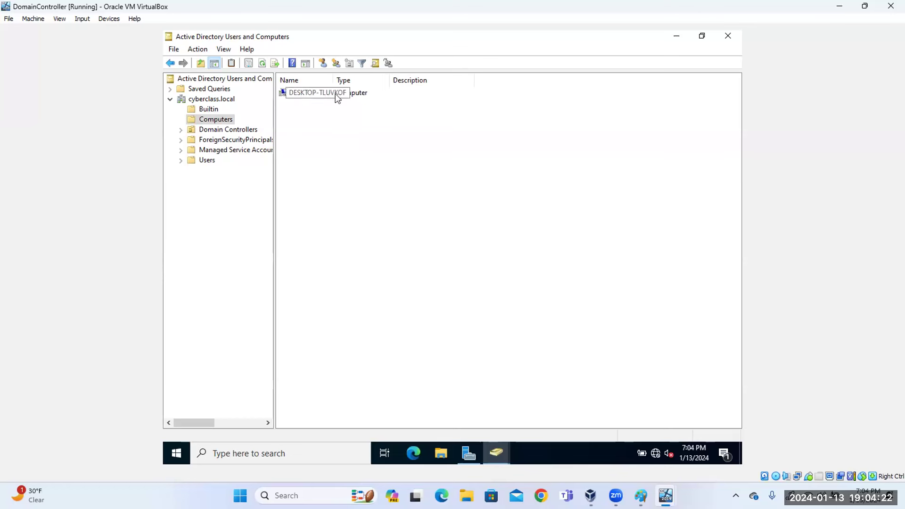
pyautogui.moveTo(335, 81); pyautogui.dragTo(382, 81)
pyautogui.moveTo(439, 80); pyautogui.dragTo(485, 80)
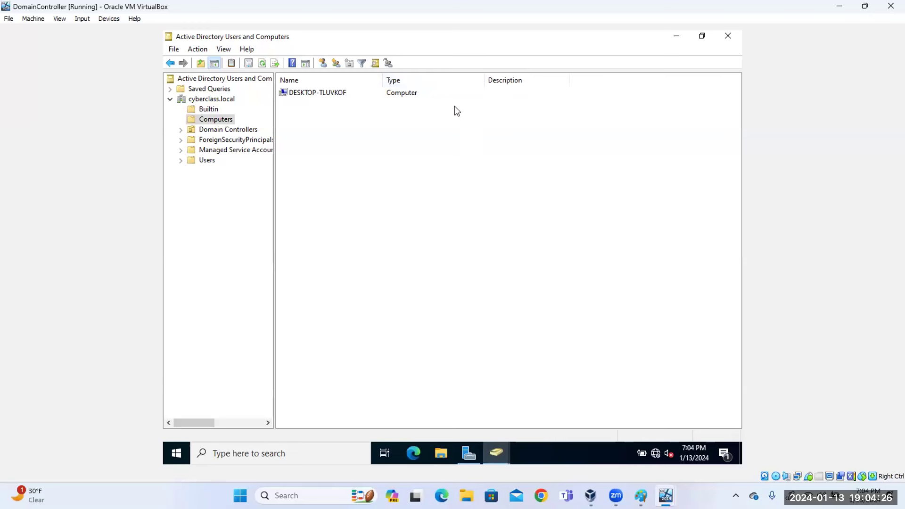
pyautogui.click(318, 96)
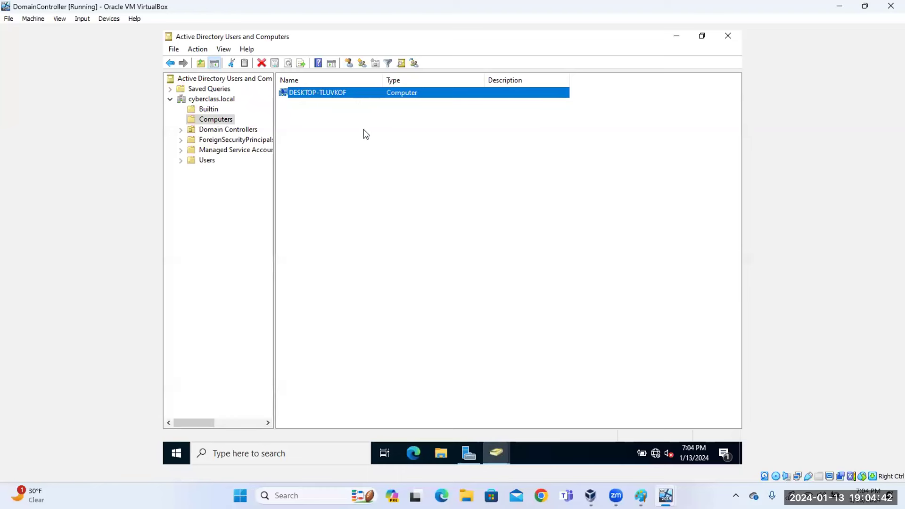
pyautogui.click(223, 131)
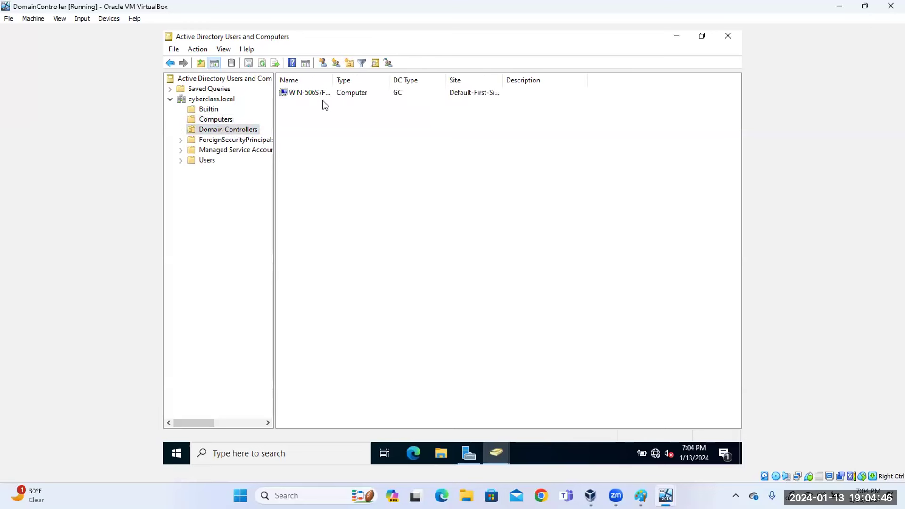
pyautogui.moveTo(333, 80); pyautogui.dragTo(379, 81)
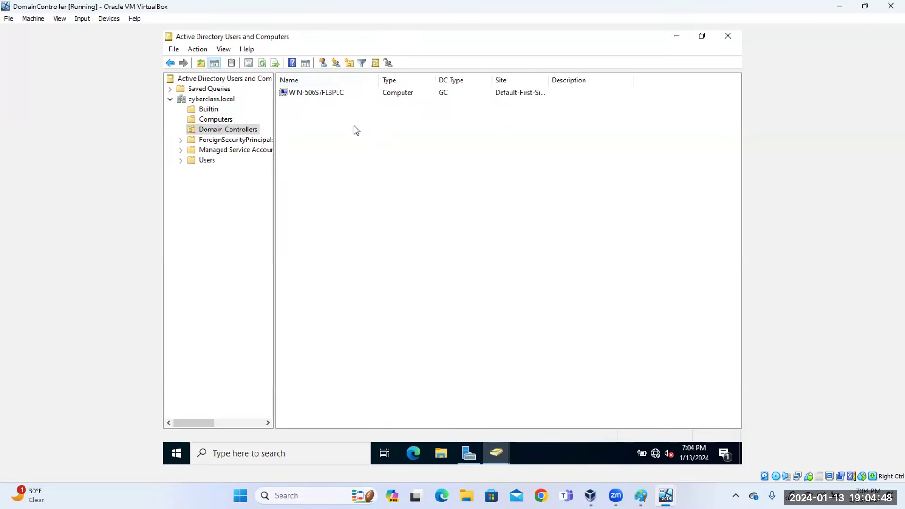
# Widen the tree and browse ForeignSecurityPrincipals, Managed Service Accounts and Users.
pyautogui.click(220, 141)
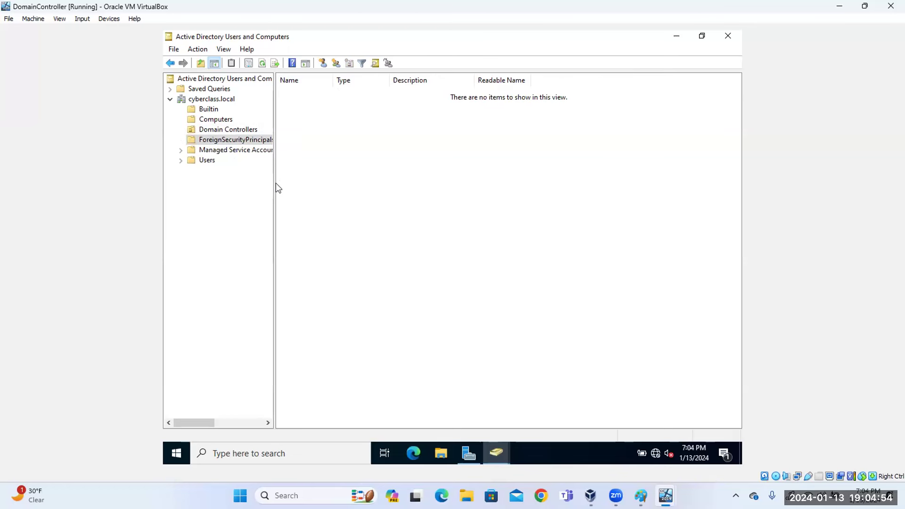
pyautogui.moveTo(274, 183); pyautogui.dragTo(337, 182)
pyautogui.click(241, 141)
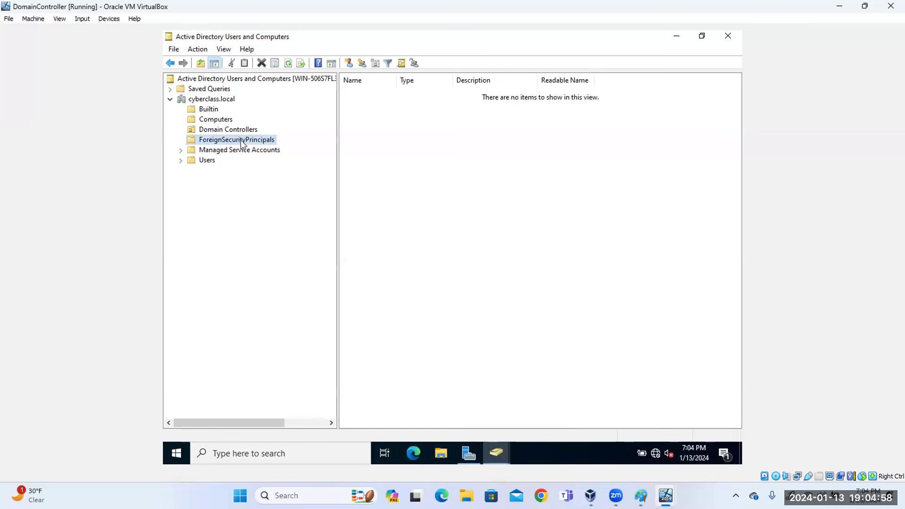
pyautogui.click(235, 150)
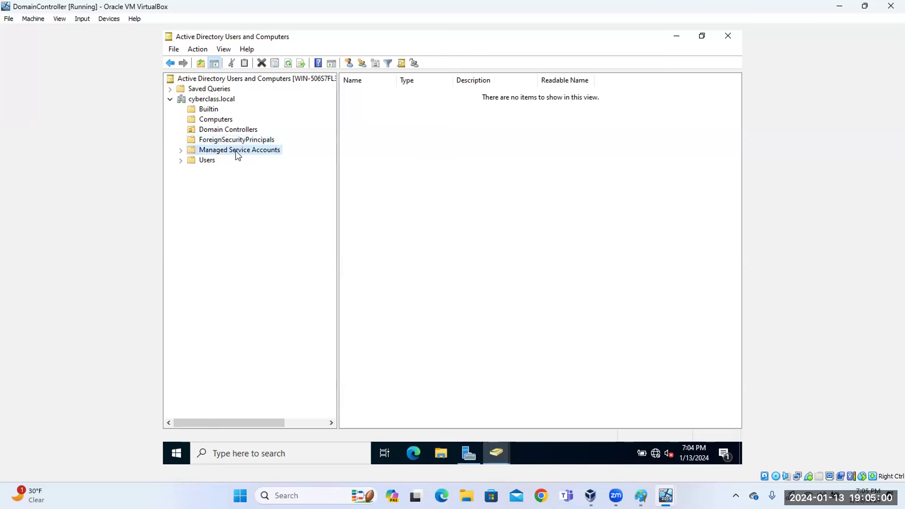
pyautogui.click(200, 161)
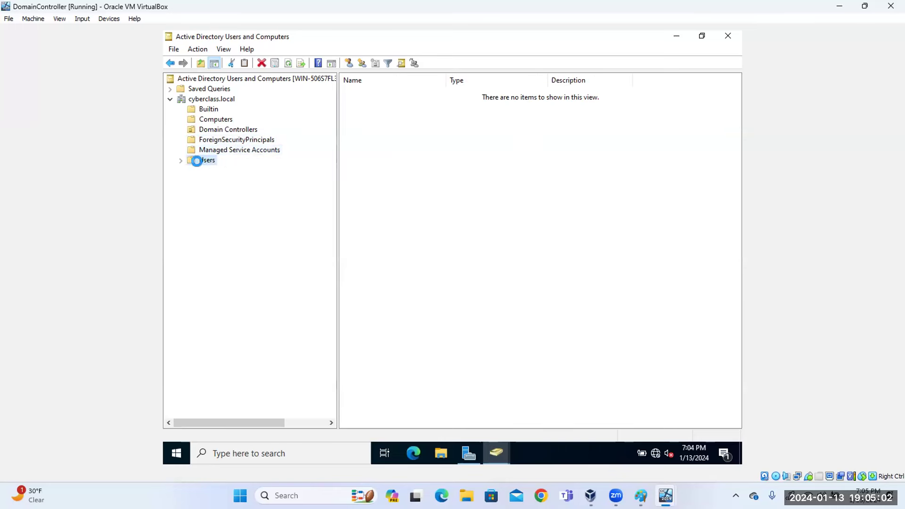
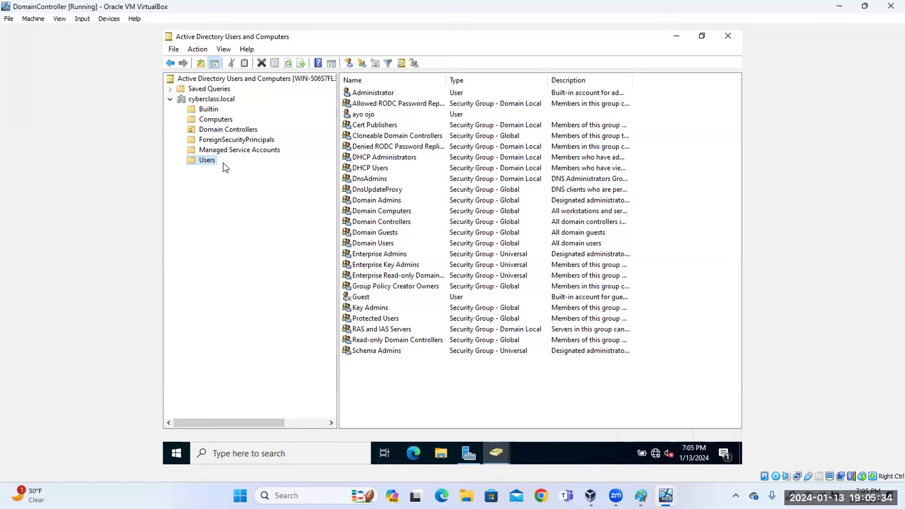
# Open the Properties of the existing user account listed in the cyberclass.local Users container.
pyautogui.rightClick(208, 160)
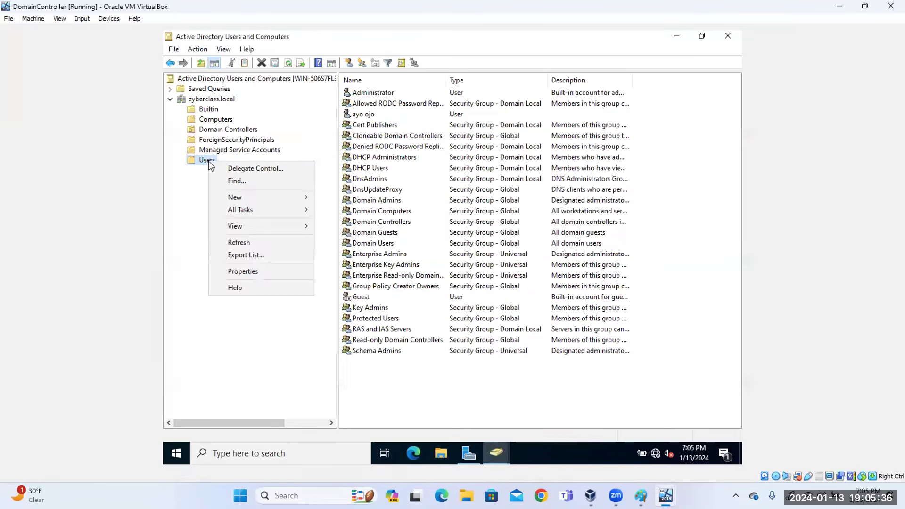
pyautogui.click(372, 116)
pyautogui.doubleClick(372, 116)
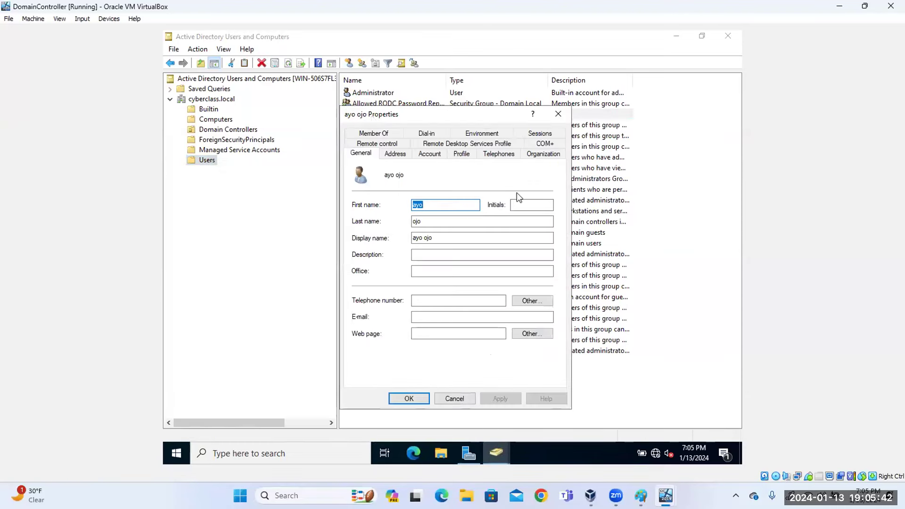
# On the Account tab, enable Password never expires and Store password using reversible encryption.
pyautogui.click(490, 181)
pyautogui.click(437, 155)
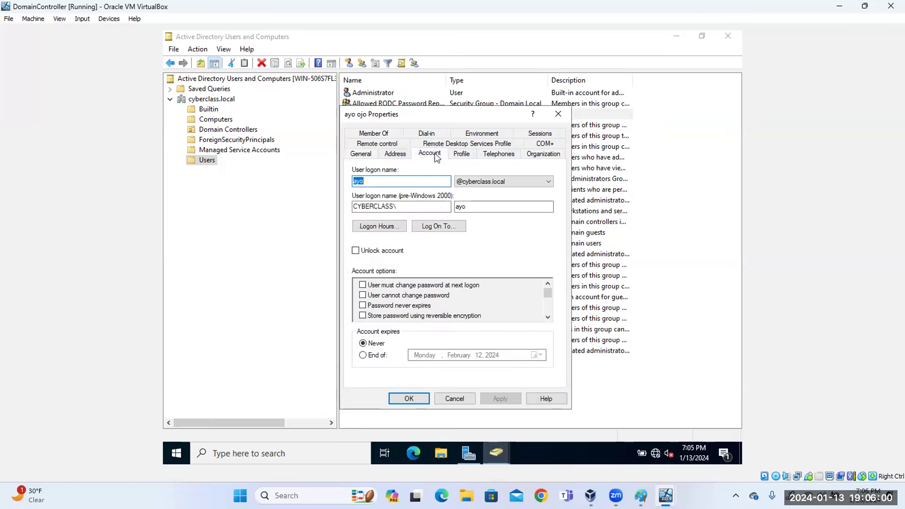
pyautogui.click(362, 306)
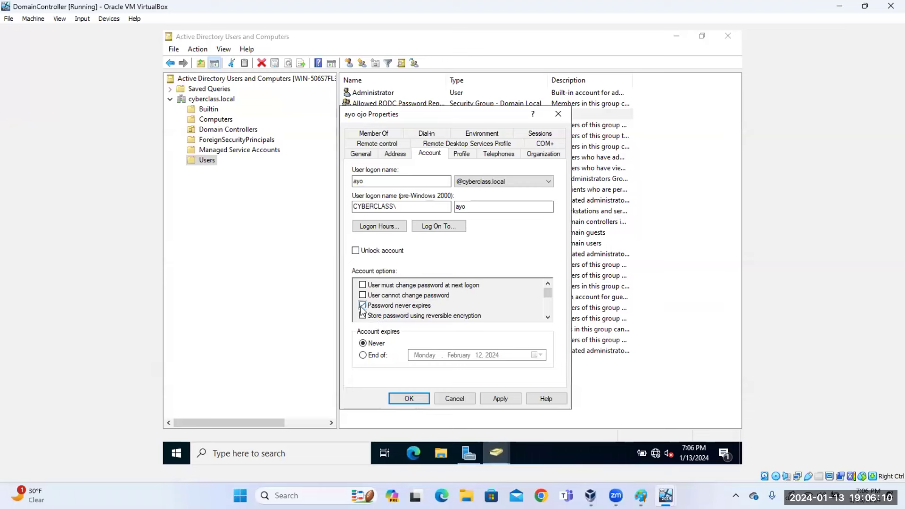
pyautogui.click(548, 317)
pyautogui.click(548, 317)
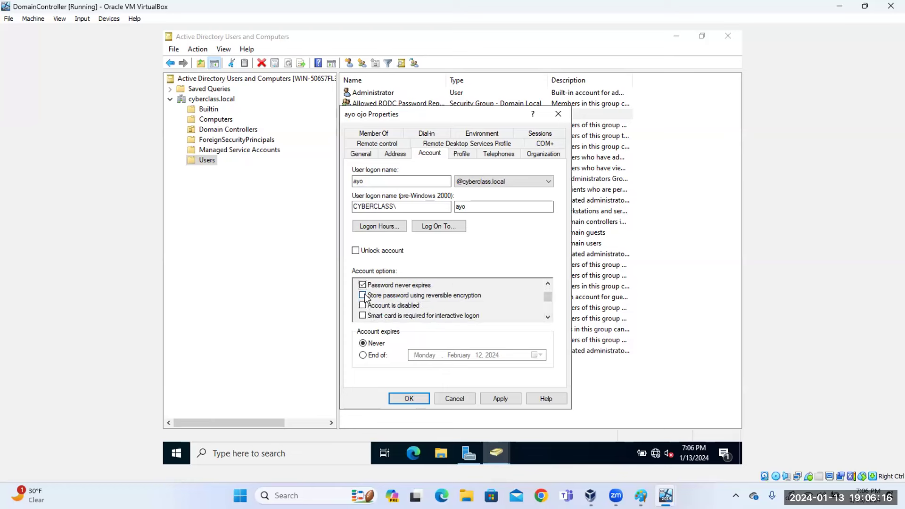
pyautogui.click(363, 296)
# Set the account to expire at end of February 29, 2024, then apply and close.
pyautogui.click(367, 357)
pyautogui.click(469, 356)
pyautogui.click(538, 355)
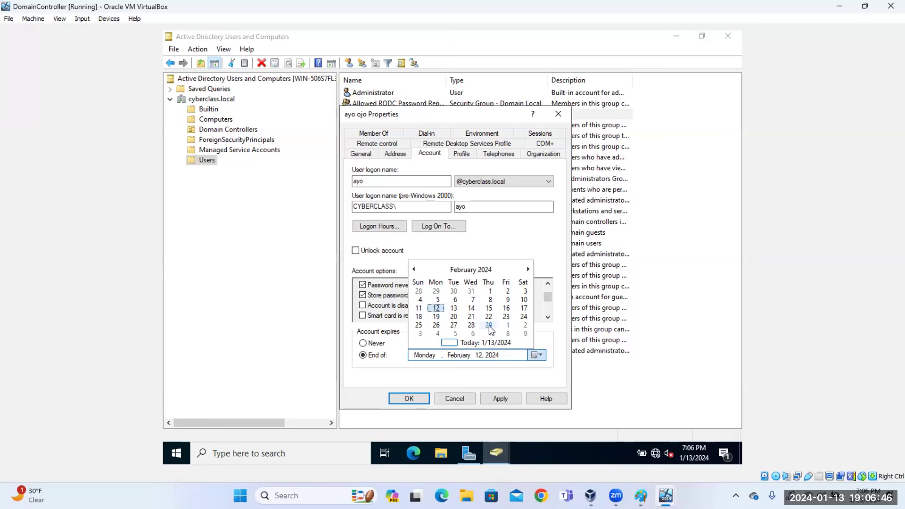
pyautogui.click(489, 326)
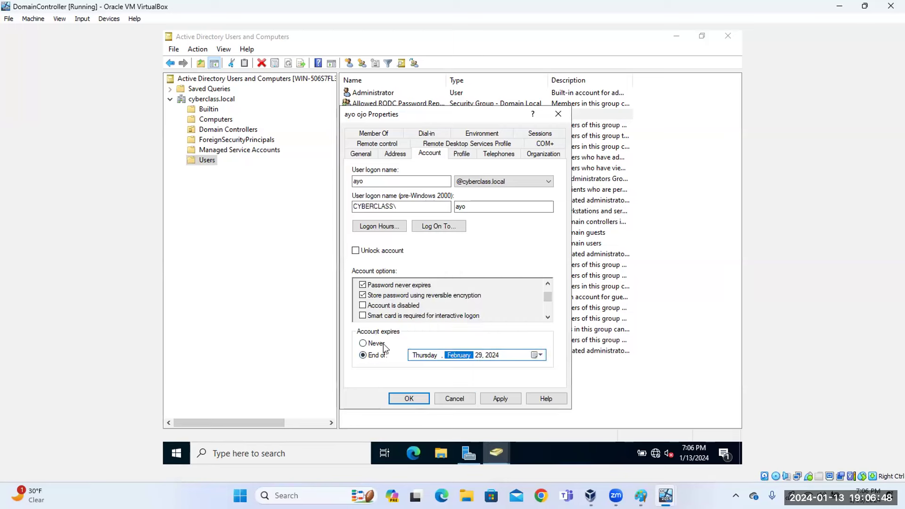
pyautogui.click(500, 399)
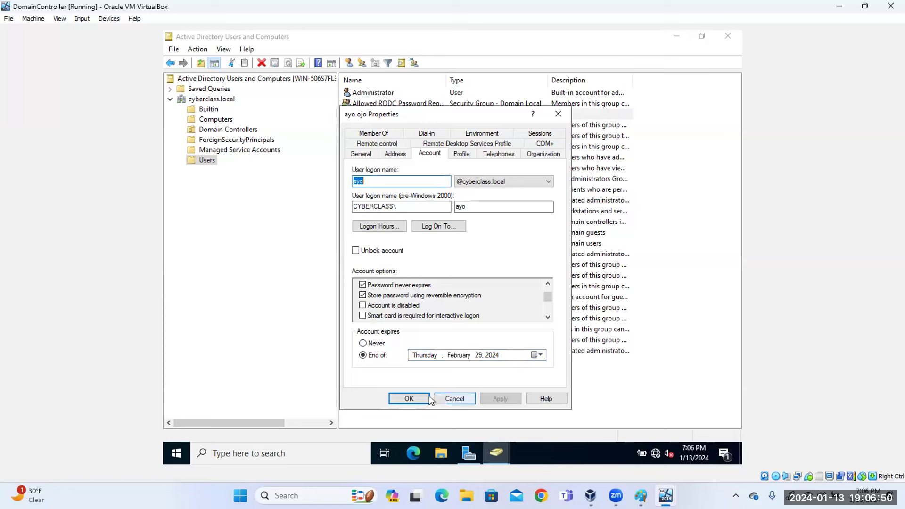
pyautogui.click(423, 399)
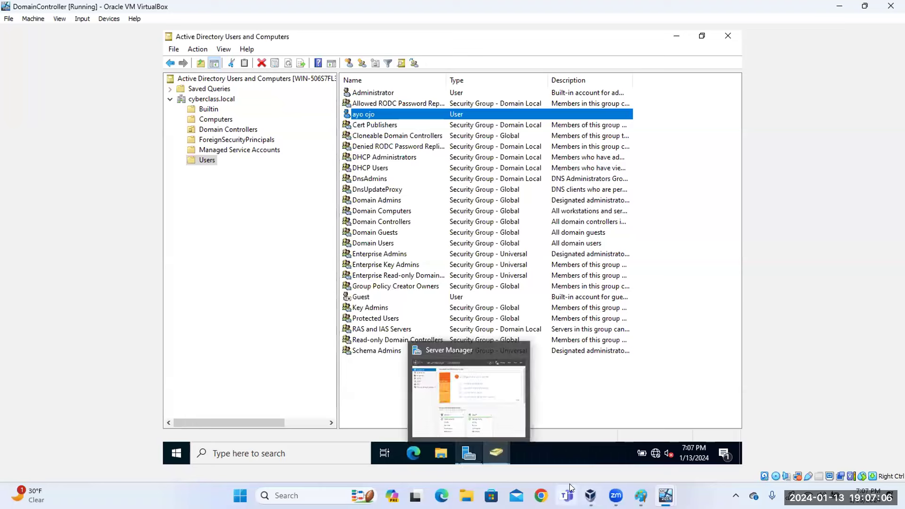
# Choose New > User from the Users container's context menu.
pyautogui.moveTo(666, 496)
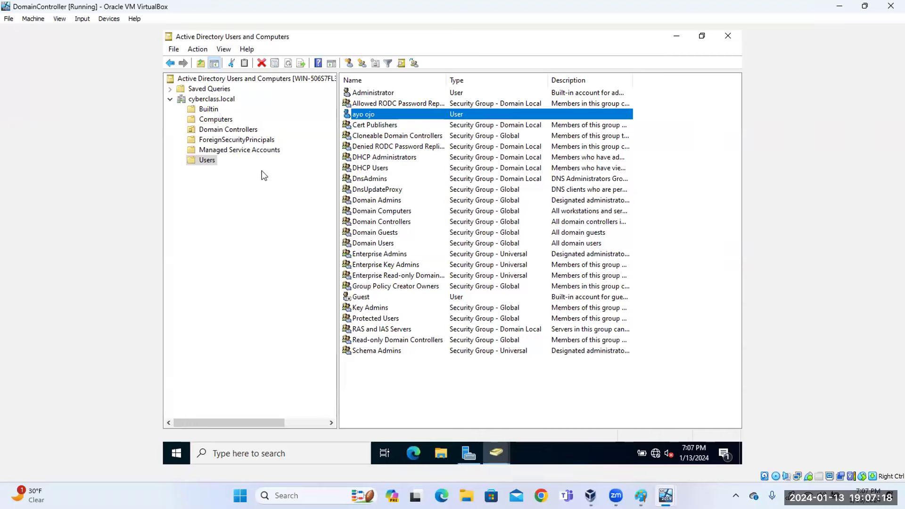
pyautogui.click(215, 159)
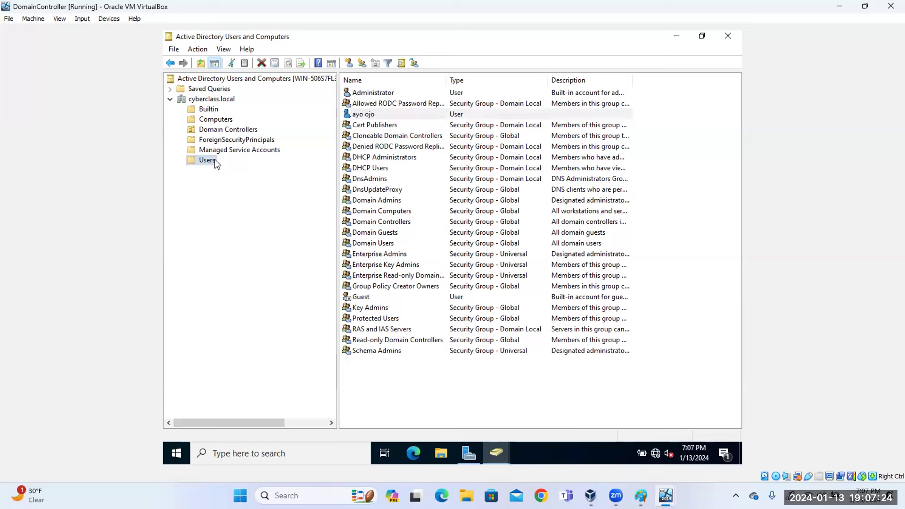
pyautogui.rightClick(213, 163)
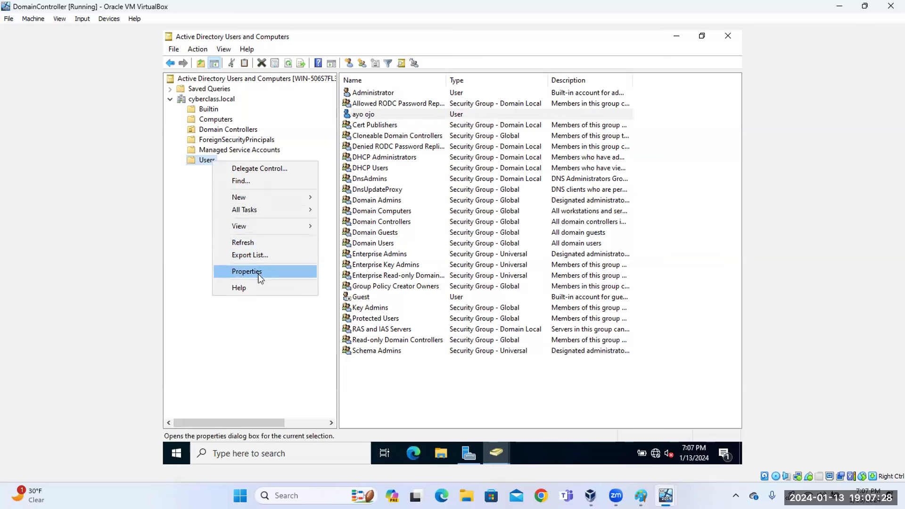
pyautogui.moveTo(256, 197)
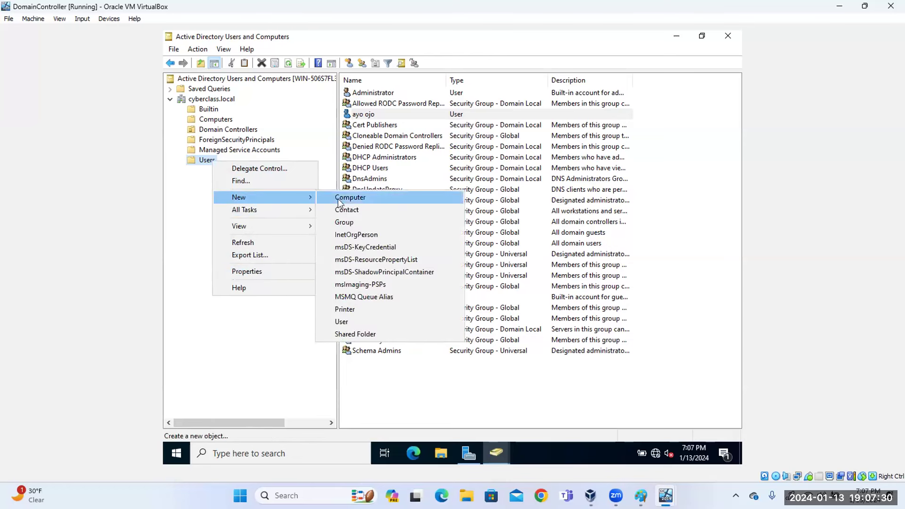
pyautogui.click(345, 322)
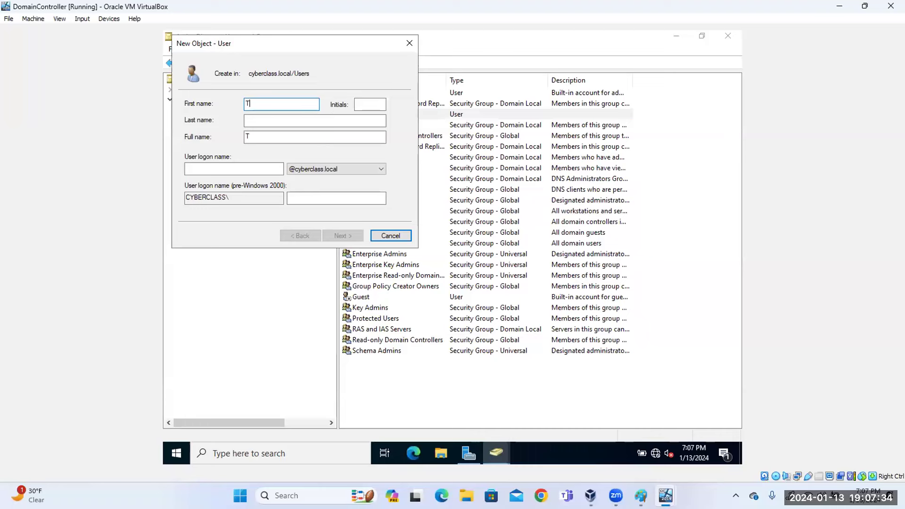
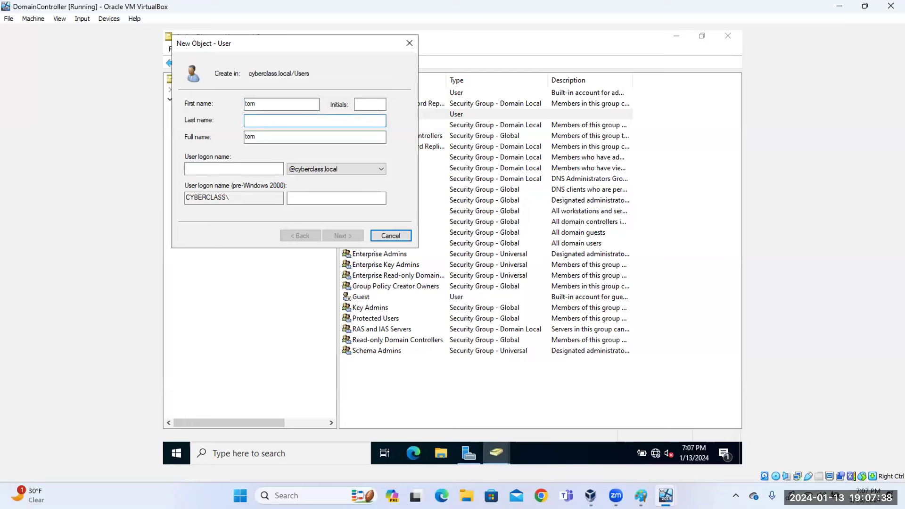
# Enter the new user's first name, last name and logon name, then continue.
pyautogui.press('Tab')
pyautogui.press('Tab')
pyautogui.write('t')
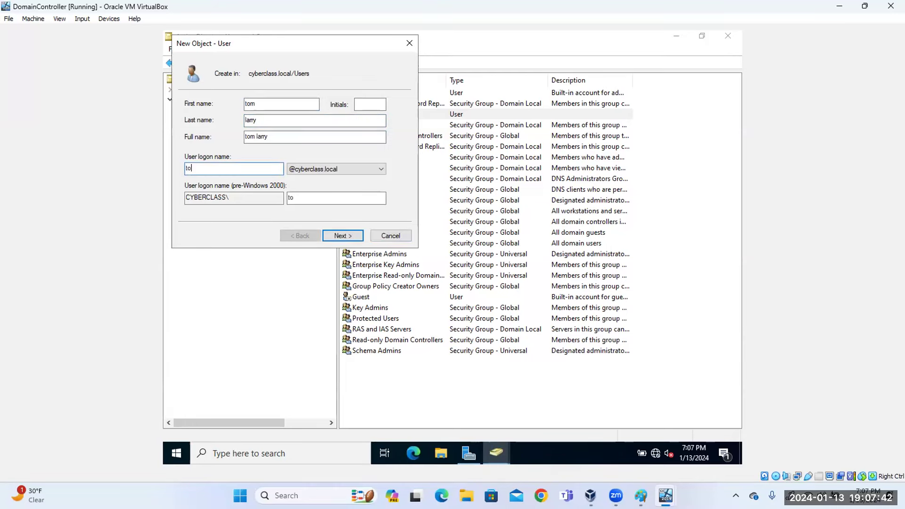
pyautogui.click(343, 235)
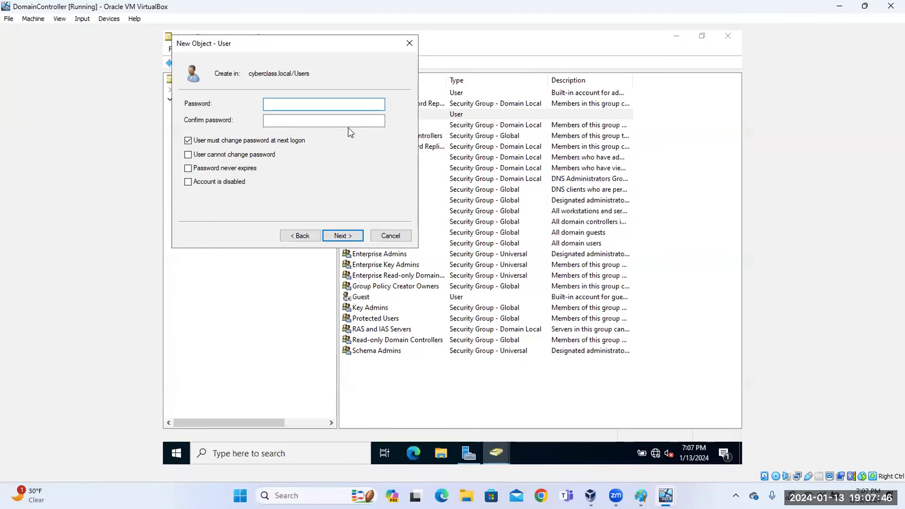
# Set and confirm a password, clear User must change password at next logon, and finish creating the user.
pyautogui.write('Password')
pyautogui.press('Tab')
pyautogui.write('Pass')
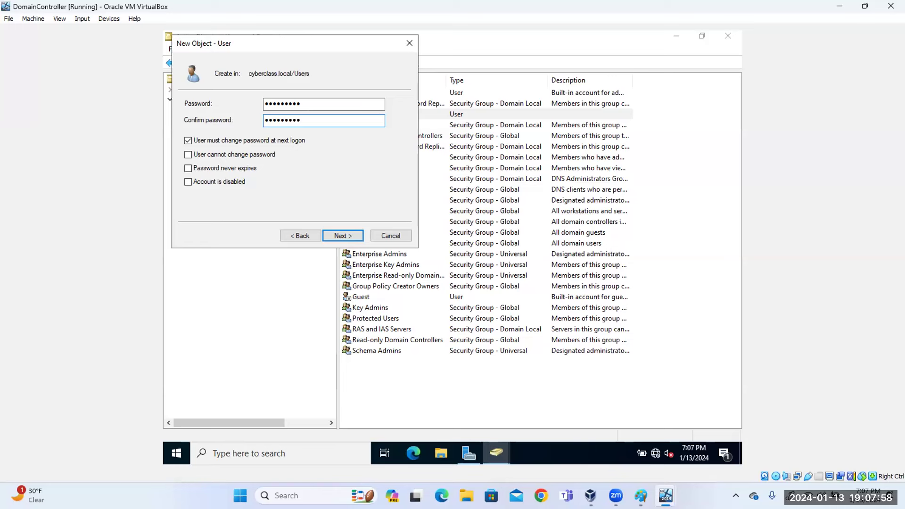
pyautogui.click(188, 141)
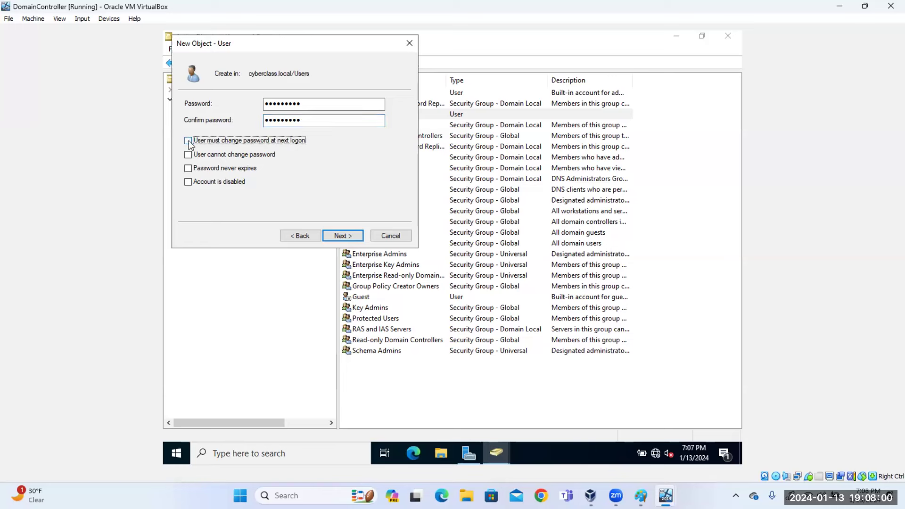
pyautogui.click(189, 168)
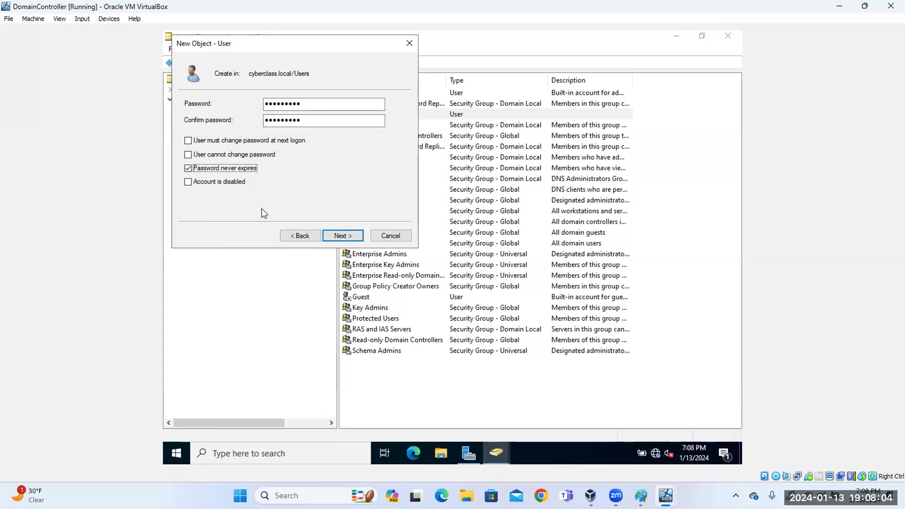
pyautogui.click(188, 170)
pyautogui.click(343, 236)
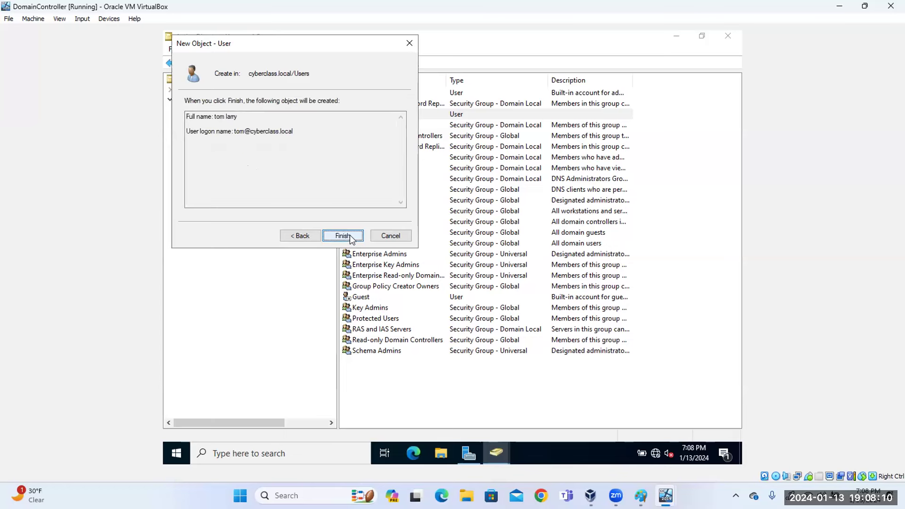
pyautogui.click(343, 235)
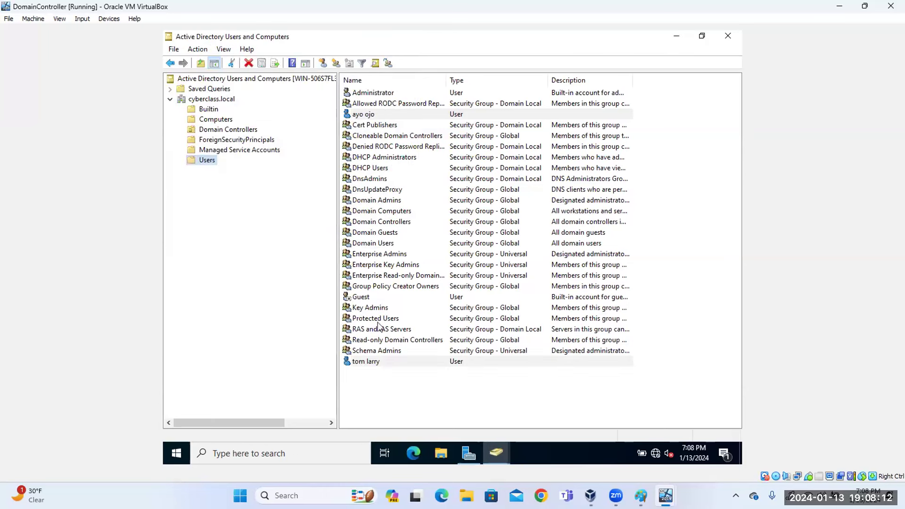
# Disable both selected user accounts and acknowledge the confirmation.
pyautogui.rightClick(371, 363)
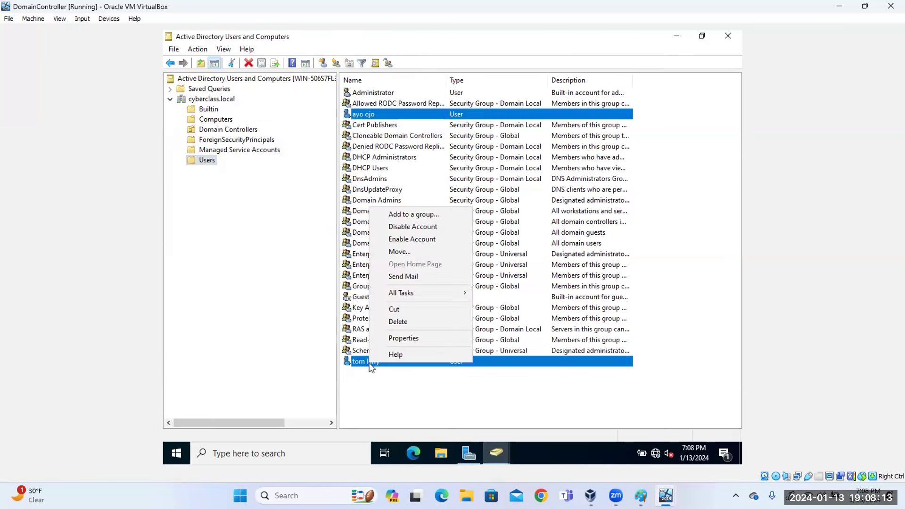
pyautogui.click(422, 229)
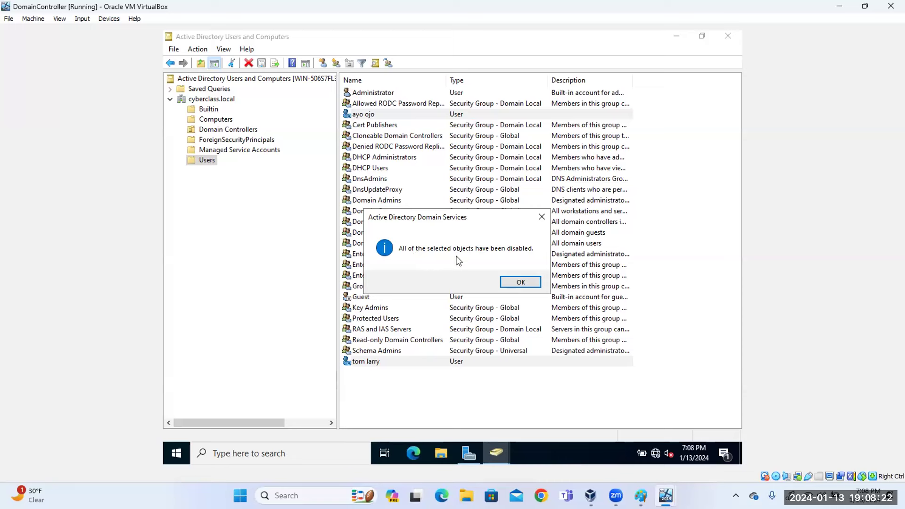
pyautogui.click(521, 282)
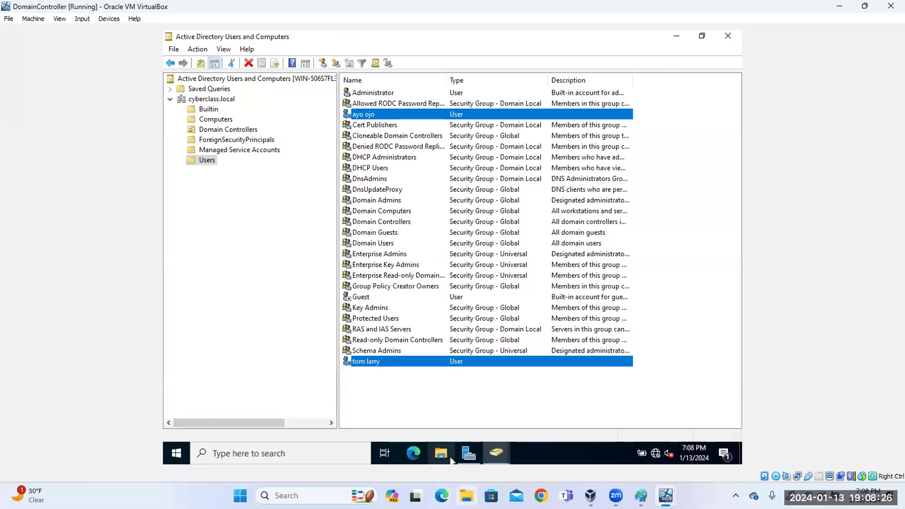
pyautogui.moveTo(664, 494)
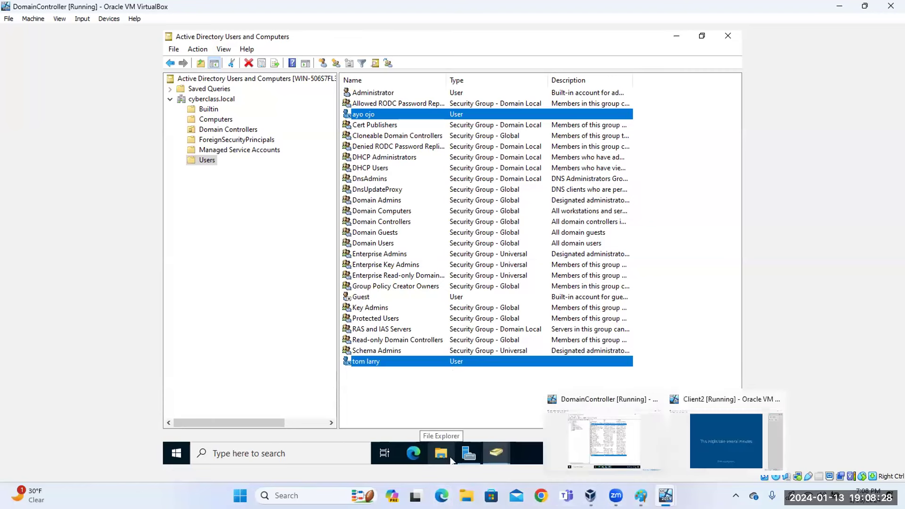
# On Client2, send Ctrl-Alt-Del from the Input menu and sign out.
pyautogui.click(717, 460)
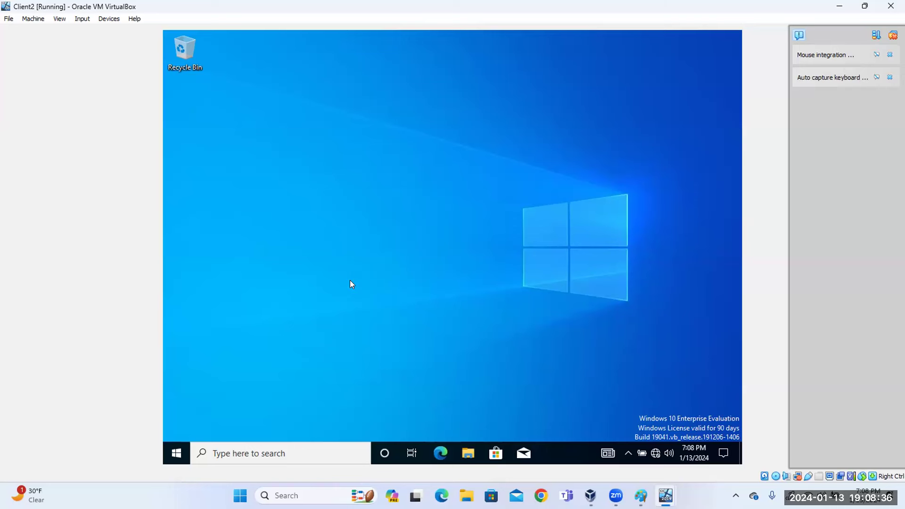
pyautogui.click(82, 19)
pyautogui.moveTo(99, 31)
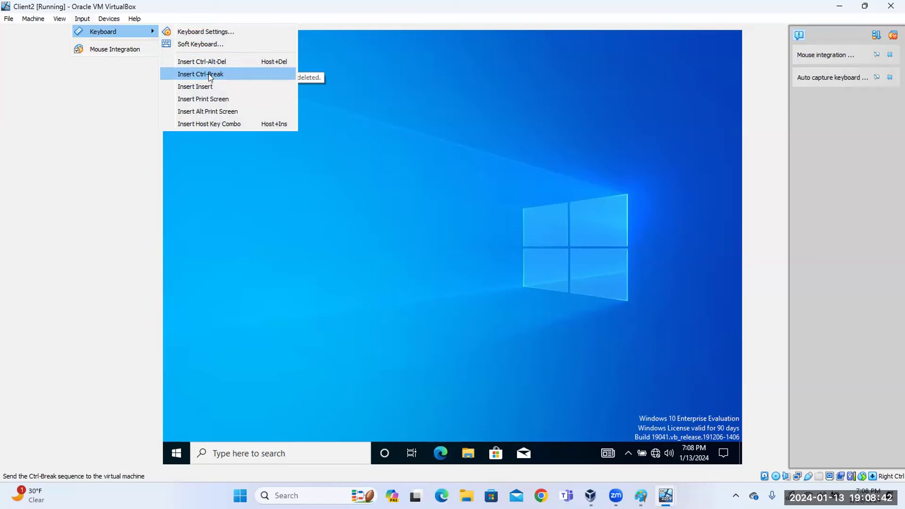
pyautogui.click(208, 62)
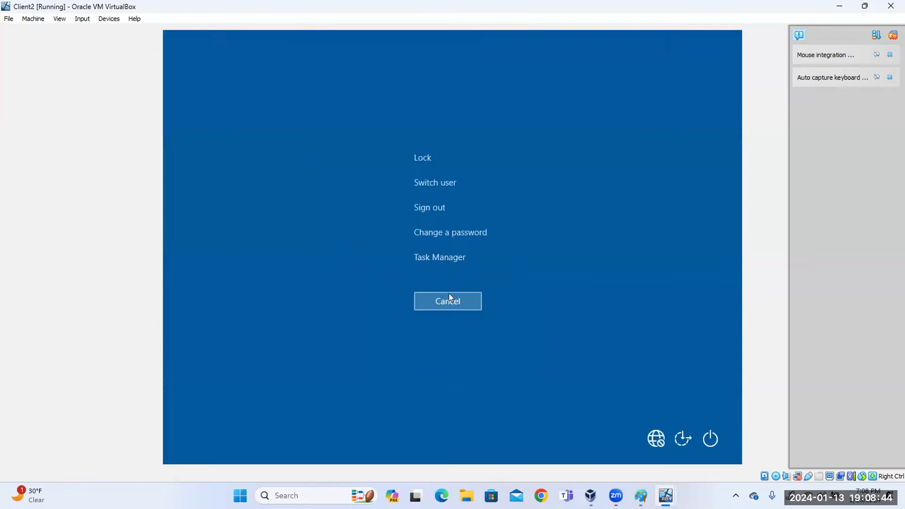
pyautogui.click(430, 208)
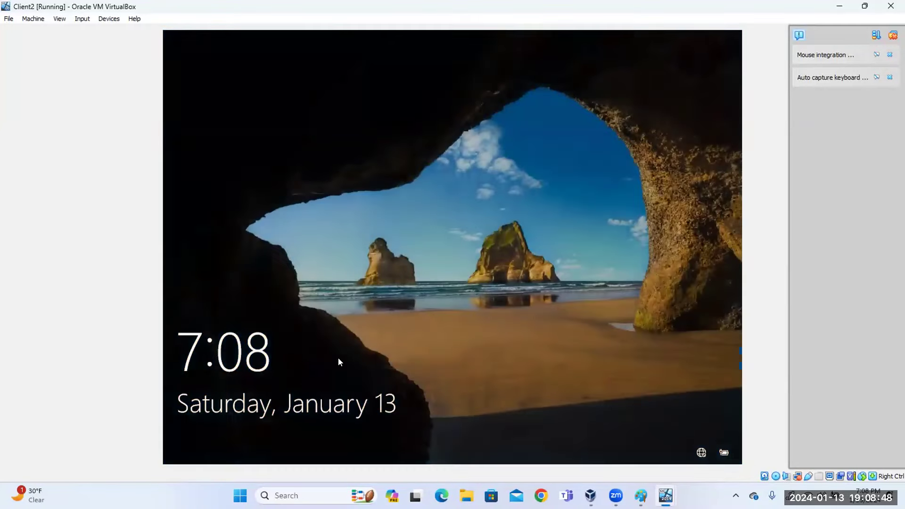
# Attempt an Other user sign-in with the disabled account's user name and password.
pyautogui.click(311, 289)
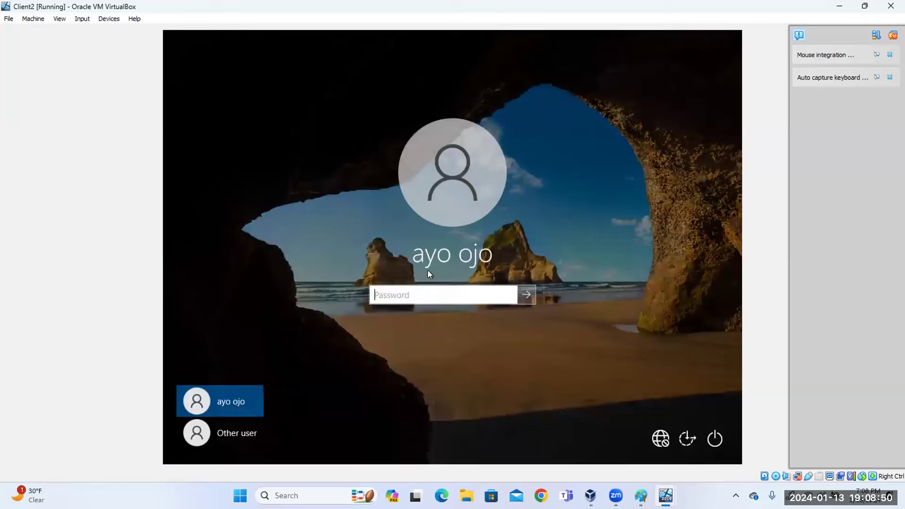
pyautogui.click(252, 434)
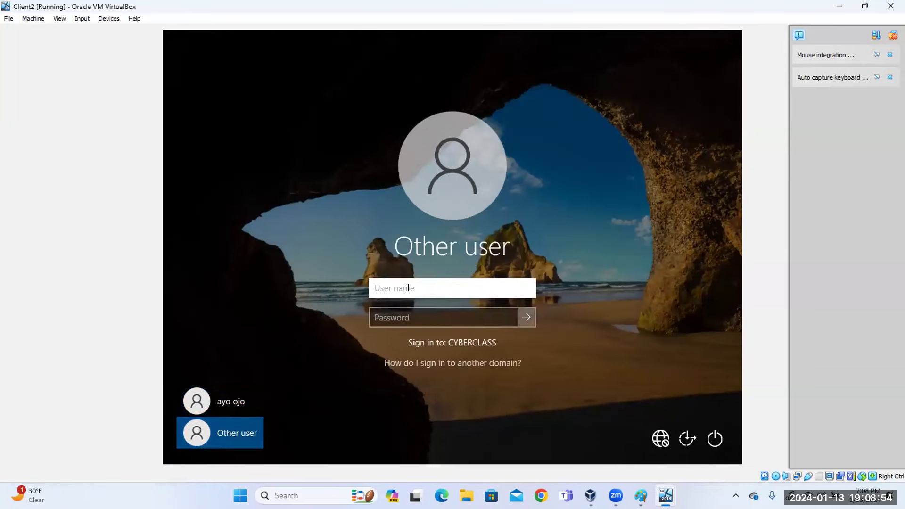
pyautogui.write('tom')
pyautogui.press('Tab')
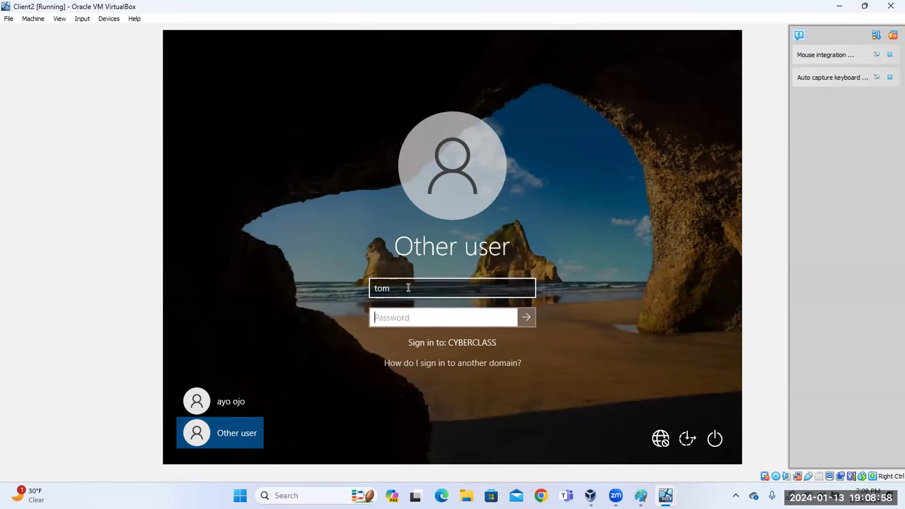
pyautogui.write('*********')
pyautogui.press('Return')
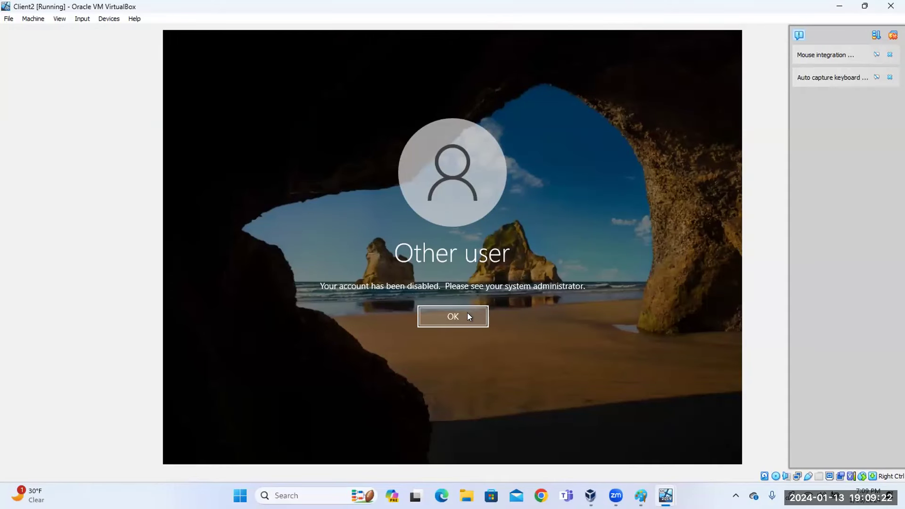
# On DomainController, enable the disabled user's account, confirm, then minimize to reveal Client2.
pyautogui.moveTo(665, 496)
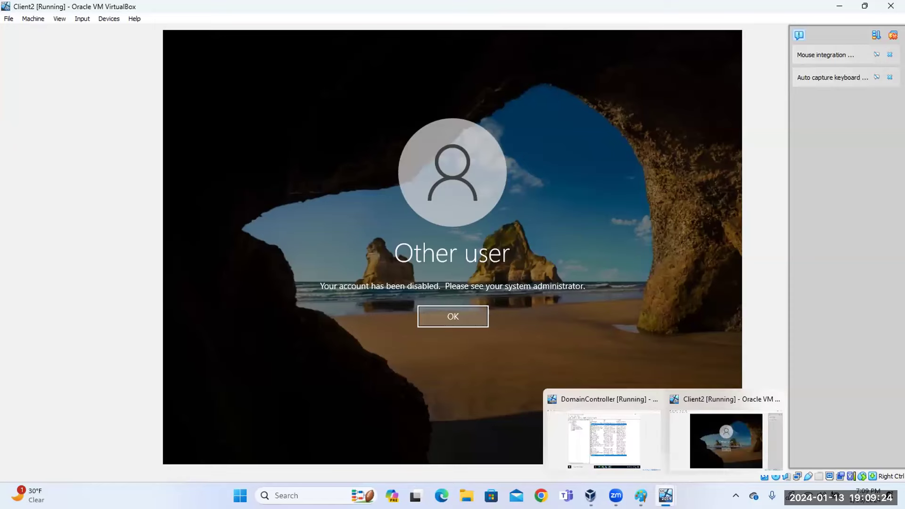
pyautogui.click(603, 431)
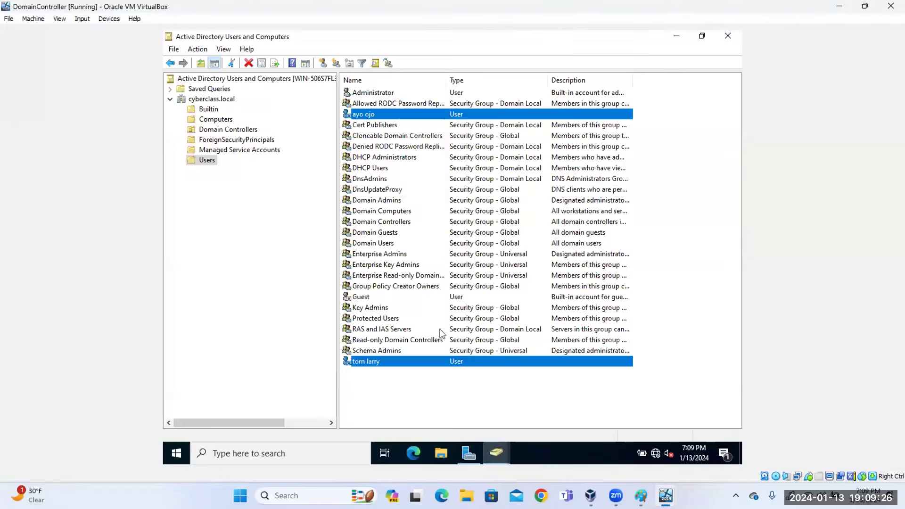
pyautogui.rightClick(372, 362)
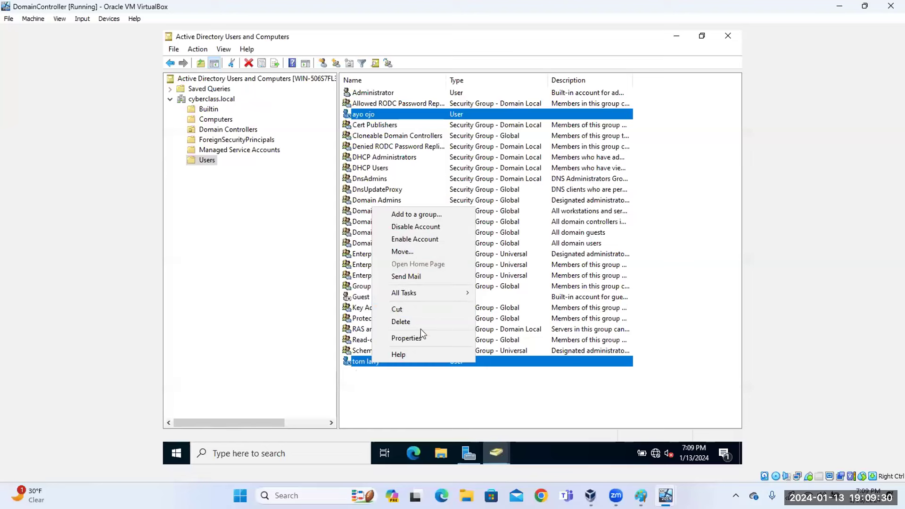
pyautogui.click(428, 383)
pyautogui.click(410, 361)
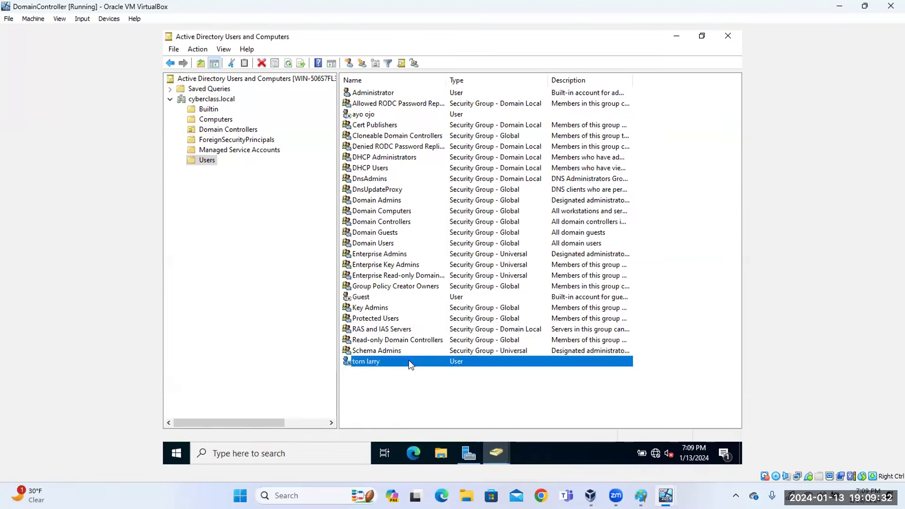
pyautogui.rightClick(409, 361)
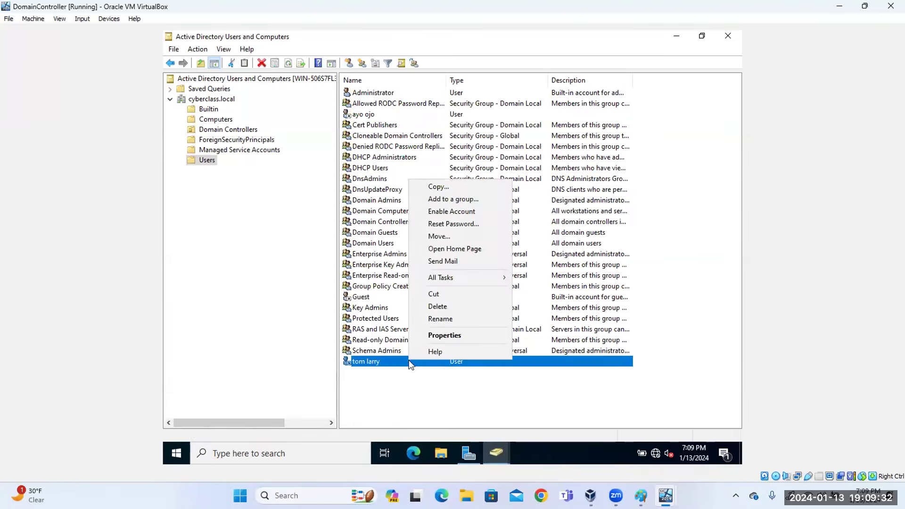
pyautogui.click(459, 214)
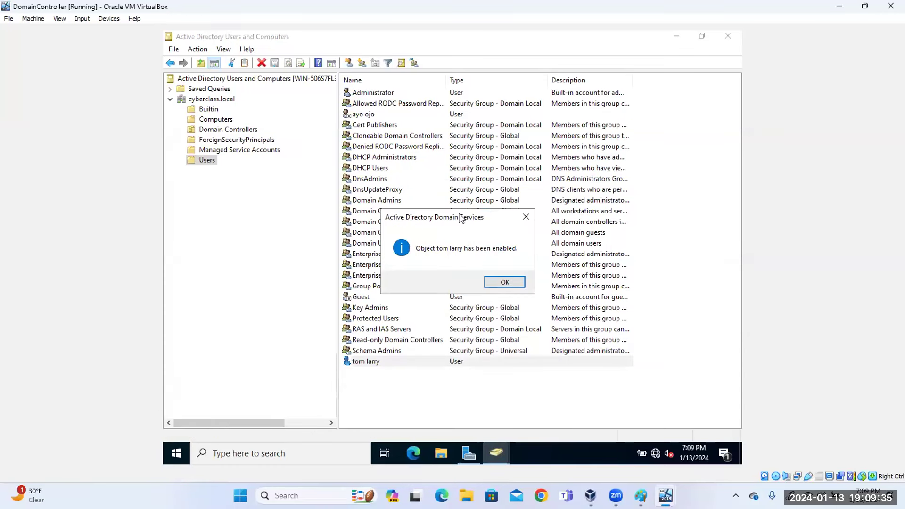
pyautogui.click(498, 283)
pyautogui.click(438, 413)
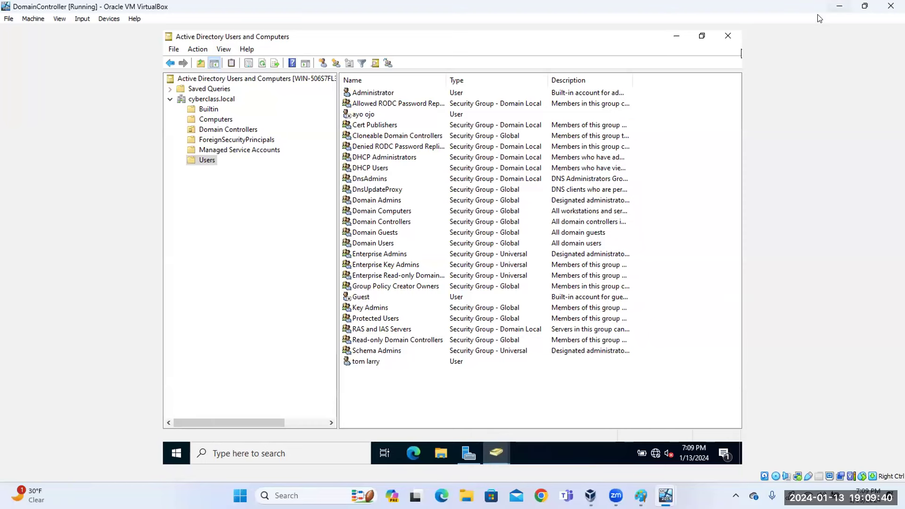
pyautogui.click(839, 6)
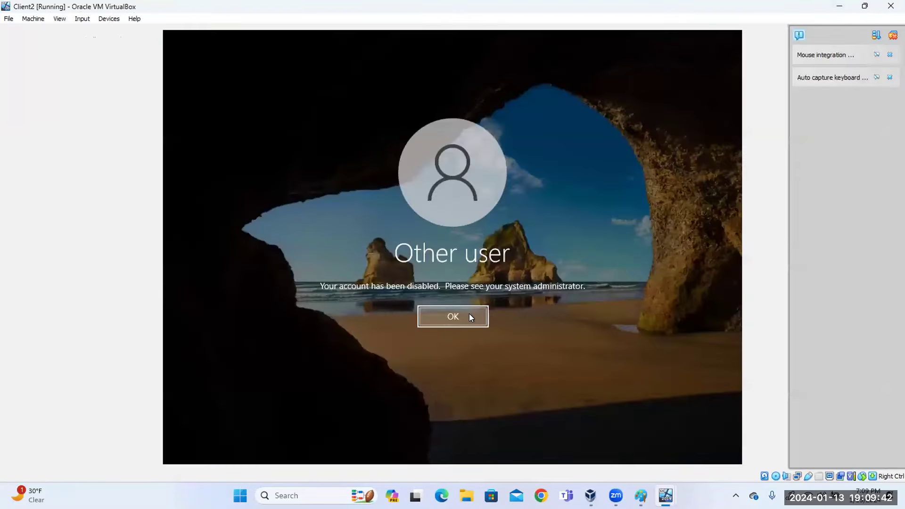
# Dismiss Client2's disabled-account message and sign in again with the user's password.
pyautogui.click(457, 318)
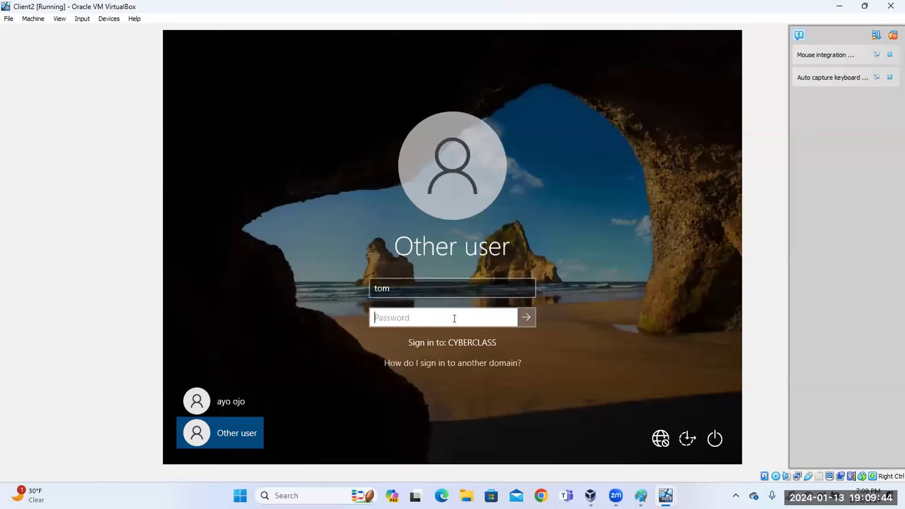
pyautogui.write('*********')
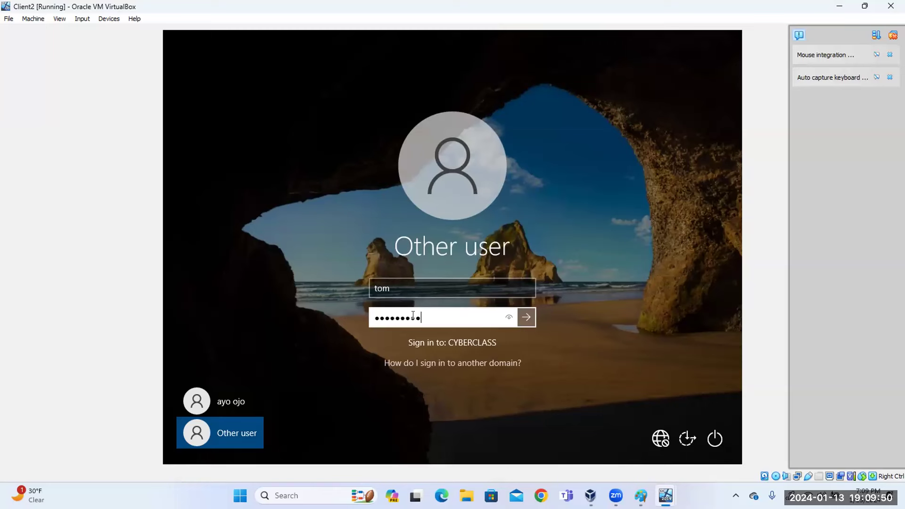
pyautogui.click(527, 317)
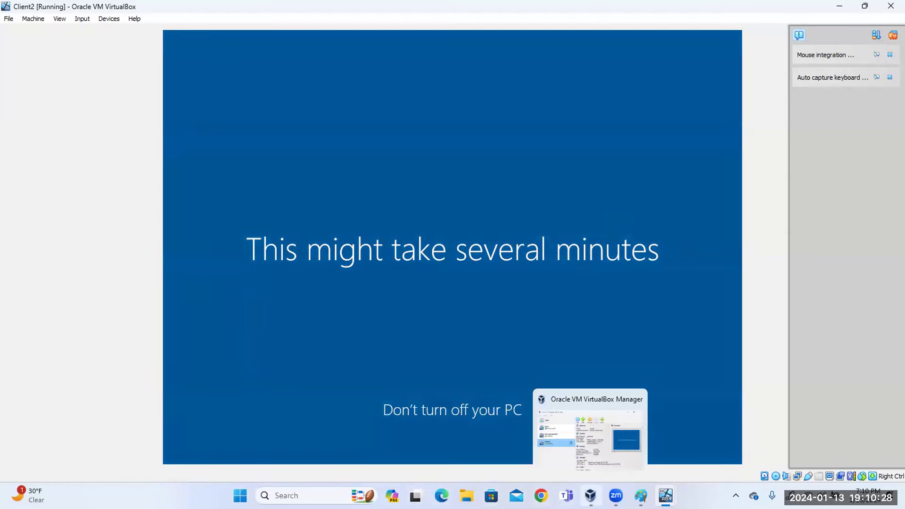
# Return to the DomainController VM via its VirtualBox taskbar preview.
pyautogui.moveTo(641, 495)
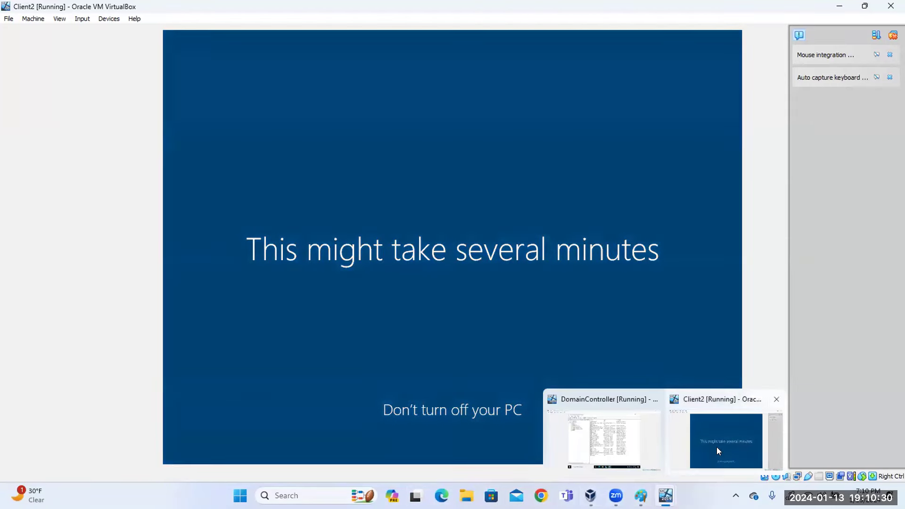
pyautogui.click(615, 431)
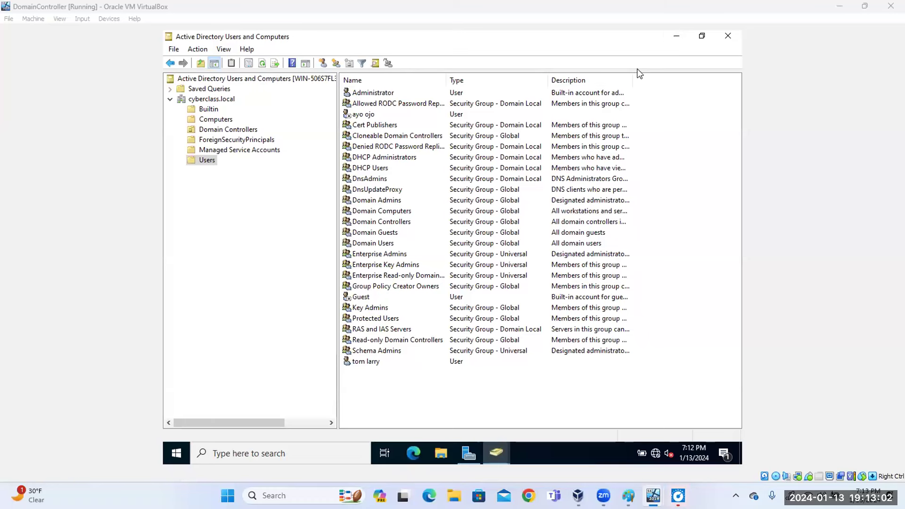
# Close Active Directory Users and Computers and open Local Security Policy from Server Manager Tools.
pyautogui.click(728, 35)
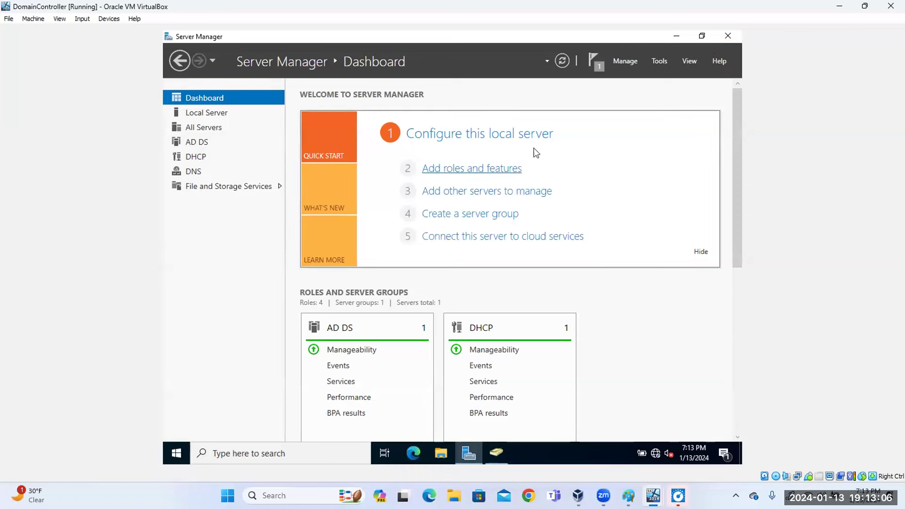
pyautogui.click(657, 60)
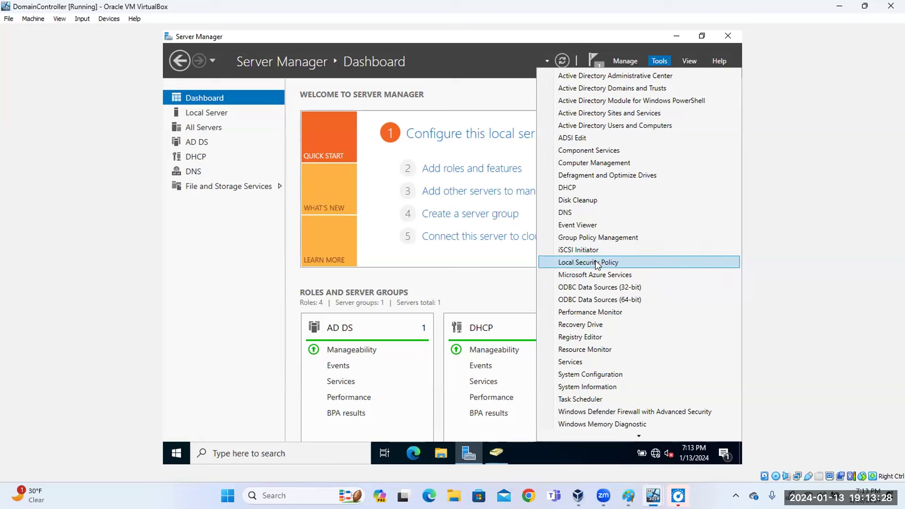
pyautogui.click(598, 263)
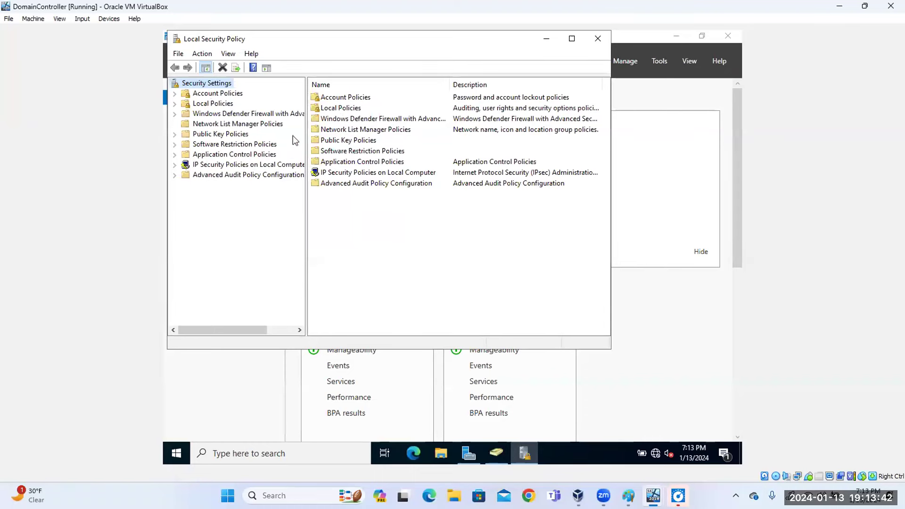
# Inspect Password Policy's Enforce password history (24 remembered), then close Local Security Policy.
pyautogui.moveTo(306, 197); pyautogui.dragTo(333, 199)
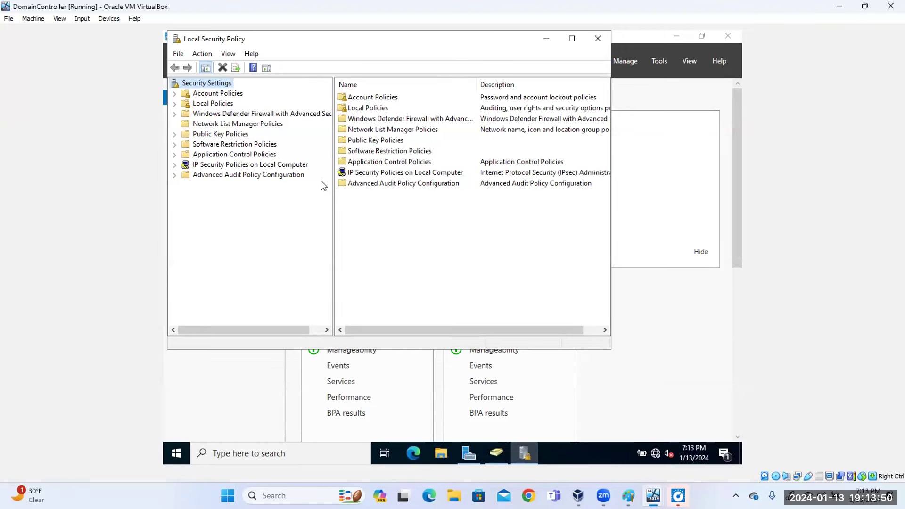
pyautogui.click(175, 94)
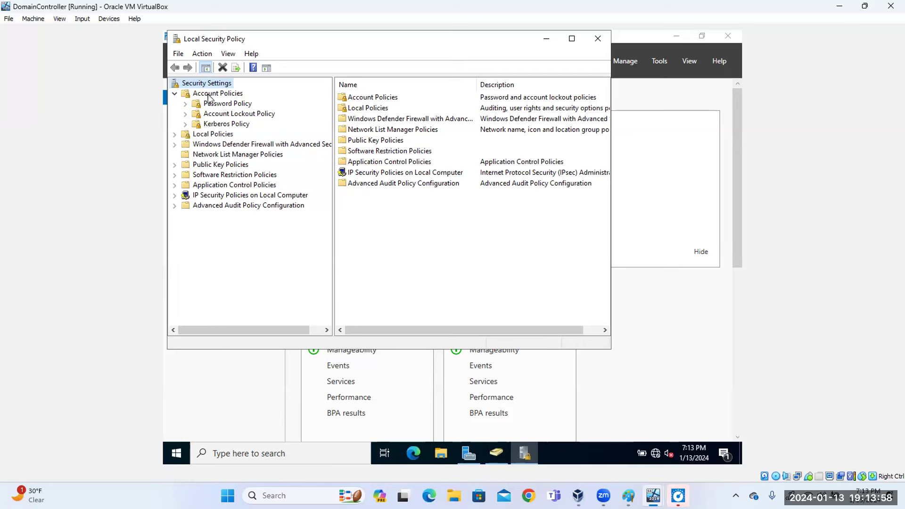
pyautogui.click(230, 105)
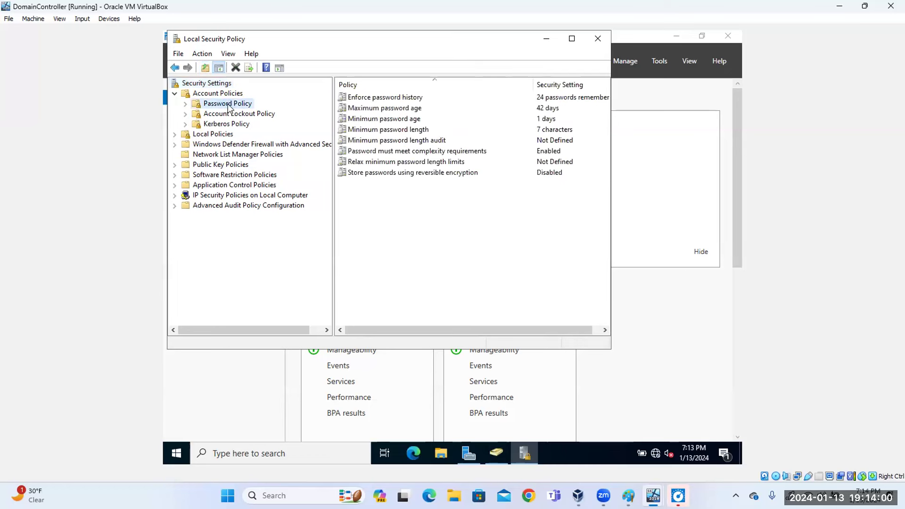
pyautogui.doubleClick(378, 98)
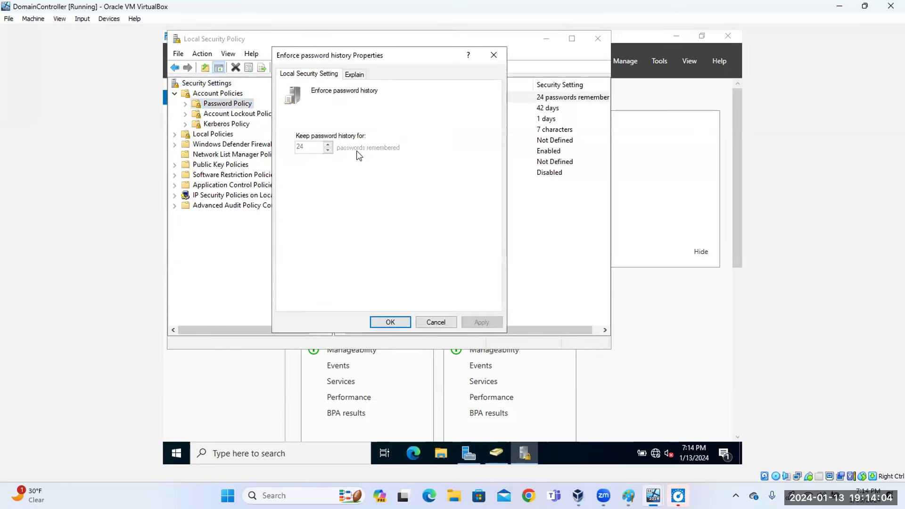
pyautogui.click(485, 57)
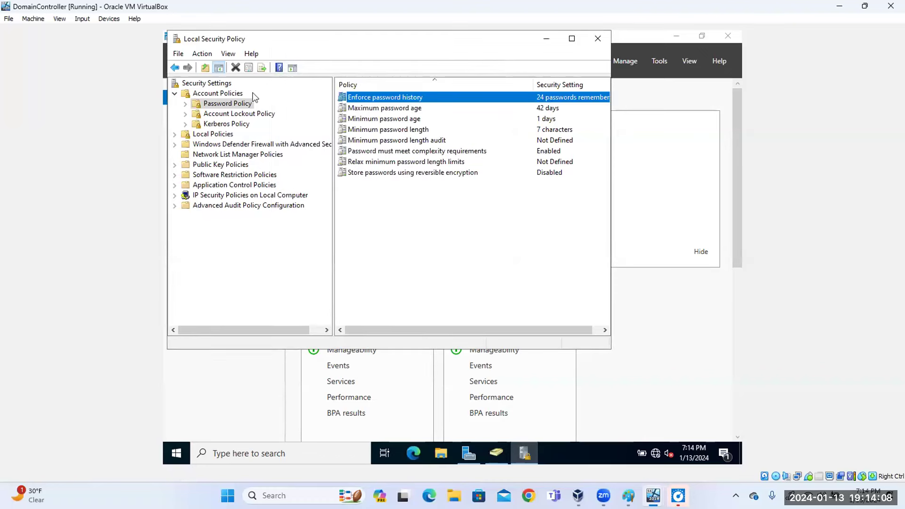
pyautogui.moveTo(189, 42); pyautogui.dragTo(168, 46)
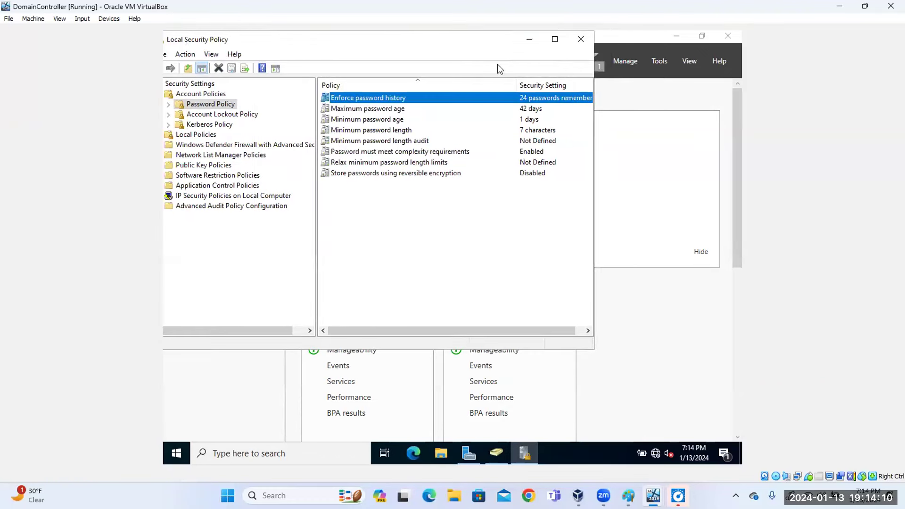
pyautogui.click(581, 40)
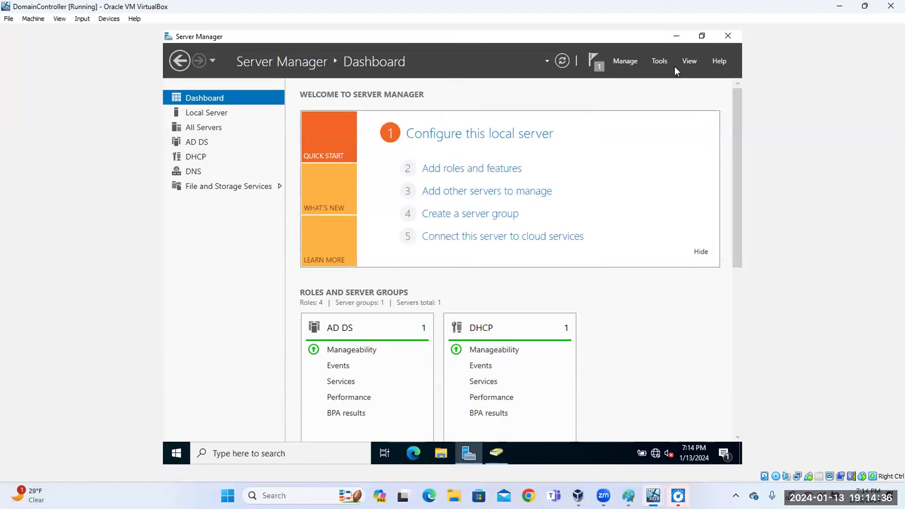
# Leave the Server Manager tools and switch to Chrome on the host for a new tab.
pyautogui.click(660, 62)
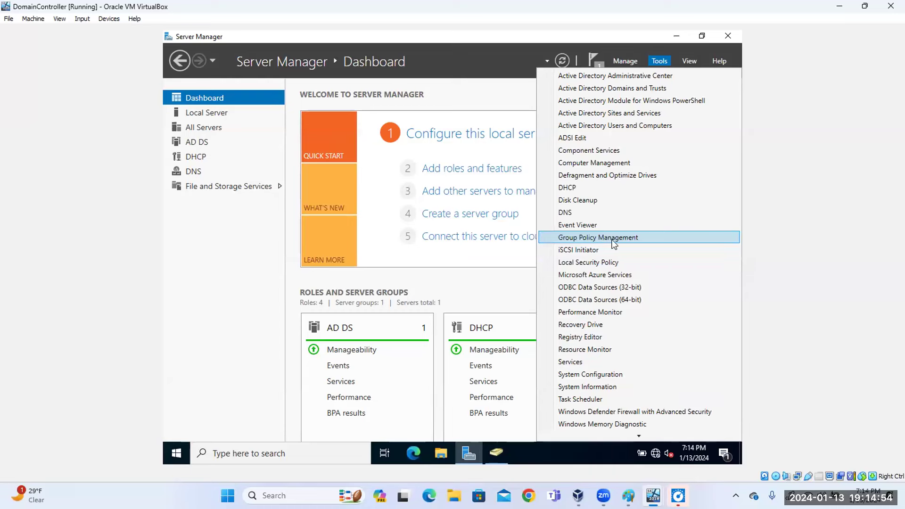
pyautogui.moveTo(604, 495)
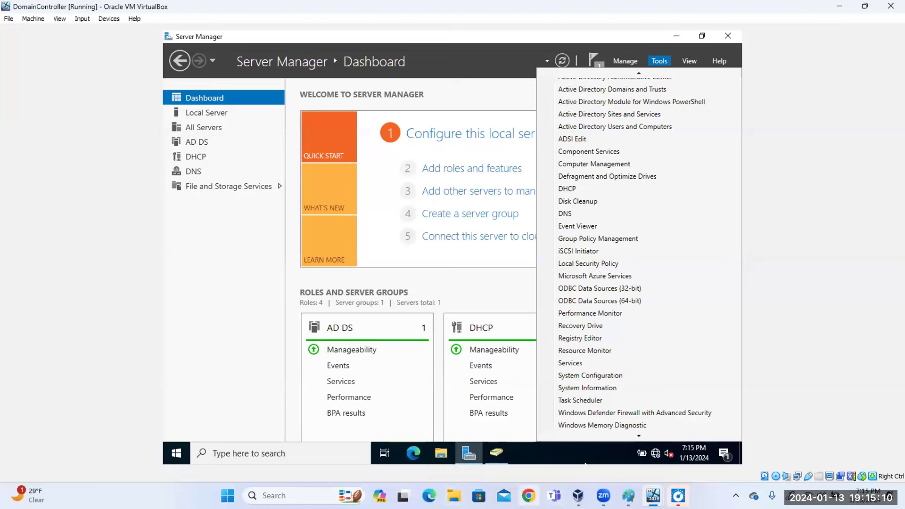
pyautogui.click(529, 496)
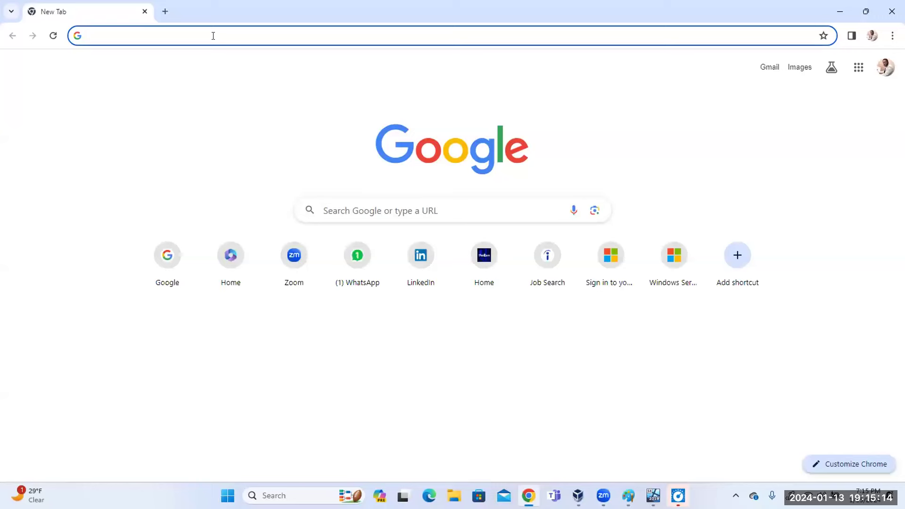
# Go to drive.google.com and open Cybersecurity Student Guide.pdf in the PAID Cybersecurity folder.
pyautogui.click(213, 36)
pyautogui.write('dr')
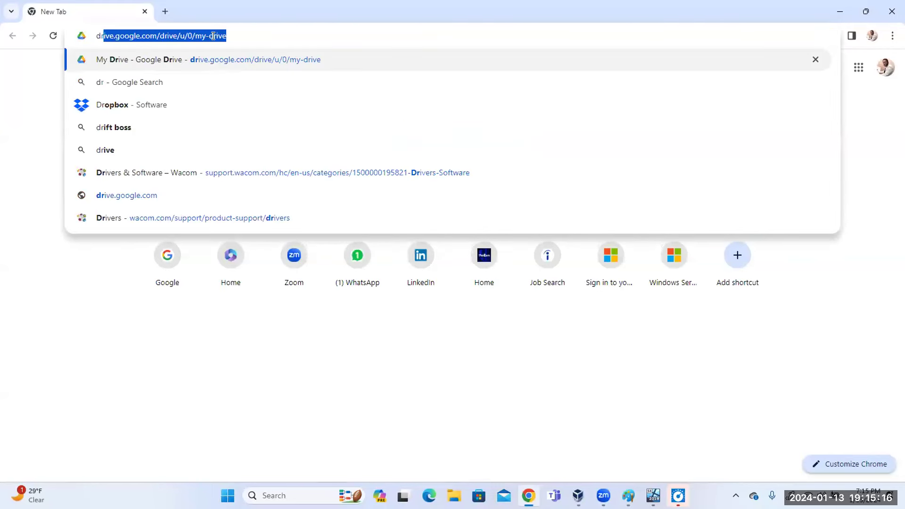
pyautogui.press('Return')
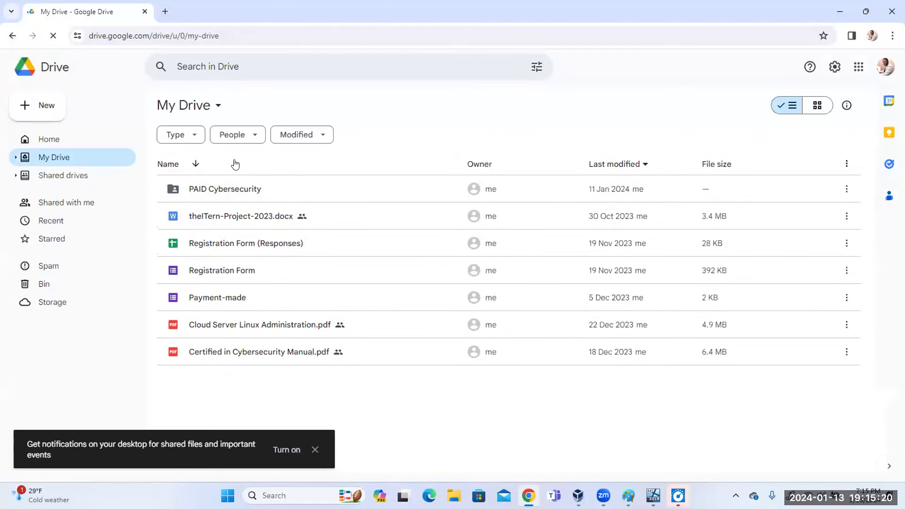
pyautogui.doubleClick(237, 193)
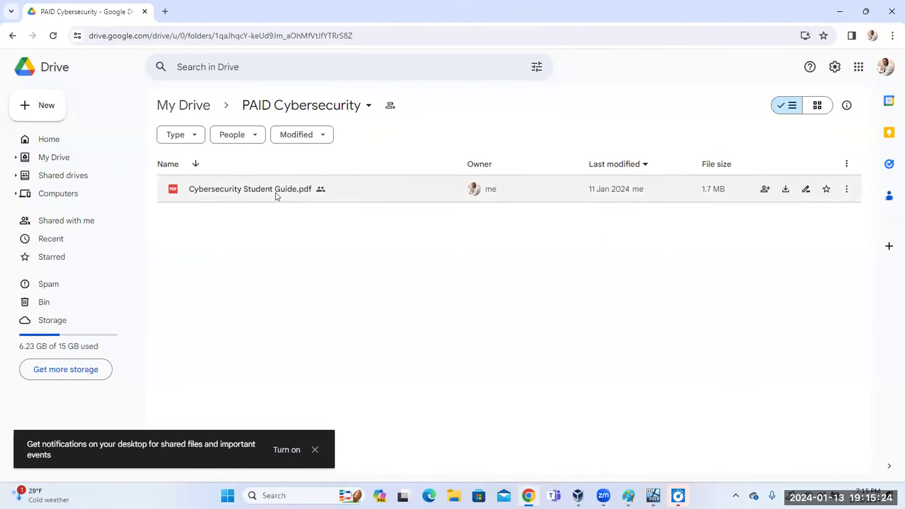
pyautogui.doubleClick(276, 193)
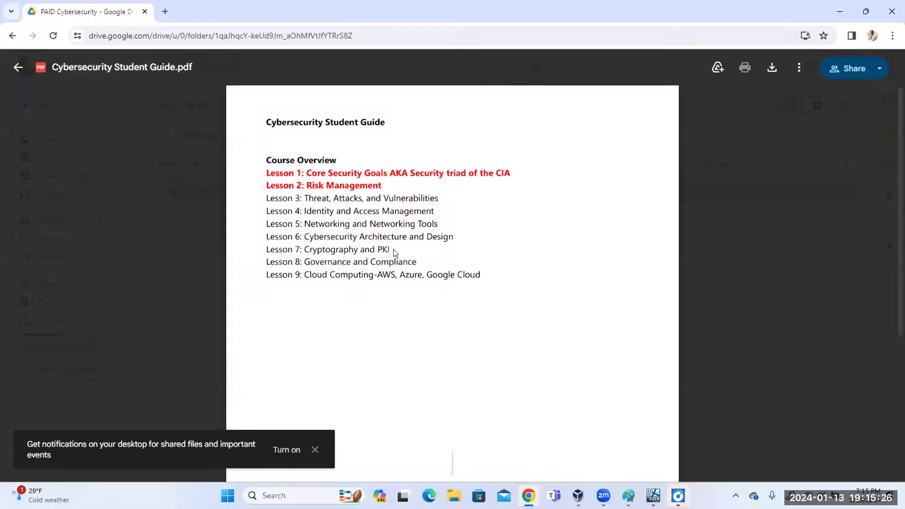
# Scroll the PDF to the Practical Guide page on Windows Server enterprise networks.
pyautogui.scroll(-20, 489, 226)
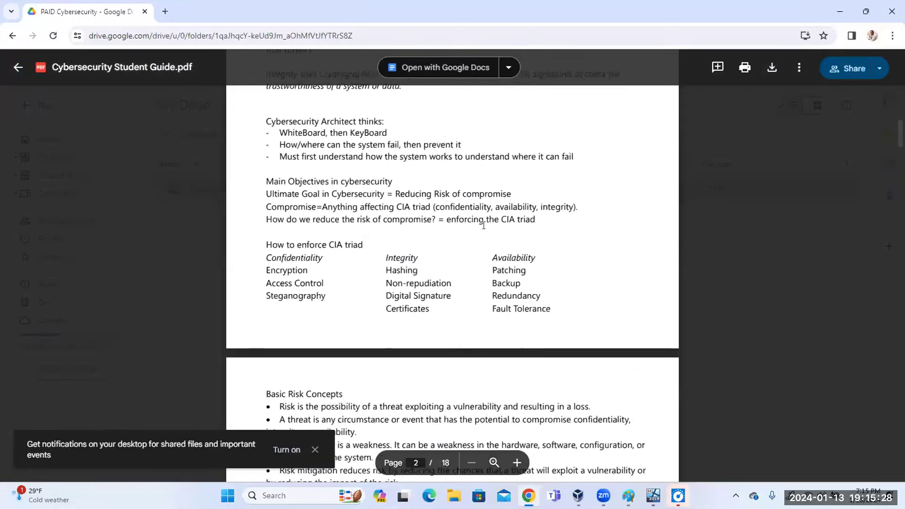
pyautogui.scroll(-20, 478, 225)
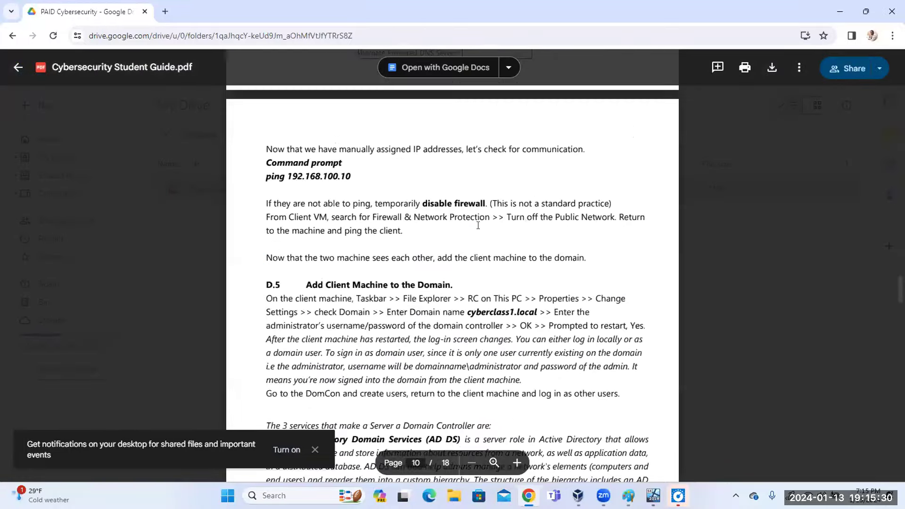
pyautogui.scroll(6, 479, 225)
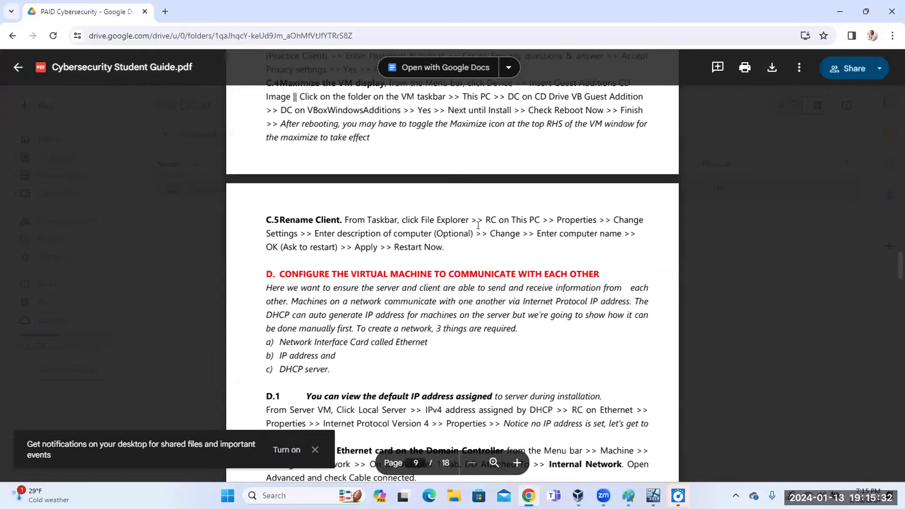
pyautogui.scroll(6, 478, 224)
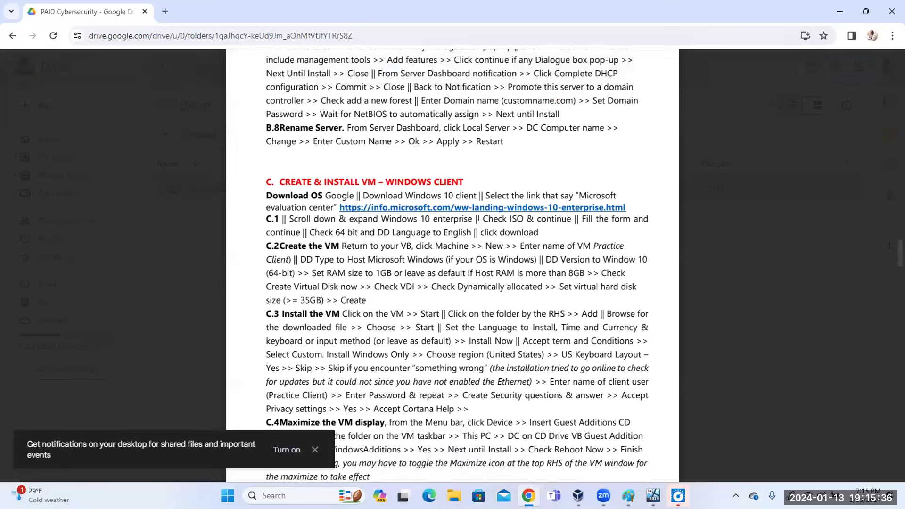
pyautogui.scroll(20, 478, 225)
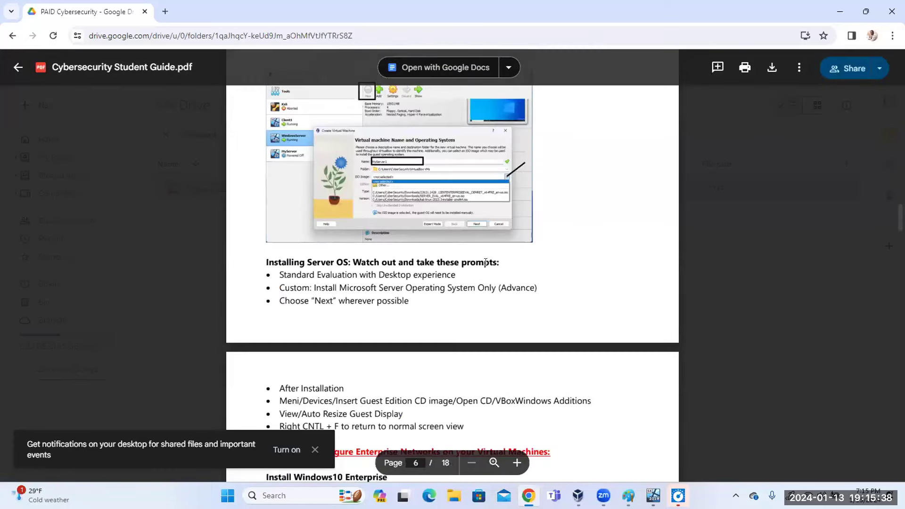
pyautogui.scroll(15, 494, 289)
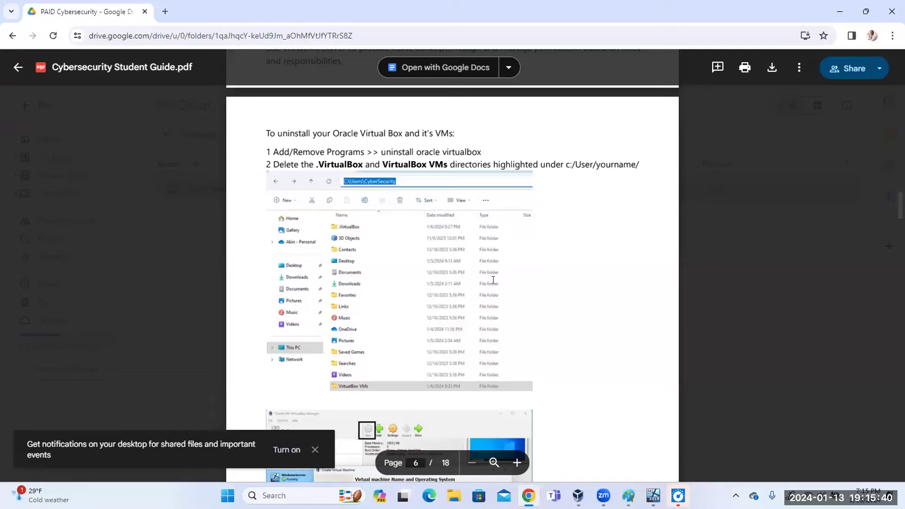
pyautogui.scroll(5, 494, 281)
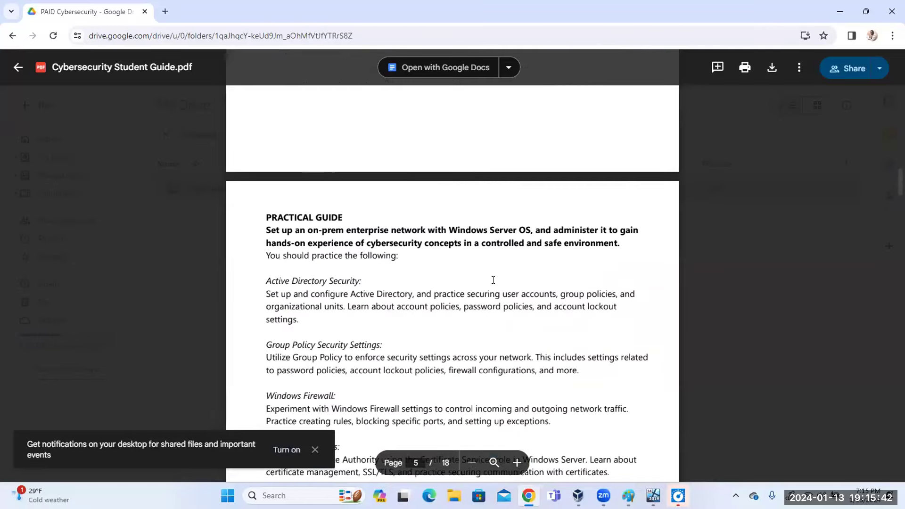
pyautogui.scroll(5, 493, 281)
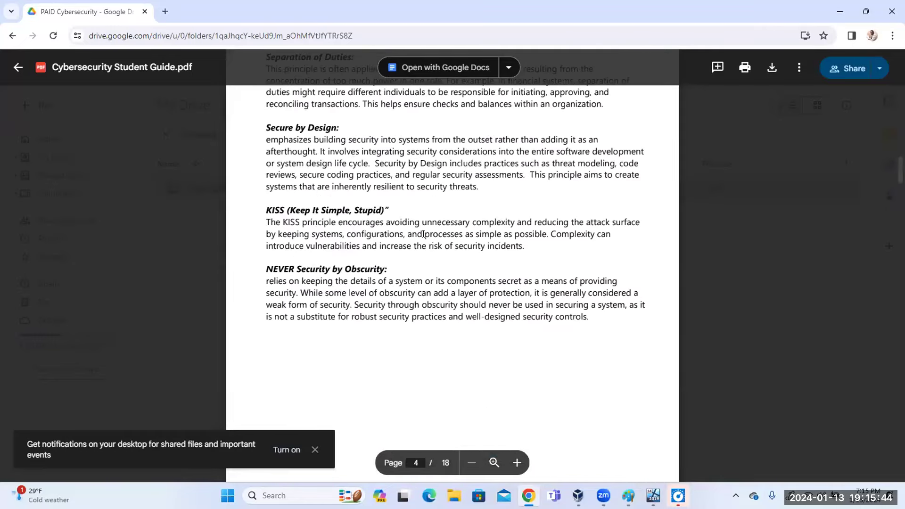
pyautogui.scroll(-14, 424, 232)
pyautogui.scroll(1, 423, 232)
pyautogui.scroll(6, 794, 225)
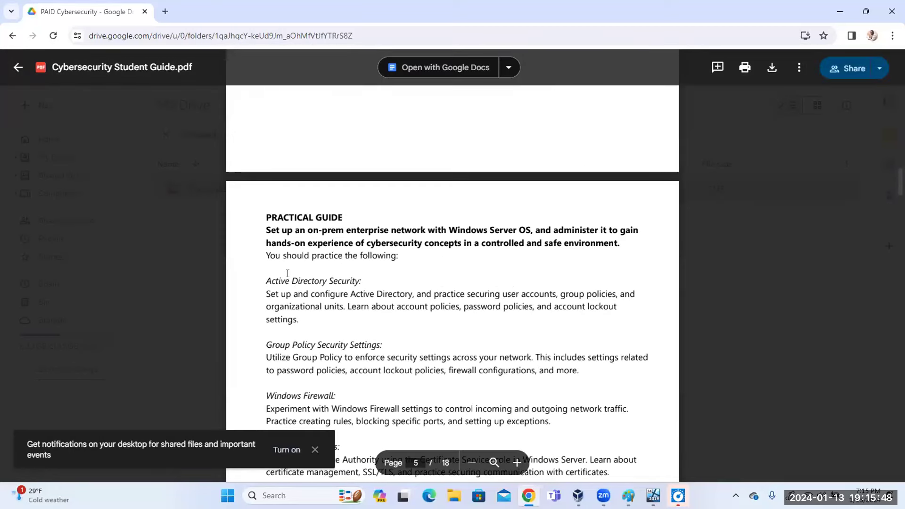
# Highlight the Active Directory Security and Group Policy Security Settings passages and step B.7.
pyautogui.moveTo(269, 277); pyautogui.dragTo(310, 324)
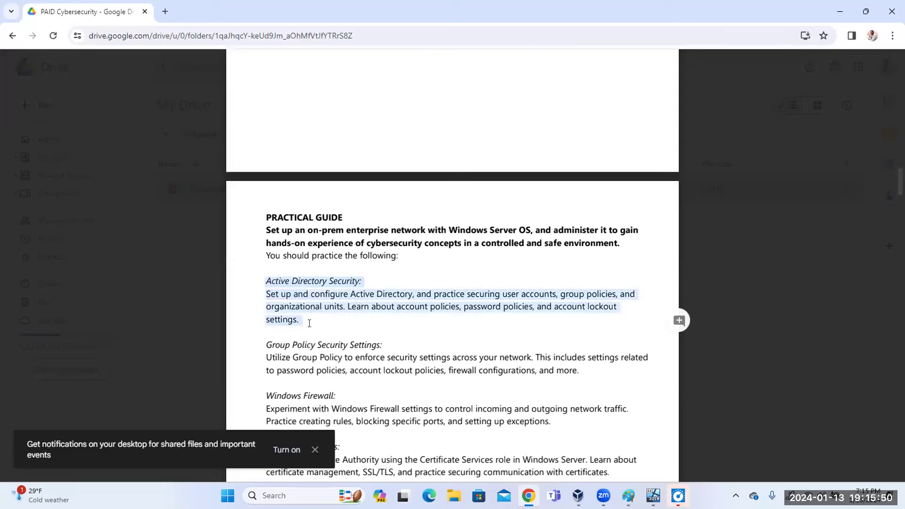
pyautogui.moveTo(267, 344); pyautogui.dragTo(359, 372)
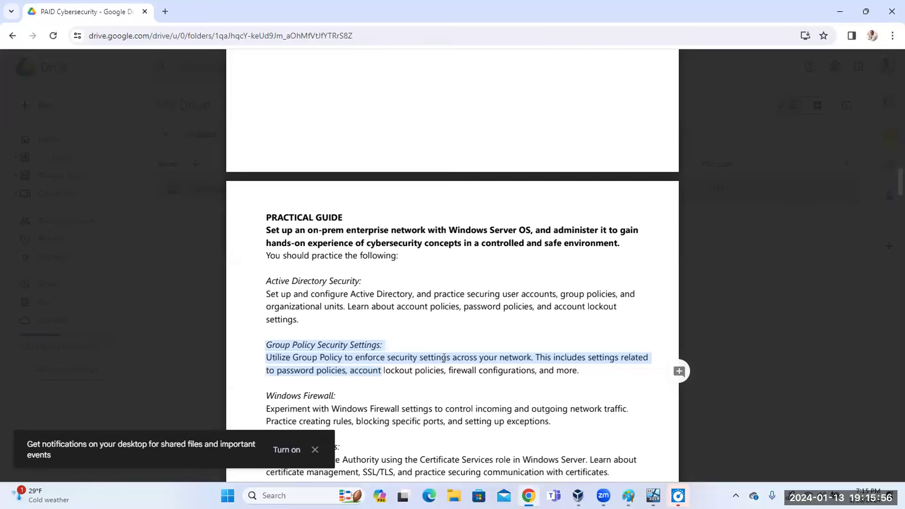
pyautogui.scroll(-9, 476, 342)
pyautogui.scroll(-20, 474, 338)
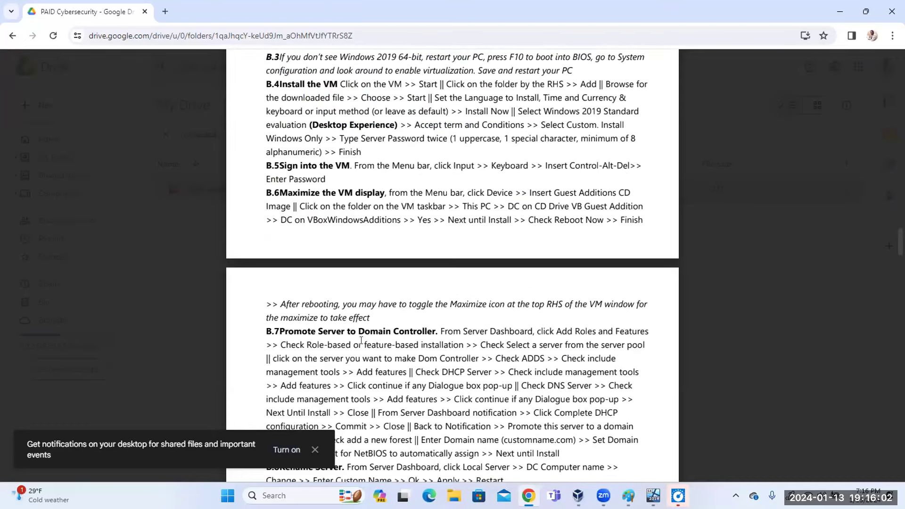
pyautogui.moveTo(267, 331); pyautogui.dragTo(396, 350)
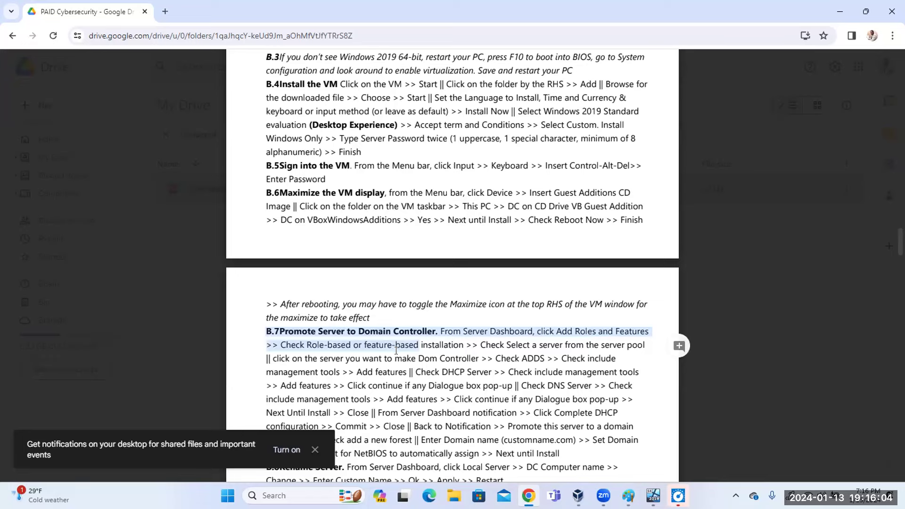
pyautogui.doubleClick(416, 359)
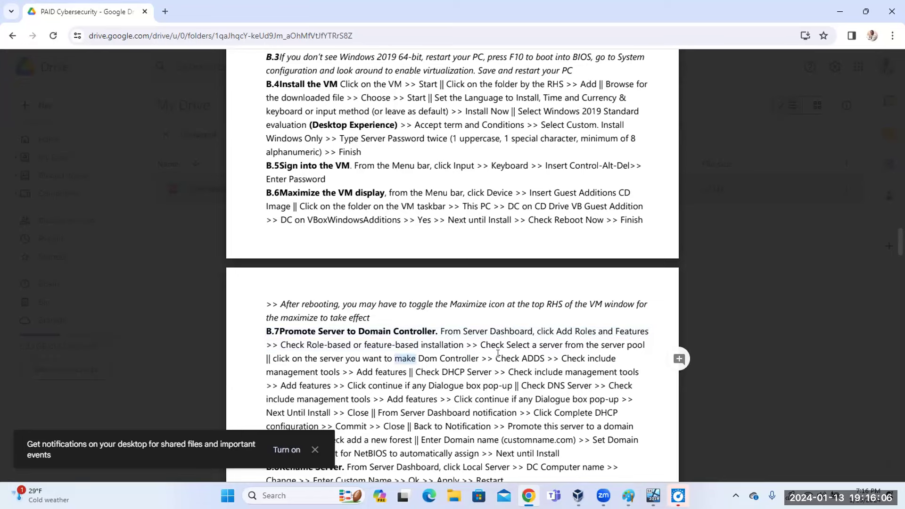
pyautogui.scroll(-6, 498, 354)
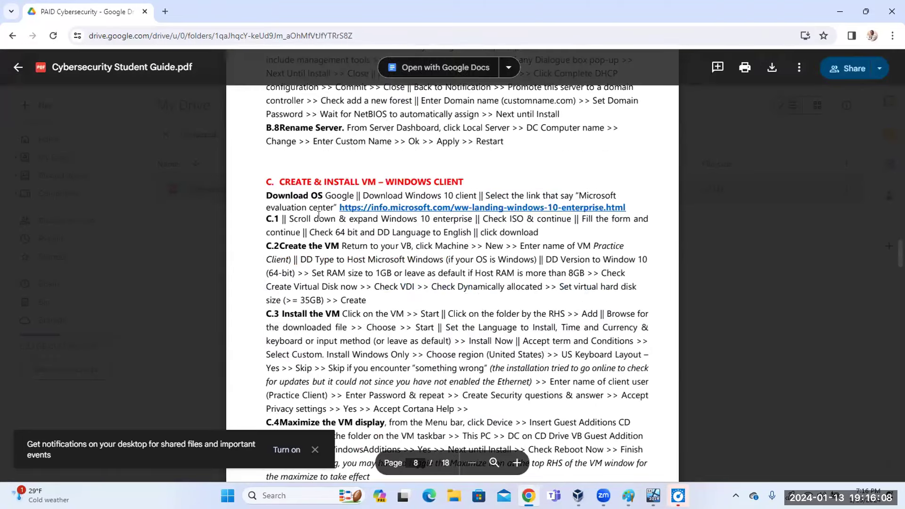
pyautogui.scroll(-6, 371, 241)
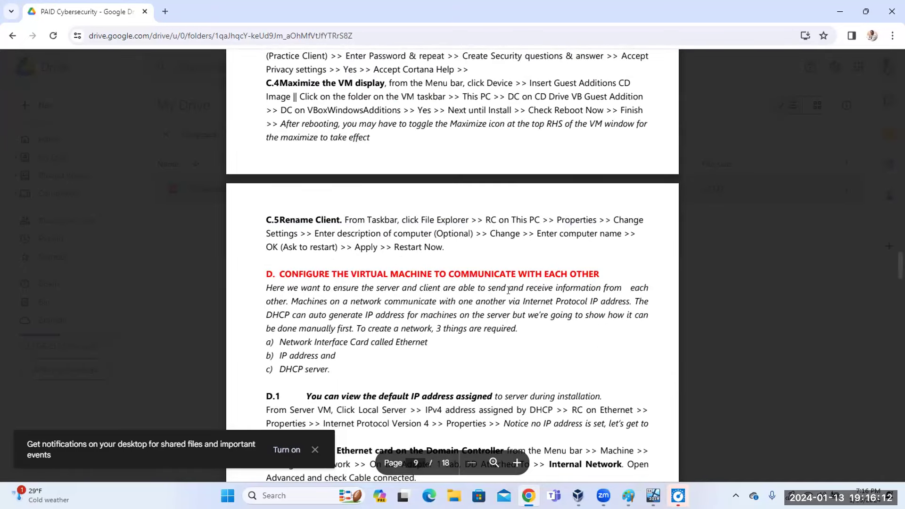
# Select the server's IP address values in the guide's configuration tables.
pyautogui.moveTo(332, 362); pyautogui.dragTo(265, 288)
pyautogui.scroll(-6, 389, 287)
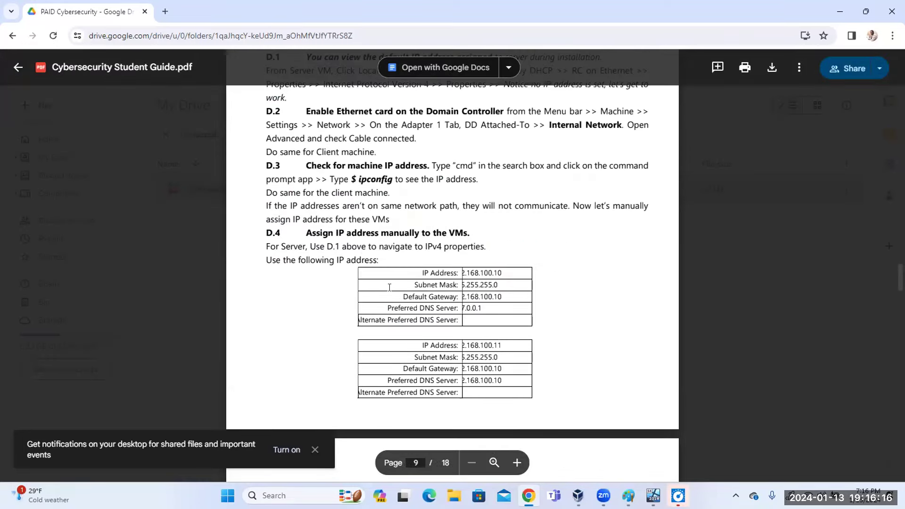
pyautogui.doubleClick(480, 277)
pyautogui.click(478, 279)
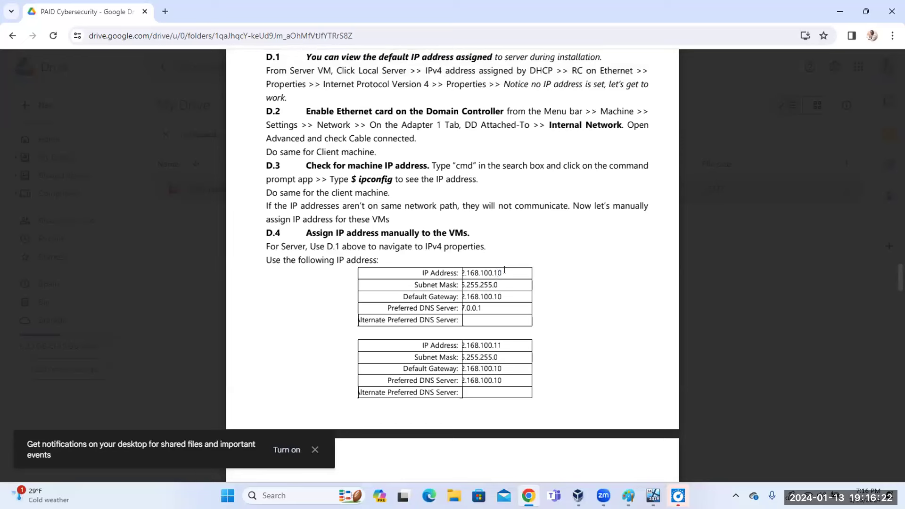
pyautogui.doubleClick(503, 273)
pyautogui.moveTo(505, 346); pyautogui.dragTo(451, 340)
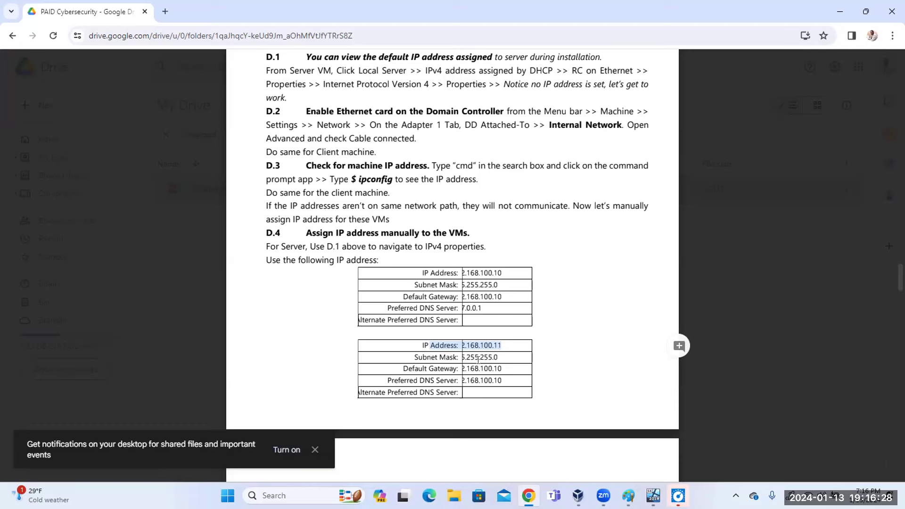
pyautogui.click(479, 360)
# Highlight the Internal Network adapter setting and scroll to E.5 Domain Policy Management on page 12.
pyautogui.scroll(-7, 486, 351)
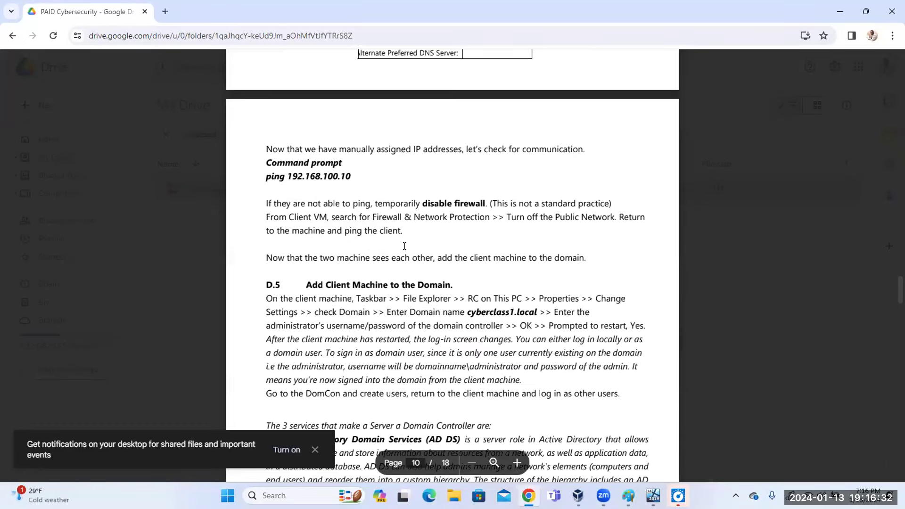
pyautogui.scroll(-7, 403, 246)
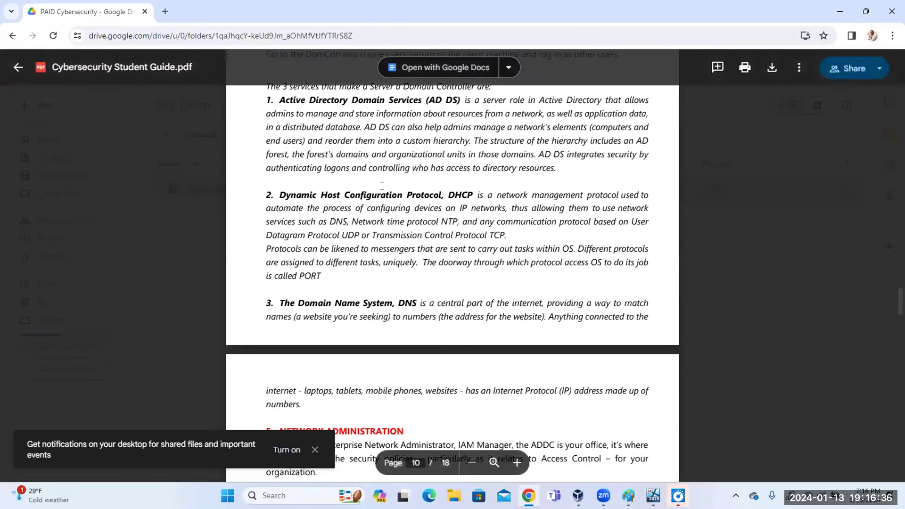
pyautogui.scroll(-7, 382, 191)
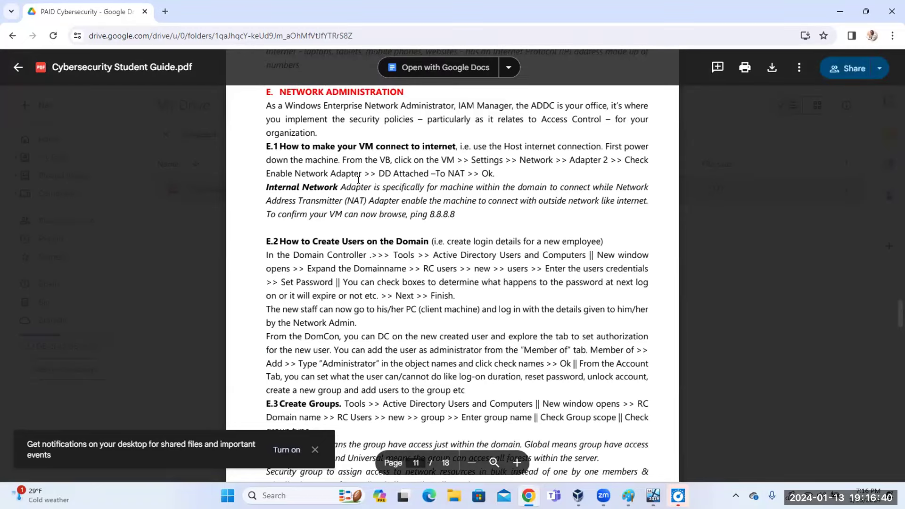
pyautogui.doubleClick(350, 173)
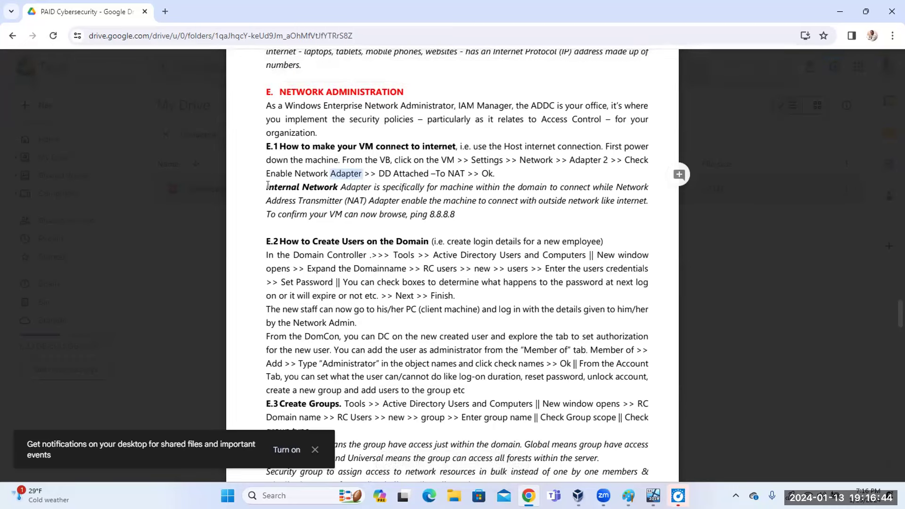
pyautogui.moveTo(264, 185); pyautogui.dragTo(324, 182)
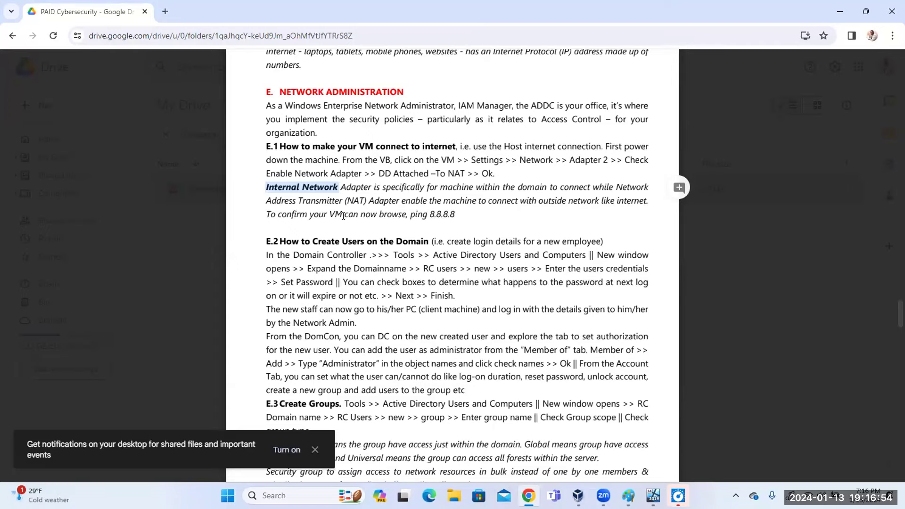
pyautogui.scroll(-6, 343, 216)
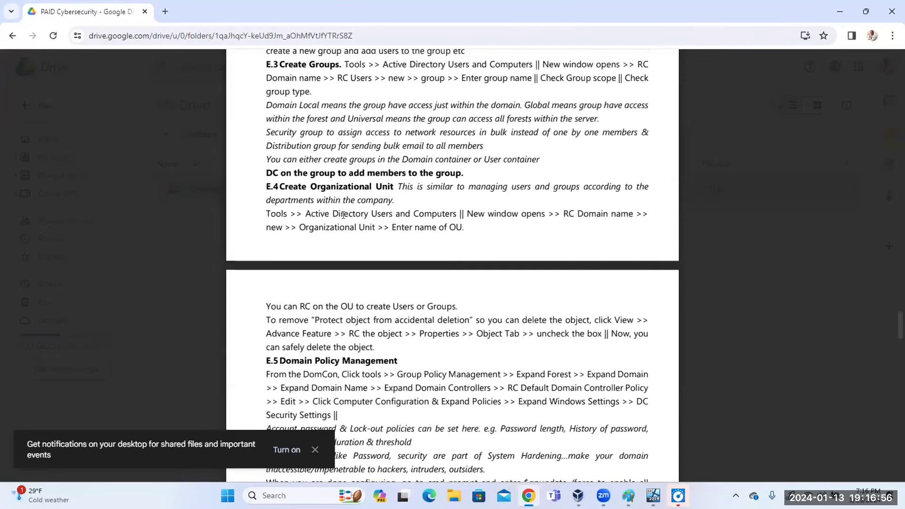
pyautogui.scroll(-3, 343, 216)
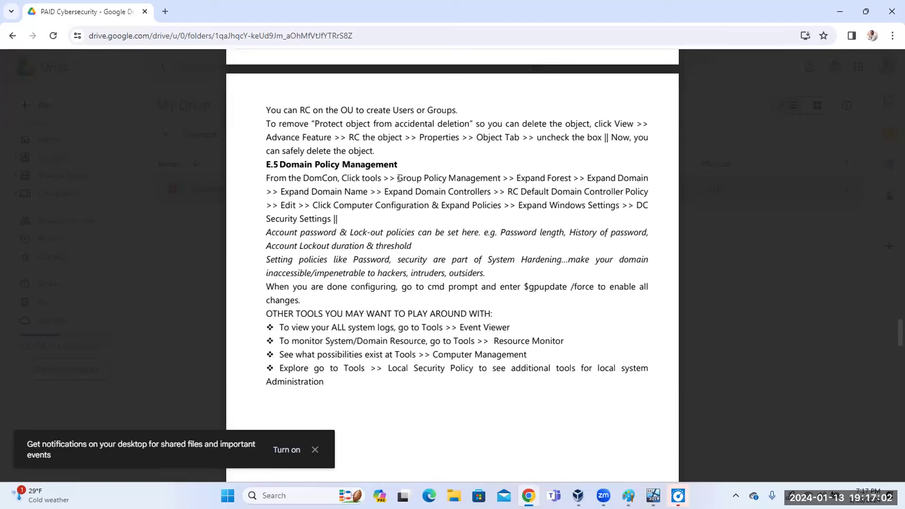
# Highlight the E.5 steps (Group Policy Management, Expand Forest, Domain Controllers), then minimize Chrome.
pyautogui.moveTo(397, 177); pyautogui.dragTo(481, 178)
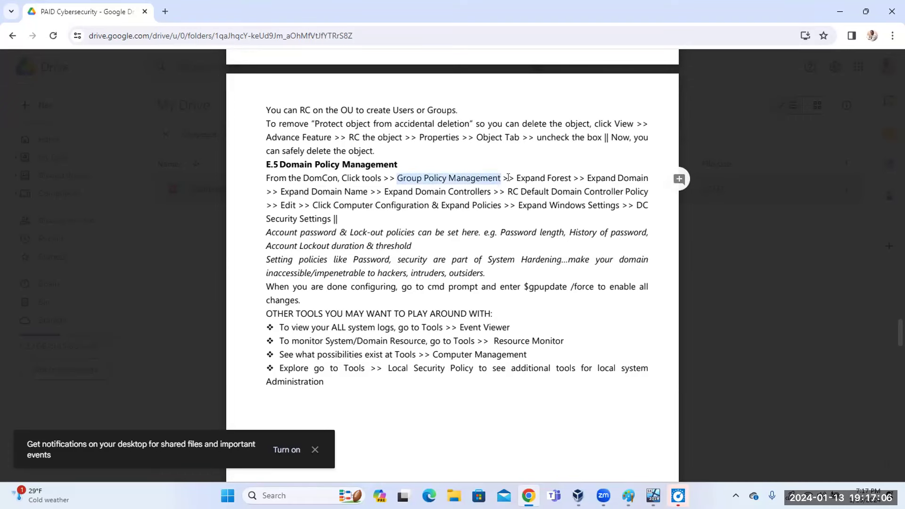
pyautogui.moveTo(515, 177); pyautogui.dragTo(559, 177)
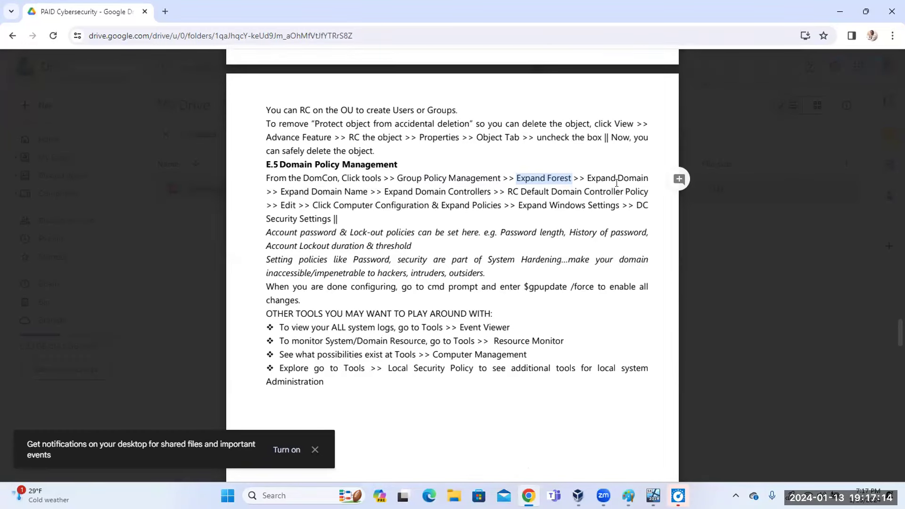
pyautogui.moveTo(281, 191); pyautogui.dragTo(615, 195)
pyautogui.click(512, 189)
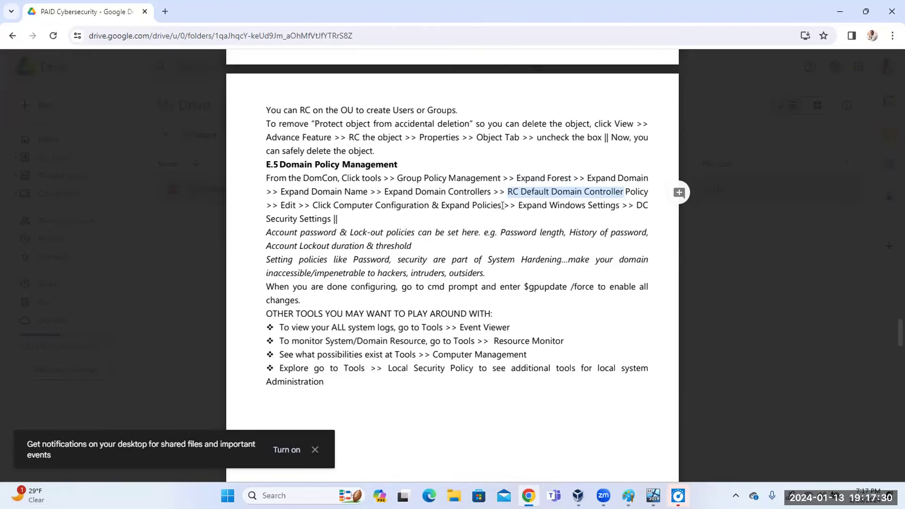
pyautogui.moveTo(261, 173); pyautogui.dragTo(353, 217)
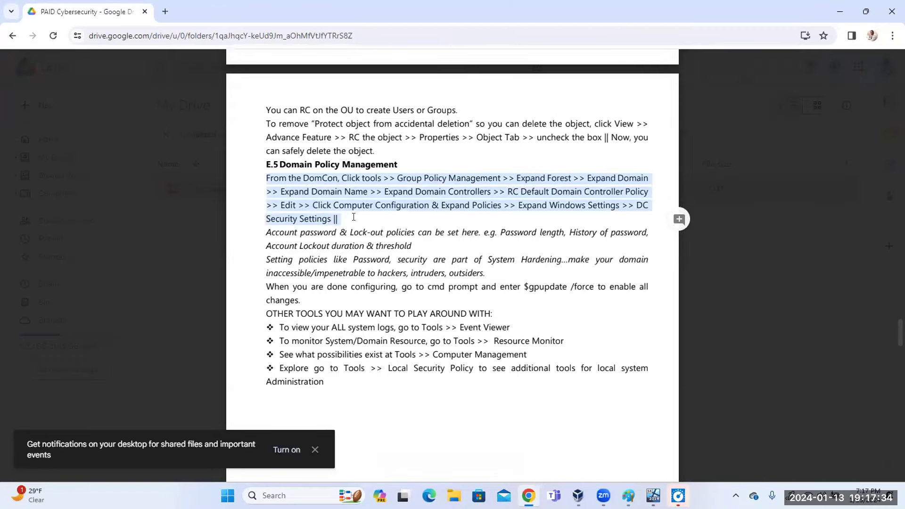
pyautogui.scroll(-15, 388, 254)
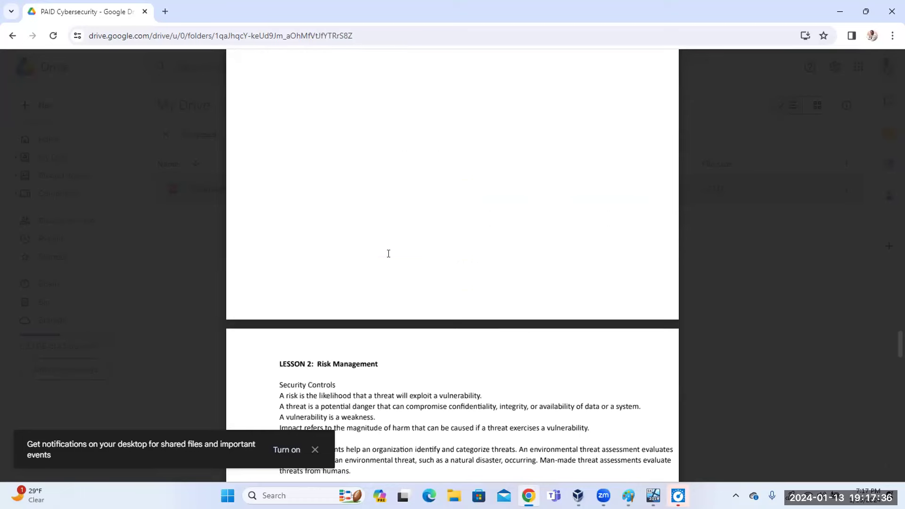
pyautogui.scroll(15, 389, 253)
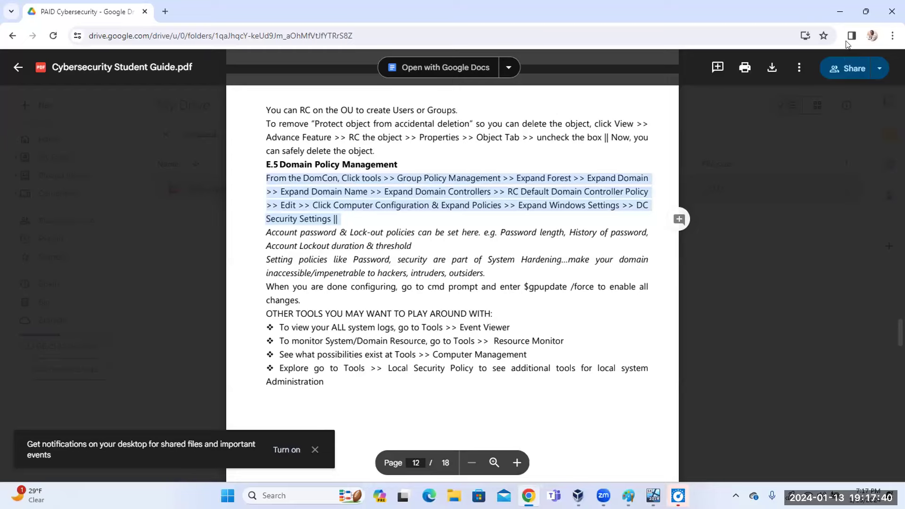
pyautogui.click(839, 13)
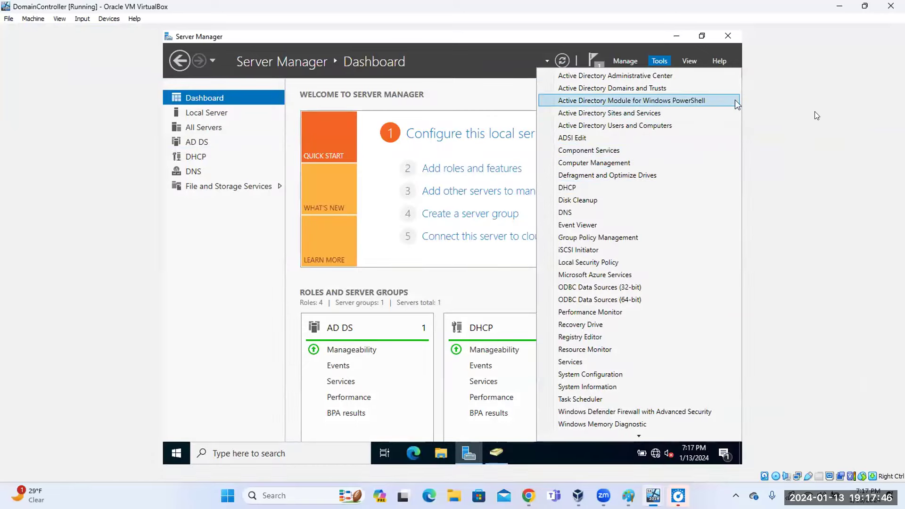
# Launch Group Policy Management, expand Forest > Domains > cyberclass.local, and right-click Default Domain Policy.
pyautogui.click(603, 241)
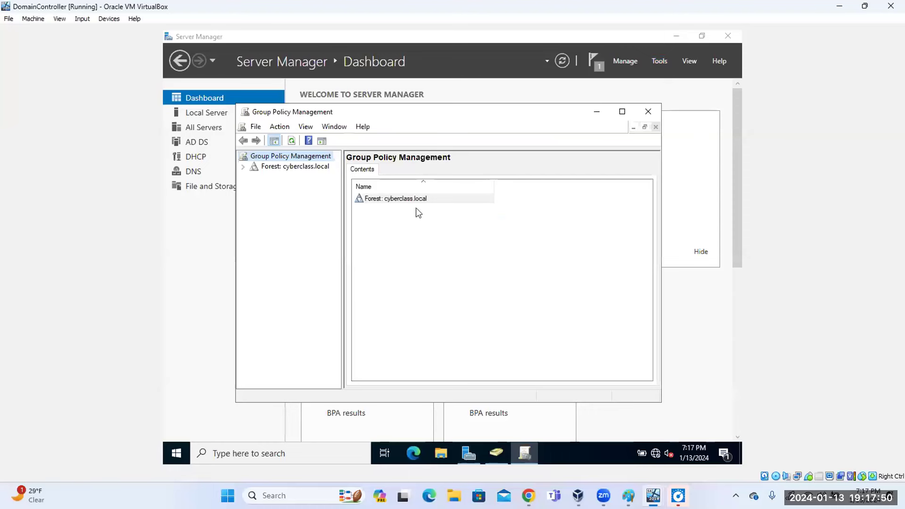
pyautogui.click(243, 167)
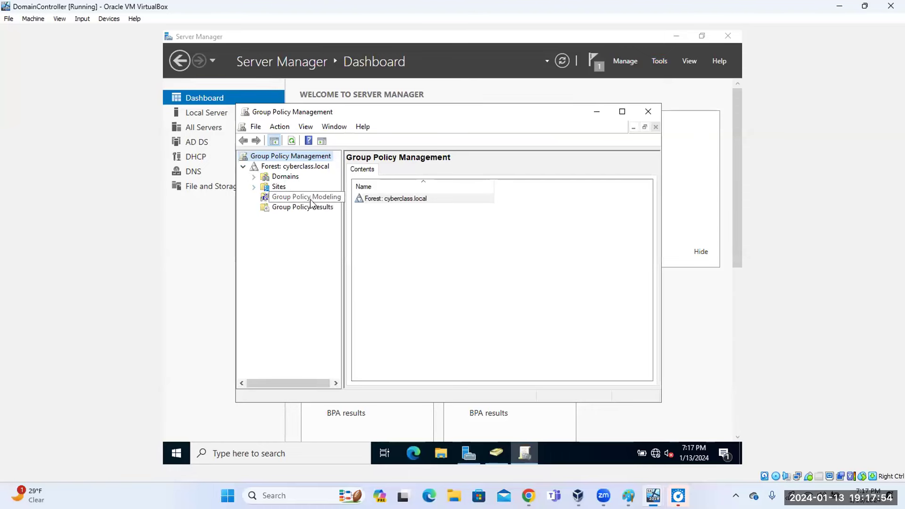
pyautogui.click(253, 176)
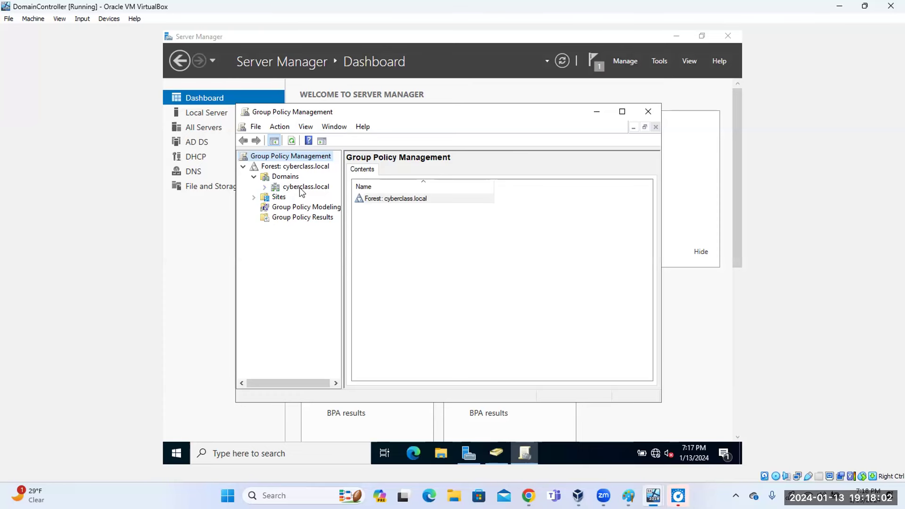
pyautogui.click(265, 187)
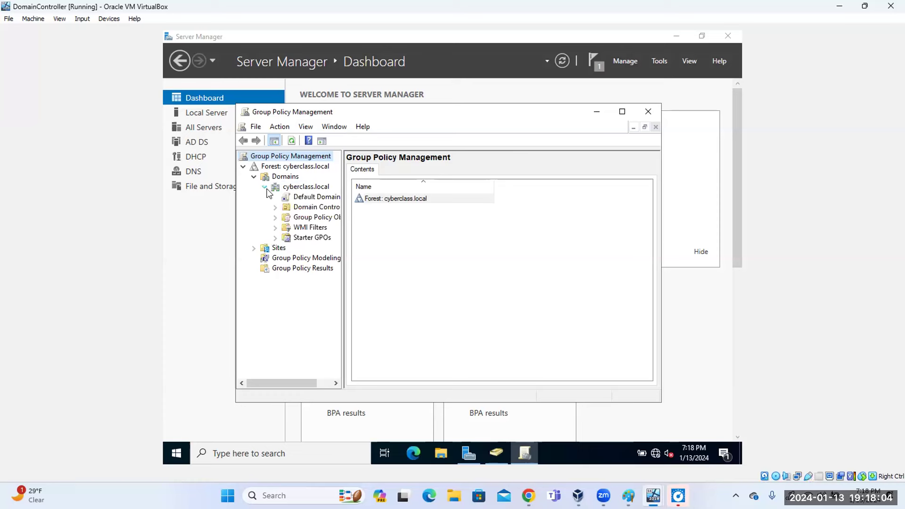
pyautogui.moveTo(344, 258); pyautogui.dragTo(390, 262)
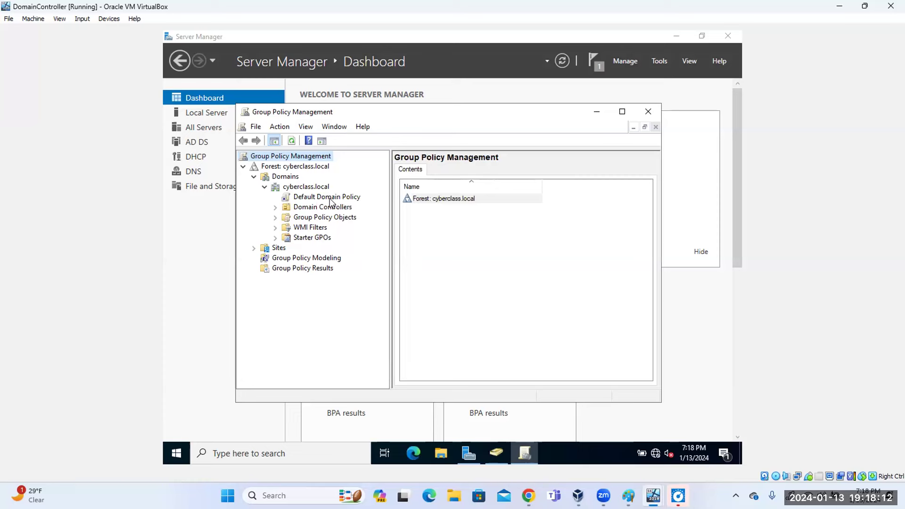
pyautogui.rightClick(332, 200)
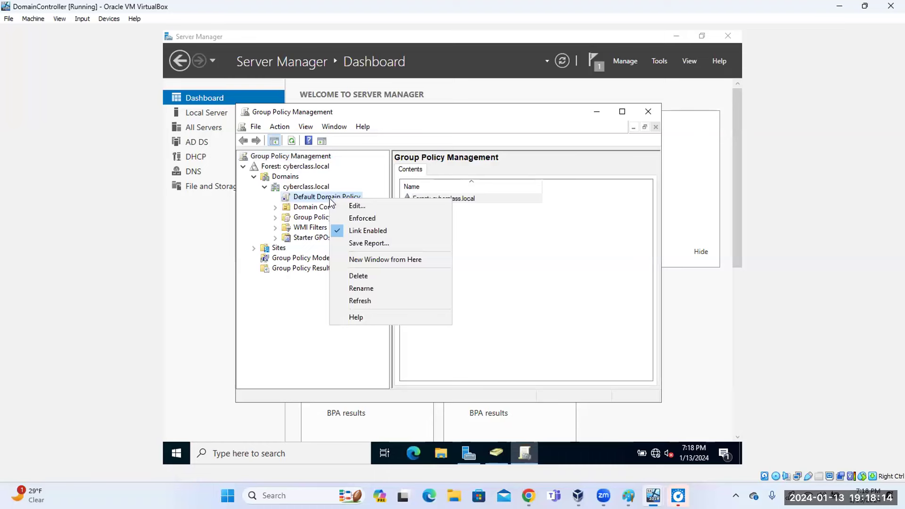
# Edit the Default Domain Policy and expand Computer Configuration > Policies.
pyautogui.click(357, 208)
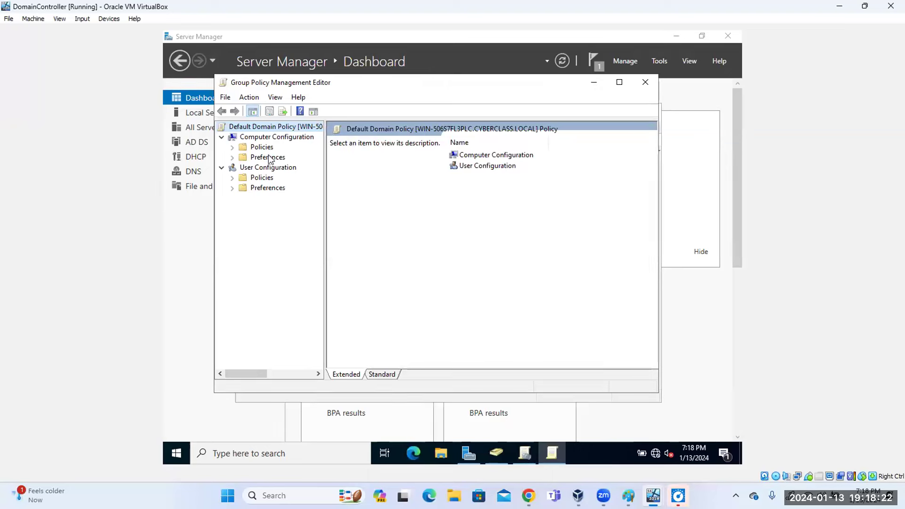
pyautogui.click(269, 139)
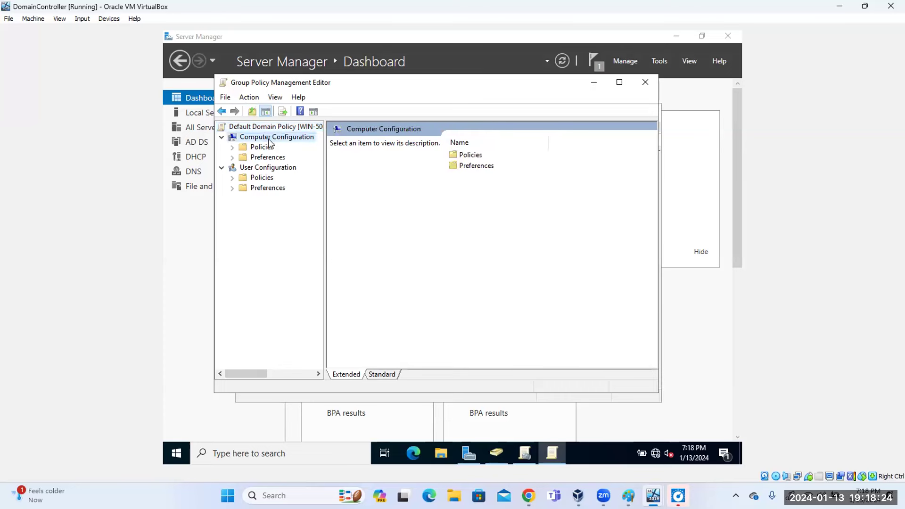
pyautogui.click(268, 170)
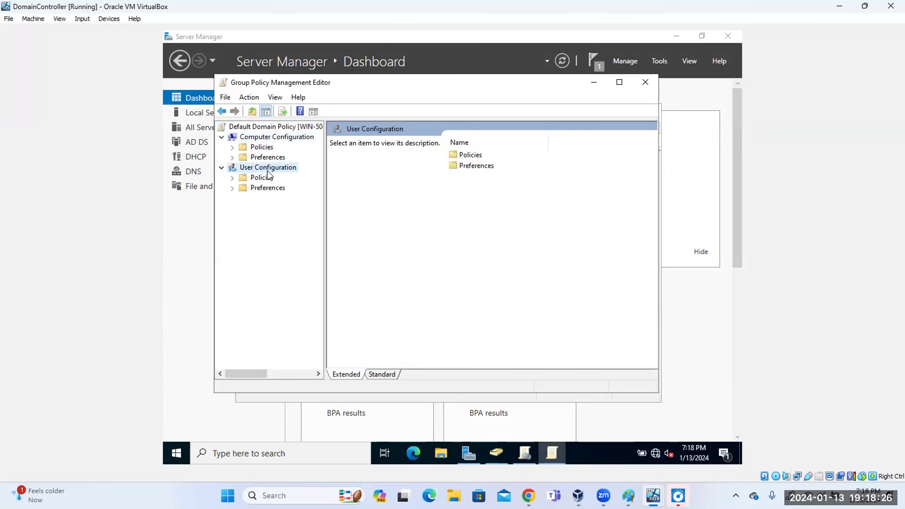
pyautogui.click(271, 139)
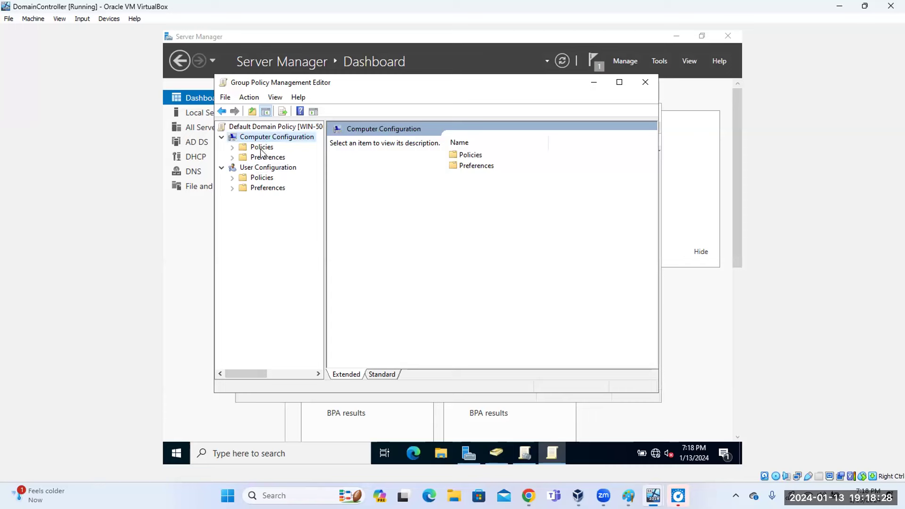
pyautogui.click(233, 148)
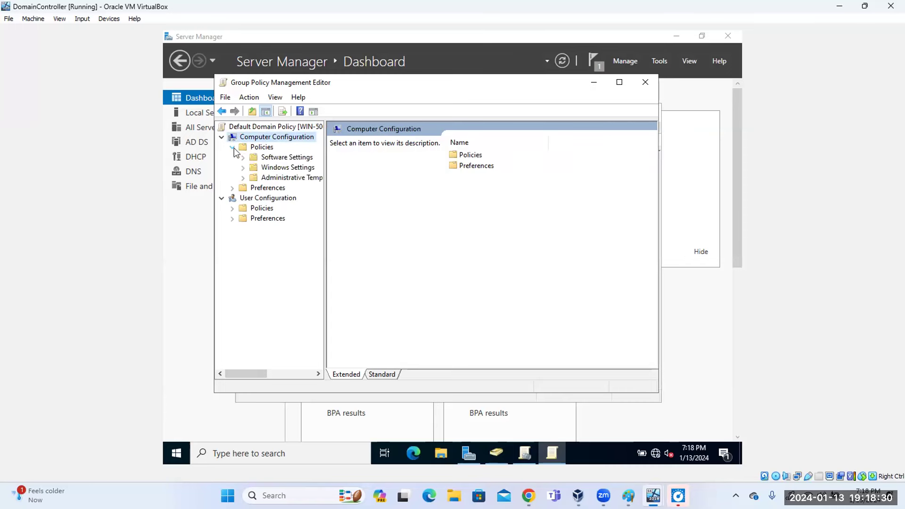
pyautogui.click(273, 158)
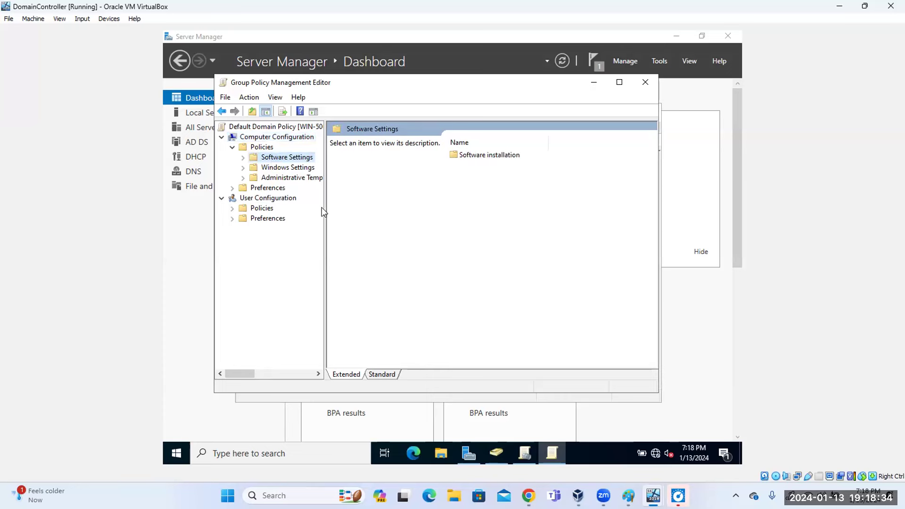
pyautogui.moveTo(324, 213); pyautogui.dragTo(369, 220)
# Expand Windows Settings and open its Security Settings.
pyautogui.click(243, 158)
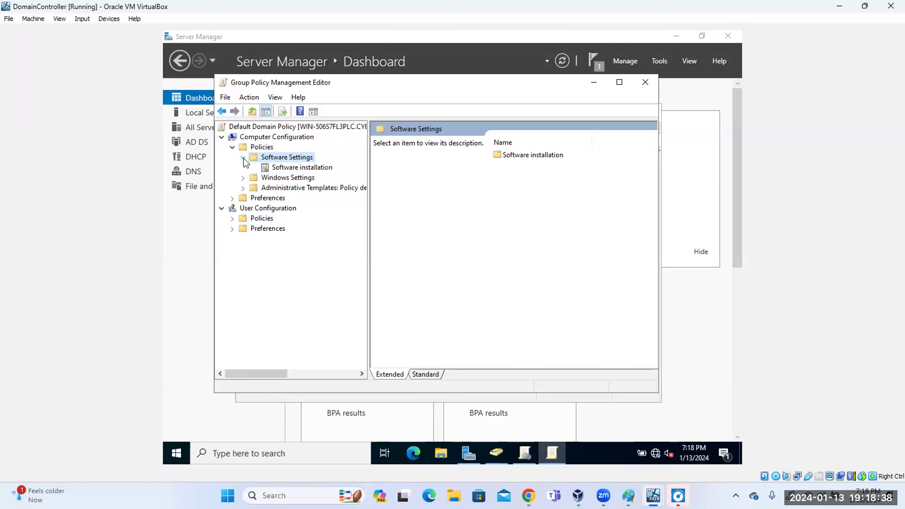
pyautogui.click(243, 178)
pyautogui.click(292, 169)
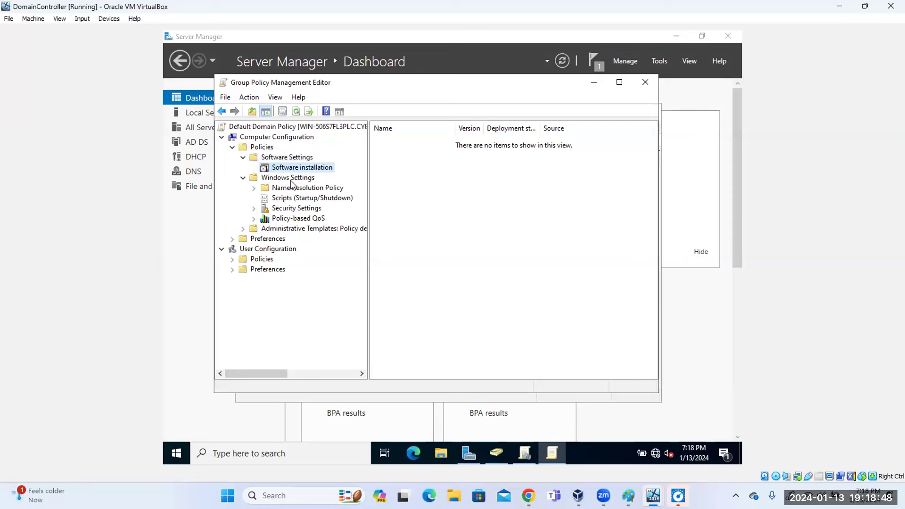
pyautogui.click(291, 189)
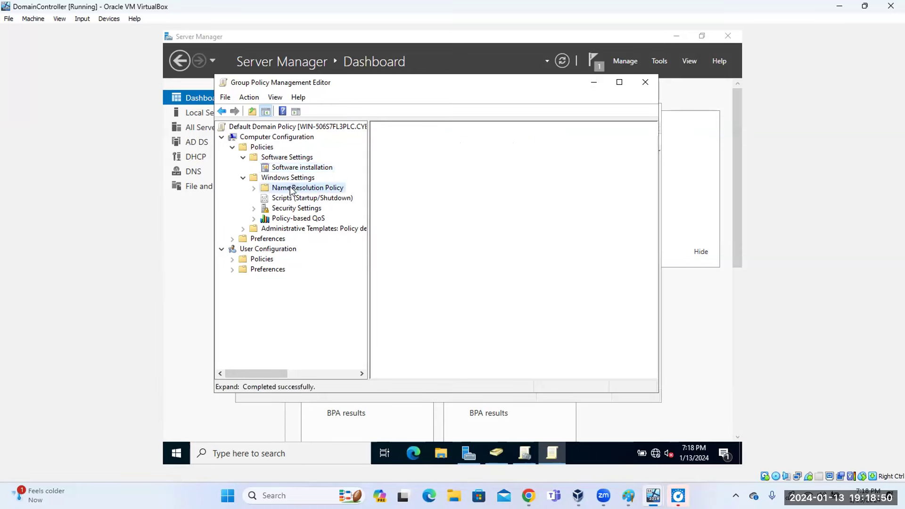
pyautogui.click(290, 178)
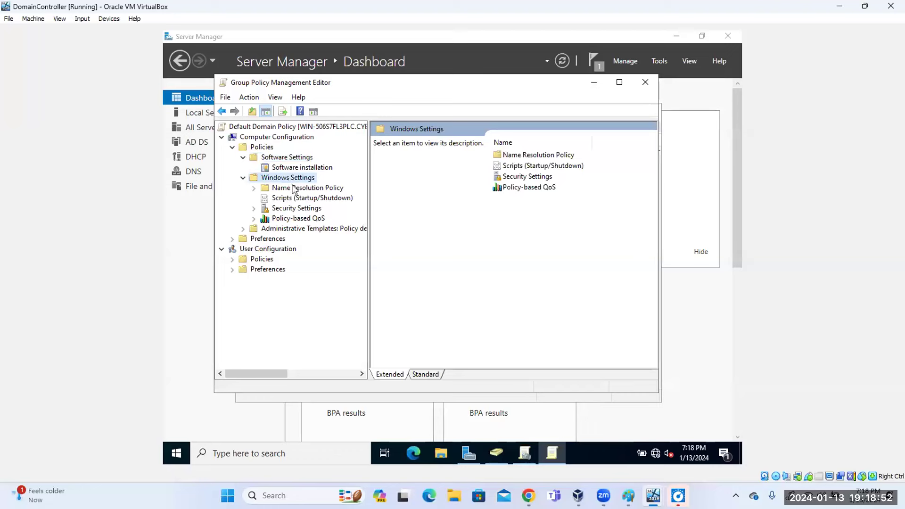
pyautogui.doubleClick(520, 178)
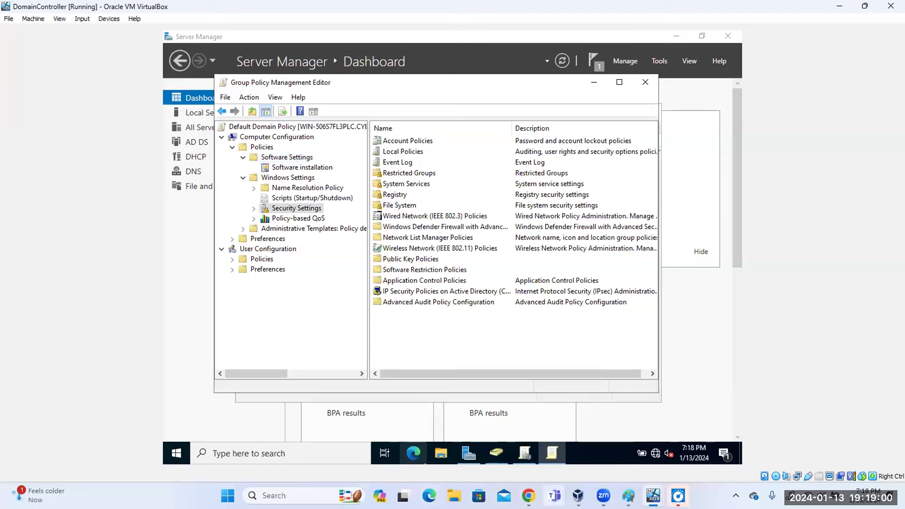
# Return to the PDF guide in Chrome and highlight Security Settings in the E.5 steps.
pyautogui.click(480, 392)
pyautogui.click(354, 228)
pyautogui.moveTo(260, 216); pyautogui.dragTo(326, 218)
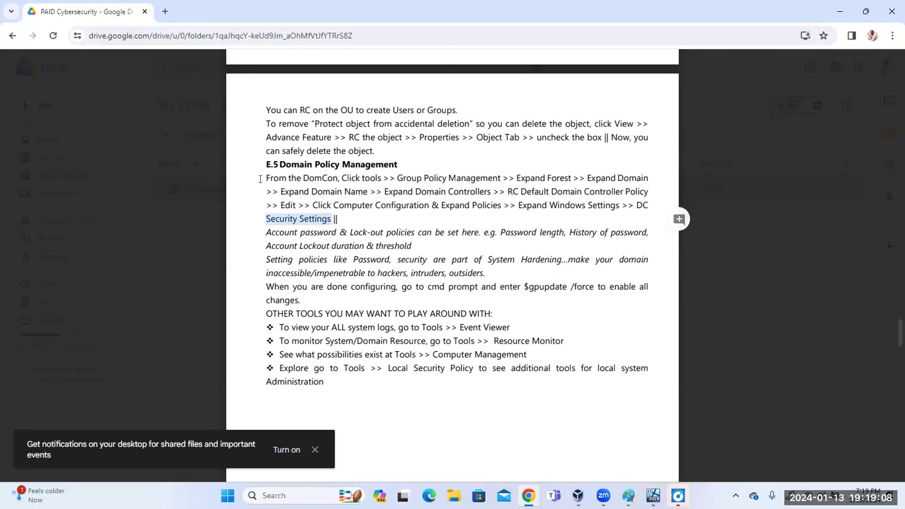
# Highlight the E.5 paragraph, close the PDF preview, and close DomainController's Group Policy Management Editor.
pyautogui.moveTo(267, 178); pyautogui.dragTo(359, 217)
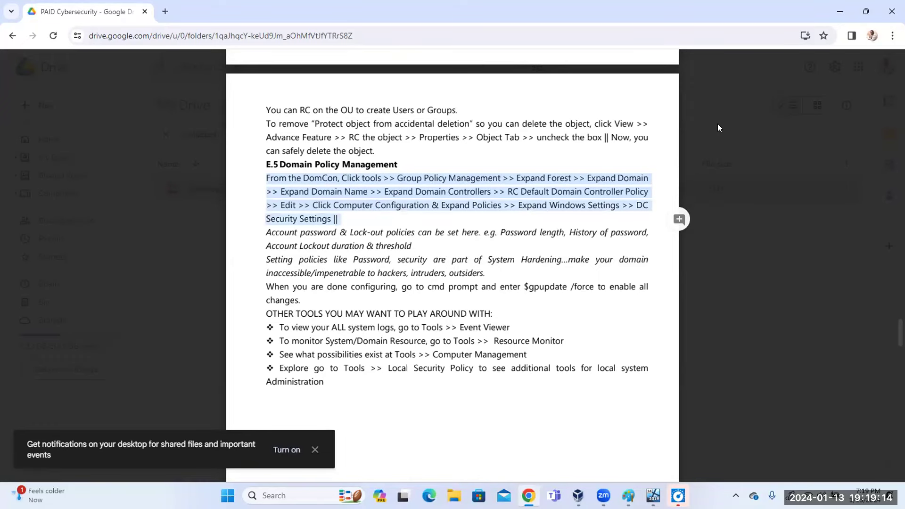
pyautogui.click(760, 128)
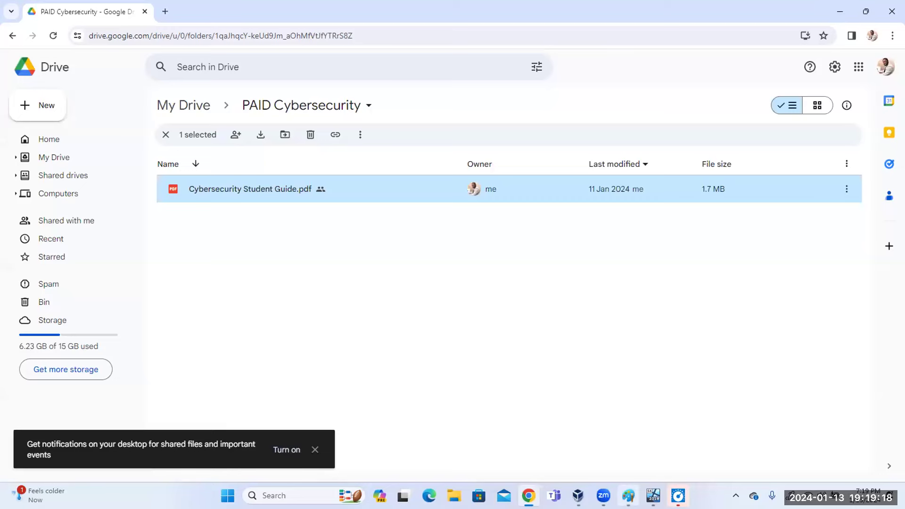
pyautogui.moveTo(654, 496)
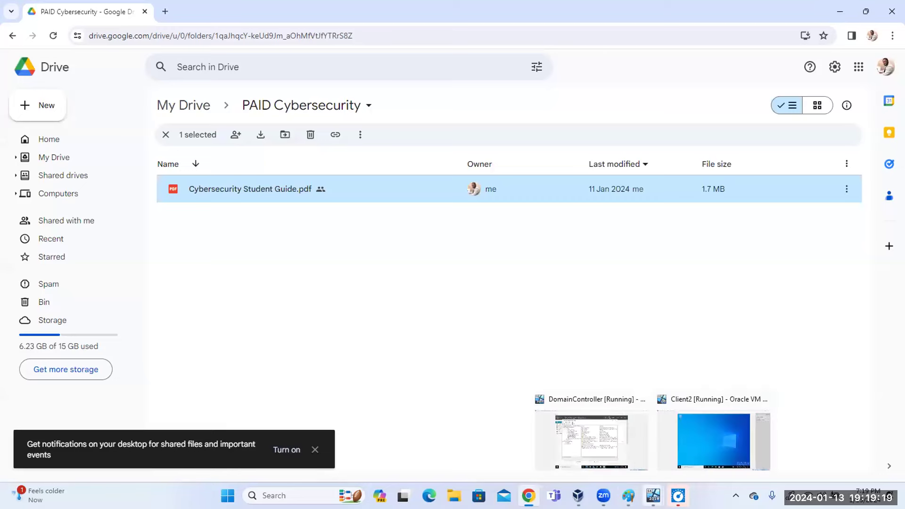
pyautogui.click(614, 448)
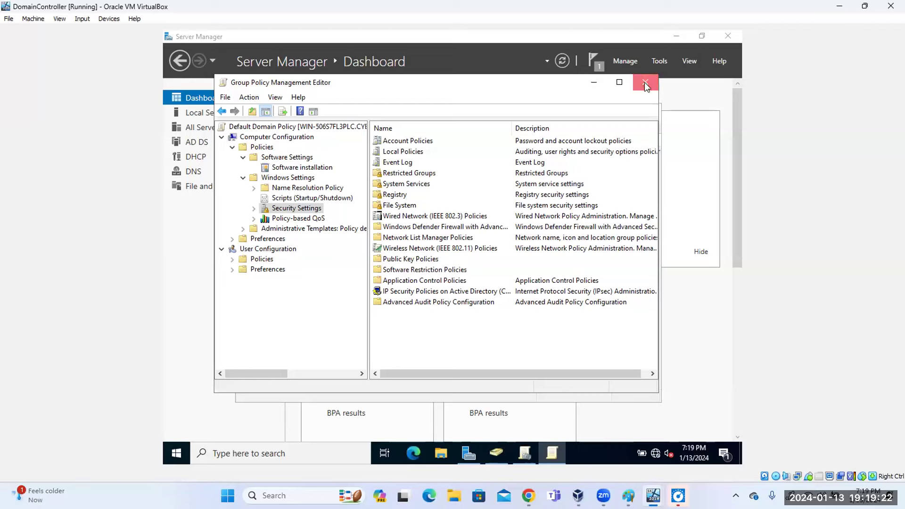
pyautogui.click(645, 82)
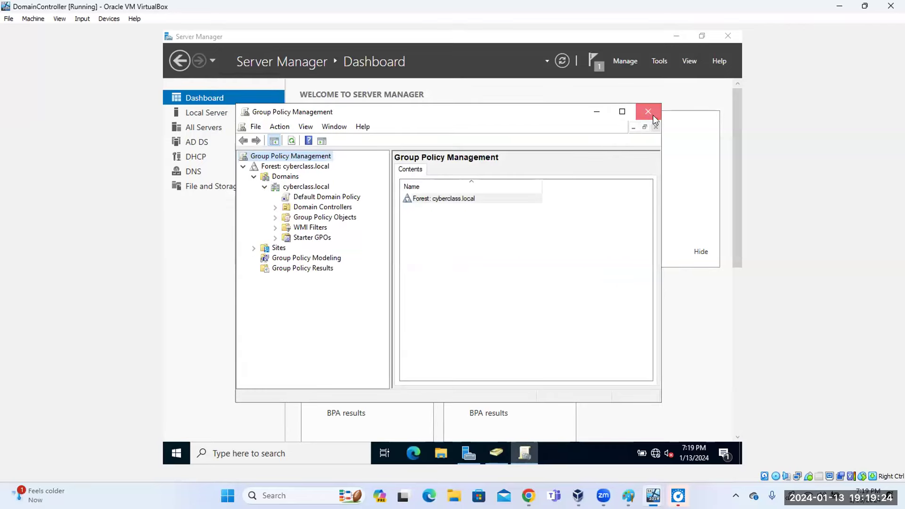
# Close Group Policy Management and restore the VirtualBox window from full screen.
pyautogui.click(650, 117)
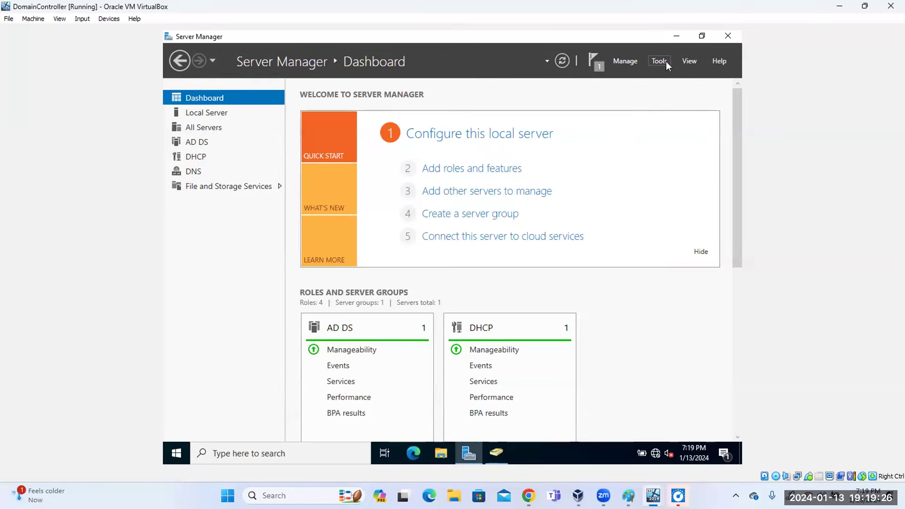
pyautogui.click(866, 7)
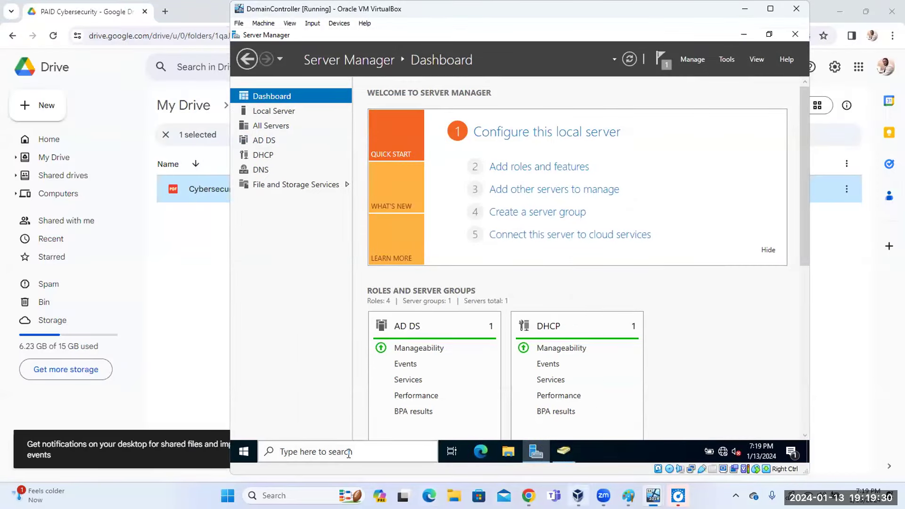
pyautogui.moveTo(679, 496)
pyautogui.click(529, 495)
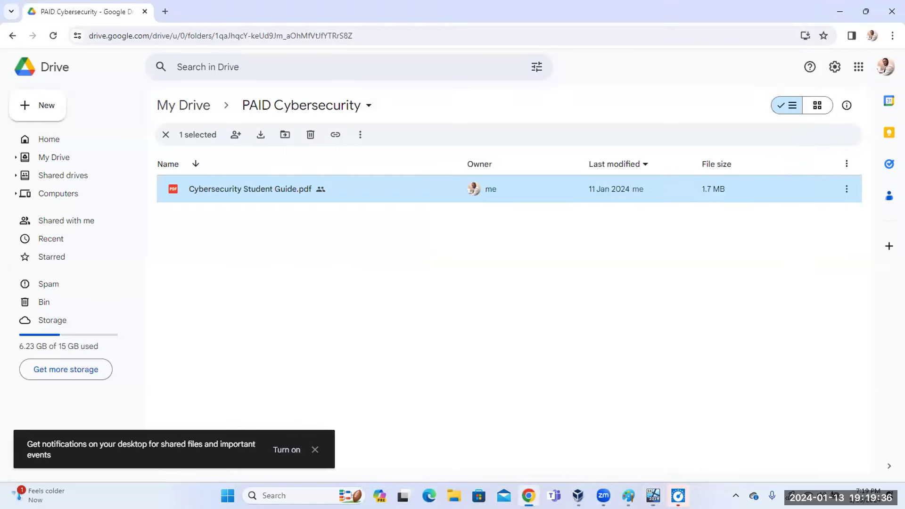
pyautogui.click(529, 495)
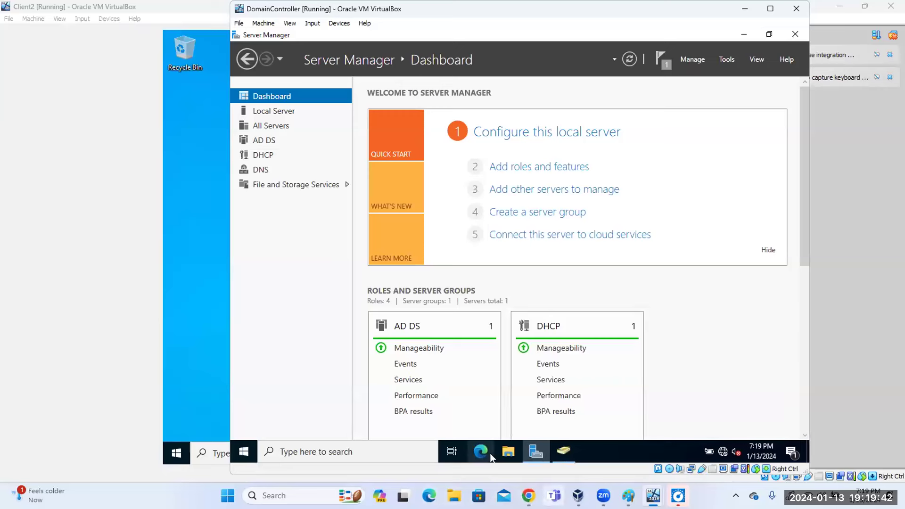
# Switch between the Chrome and Edge windows, ending with the Drive folder in front.
pyautogui.moveTo(654, 496)
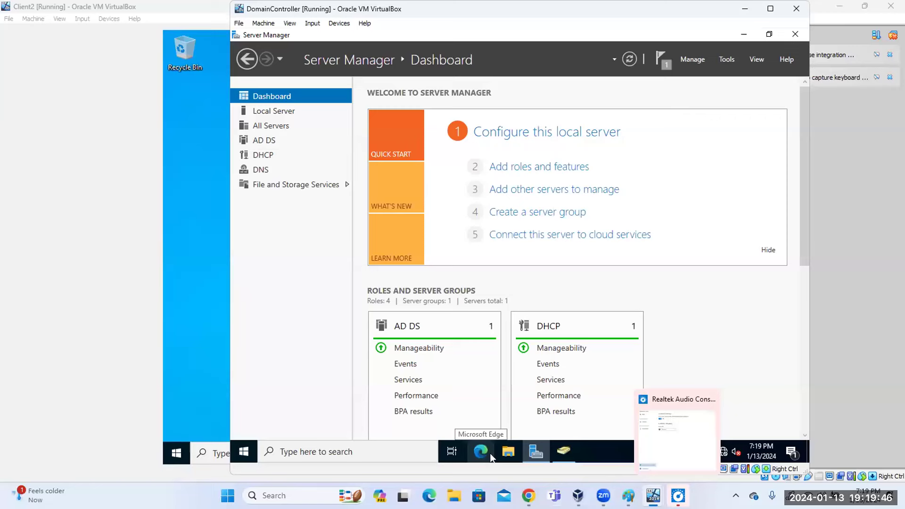
pyautogui.moveTo(529, 495)
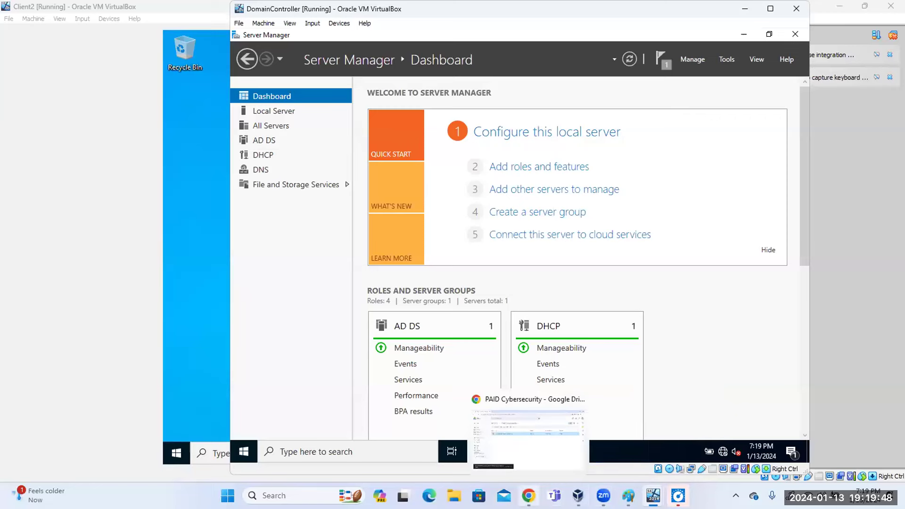
pyautogui.click(528, 433)
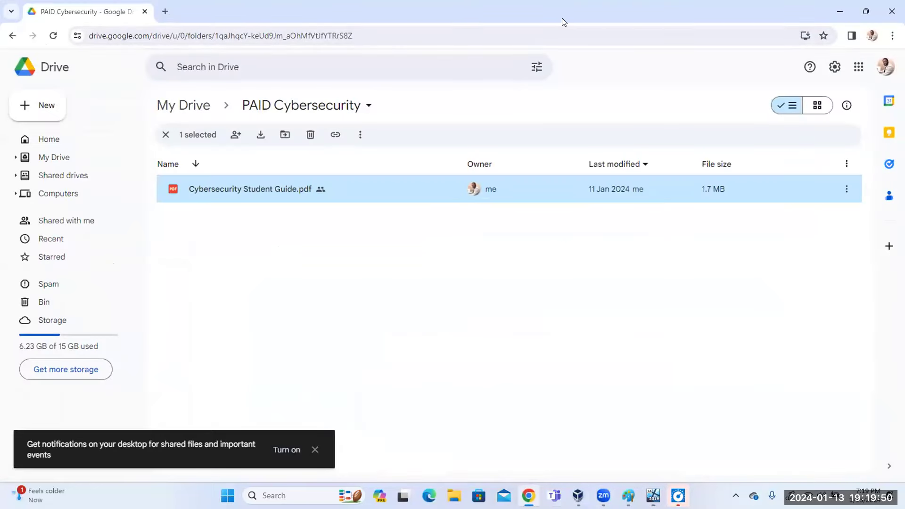
pyautogui.click(840, 11)
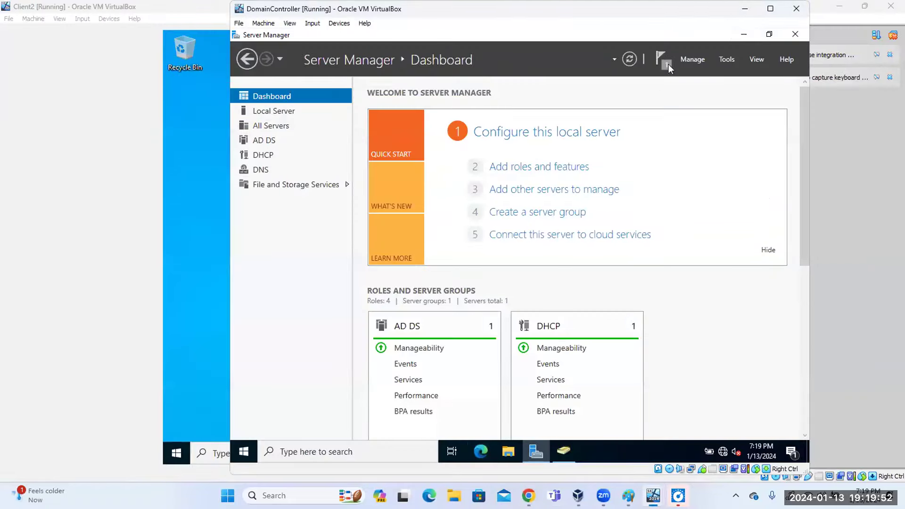
pyautogui.click(429, 496)
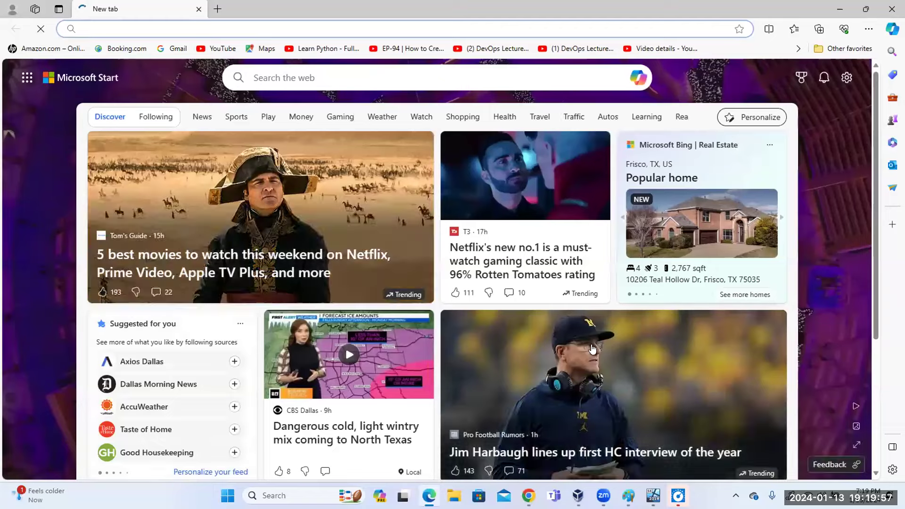
pyautogui.click(429, 496)
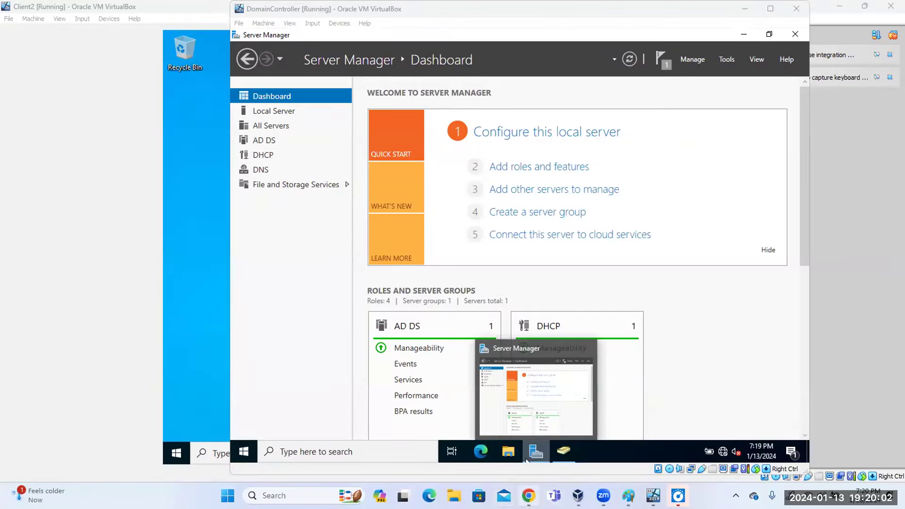
pyautogui.click(528, 496)
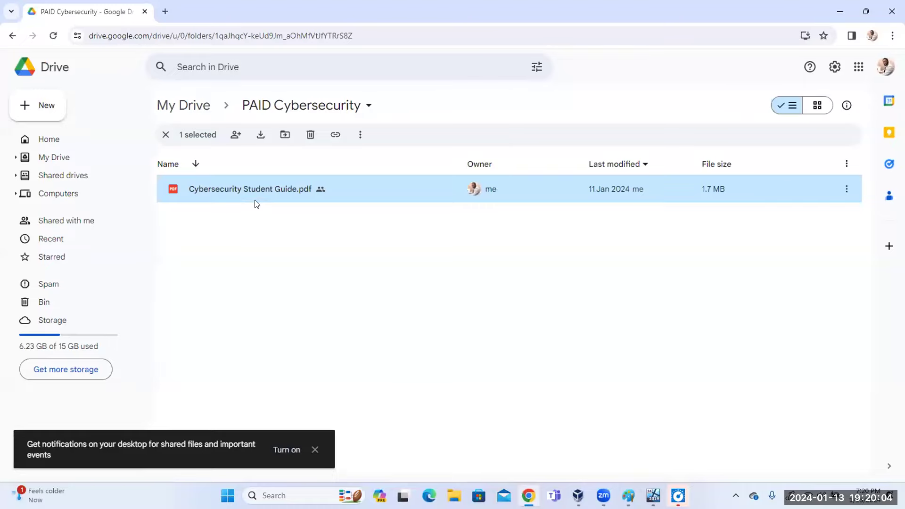
# Open the guide PDF, restore Chrome, and launch Group Policy Management in the VM.
pyautogui.doubleClick(255, 190)
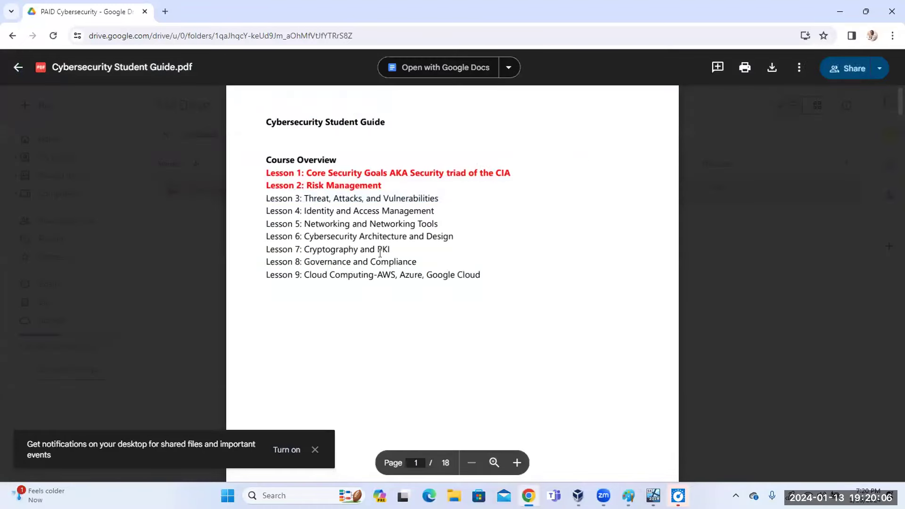
pyautogui.scroll(-15, 380, 253)
pyautogui.click(865, 12)
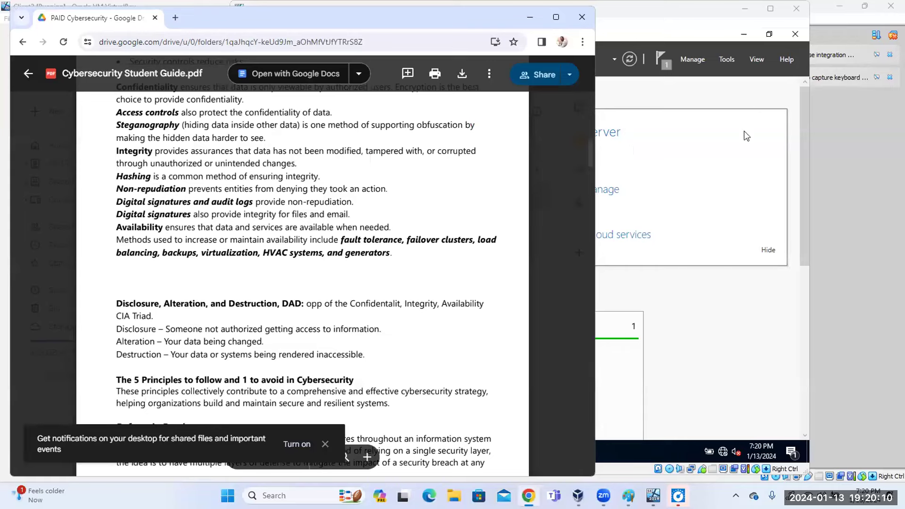
pyautogui.click(747, 136)
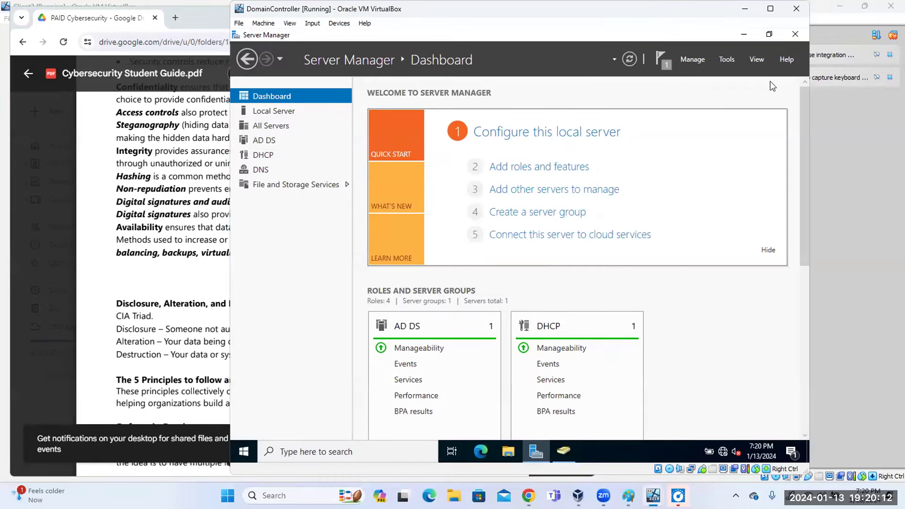
pyautogui.click(726, 59)
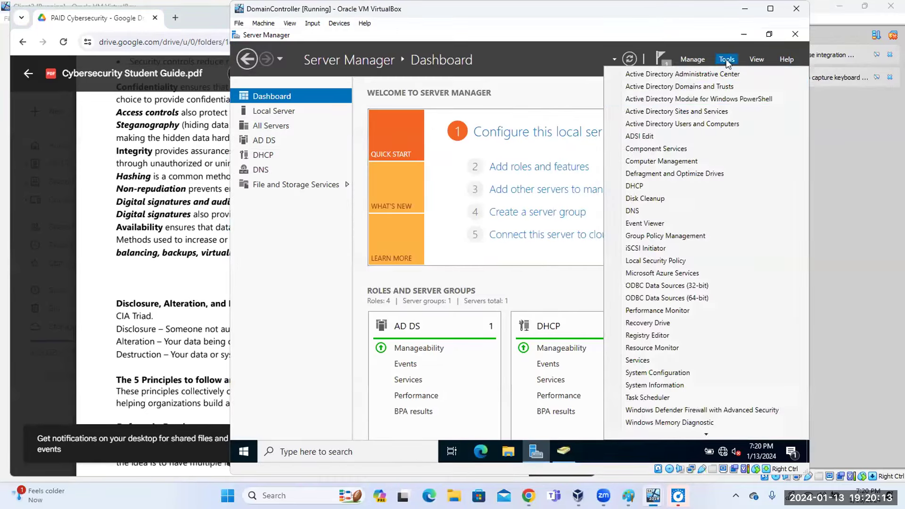
pyautogui.click(662, 228)
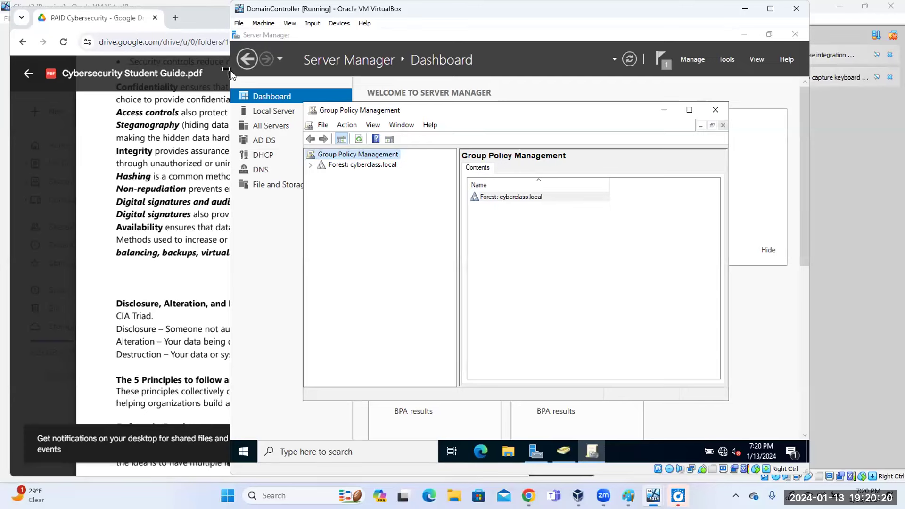
# Place the VM and guide side by side, scroll the PDF to E.5, and open All Servers.
pyautogui.moveTo(227, 68); pyautogui.dragTo(422, 68)
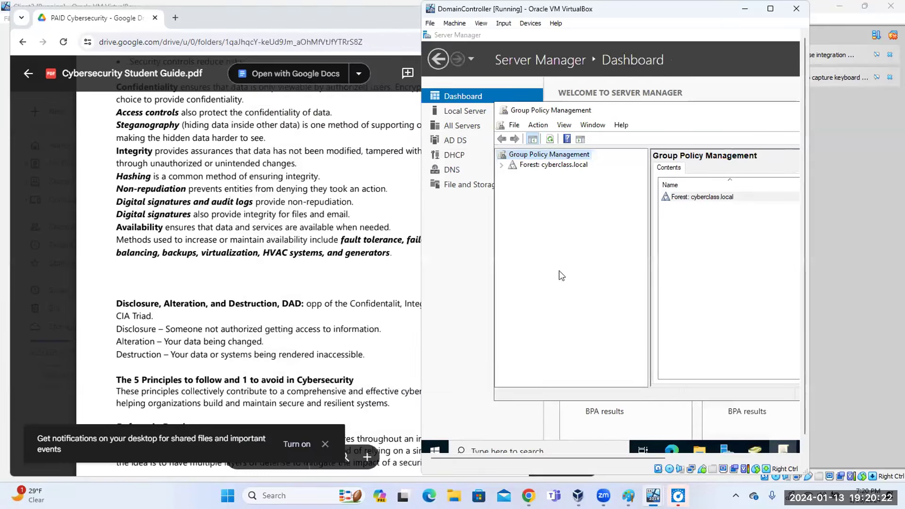
pyautogui.click(224, 26)
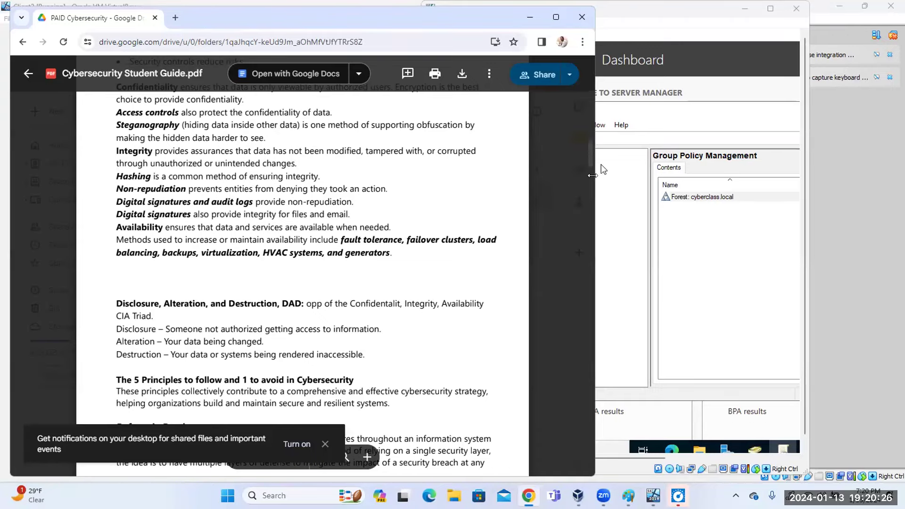
pyautogui.scroll(-10, 287, 239)
pyautogui.scroll(-15, 285, 239)
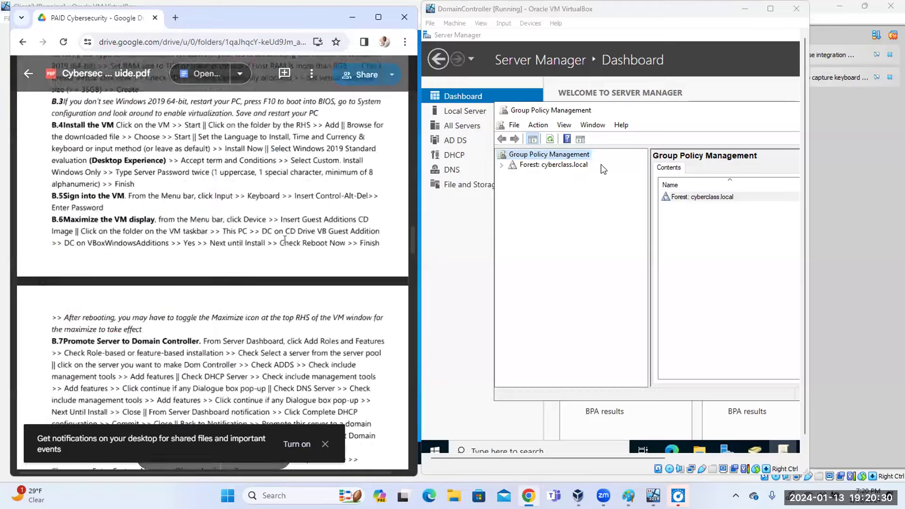
pyautogui.scroll(-20, 285, 240)
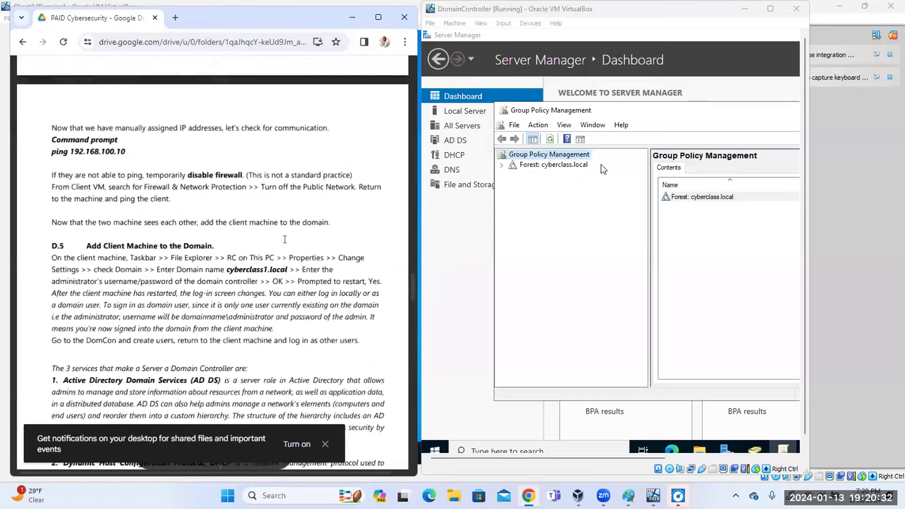
pyautogui.scroll(-10, 285, 239)
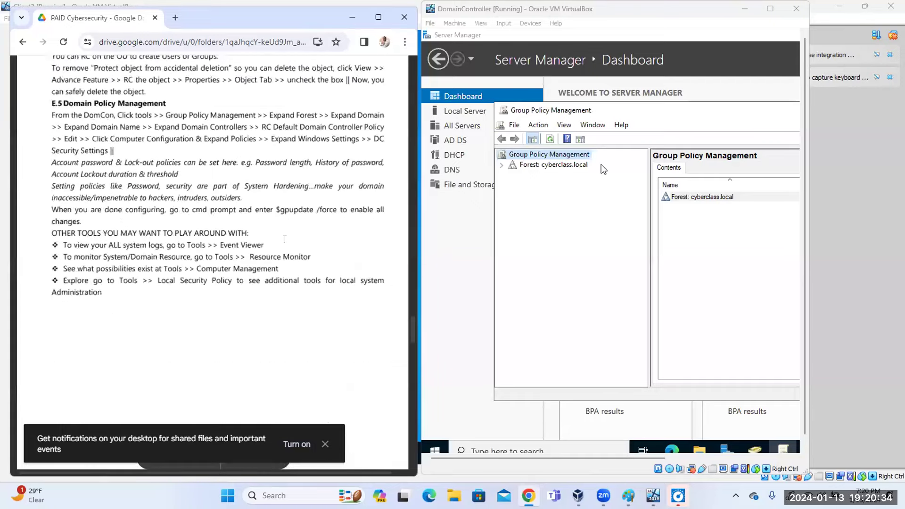
pyautogui.scroll(5, 285, 240)
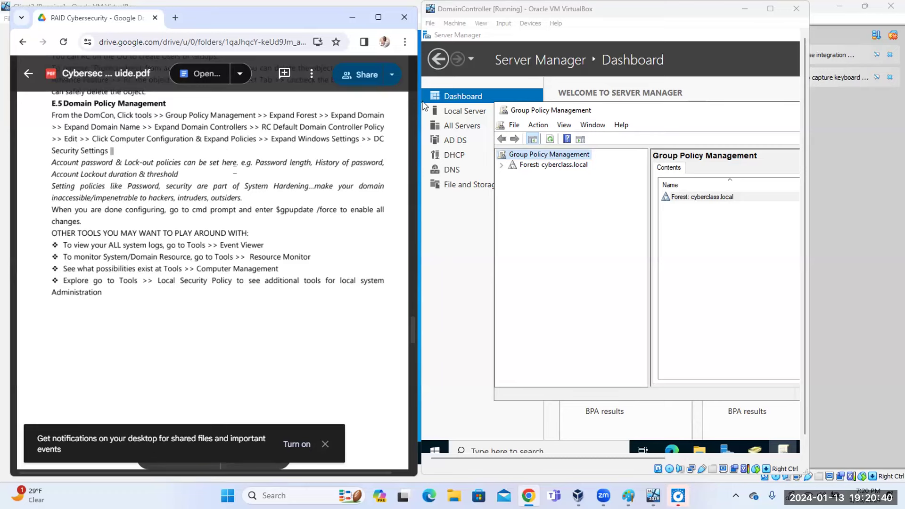
pyautogui.scroll(5, 203, 179)
pyautogui.scroll(-5, 198, 180)
pyautogui.click(662, 122)
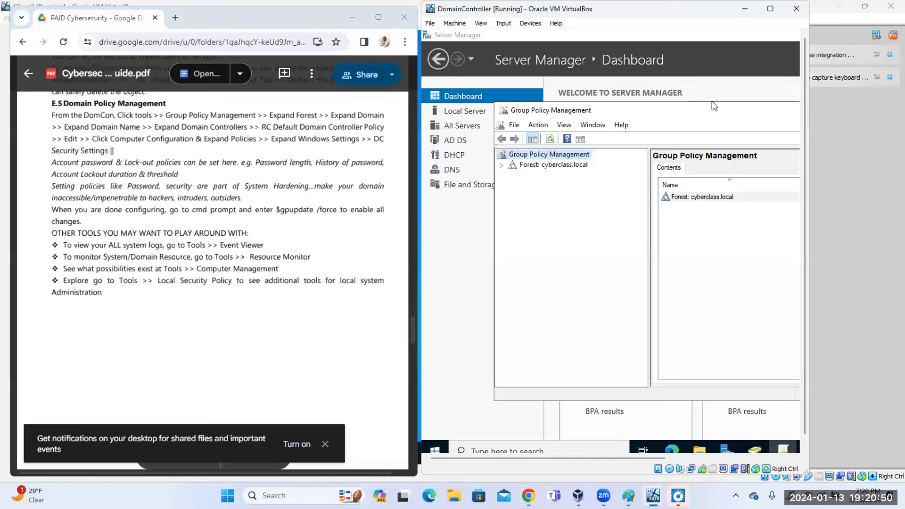
pyautogui.click(463, 128)
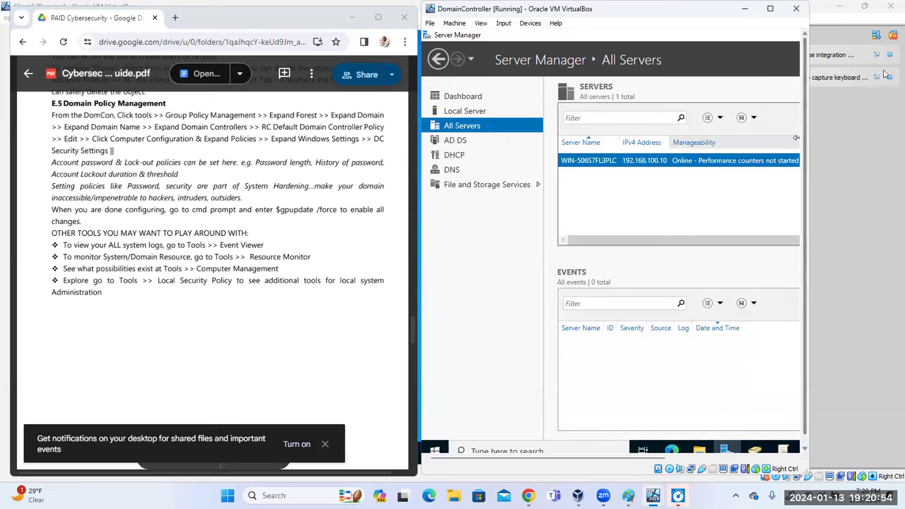
# Hide the Client2 VM, then reposition and widen the DomainController window and open Tools.
pyautogui.click(862, 64)
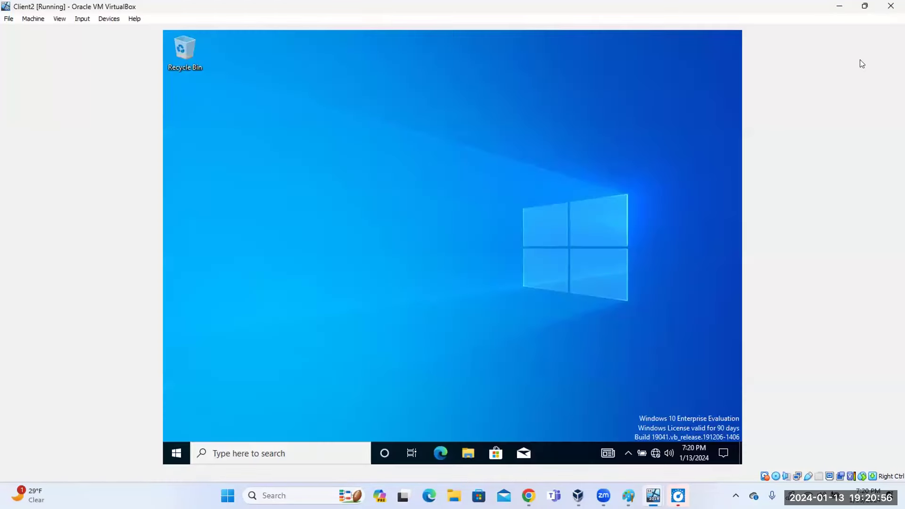
pyautogui.click(865, 6)
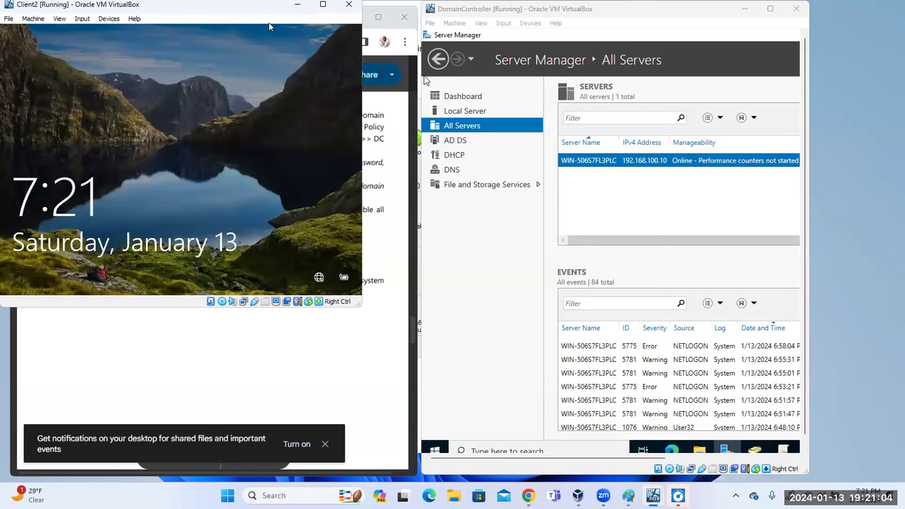
pyautogui.click(298, 4)
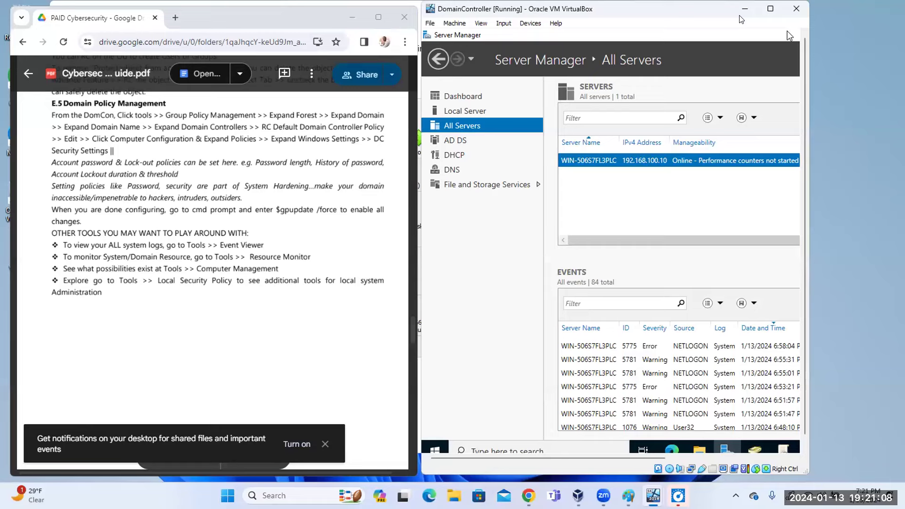
pyautogui.moveTo(741, 17); pyautogui.dragTo(816, 24)
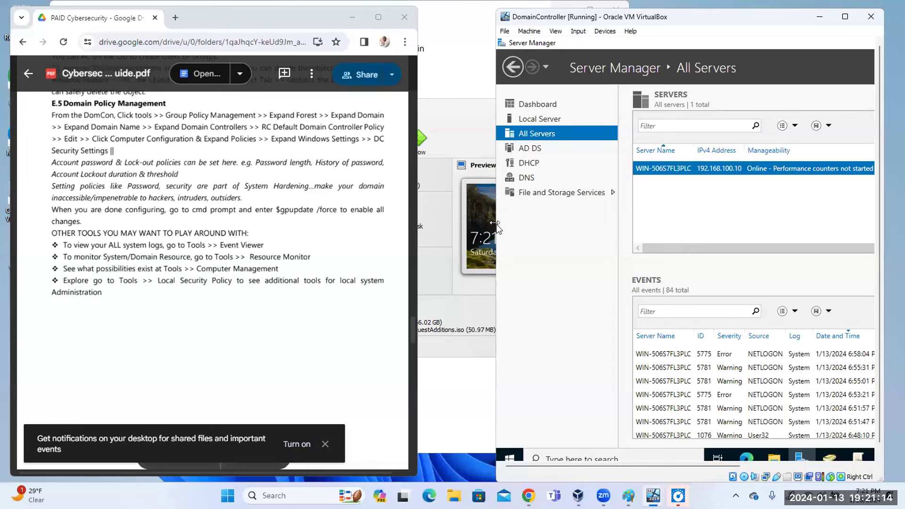
pyautogui.moveTo(441, 214); pyautogui.dragTo(443, 214)
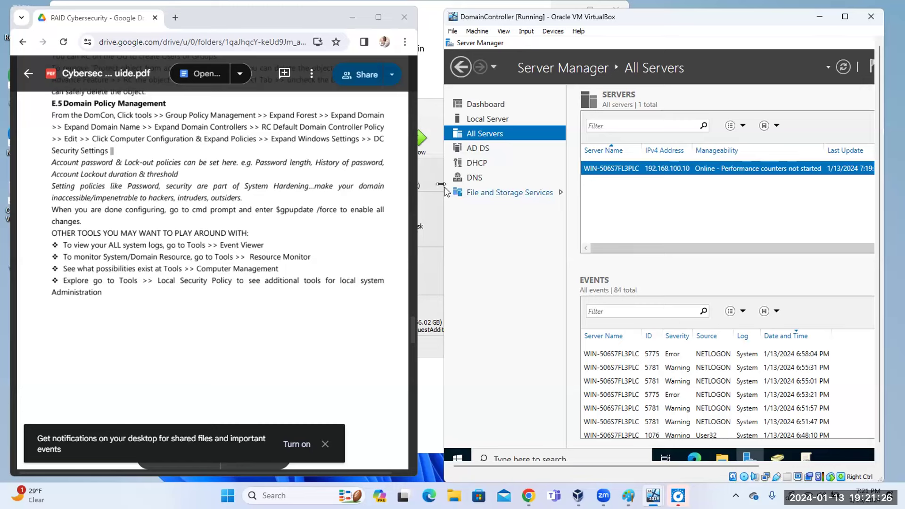
pyautogui.moveTo(445, 191); pyautogui.dragTo(347, 193)
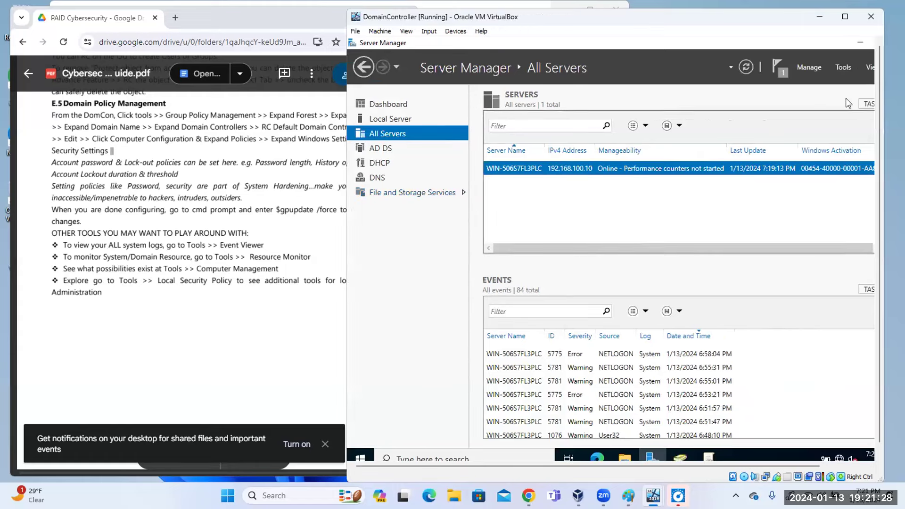
pyautogui.click(844, 67)
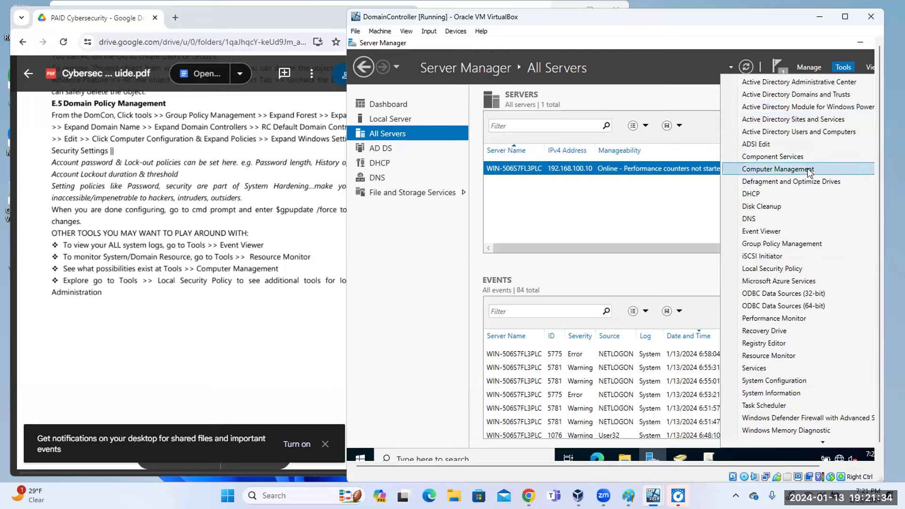
# Launch Group Policy Management and expand the cyberclass.local forest down to Domain Controllers.
pyautogui.click(788, 243)
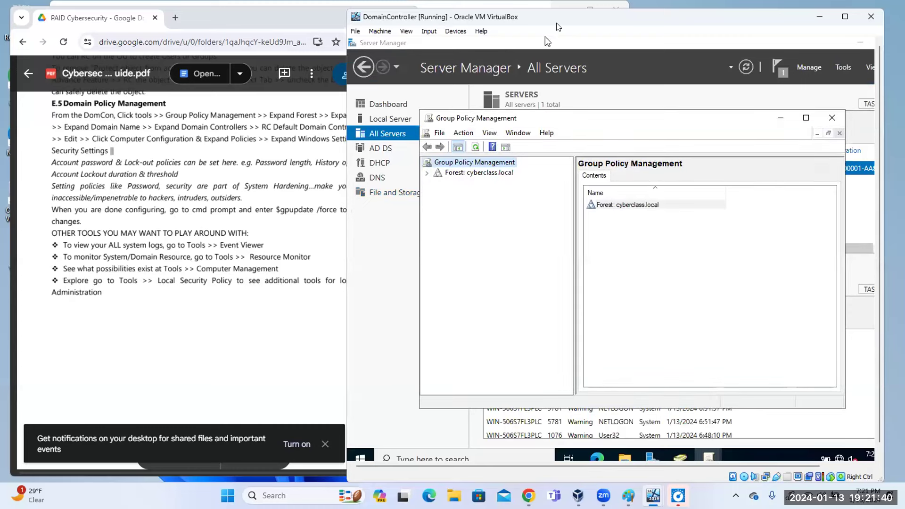
pyautogui.moveTo(556, 22); pyautogui.dragTo(621, 28)
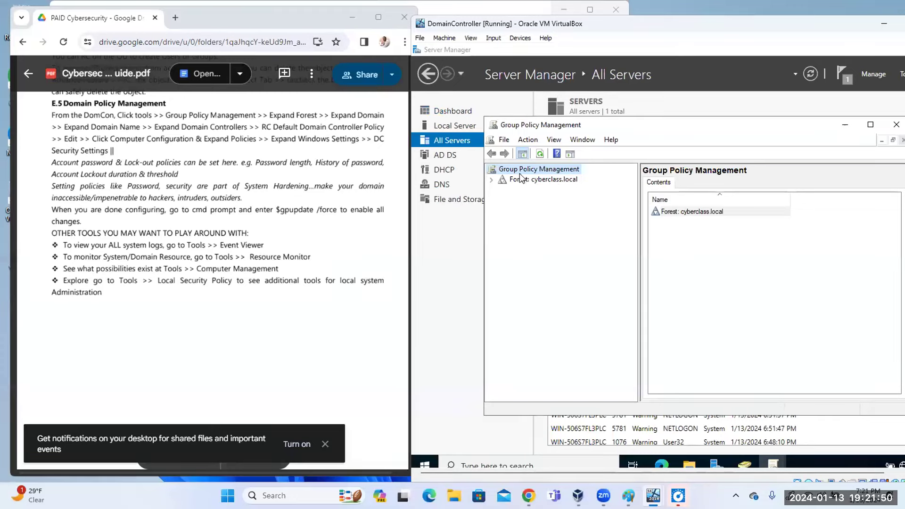
pyautogui.click(491, 180)
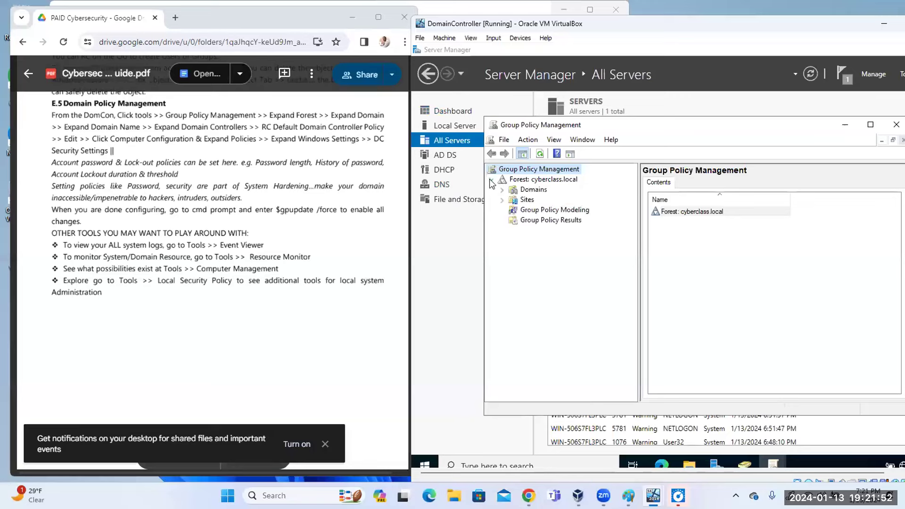
pyautogui.click(503, 190)
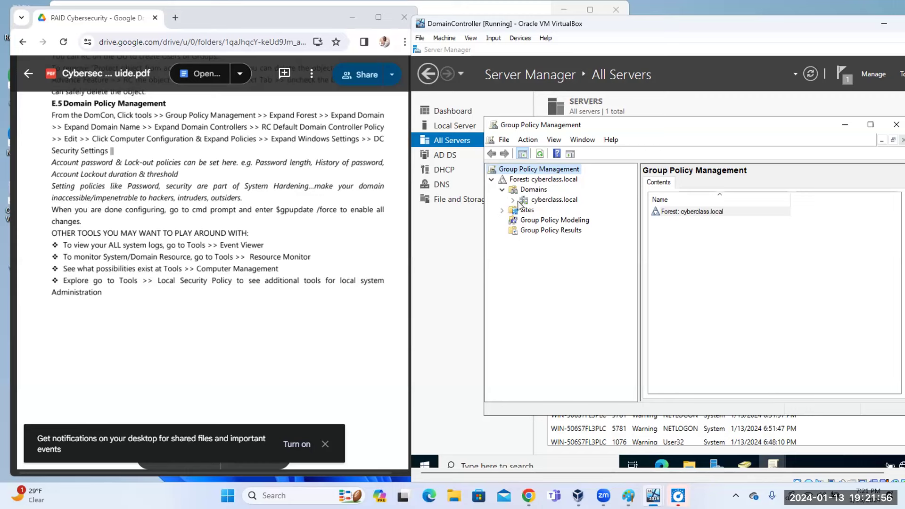
pyautogui.click(513, 200)
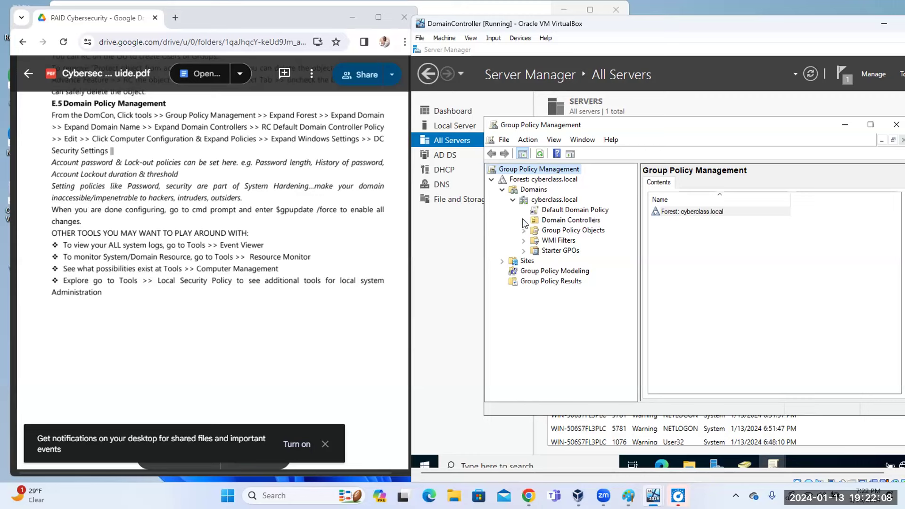
pyautogui.click(524, 221)
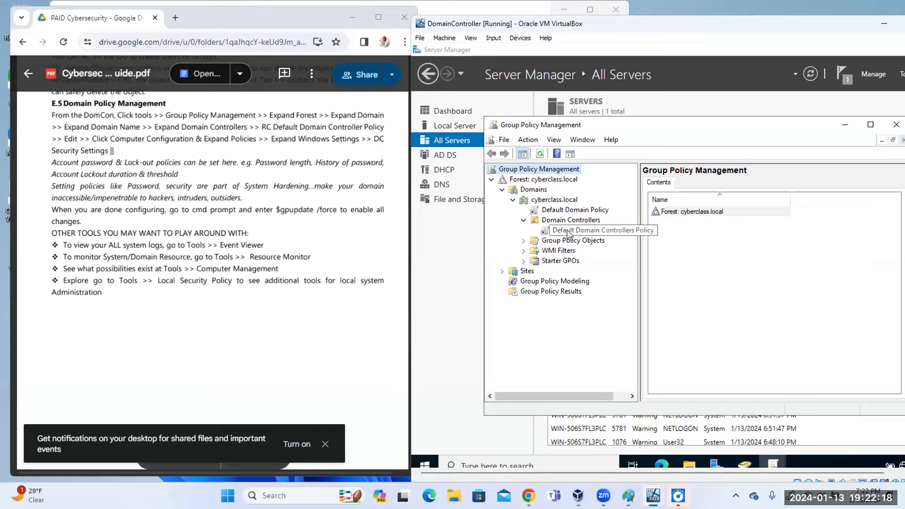
# Highlight the guide's matching steps, then edit Default Domain Controllers Policy.
pyautogui.rightClick(568, 233)
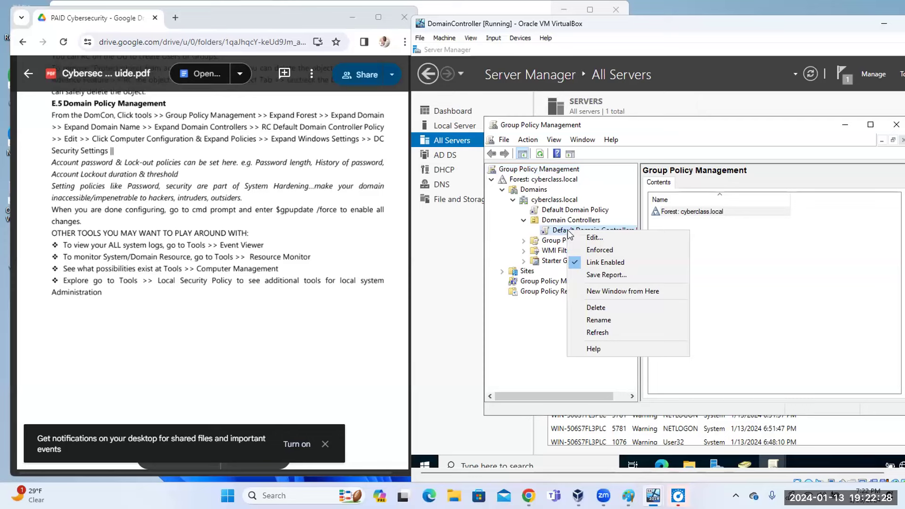
pyautogui.click(554, 329)
pyautogui.moveTo(250, 127); pyautogui.dragTo(379, 124)
pyautogui.moveTo(260, 127); pyautogui.dragTo(108, 127)
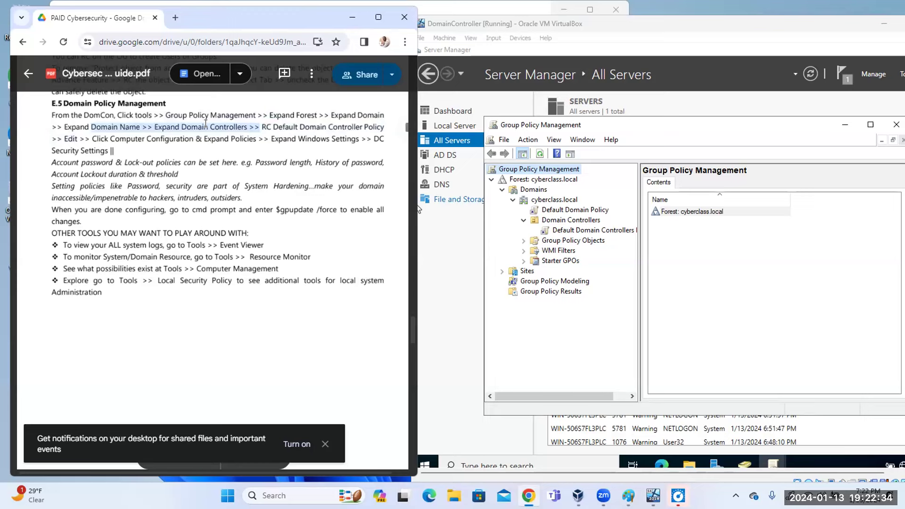
pyautogui.moveTo(262, 126); pyautogui.dragTo(384, 127)
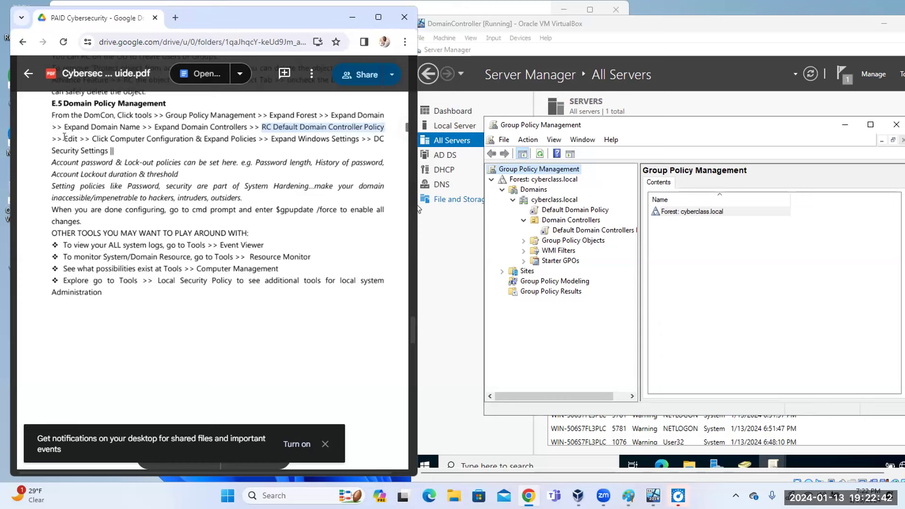
pyautogui.moveTo(63, 136); pyautogui.dragTo(234, 136)
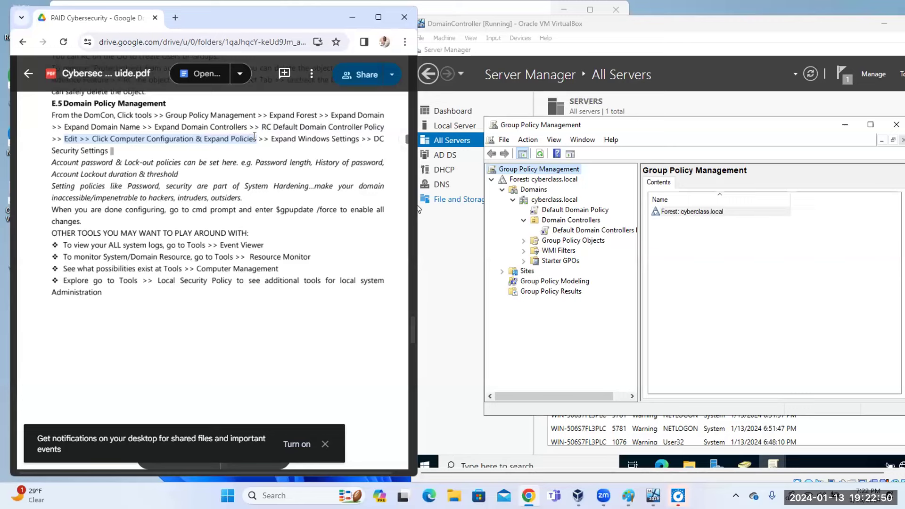
pyautogui.rightClick(587, 230)
pyautogui.click(613, 235)
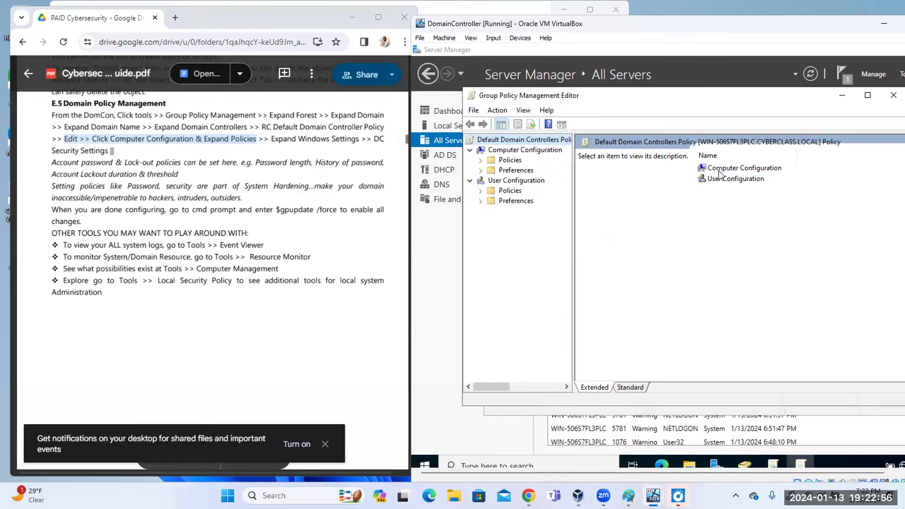
# Expand Computer Configuration > Policies > Windows Settings and show Security Settings.
pyautogui.rightClick(720, 171)
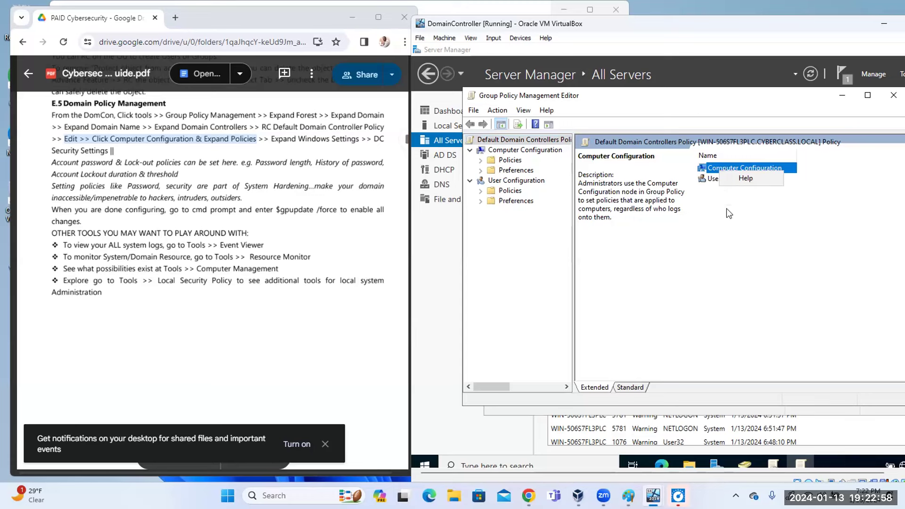
pyautogui.click(731, 226)
pyautogui.click(730, 173)
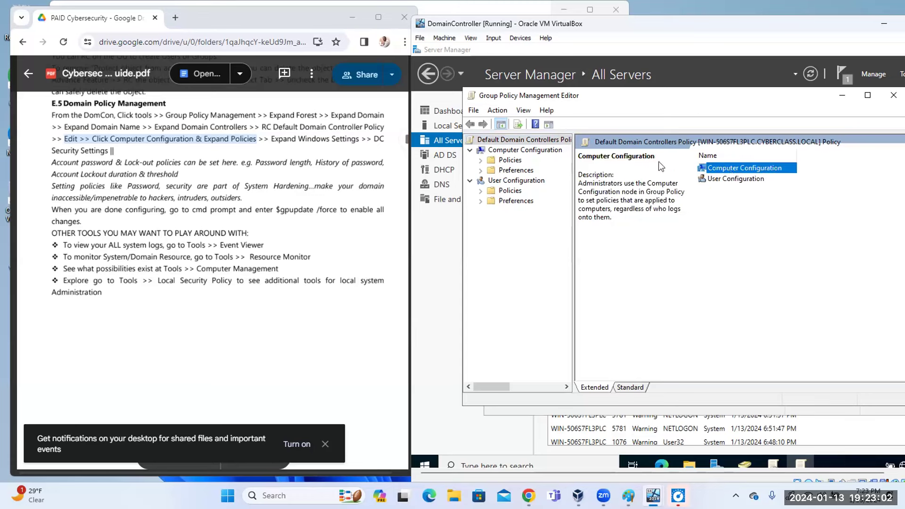
pyautogui.click(524, 150)
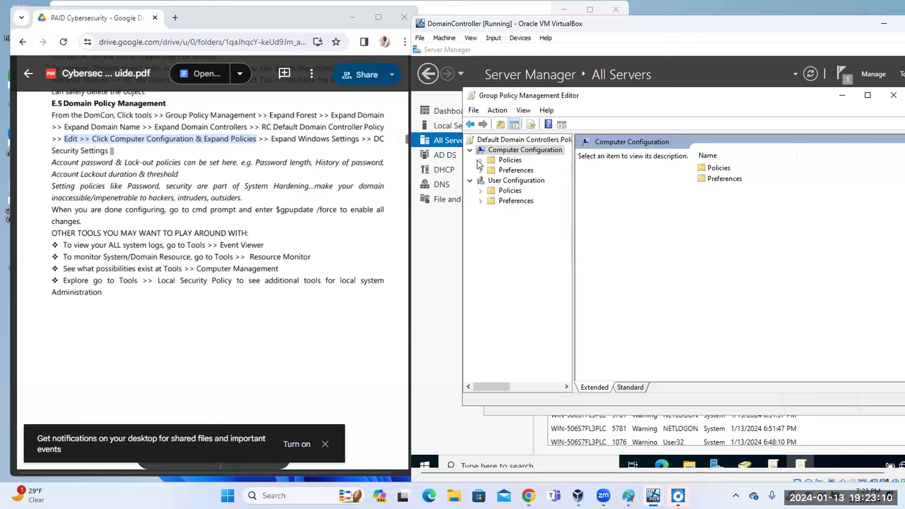
pyautogui.click(481, 161)
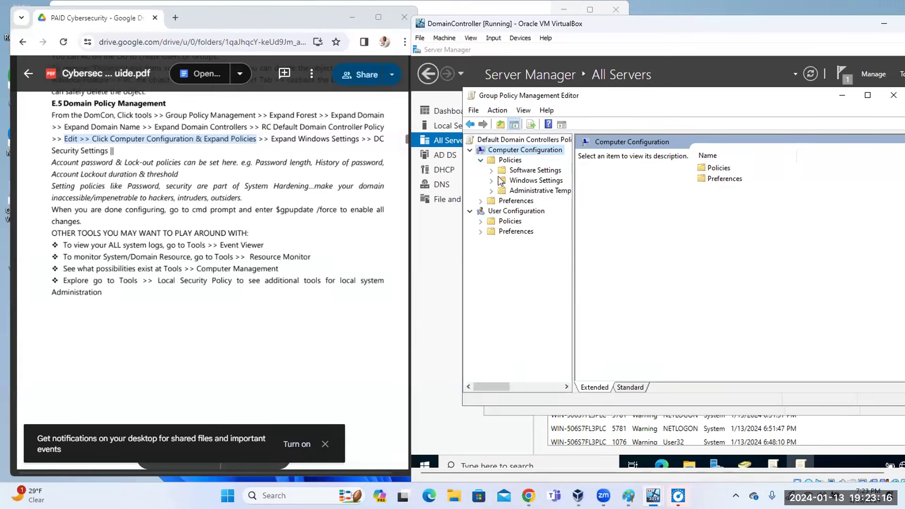
pyautogui.click(491, 180)
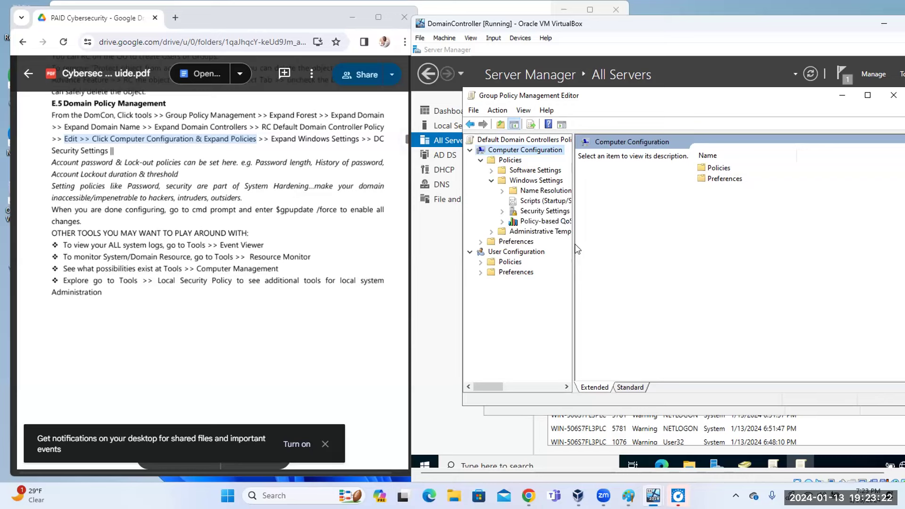
pyautogui.moveTo(572, 245); pyautogui.dragTo(614, 221)
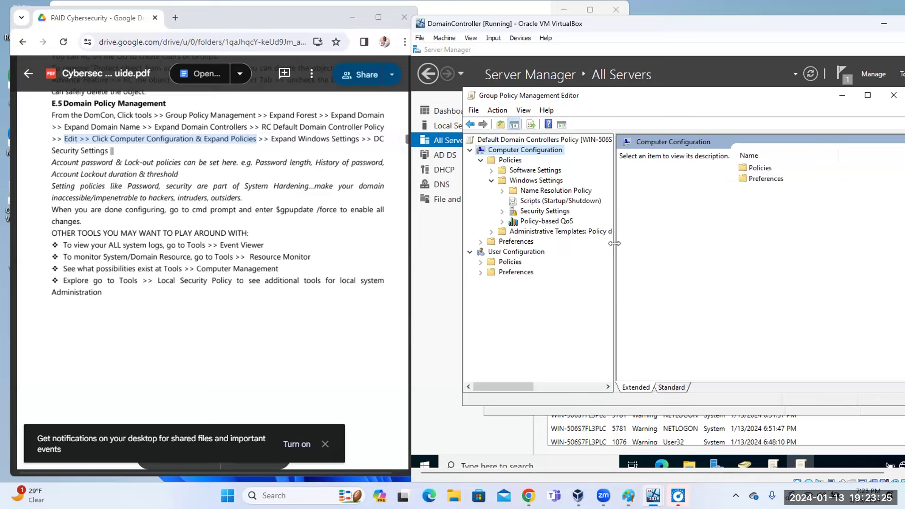
pyautogui.click(543, 212)
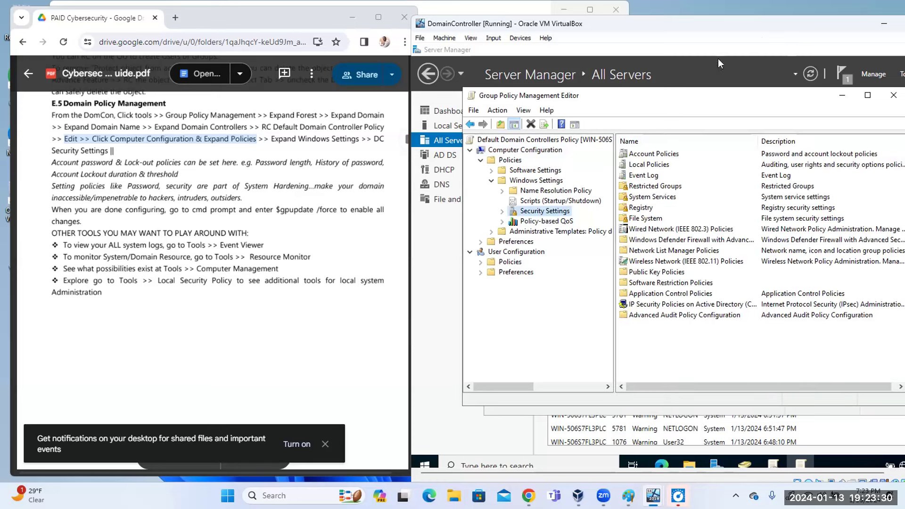
# Maximize the VirtualBox window and select Account Policies.
pyautogui.moveTo(710, 27); pyautogui.dragTo(706, 32)
pyautogui.click(706, 32)
pyautogui.click(412, 141)
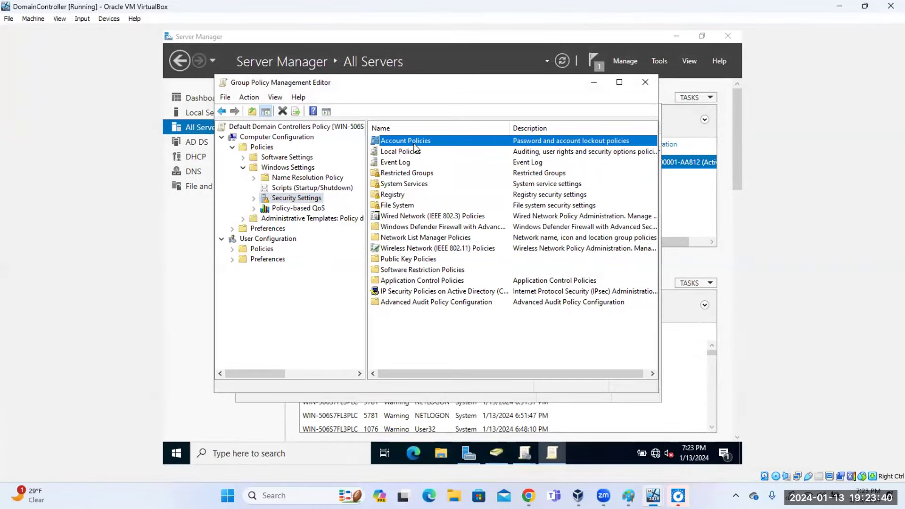
# Go into Account Policies > Password Policy and open Enforce password history.
pyautogui.doubleClick(411, 144)
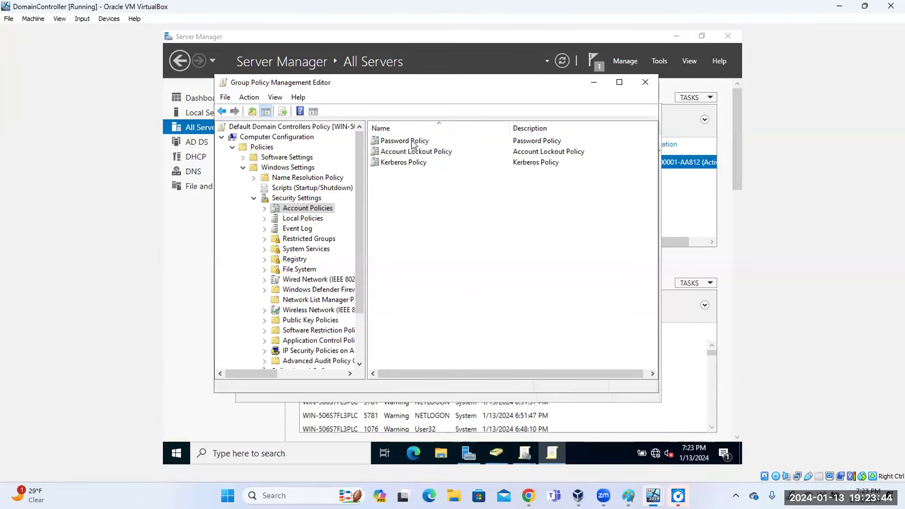
pyautogui.doubleClick(412, 141)
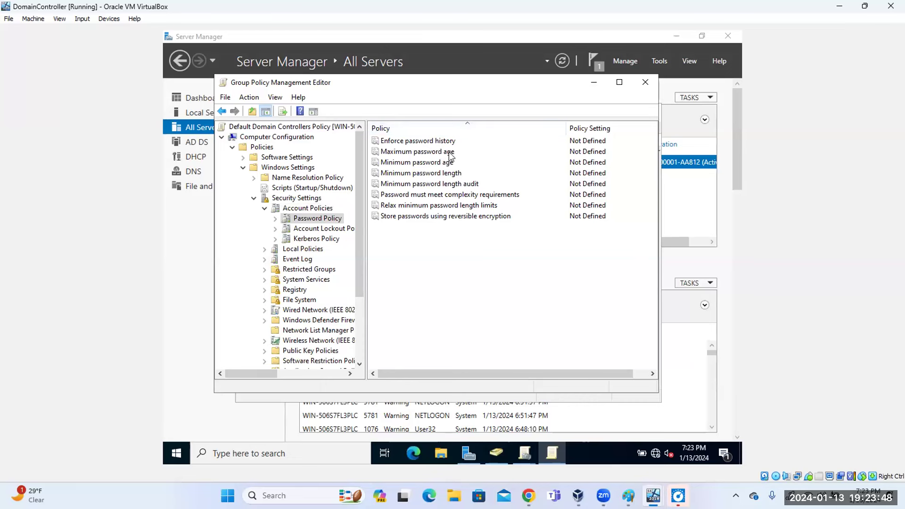
pyautogui.doubleClick(425, 143)
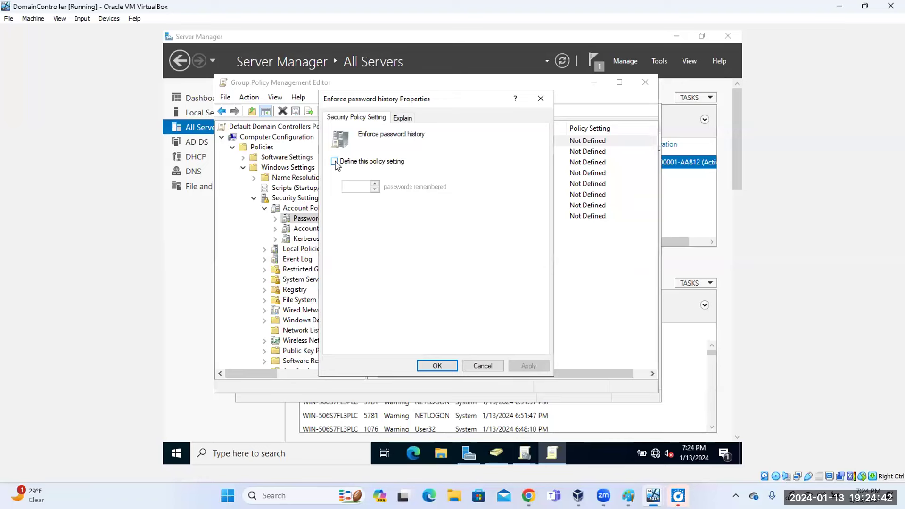
# Define Enforce password history at 24 passwords remembered and apply it.
pyautogui.click(335, 162)
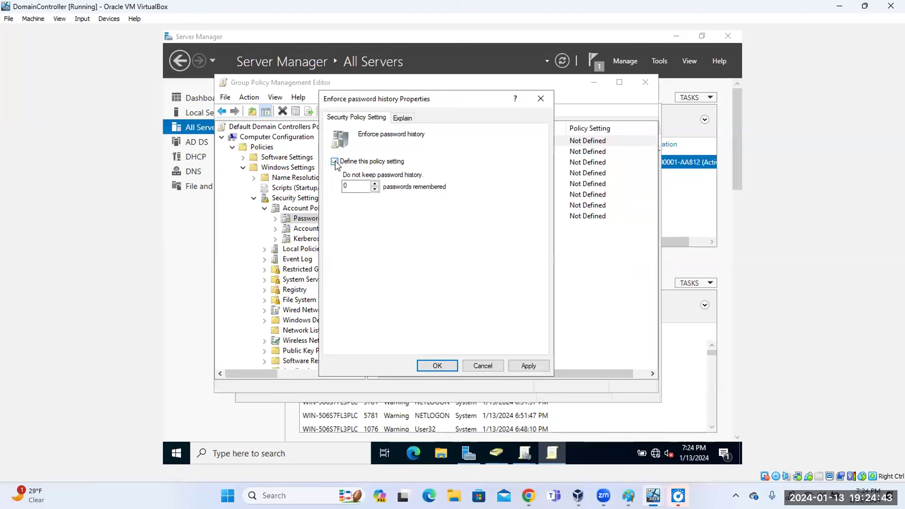
pyautogui.click(358, 187)
pyautogui.press('BackSpace')
pyautogui.write('24')
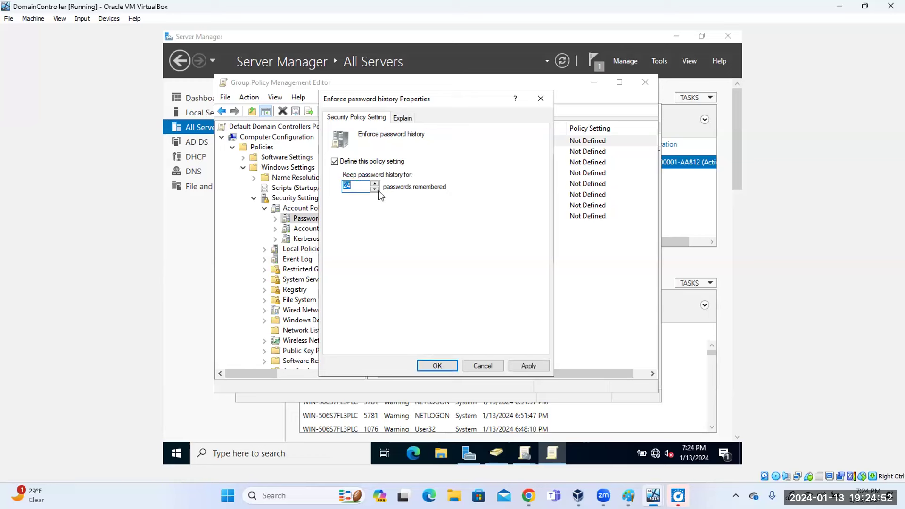
pyautogui.click(358, 188)
pyautogui.click(375, 185)
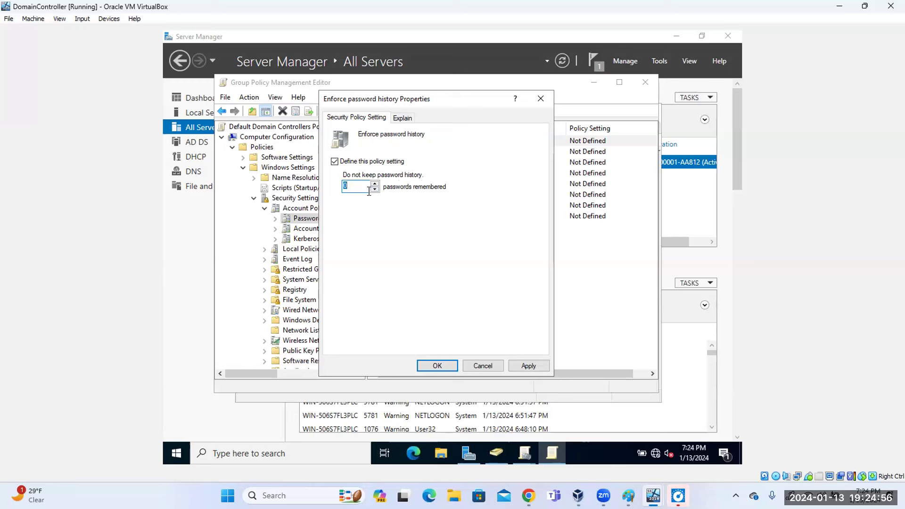
pyautogui.write('4')
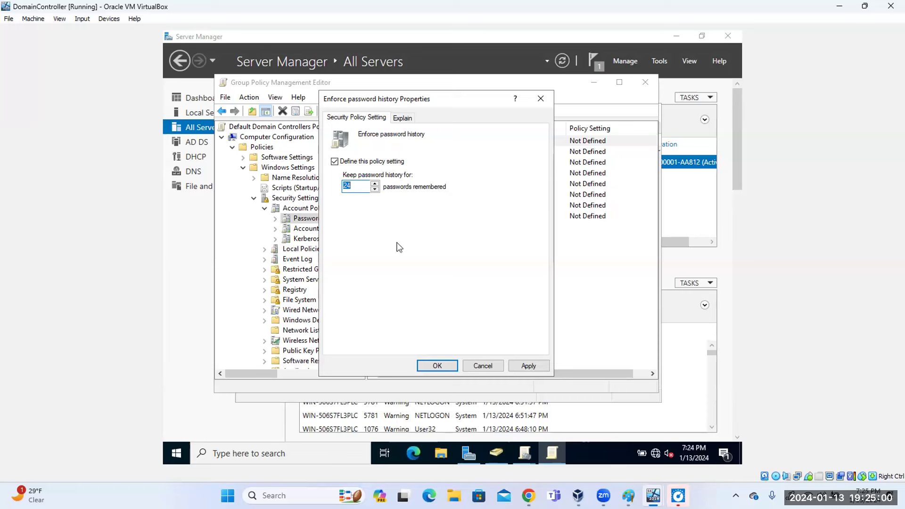
pyautogui.click(528, 367)
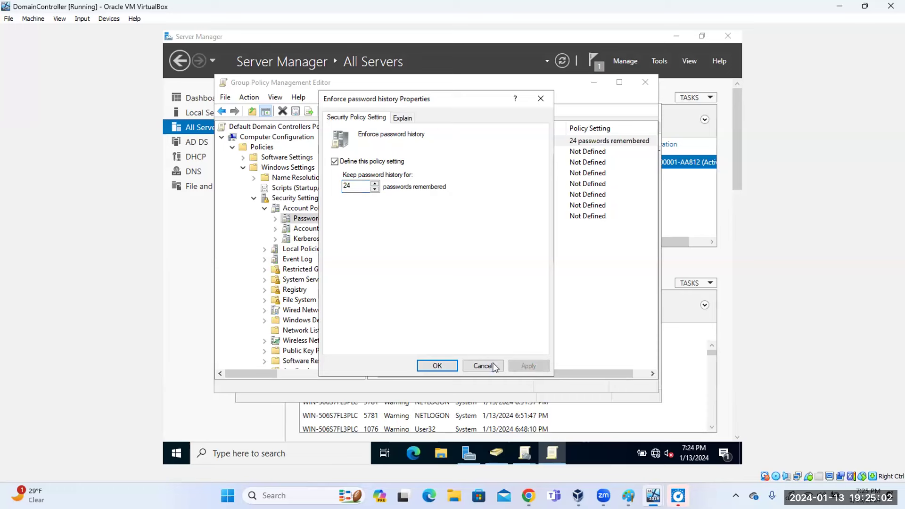
pyautogui.click(438, 366)
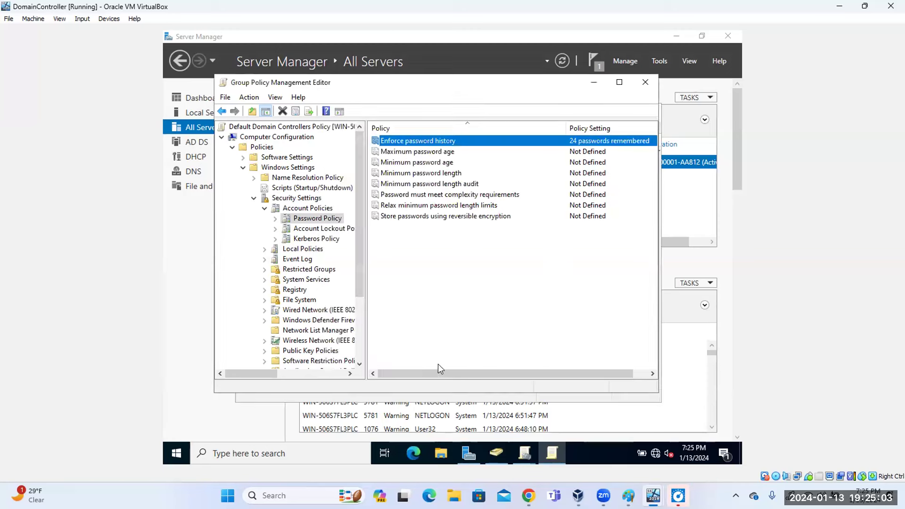
# Open Maximum password age and read its explanation, then cancel without saving.
pyautogui.doubleClick(428, 154)
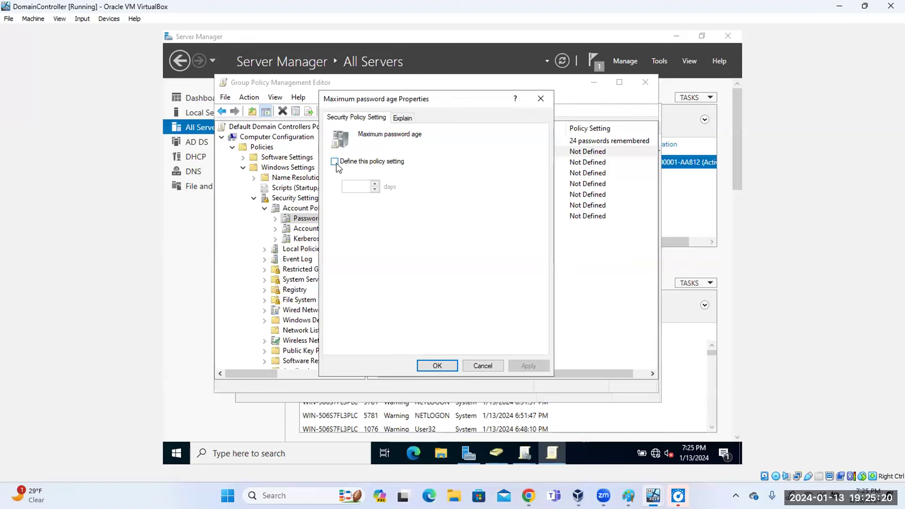
pyautogui.click(335, 162)
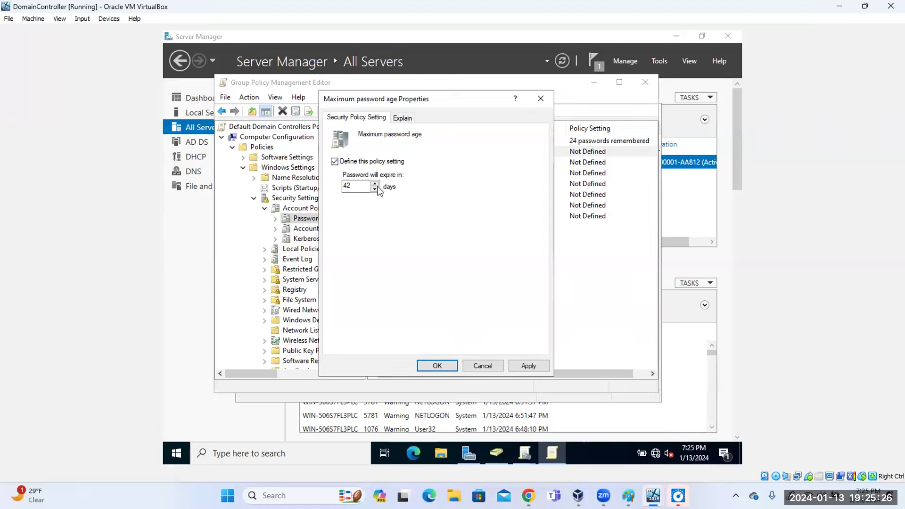
pyautogui.click(362, 187)
pyautogui.click(400, 118)
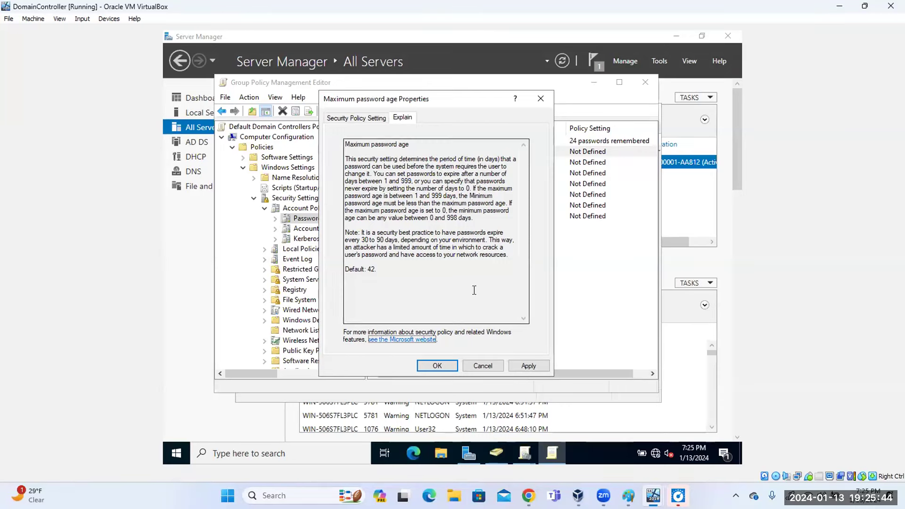
pyautogui.click(485, 364)
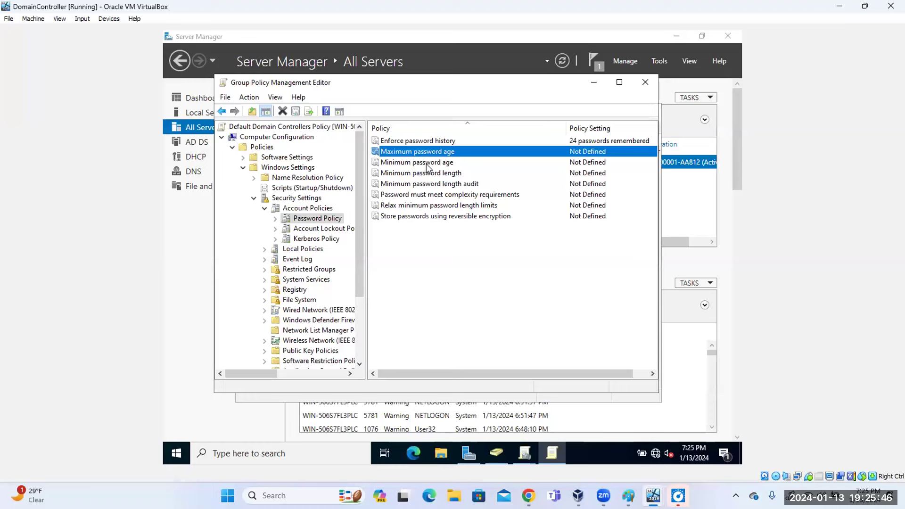
# Set Maximum password age to 30 days, accepting the suggested 29-day minimum age.
pyautogui.doubleClick(426, 154)
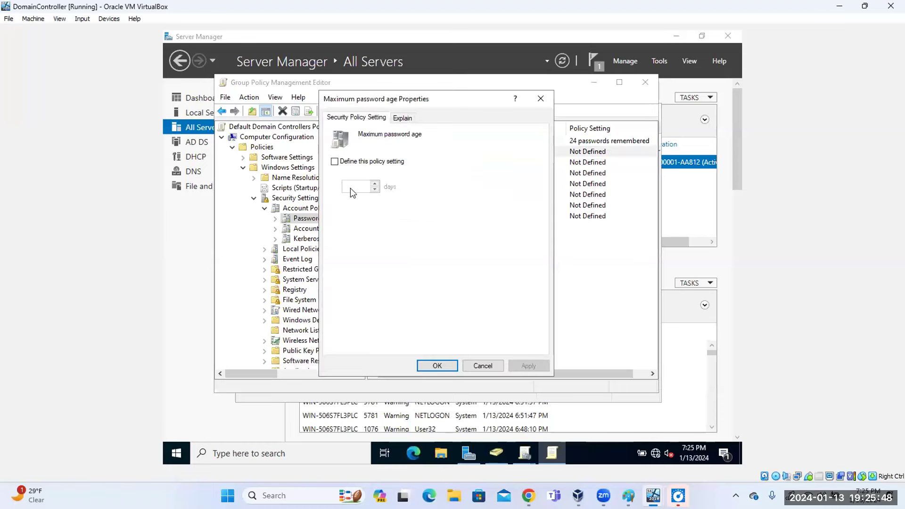
pyautogui.click(335, 161)
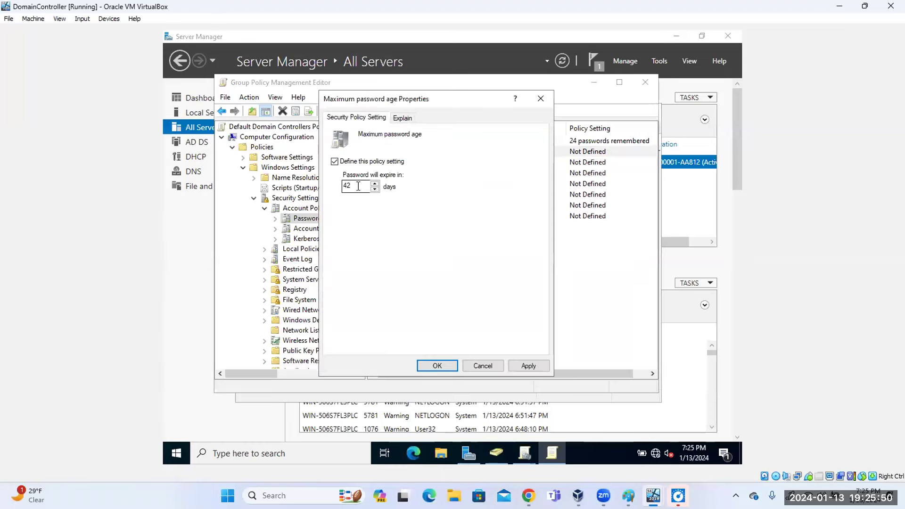
pyautogui.press('BackSpace')
pyautogui.press('BackSpace')
pyautogui.write('3')
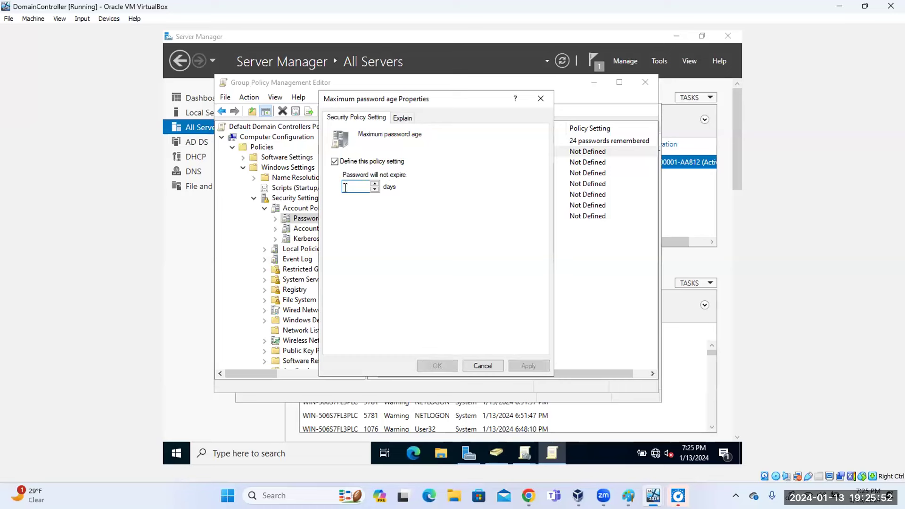
pyautogui.write('0')
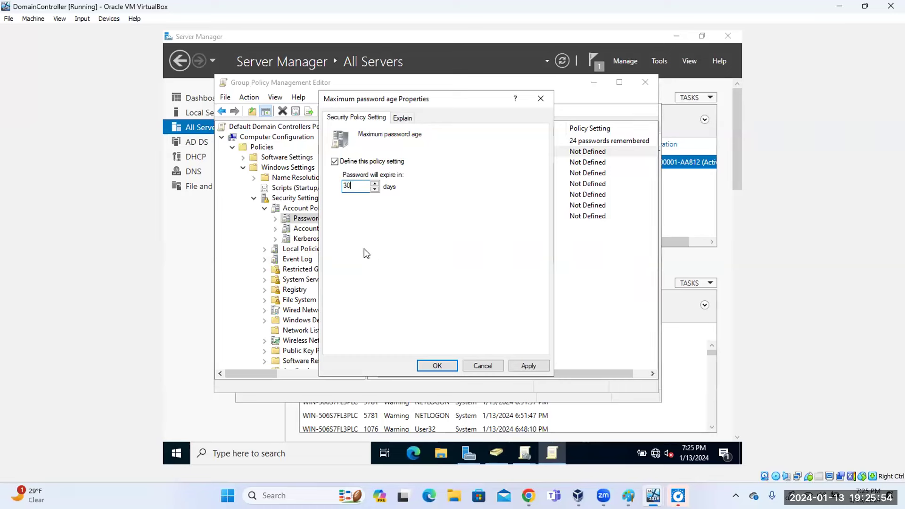
pyautogui.click(539, 368)
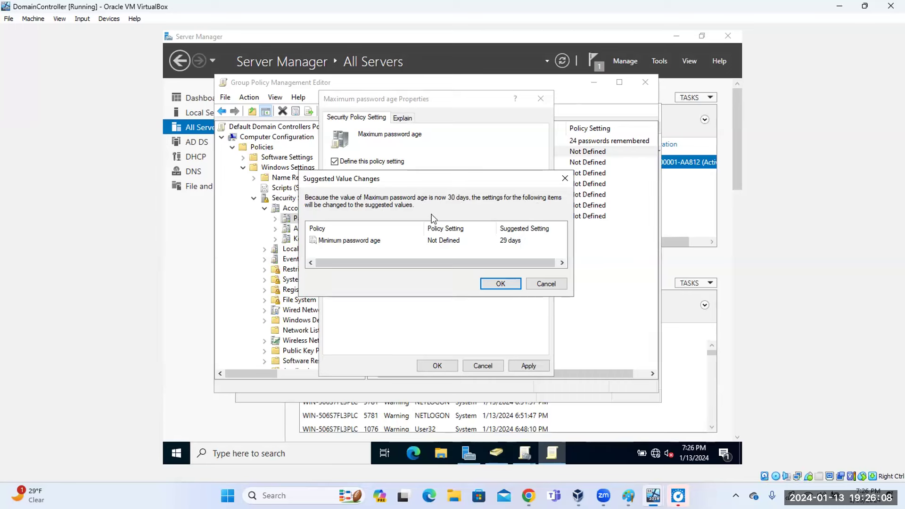
pyautogui.click(505, 285)
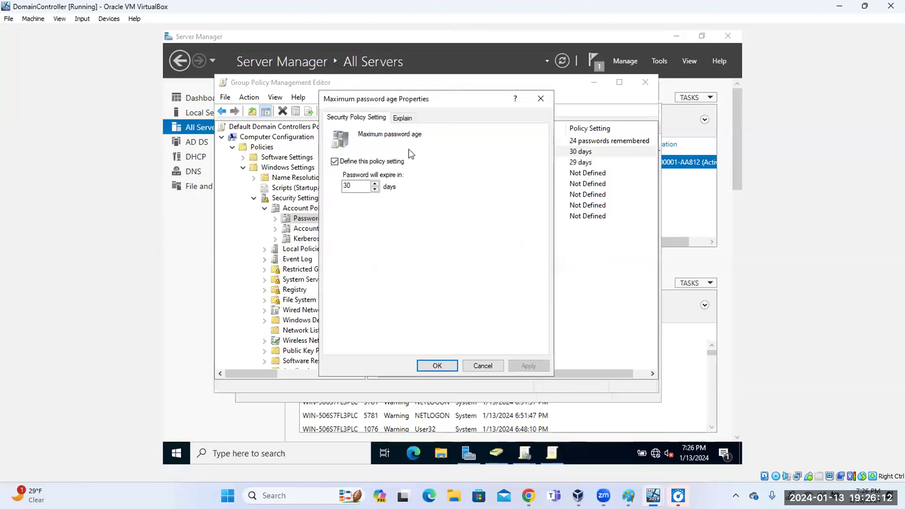
pyautogui.click(441, 367)
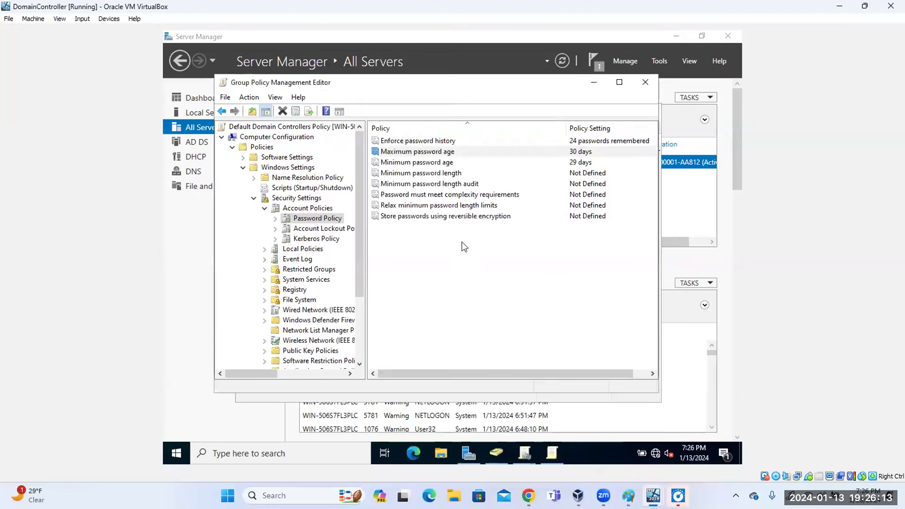
pyautogui.doubleClick(426, 174)
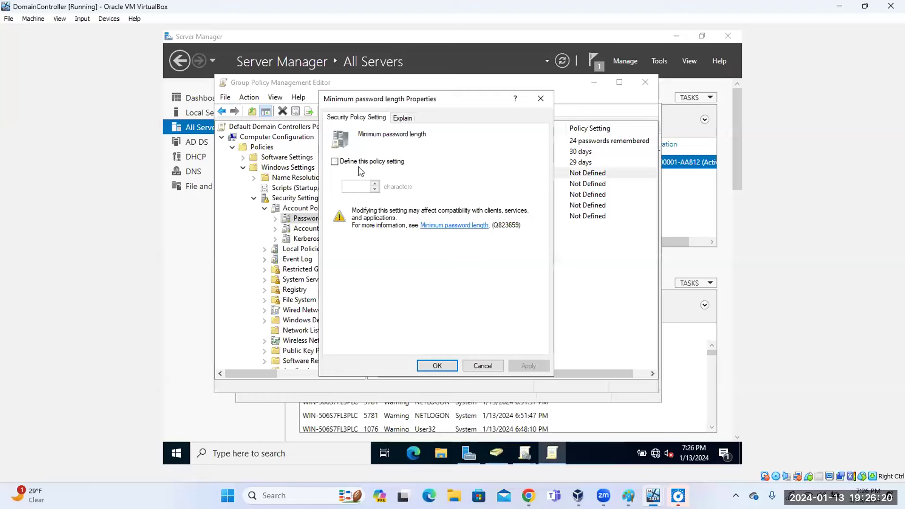
pyautogui.click(336, 162)
pyautogui.click(364, 184)
pyautogui.press('BackSpace')
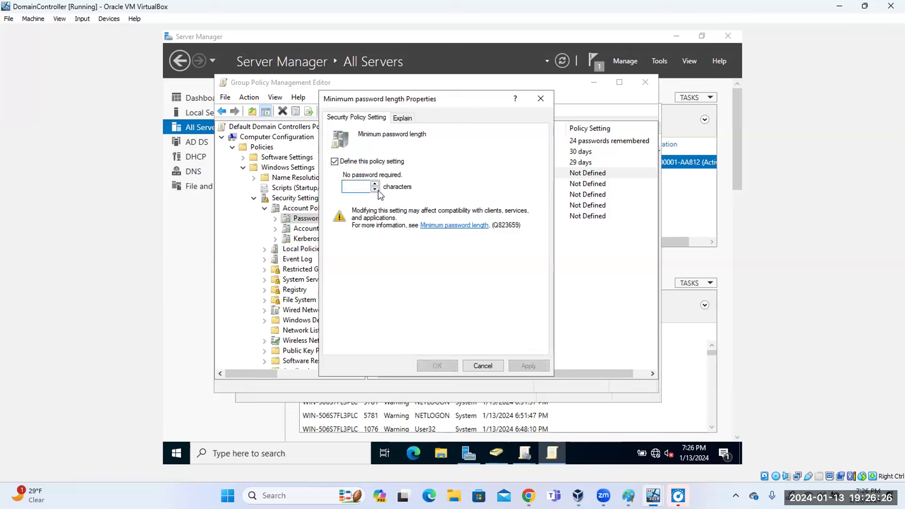
pyautogui.write('10')
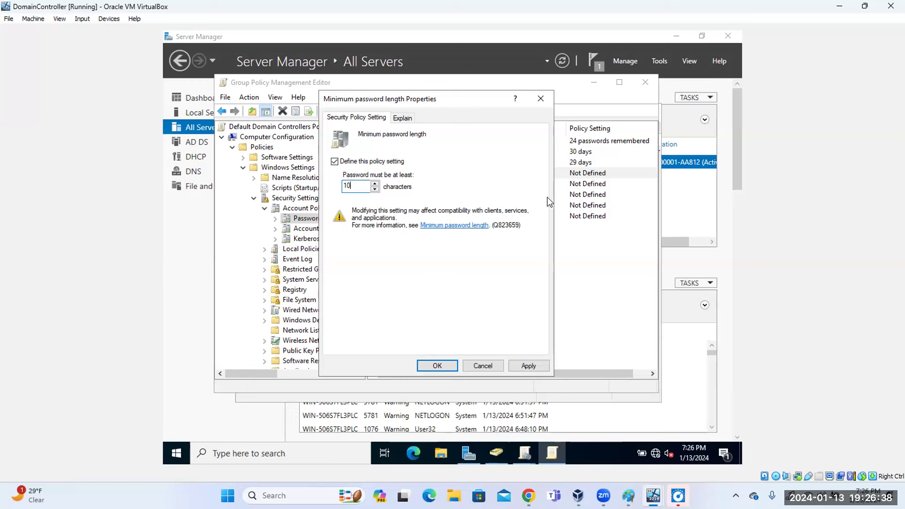
pyautogui.press('Escape')
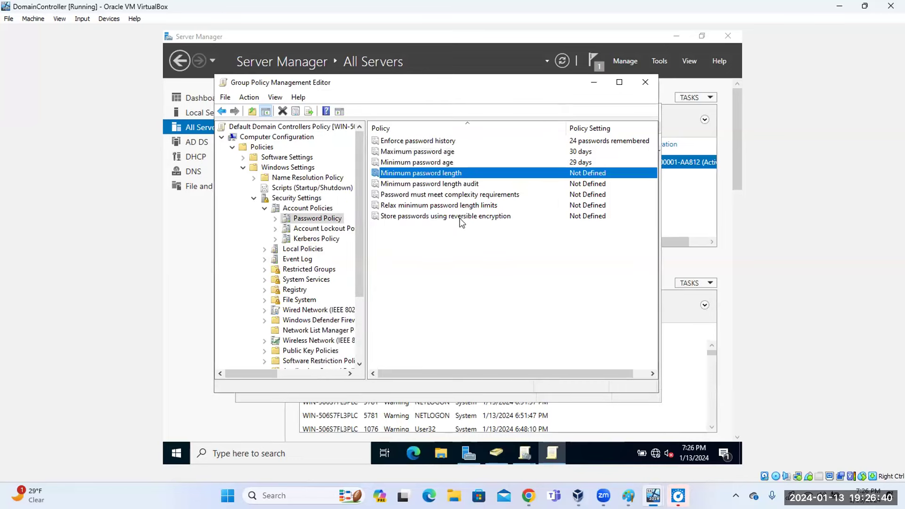
pyautogui.click(433, 196)
pyautogui.doubleClick(433, 196)
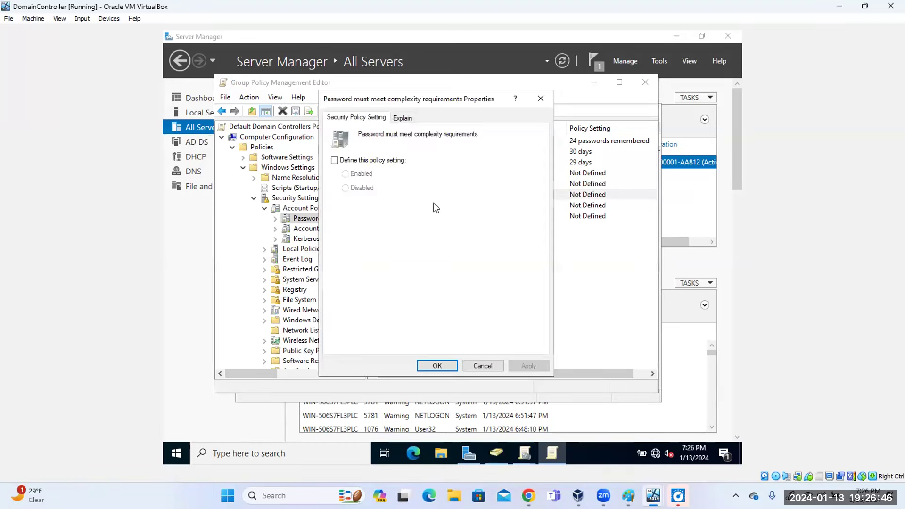
pyautogui.click(335, 160)
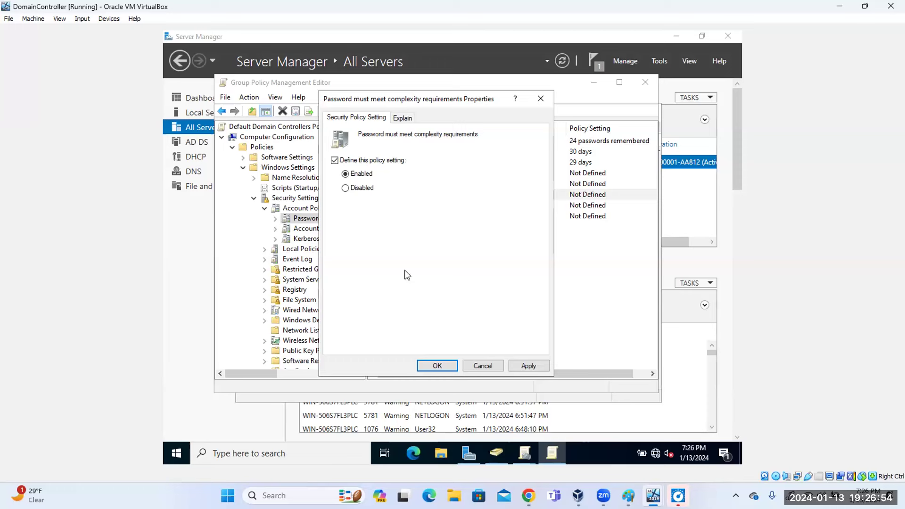
pyautogui.click(410, 120)
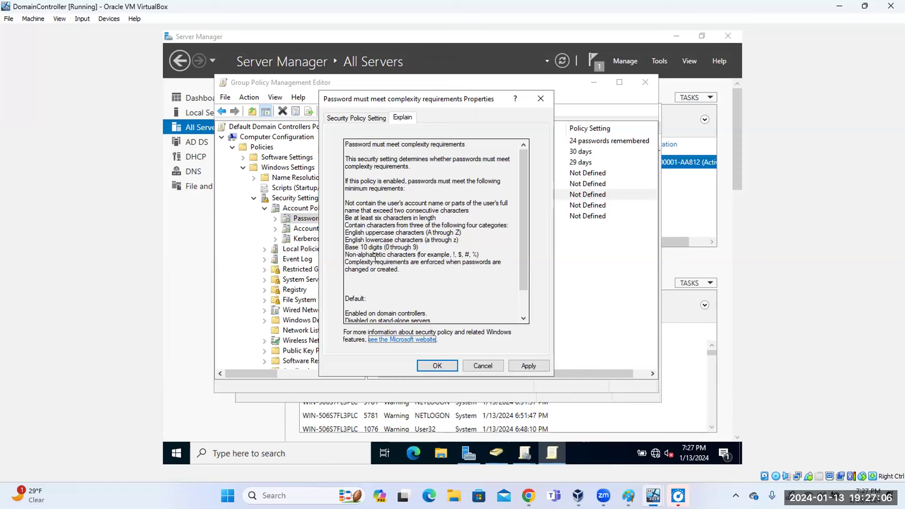
pyautogui.moveTo(401, 269); pyautogui.dragTo(335, 195)
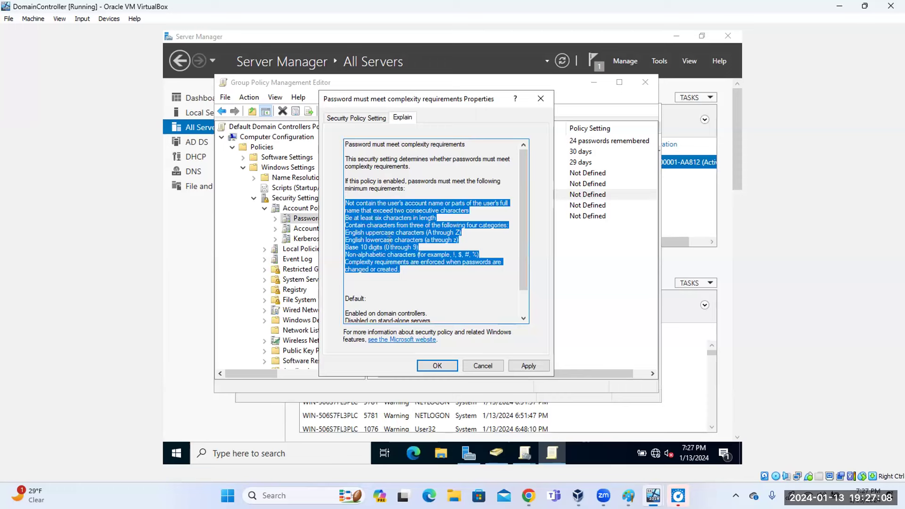
pyautogui.click(395, 226)
pyautogui.moveTo(401, 271); pyautogui.dragTo(351, 198)
pyautogui.click(407, 277)
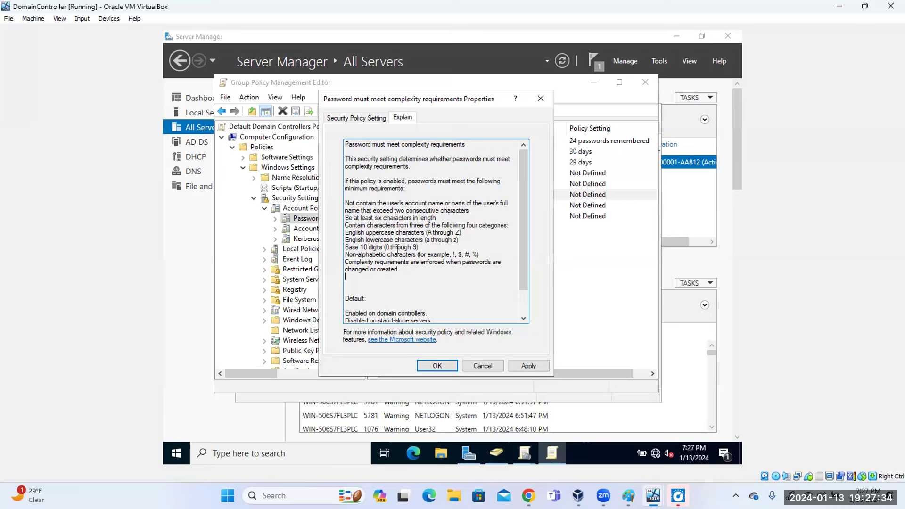
pyautogui.click(482, 366)
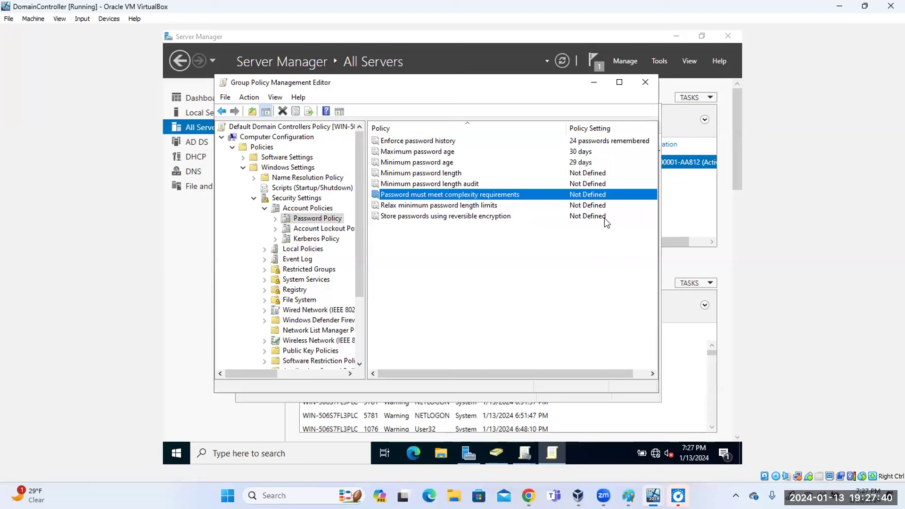
pyautogui.click(622, 227)
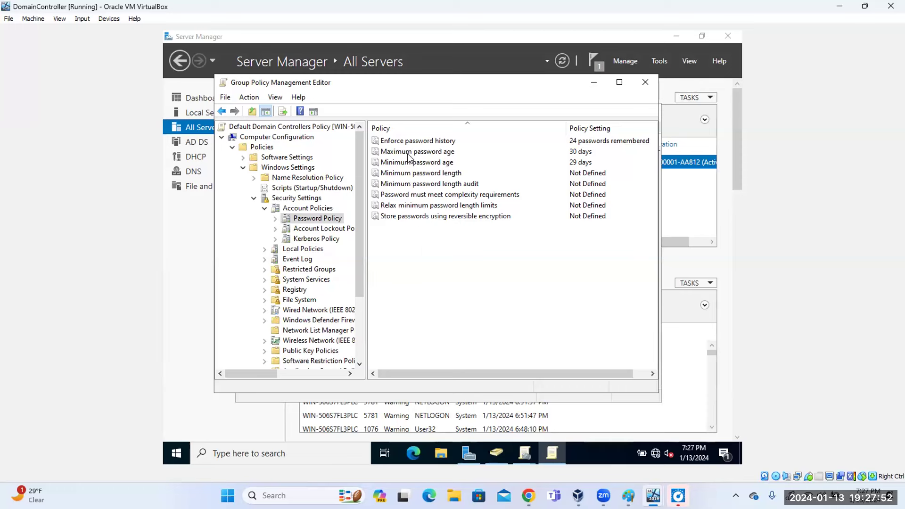
# Show Account Lockout Policy and try defining a 30-minute Account lockout duration.
pyautogui.click(320, 231)
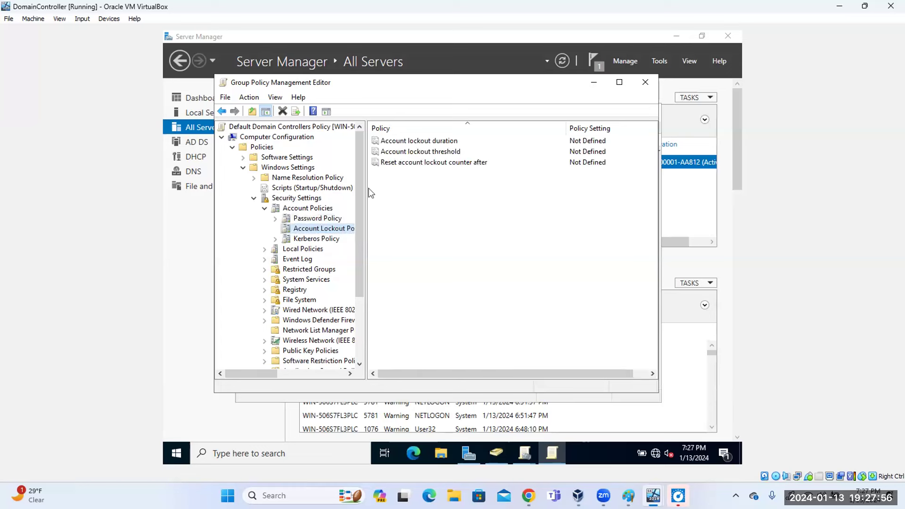
pyautogui.doubleClick(409, 141)
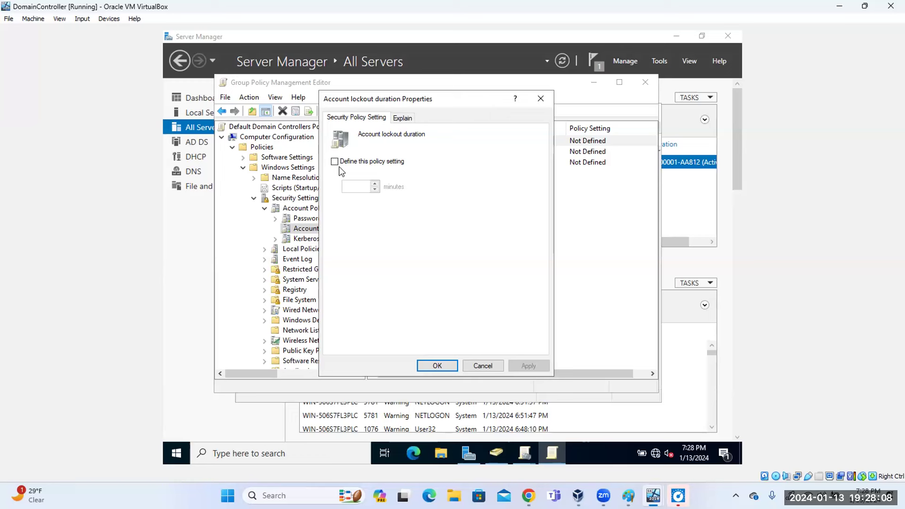
pyautogui.click(335, 163)
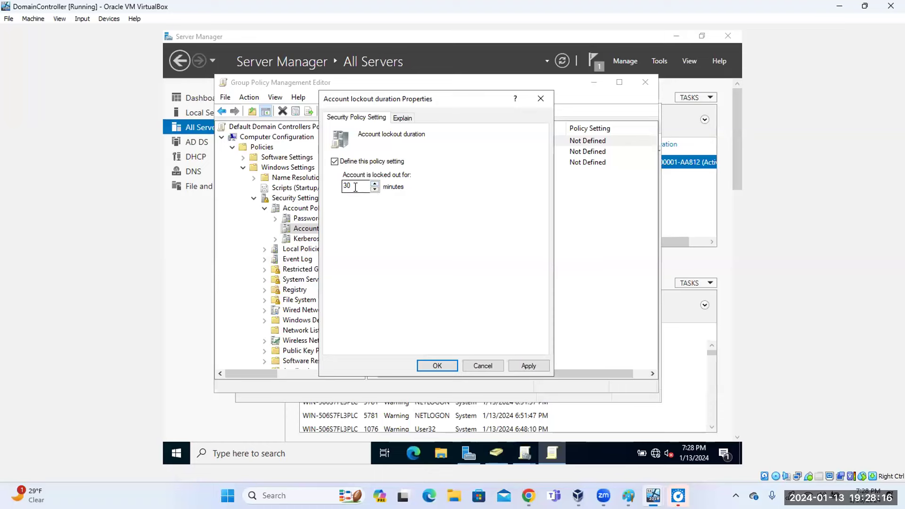
pyautogui.click(448, 368)
pyautogui.click(546, 284)
# Discard the lockout duration change and select Account lockout threshold.
pyautogui.click(529, 366)
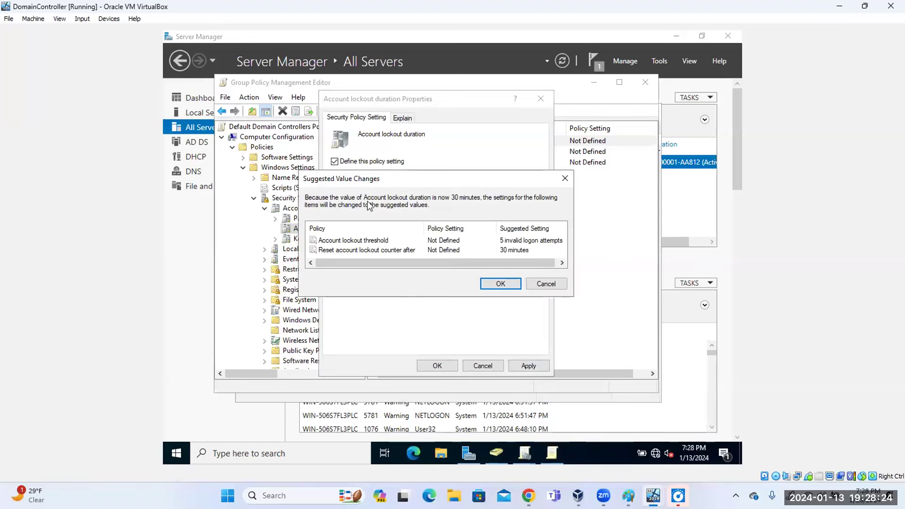
pyautogui.press('Escape')
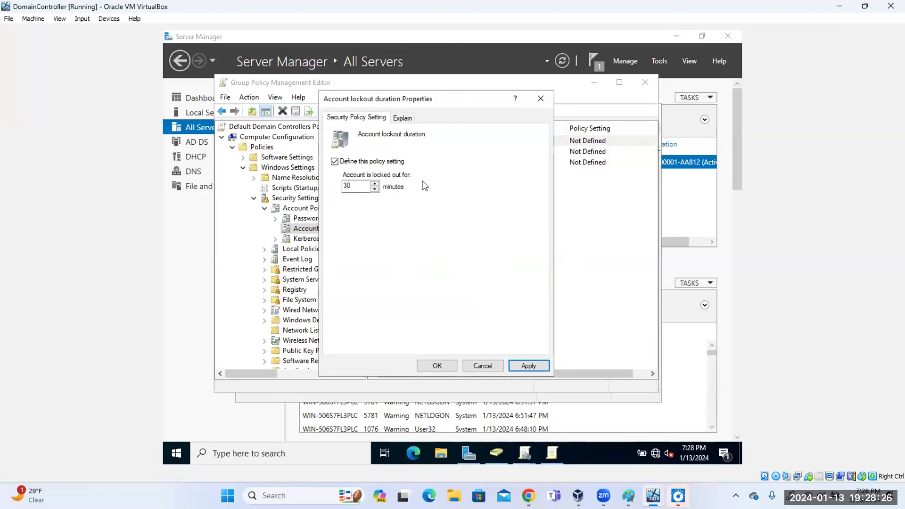
pyautogui.click(342, 164)
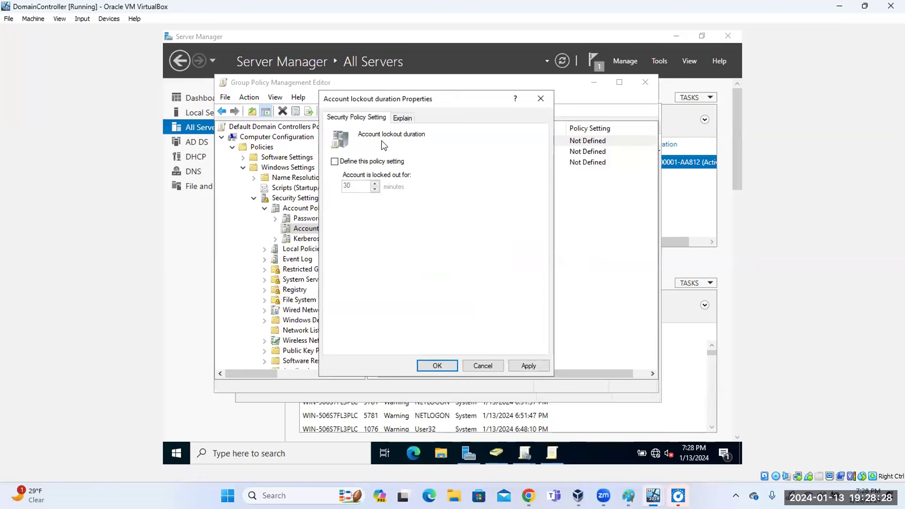
pyautogui.click(483, 366)
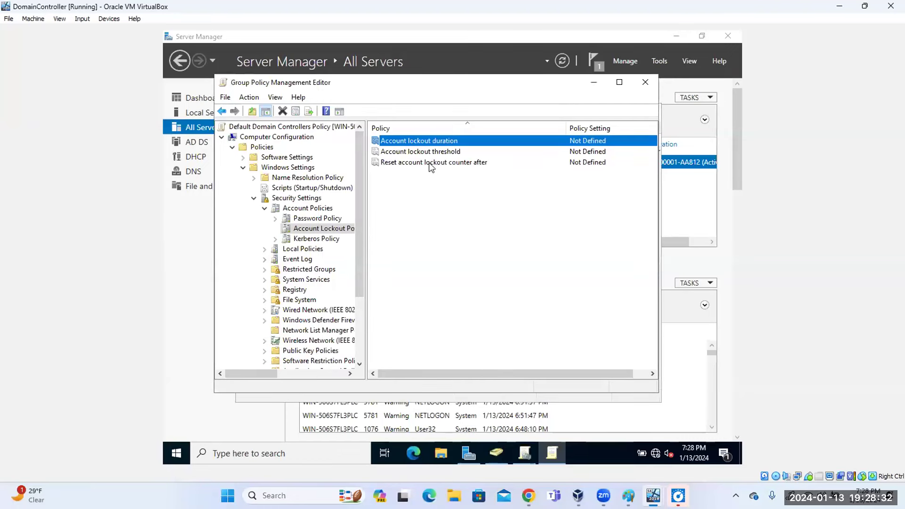
pyautogui.click(429, 152)
pyautogui.doubleClick(429, 153)
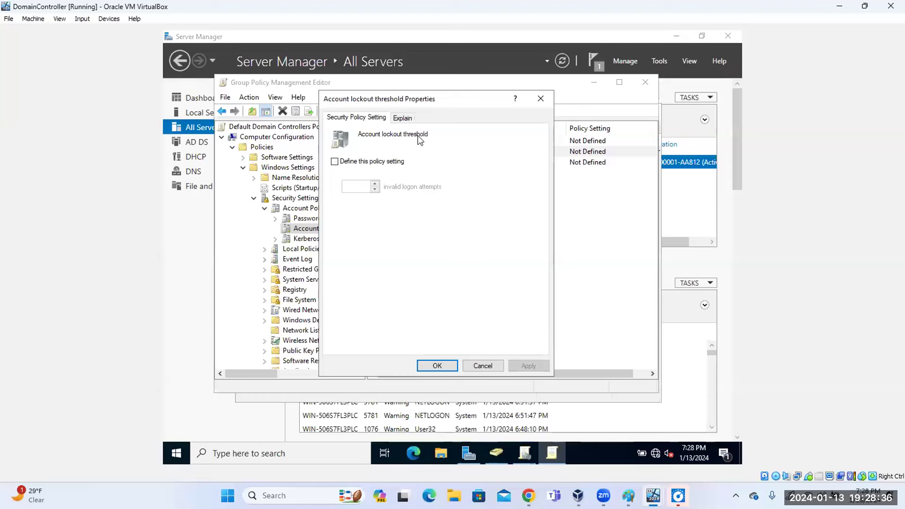
pyautogui.click(406, 119)
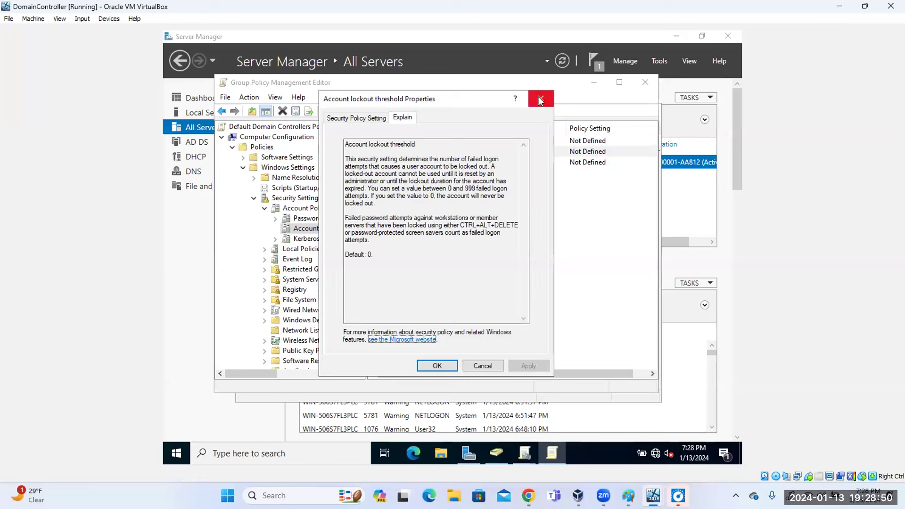
pyautogui.click(483, 366)
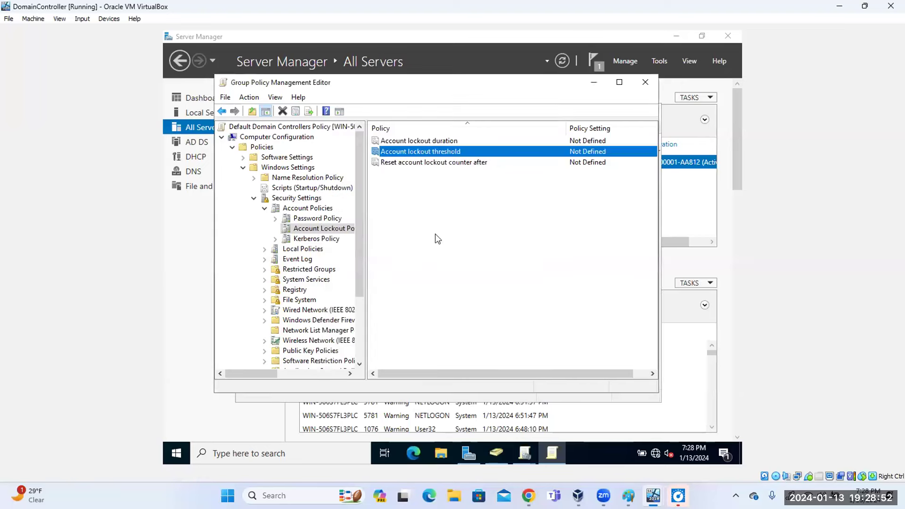
pyautogui.doubleClick(412, 152)
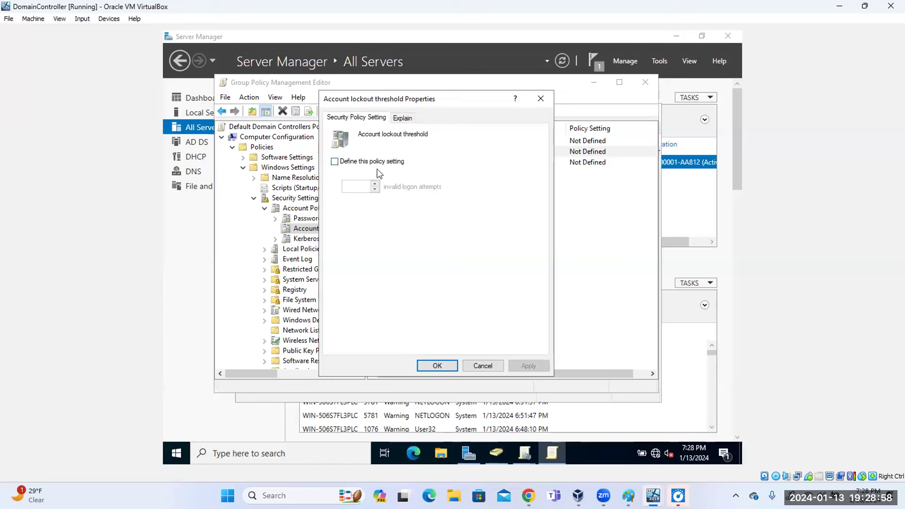
pyautogui.click(335, 161)
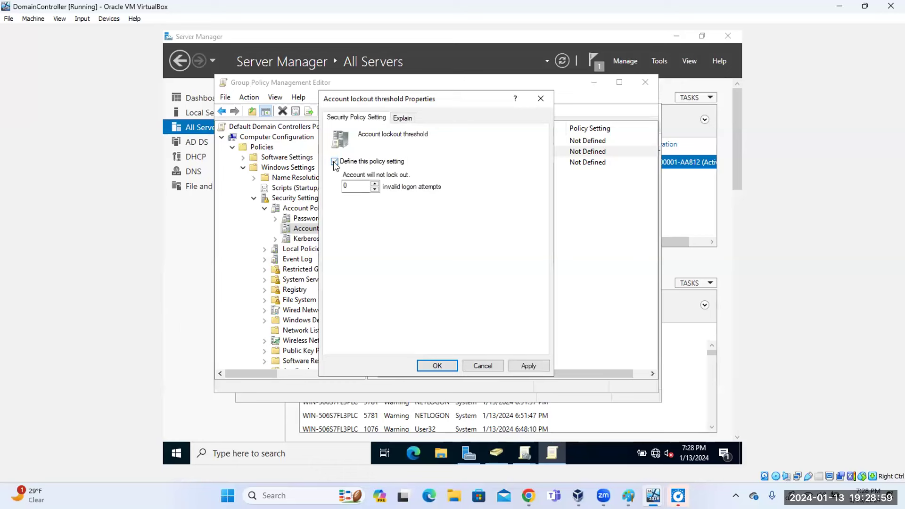
pyautogui.click(375, 185)
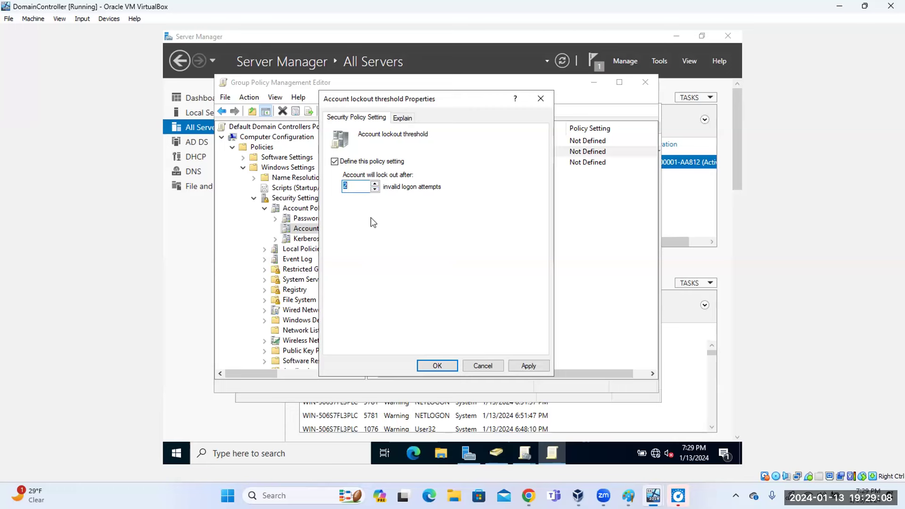
pyautogui.click(362, 185)
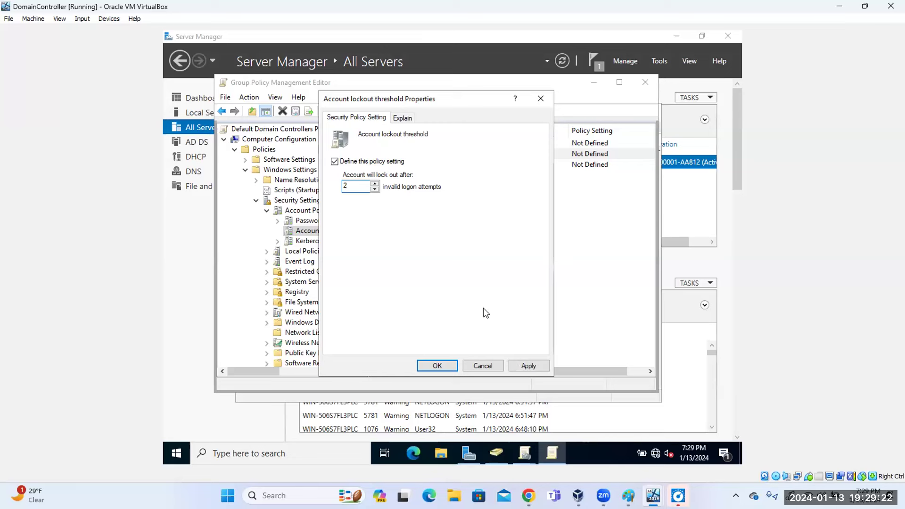
pyautogui.click(543, 99)
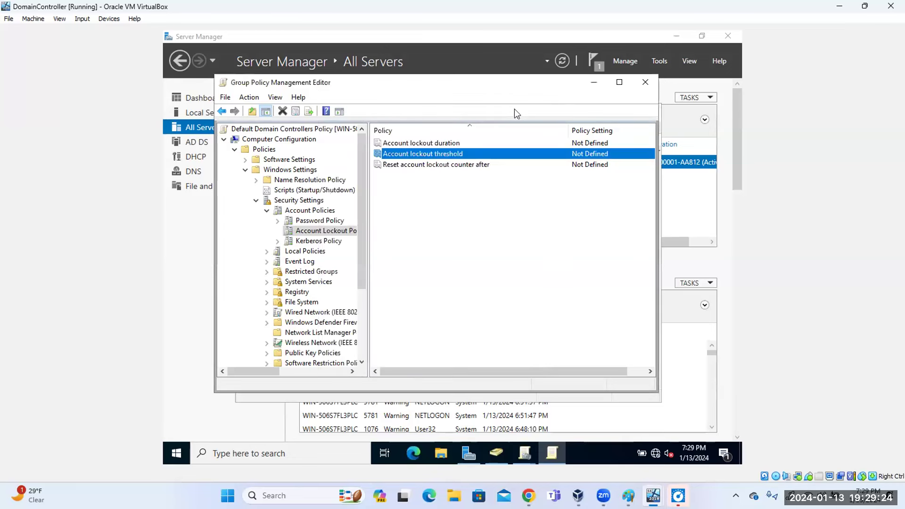
pyautogui.doubleClick(424, 166)
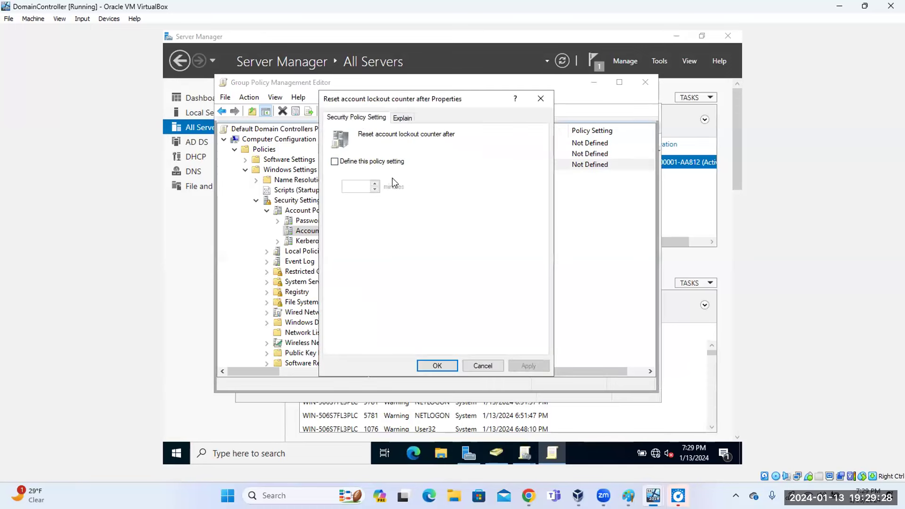
pyautogui.click(335, 162)
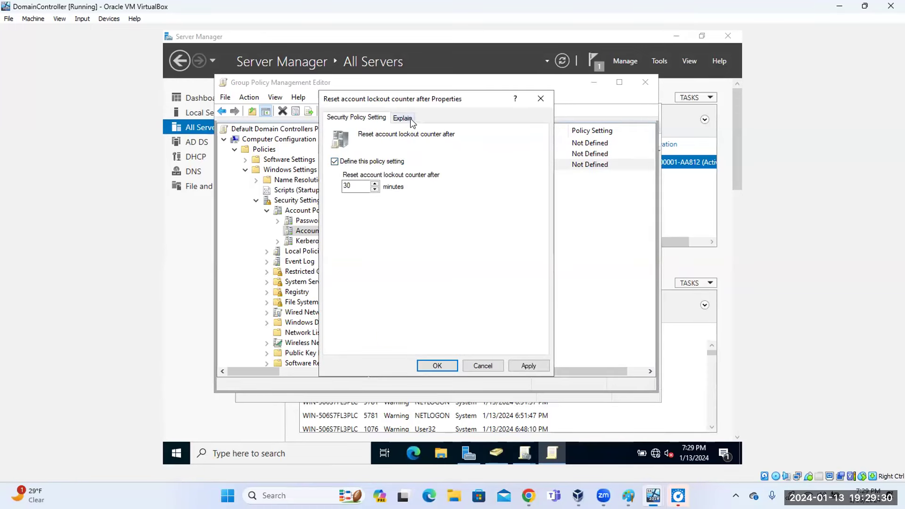
pyautogui.click(402, 117)
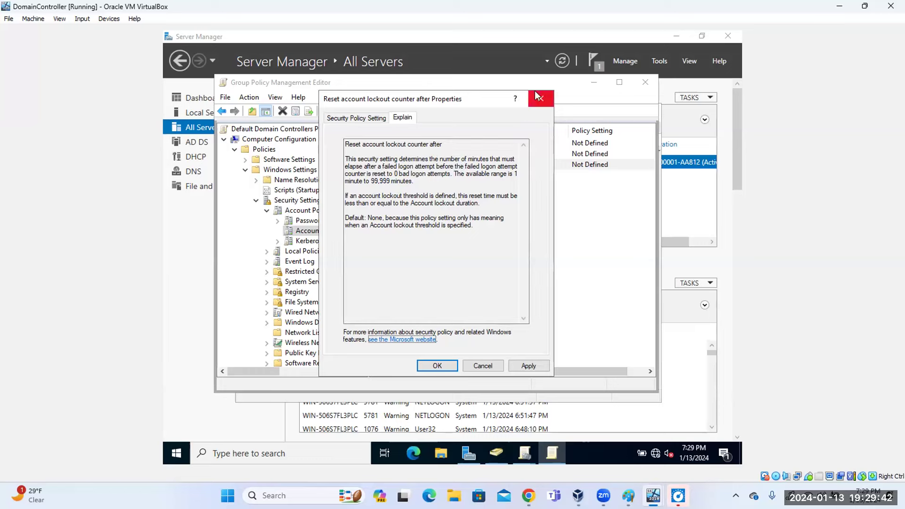
pyautogui.click(486, 366)
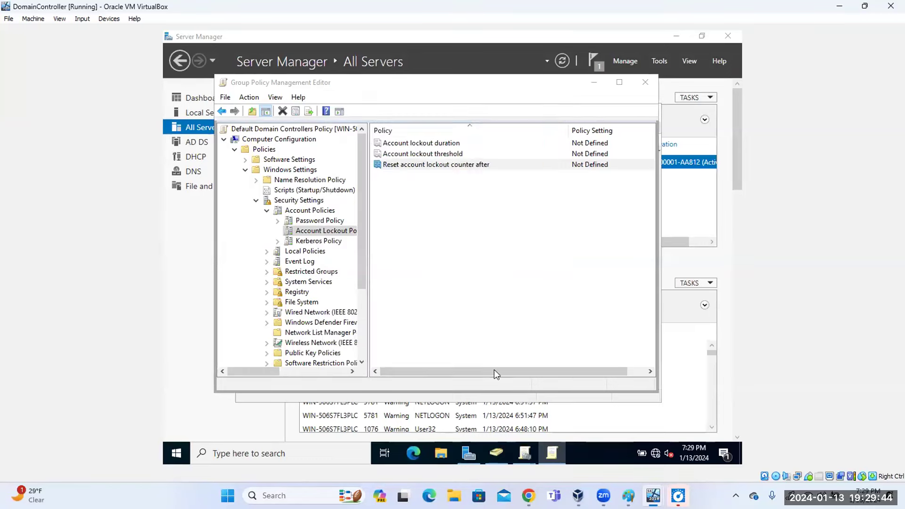
pyautogui.doubleClick(421, 143)
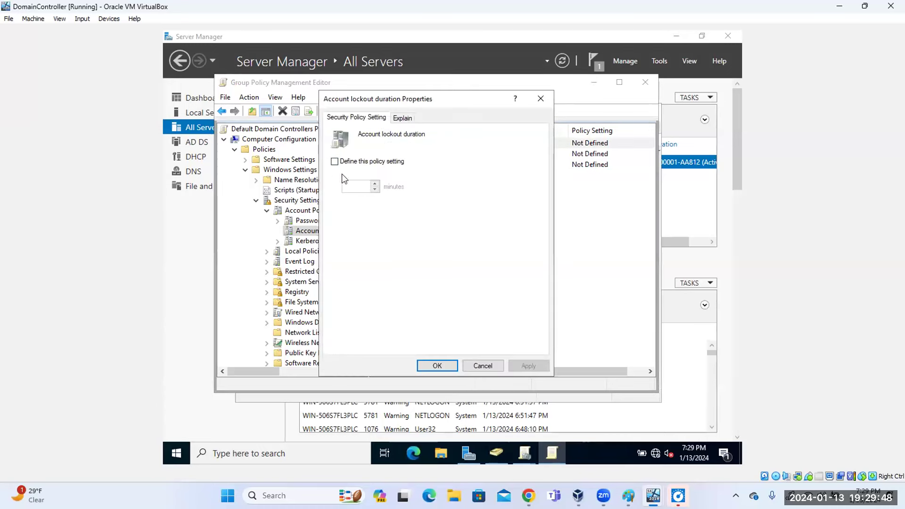
pyautogui.click(335, 162)
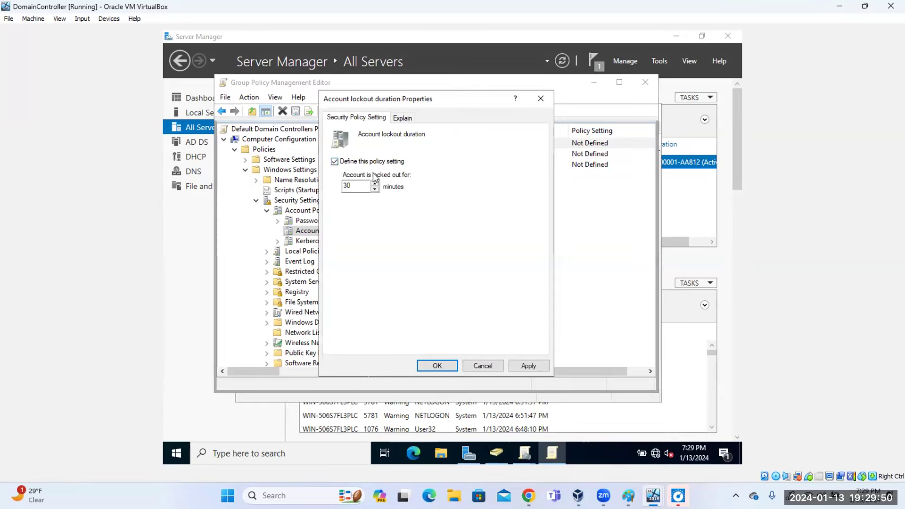
pyautogui.click(490, 367)
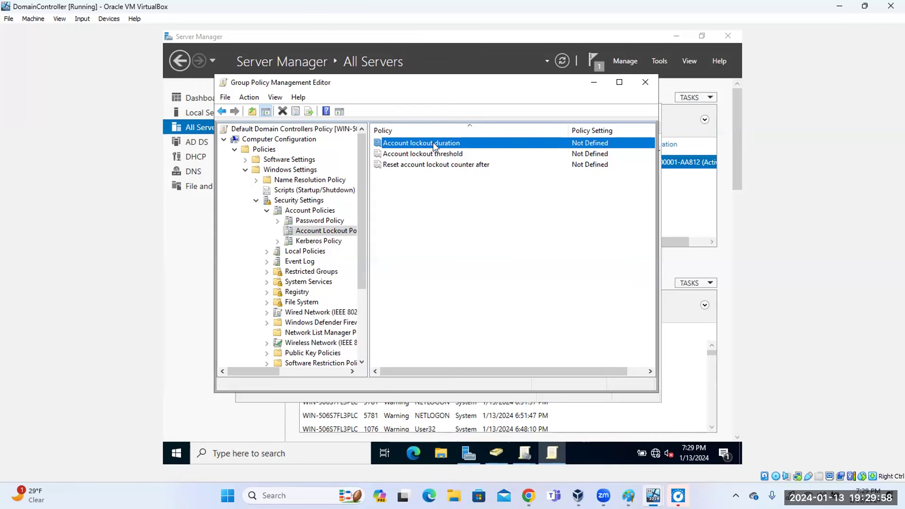
pyautogui.doubleClick(447, 164)
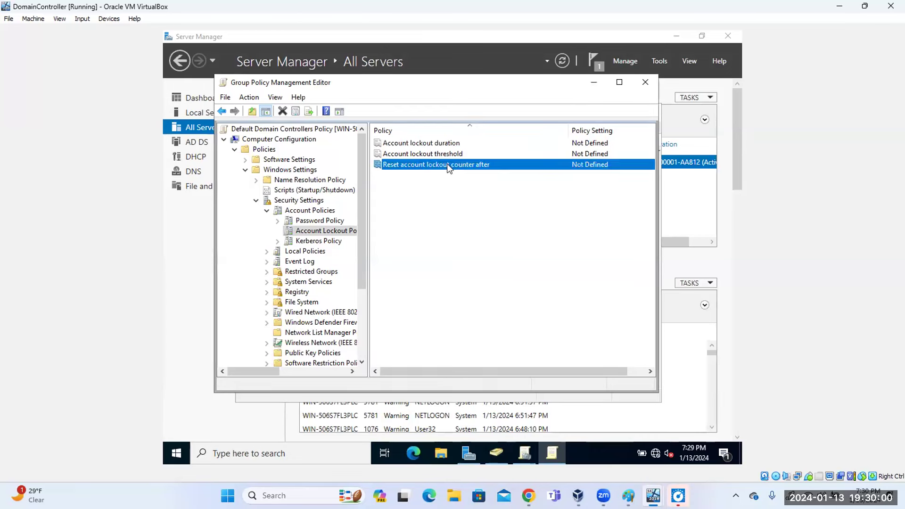
pyautogui.click(335, 161)
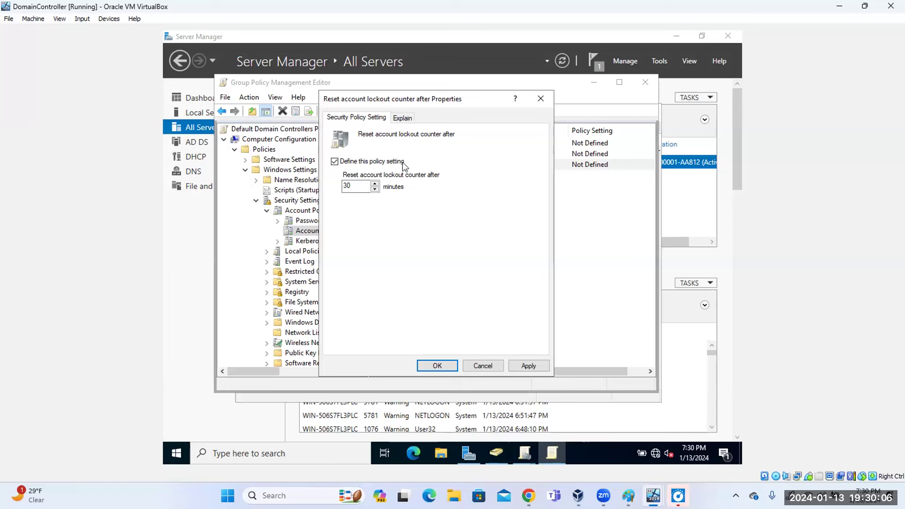
pyautogui.click(541, 99)
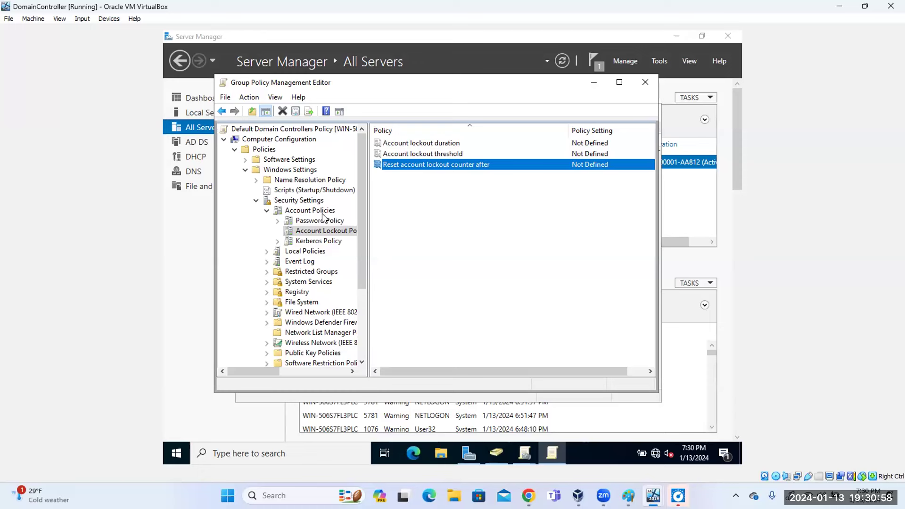
# Show Local Policies' Audit Policy, User Rights Assignment and Security Options with a wider tree pane.
pyautogui.click(318, 251)
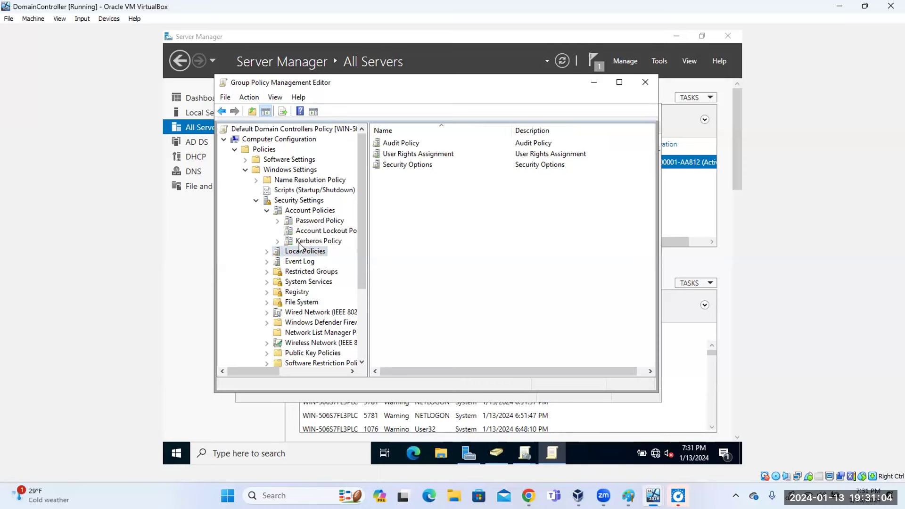
pyautogui.moveTo(361, 233)
pyautogui.mouseDown()
pyautogui.moveTo(359, 290)
pyautogui.moveTo(368, 223)
pyautogui.mouseUp()
pyautogui.moveTo(525, 454)
pyautogui.moveTo(369, 248); pyautogui.dragTo(382, 247)
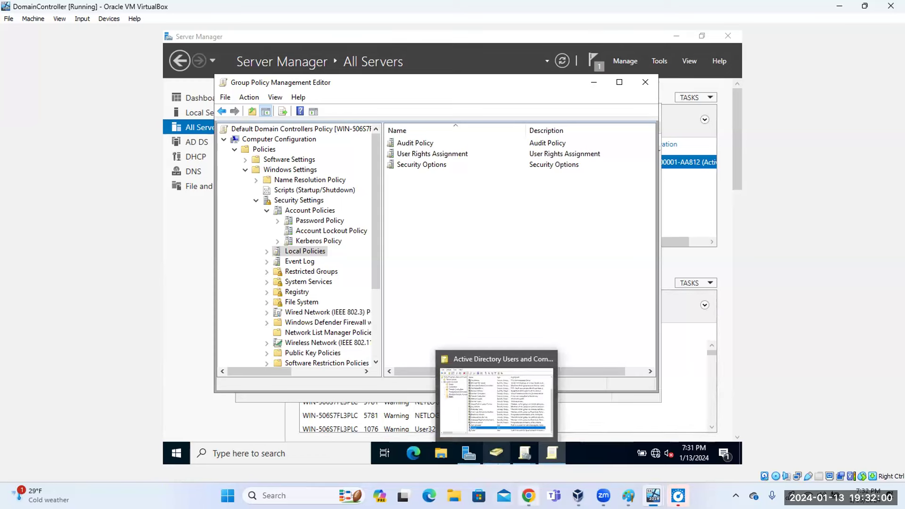
# Bring the Cybersecurity Student Guide PDF browser forward, maximize it, and start a new tab.
pyautogui.moveTo(528, 496)
pyautogui.click(528, 434)
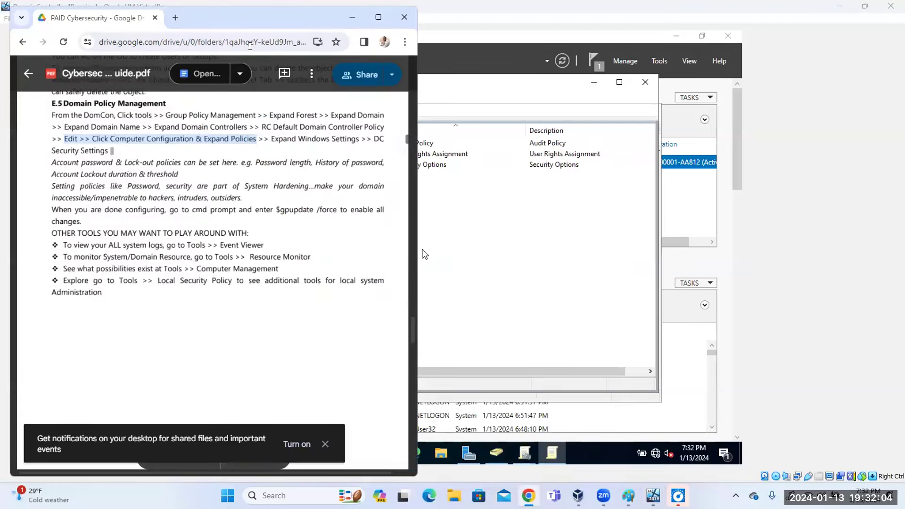
pyautogui.click(378, 17)
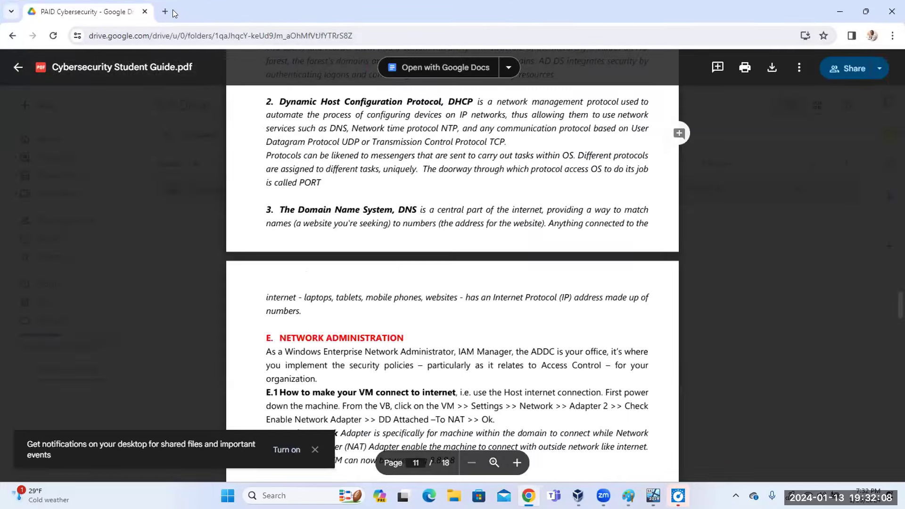
pyautogui.click(166, 11)
# Load google.com and search "15 minute timer" to start the countdown.
pyautogui.write('goo')
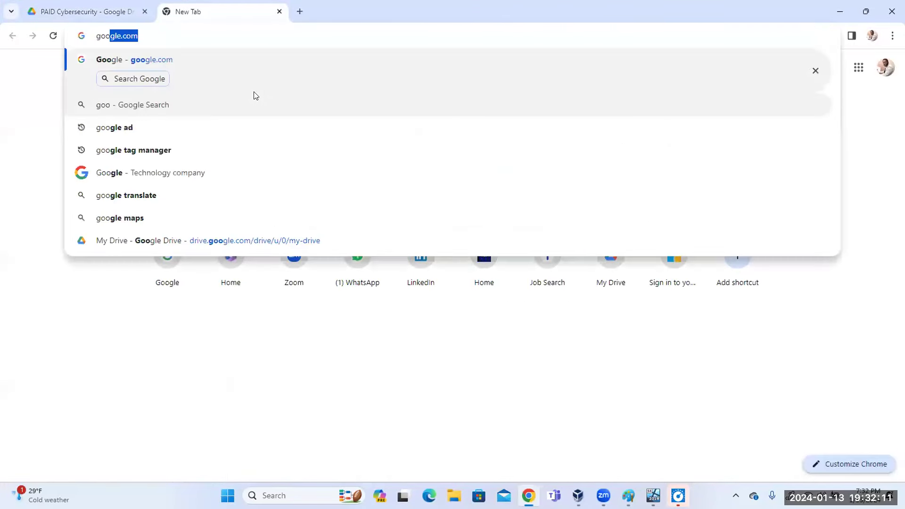
pyautogui.press('Return')
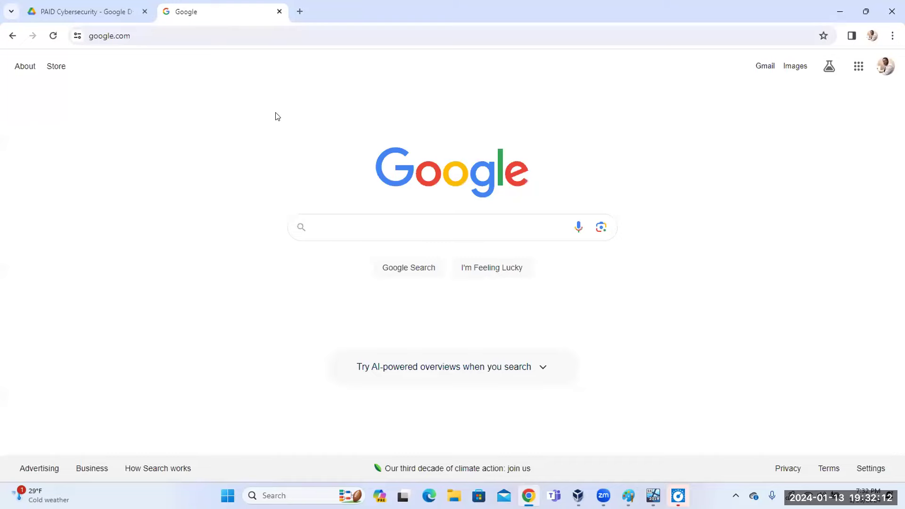
pyautogui.write('15')
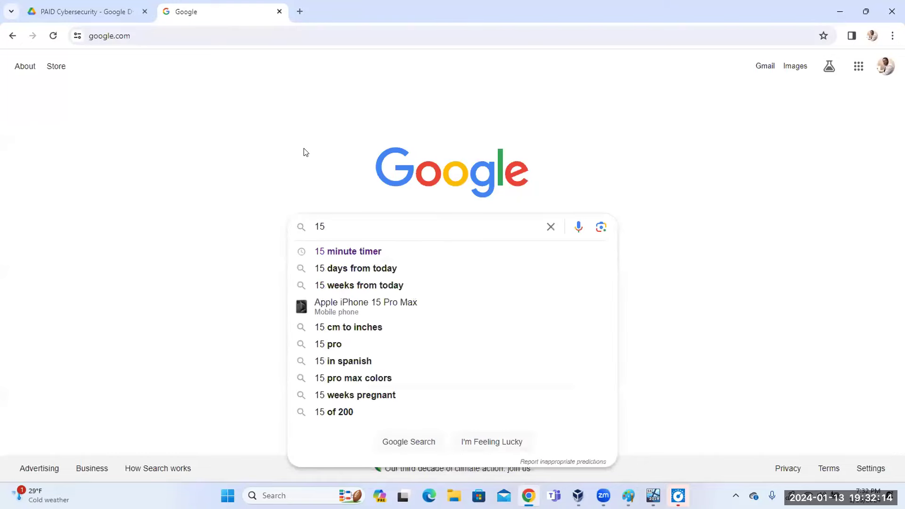
pyautogui.click(330, 250)
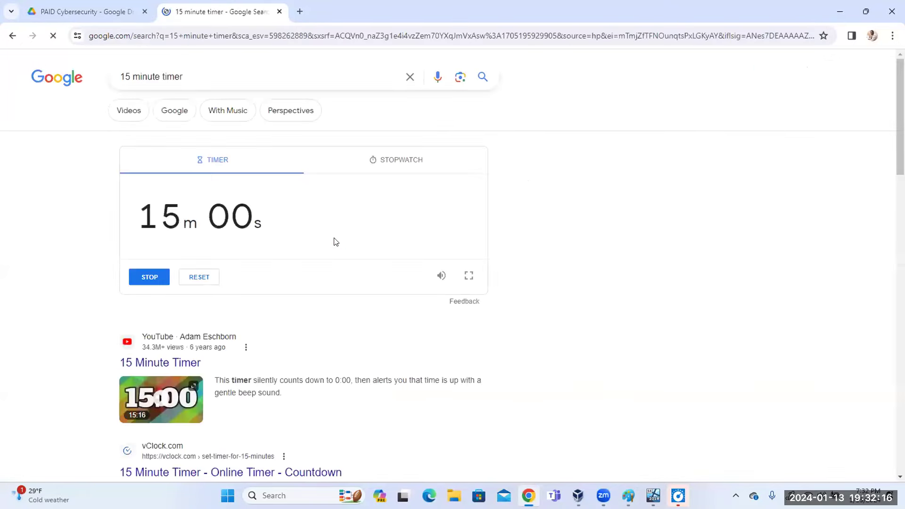
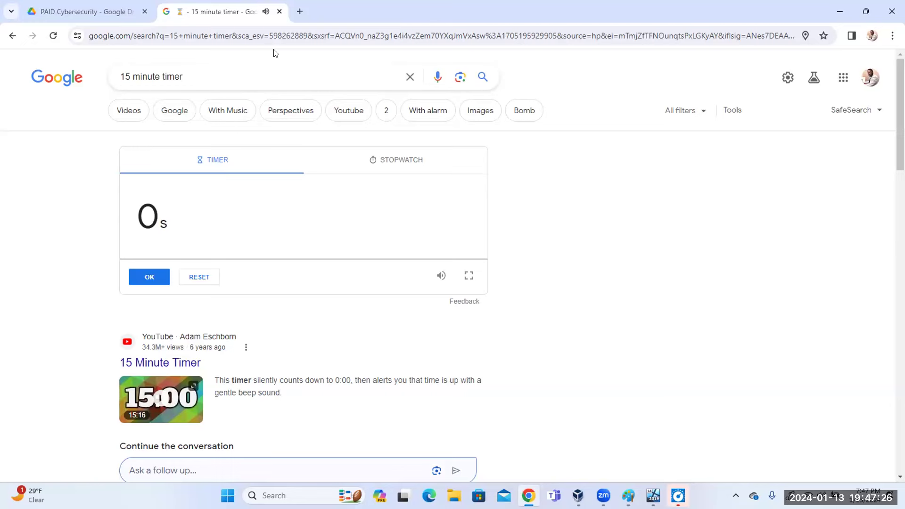
# Close the '15 minute timer' tab to get back to the Cybersecurity Student Guide PDF in Drive.
pyautogui.click(281, 12)
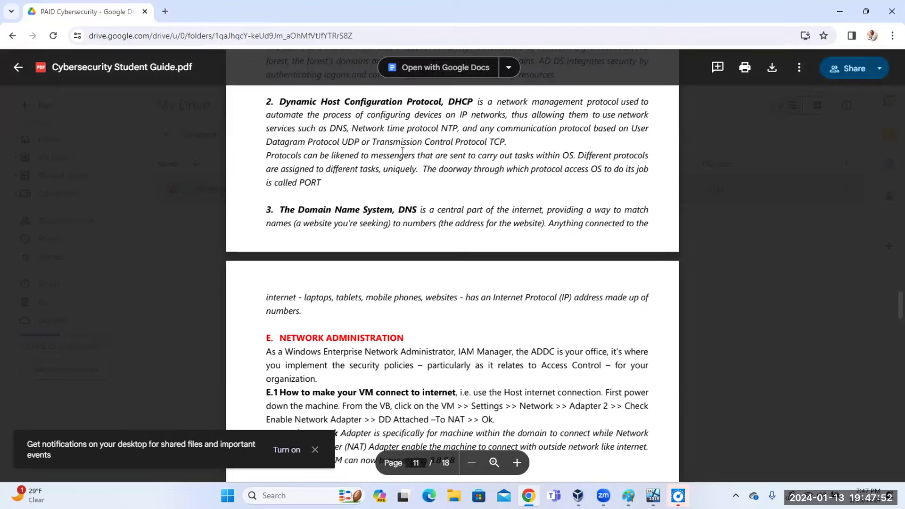
# Scroll through the student guide's pages, dismiss the notifications banner, and exit the VM's full-screen mode with Right Ctrl+F.
pyautogui.scroll(10, 404, 200)
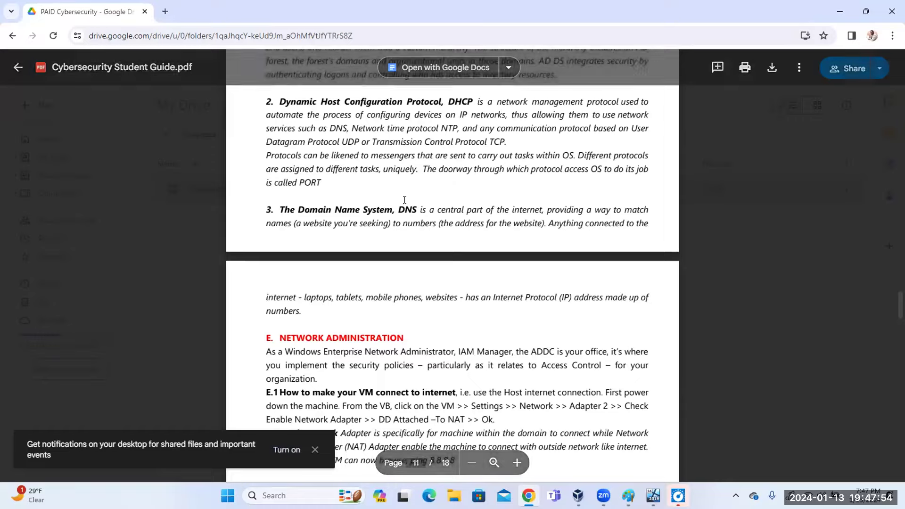
pyautogui.scroll(7, 405, 201)
pyautogui.scroll(15, 405, 200)
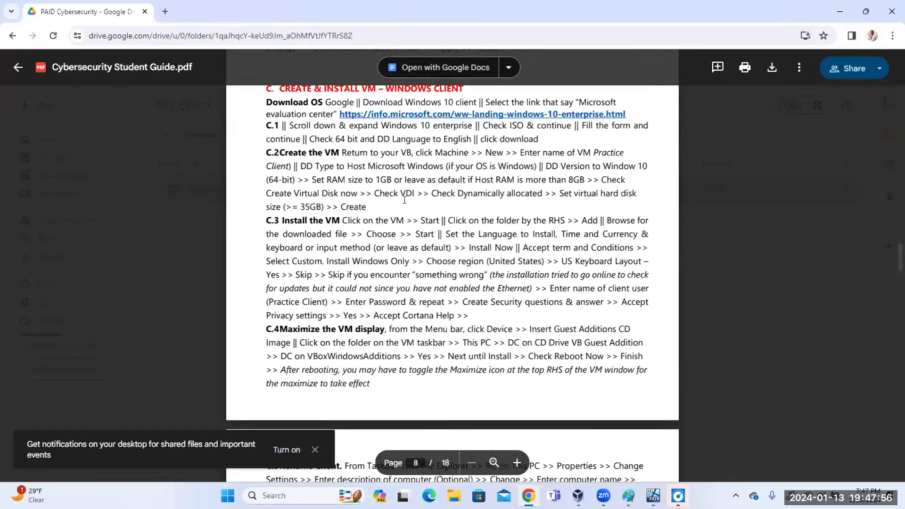
pyautogui.scroll(15, 405, 201)
pyautogui.scroll(2, 403, 200)
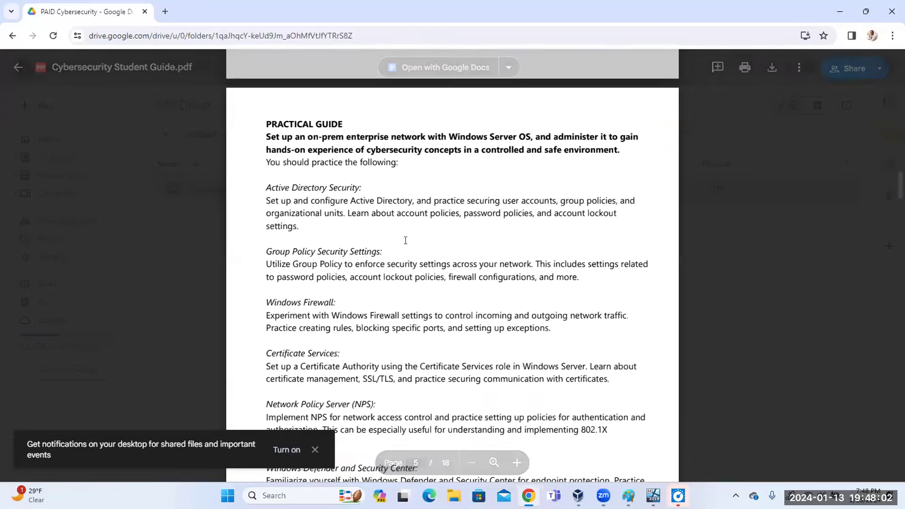
pyautogui.scroll(-7, 406, 239)
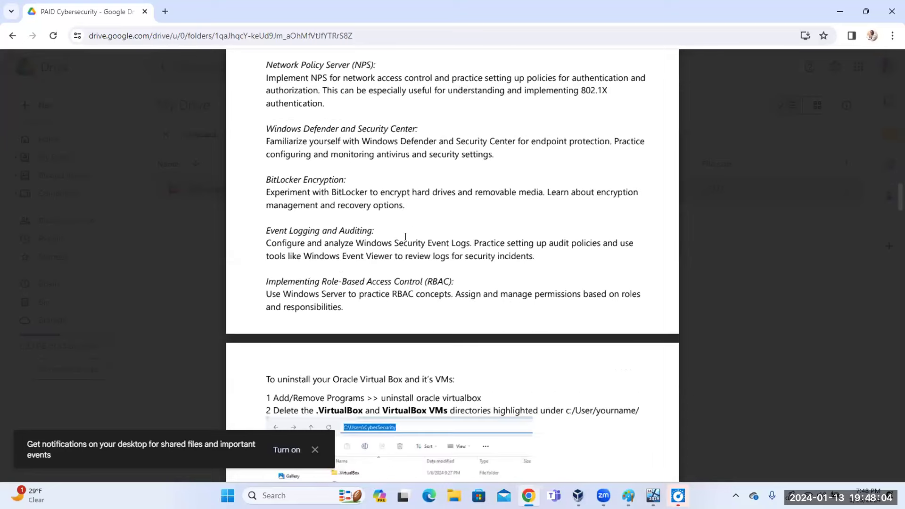
pyautogui.scroll(-7, 405, 237)
pyautogui.scroll(15, 406, 235)
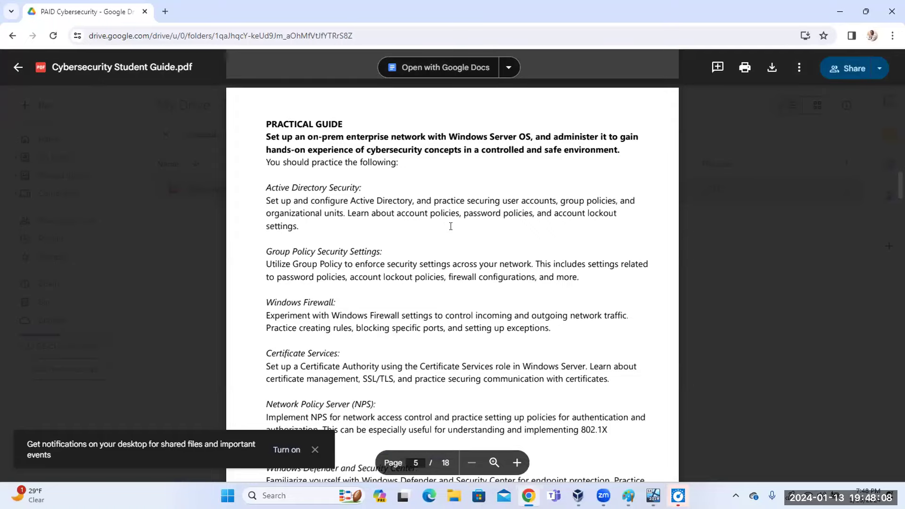
pyautogui.scroll(8, 445, 227)
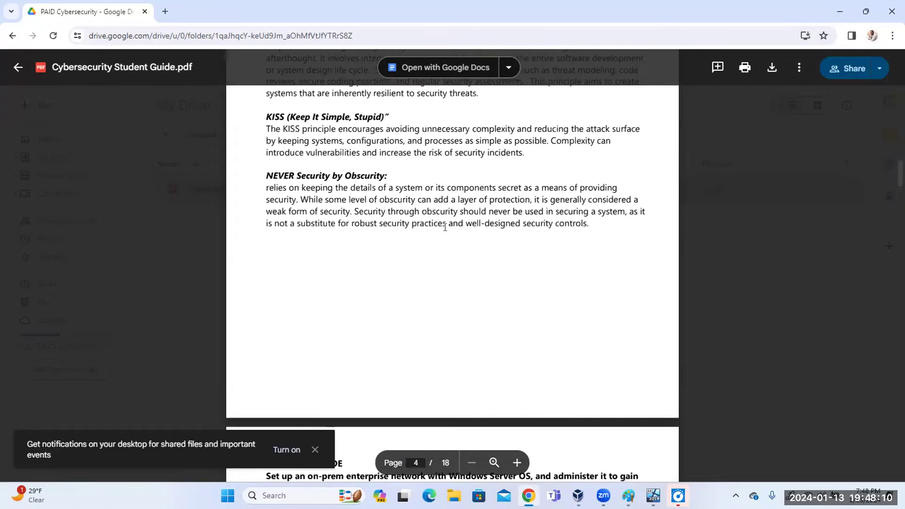
pyautogui.scroll(7, 445, 227)
pyautogui.scroll(-6, 444, 228)
pyautogui.scroll(-20, 443, 228)
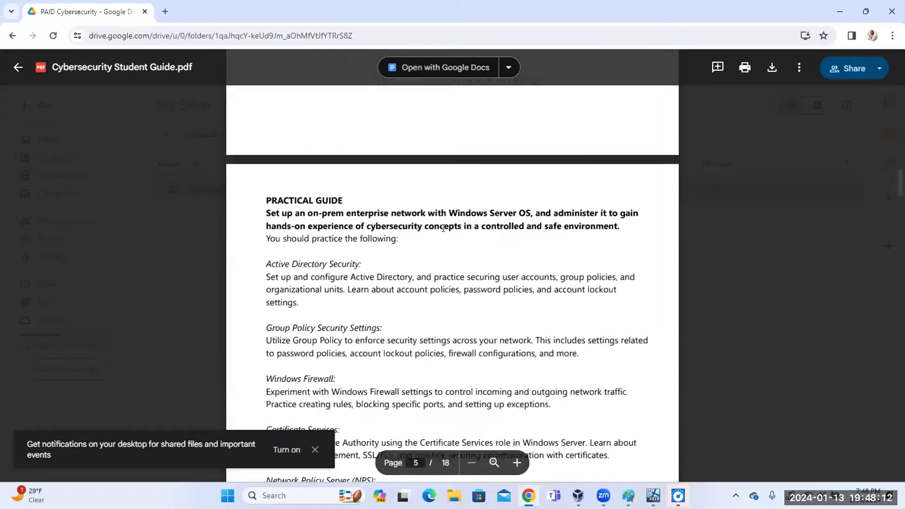
pyautogui.scroll(-7, 453, 244)
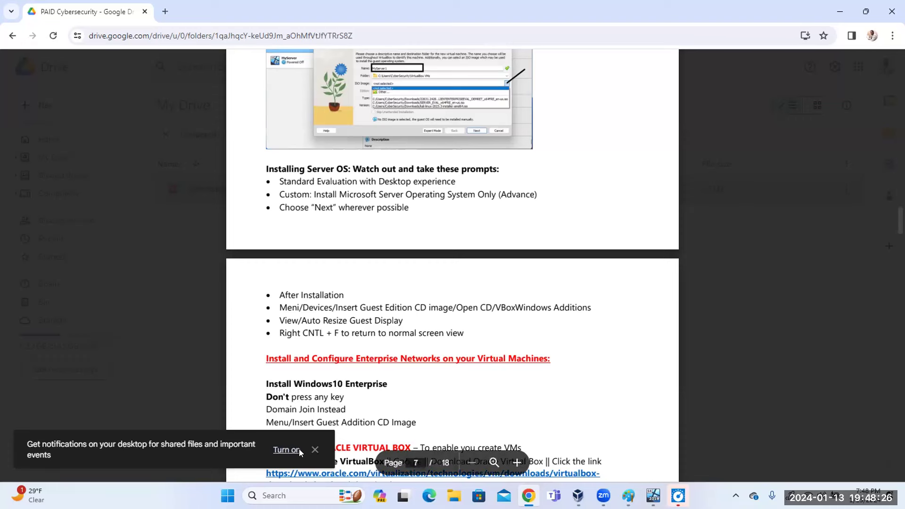
pyautogui.click(315, 450)
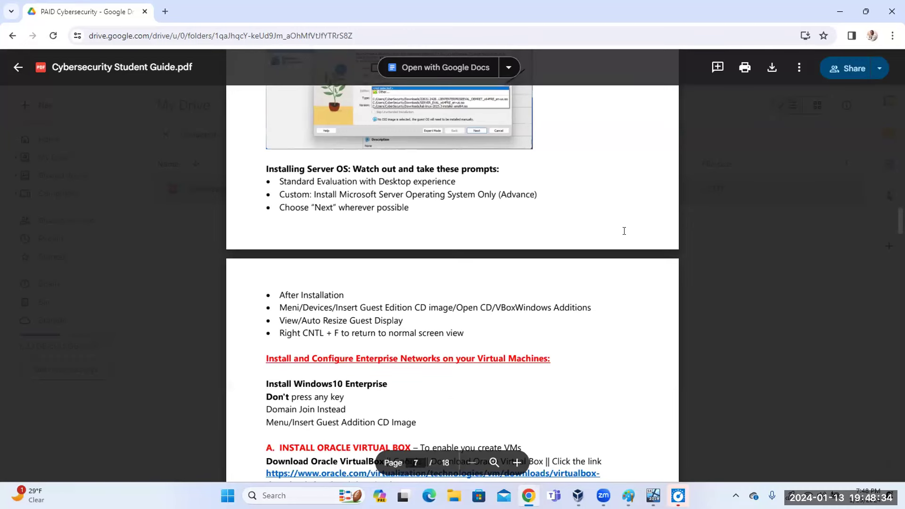
pyautogui.press('Control_R+f')
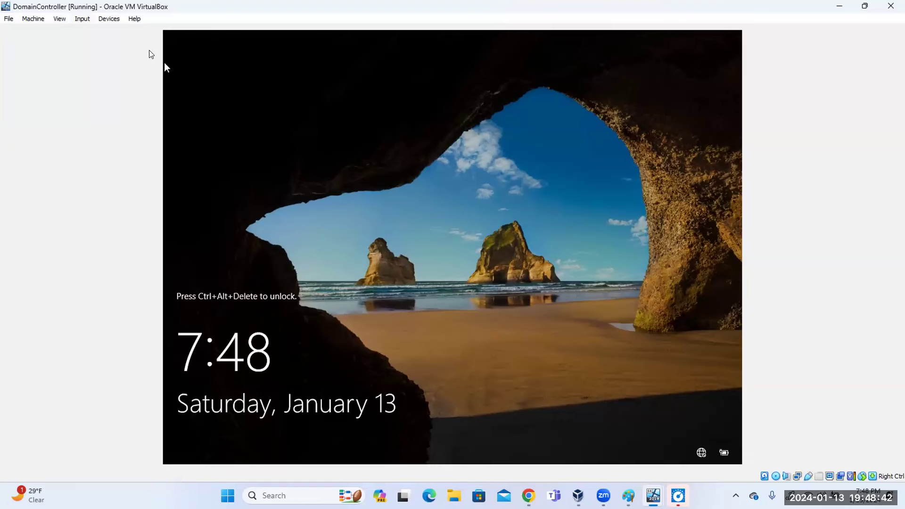
# Send Ctrl-Alt-Del to DomainController and sign in as Administrator, re-entering the password after it's rejected.
pyautogui.click(84, 19)
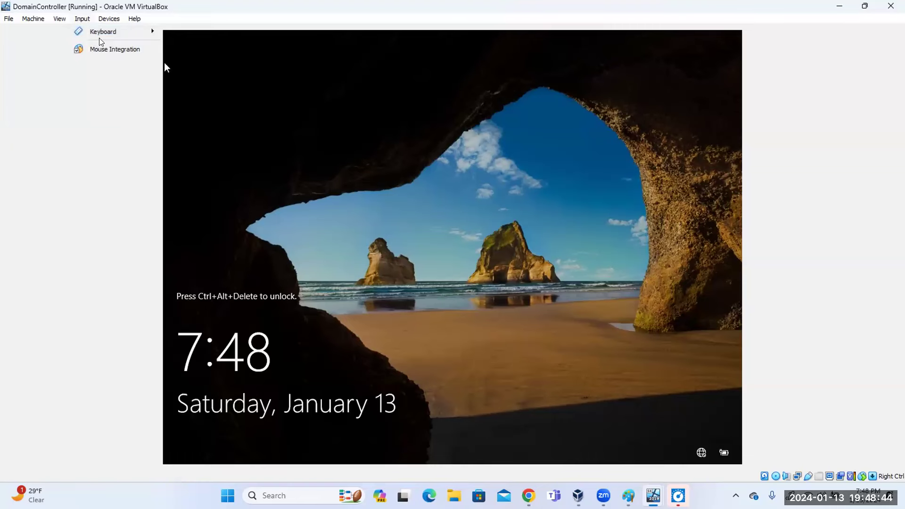
pyautogui.moveTo(141, 31)
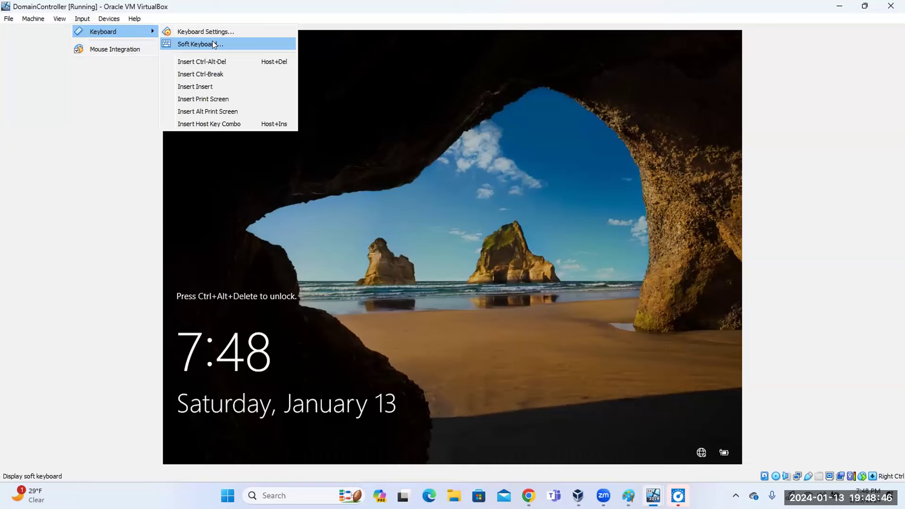
pyautogui.click(212, 64)
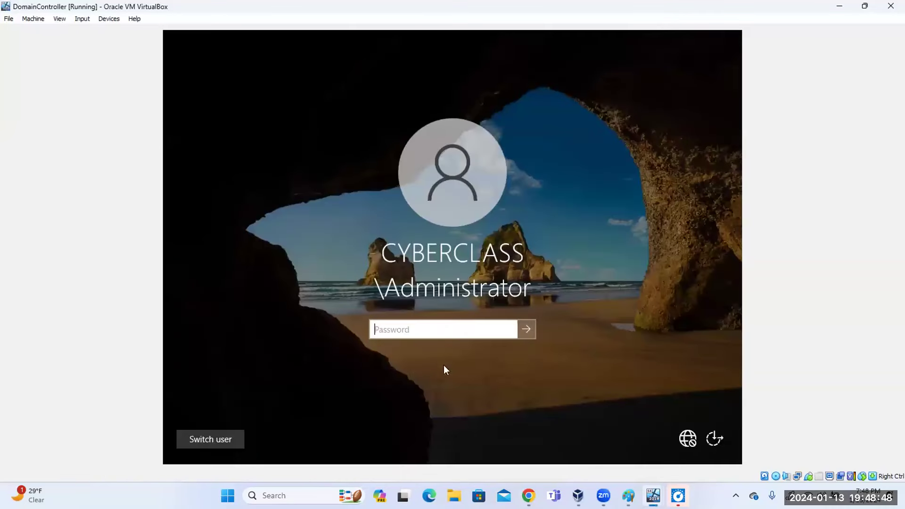
pyautogui.write('*********')
pyautogui.press('Return')
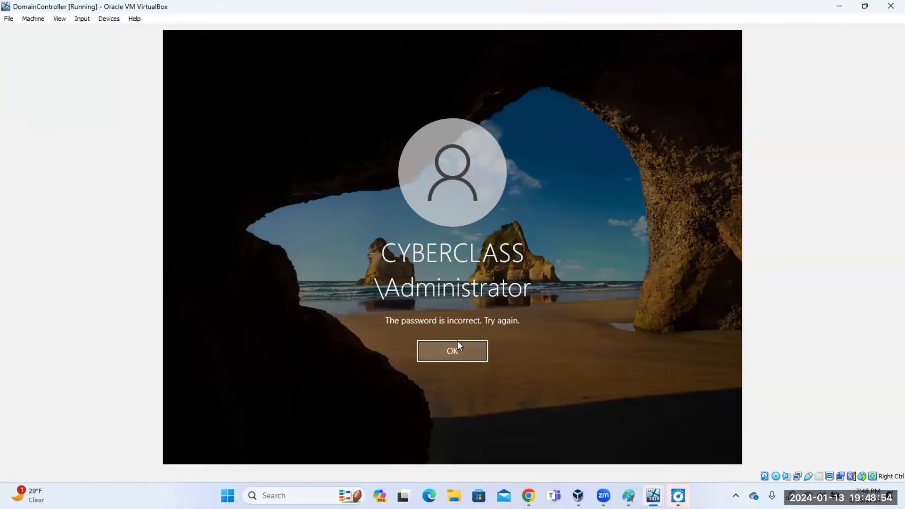
pyautogui.click(458, 342)
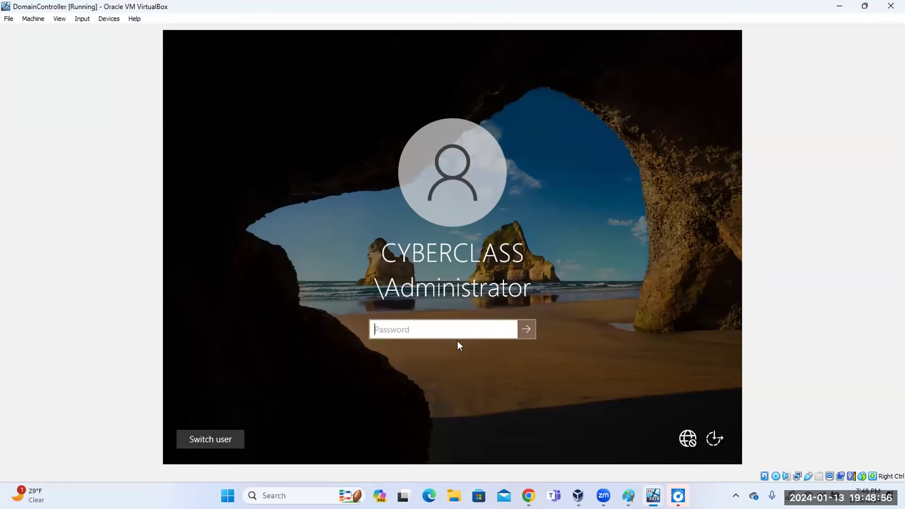
pyautogui.write('*********')
pyautogui.press('Return')
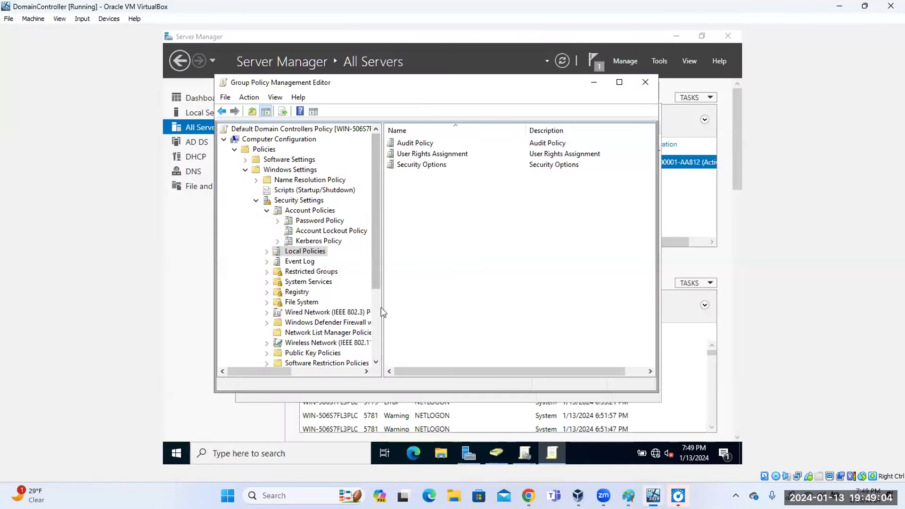
# Inspect the Minimum password length setting under Password Policy and close it unchanged.
pyautogui.click(306, 202)
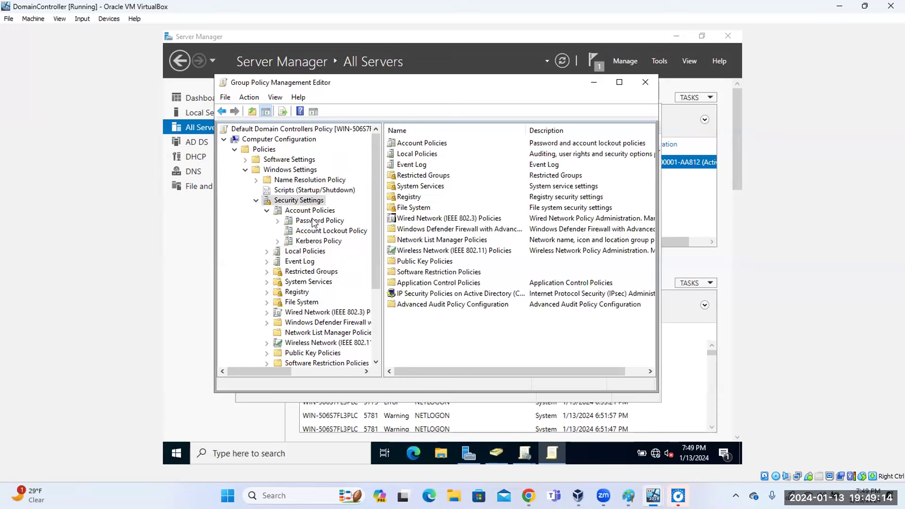
pyautogui.click(315, 222)
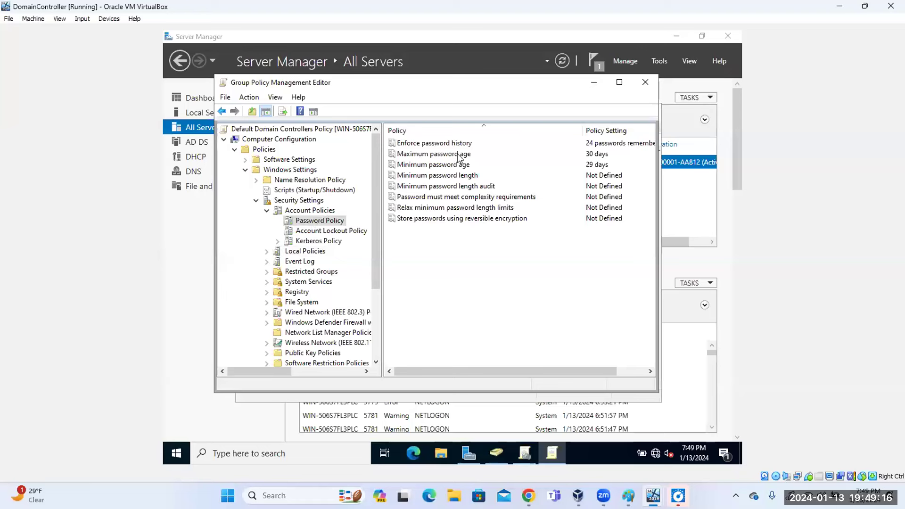
pyautogui.click(457, 178)
pyautogui.doubleClick(456, 179)
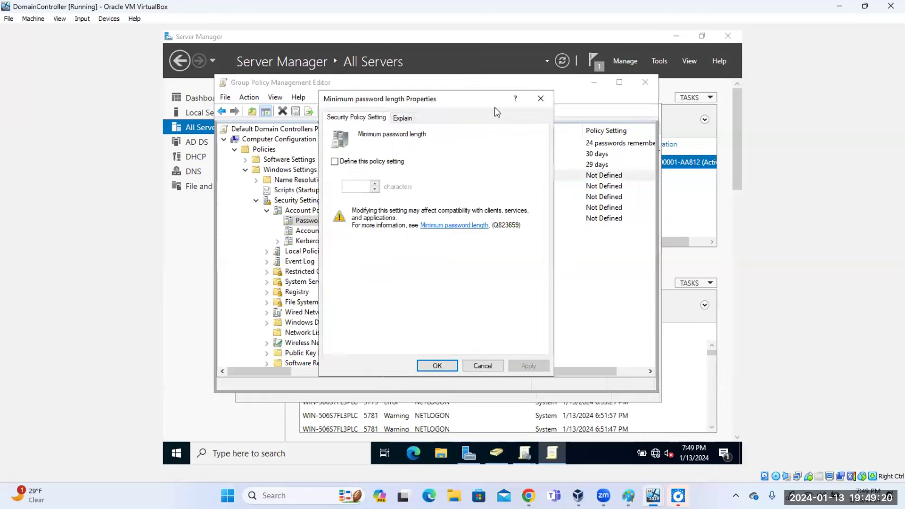
pyautogui.click(541, 98)
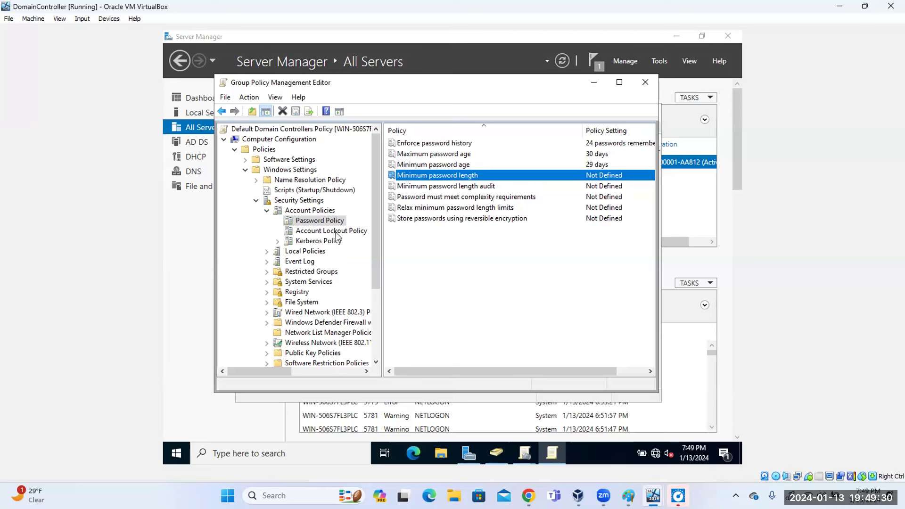
# Inspect the Account lockout threshold setting under Account Lockout Policy and close it unchanged.
pyautogui.click(336, 232)
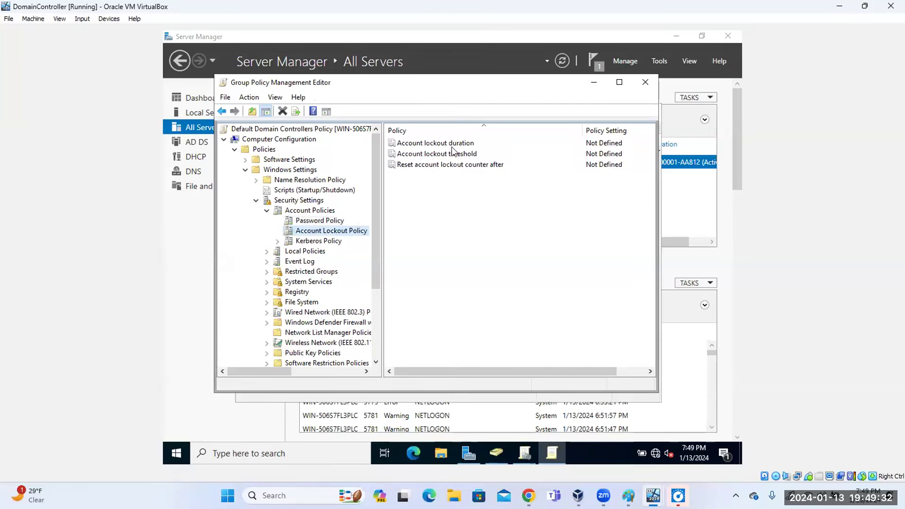
pyautogui.click(456, 156)
pyautogui.doubleClick(455, 157)
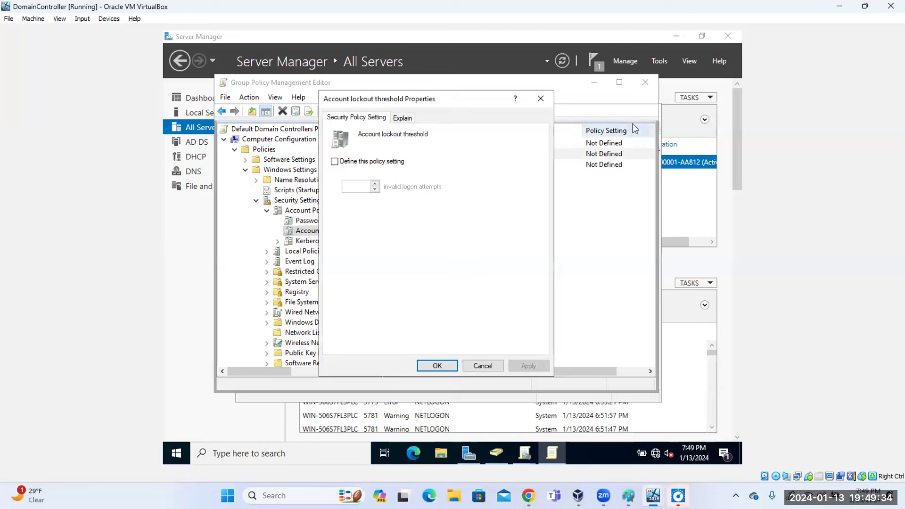
pyautogui.click(542, 98)
# Close both Group Policy windows, open and close Add Roles and Features, then go to Server Manager's Dashboard.
pyautogui.click(646, 82)
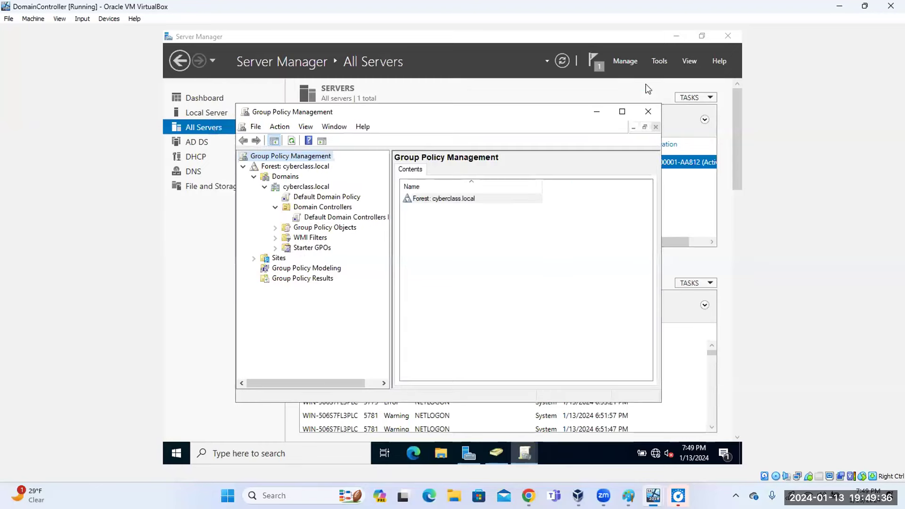
pyautogui.click(648, 113)
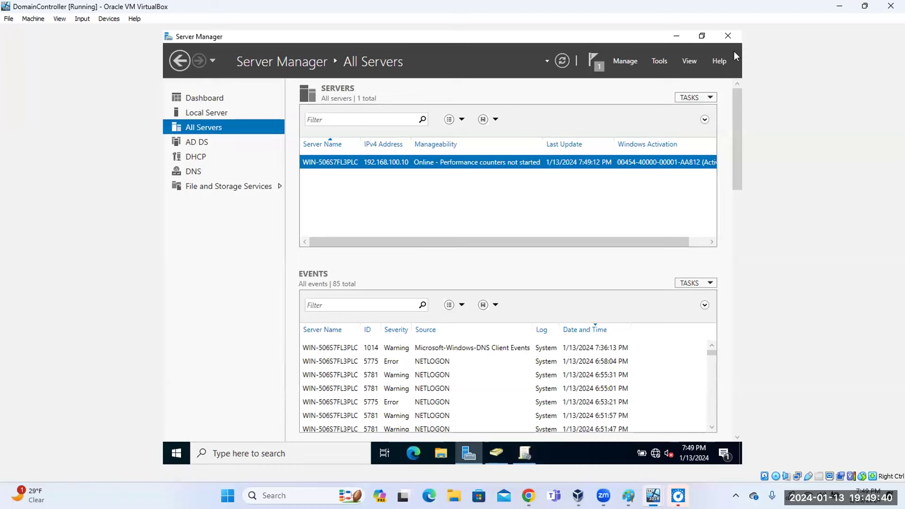
pyautogui.click(632, 64)
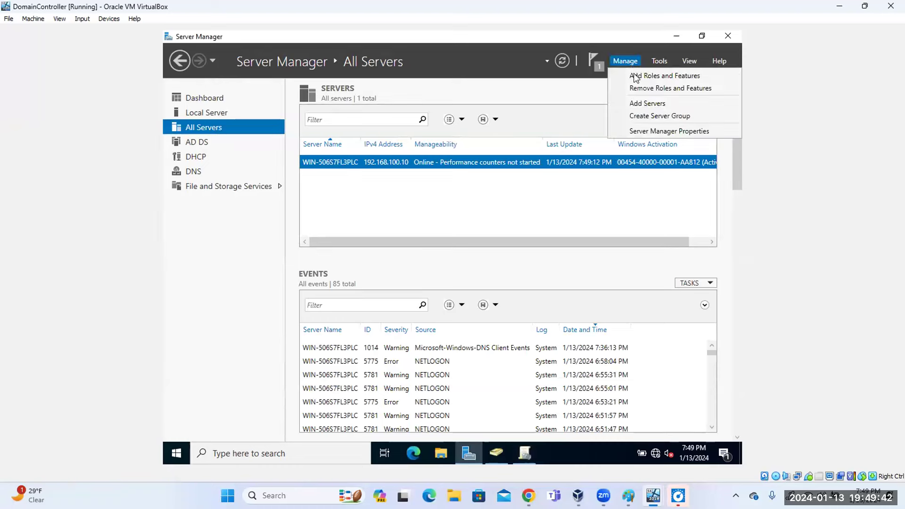
pyautogui.click(646, 77)
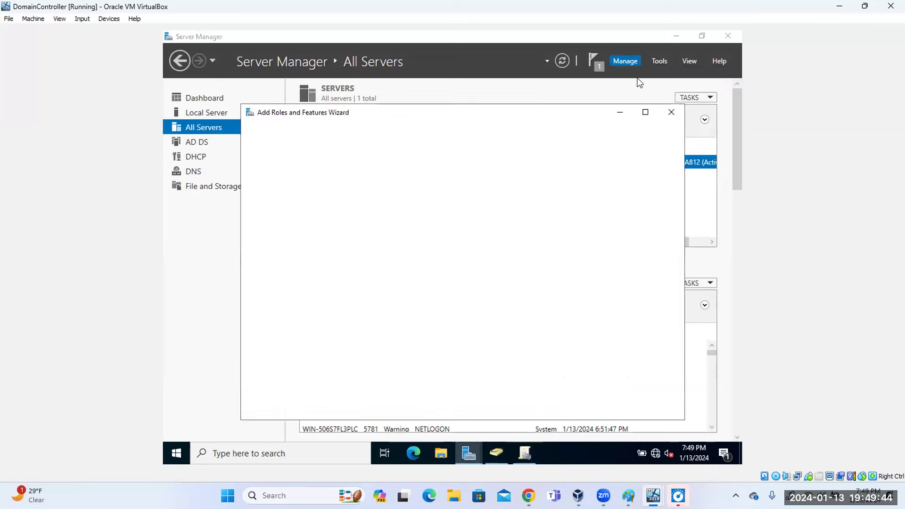
pyautogui.click(673, 113)
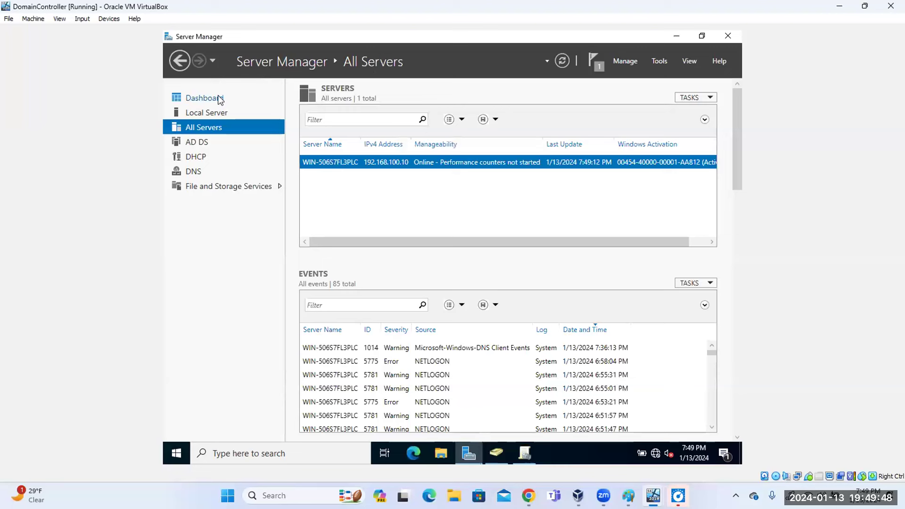
pyautogui.click(220, 98)
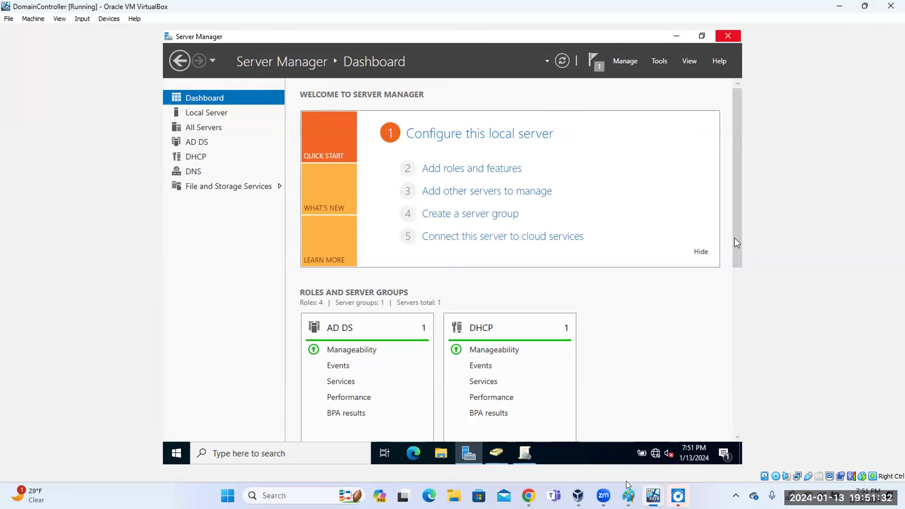
# Power off Client2, turning off future power-off confirmation prompts.
pyautogui.click(578, 495)
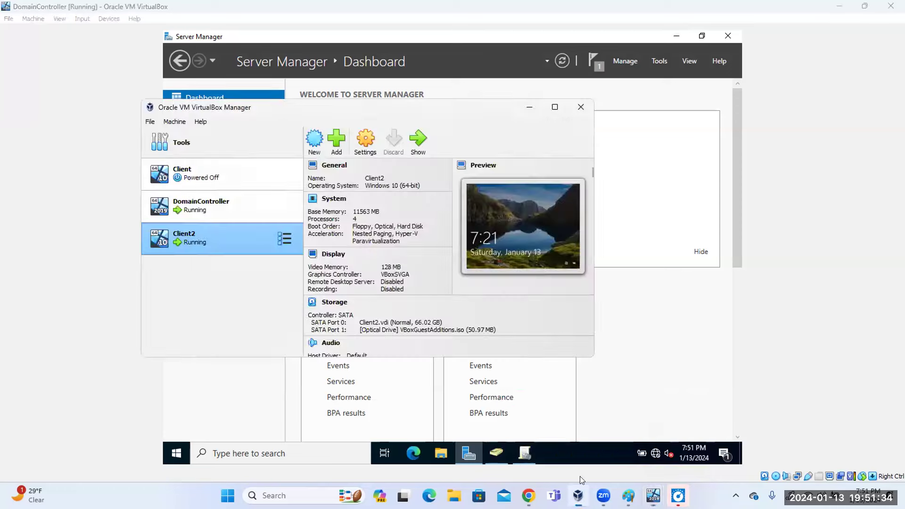
pyautogui.click(283, 238)
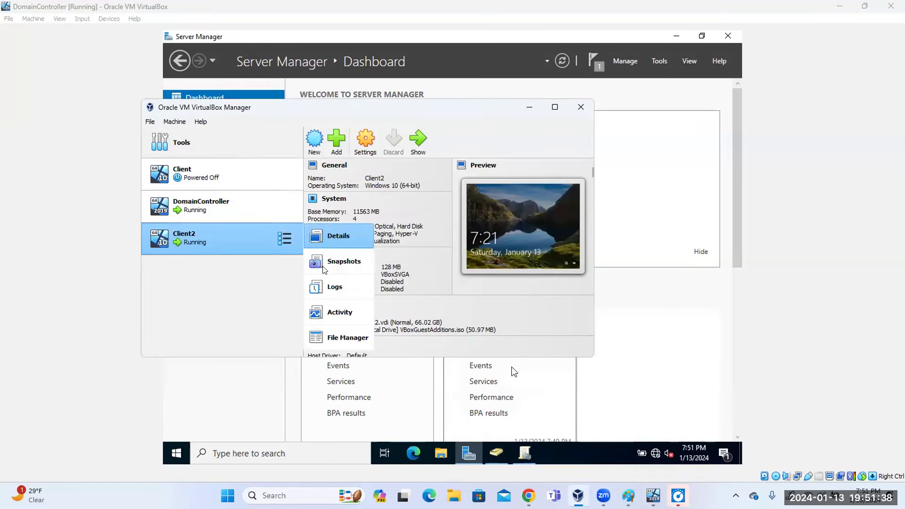
pyautogui.click(251, 241)
pyautogui.rightClick(251, 242)
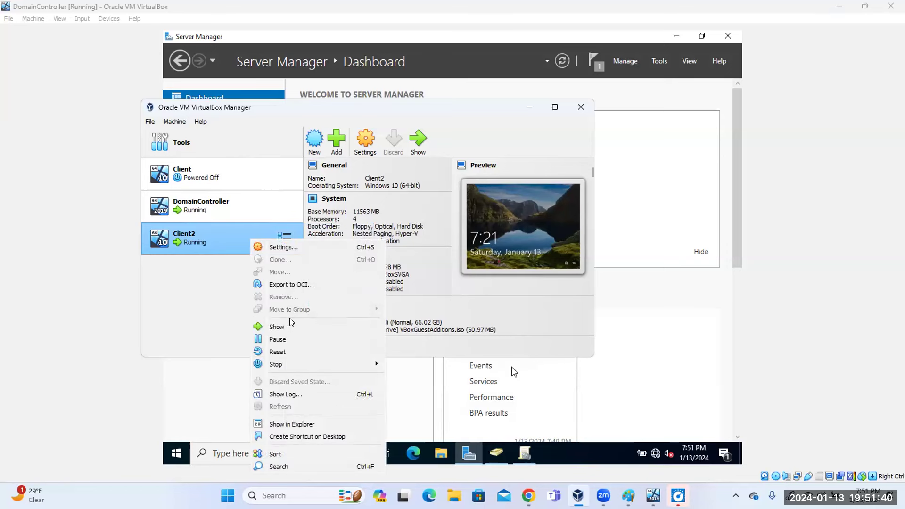
pyautogui.moveTo(285, 364)
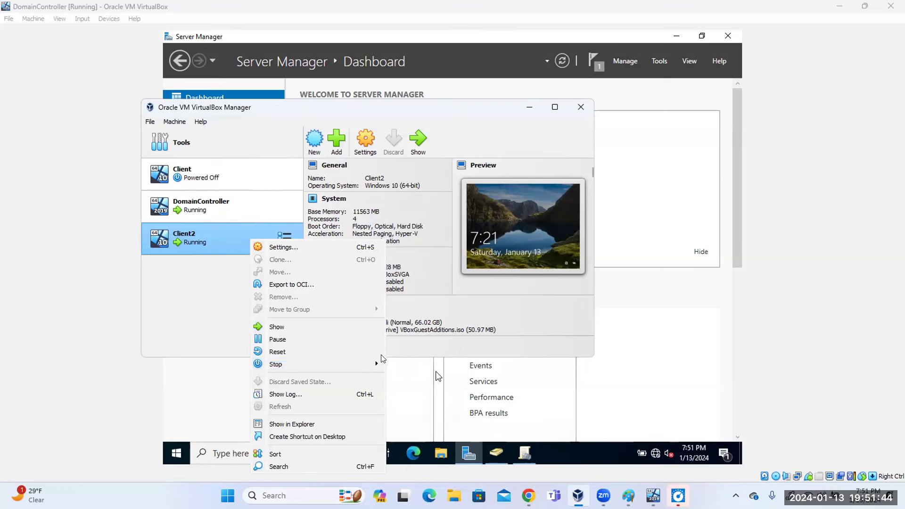
pyautogui.moveTo(383, 366)
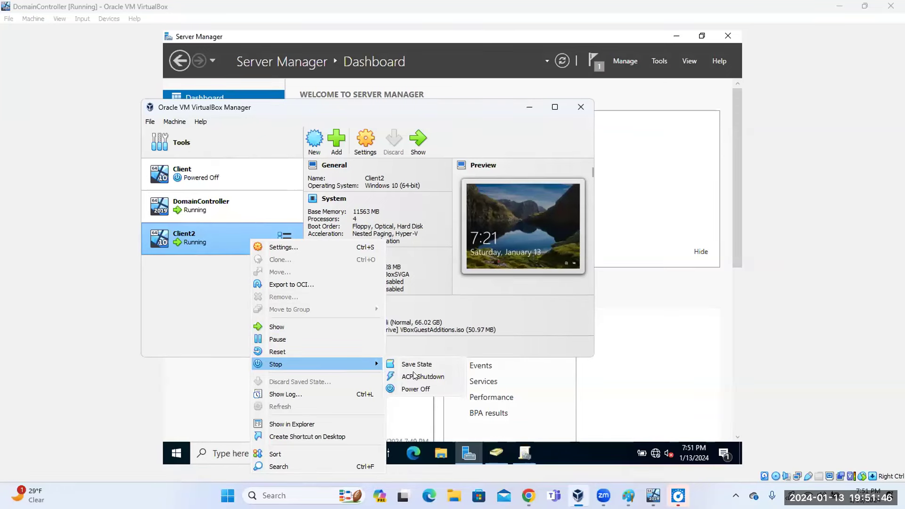
pyautogui.click(416, 389)
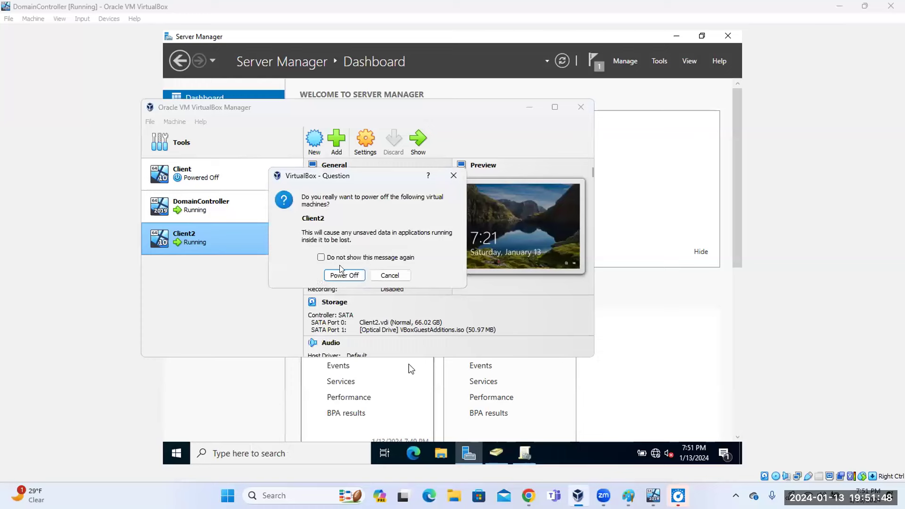
pyautogui.click(321, 258)
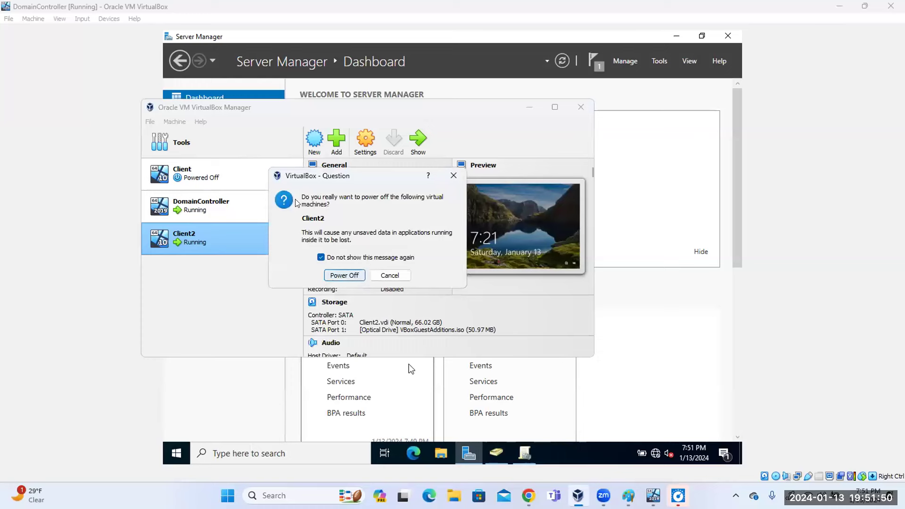
pyautogui.press('Return')
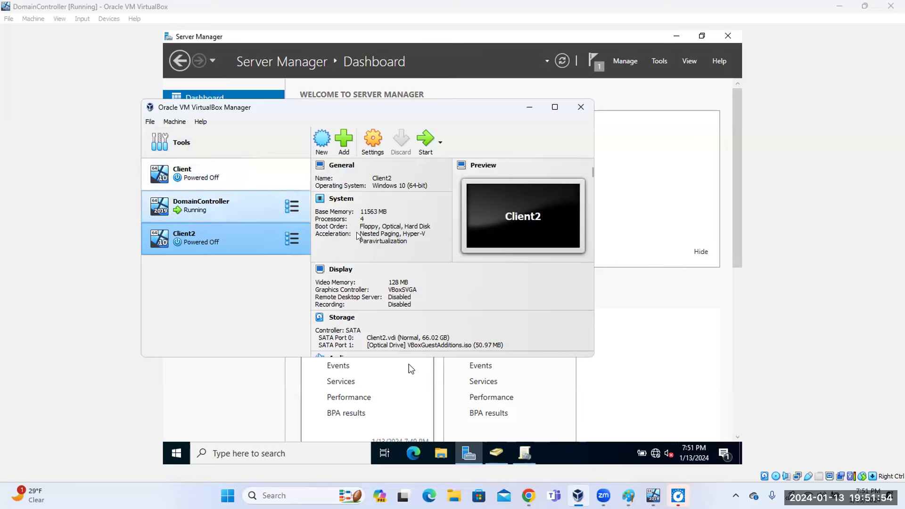
# Power off DomainController and reposition the VirtualBox Manager window.
pyautogui.rightClick(223, 211)
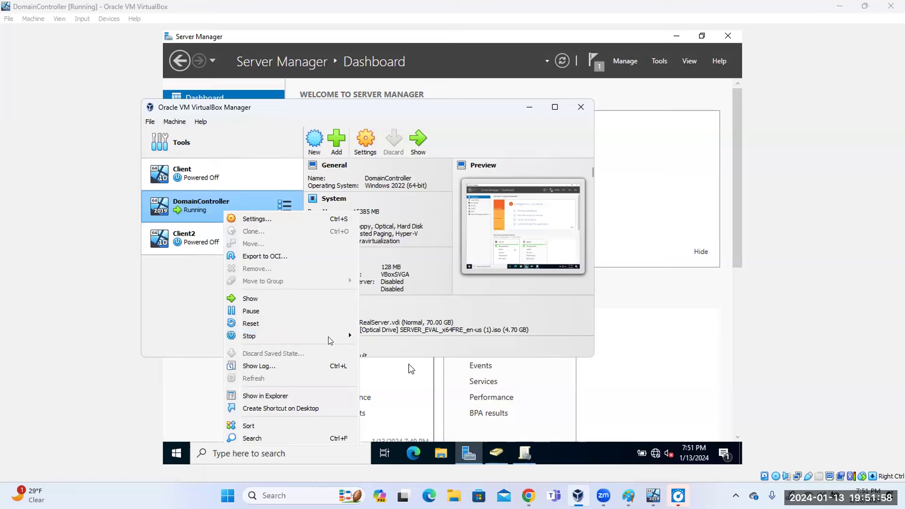
pyautogui.moveTo(331, 337)
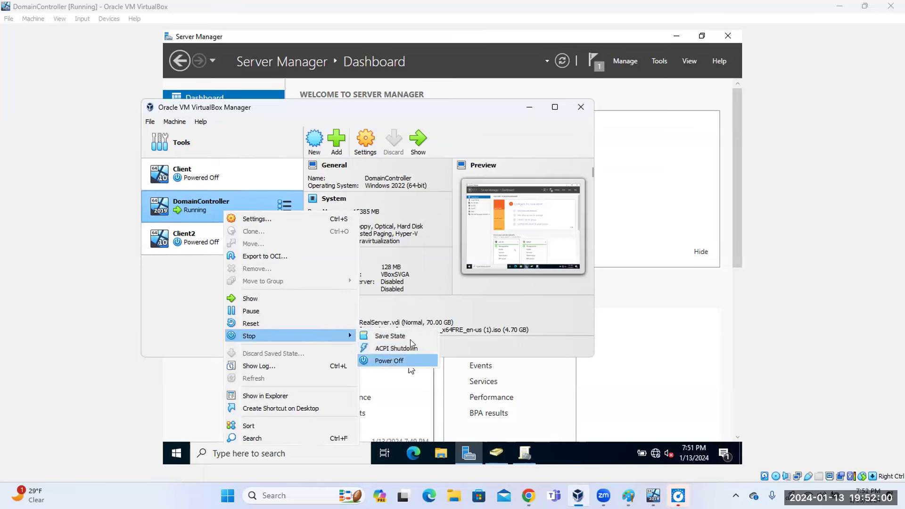
pyautogui.click(396, 361)
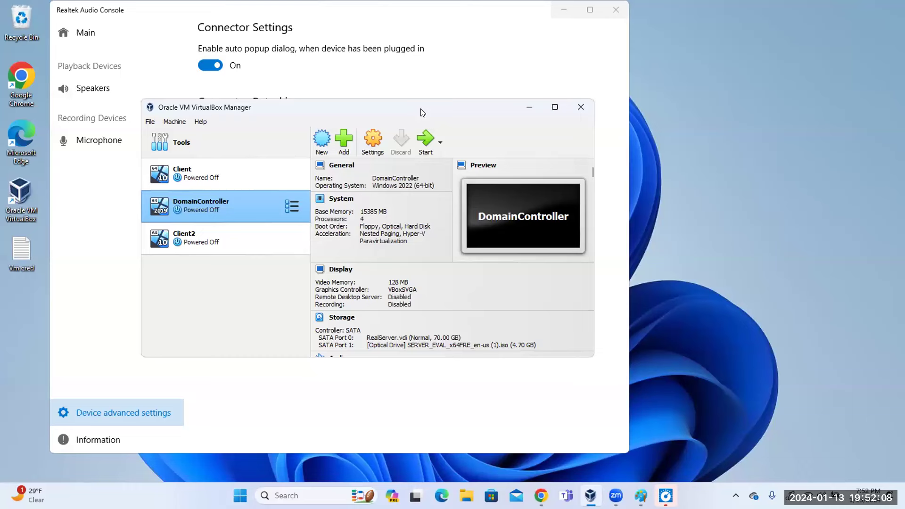
pyautogui.moveTo(493, 107); pyautogui.dragTo(469, 32)
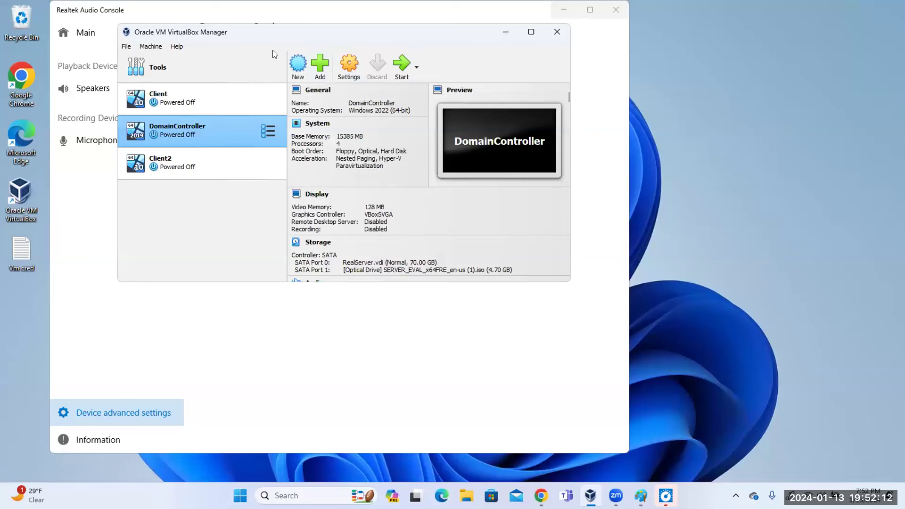
pyautogui.moveTo(271, 32); pyautogui.dragTo(294, 134)
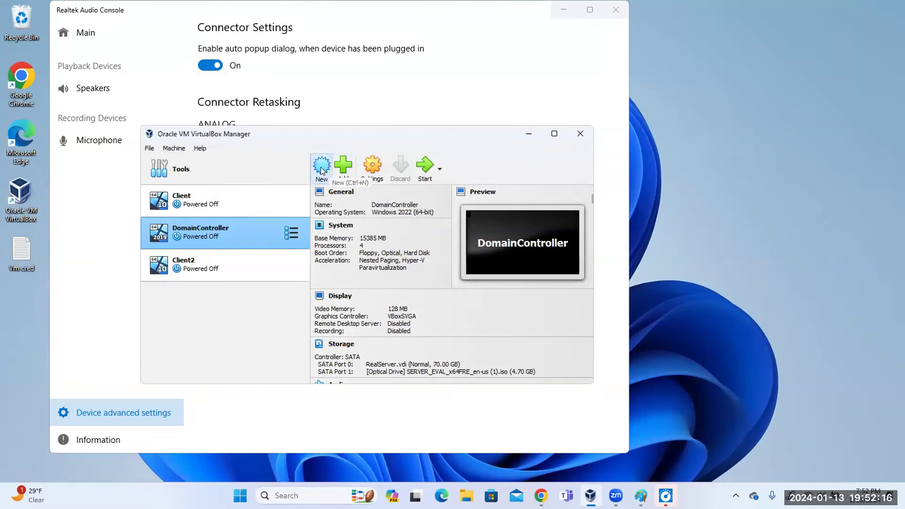
# Start a new VM named Server2 from SERVER_EVAL_x64FRE_en-us (1).iso, skipping unattended installation.
pyautogui.click(321, 170)
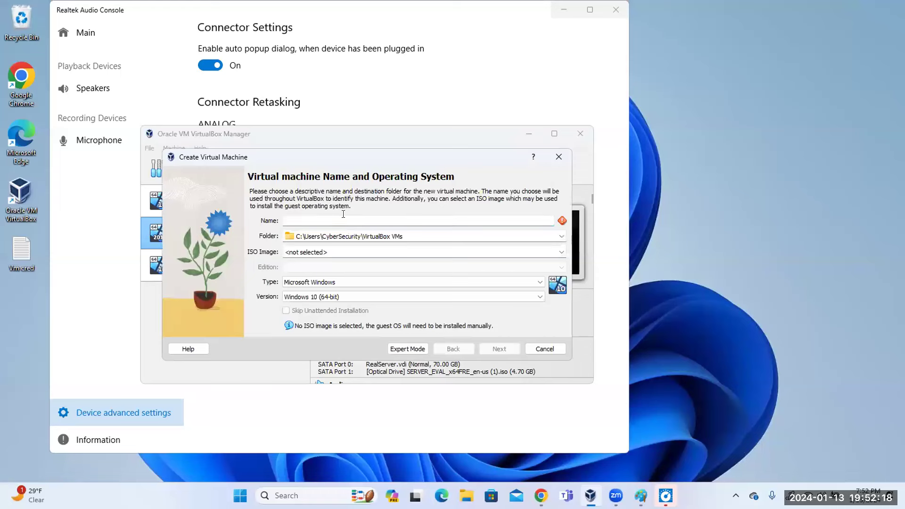
pyautogui.write('Server2')
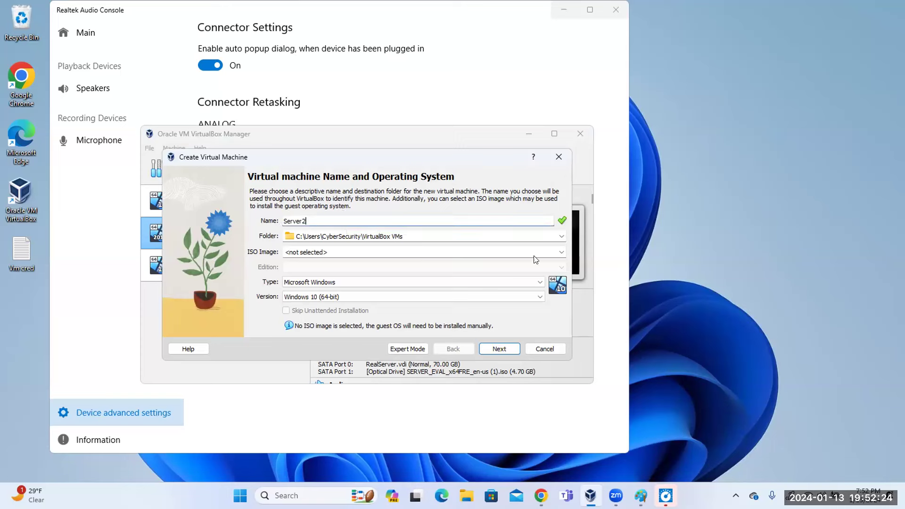
pyautogui.click(561, 253)
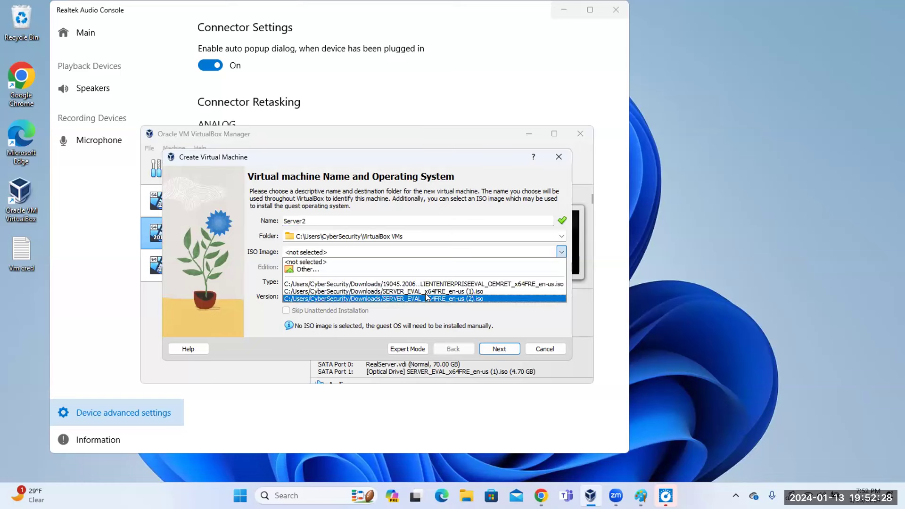
pyautogui.click(426, 291)
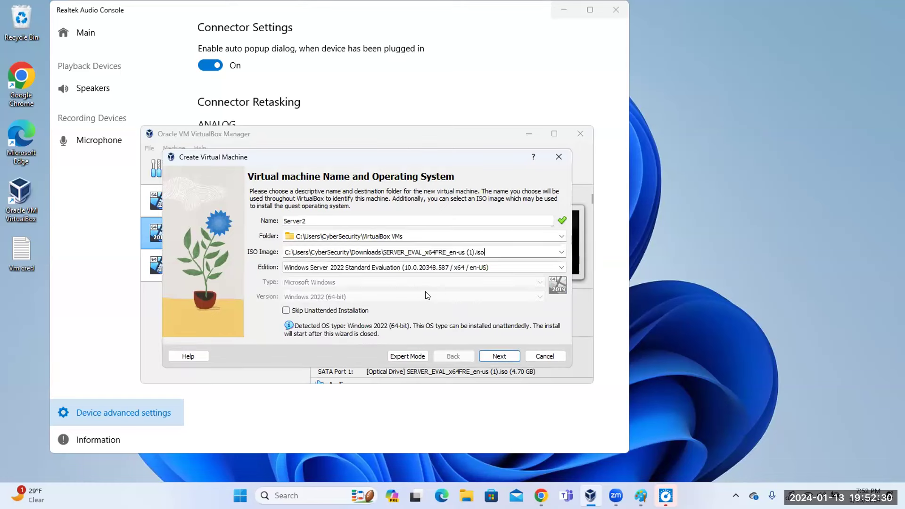
pyautogui.click(286, 310)
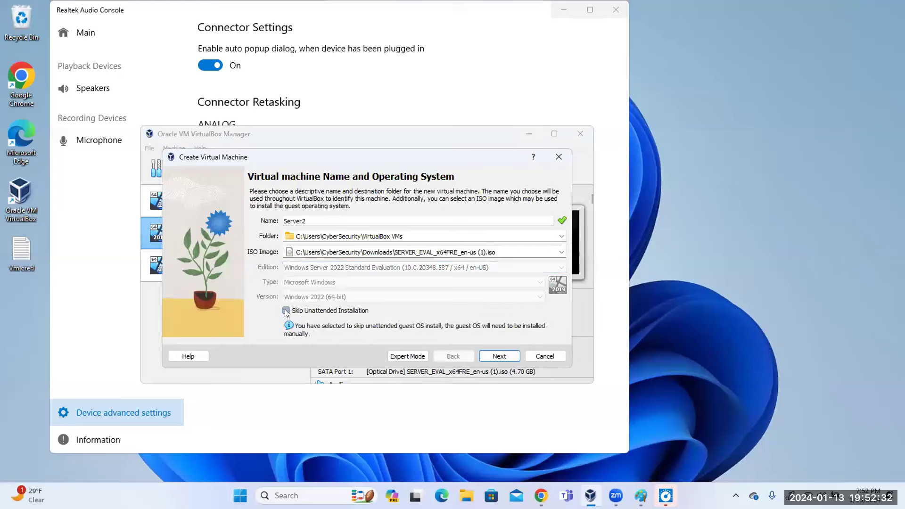
pyautogui.click(496, 357)
# Give Server2 13383 MB memory, 4 processors and a 90.48 GB disk, then create it.
pyautogui.moveTo(305, 215); pyautogui.dragTo(396, 227)
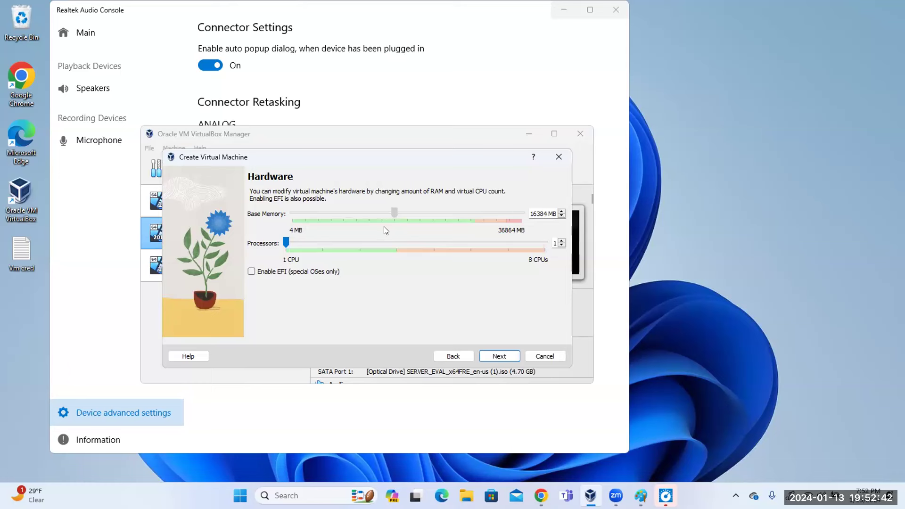
pyautogui.click(388, 247)
pyautogui.click(499, 357)
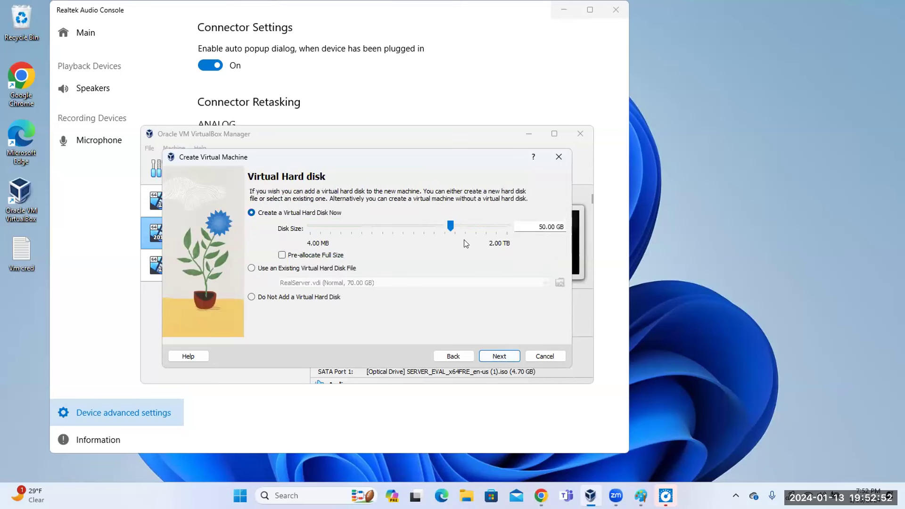
pyautogui.moveTo(450, 226); pyautogui.dragTo(460, 226)
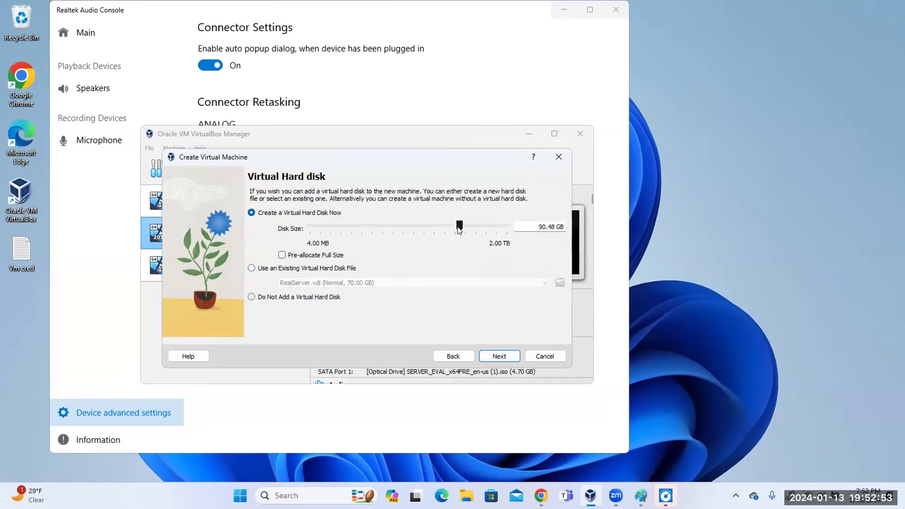
pyautogui.click(501, 356)
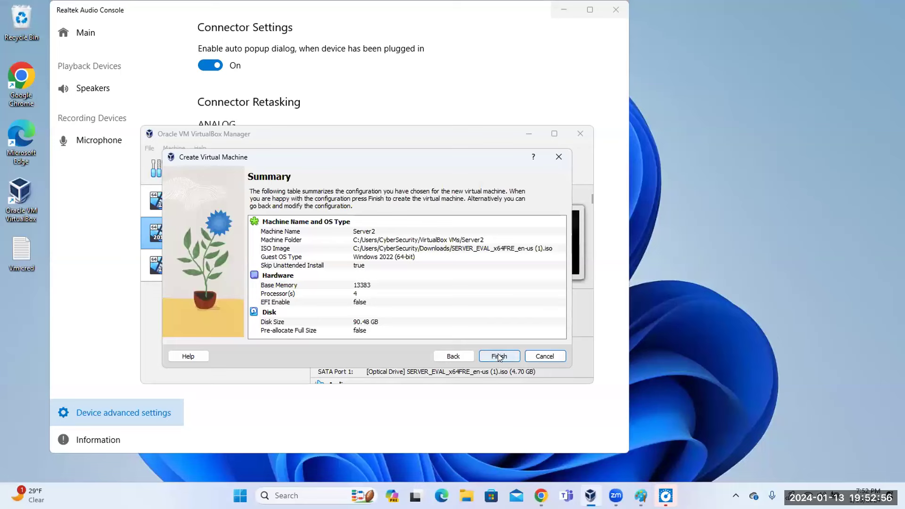
pyautogui.click(500, 357)
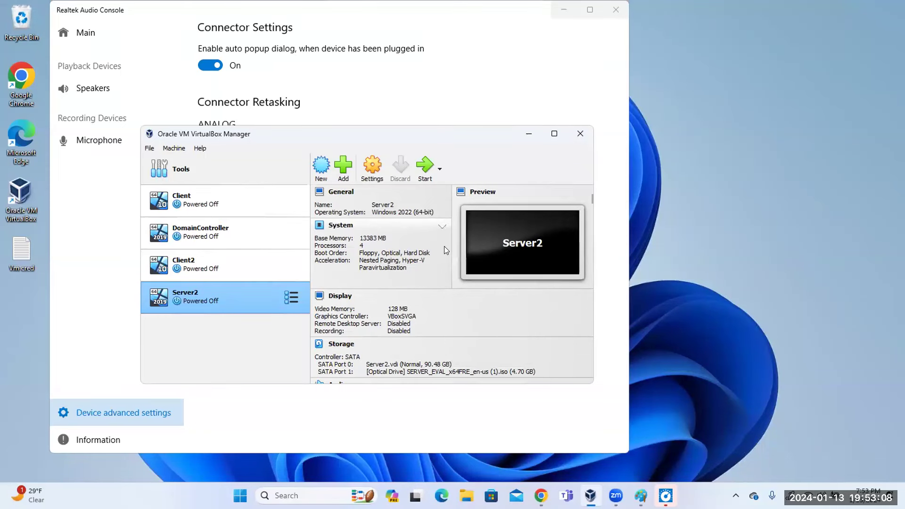
# Normal-start Server2 and maximize its window while Windows Server setup loads.
pyautogui.click(298, 301)
pyautogui.moveTo(336, 156)
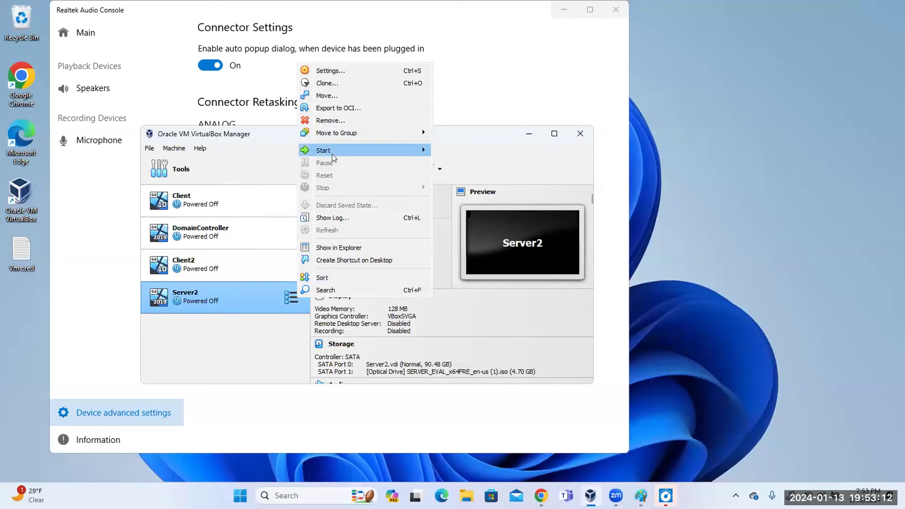
pyautogui.click(467, 150)
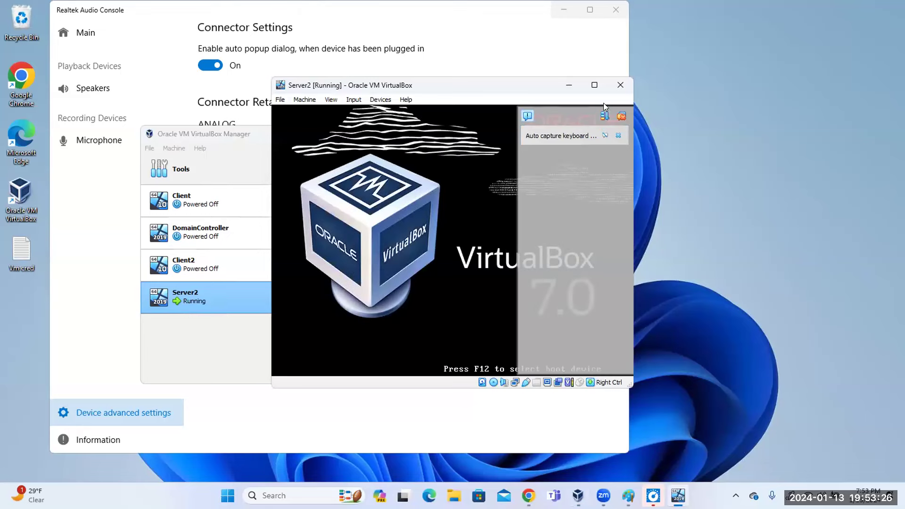
pyautogui.click(594, 86)
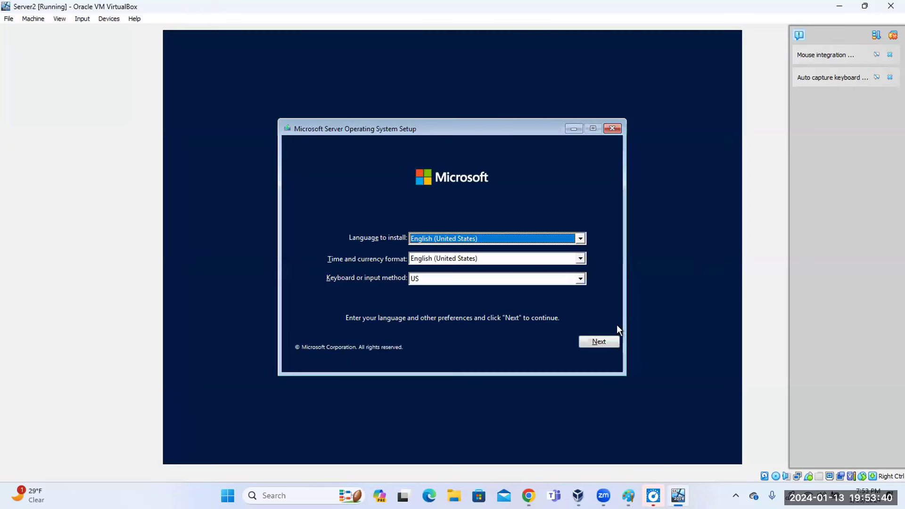
# Keep the default language, choose Install now, and pick Standard Evaluation (Desktop Experience).
pyautogui.click(608, 341)
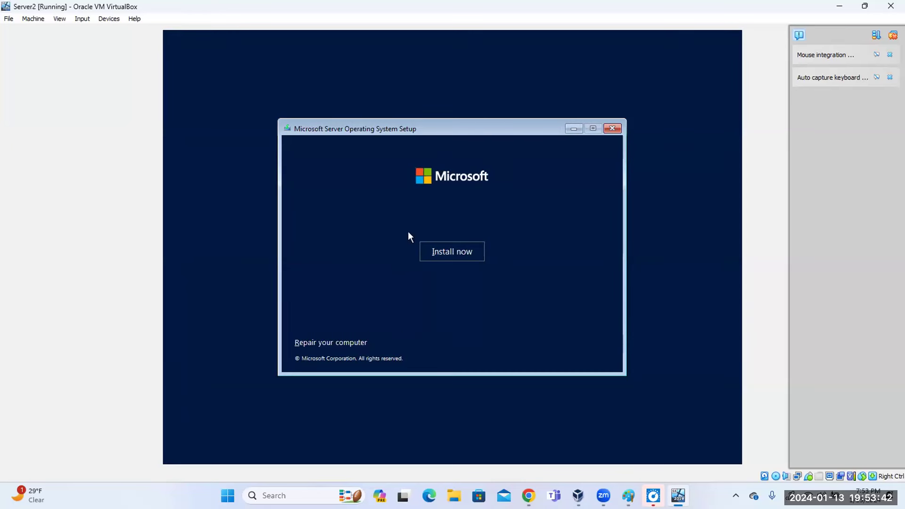
pyautogui.click(440, 259)
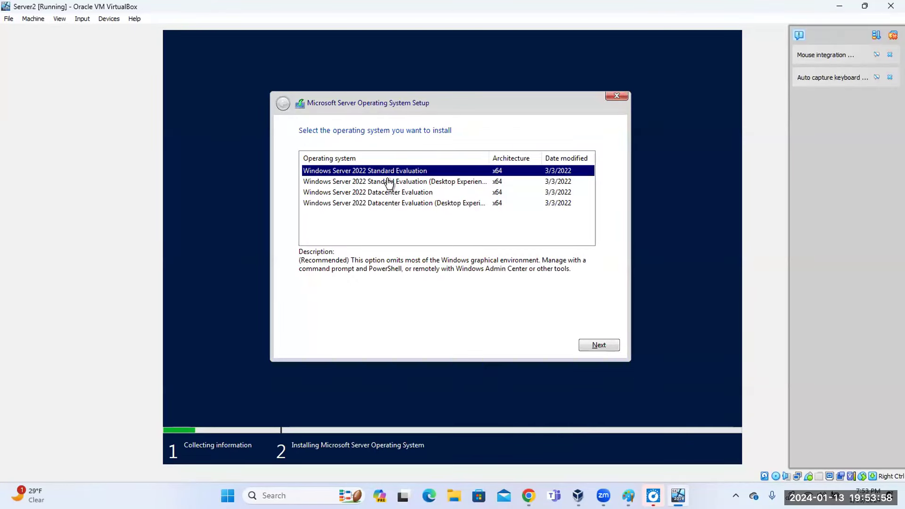
pyautogui.click(442, 184)
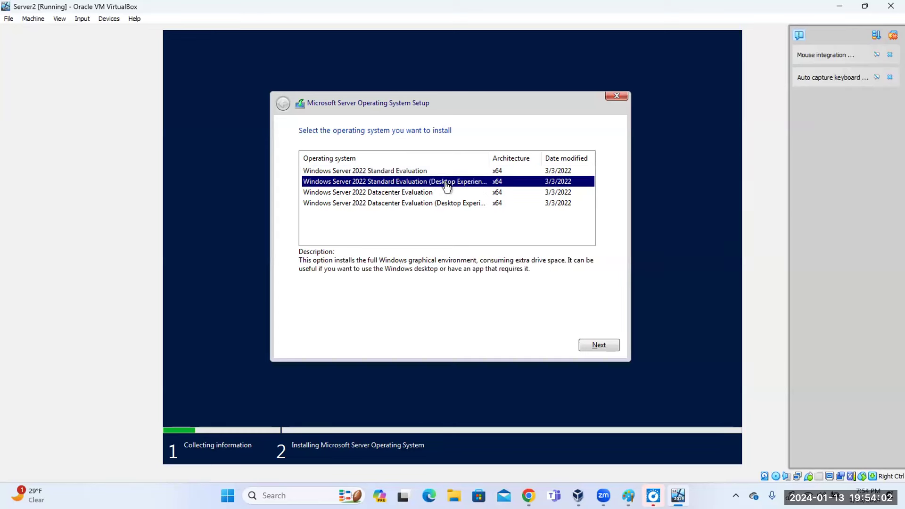
pyautogui.click(596, 344)
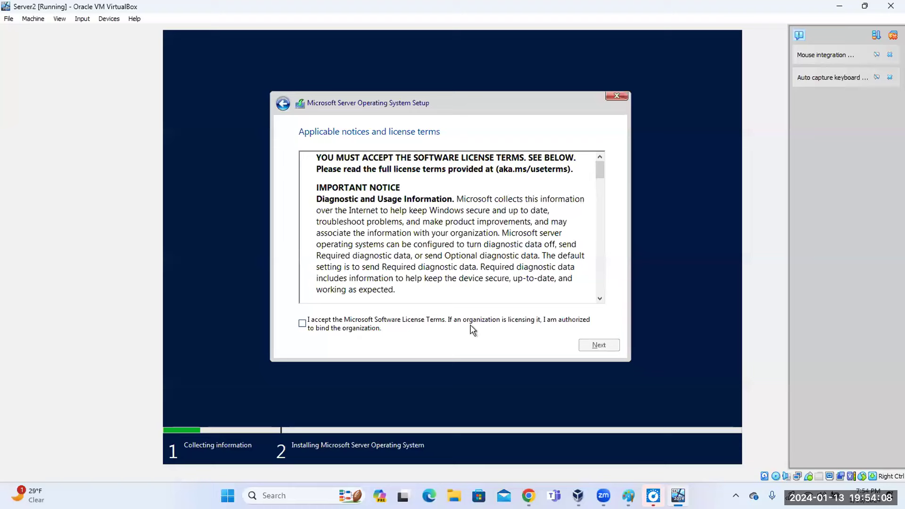
# Accept the license terms and choose a Custom install onto Drive 0's unallocated space.
pyautogui.click(308, 326)
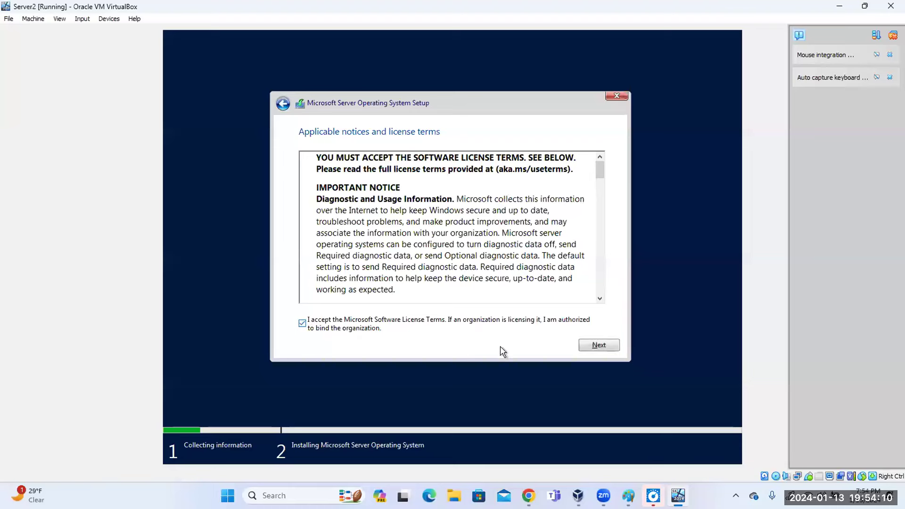
pyautogui.click(599, 345)
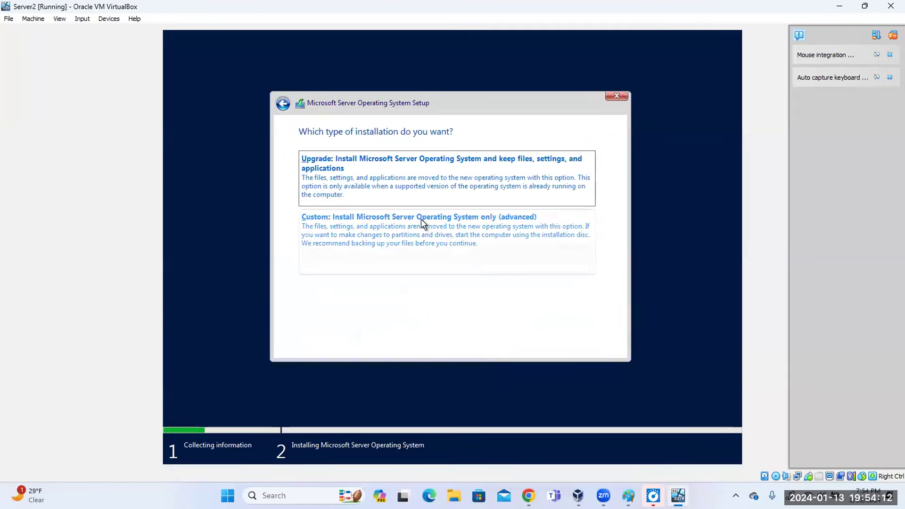
pyautogui.click(387, 239)
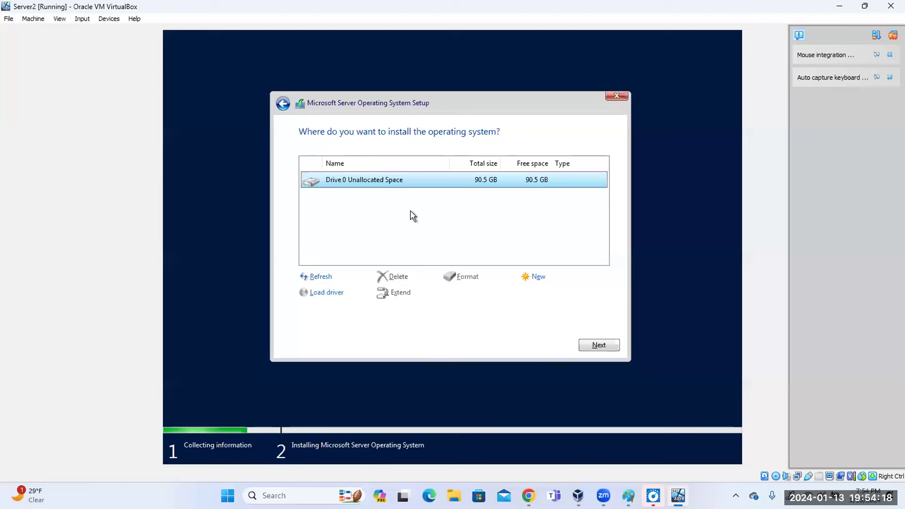
pyautogui.click(596, 347)
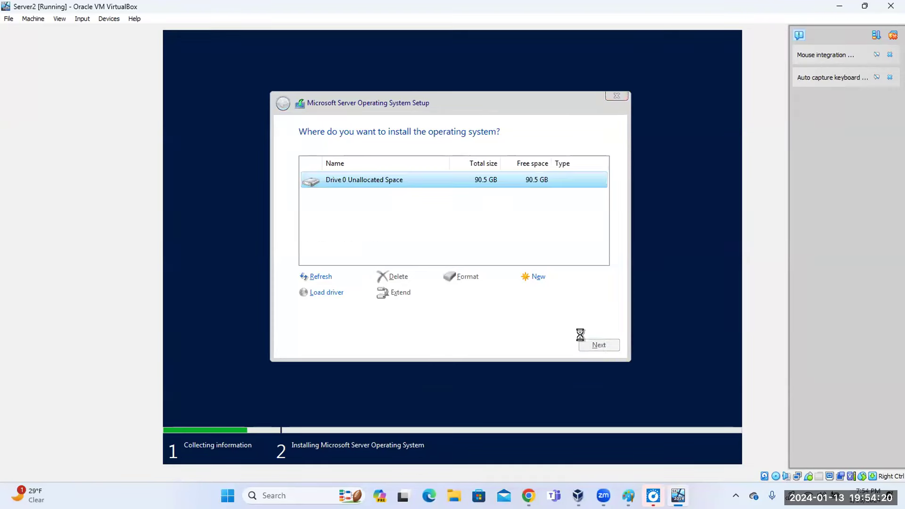
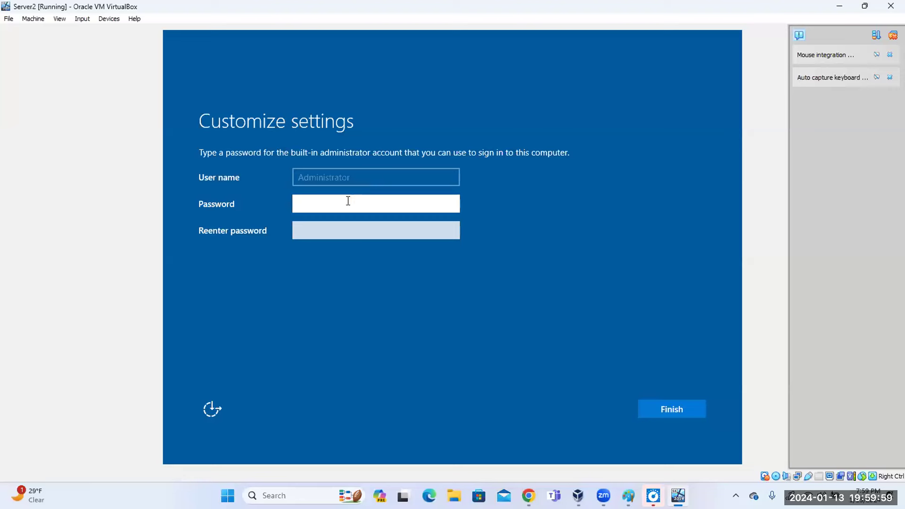
# Enter and confirm the Administrator password to finish Windows Server setup.
pyautogui.write('********')
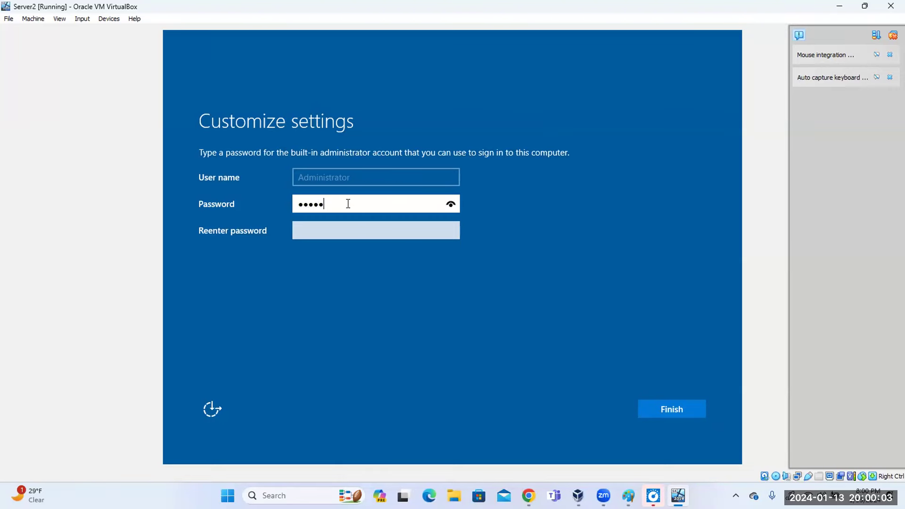
pyautogui.write('*')
pyautogui.press('Tab')
pyautogui.write('******')
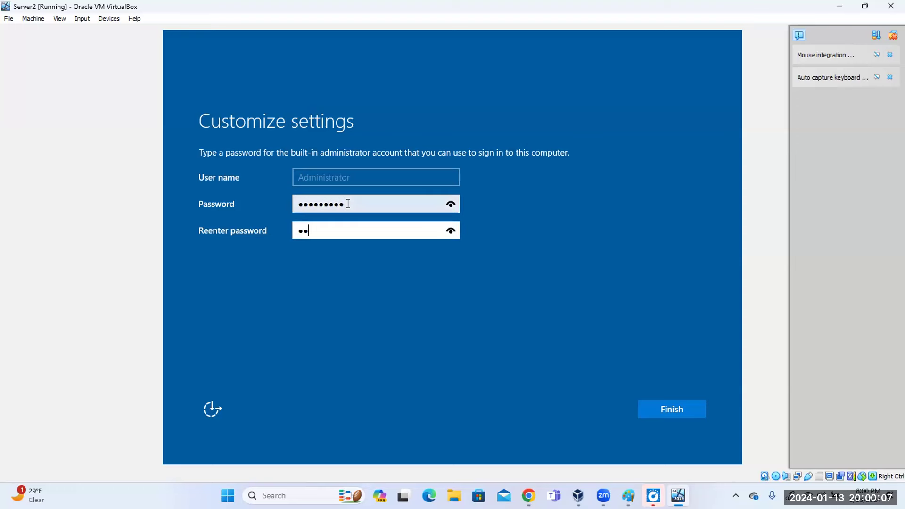
pyautogui.write('***')
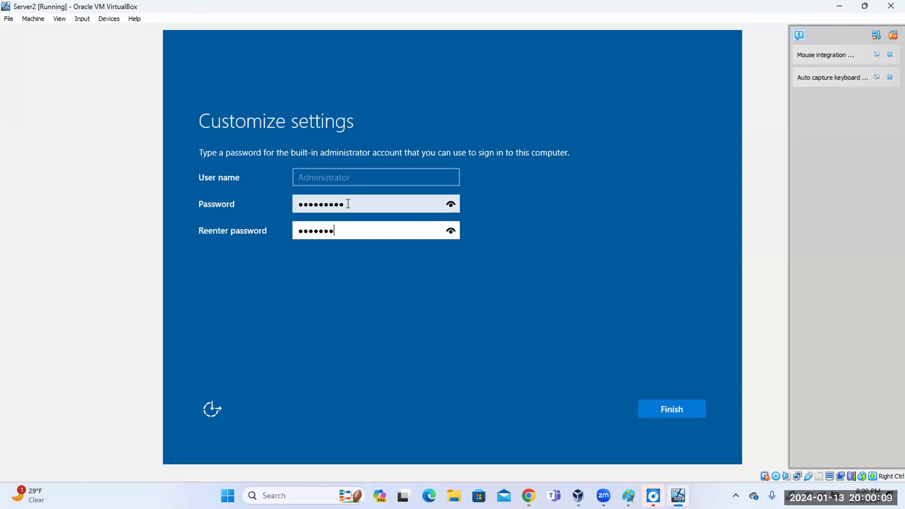
pyautogui.press('Return')
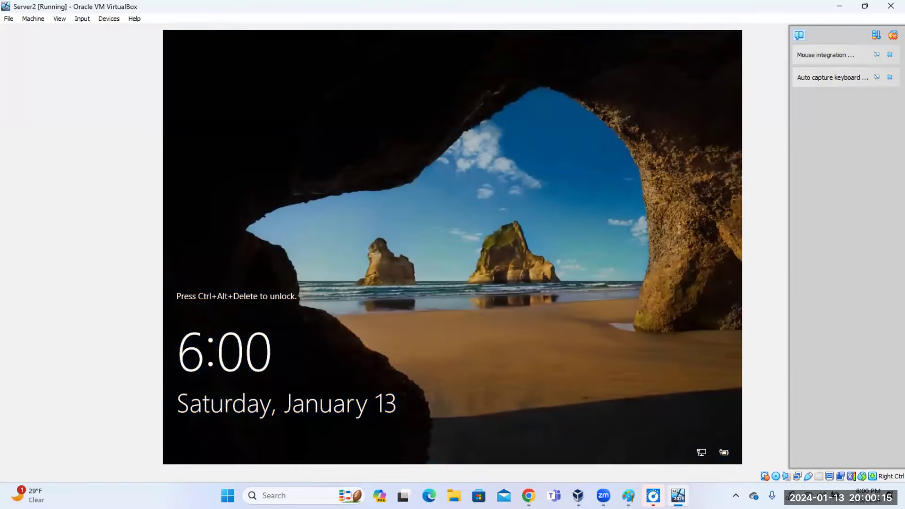
# Send Ctrl-Alt-Del from the Input > Keyboard menu and sign in as Administrator.
pyautogui.click(82, 18)
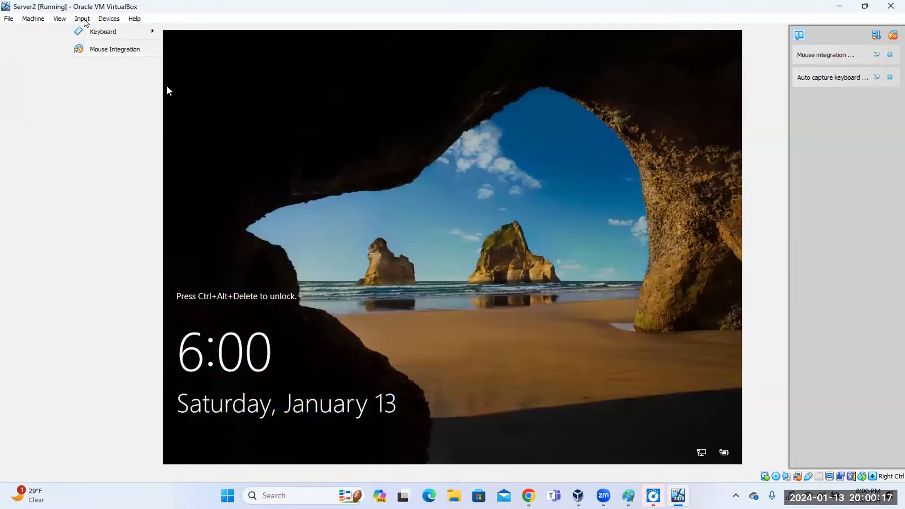
pyautogui.moveTo(109, 19)
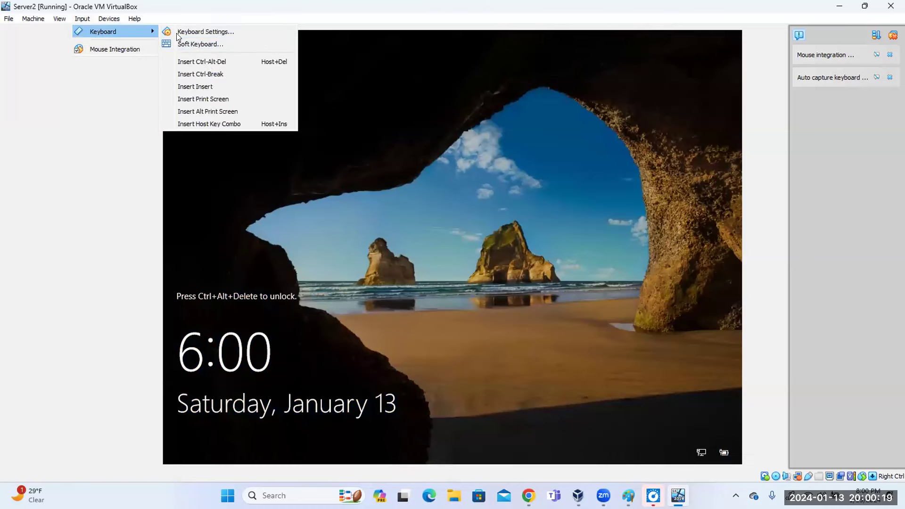
pyautogui.click(207, 62)
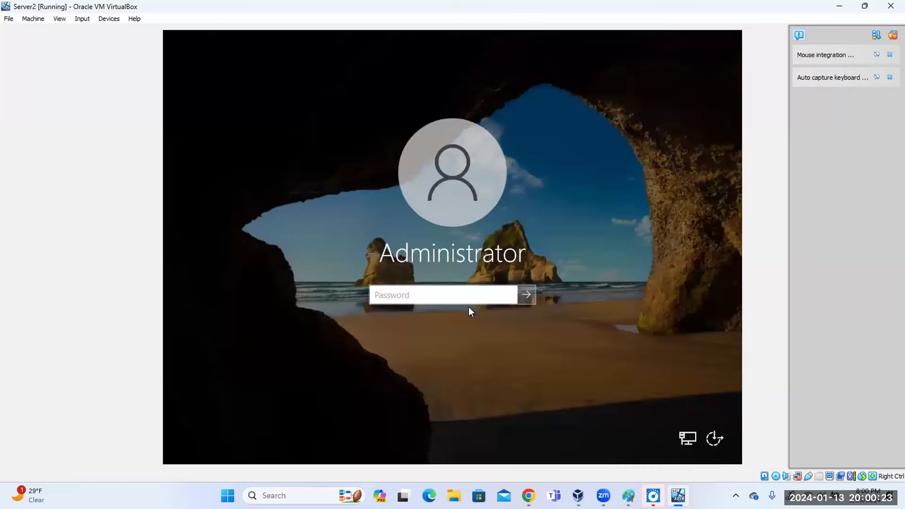
pyautogui.write('••••••••')
pyautogui.press('Return')
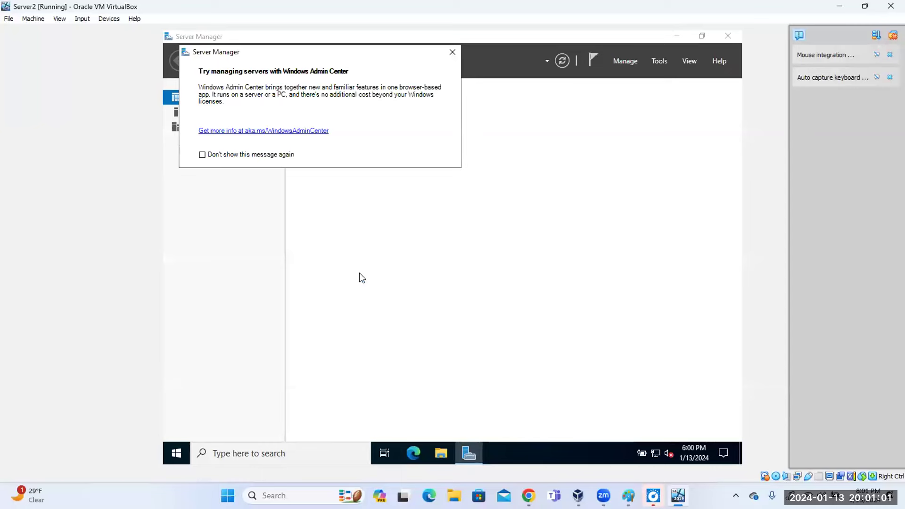
# Tick 'Don't show this message again' on the Windows Admin Center prompt and close it.
pyautogui.click(213, 156)
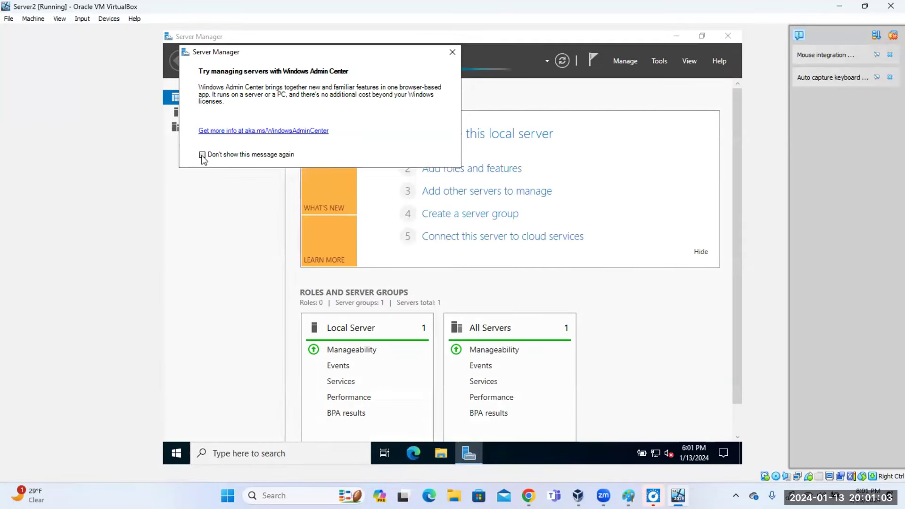
pyautogui.click(453, 52)
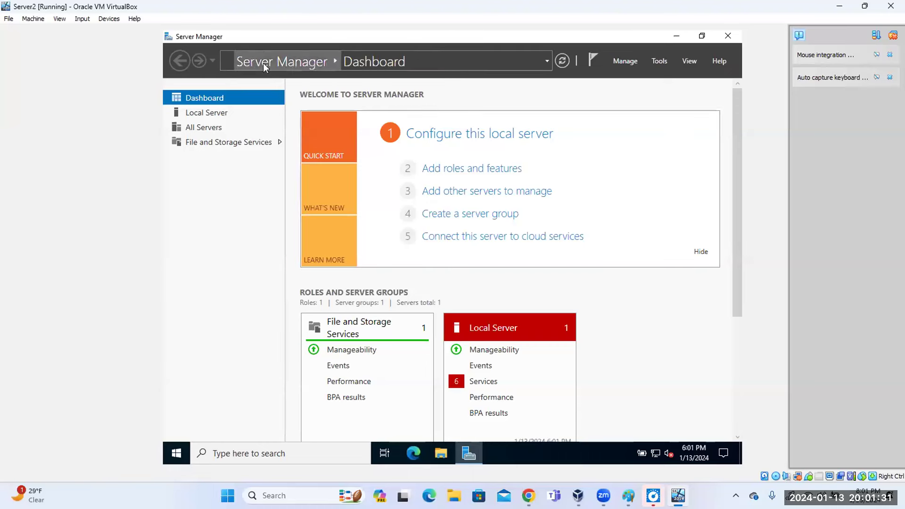
pyautogui.click(41, 19)
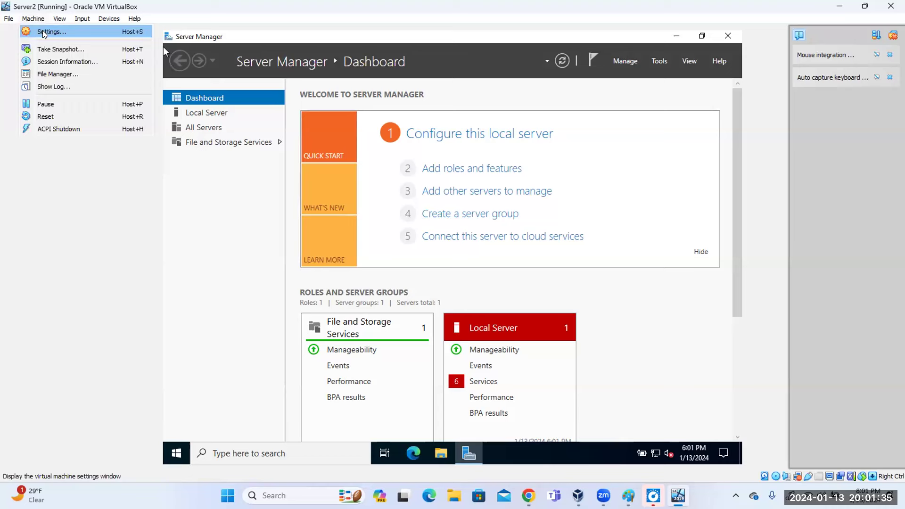
# In Server2's Network settings, switch Adapter 1 from NAT to Internal Network 'intnet' and save.
pyautogui.click(61, 31)
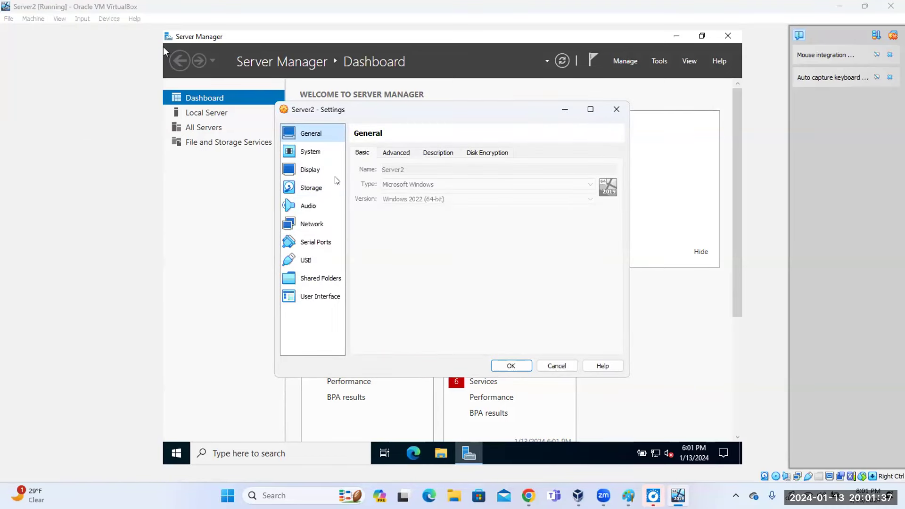
pyautogui.click(319, 223)
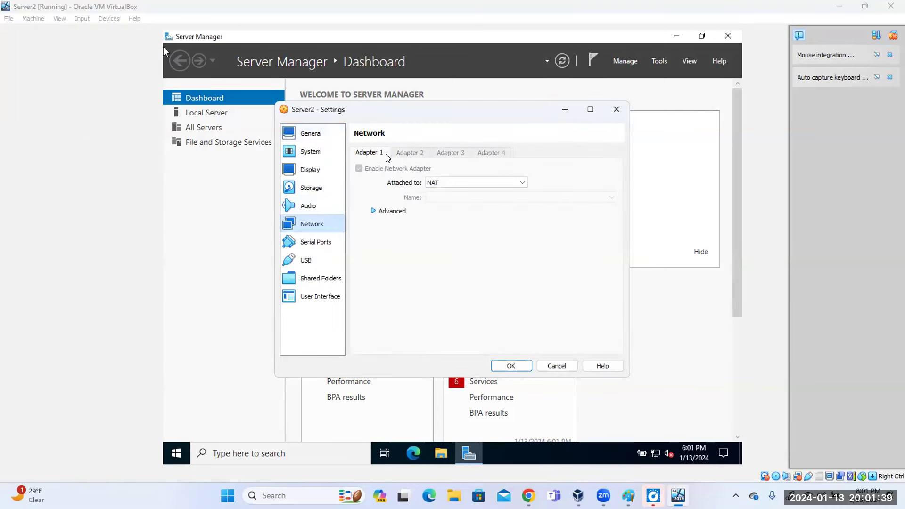
pyautogui.click(430, 183)
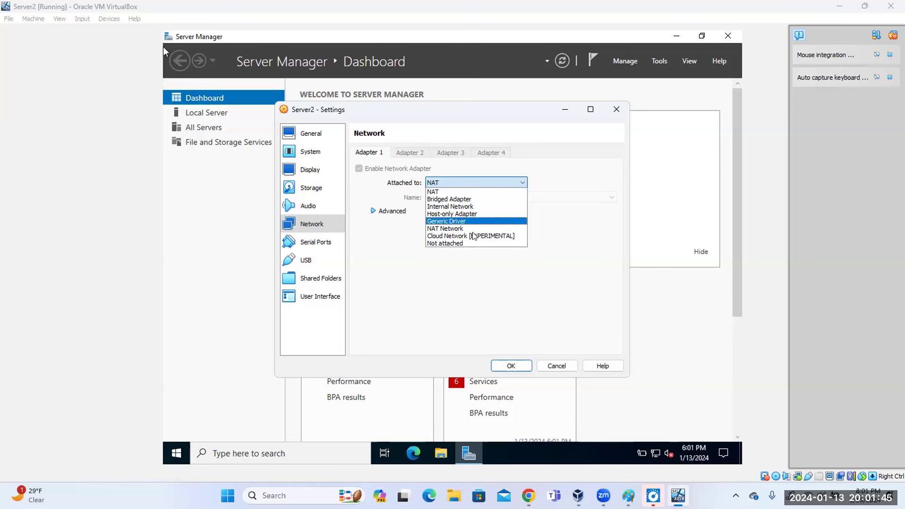
pyautogui.click(457, 206)
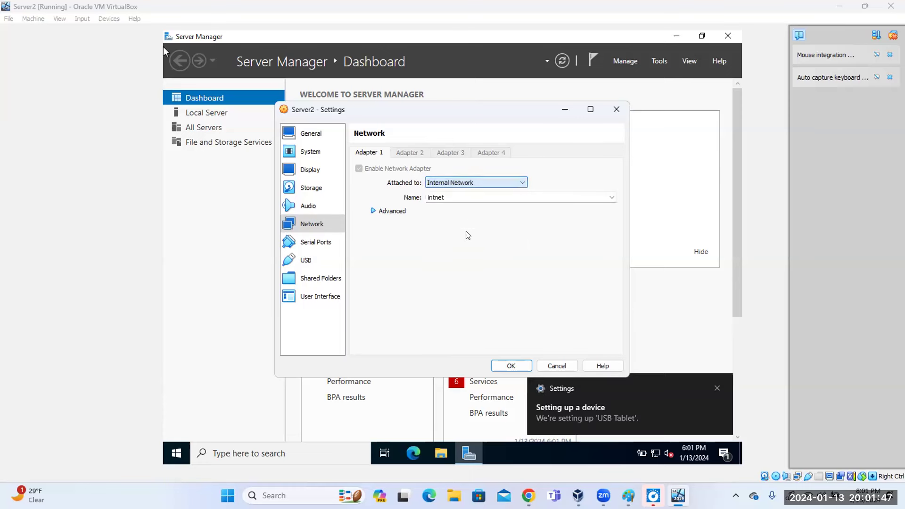
pyautogui.click(511, 366)
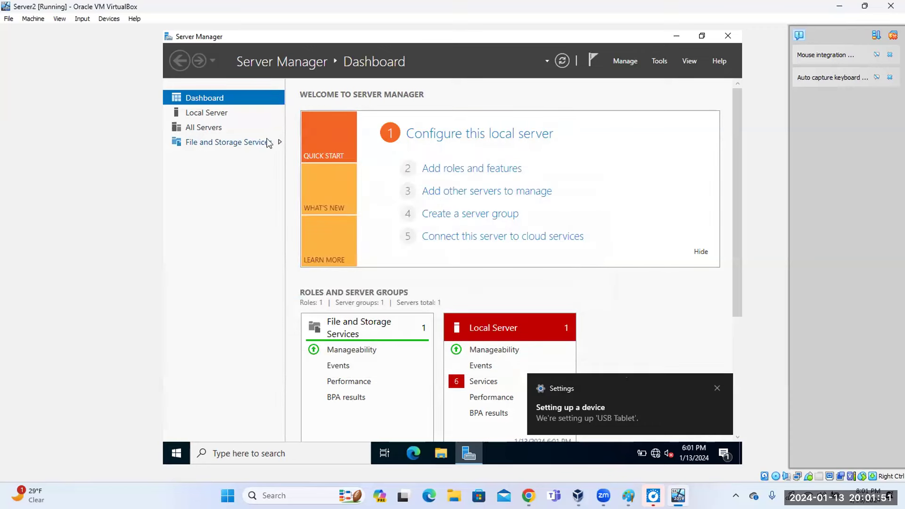
# Open the Ethernet adapter's IPv4 properties from the Local Server page.
pyautogui.click(209, 114)
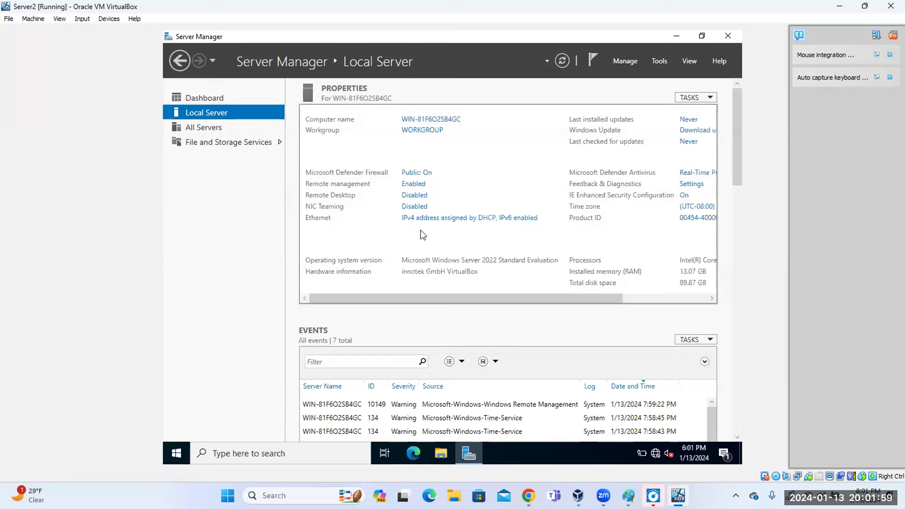
pyautogui.click(452, 224)
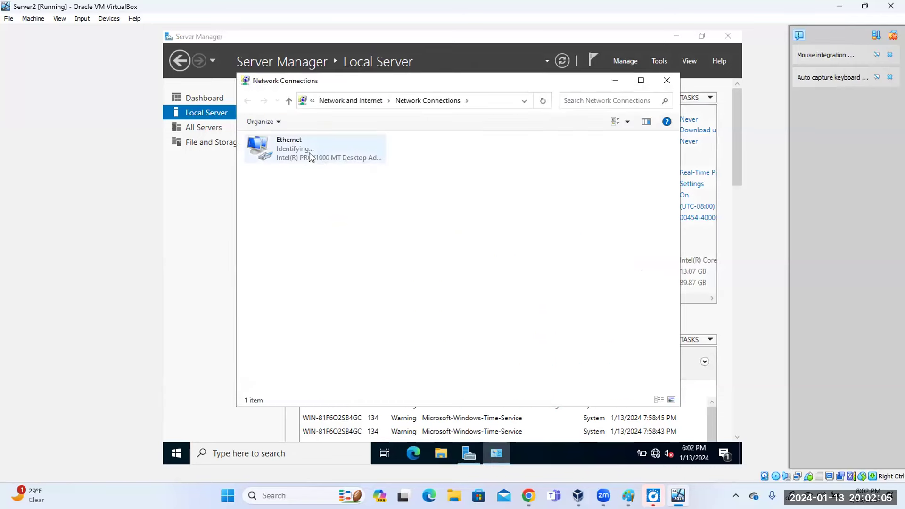
pyautogui.click(302, 149)
pyautogui.rightClick(302, 149)
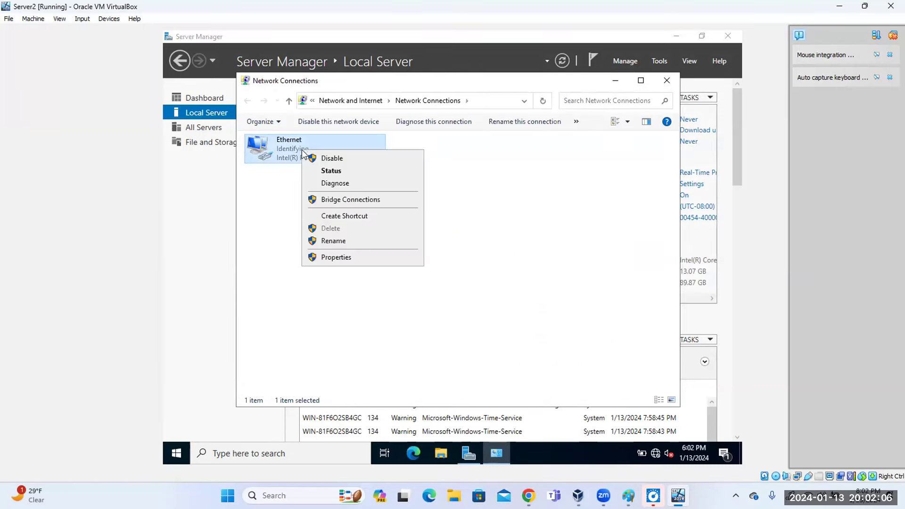
pyautogui.click(356, 256)
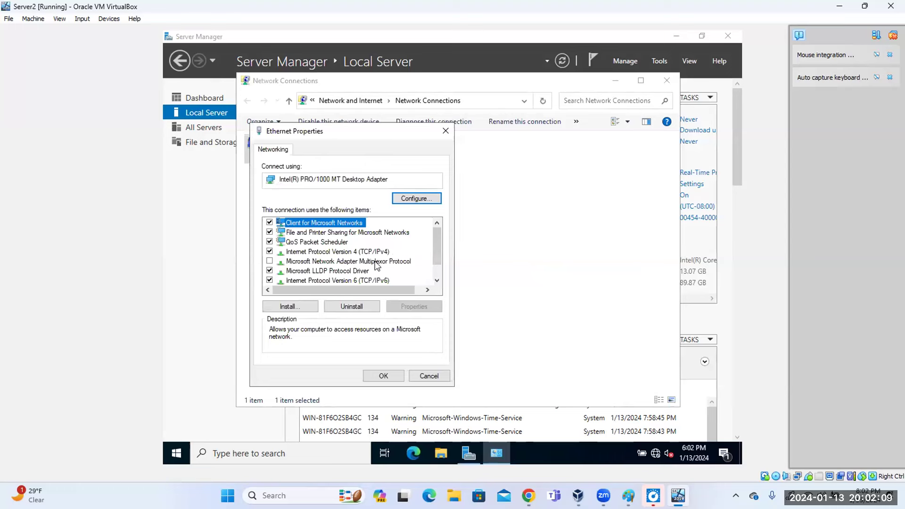
pyautogui.click(374, 254)
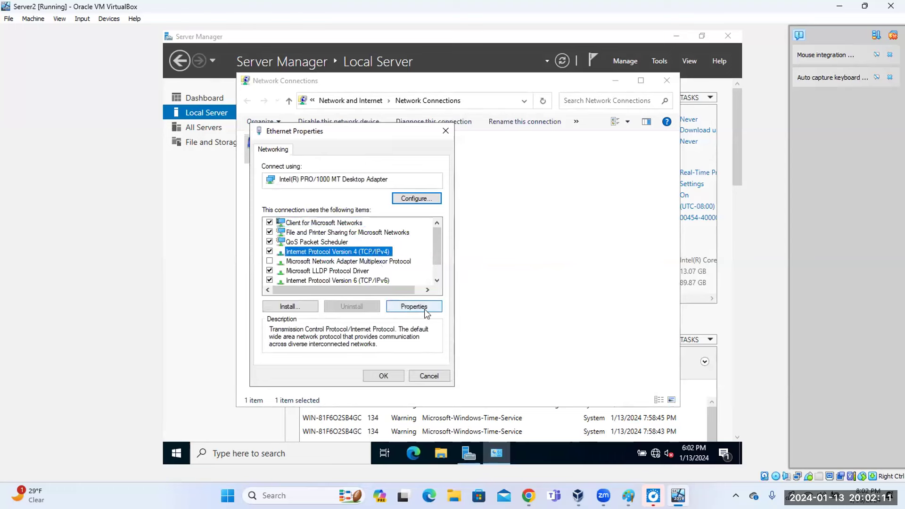
pyautogui.click(414, 307)
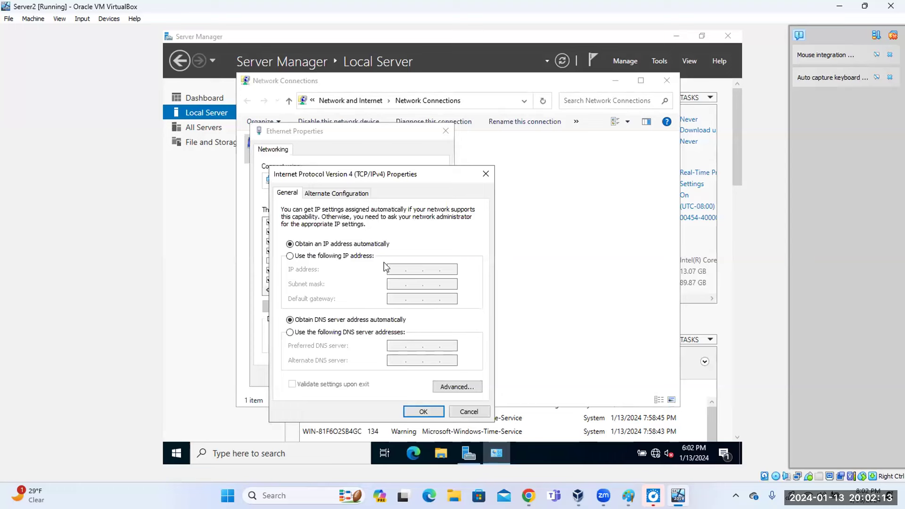
# Enter static IP 192.168.100.10, mask 255.255.255.0 and preferred DNS 192.168.100.10.
pyautogui.click(341, 257)
pyautogui.click(392, 271)
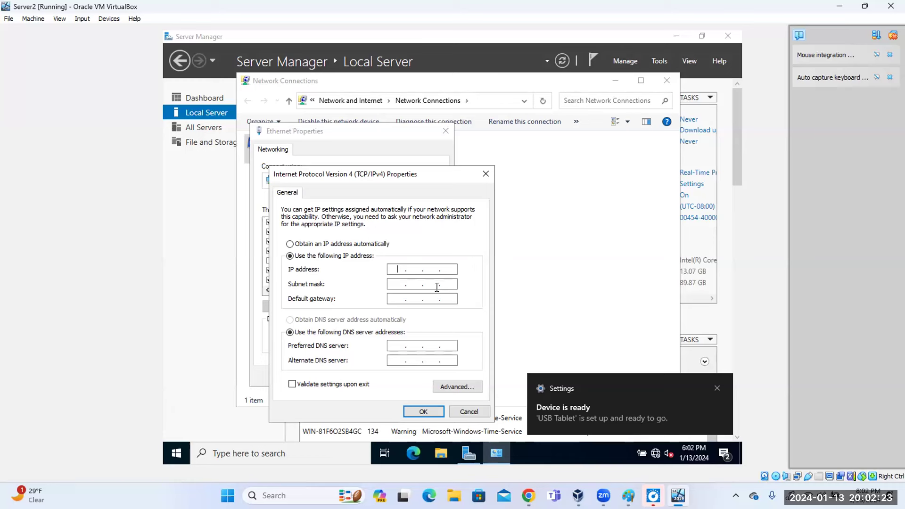
pyautogui.press('End')
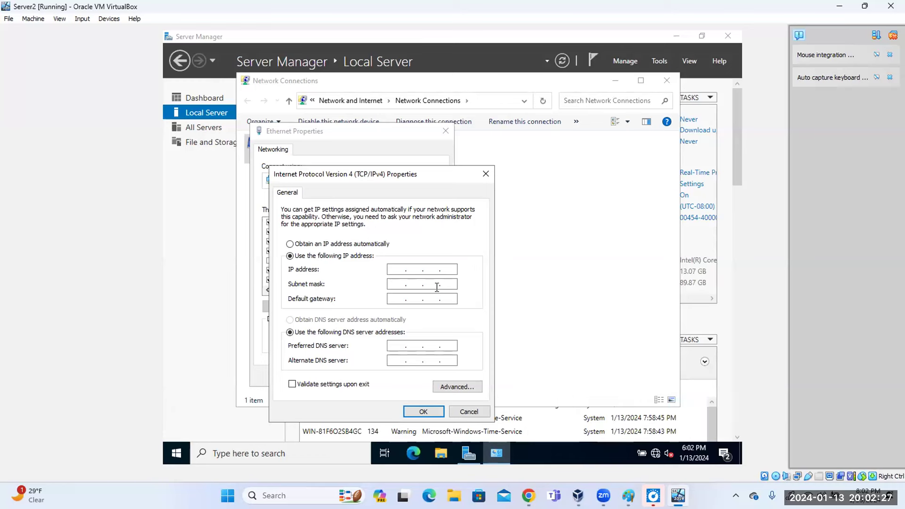
pyautogui.press('Left')
pyautogui.press('Left')
pyautogui.press('Left')
pyautogui.write('192.168.100.10')
pyautogui.press('Tab')
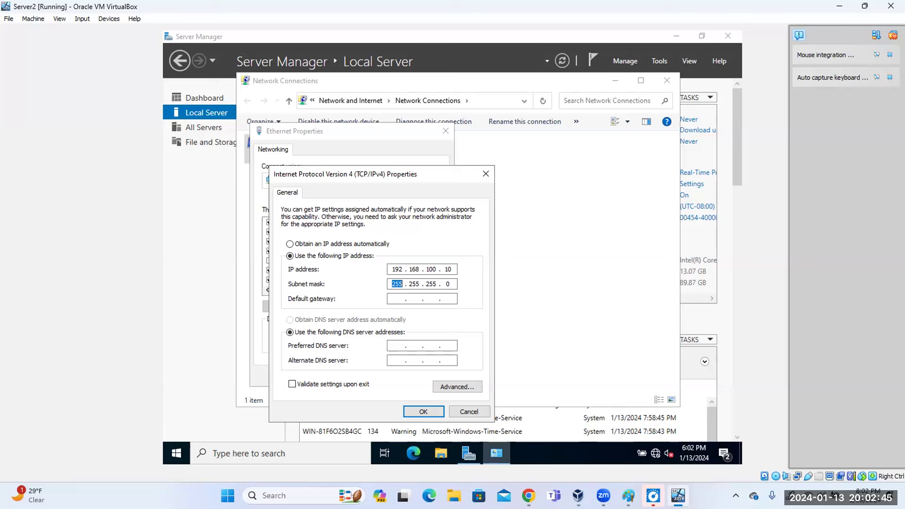
pyautogui.press('Tab')
pyautogui.press('Tab')
pyautogui.press('Tab')
pyautogui.write('192 . 168')
pyautogui.write('0010')
# Apply the static IPv4 settings, close the adapter properties and return to Server Manager.
pyautogui.click(431, 411)
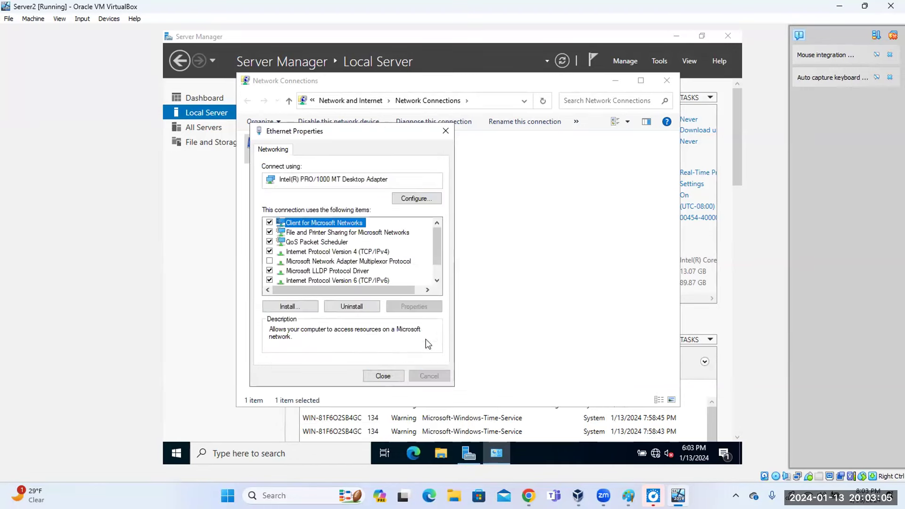
pyautogui.click(398, 378)
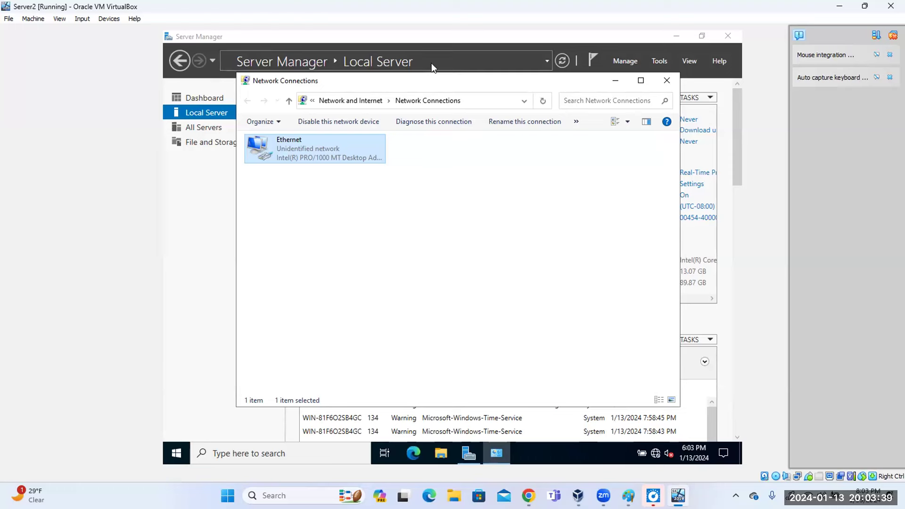
pyautogui.click(612, 52)
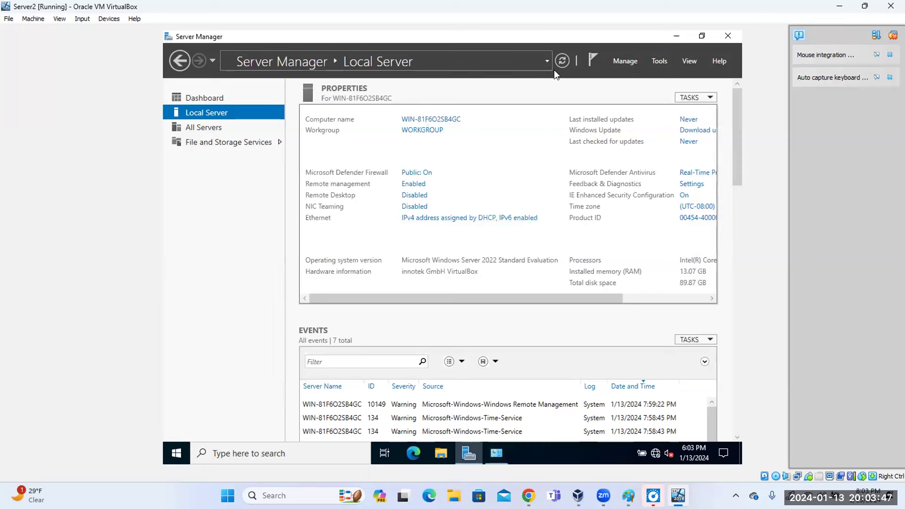
# Refresh Local Server to confirm 192.168.100.10, then launch Add Roles and Features from the Dashboard.
pyautogui.click(562, 60)
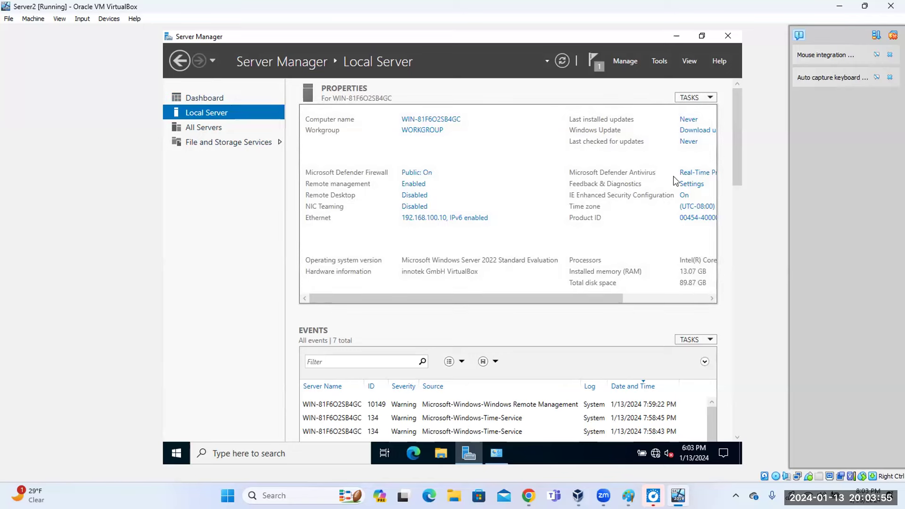
pyautogui.click(208, 99)
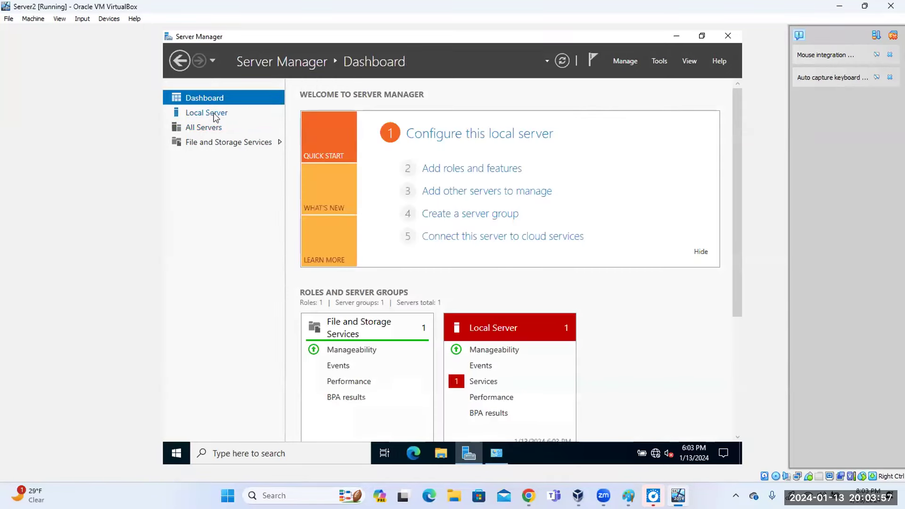
pyautogui.click(452, 171)
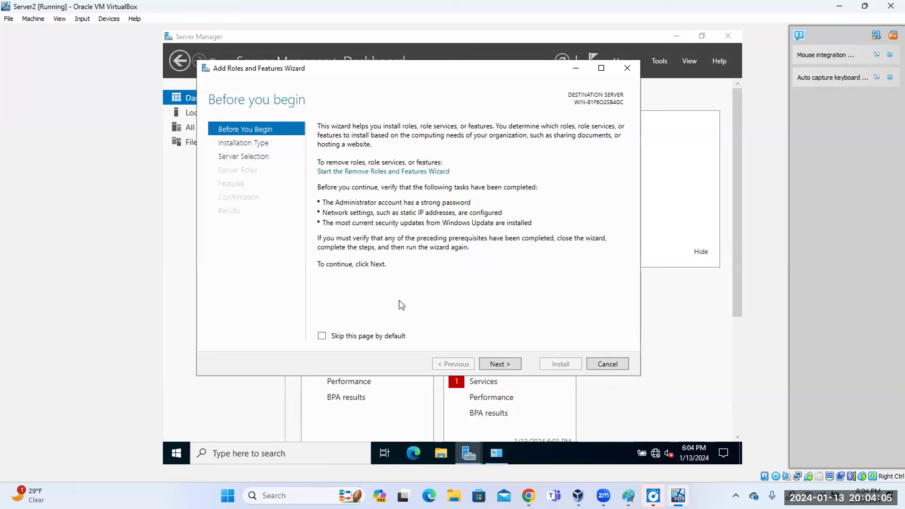
# Move past Before You Begin, keeping role-based installation and the local server as destination.
pyautogui.click(498, 366)
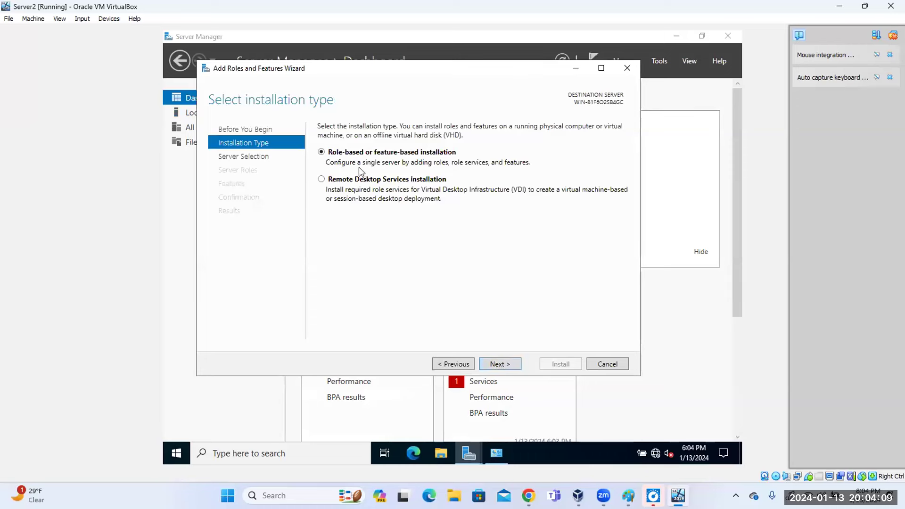
pyautogui.click(501, 364)
pyautogui.click(500, 363)
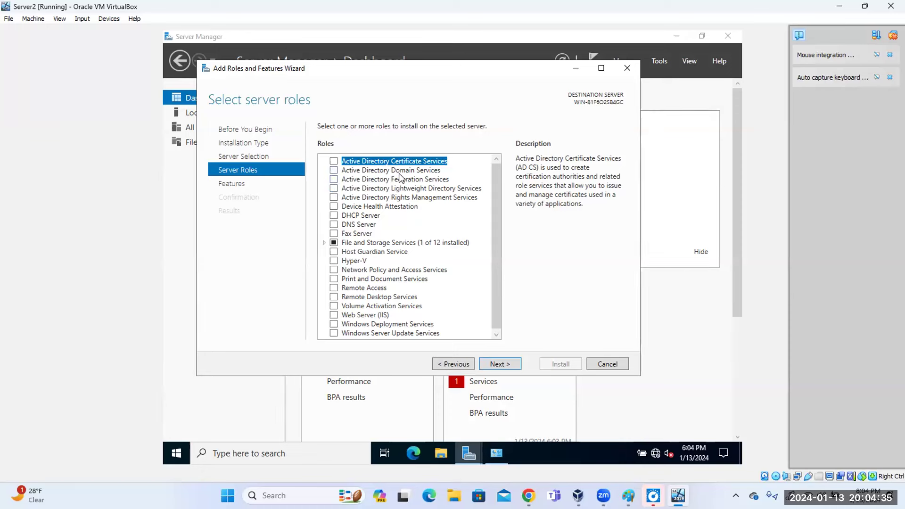
# Select the AD DS, DHCP Server and DNS Server roles, accepting their required features.
pyautogui.click(334, 171)
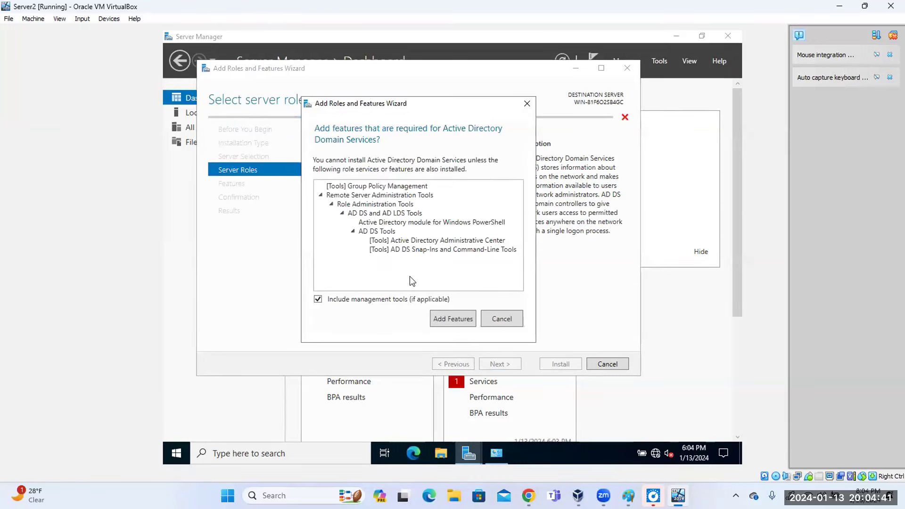
pyautogui.click(435, 319)
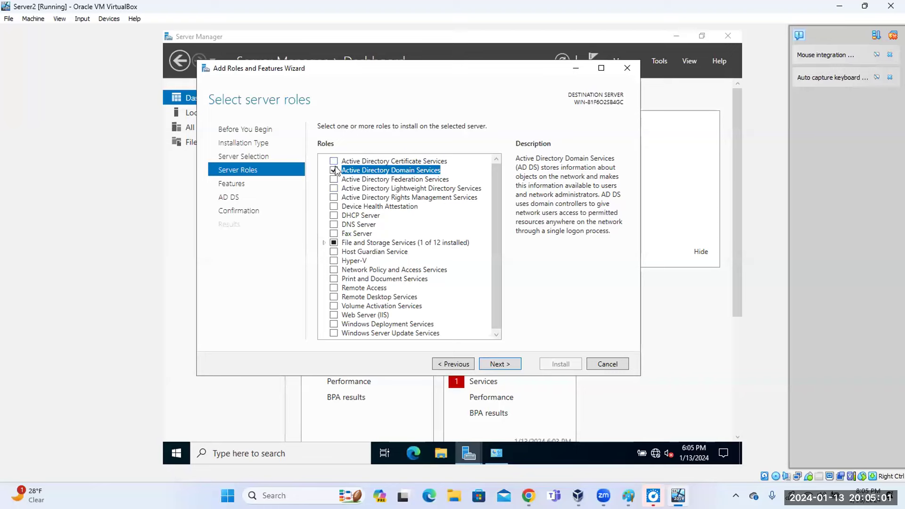
pyautogui.click(334, 216)
pyautogui.click(450, 314)
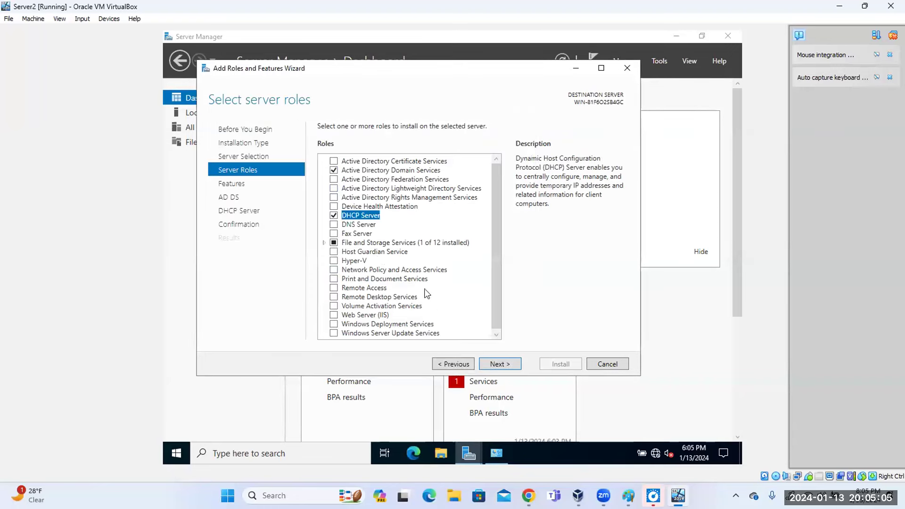
pyautogui.click(334, 225)
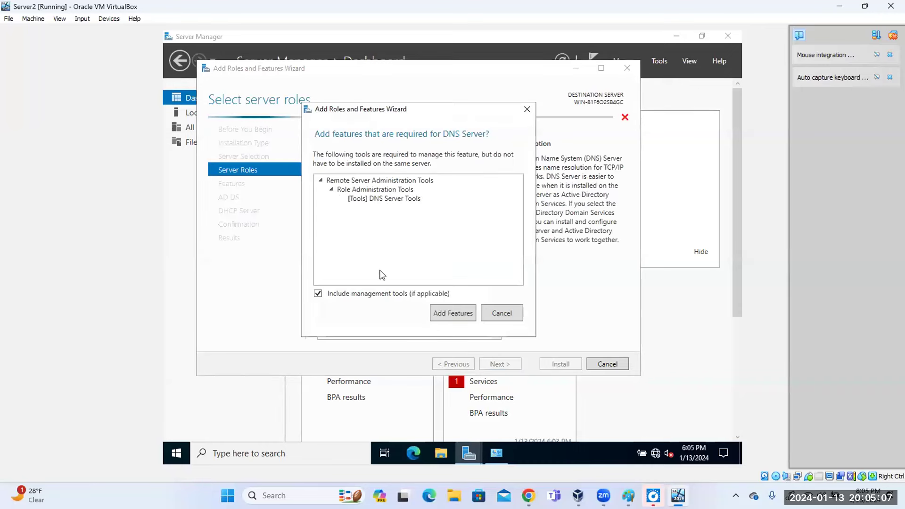
pyautogui.click(454, 311)
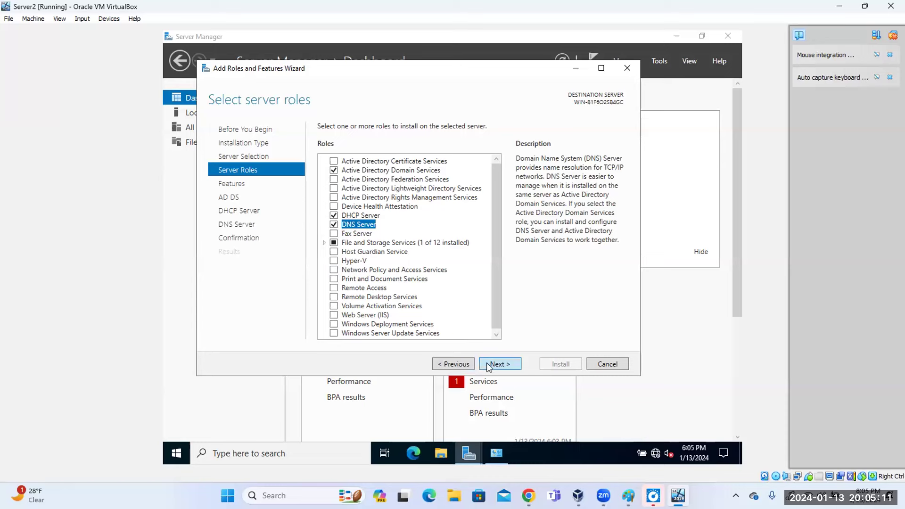
# Continue past the features and role information pages and start the installation.
pyautogui.click(499, 365)
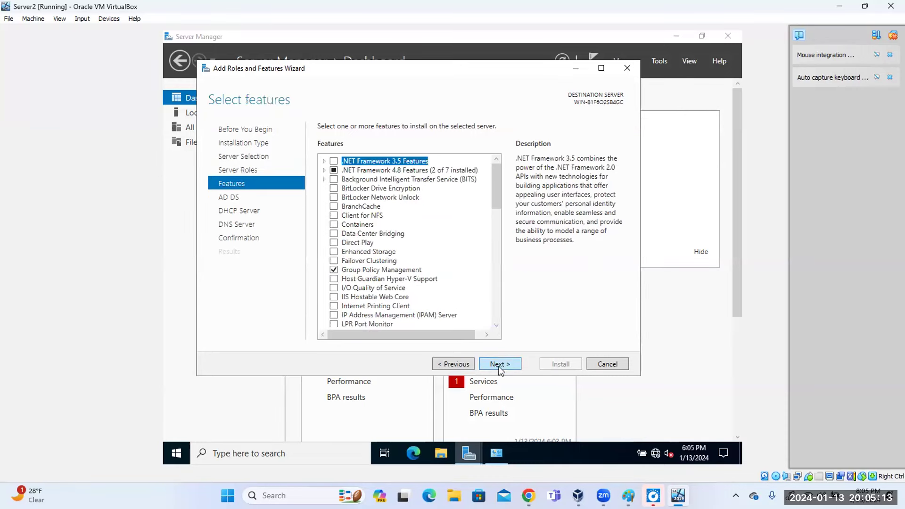
pyautogui.click(499, 364)
pyautogui.click(499, 365)
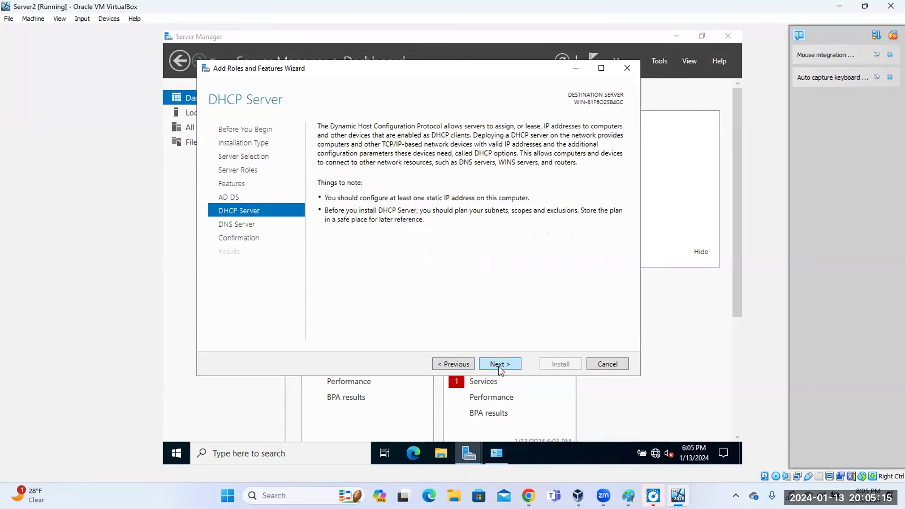
pyautogui.click(499, 364)
pyautogui.click(499, 365)
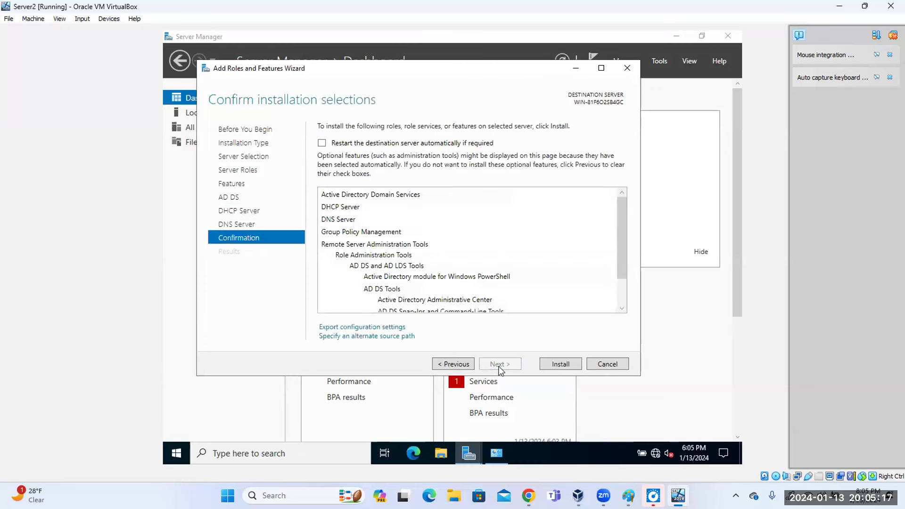
pyautogui.click(562, 367)
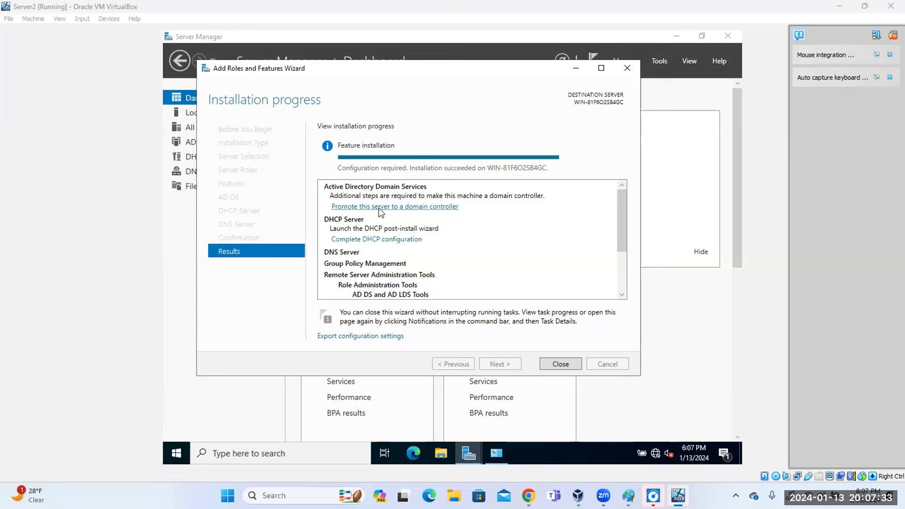
# Commit the DHCP post-install configuration to create the security groups, then close the wizard.
pyautogui.click(375, 240)
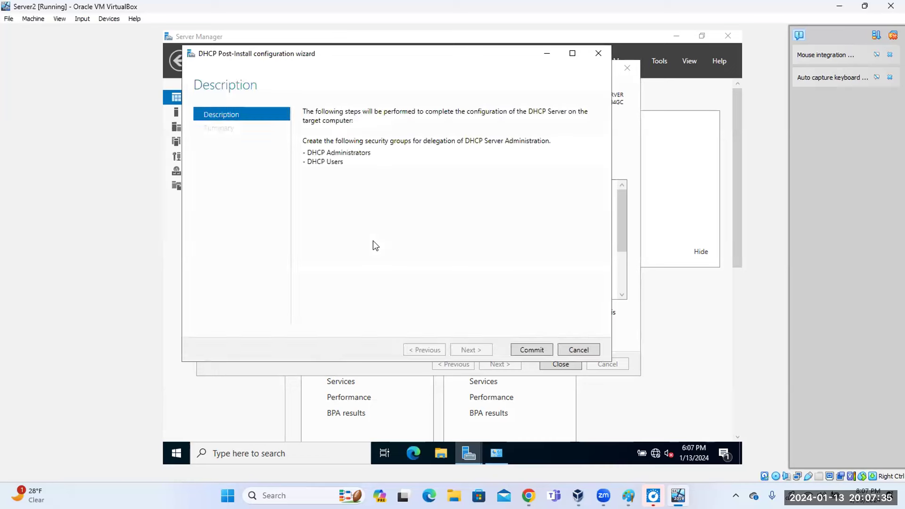
pyautogui.click(526, 352)
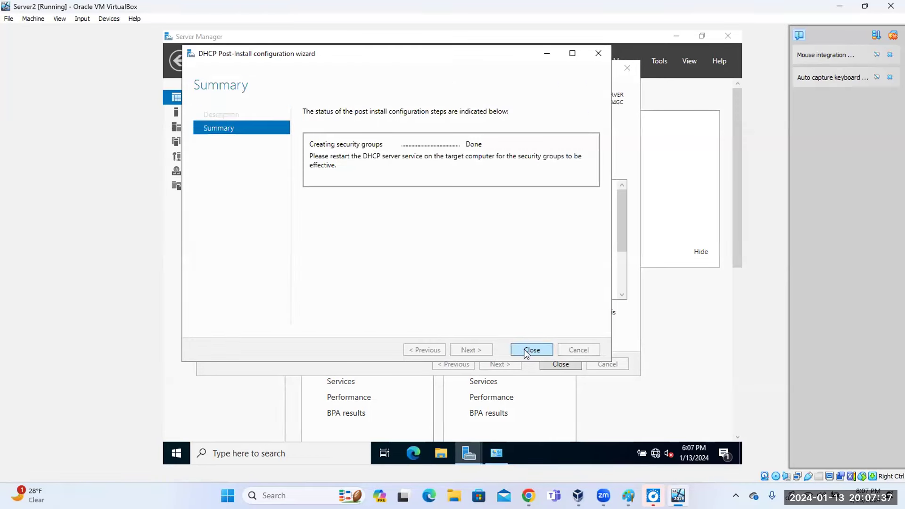
pyautogui.click(528, 350)
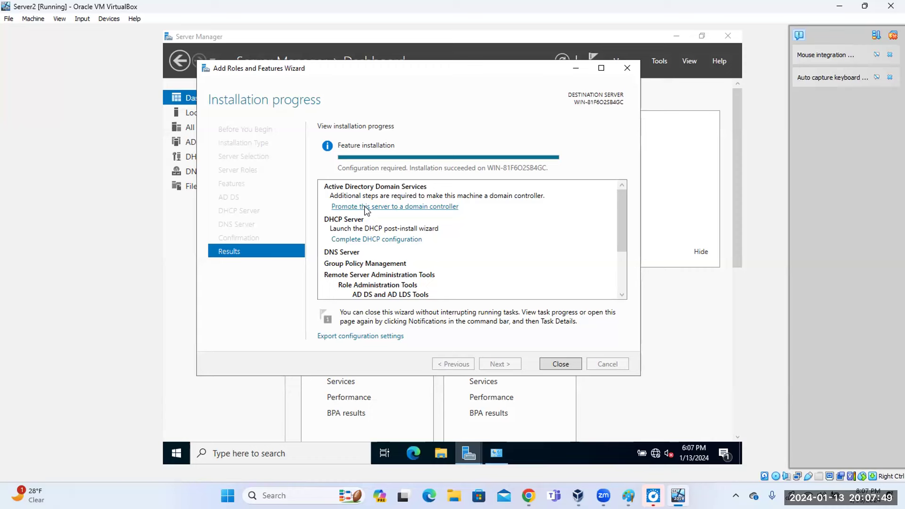
# Launch the domain controller promotion, choose 'Add a new forest' with root domain myclass.cloud.
pyautogui.click(365, 207)
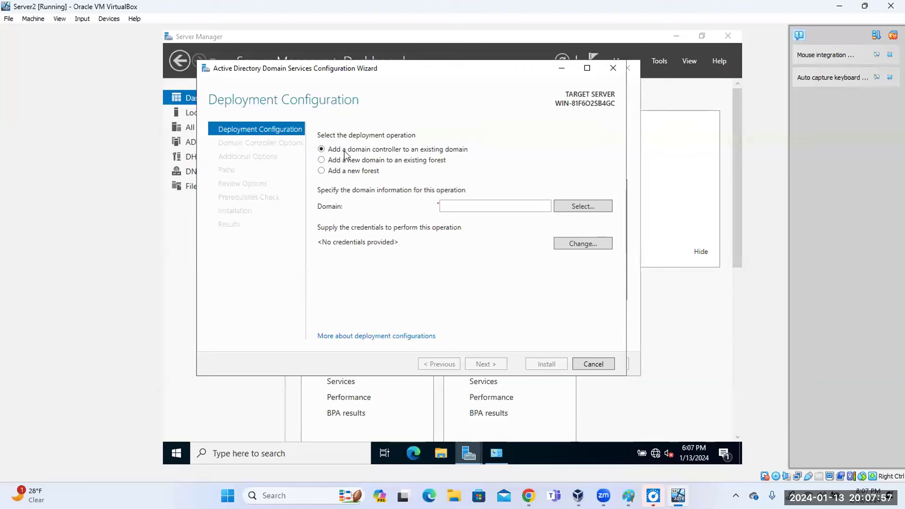
pyautogui.click(323, 161)
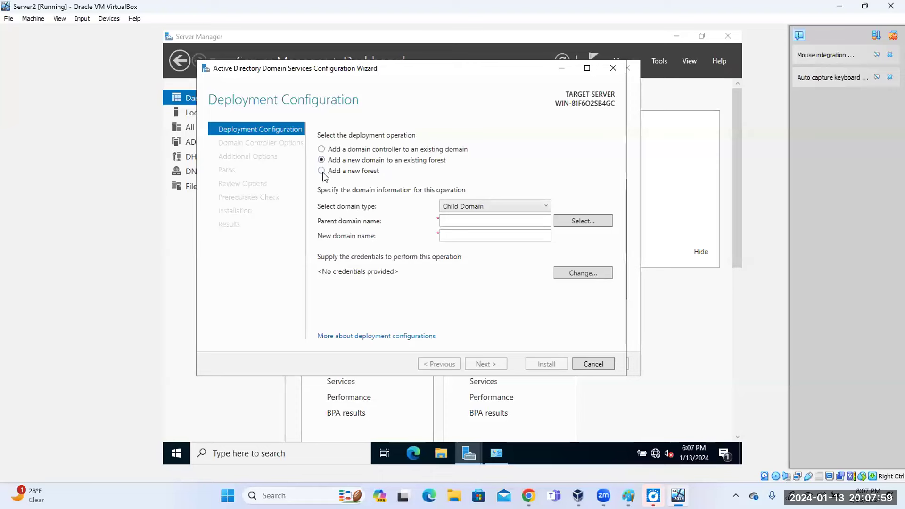
pyautogui.click(322, 171)
pyautogui.click(451, 206)
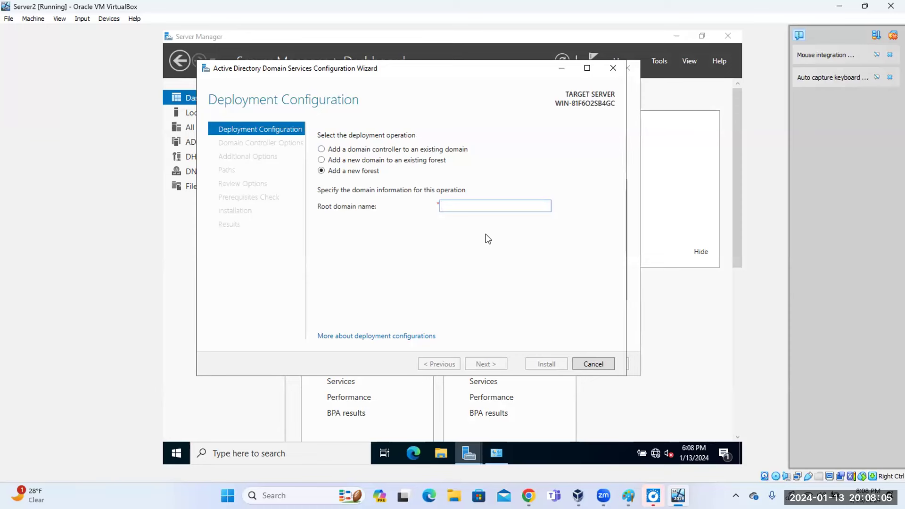
pyautogui.write('myclass.')
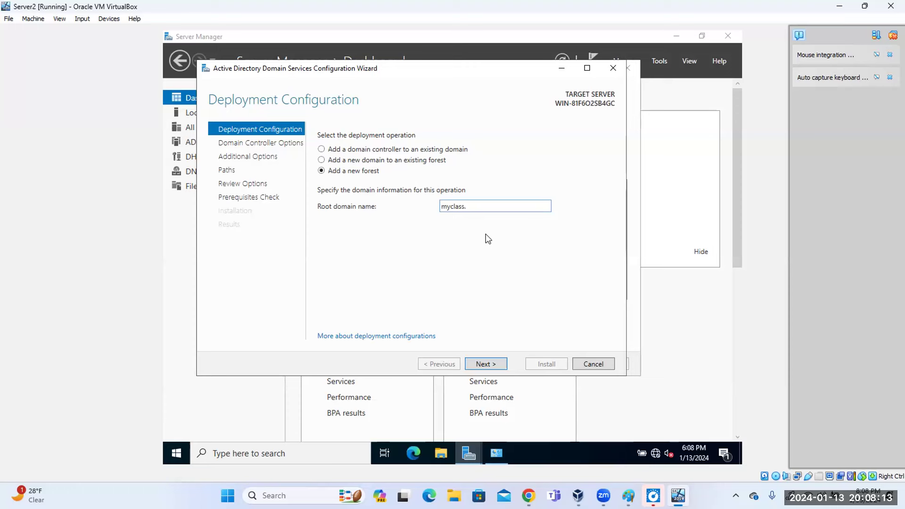
pyautogui.write('cak')
pyautogui.press('BackSpace')
pyautogui.press('BackSpace')
pyautogui.press('BackSpace')
pyautogui.press('BackSpace')
pyautogui.press('BackSpace')
pyautogui.write('cloud')
# Keep DNS server and Global Catalog enabled, enter and confirm the DSRM password, and continue.
pyautogui.click(489, 365)
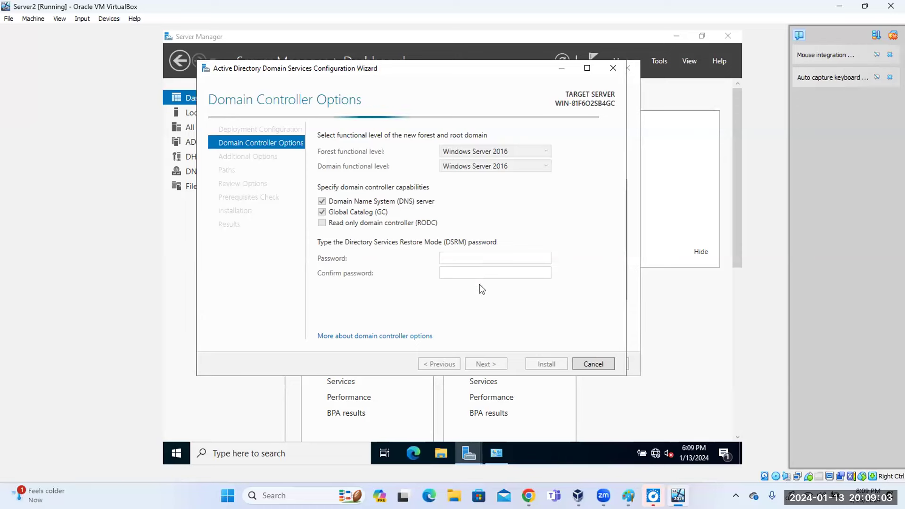
pyautogui.click(484, 258)
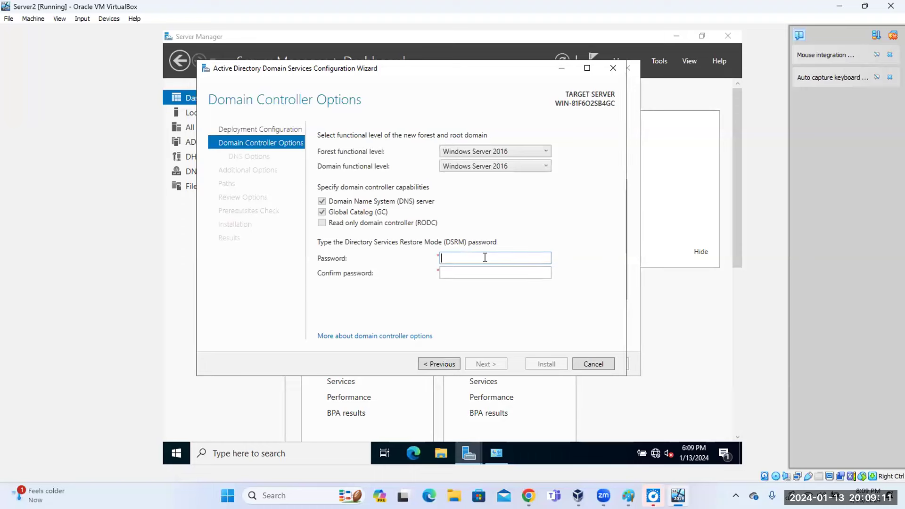
pyautogui.write('P@ssw0rd')
pyautogui.press('Tab')
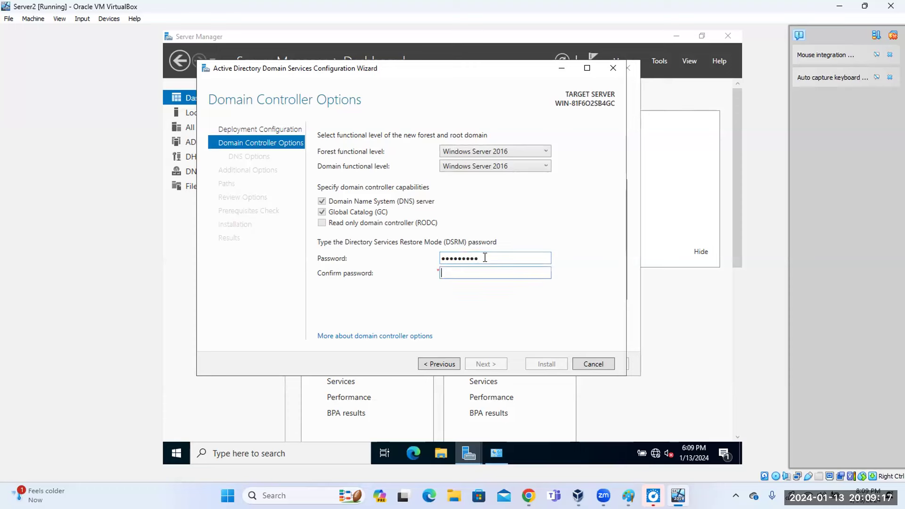
pyautogui.write('P@ssw0rd1')
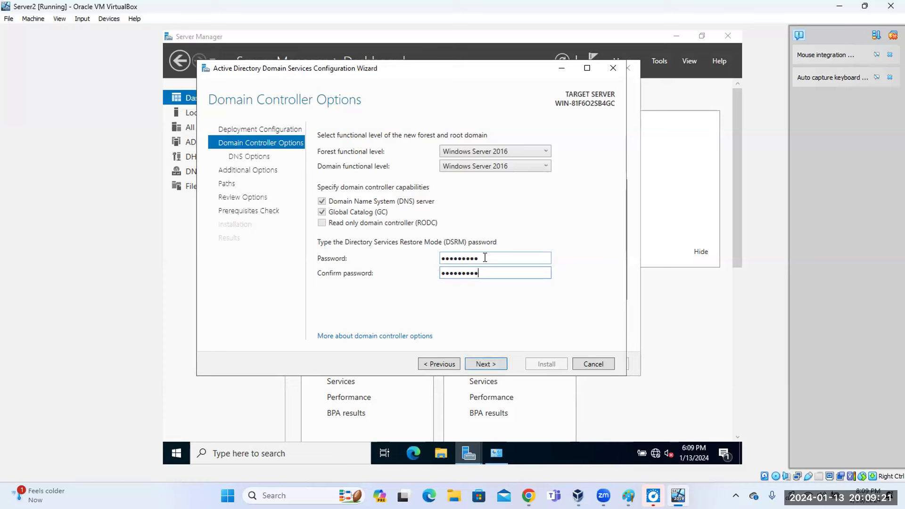
pyautogui.click(486, 363)
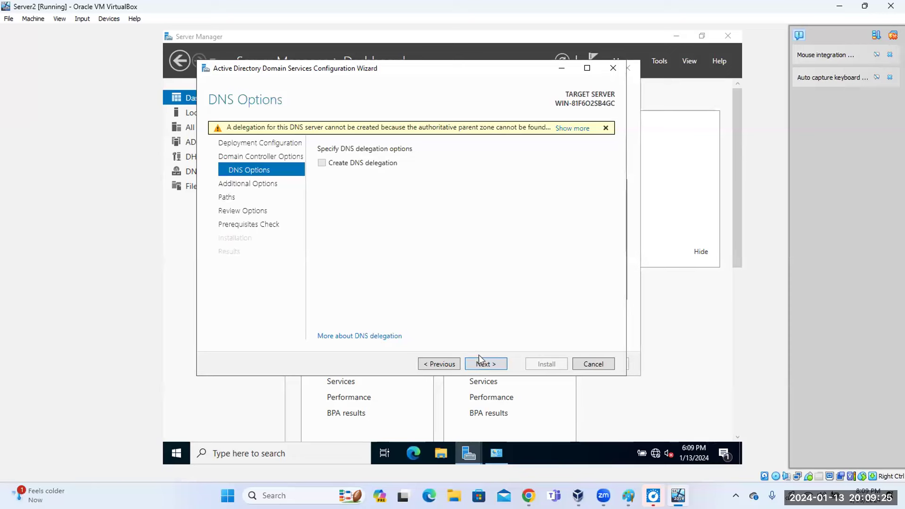
# Skip DNS delegation, keep NetBIOS name MYCLASS and default database, log and SYSVOL folders, then run prerequisites.
pyautogui.click(484, 364)
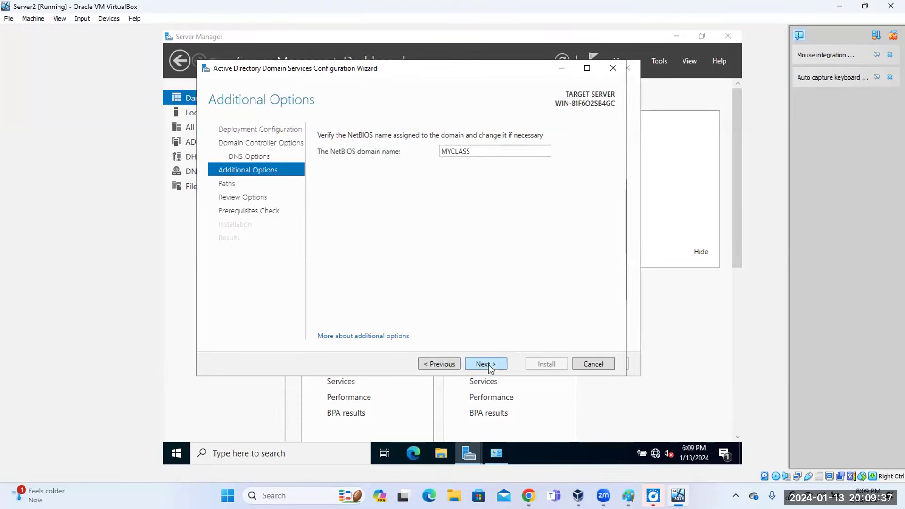
pyautogui.click(489, 364)
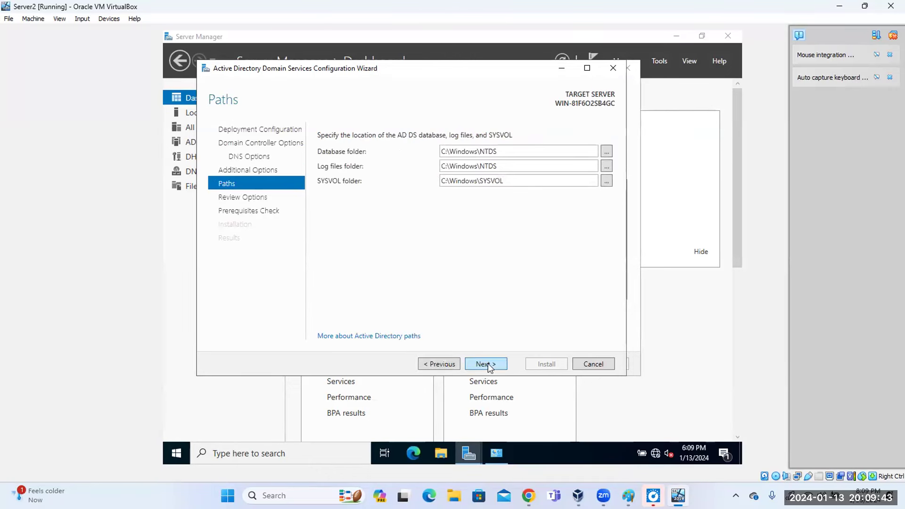
pyautogui.click(485, 364)
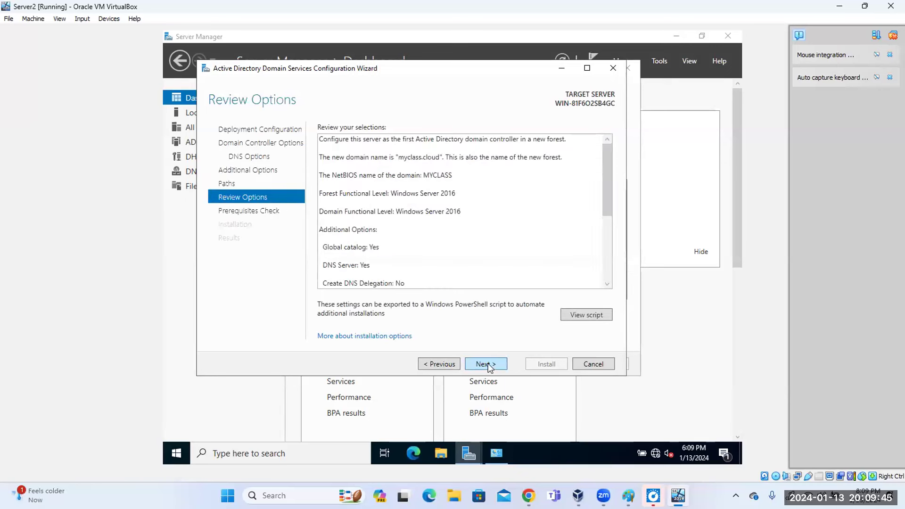
pyautogui.click(485, 364)
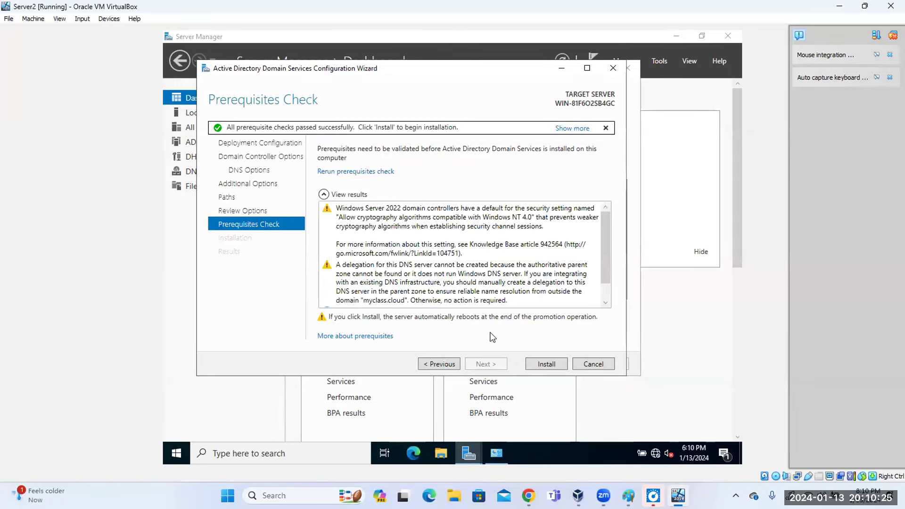
# Install AD DS to promote Server2, then dismiss the sign-out notice and close both wizards.
pyautogui.click(549, 366)
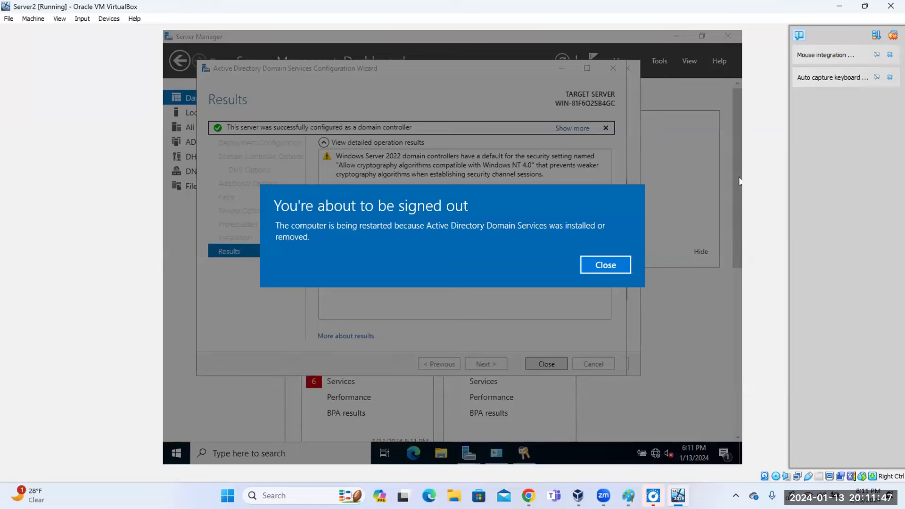
pyautogui.click(607, 264)
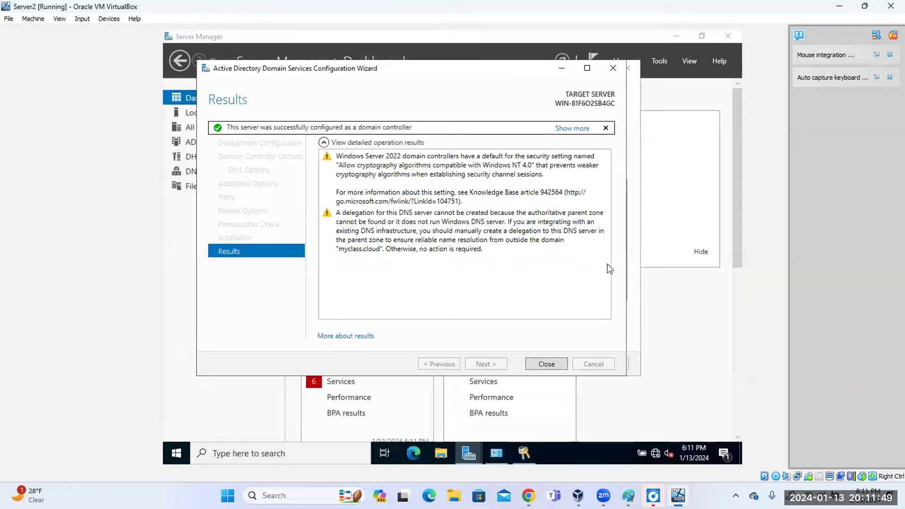
pyautogui.click(559, 367)
pyautogui.click(559, 365)
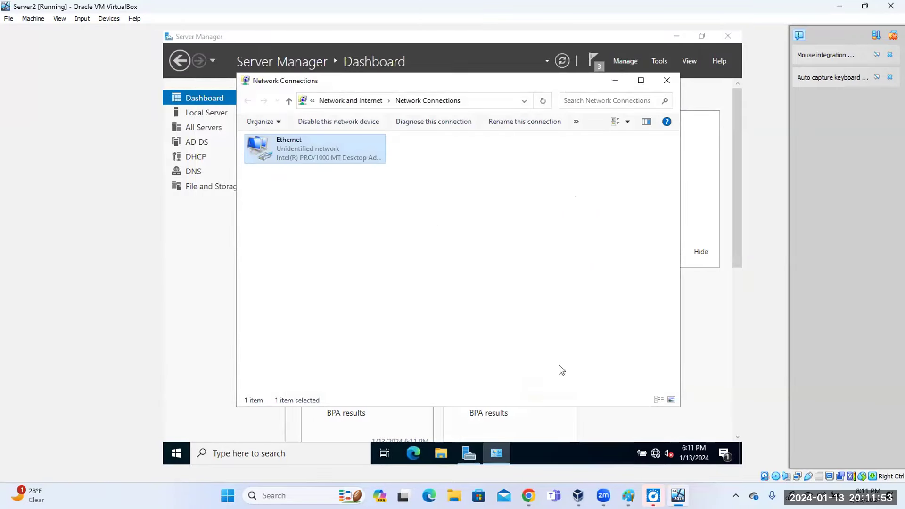
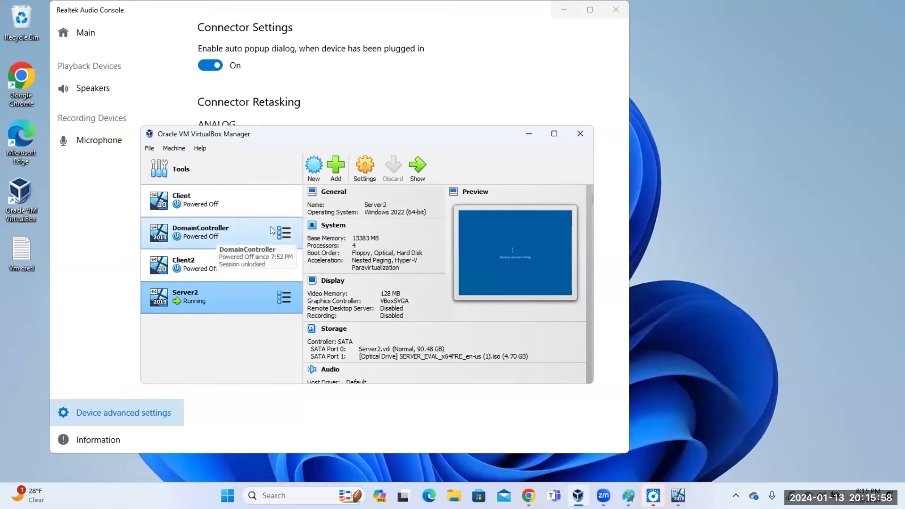
# Start the DomainController VM with a Normal Start from its context menu.
pyautogui.click(282, 232)
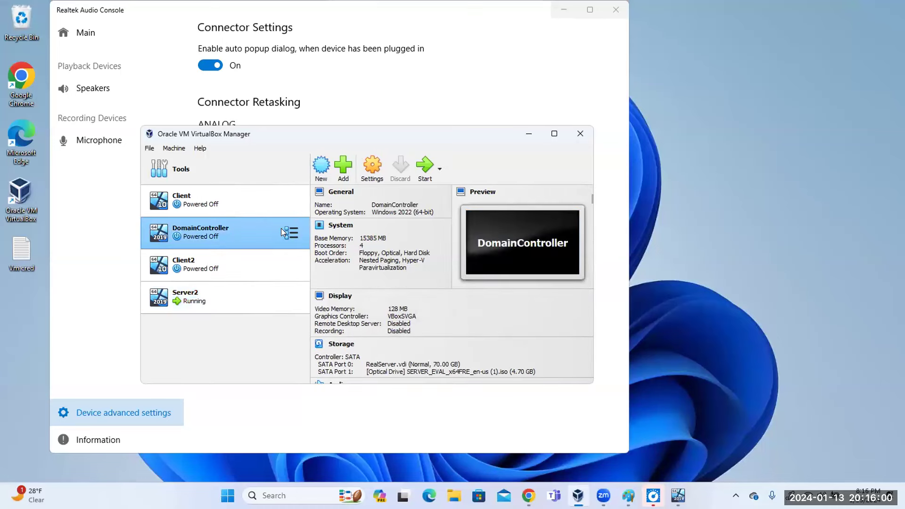
pyautogui.rightClick(281, 229)
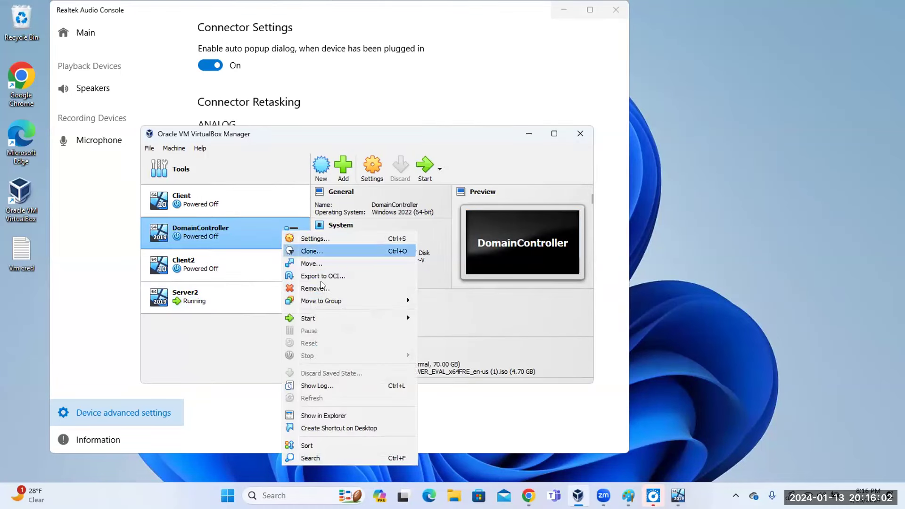
pyautogui.moveTo(325, 317)
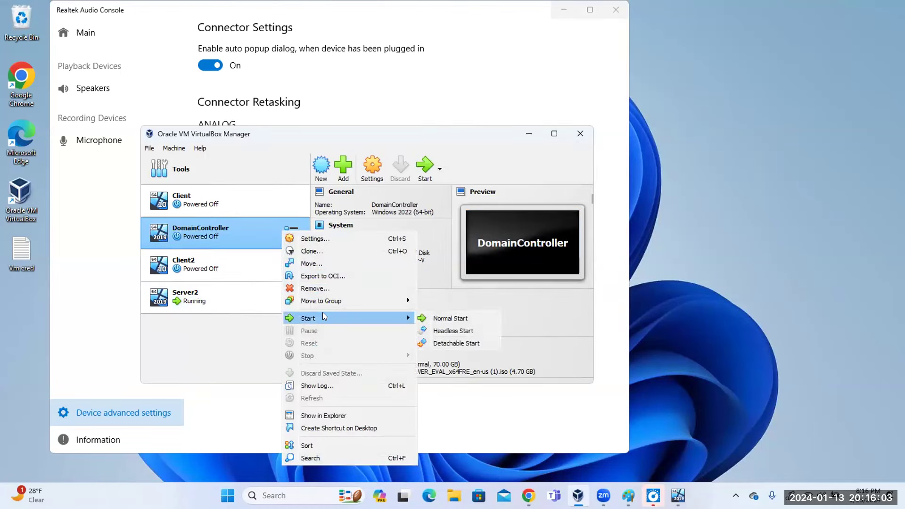
pyautogui.click(453, 319)
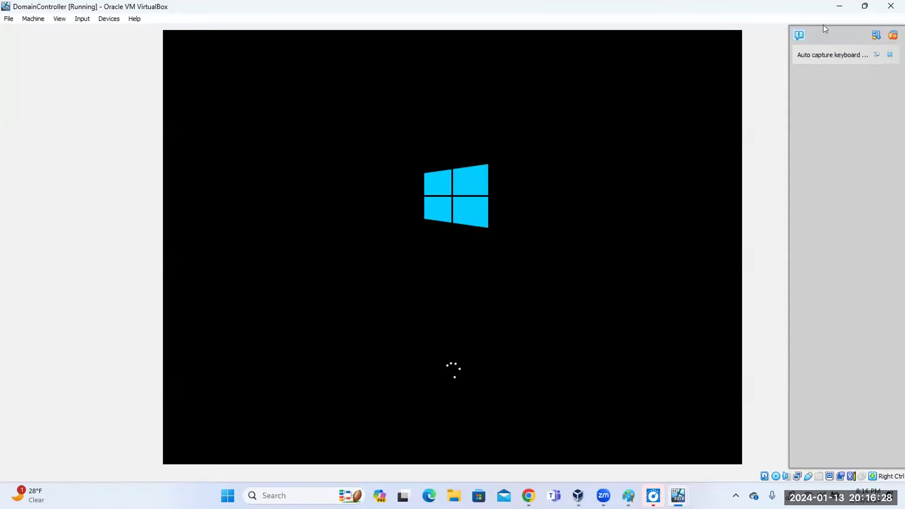
# Let DomainController boot to 'Applying computer settings', then switch to the course guide.
pyautogui.moveTo(678, 496)
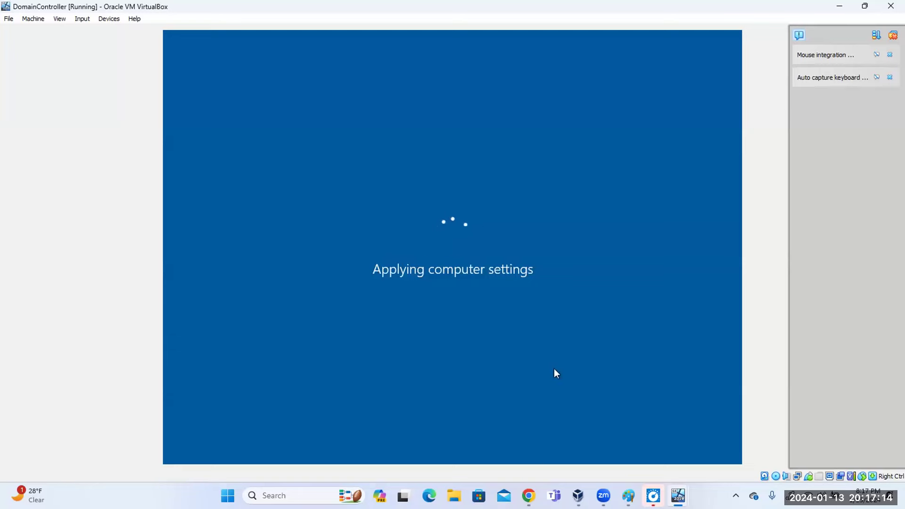
pyautogui.click(529, 495)
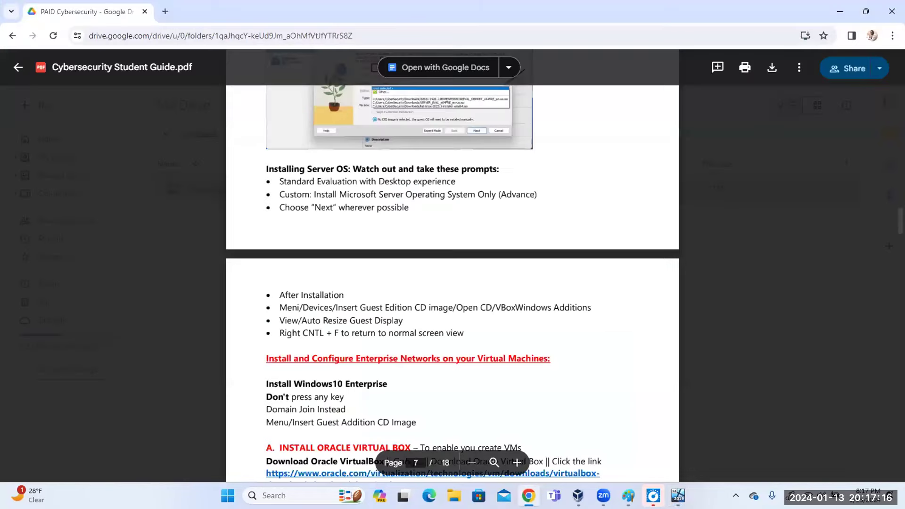
# Review pages 5–7 of the Cybersecurity Student Guide PDF, then minimize Chrome.
pyautogui.scroll(12, 490, 336)
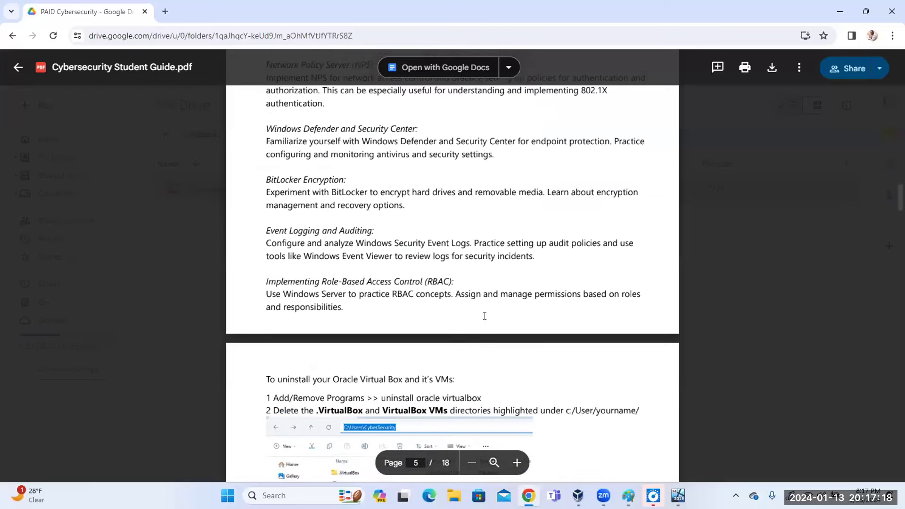
pyautogui.scroll(6, 484, 315)
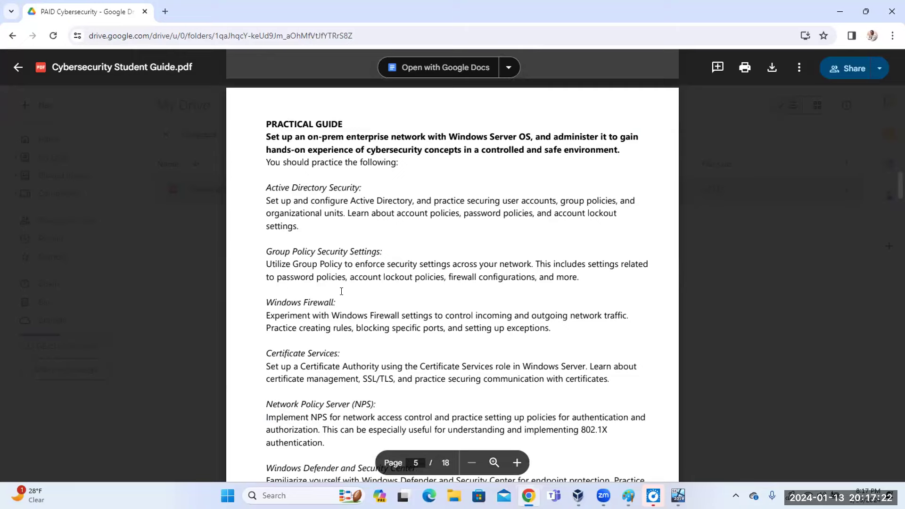
pyautogui.scroll(-15, 433, 263)
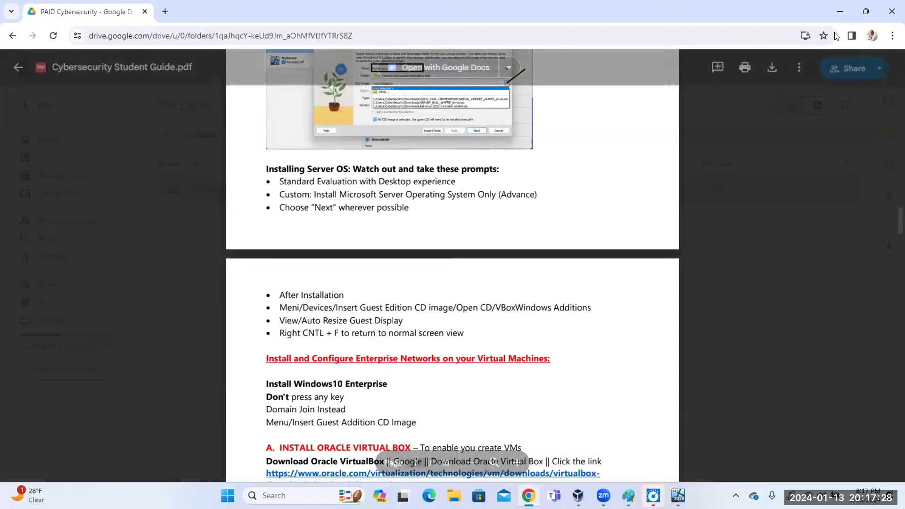
pyautogui.click(840, 11)
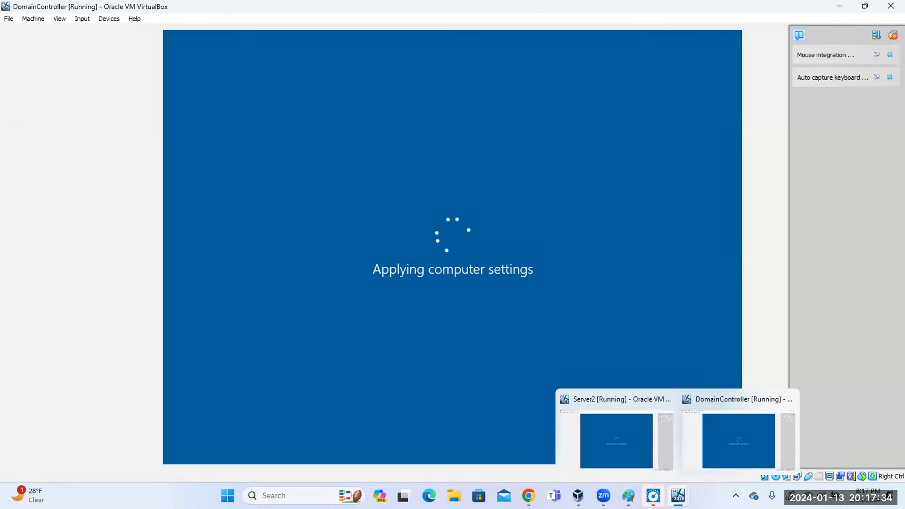
# Cycle the Server2 and DomainController windows, then bring DomainController forward at its lock screen.
pyautogui.click(652, 457)
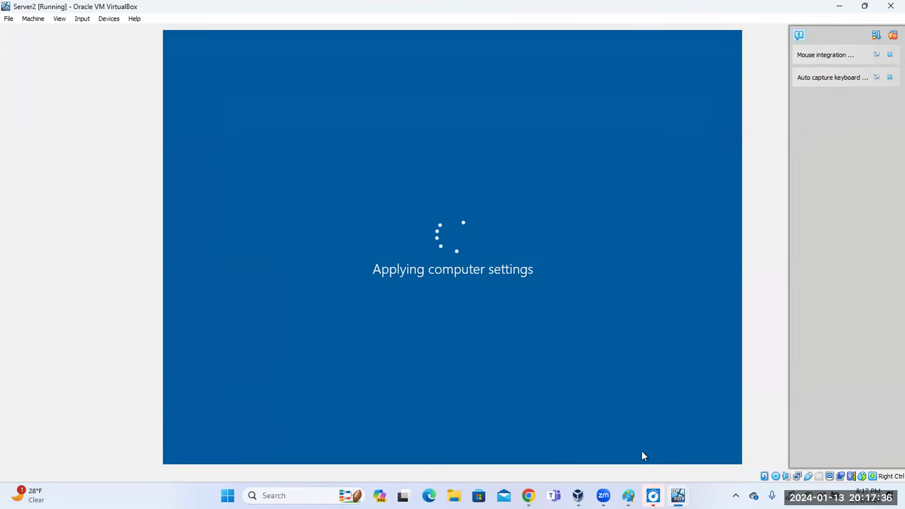
pyautogui.moveTo(653, 495)
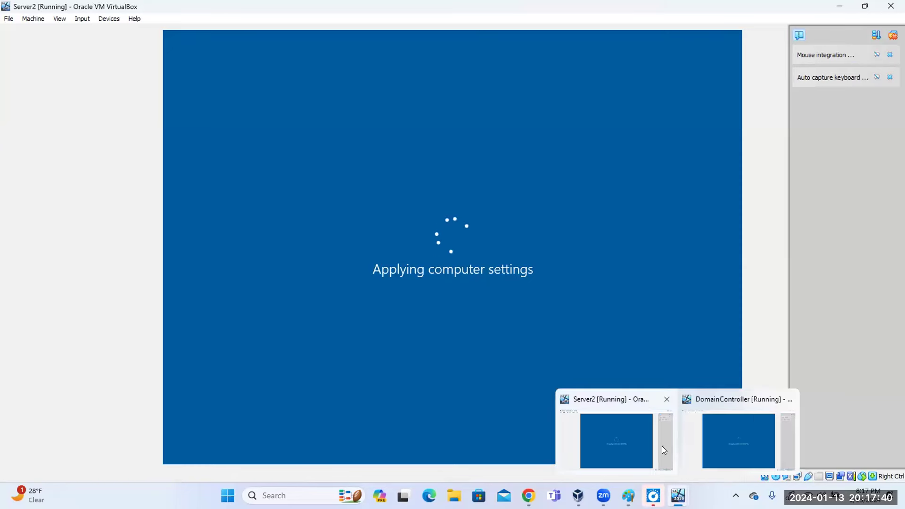
pyautogui.click(744, 444)
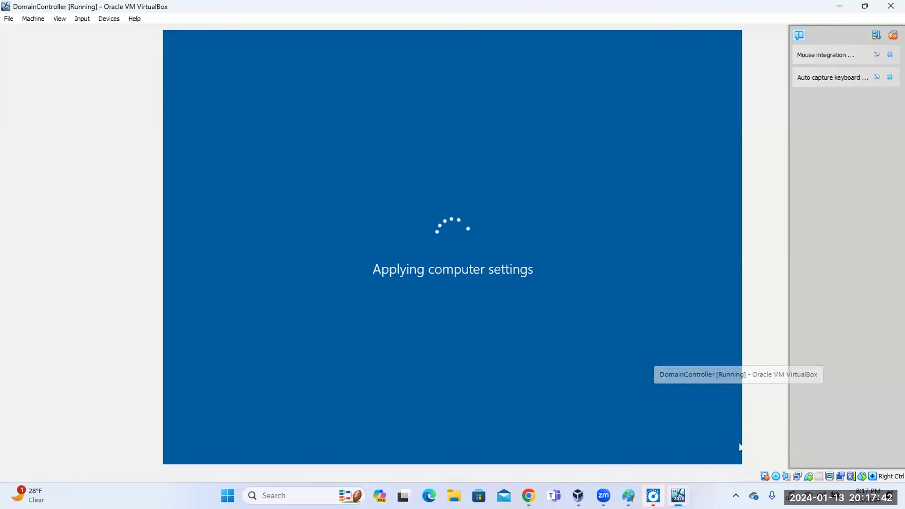
pyautogui.click(839, 7)
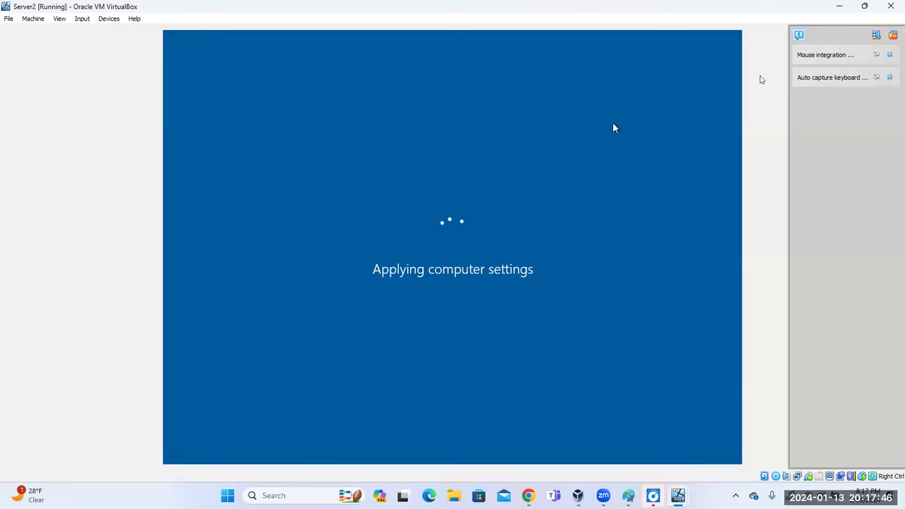
pyautogui.click(839, 6)
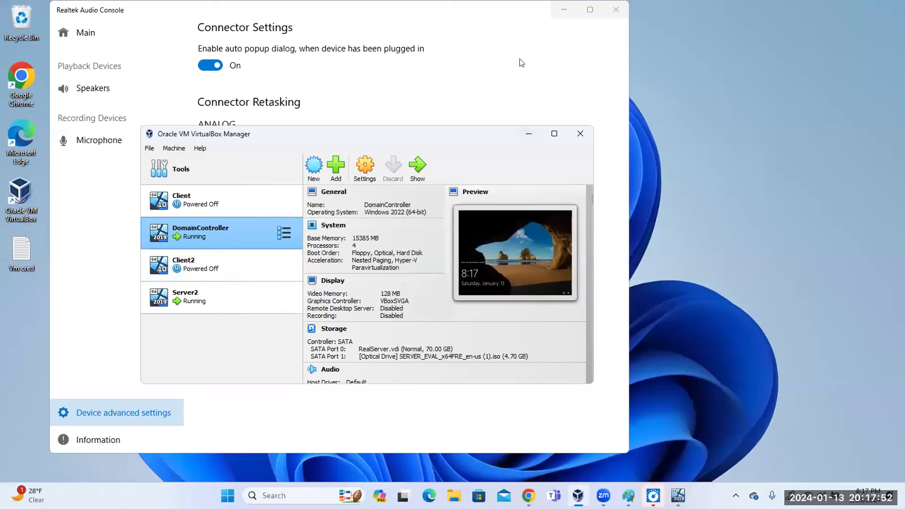
pyautogui.moveTo(678, 495)
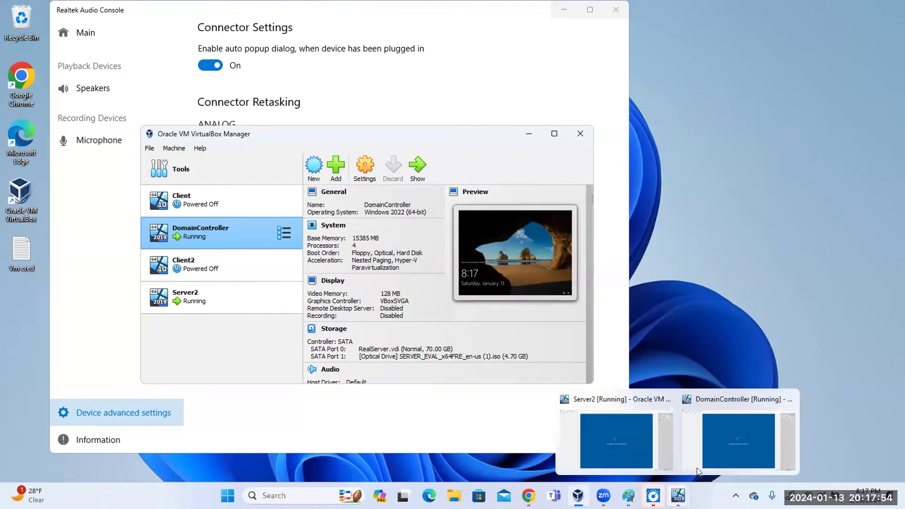
pyautogui.click(710, 455)
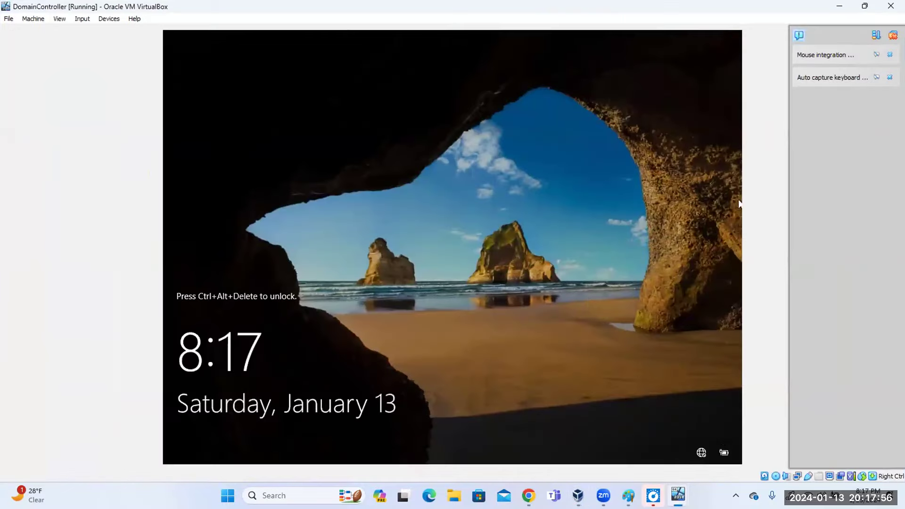
# Send Ctrl-Alt-Del to DomainController and sign in with the Administrator password.
pyautogui.click(83, 18)
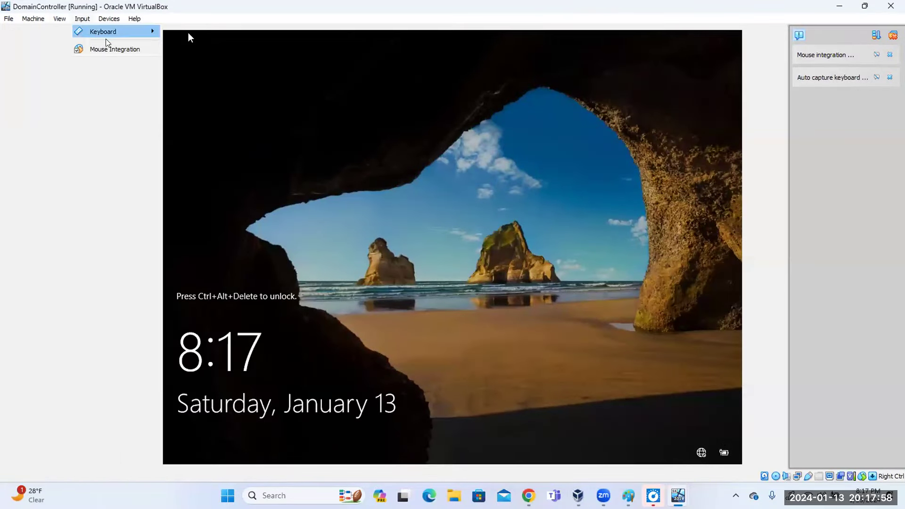
pyautogui.moveTo(106, 36)
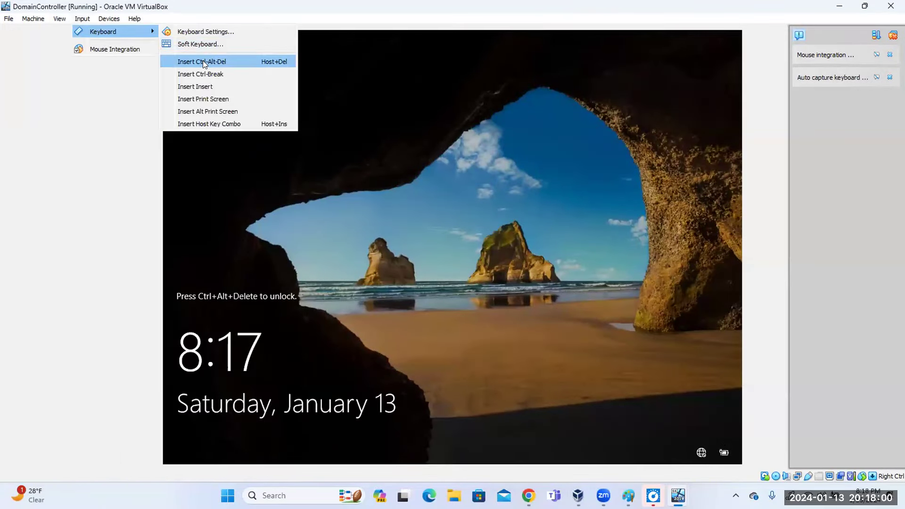
pyautogui.click(203, 62)
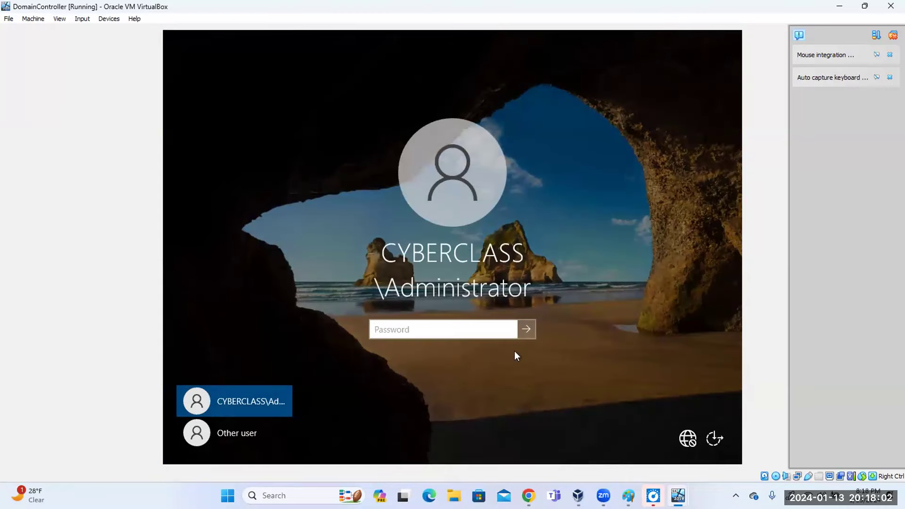
pyautogui.write('*********')
pyautogui.press('Return')
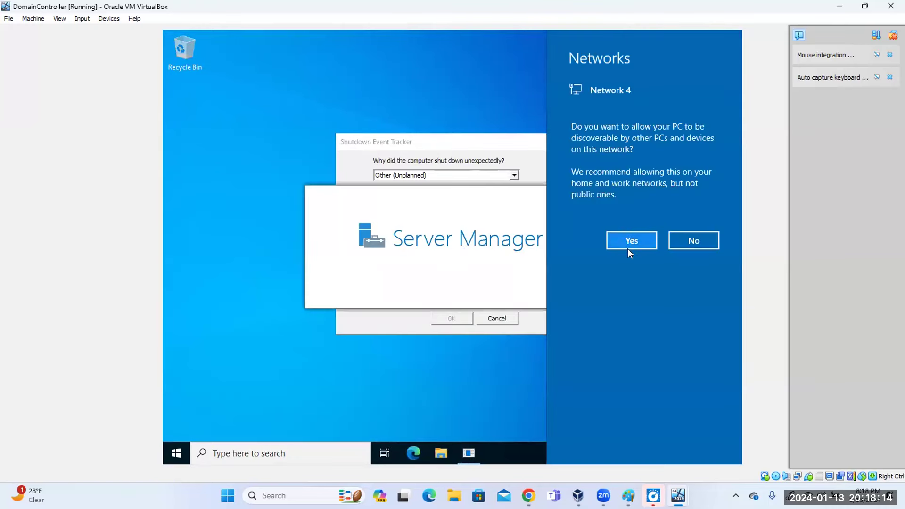
# Allow network discovery, dismiss the shutdown-reason prompt, and launch Group Policy Management.
pyautogui.click(631, 244)
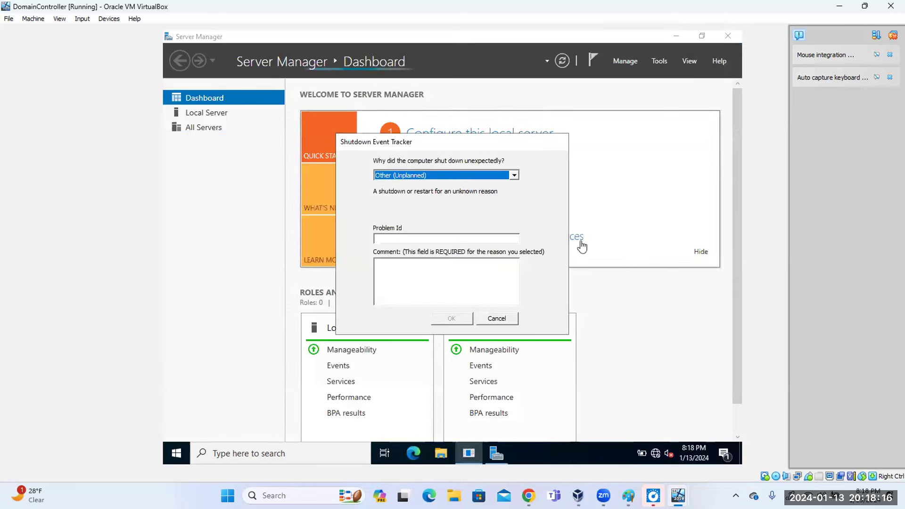
pyautogui.click(507, 320)
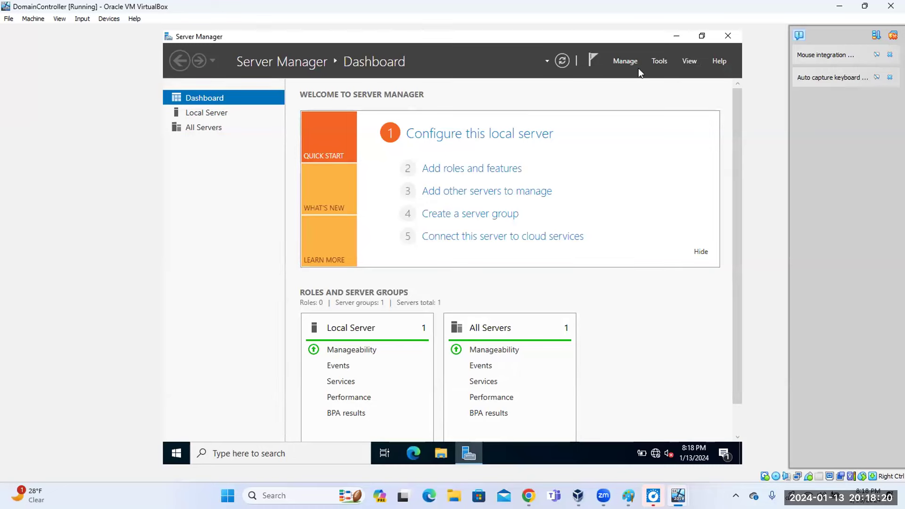
pyautogui.click(664, 62)
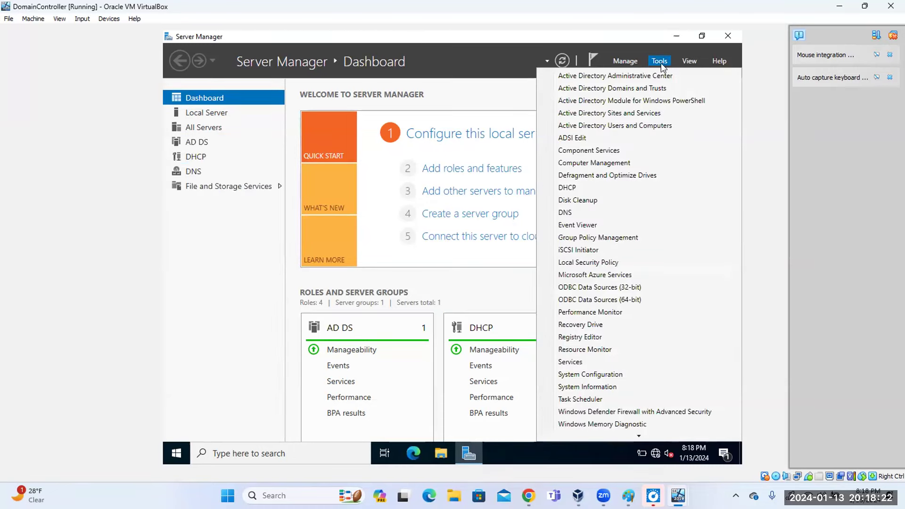
pyautogui.click(601, 240)
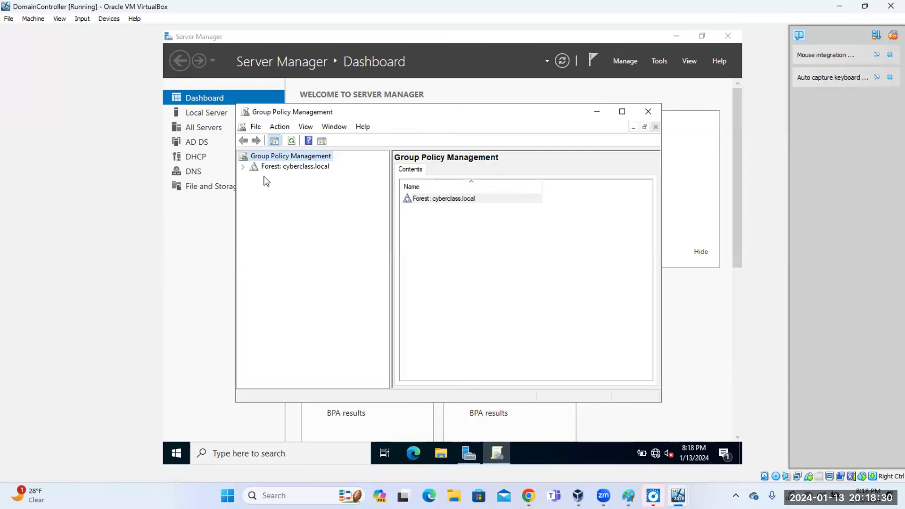
# Expand cyberclass.local down to Domain Controllers and edit the Default Domain Controllers Policy.
pyautogui.click(243, 167)
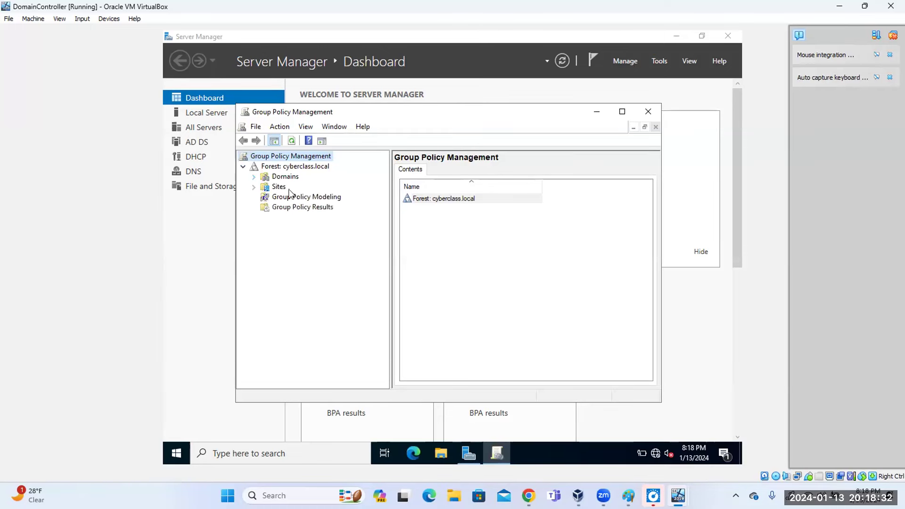
pyautogui.click(255, 177)
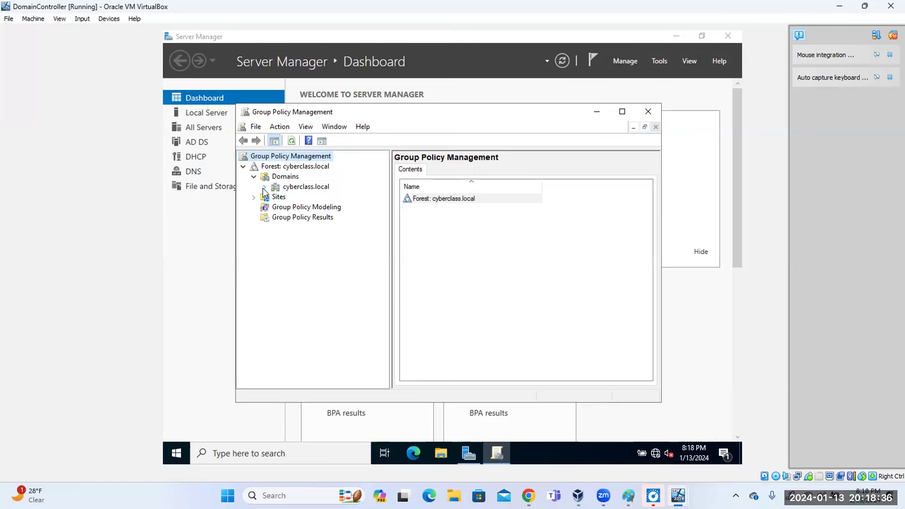
pyautogui.click(265, 188)
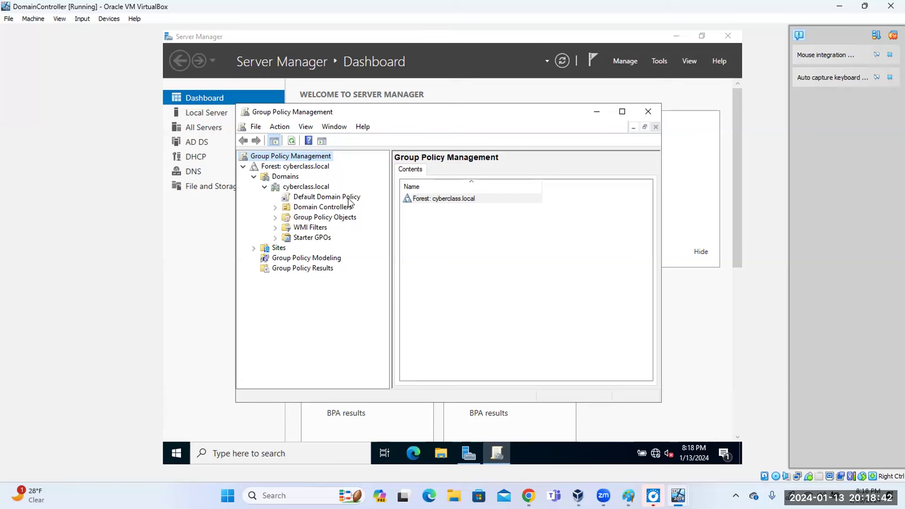
pyautogui.click(275, 208)
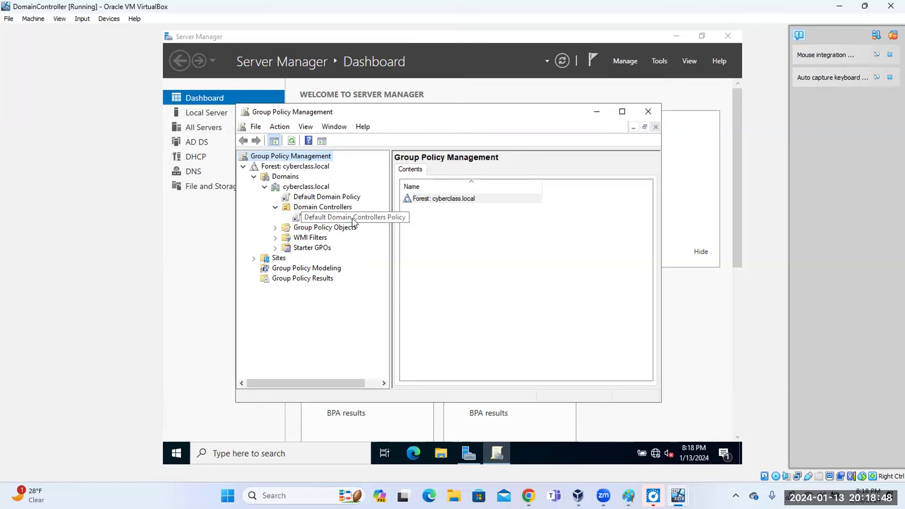
pyautogui.rightClick(306, 217)
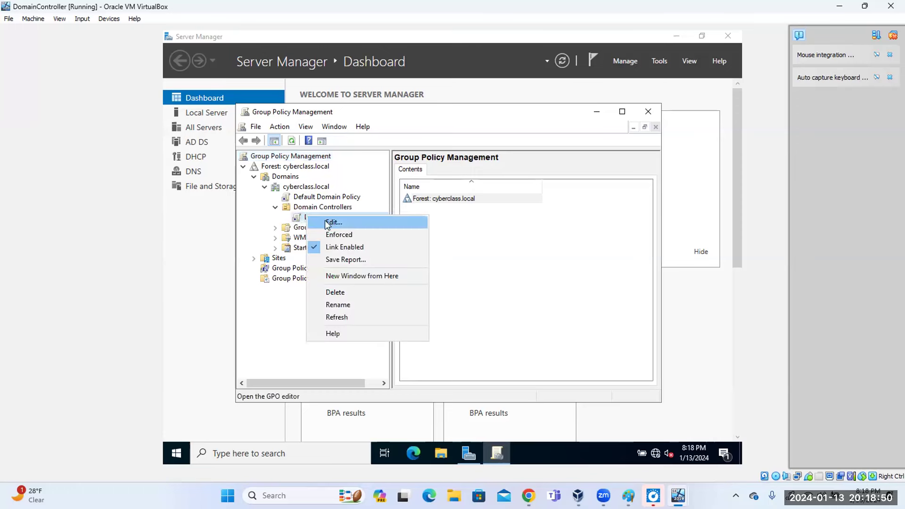
pyautogui.click(352, 224)
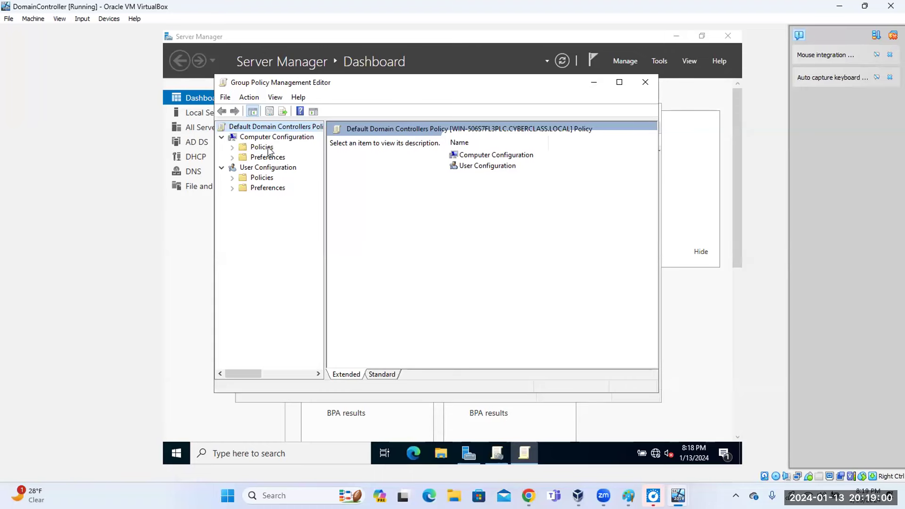
# Expand Computer Configuration Policies through Windows Settings into Security Settings and maximize the editor.
pyautogui.click(270, 147)
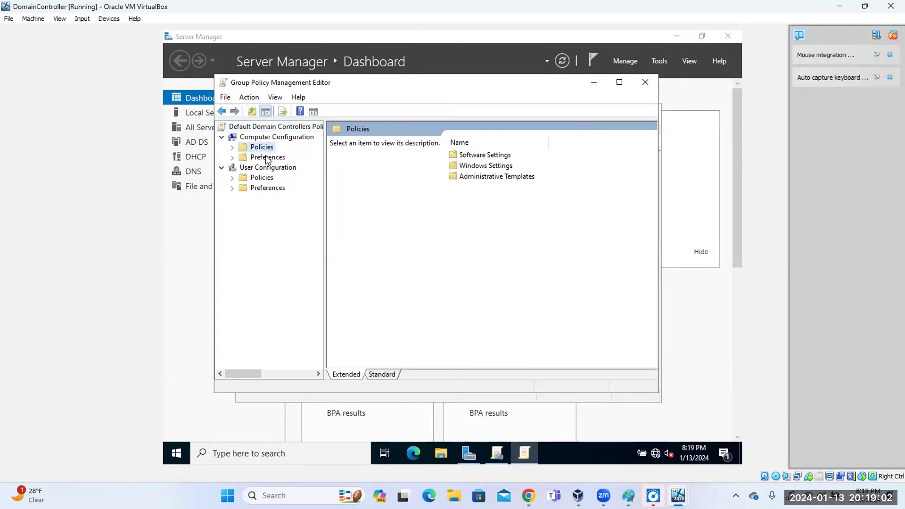
pyautogui.click(233, 149)
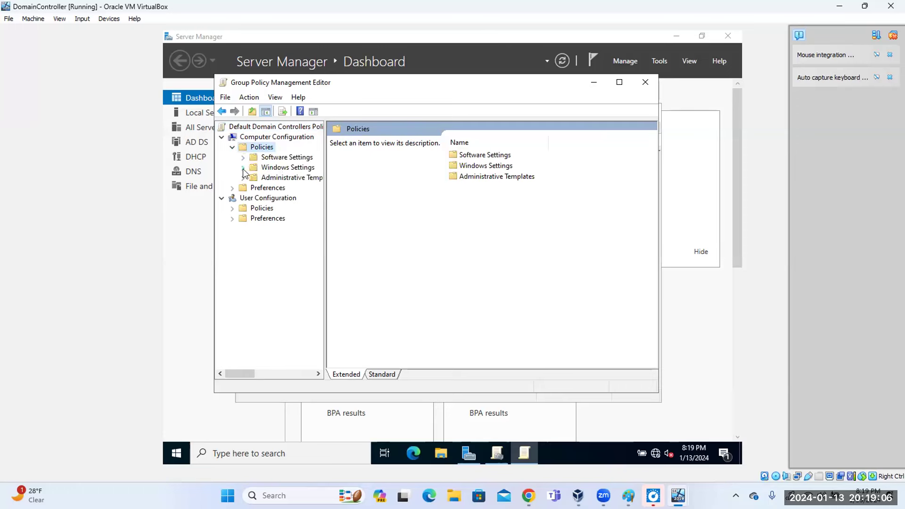
pyautogui.click(277, 169)
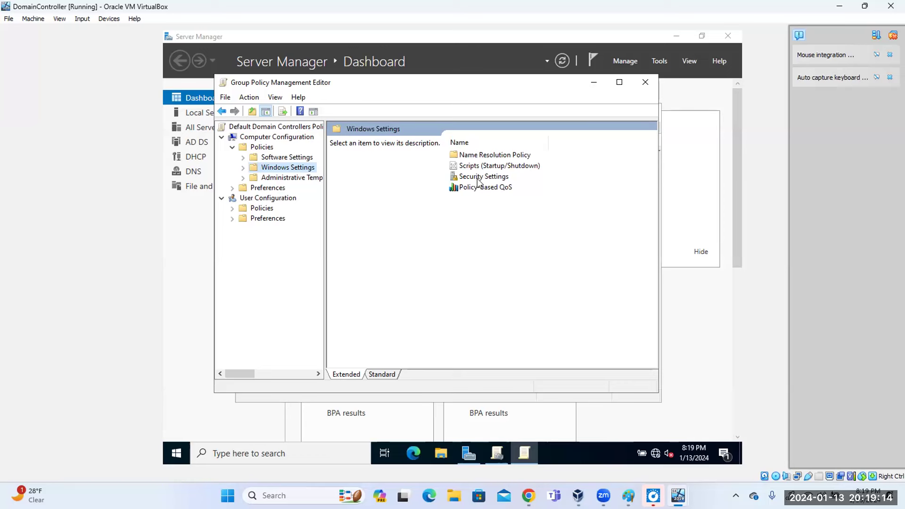
pyautogui.click(479, 182)
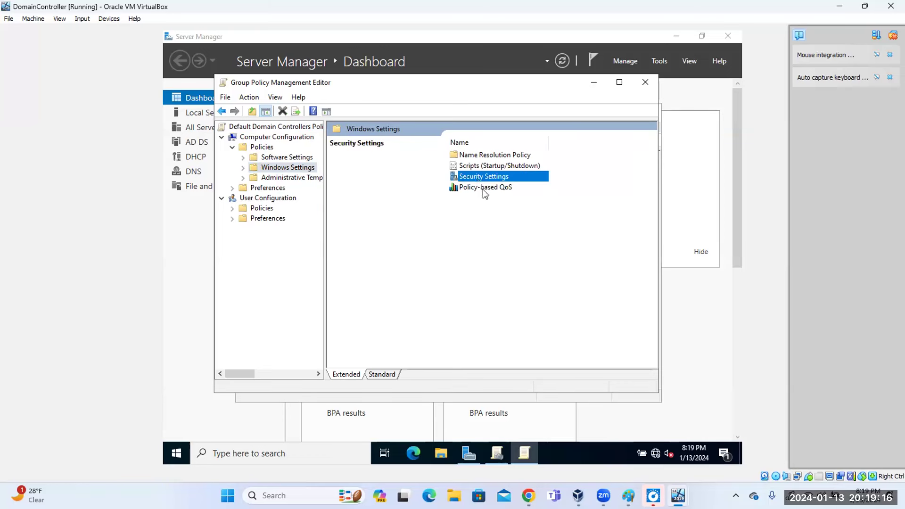
pyautogui.click(464, 194)
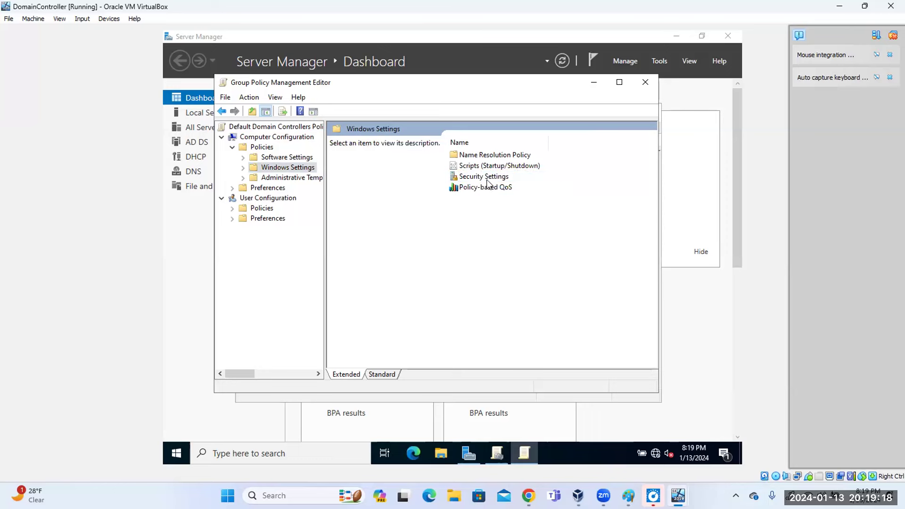
pyautogui.doubleClick(485, 178)
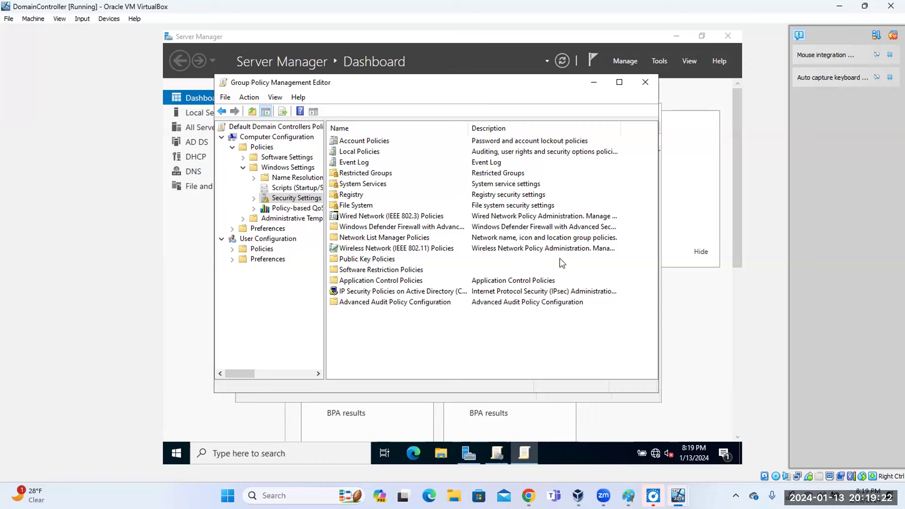
pyautogui.click(619, 83)
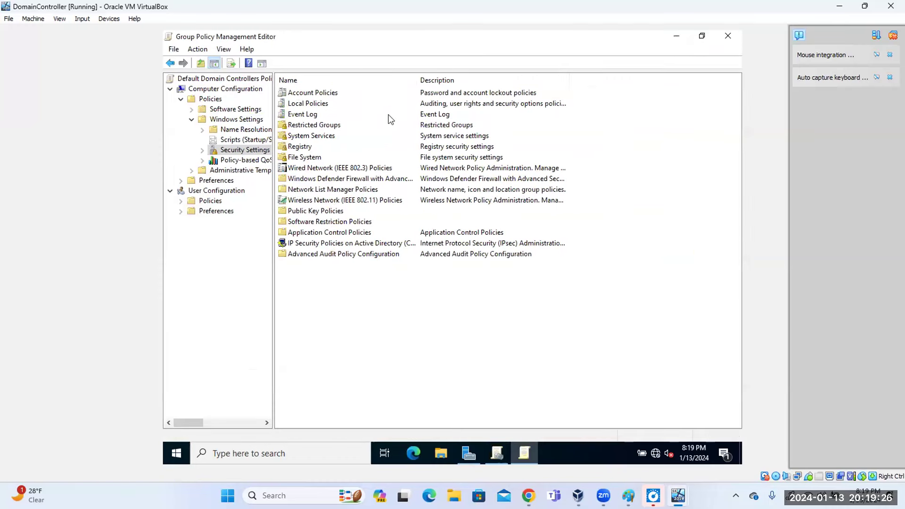
# Open Local Policies, then Audit Policy, listing its nine Not Defined settings.
pyautogui.click(320, 106)
pyautogui.doubleClick(321, 107)
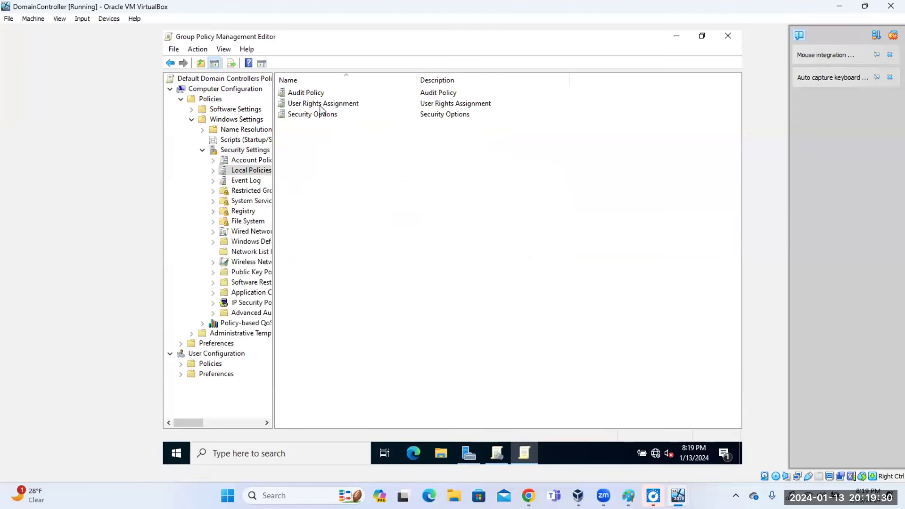
pyautogui.click(170, 63)
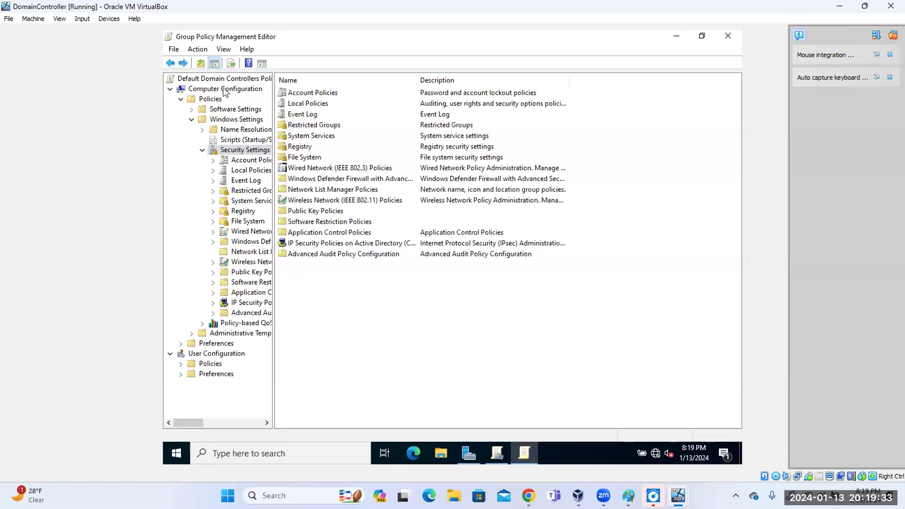
pyautogui.doubleClick(321, 93)
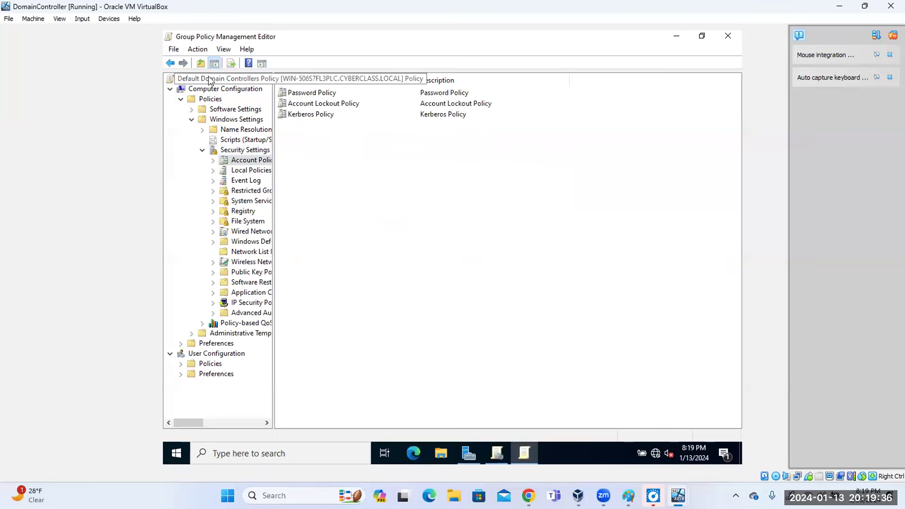
pyautogui.click(170, 63)
pyautogui.doubleClick(309, 104)
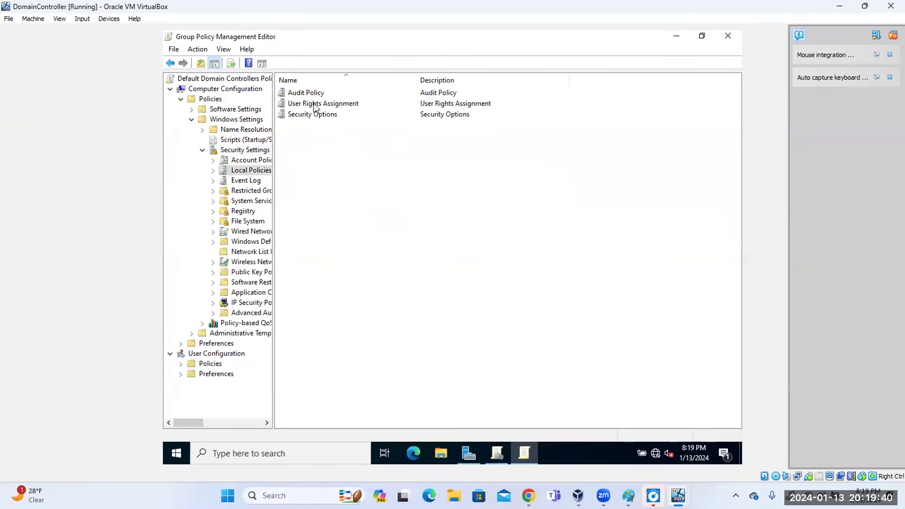
pyautogui.click(317, 96)
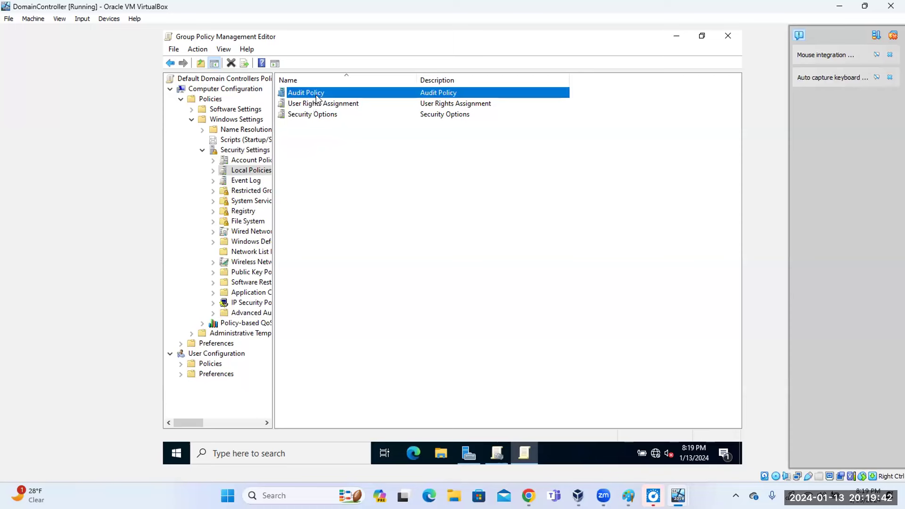
pyautogui.doubleClick(324, 93)
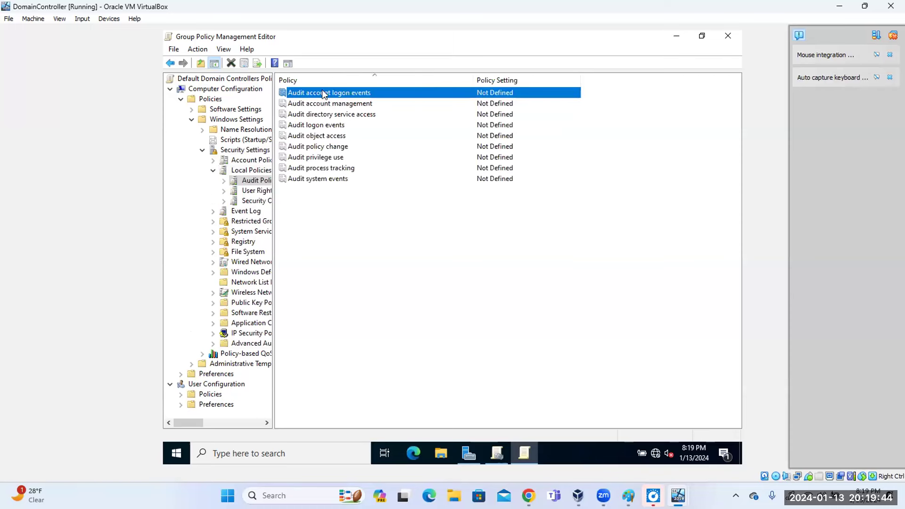
pyautogui.click(449, 243)
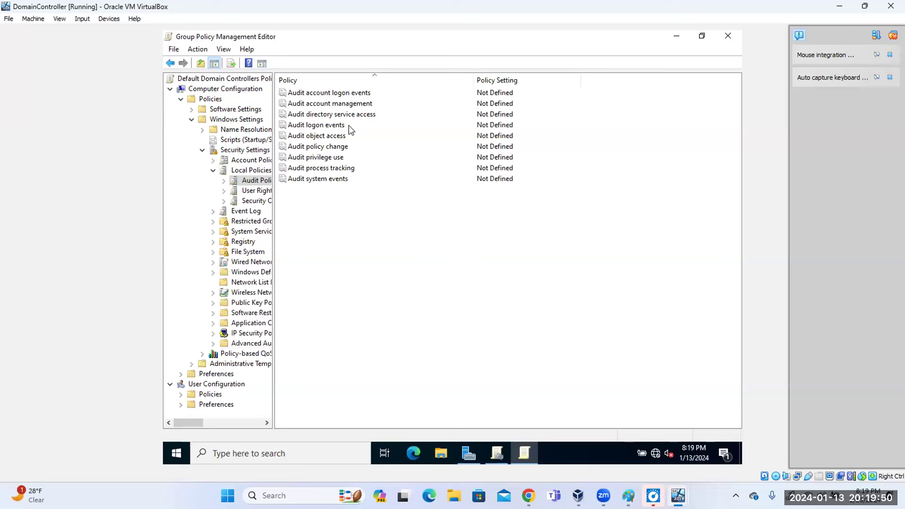
# Define Audit account logon events for both Success and Failure and apply it.
pyautogui.doubleClick(338, 93)
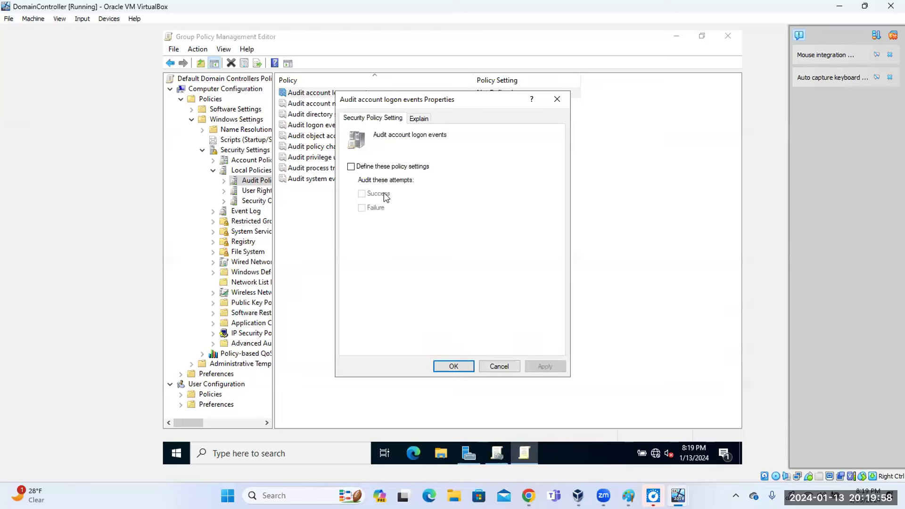
pyautogui.click(351, 167)
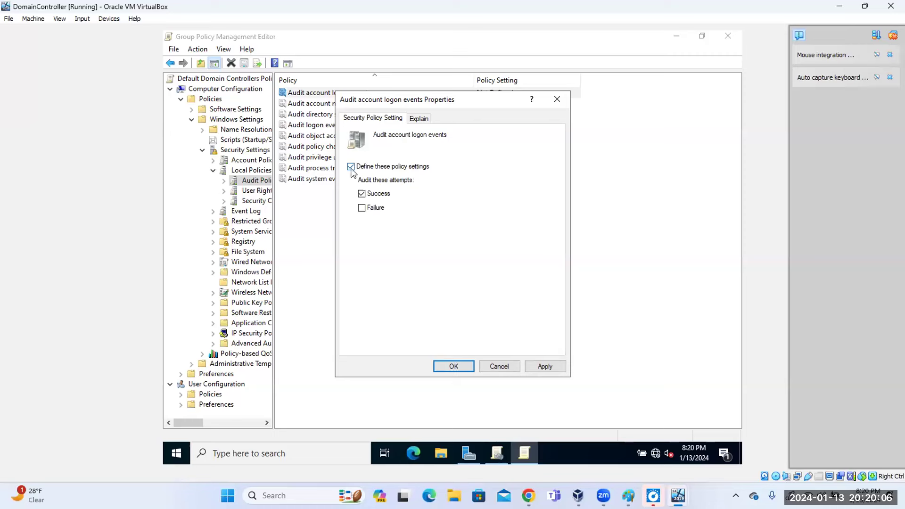
pyautogui.click(364, 194)
pyautogui.click(362, 208)
pyautogui.click(363, 194)
pyautogui.click(554, 366)
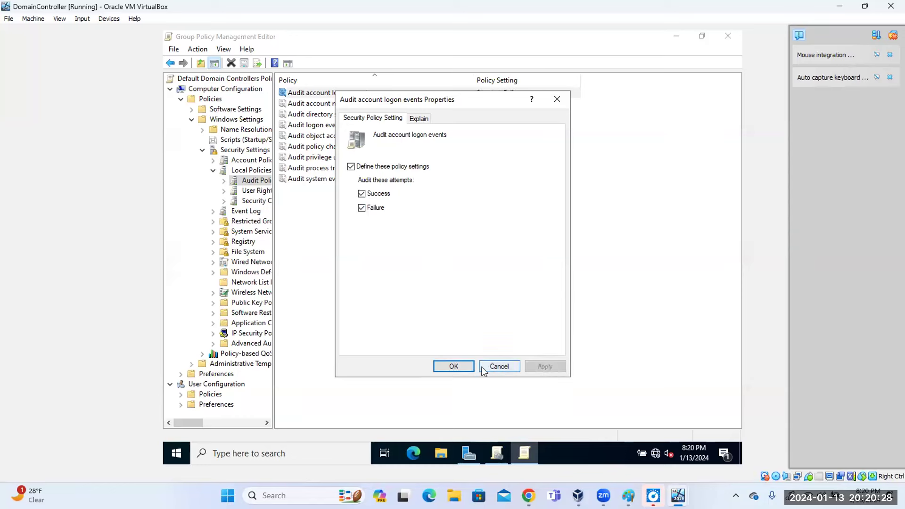
pyautogui.click(454, 366)
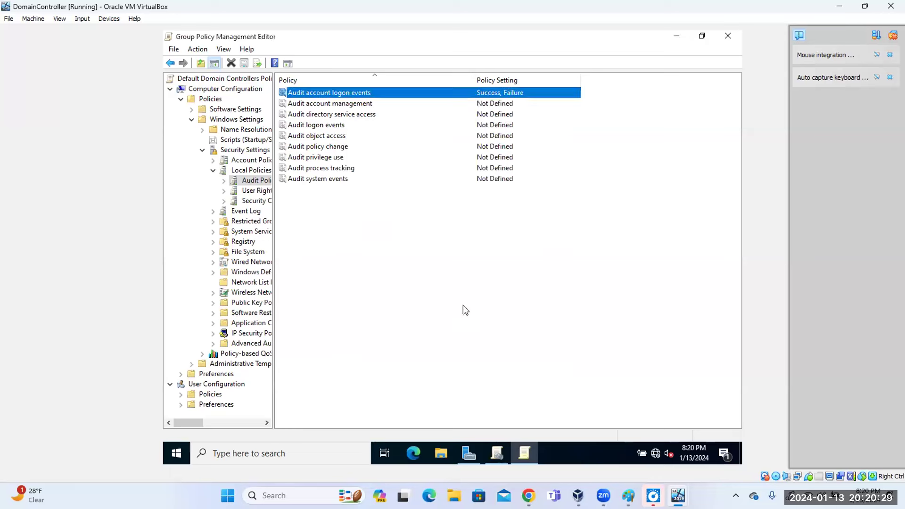
# Read the Audit account management explanation of audited account events, then cancel without saving.
pyautogui.doubleClick(324, 108)
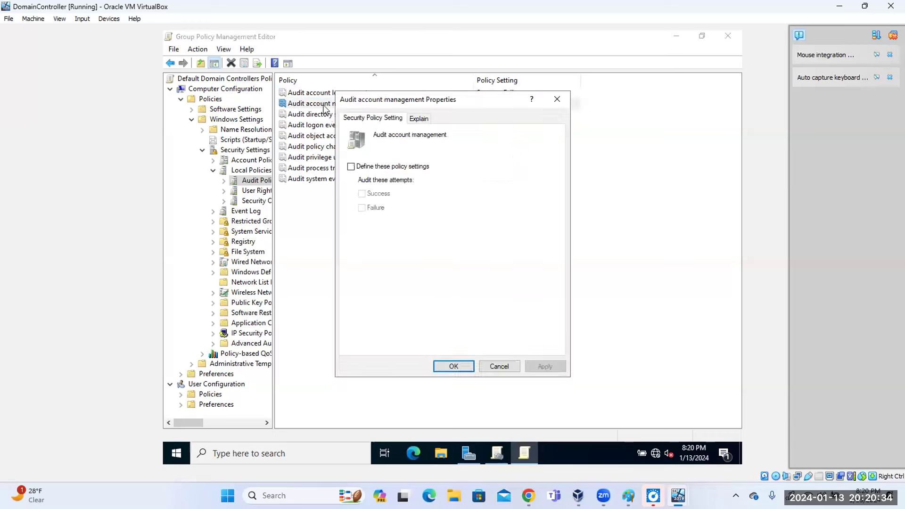
pyautogui.click(352, 167)
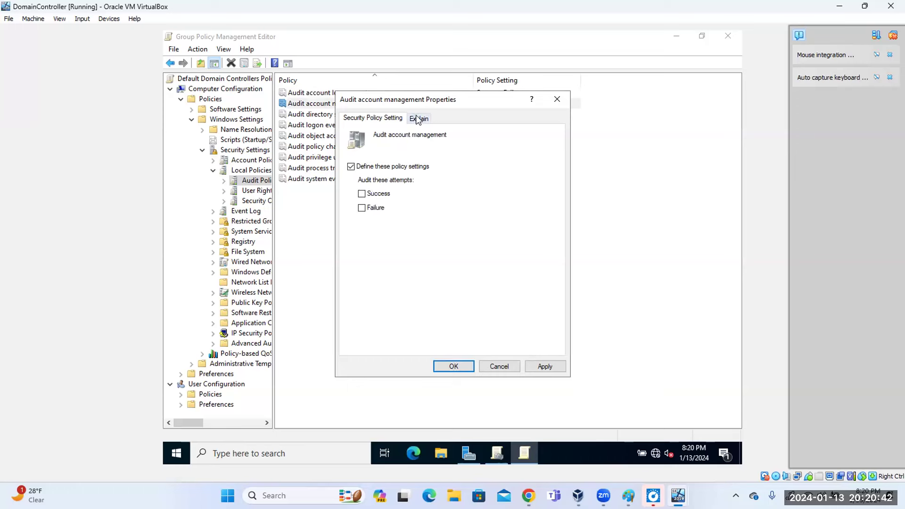
pyautogui.click(419, 119)
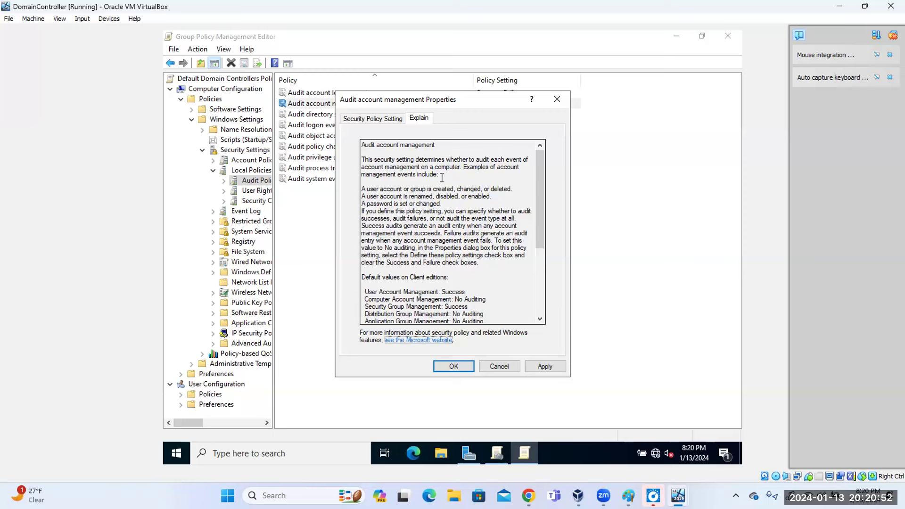
pyautogui.moveTo(373, 190); pyautogui.dragTo(447, 190)
pyautogui.moveTo(374, 197); pyautogui.dragTo(484, 198)
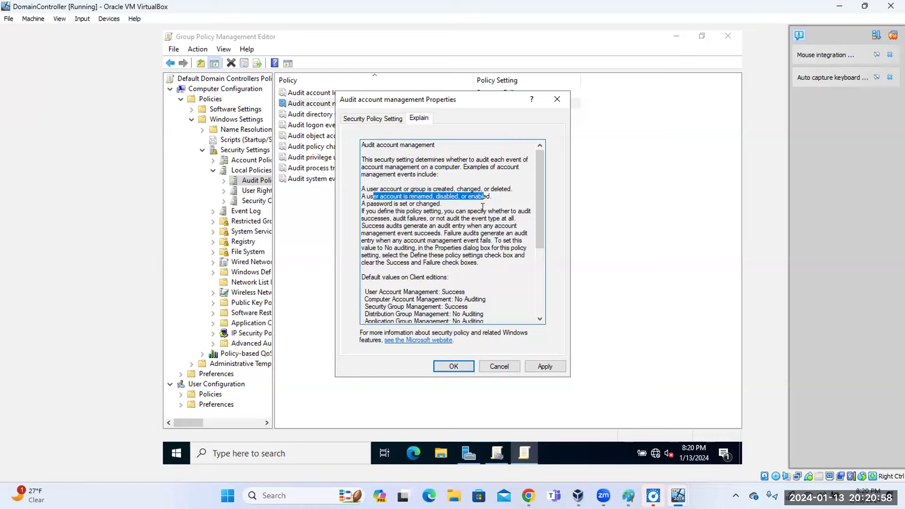
pyautogui.moveTo(481, 263); pyautogui.dragTo(361, 182)
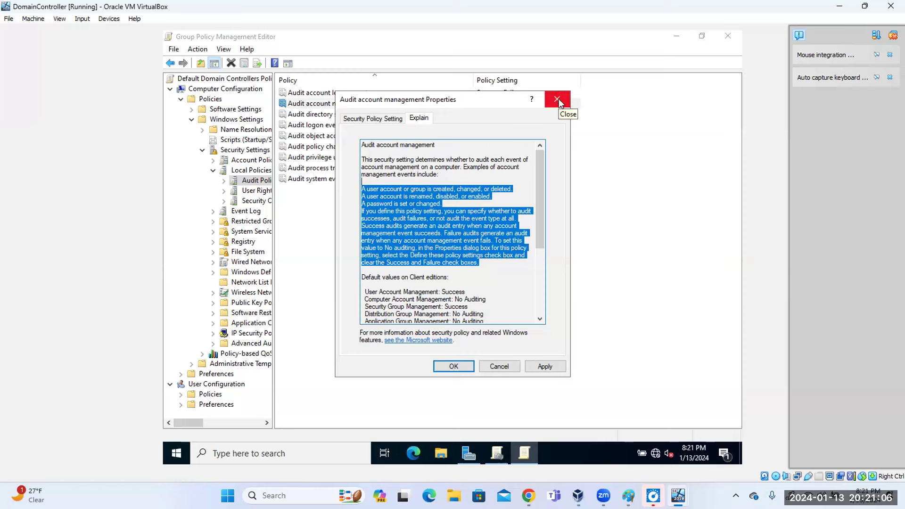
pyautogui.click(499, 367)
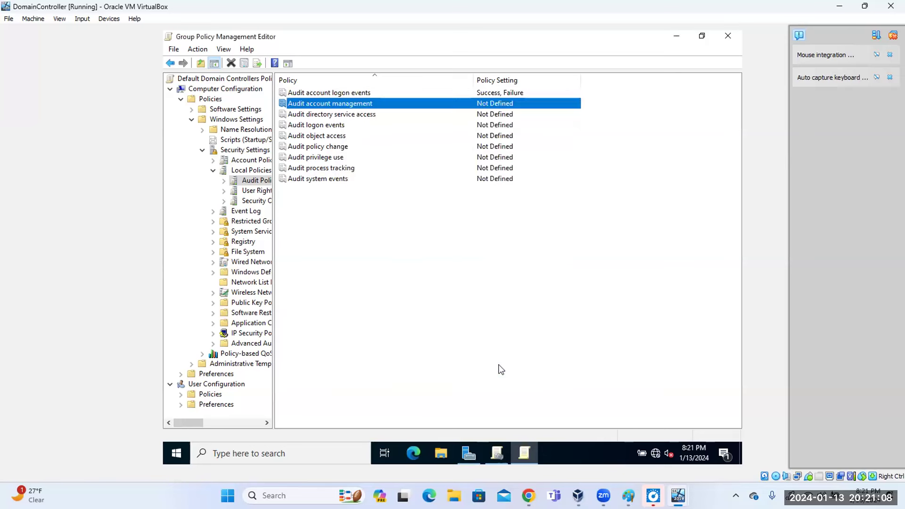
# Reopen Audit account management, define it for Success and Failure, and apply.
pyautogui.doubleClick(350, 106)
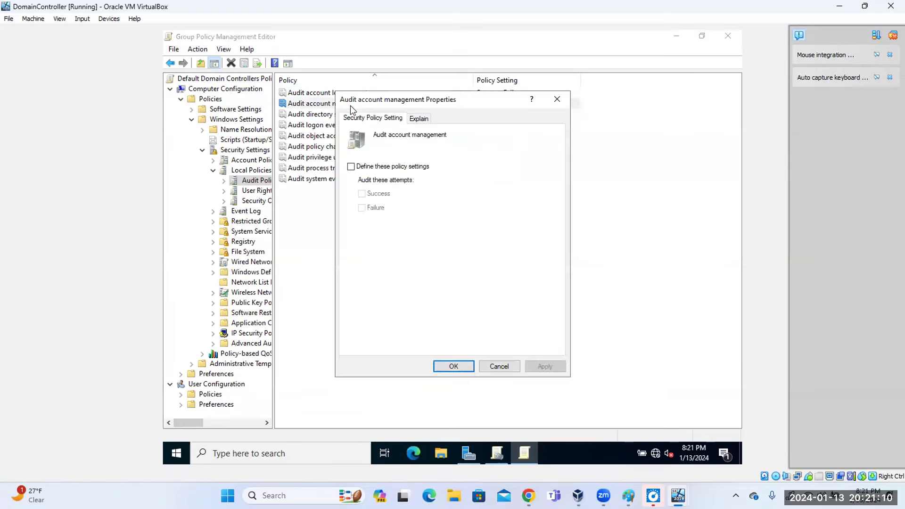
pyautogui.click(352, 167)
pyautogui.click(362, 194)
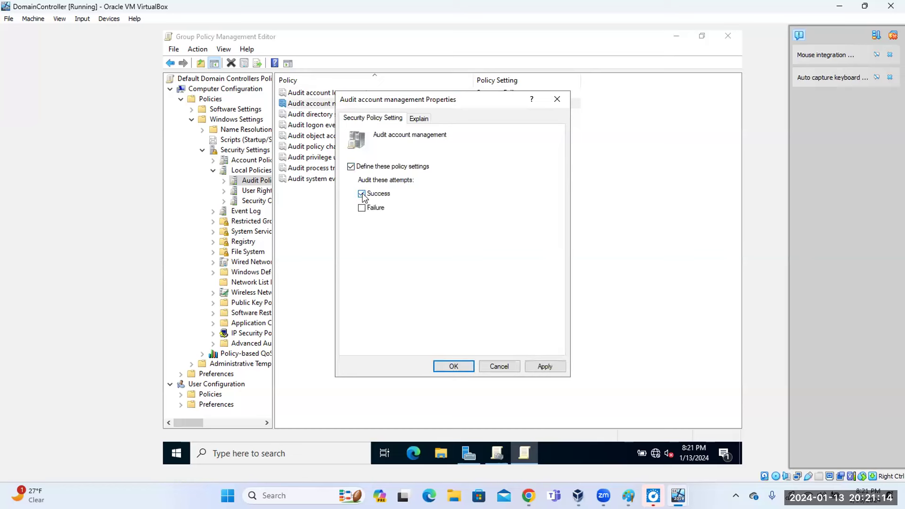
pyautogui.click(362, 208)
pyautogui.click(549, 369)
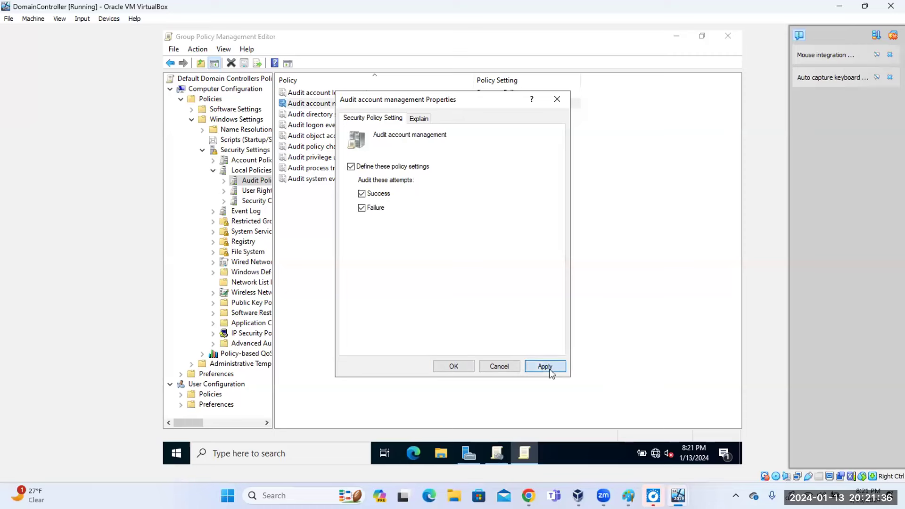
pyautogui.click(464, 368)
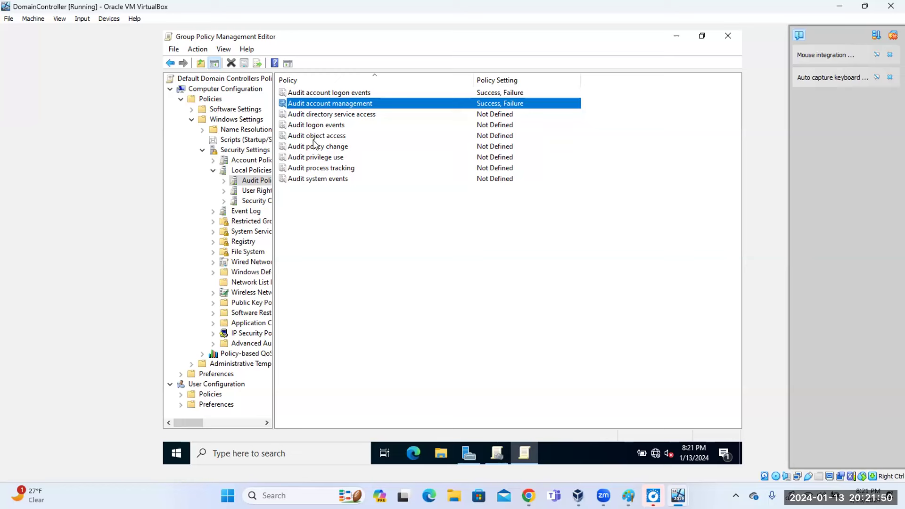
# Define Audit object access for both Success and Failure and apply it.
pyautogui.doubleClick(315, 136)
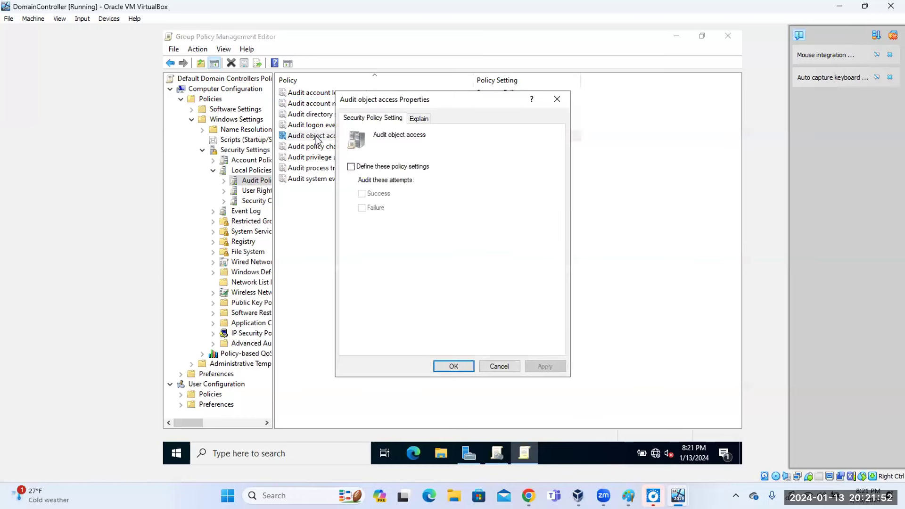
pyautogui.click(351, 167)
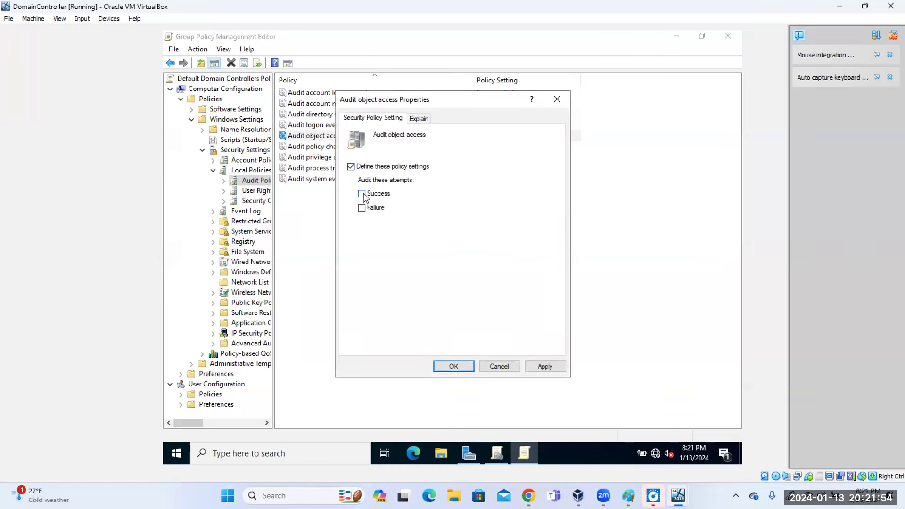
pyautogui.click(362, 194)
pyautogui.click(363, 208)
pyautogui.click(540, 367)
pyautogui.click(462, 364)
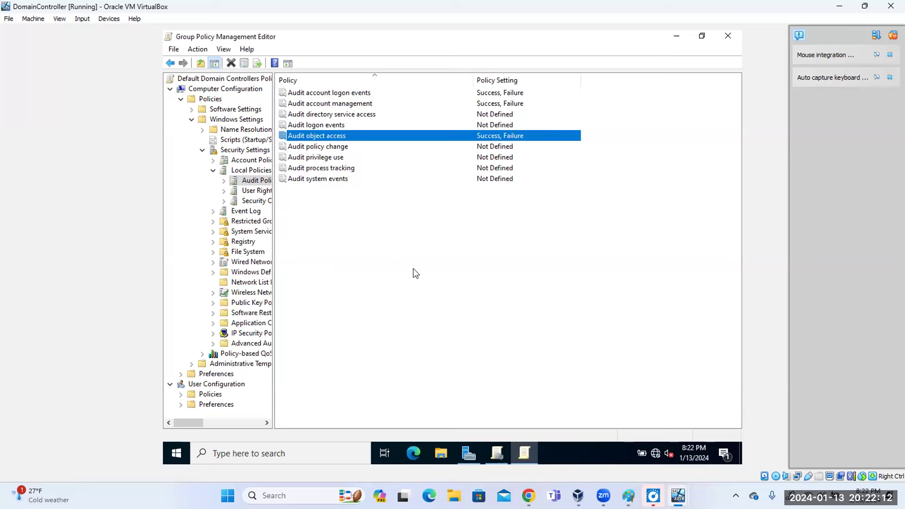
# Check the Audit policy change and Audit privilege use settings unchanged, then list User Rights Assignment policies.
pyautogui.doubleClick(328, 148)
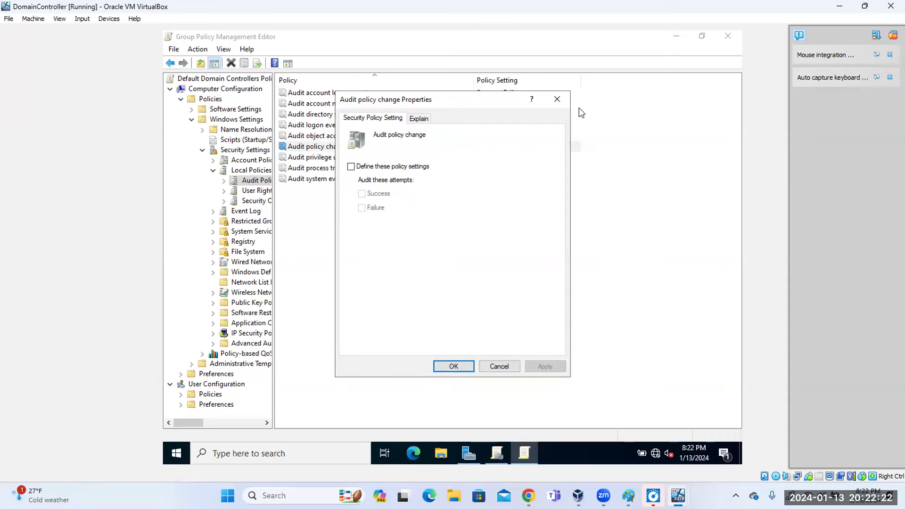
pyautogui.click(563, 101)
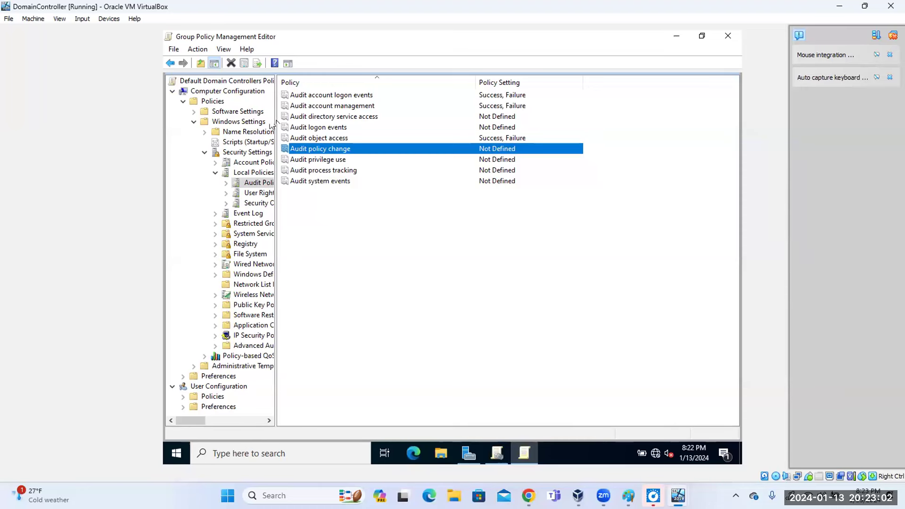
pyautogui.doubleClick(329, 161)
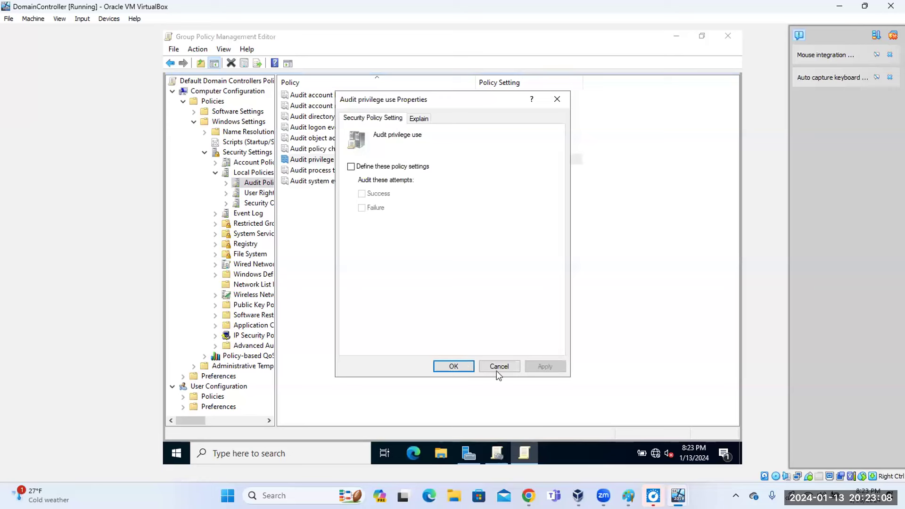
pyautogui.click(498, 366)
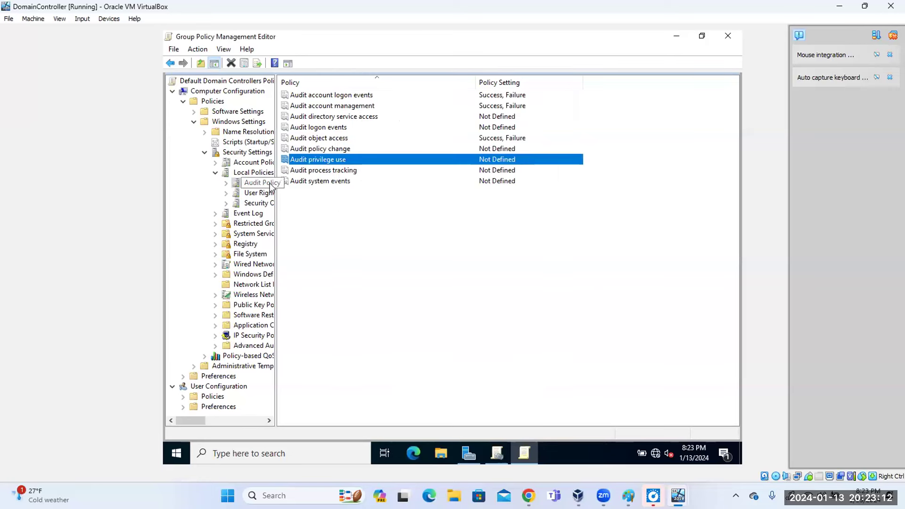
pyautogui.click(252, 198)
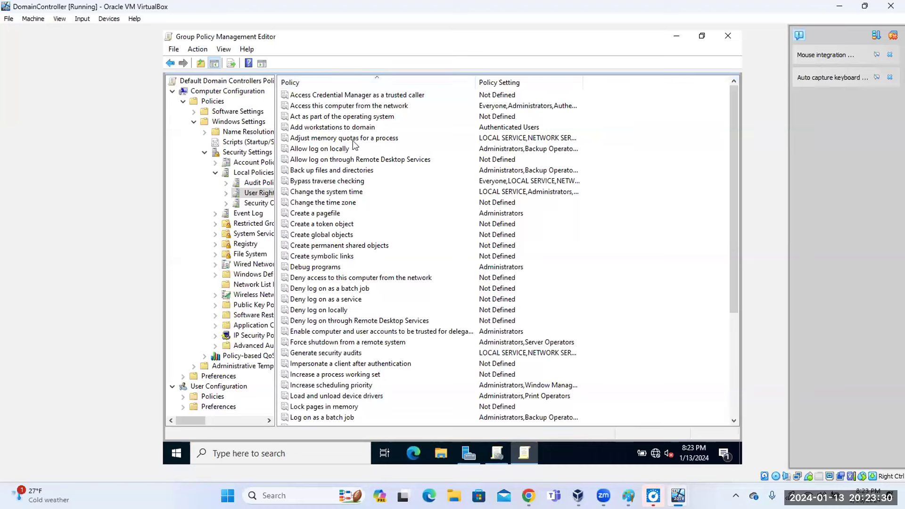
# Add the domain user account, resolved with Check Names, to the Allow log on locally policy.
pyautogui.doubleClick(325, 150)
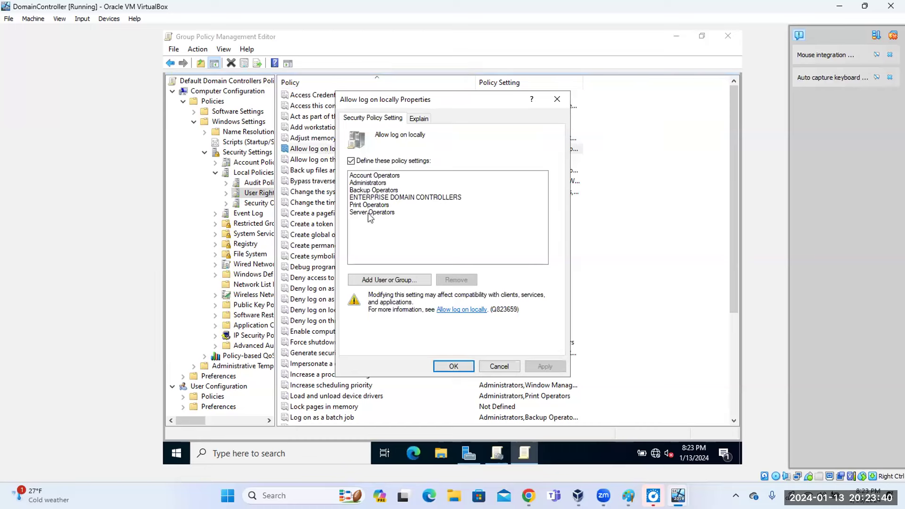
pyautogui.click(556, 100)
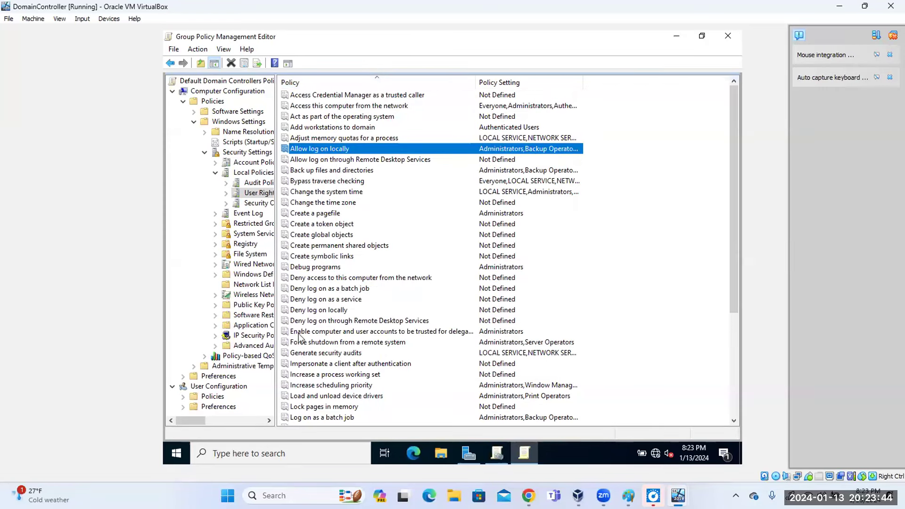
pyautogui.doubleClick(334, 149)
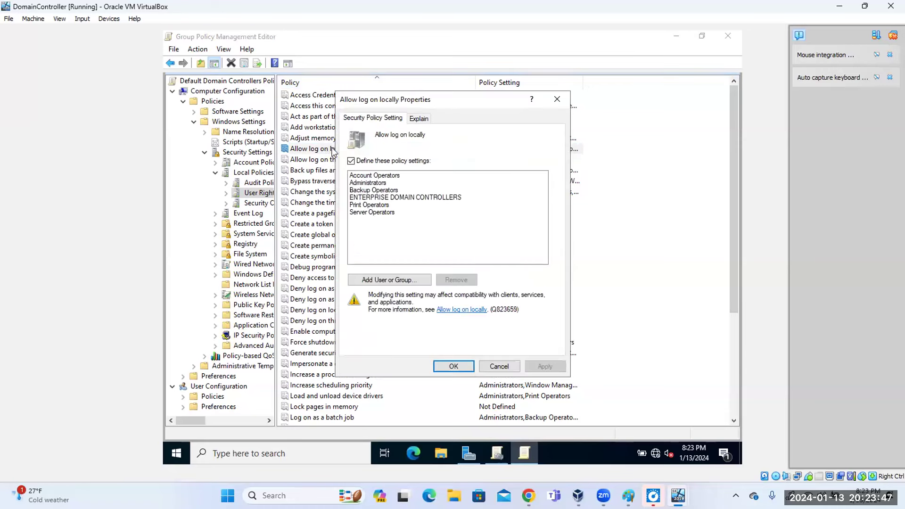
pyautogui.click(403, 281)
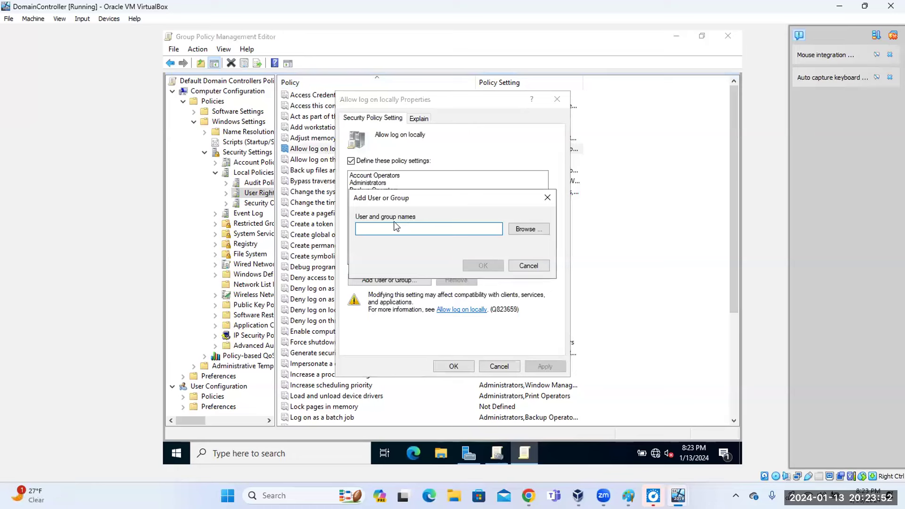
pyautogui.write('ayo')
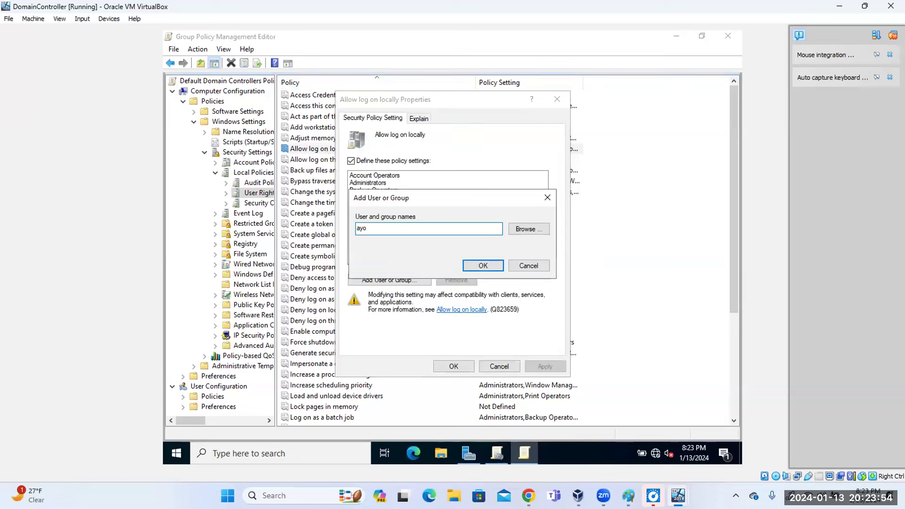
pyautogui.click(525, 230)
pyautogui.write('ayo')
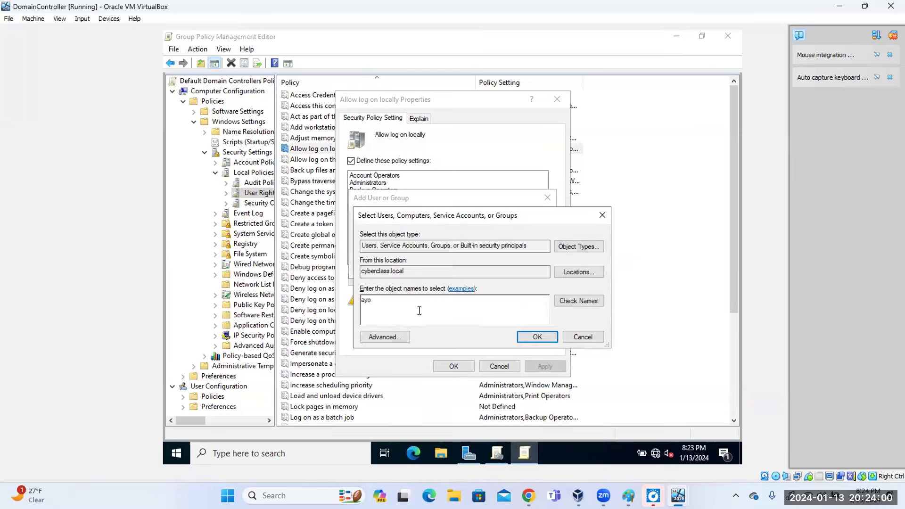
pyautogui.click(573, 302)
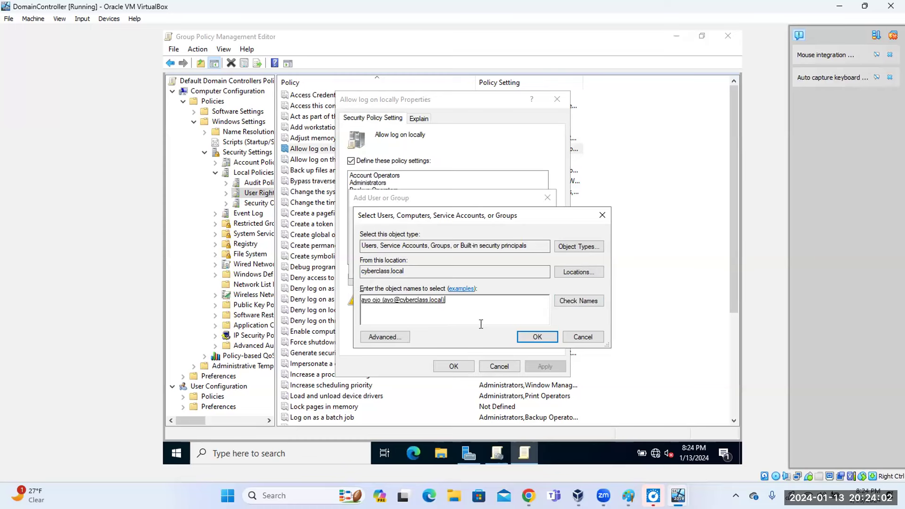
pyautogui.click(533, 339)
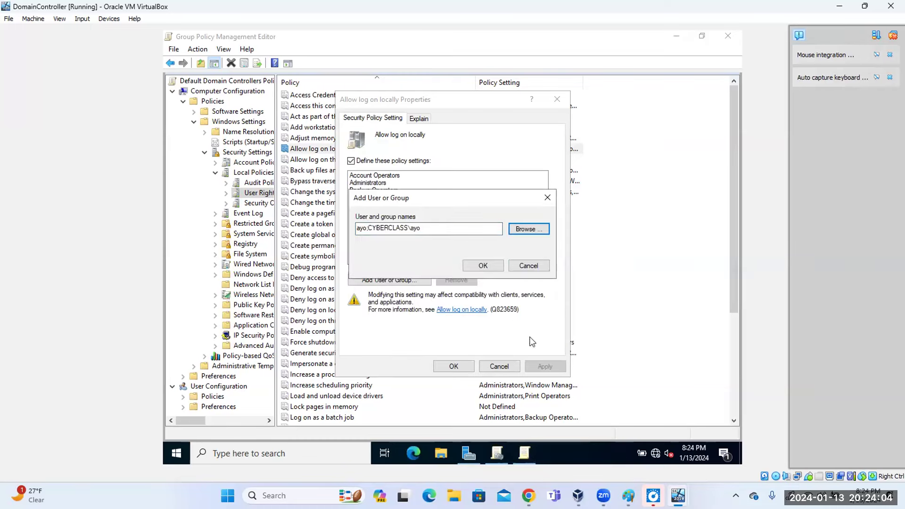
pyautogui.click(485, 267)
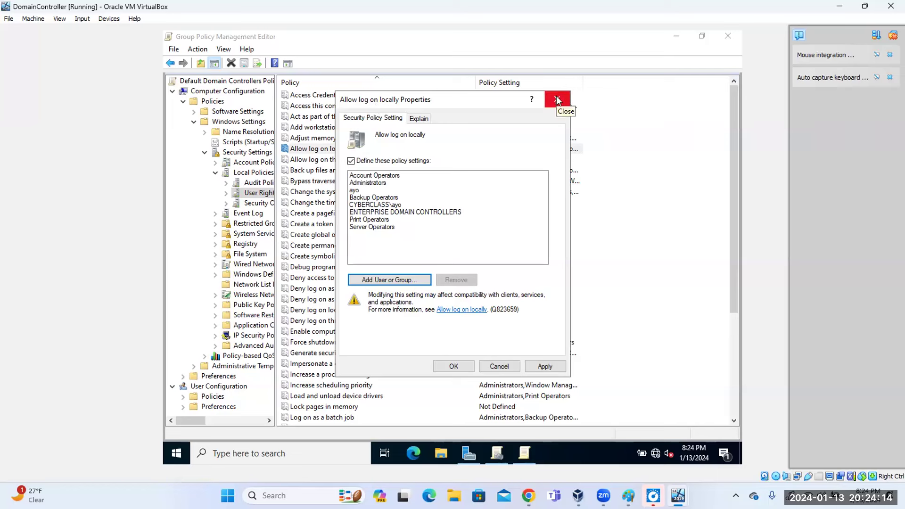
pyautogui.click(558, 100)
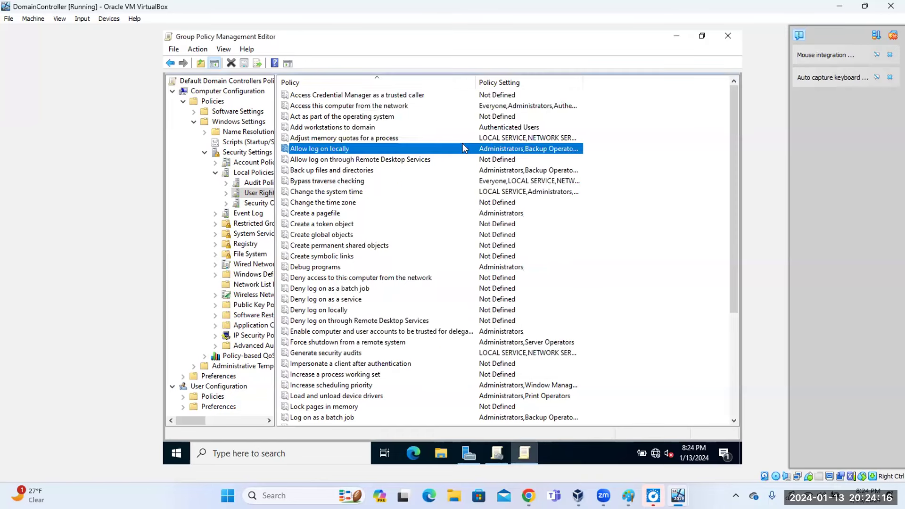
pyautogui.click(322, 163)
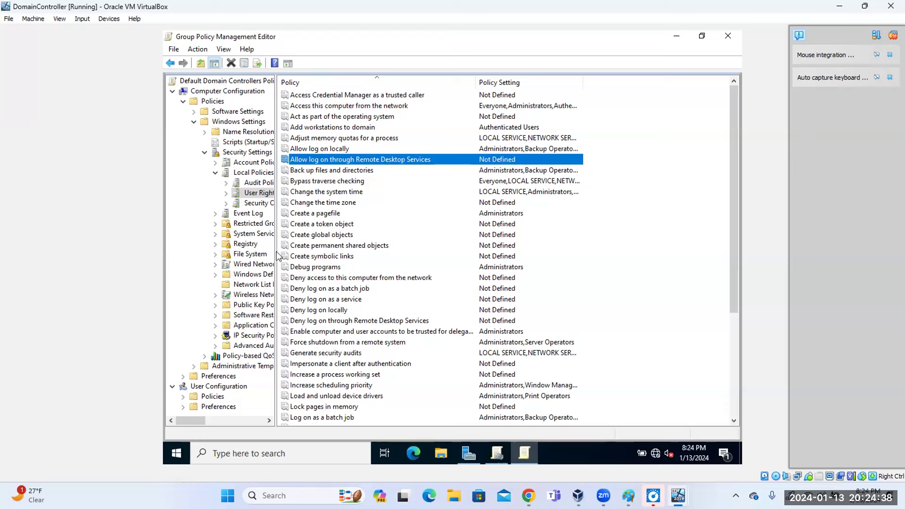
pyautogui.doubleClick(374, 159)
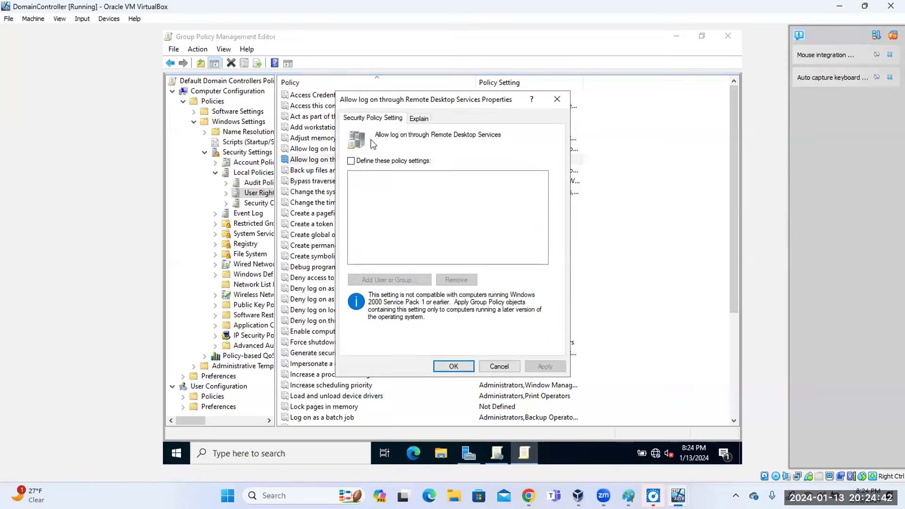
pyautogui.click(351, 161)
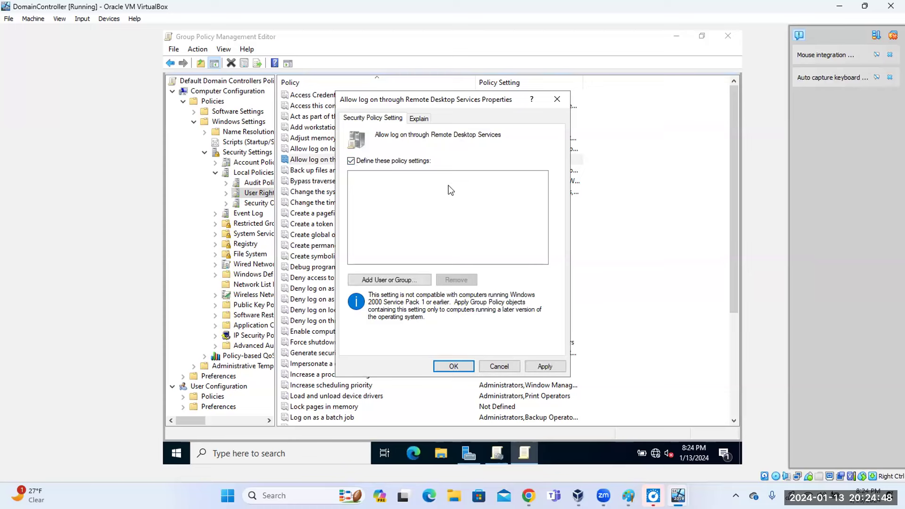
pyautogui.click(387, 280)
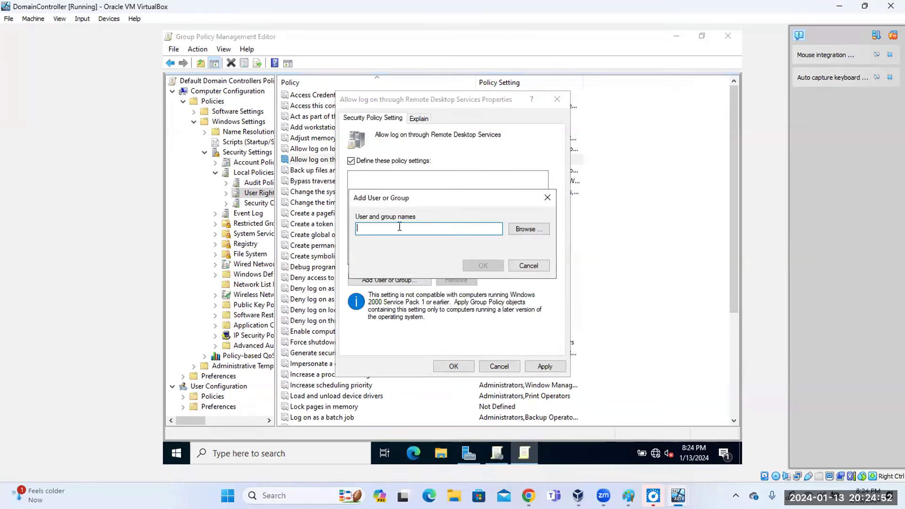
pyautogui.write('ayo')
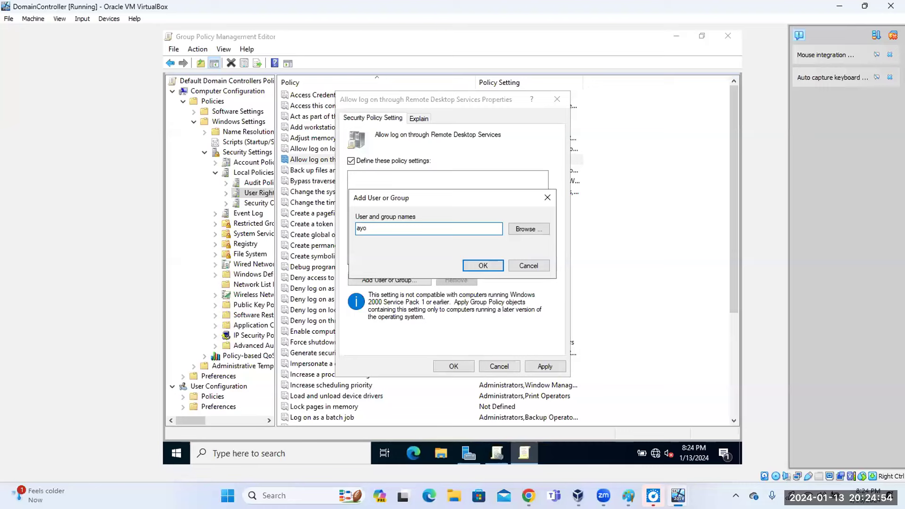
pyautogui.click(535, 230)
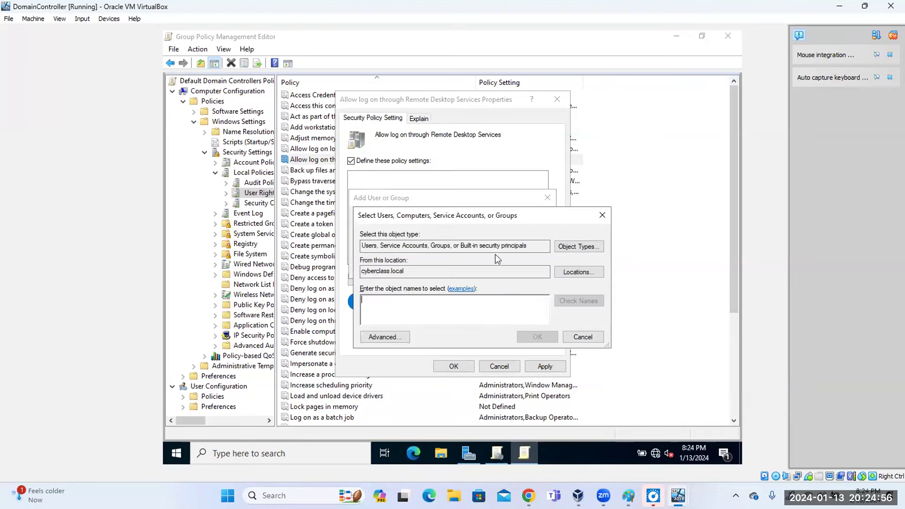
pyautogui.write('ayo')
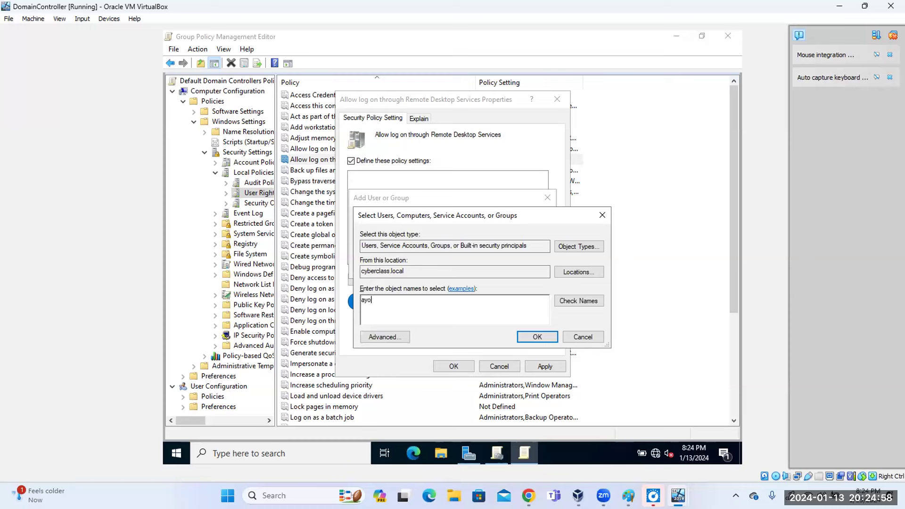
pyautogui.click(568, 299)
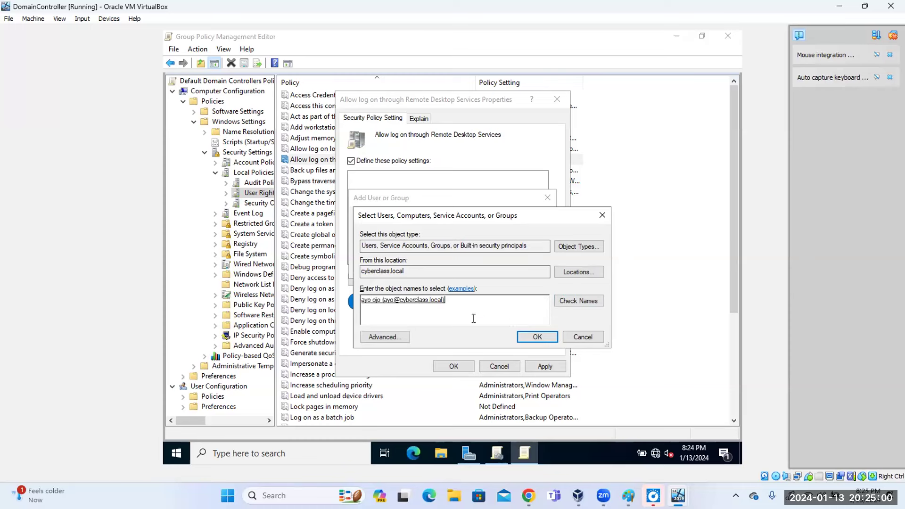
pyautogui.click(538, 336)
pyautogui.click(490, 267)
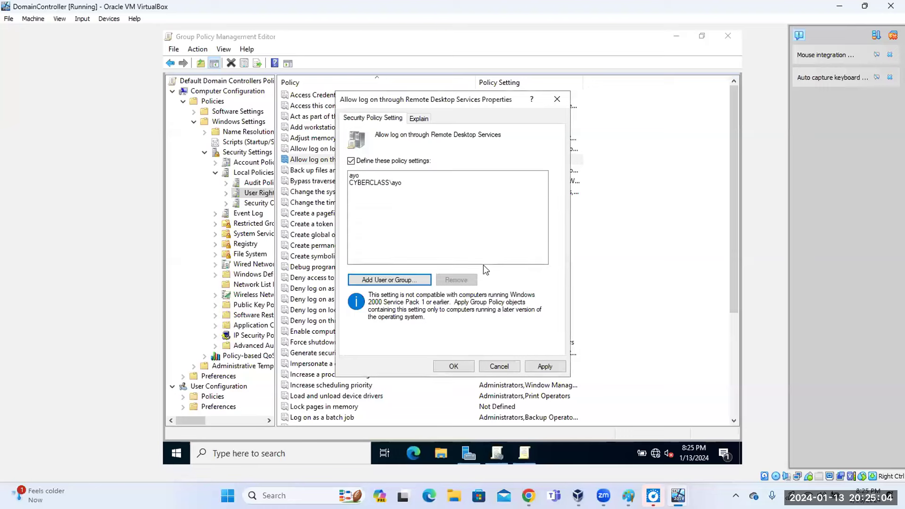
pyautogui.click(453, 366)
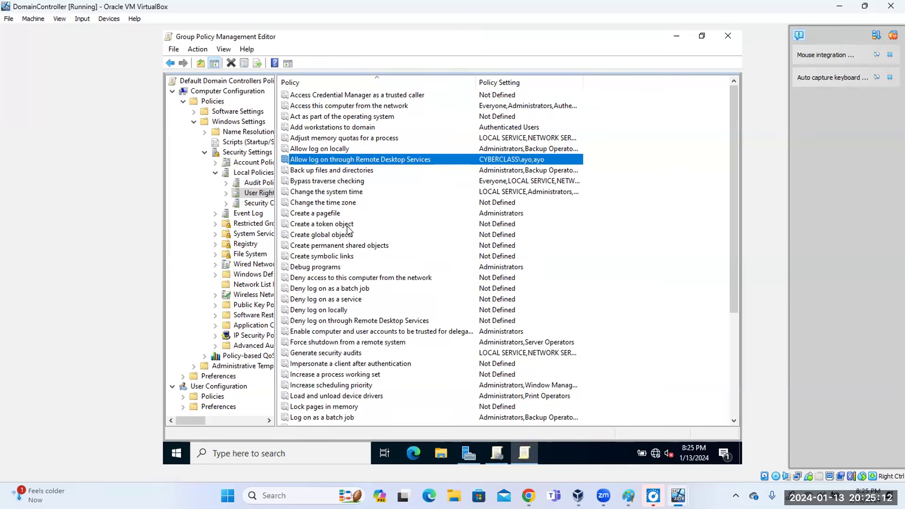
pyautogui.click(342, 170)
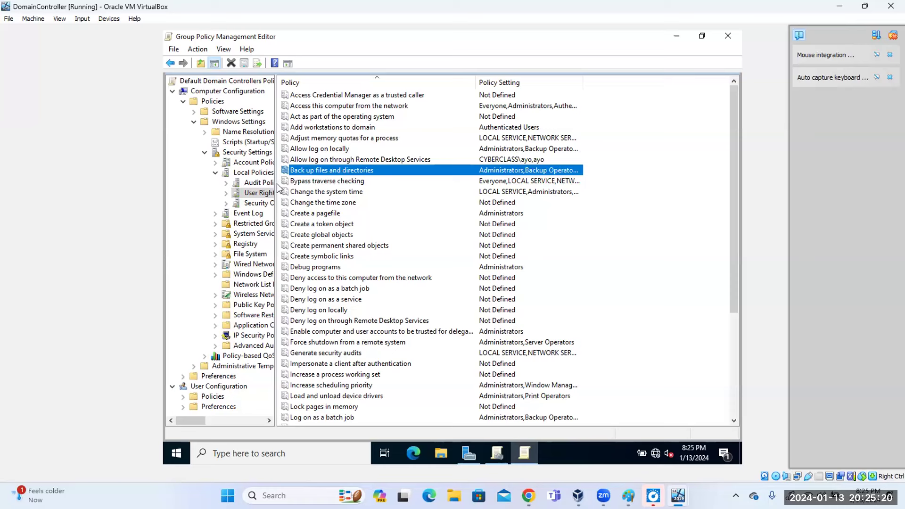
# Widen the policy tree and define the 'Deny access to this computer from the network' policy.
pyautogui.moveTo(276, 186); pyautogui.dragTo(357, 193)
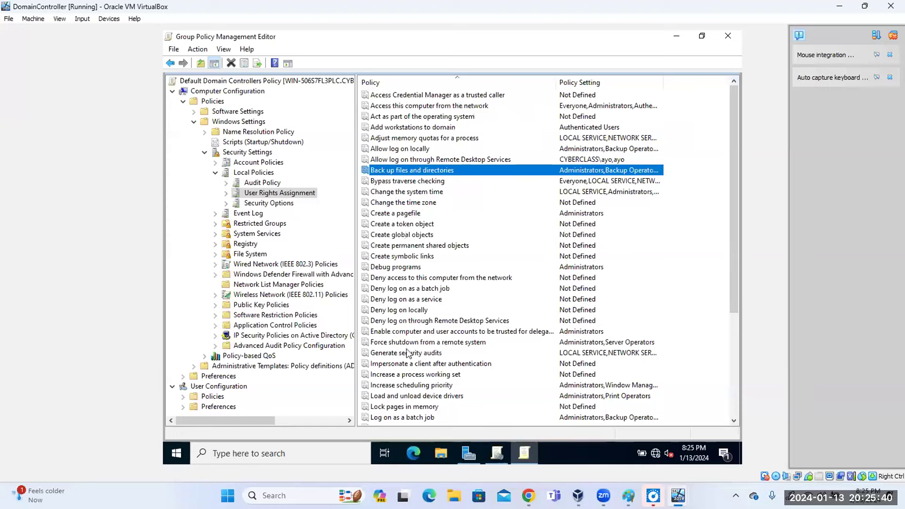
pyautogui.click(387, 269)
pyautogui.click(389, 280)
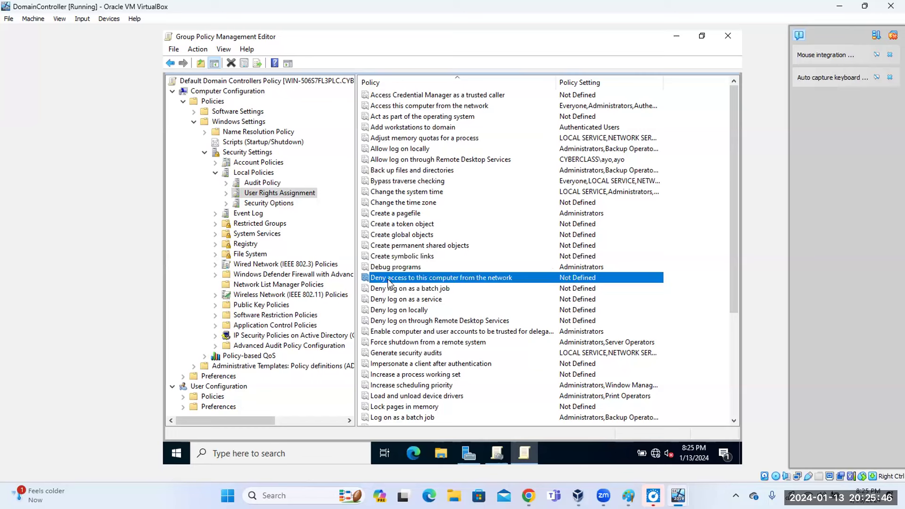
pyautogui.doubleClick(387, 280)
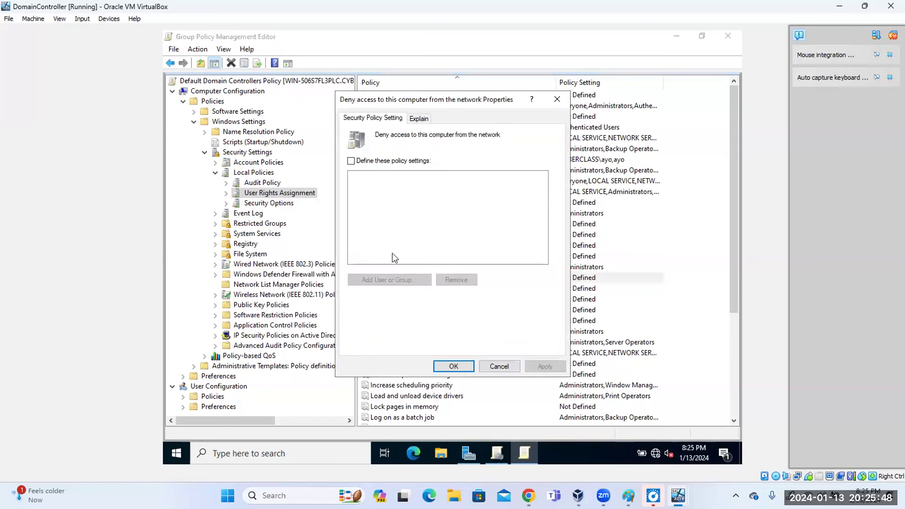
pyautogui.click(351, 161)
# Add the resolved domain user account to the deny network access policy and apply it.
pyautogui.click(384, 280)
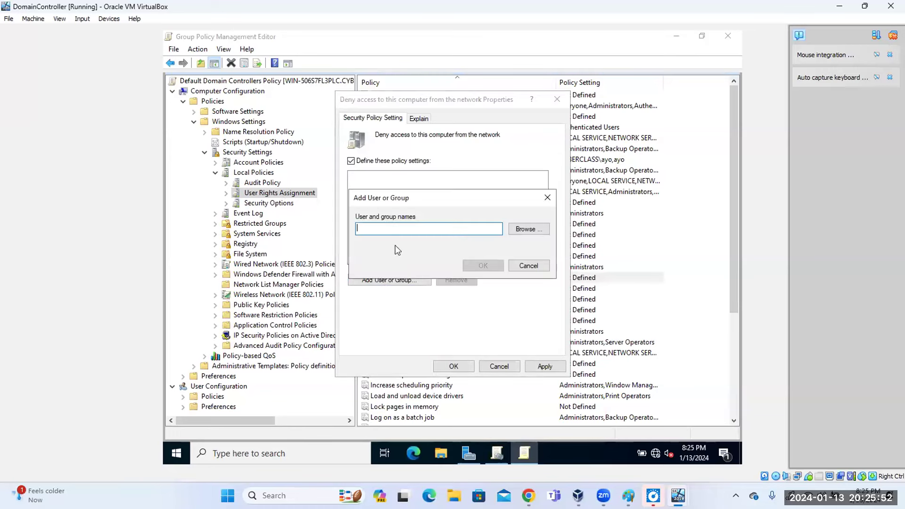
pyautogui.write('ayo')
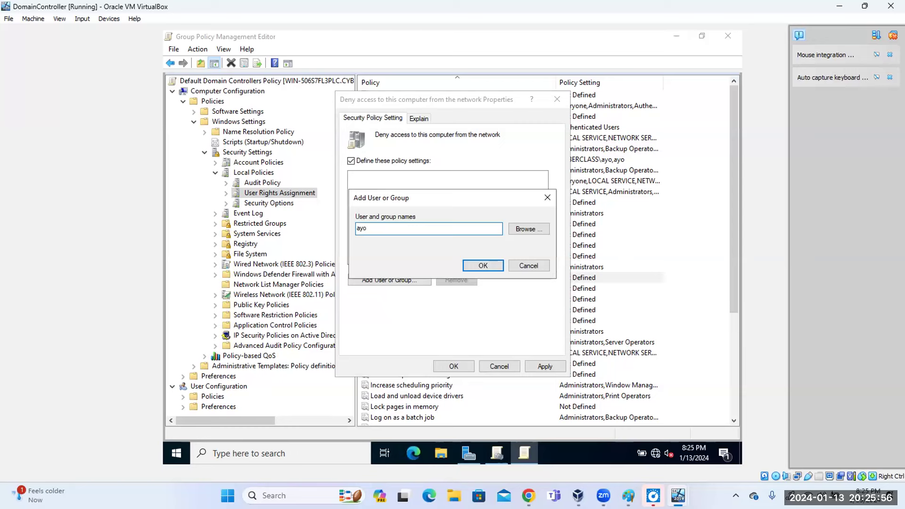
pyautogui.press('BackSpace')
pyautogui.press('BackSpace')
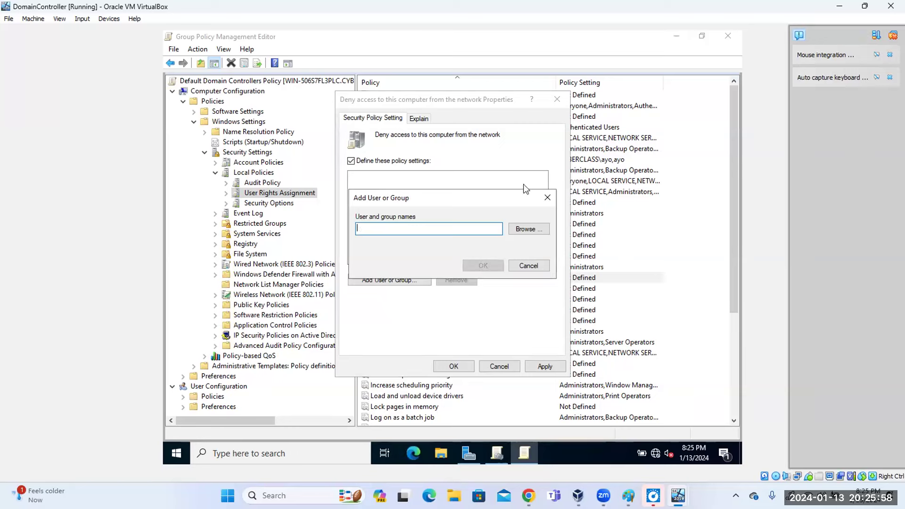
pyautogui.click(529, 224)
pyautogui.write('ayo')
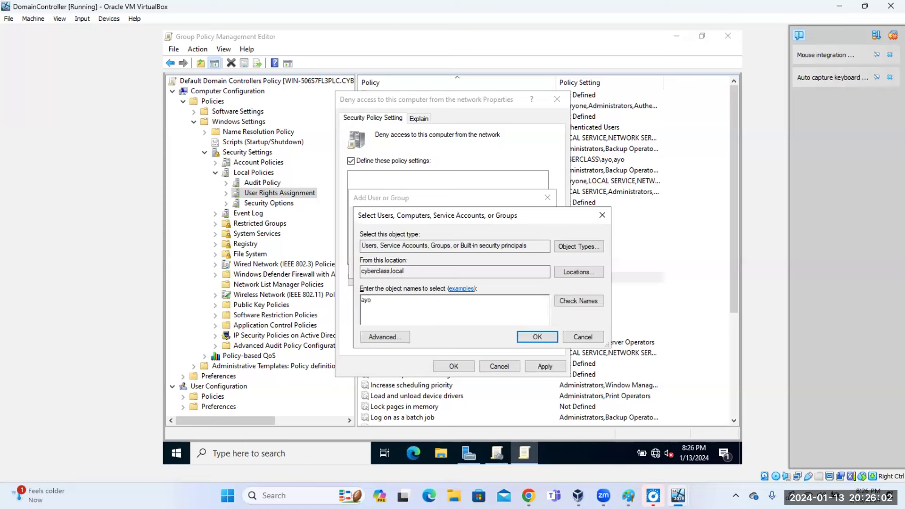
pyautogui.click(560, 304)
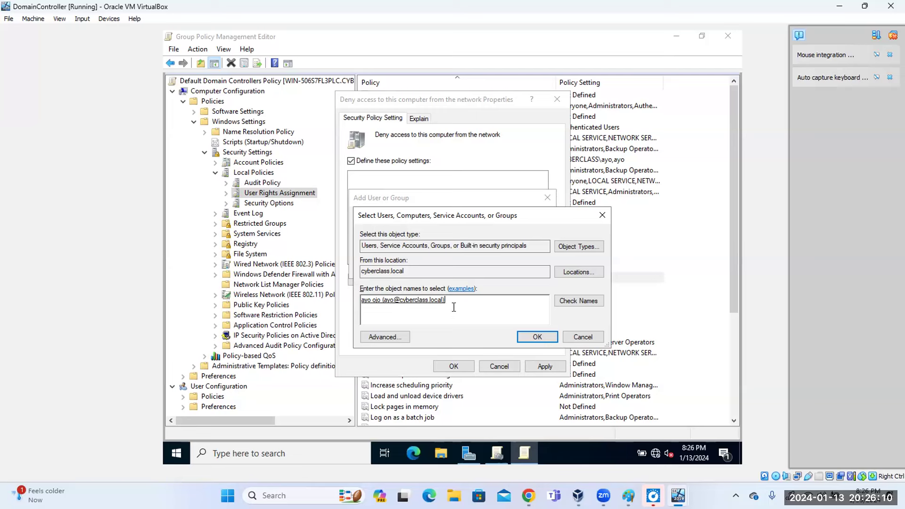
pyautogui.moveTo(462, 307); pyautogui.dragTo(400, 304)
pyautogui.click(472, 310)
pyautogui.click(526, 339)
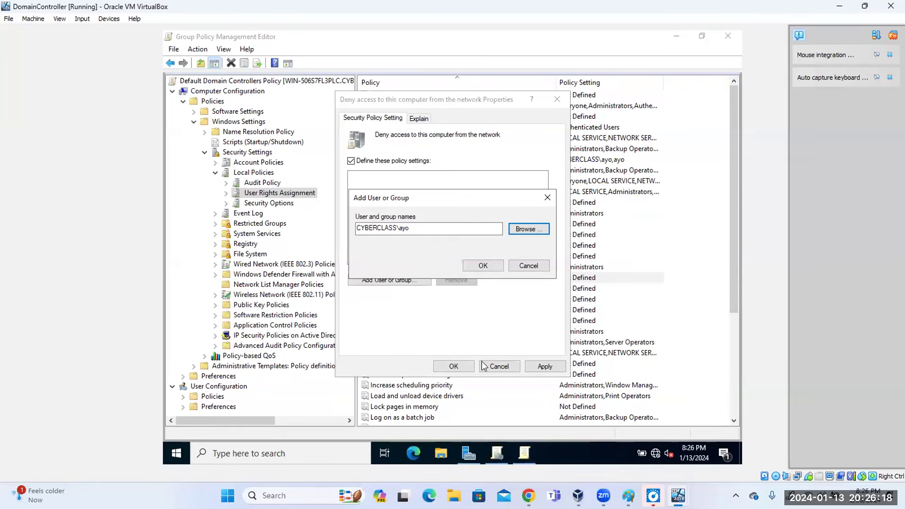
pyautogui.click(462, 371)
pyautogui.click(487, 266)
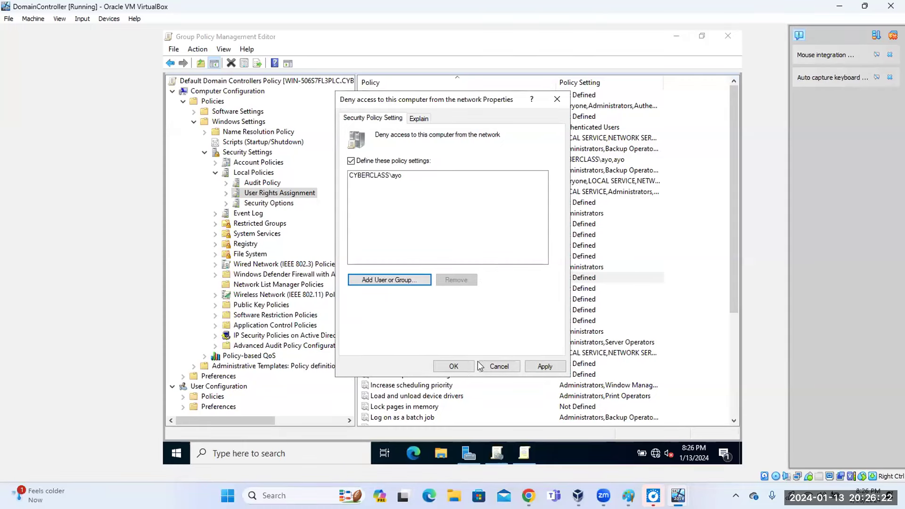
pyautogui.click(543, 369)
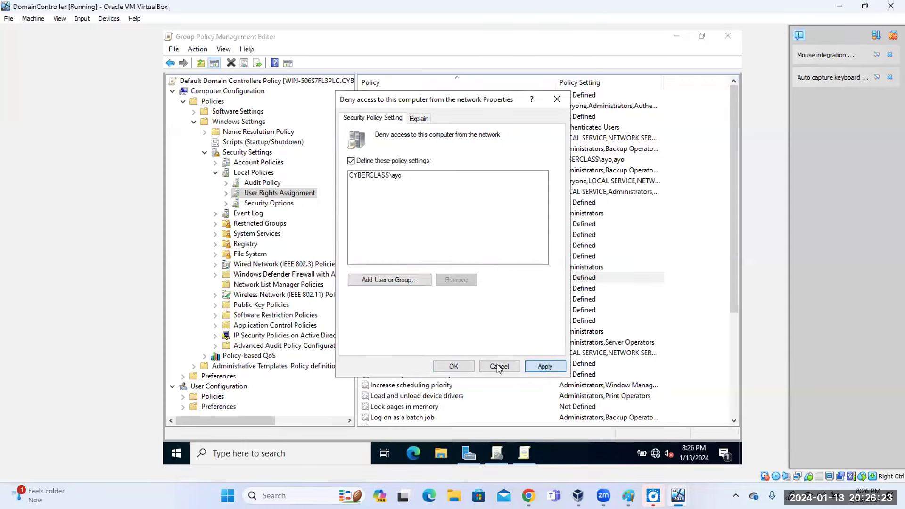
pyautogui.click(453, 367)
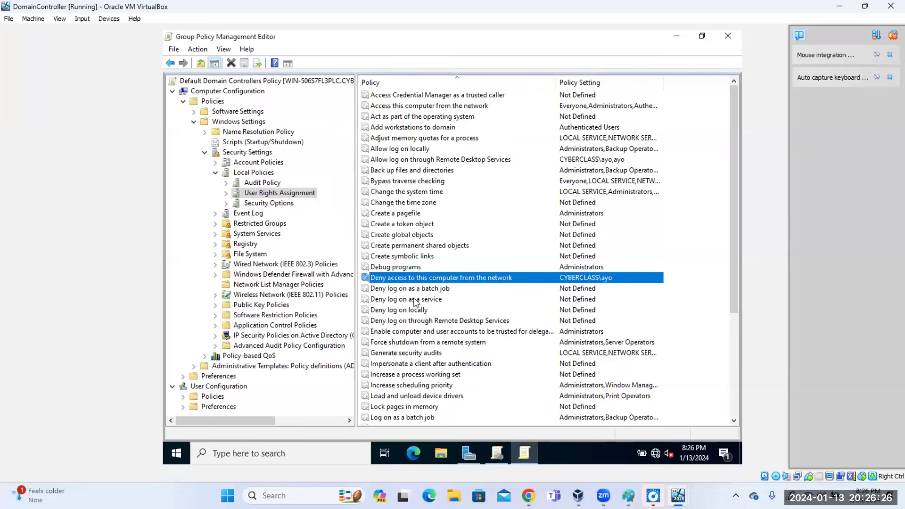
# Remove the domain account and uncheck 'Define these policy settings' for the deny network access policy.
pyautogui.doubleClick(481, 282)
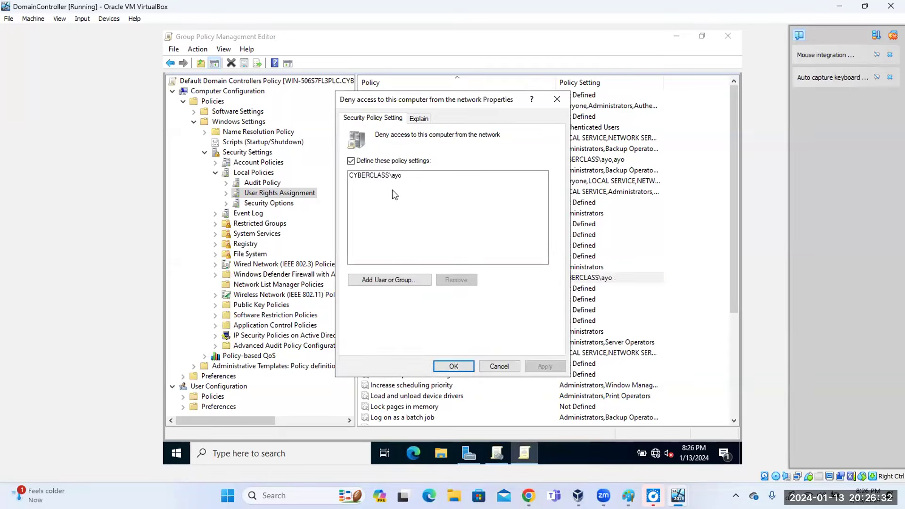
pyautogui.click(391, 178)
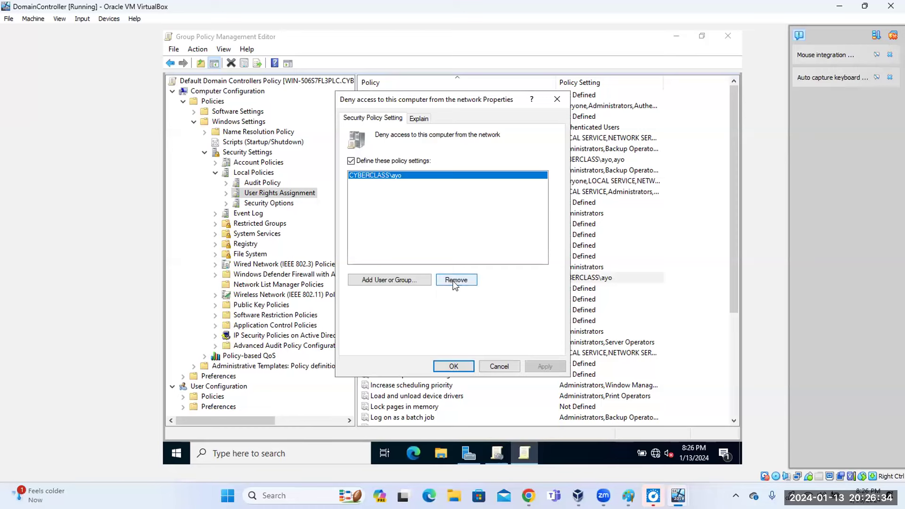
pyautogui.click(455, 281)
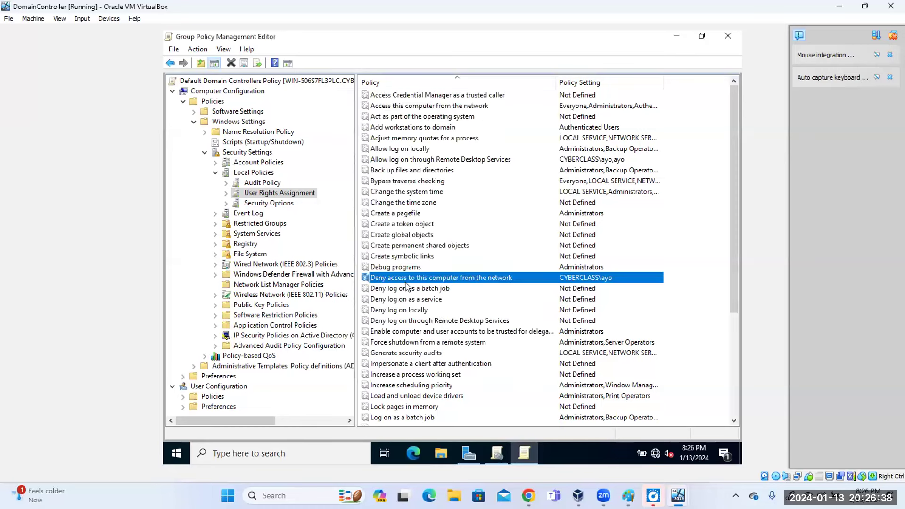
pyautogui.doubleClick(412, 279)
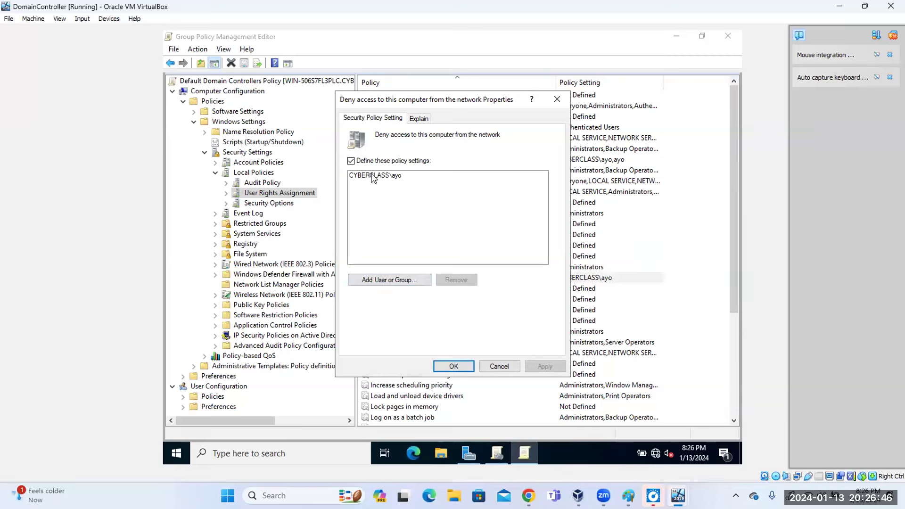
pyautogui.click(351, 161)
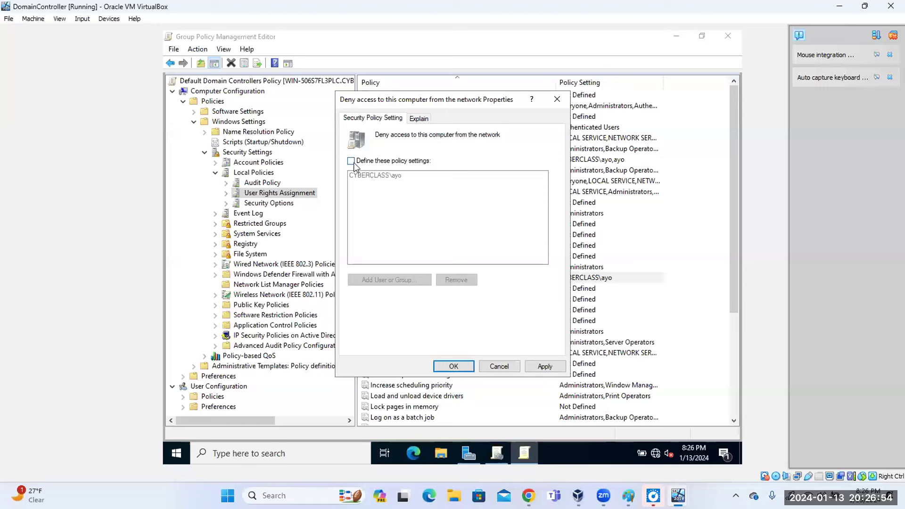
pyautogui.click(454, 368)
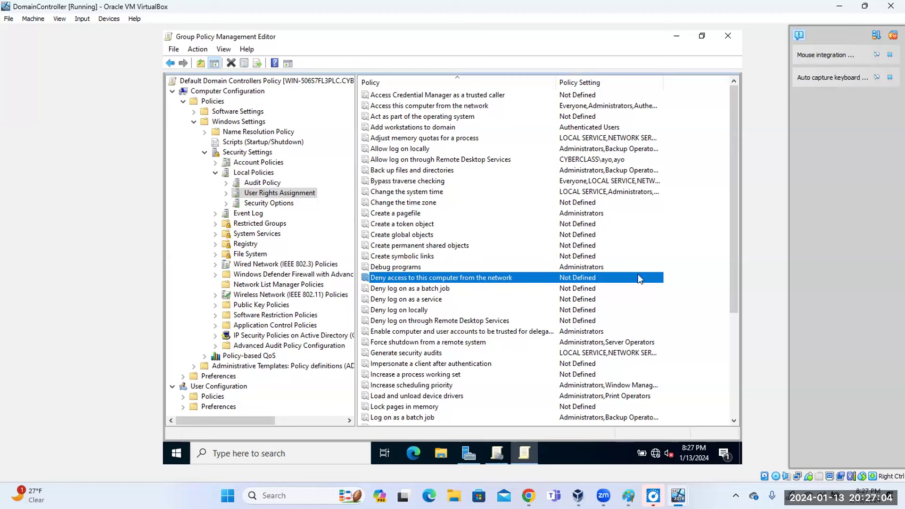
pyautogui.moveTo(732, 236); pyautogui.dragTo(732, 339)
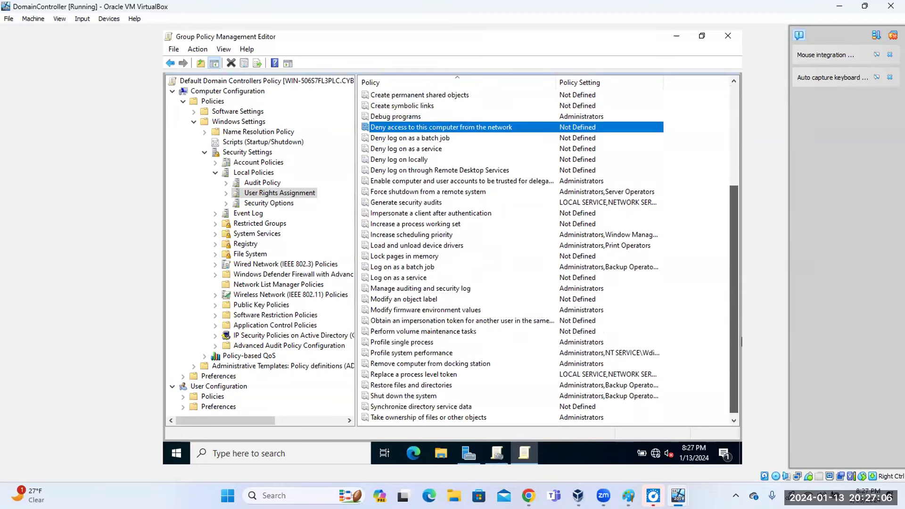
pyautogui.moveTo(742, 375); pyautogui.dragTo(736, 375)
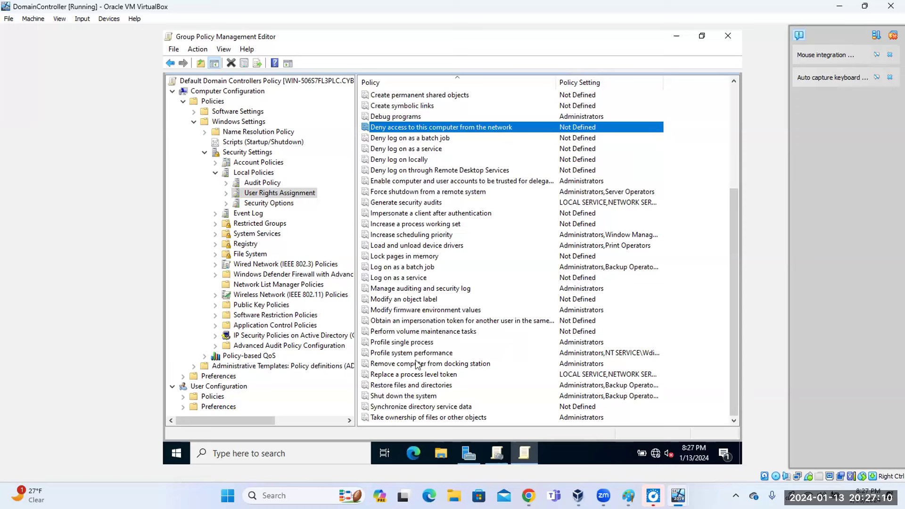
pyautogui.doubleClick(414, 396)
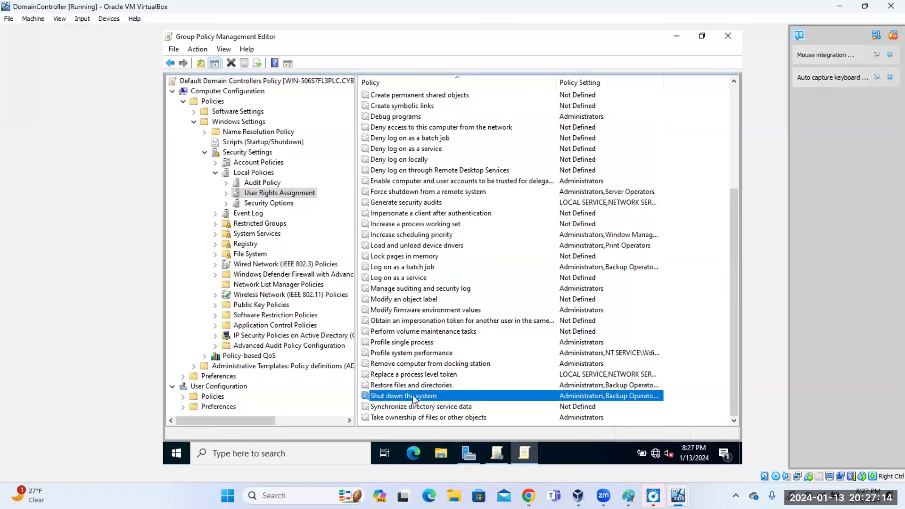
pyautogui.press('Escape')
pyautogui.doubleClick(421, 396)
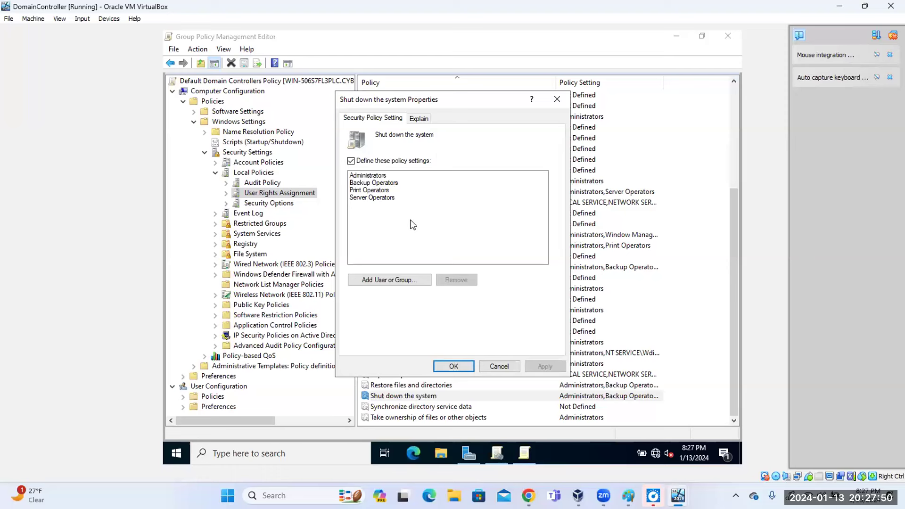
pyautogui.click(557, 99)
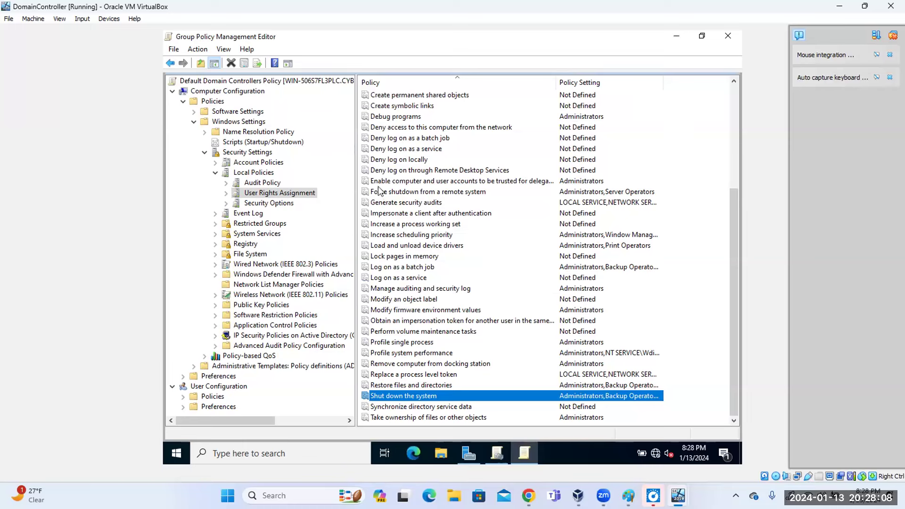
# Scroll through the Security Options policies, then display the twelve Not Defined Event Log policies.
pyautogui.click(285, 207)
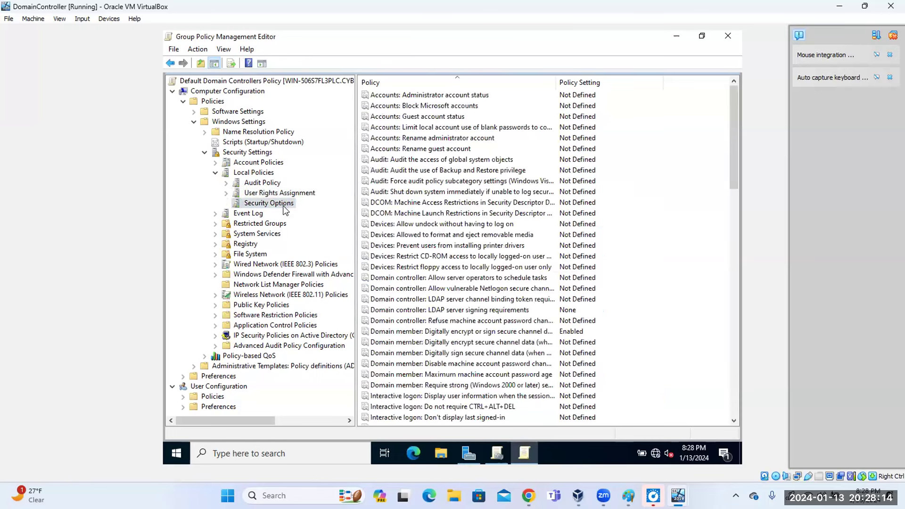
pyautogui.scroll(-9, 479, 222)
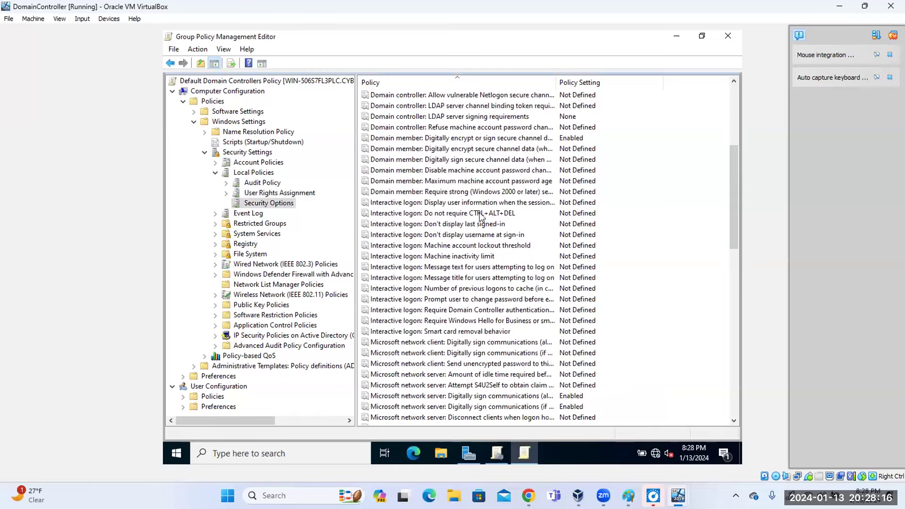
pyautogui.scroll(-6, 481, 218)
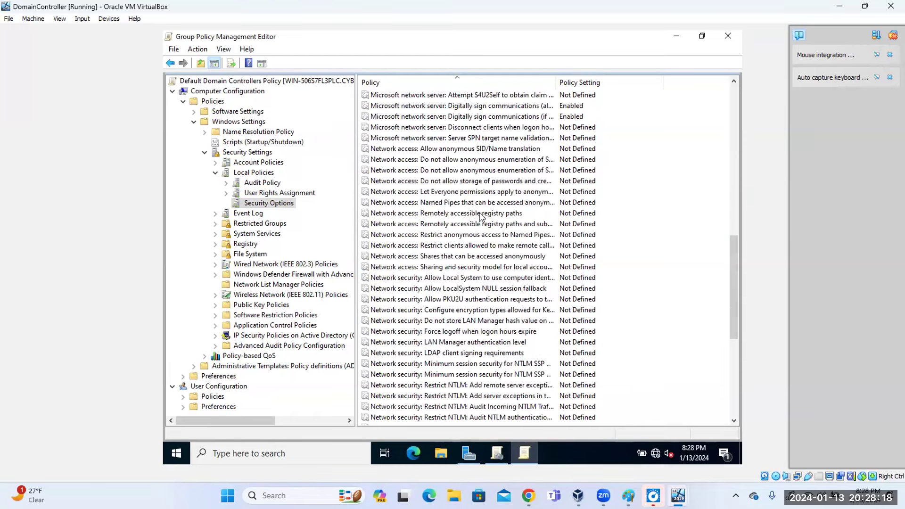
pyautogui.scroll(-6, 481, 218)
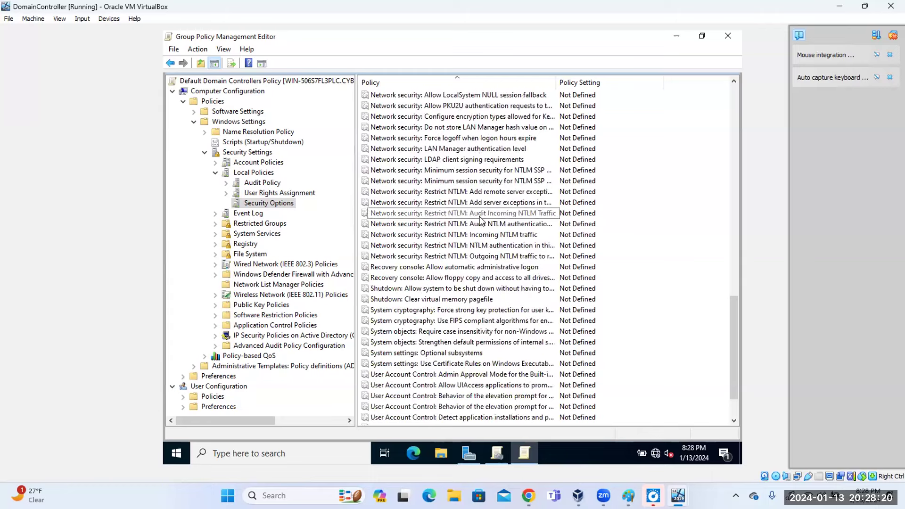
pyautogui.moveTo(735, 347); pyautogui.dragTo(741, 138)
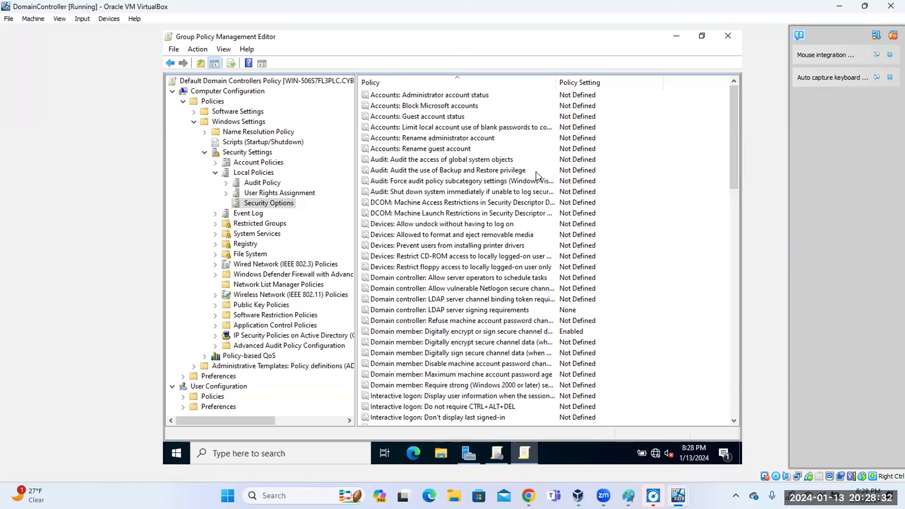
pyautogui.click(249, 215)
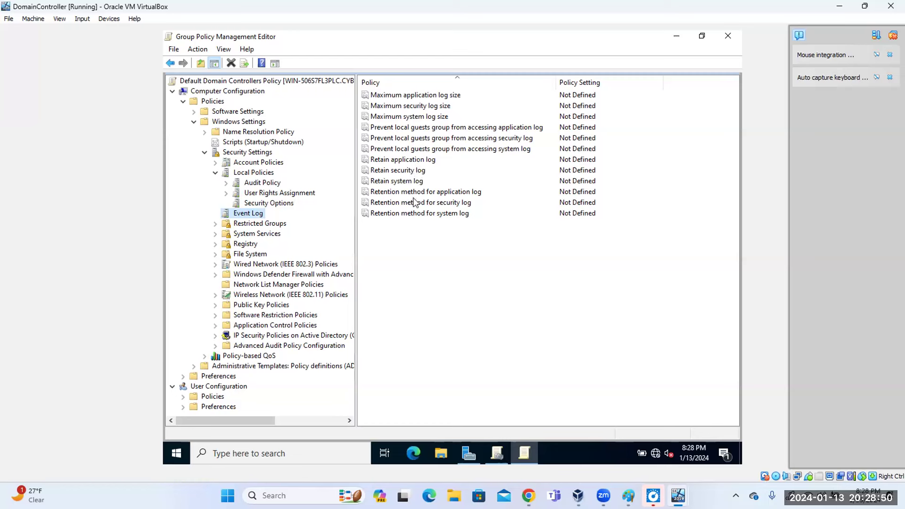
pyautogui.click(248, 225)
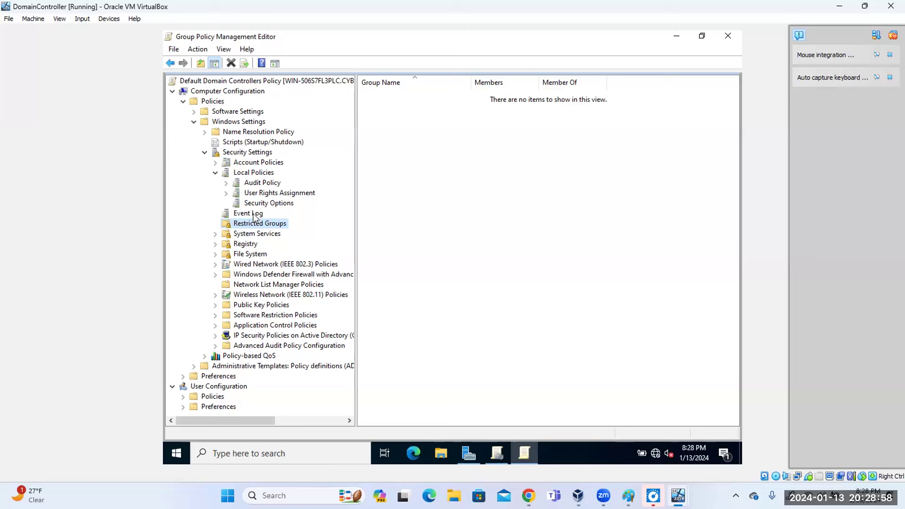
pyautogui.click(255, 215)
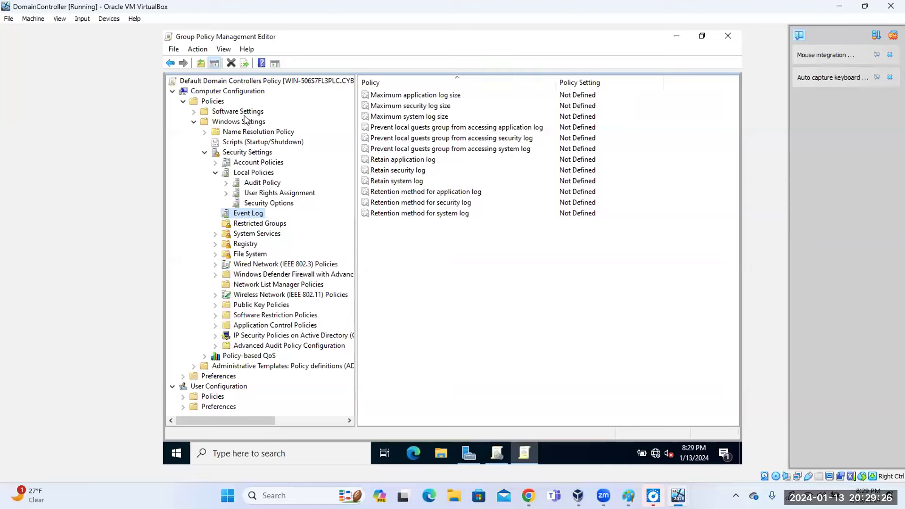
pyautogui.click(263, 453)
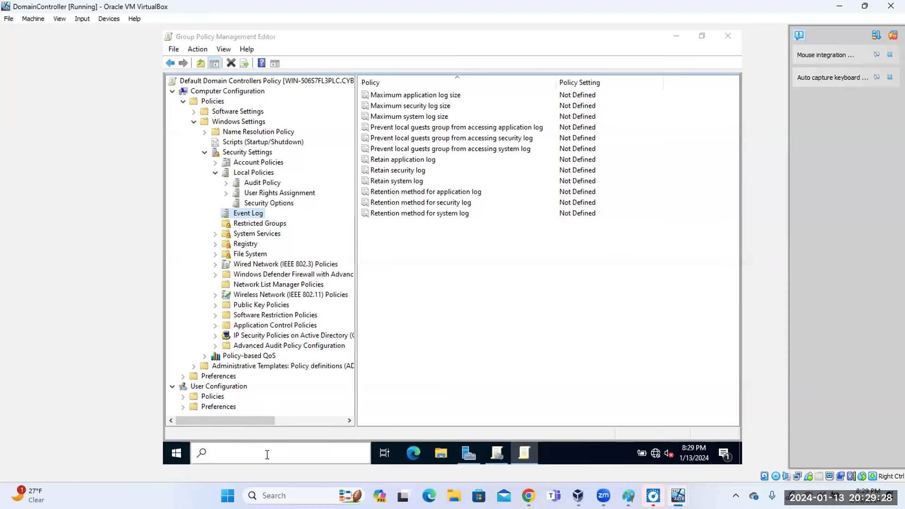
# Launch Event Viewer by searching 'event', move and enlarge its window, and list the Windows Logs.
pyautogui.write('event')
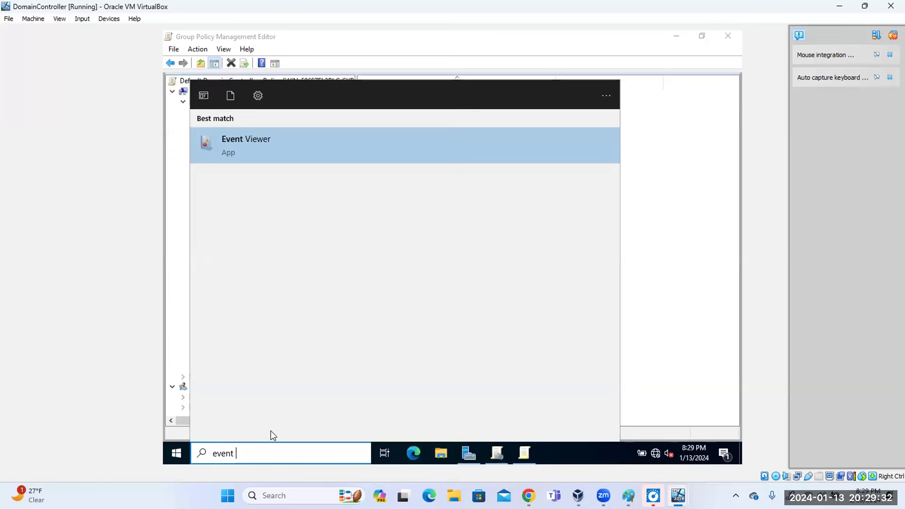
pyautogui.click(257, 144)
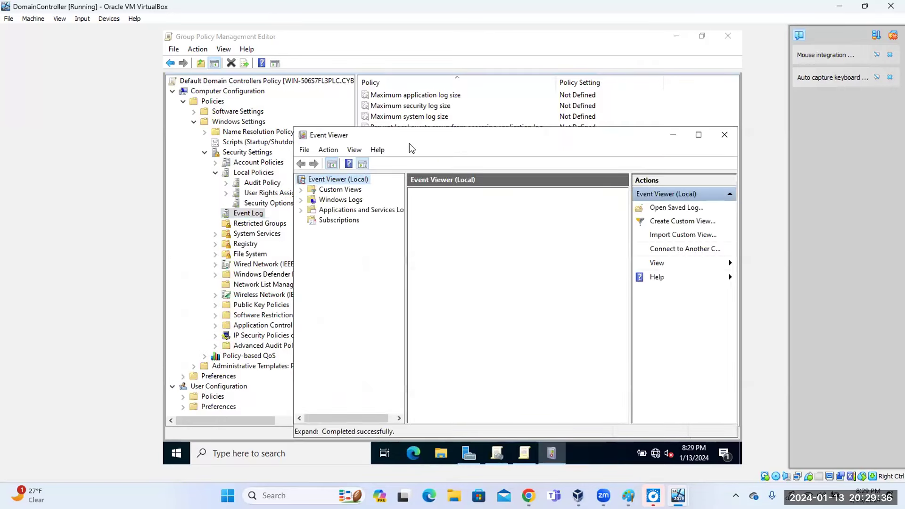
pyautogui.moveTo(546, 152); pyautogui.dragTo(462, 83)
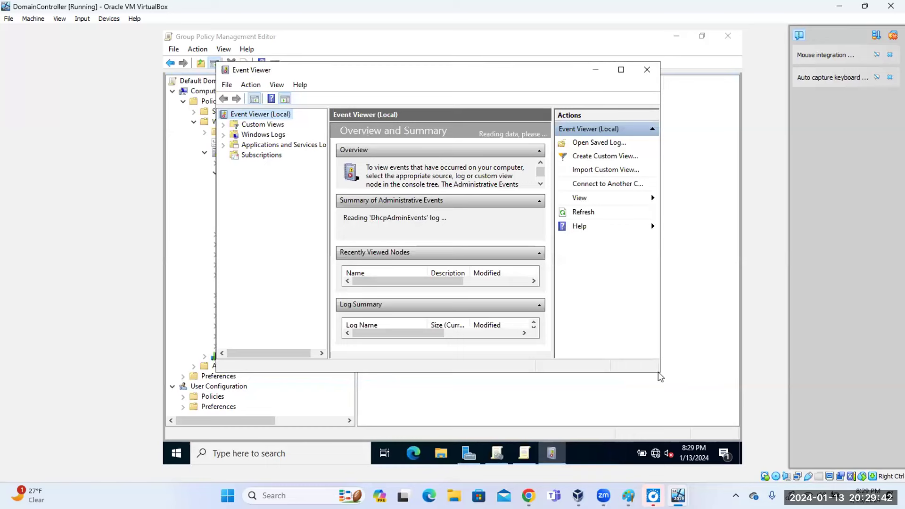
pyautogui.moveTo(659, 373); pyautogui.dragTo(737, 439)
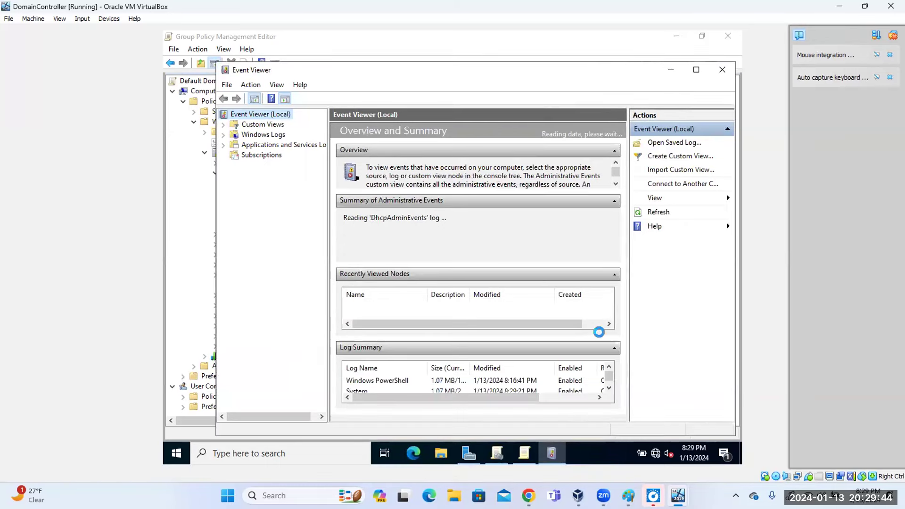
pyautogui.click(255, 136)
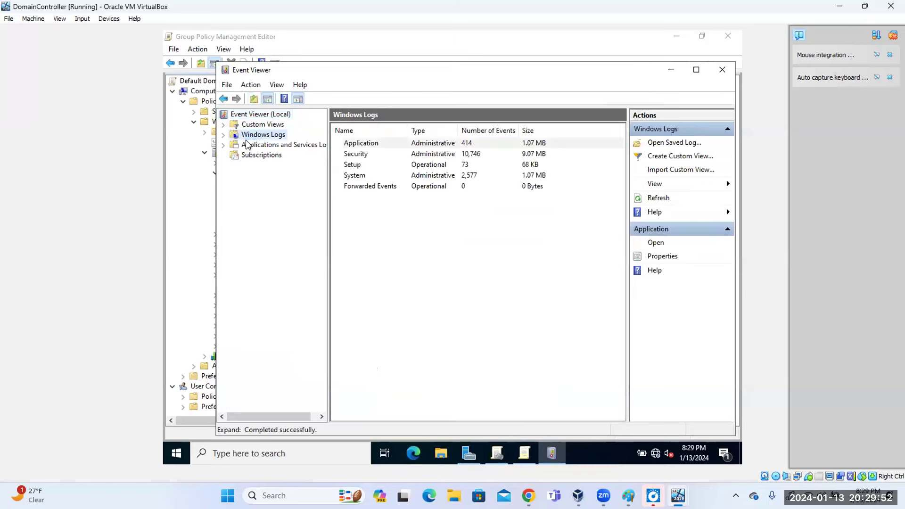
# Open the Security log and sort its events by Date and Time.
pyautogui.doubleClick(356, 157)
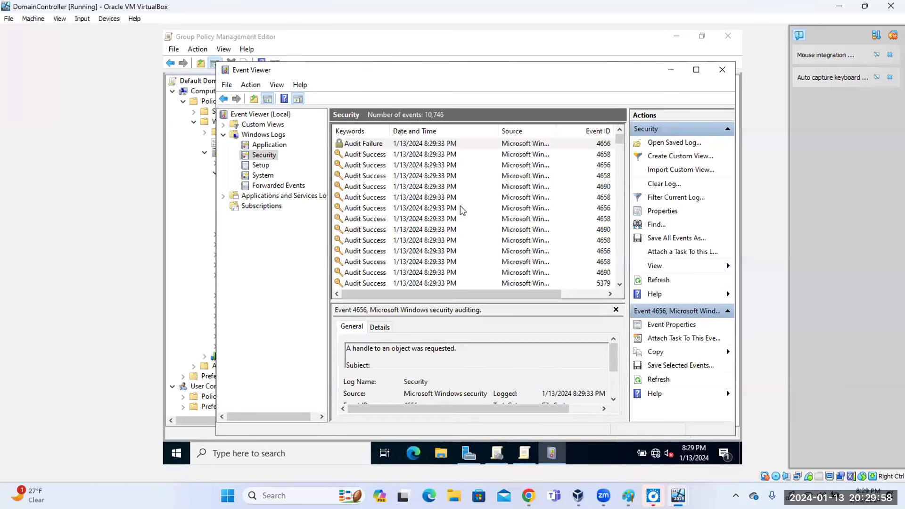
pyautogui.click(413, 130)
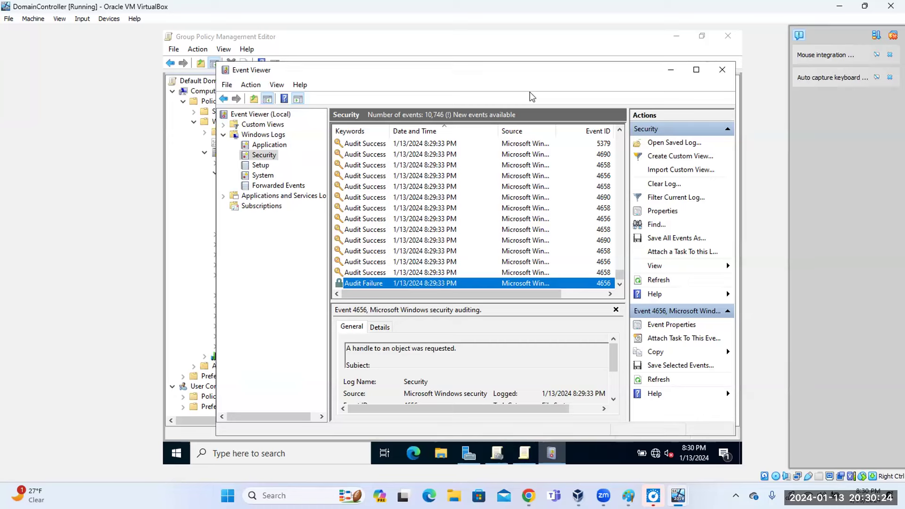
pyautogui.moveTo(539, 294); pyautogui.dragTo(584, 294)
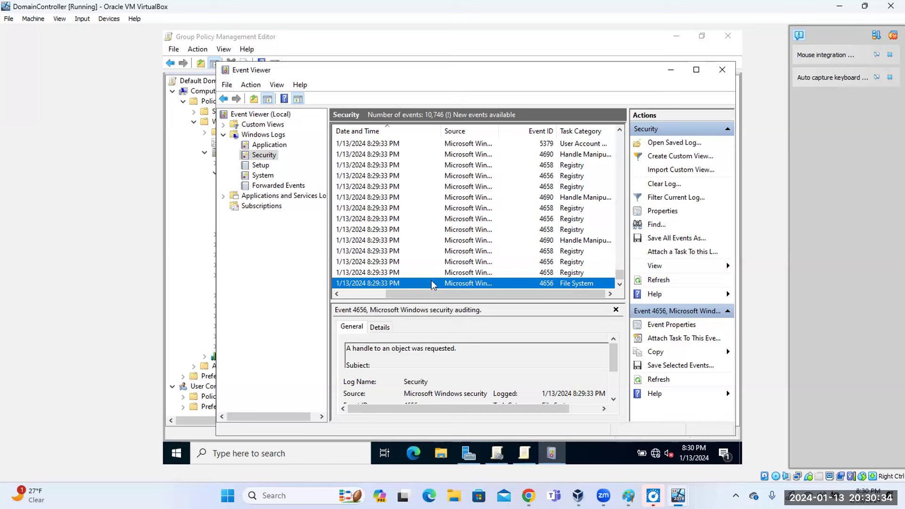
# Browse the Setup and System logs, then open System event 7036 from 8:29:28 PM.
pyautogui.click(261, 165)
pyautogui.click(264, 177)
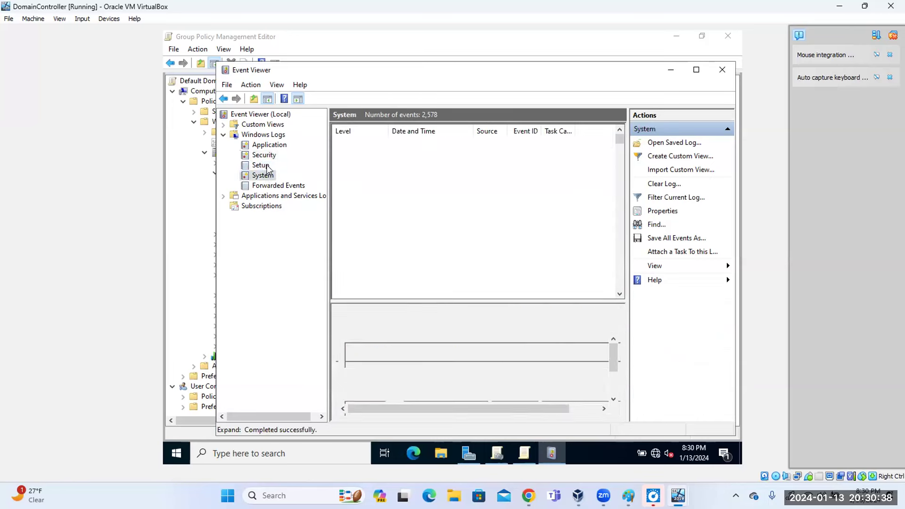
pyautogui.click(273, 156)
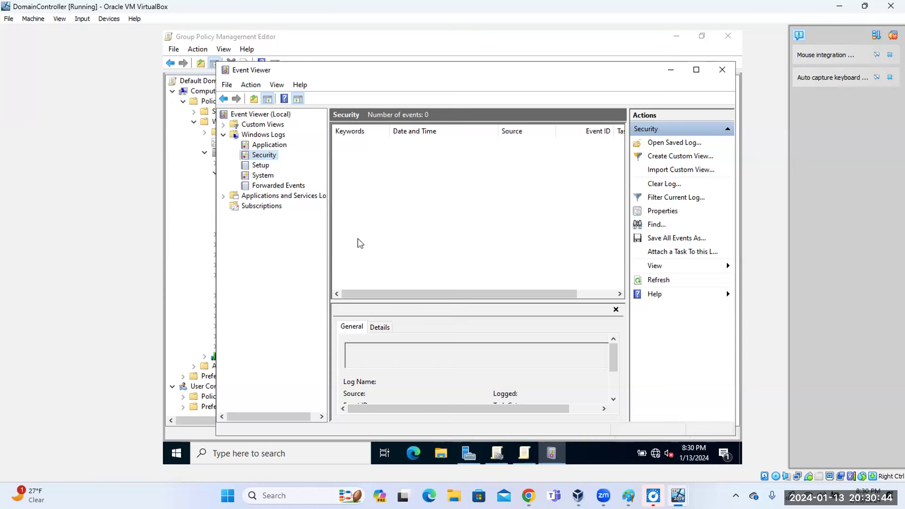
pyautogui.click(262, 135)
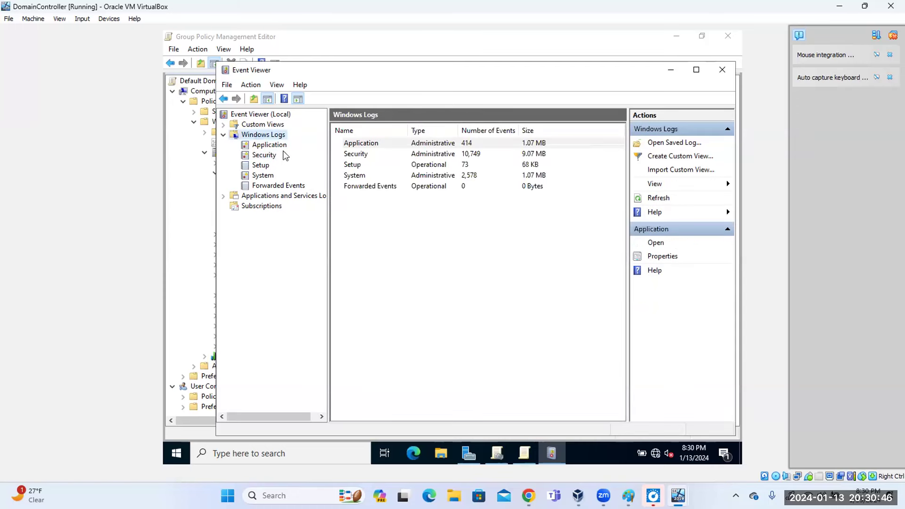
pyautogui.doubleClick(355, 176)
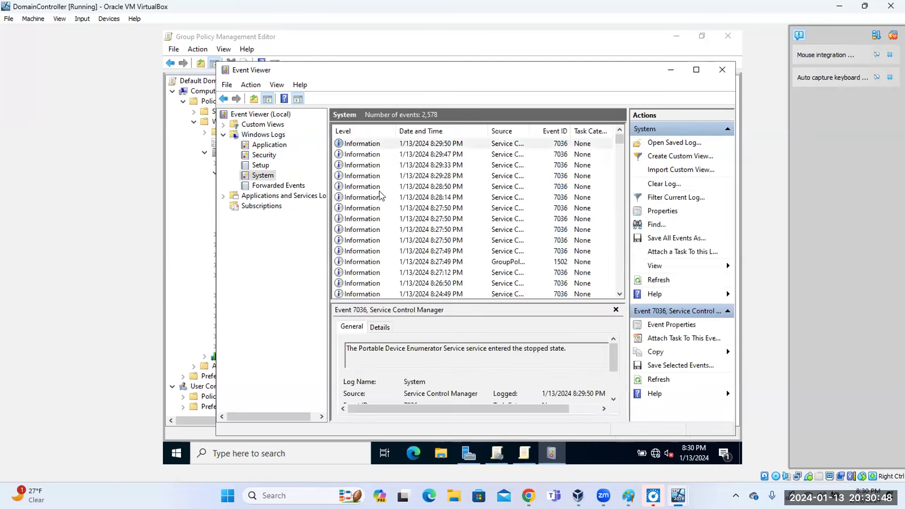
pyautogui.doubleClick(433, 176)
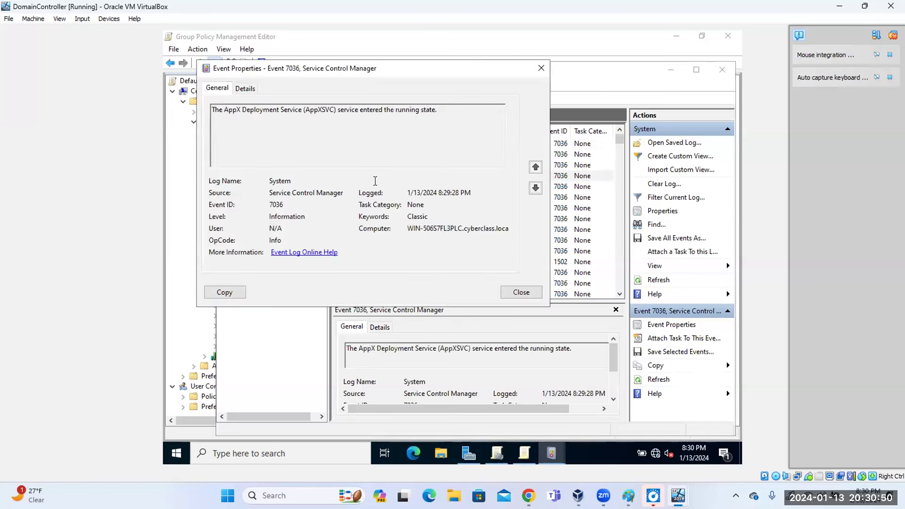
# Close the AppX event and read the Security log's 4624 successful-logon event, noting Logon Type 3.
pyautogui.moveTo(224, 111); pyautogui.dragTo(451, 126)
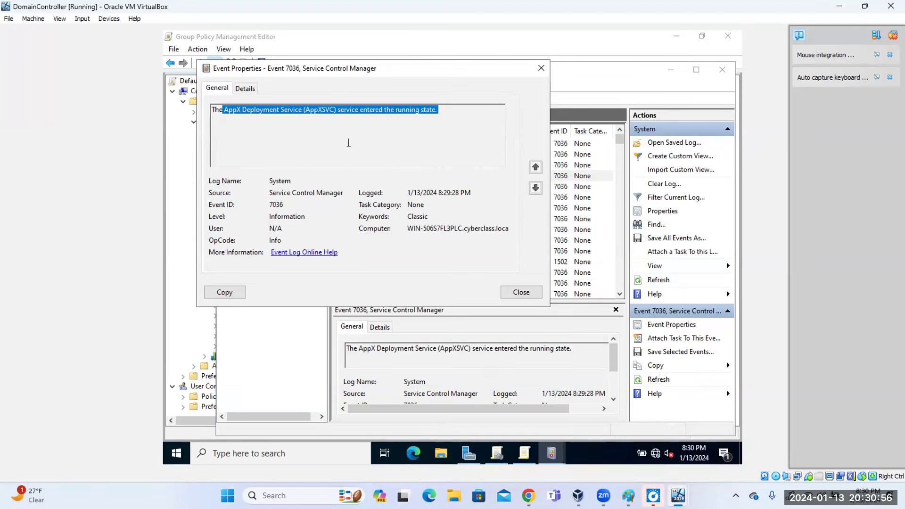
pyautogui.click(541, 67)
pyautogui.click(271, 157)
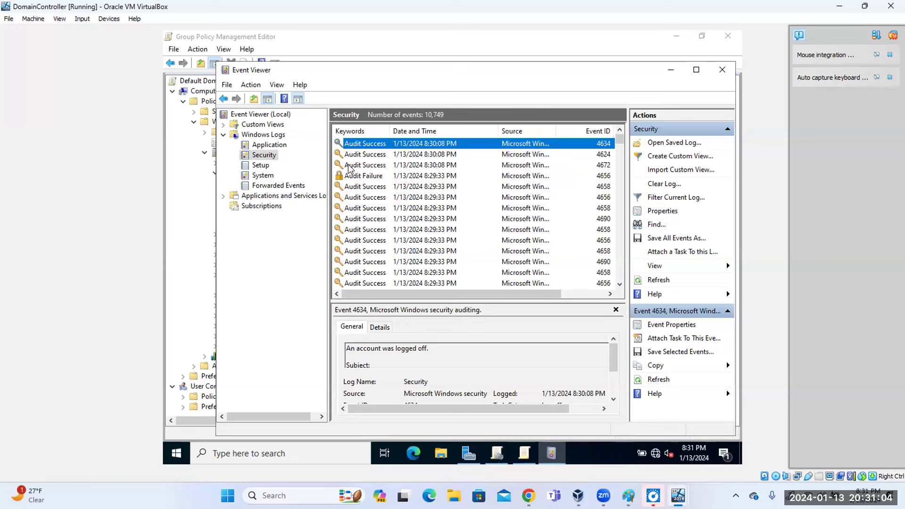
pyautogui.doubleClick(427, 155)
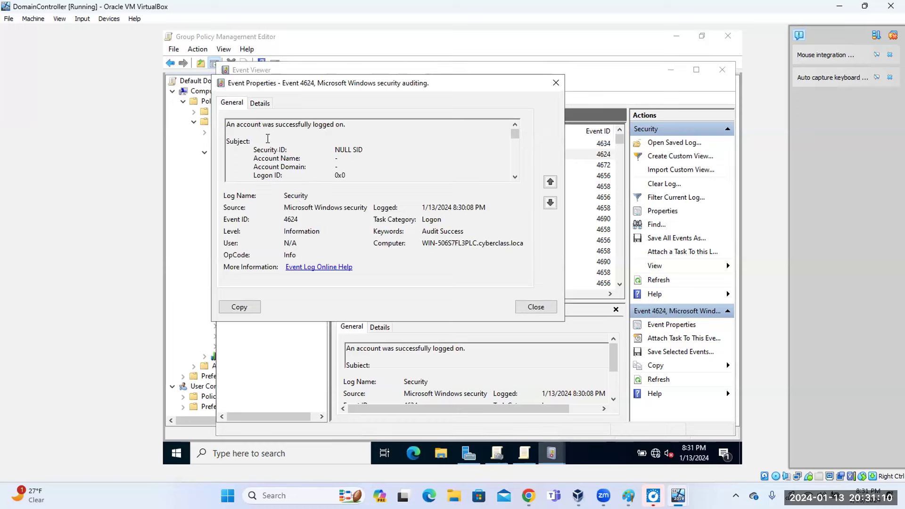
pyautogui.moveTo(341, 125); pyautogui.dragTo(223, 128)
pyautogui.scroll(-2, 336, 163)
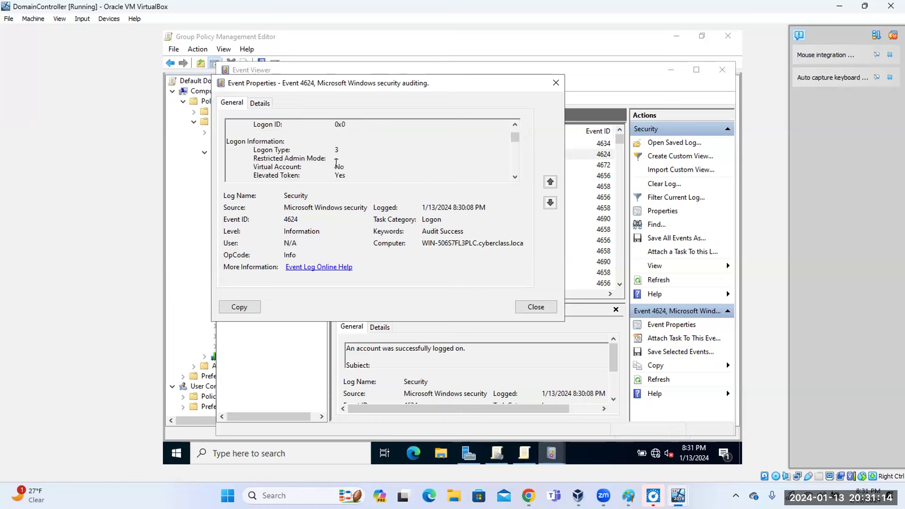
pyautogui.moveTo(254, 150); pyautogui.dragTo(345, 151)
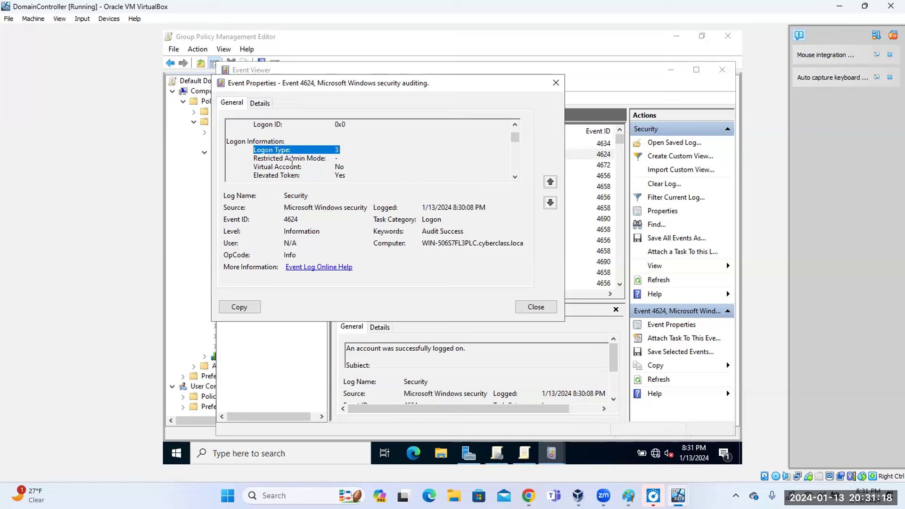
pyautogui.scroll(-4, 334, 164)
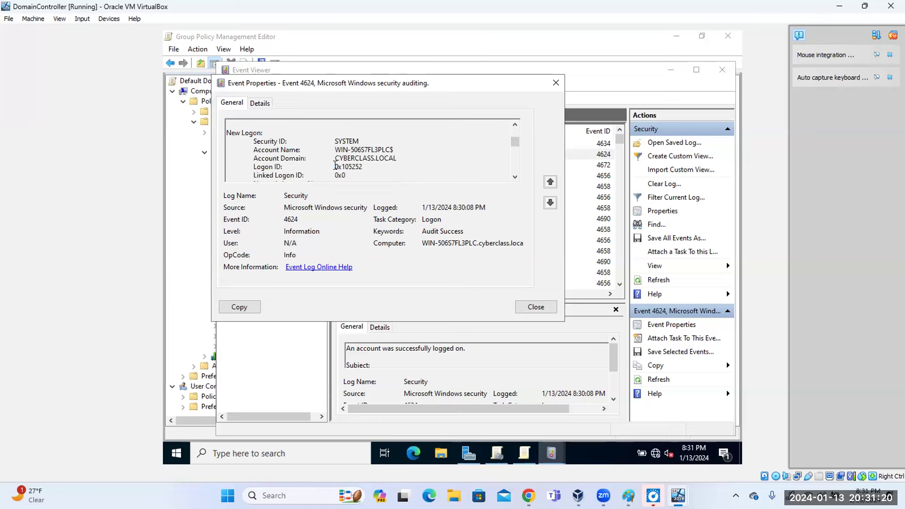
pyautogui.scroll(-8, 335, 165)
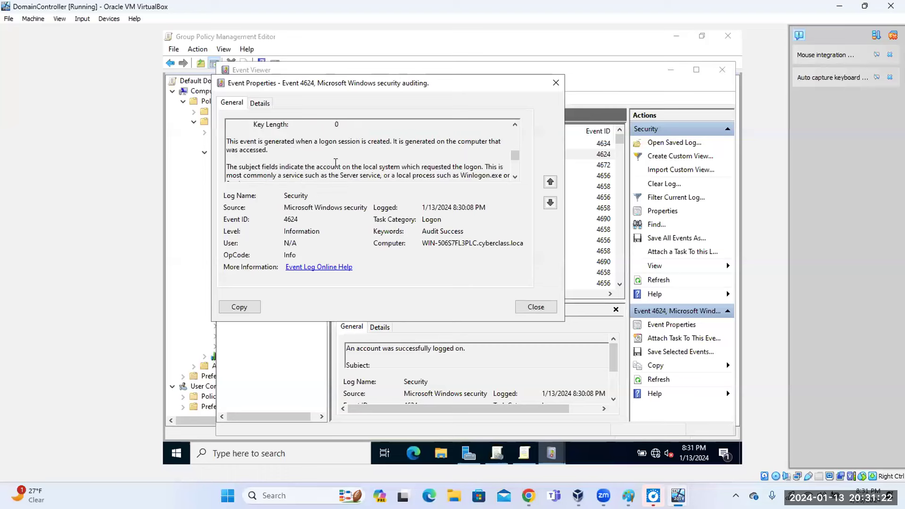
pyautogui.scroll(-5, 336, 162)
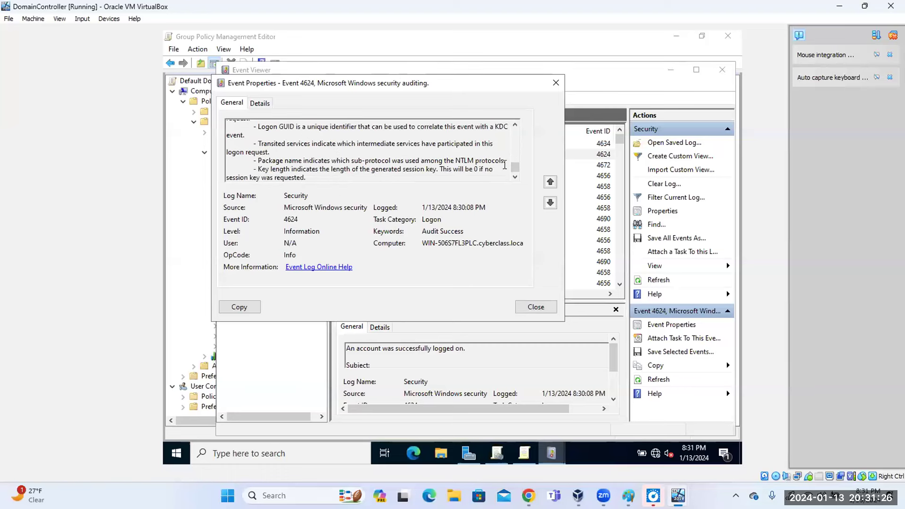
pyautogui.click(516, 125)
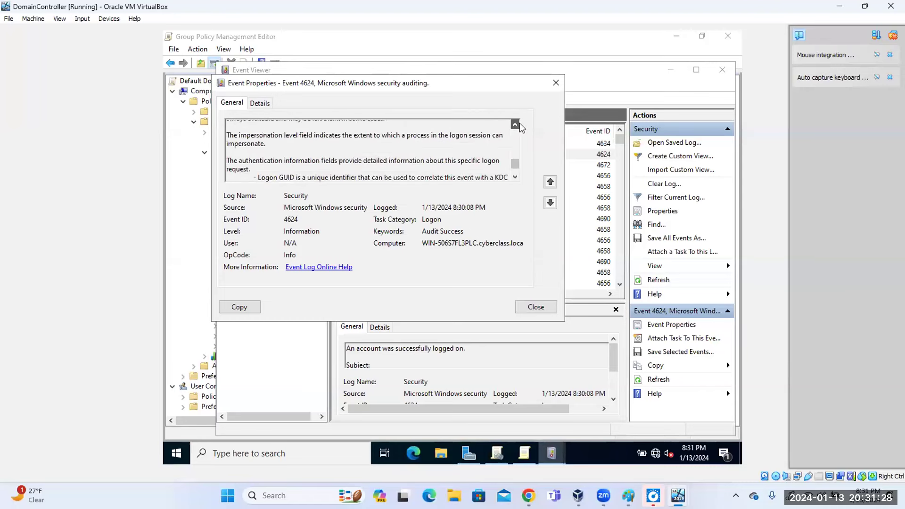
pyautogui.click(519, 124)
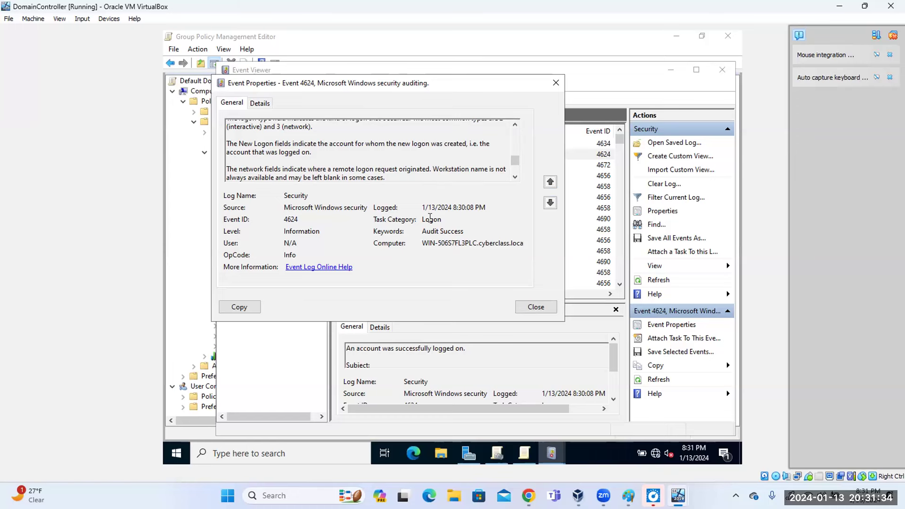
pyautogui.click(556, 83)
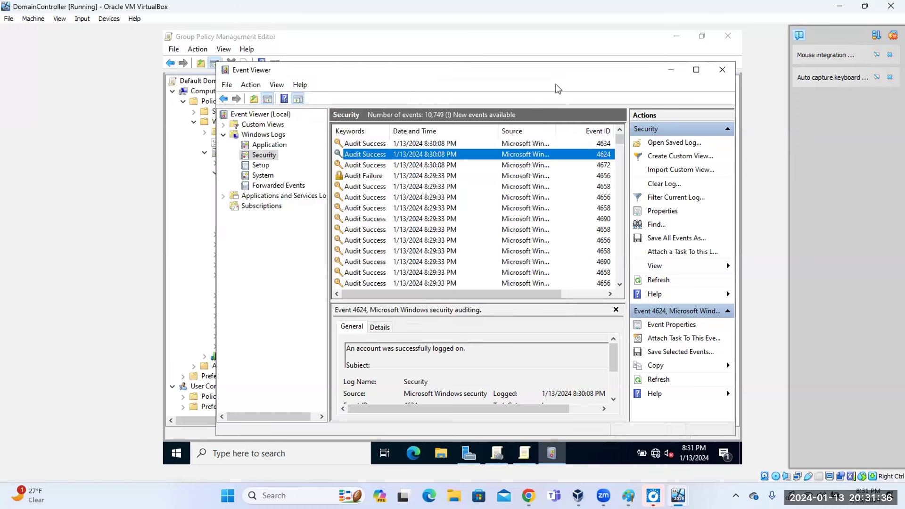
# Move the Event Viewer window up and scroll the Security log down to the 1/7/2024 events.
pyautogui.moveTo(355, 71); pyautogui.dragTo(342, 261)
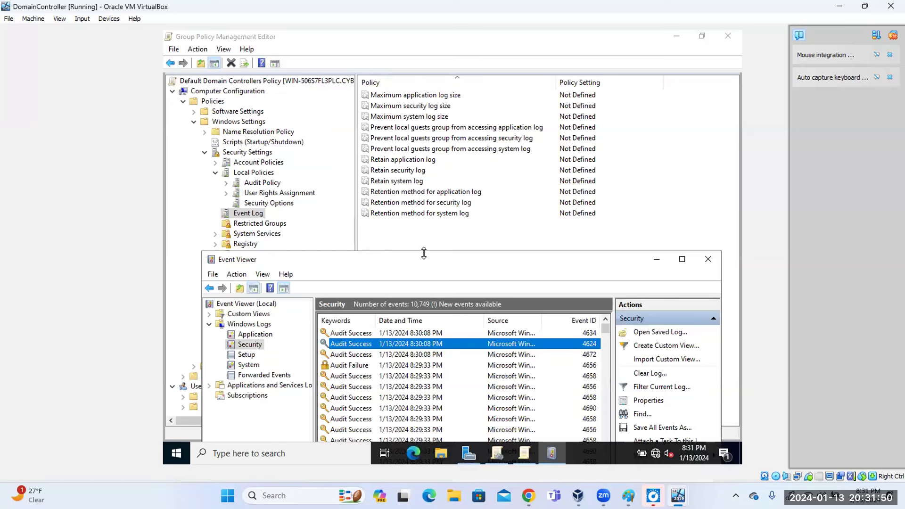
pyautogui.moveTo(425, 267); pyautogui.dragTo(433, 73)
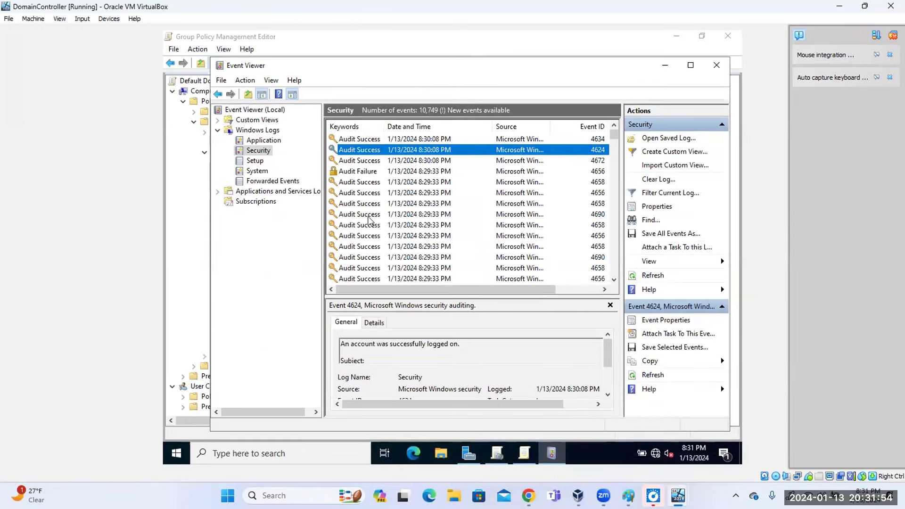
pyautogui.scroll(-3, 370, 220)
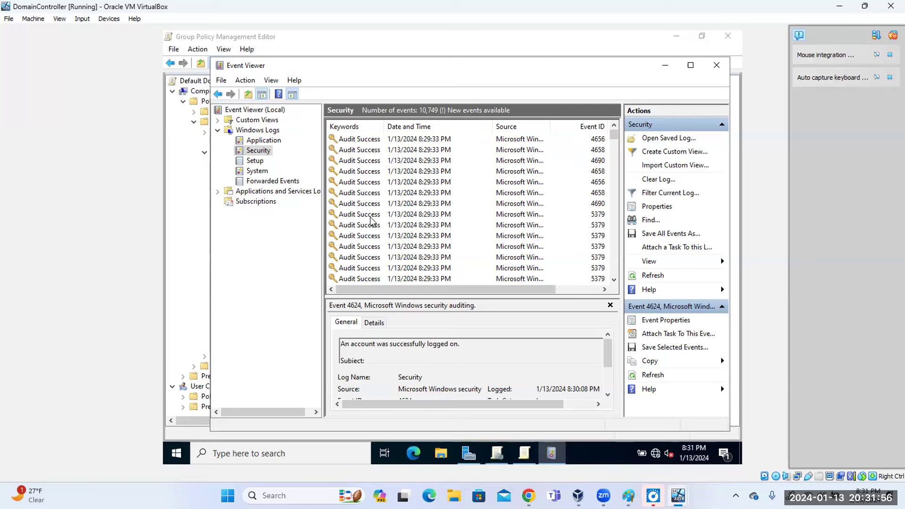
pyautogui.moveTo(614, 136); pyautogui.dragTo(615, 233)
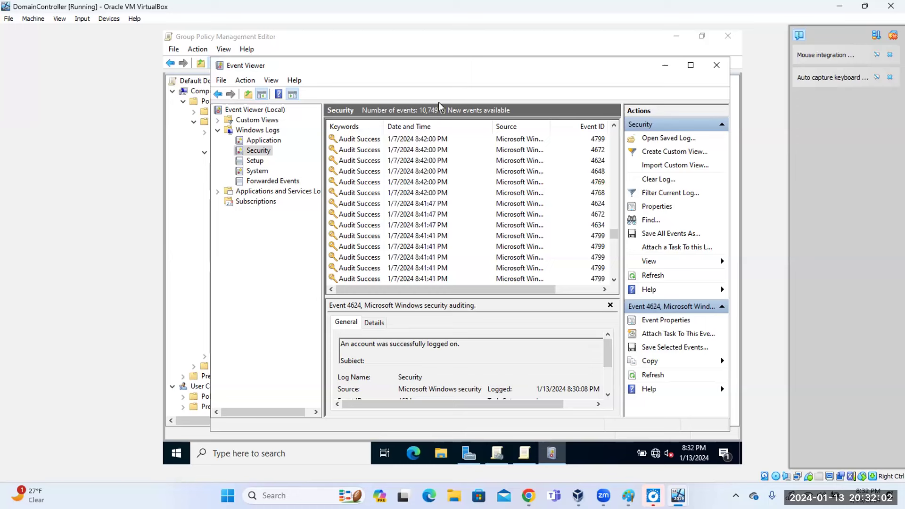
pyautogui.doubleClick(355, 206)
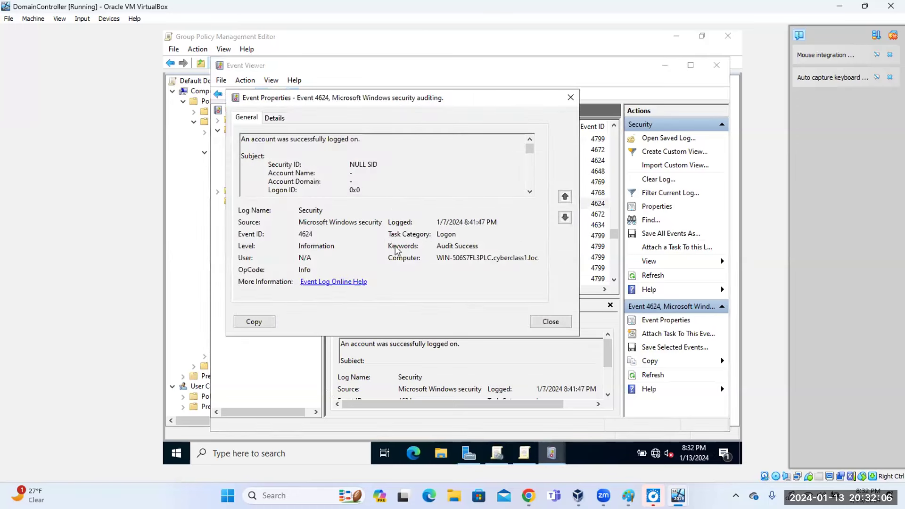
pyautogui.click(565, 218)
pyautogui.click(565, 218)
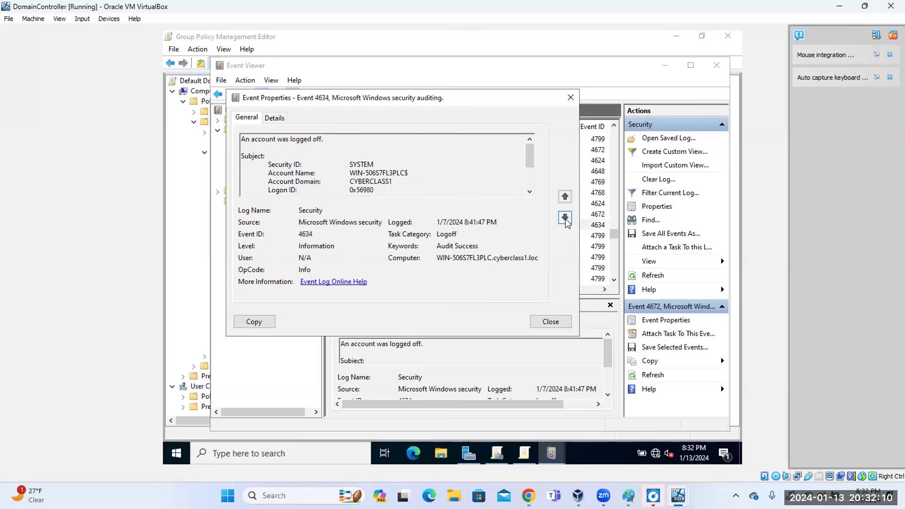
pyautogui.click(566, 218)
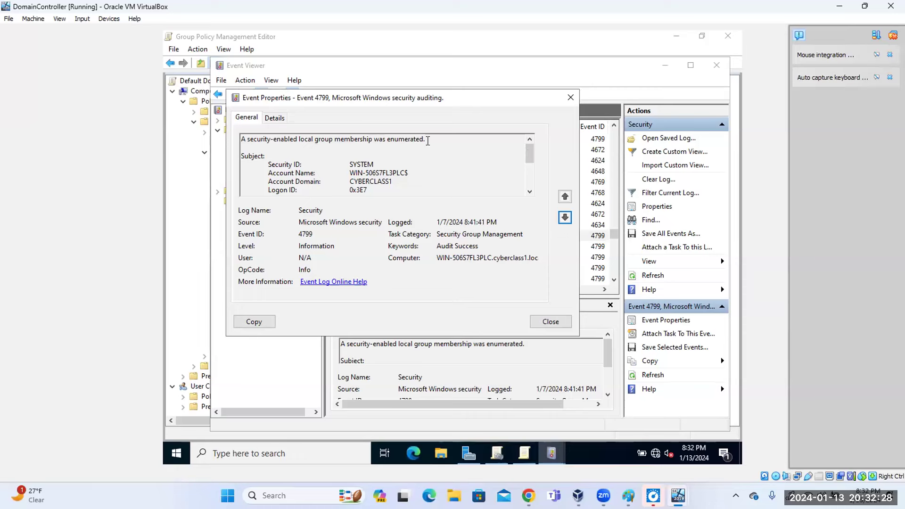
pyautogui.moveTo(529, 156); pyautogui.dragTo(538, 186)
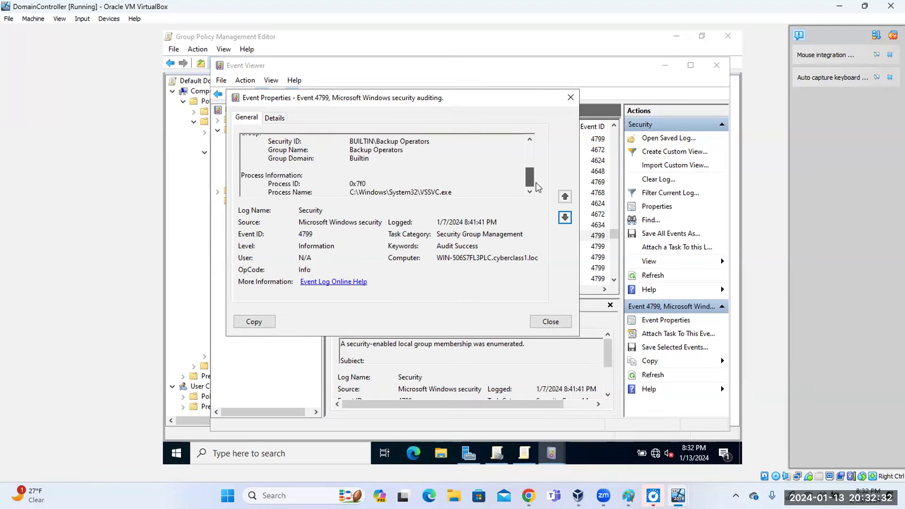
pyautogui.click(565, 217)
pyautogui.click(565, 217)
pyautogui.click(565, 217)
pyautogui.click(565, 218)
pyautogui.click(566, 217)
pyautogui.click(565, 218)
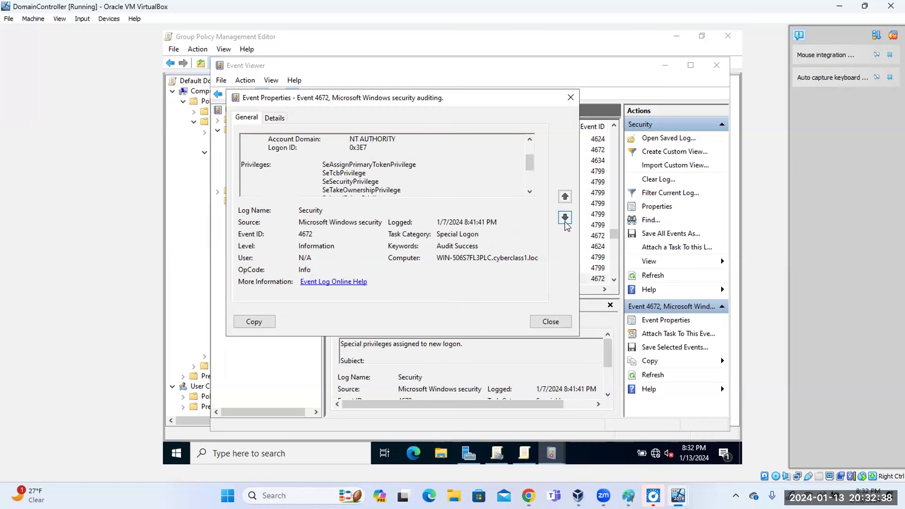
pyautogui.click(565, 218)
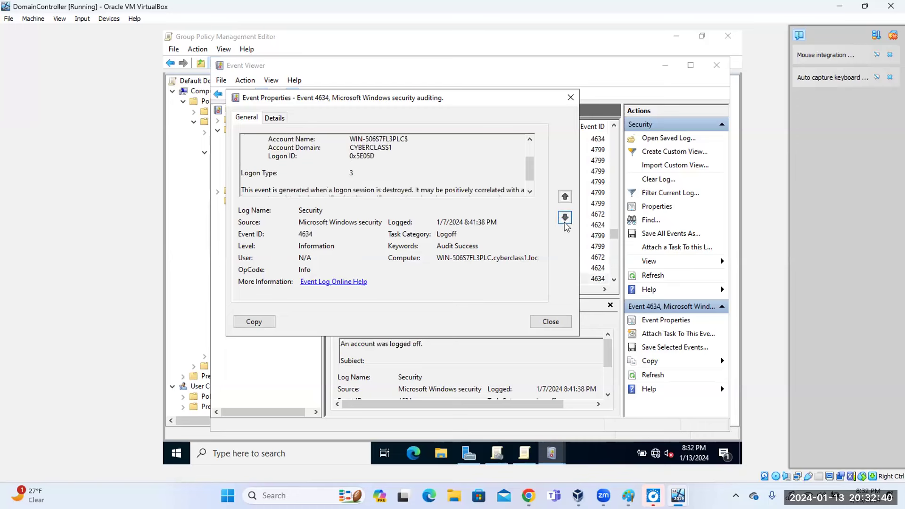
pyautogui.moveTo(461, 234); pyautogui.dragTo(439, 233)
pyautogui.doubleClick(439, 233)
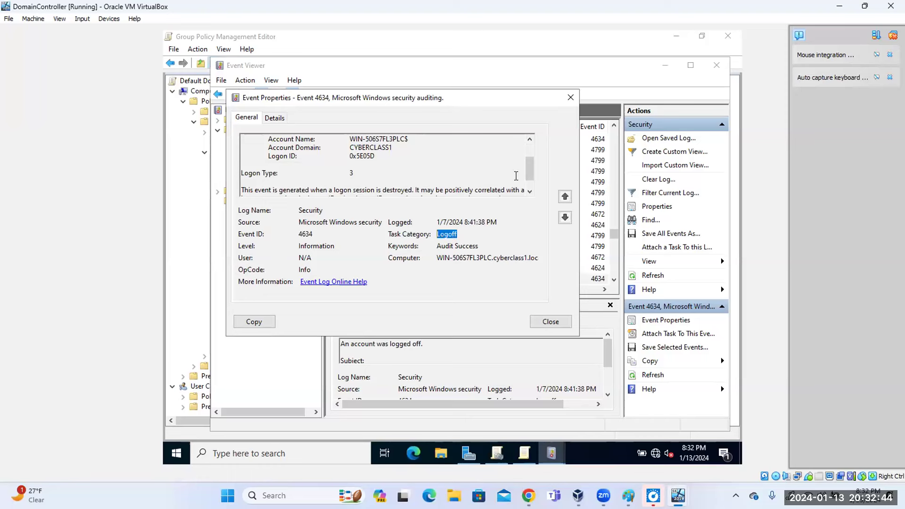
pyautogui.moveTo(531, 177); pyautogui.dragTo(523, 207)
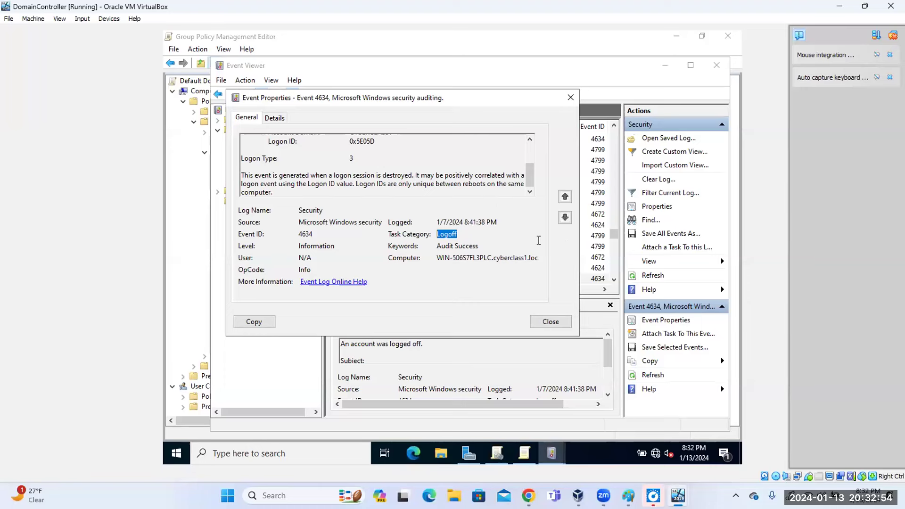
pyautogui.click(566, 218)
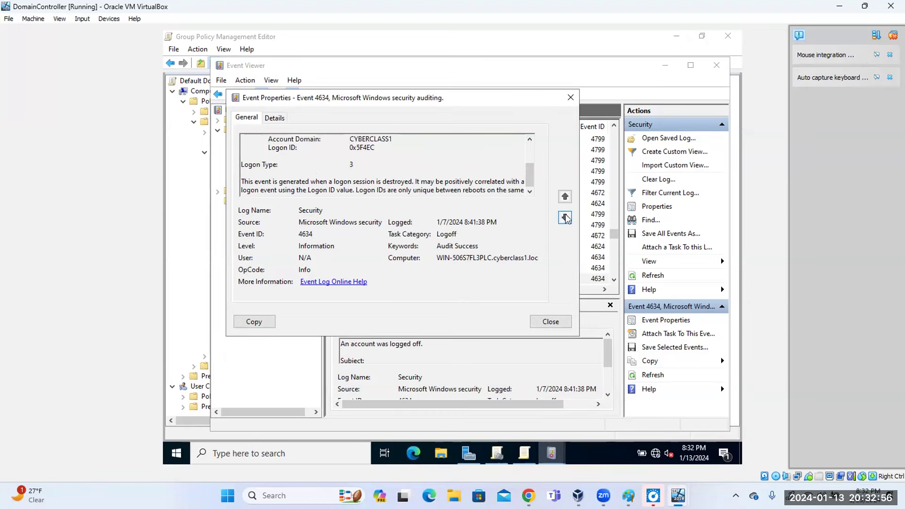
pyautogui.click(566, 218)
pyautogui.click(566, 218)
pyautogui.click(565, 218)
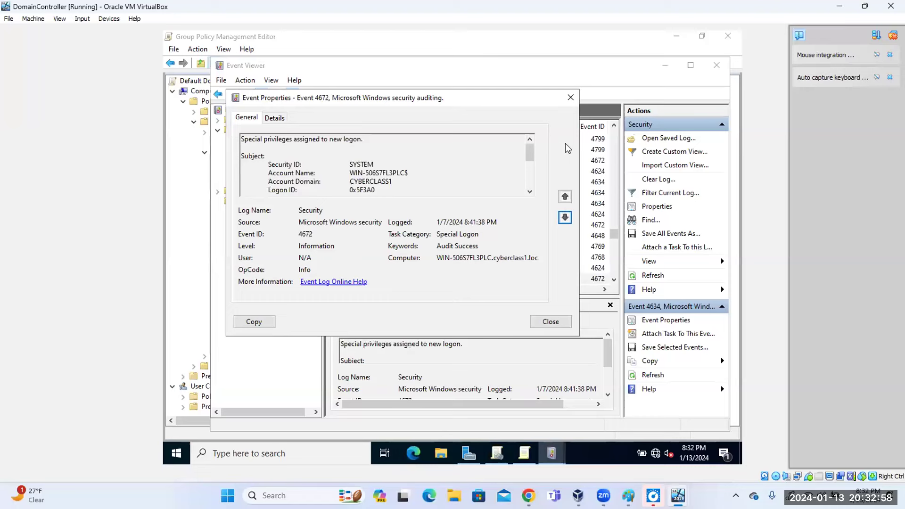
pyautogui.click(572, 100)
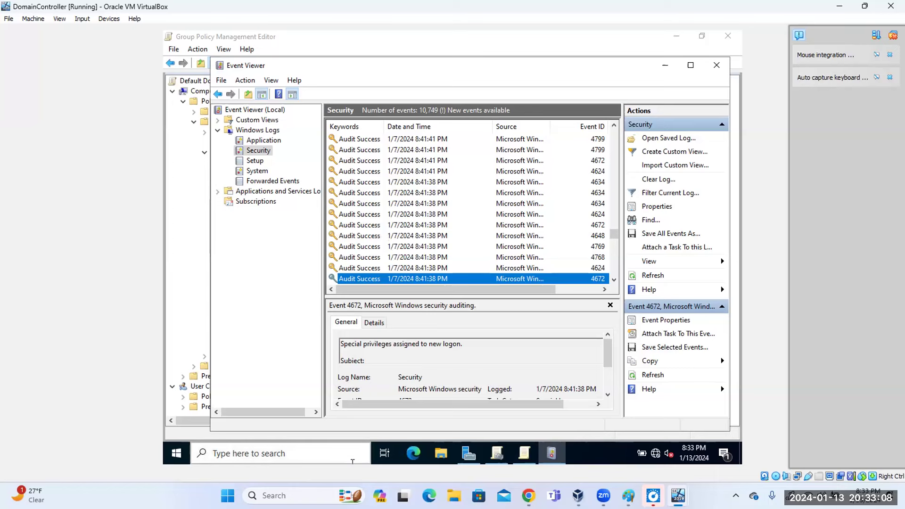
pyautogui.moveTo(529, 496)
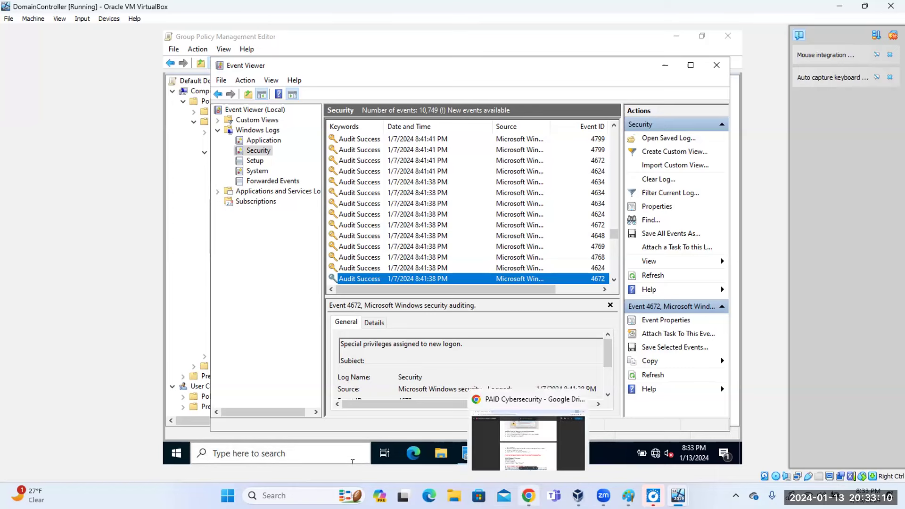
# In the student guide, review the Certificate Services and Windows Firewall sections.
pyautogui.click(529, 443)
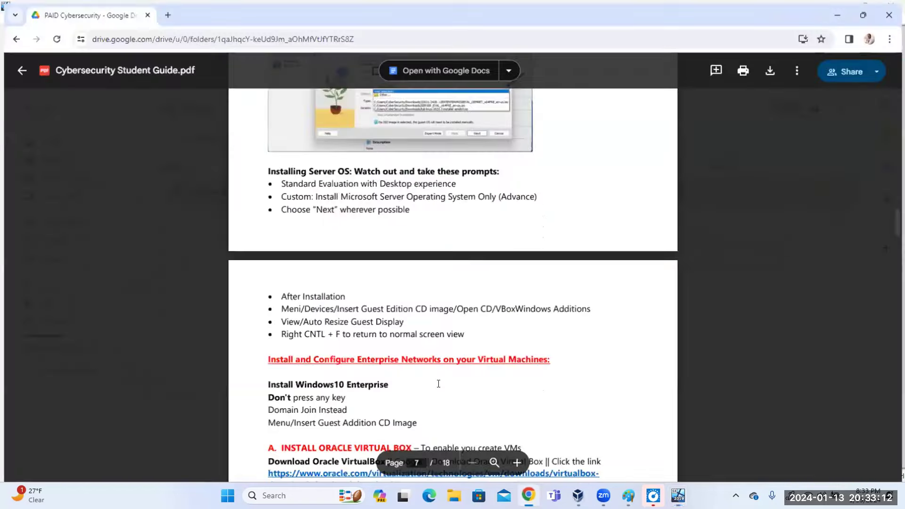
pyautogui.scroll(-7, 430, 375)
pyautogui.scroll(20, 430, 376)
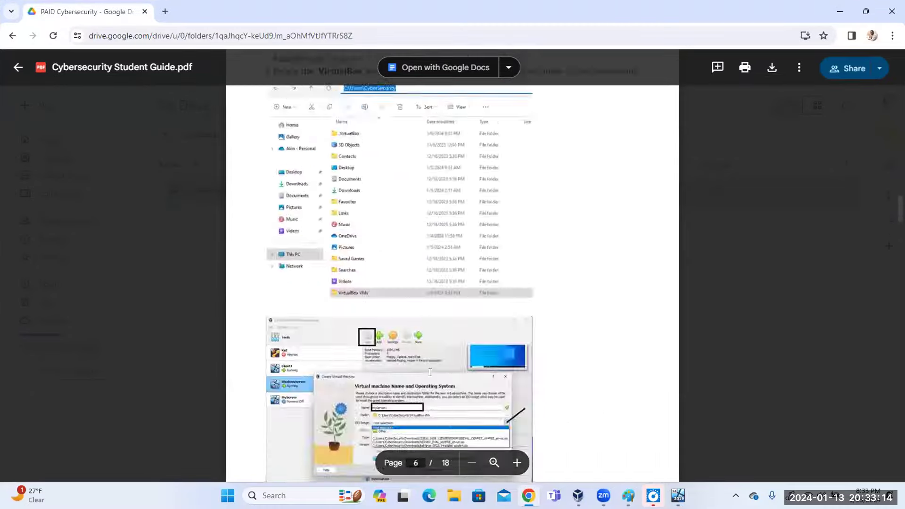
pyautogui.scroll(20, 430, 373)
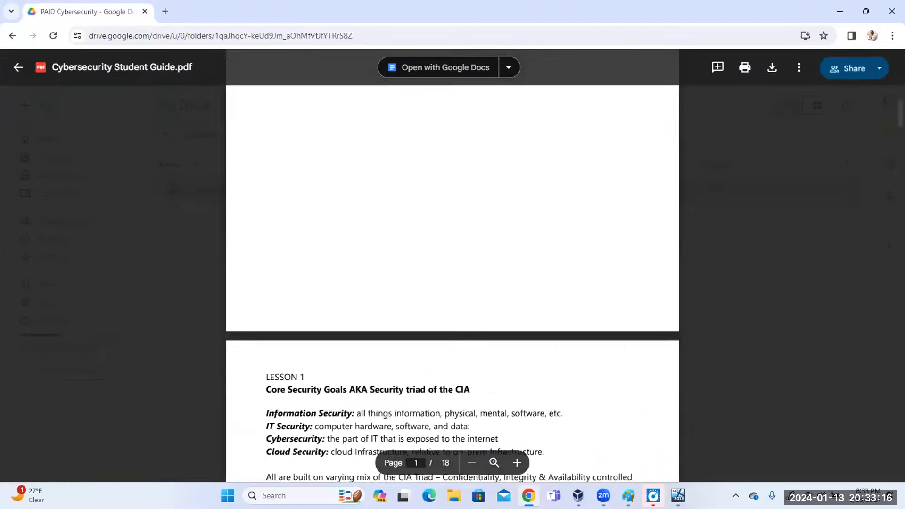
pyautogui.scroll(-6, 430, 373)
pyautogui.scroll(-20, 430, 372)
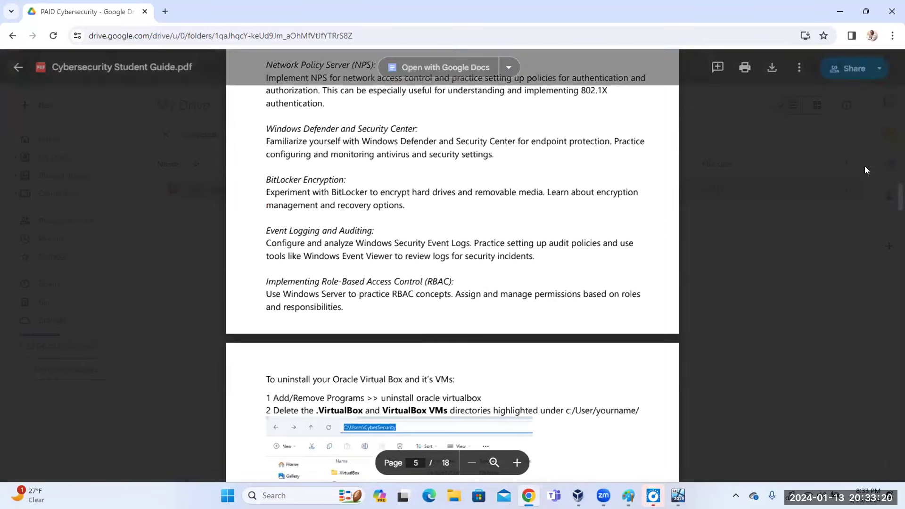
pyautogui.scroll(4, 453, 271)
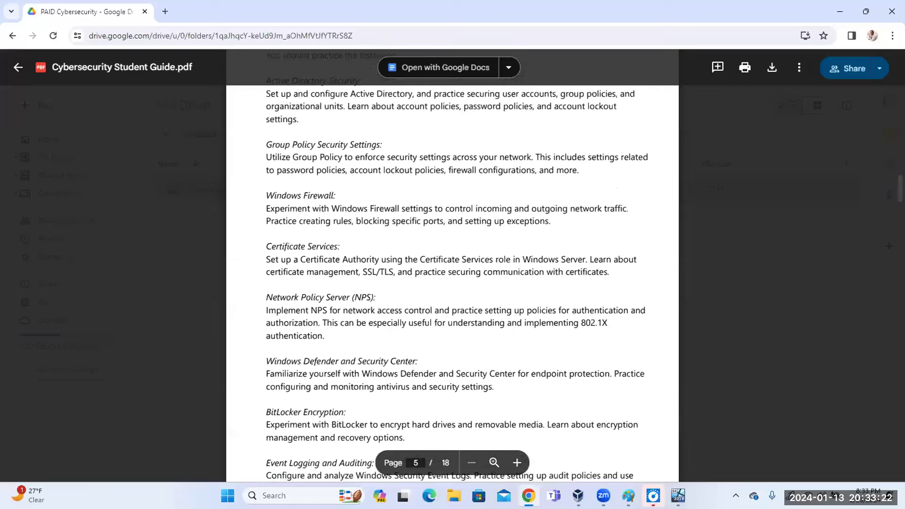
pyautogui.moveTo(274, 245); pyautogui.dragTo(376, 270)
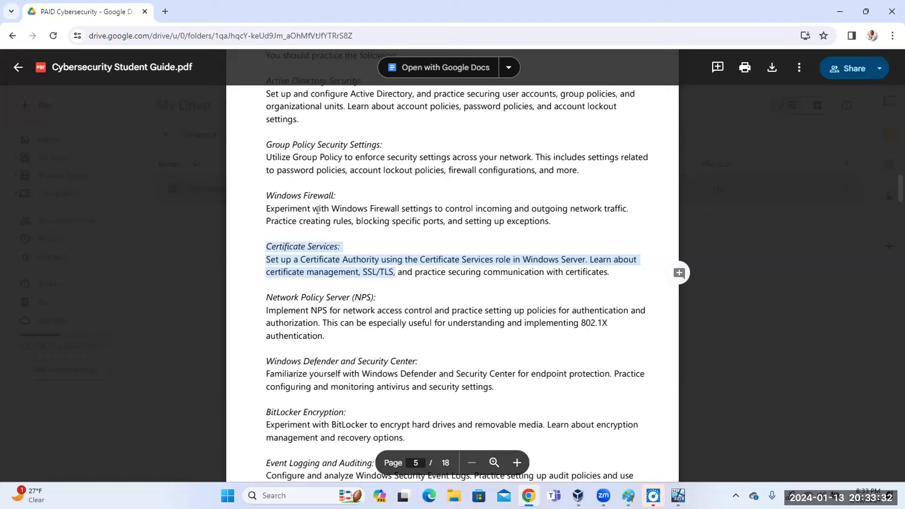
pyautogui.click(318, 209)
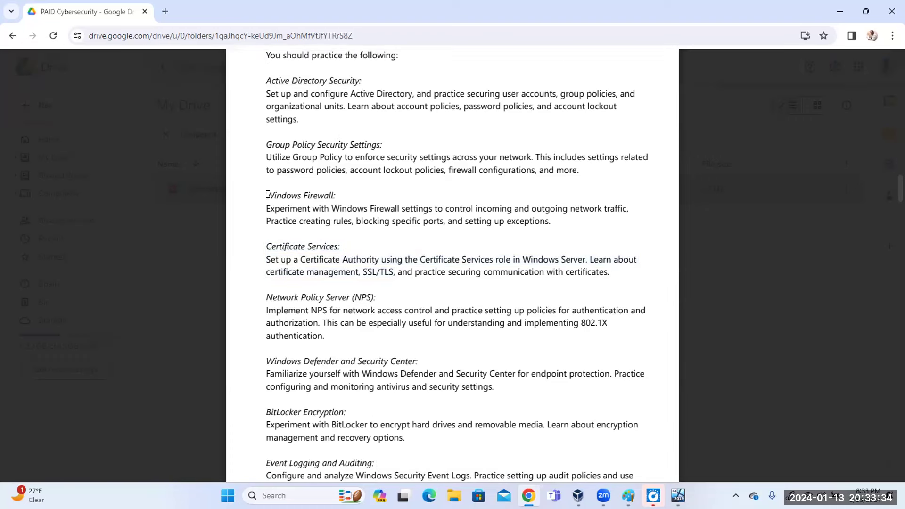
pyautogui.moveTo(268, 195); pyautogui.dragTo(372, 217)
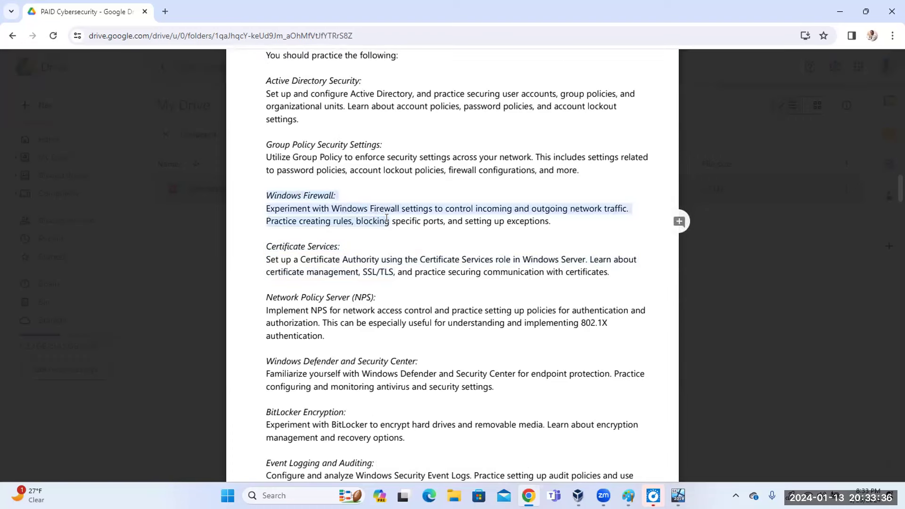
pyautogui.click(288, 108)
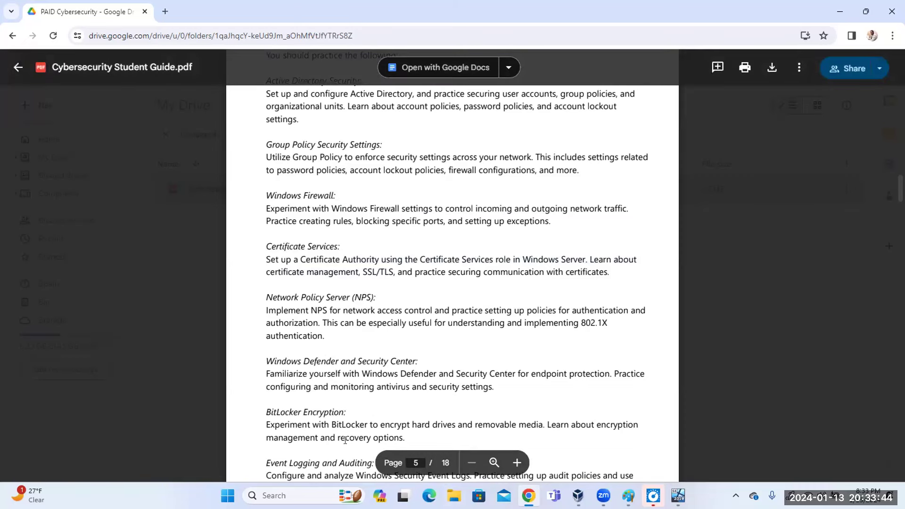
# Read page 5's Event Logging and Auditing section on Security Event Logs, audit policies and Event Viewer.
pyautogui.scroll(-5, 453, 264)
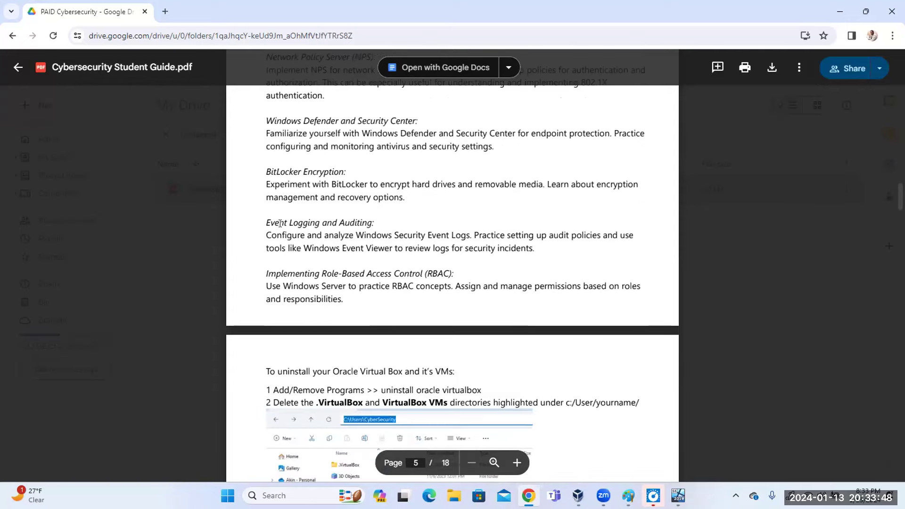
pyautogui.moveTo(264, 223); pyautogui.dragTo(542, 246)
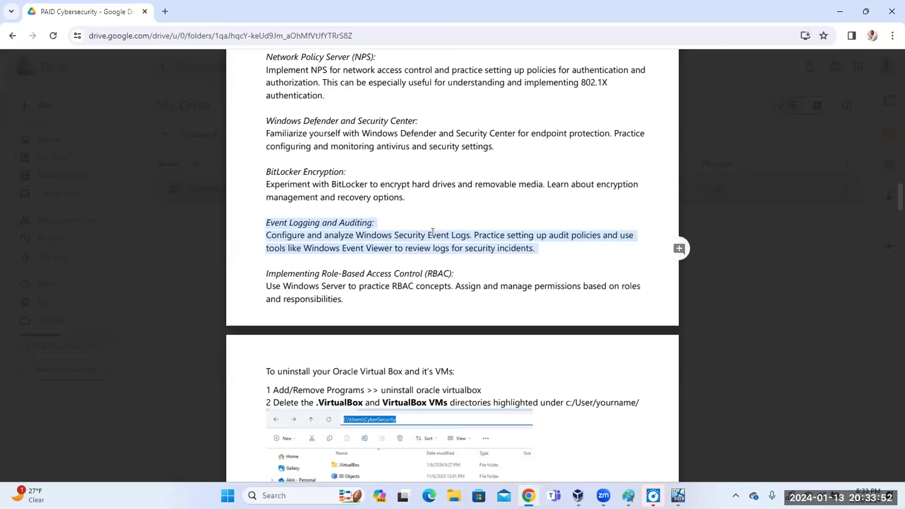
pyautogui.click(418, 230)
pyautogui.moveTo(394, 228); pyautogui.dragTo(469, 231)
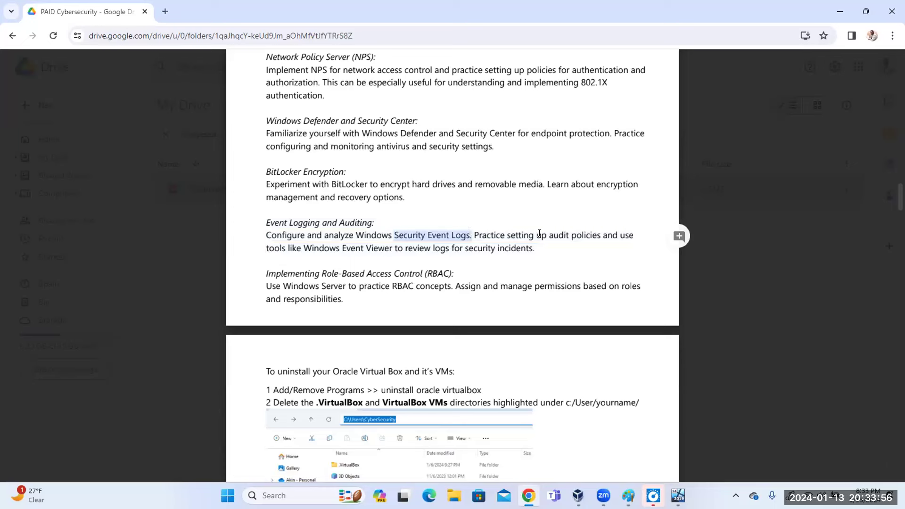
pyautogui.moveTo(549, 233); pyautogui.dragTo(598, 233)
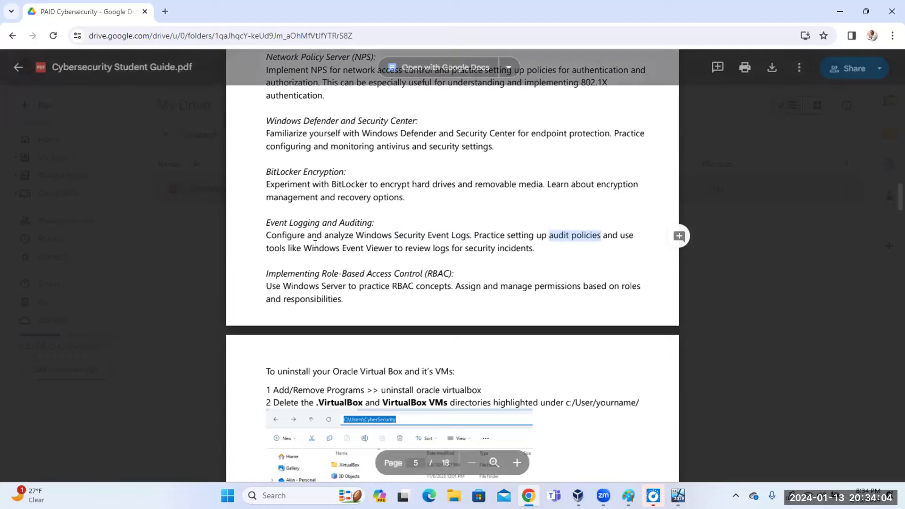
pyautogui.moveTo(304, 248); pyautogui.dragTo(472, 321)
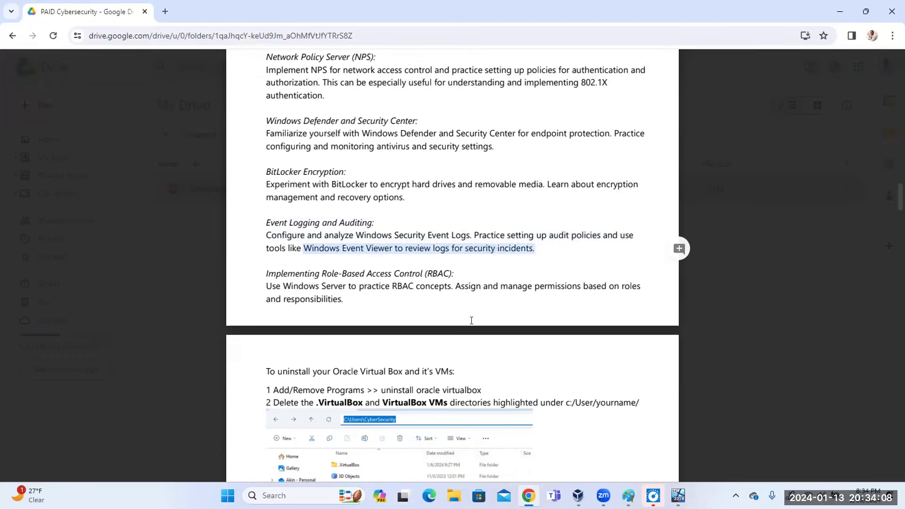
pyautogui.moveTo(528, 495)
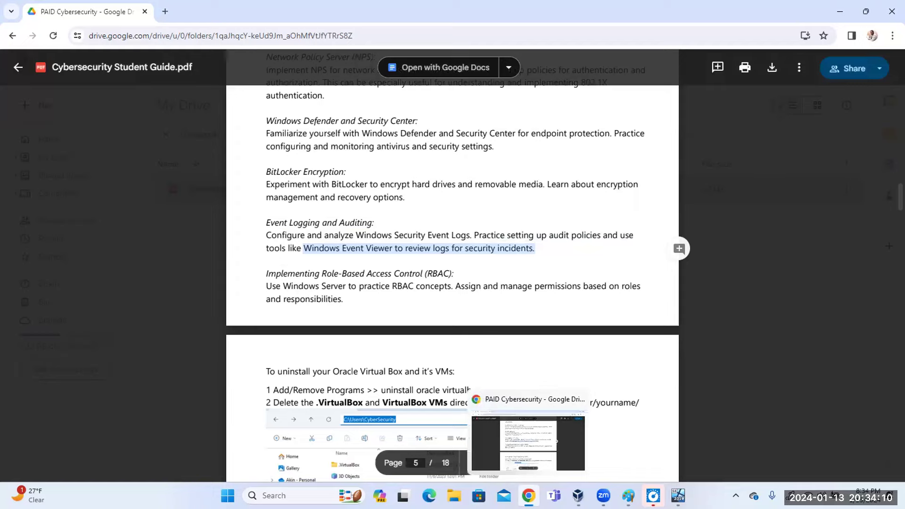
pyautogui.click(678, 495)
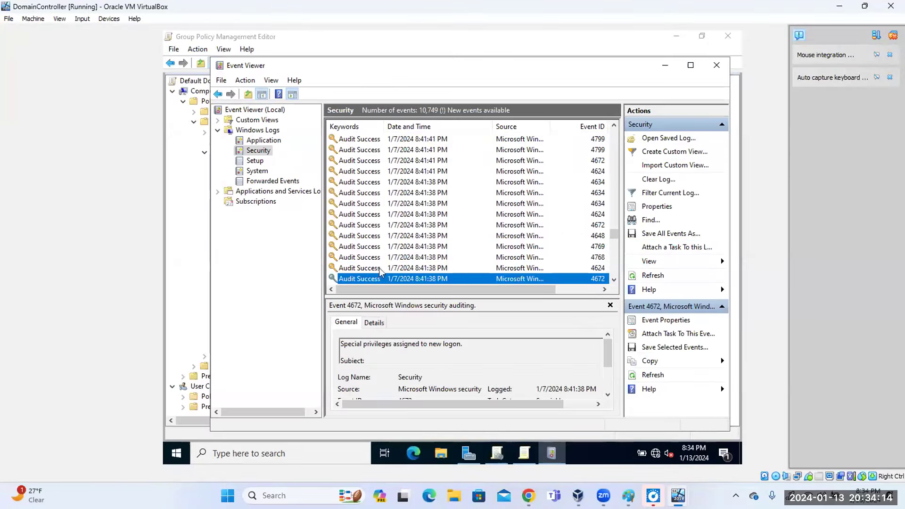
# Read the full details of Security event 4648, then close its properties and Event Viewer.
pyautogui.click(373, 237)
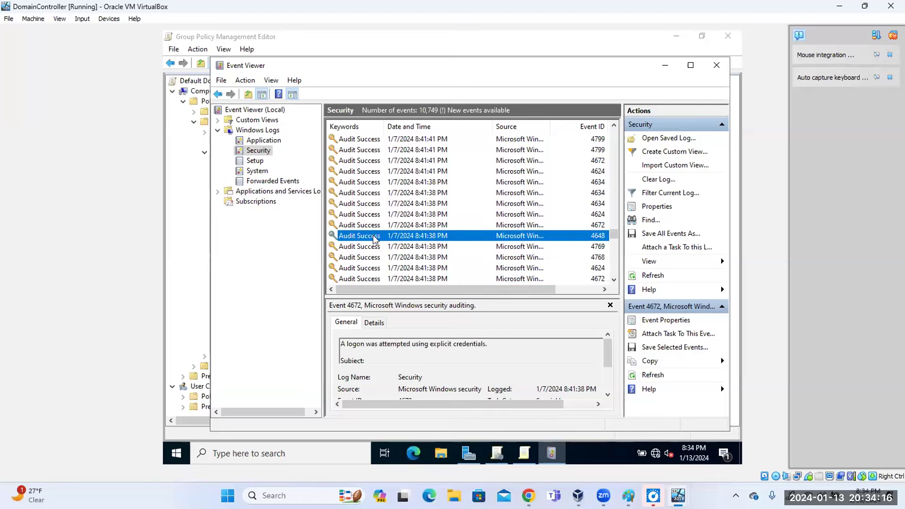
pyautogui.doubleClick(373, 237)
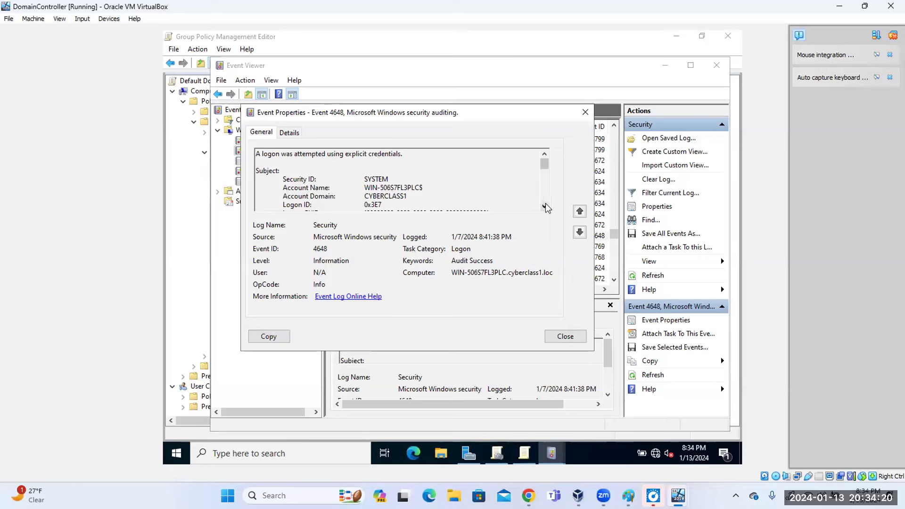
pyautogui.scroll(-7, 546, 208)
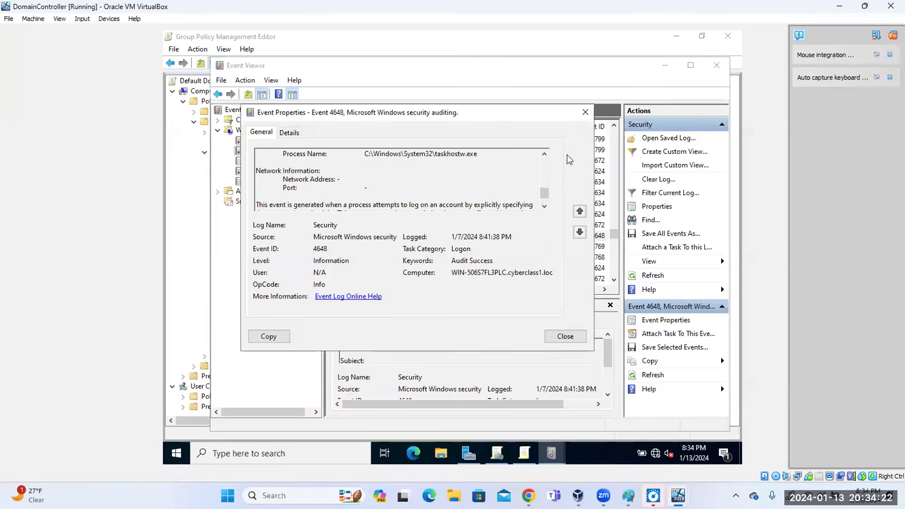
pyautogui.click(586, 113)
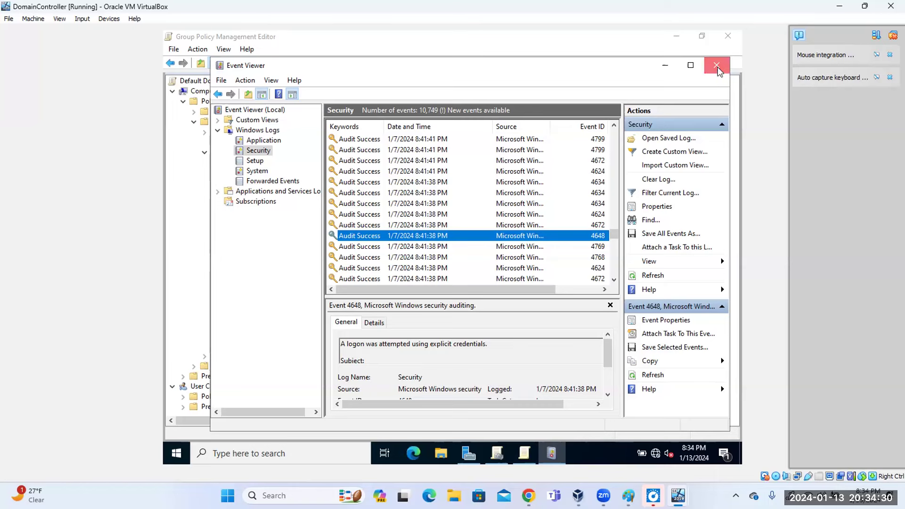
pyautogui.click(718, 67)
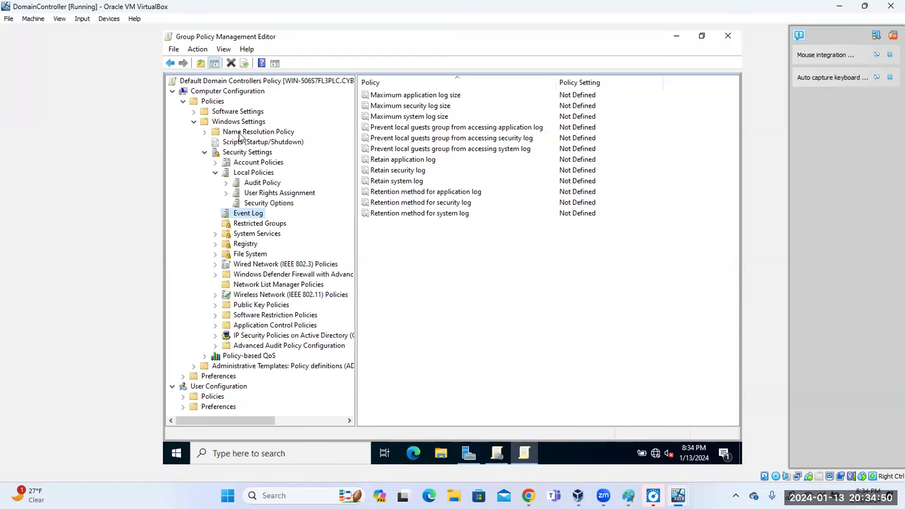
# Glance at Windows Settings, close the Group Policy Management Editor, and list Server Manager's tools.
pyautogui.click(194, 121)
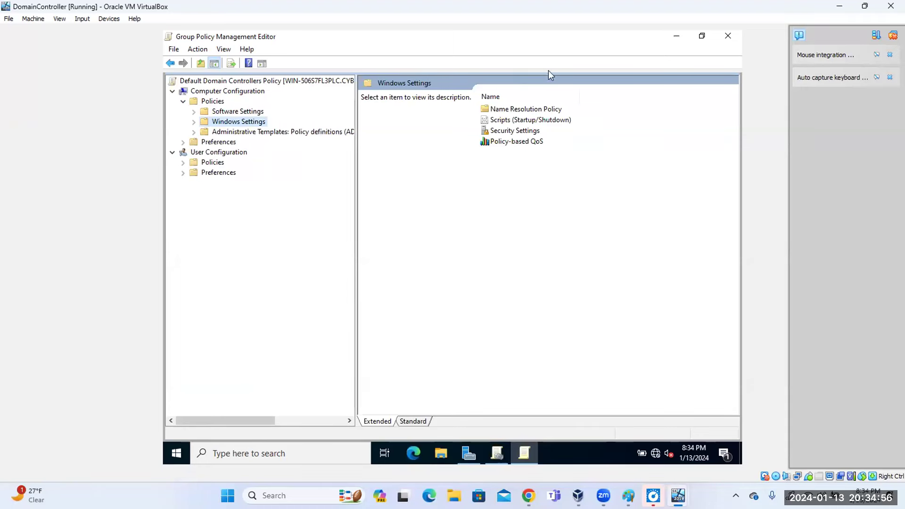
pyautogui.click(729, 37)
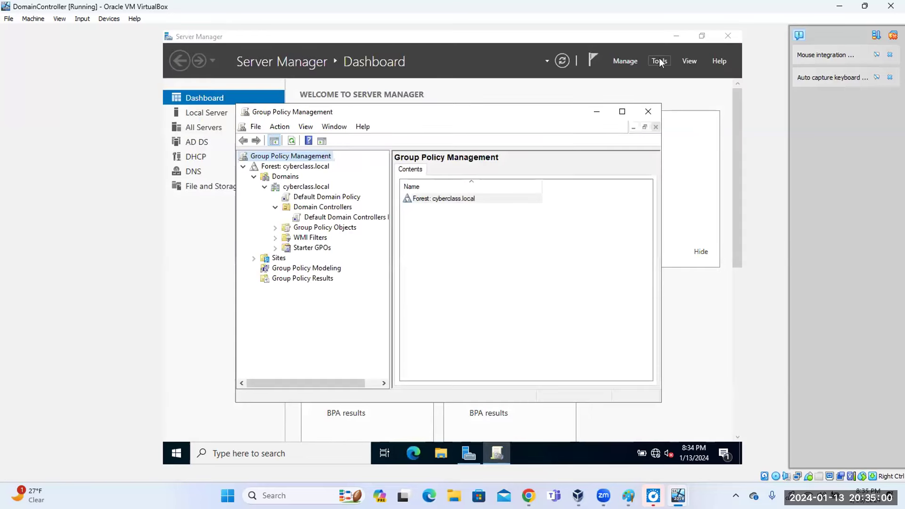
pyautogui.click(661, 59)
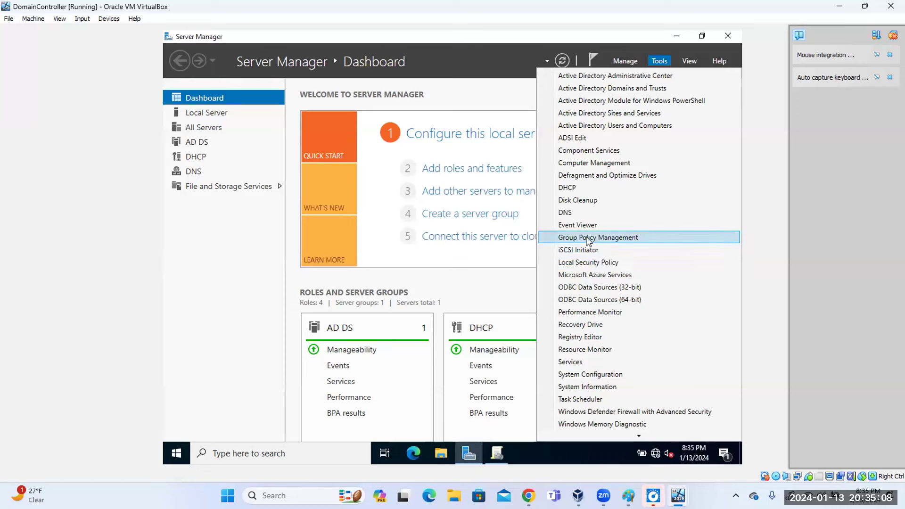
# In Local Security Policy, try Success and Failure for Audit logon events, then cancel without saving.
pyautogui.click(589, 262)
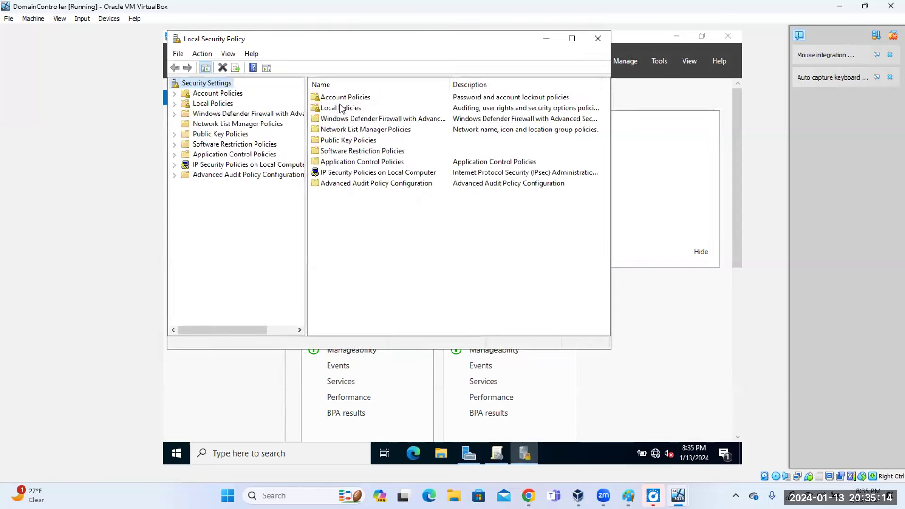
pyautogui.doubleClick(342, 109)
pyautogui.doubleClick(341, 99)
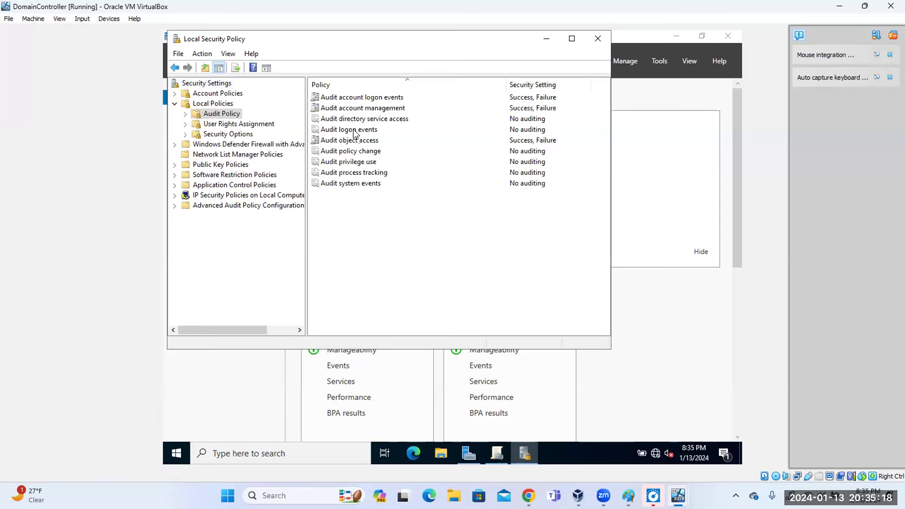
pyautogui.doubleClick(354, 130)
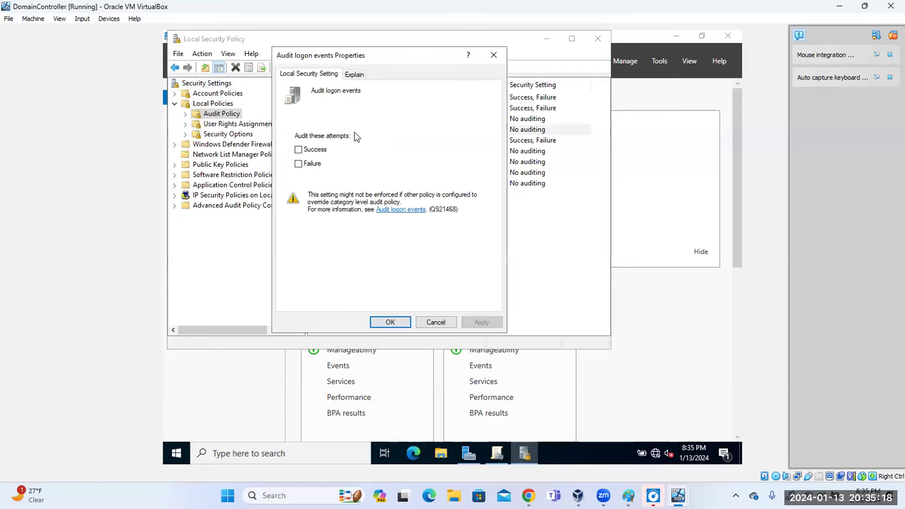
pyautogui.click(299, 150)
pyautogui.click(300, 164)
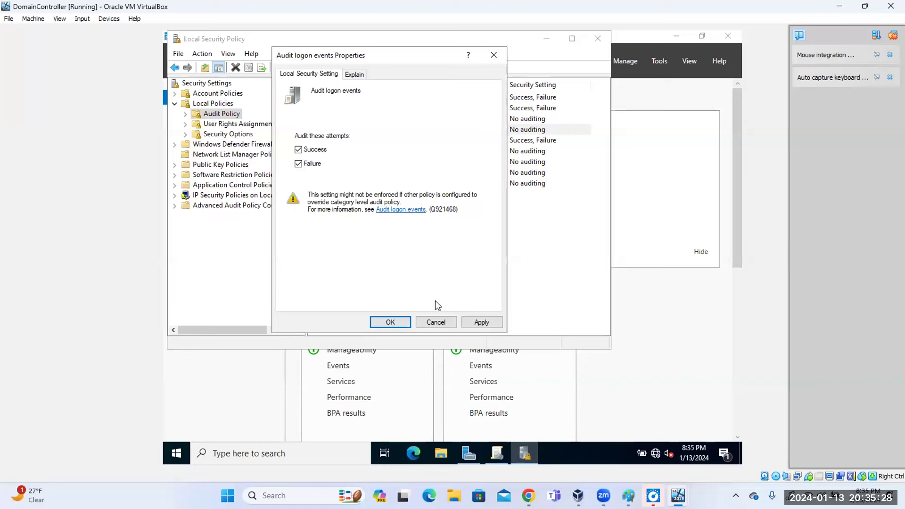
pyautogui.click(435, 323)
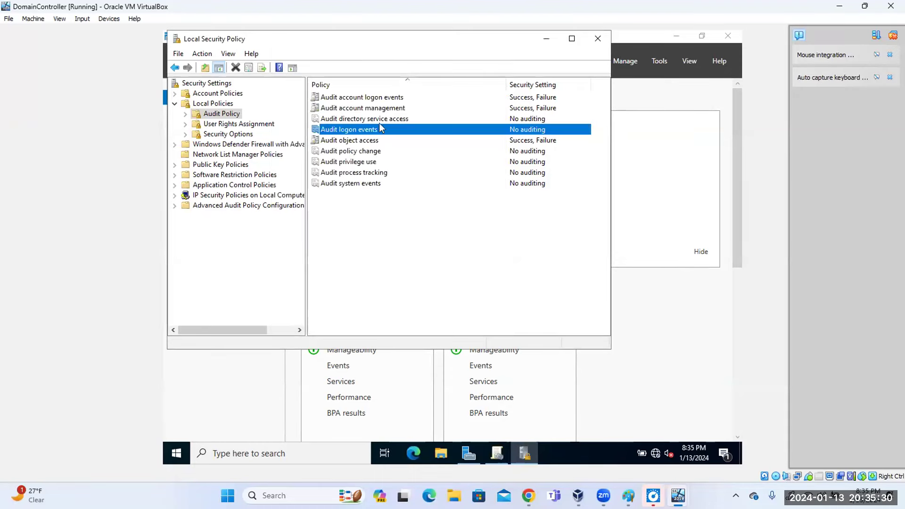
# Look through Security Options and User Rights Assignment, then return to the top-level Security Settings.
pyautogui.click(176, 68)
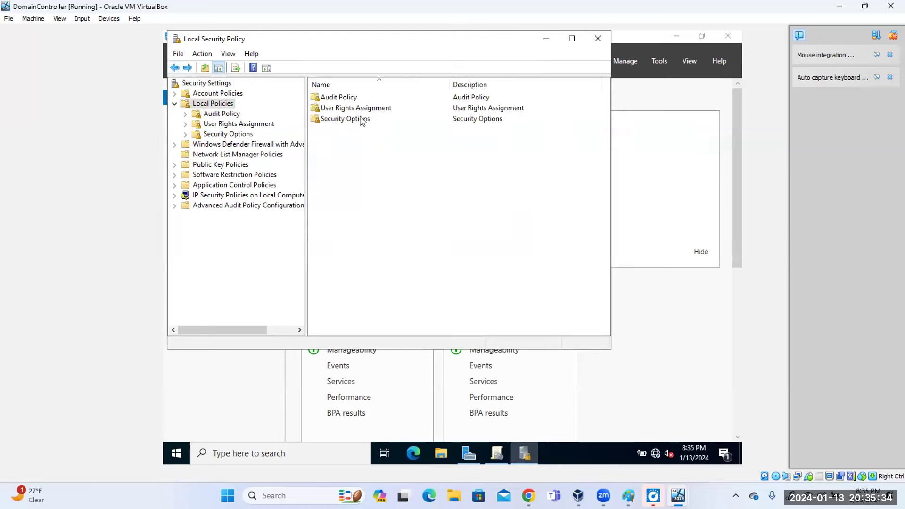
pyautogui.doubleClick(360, 119)
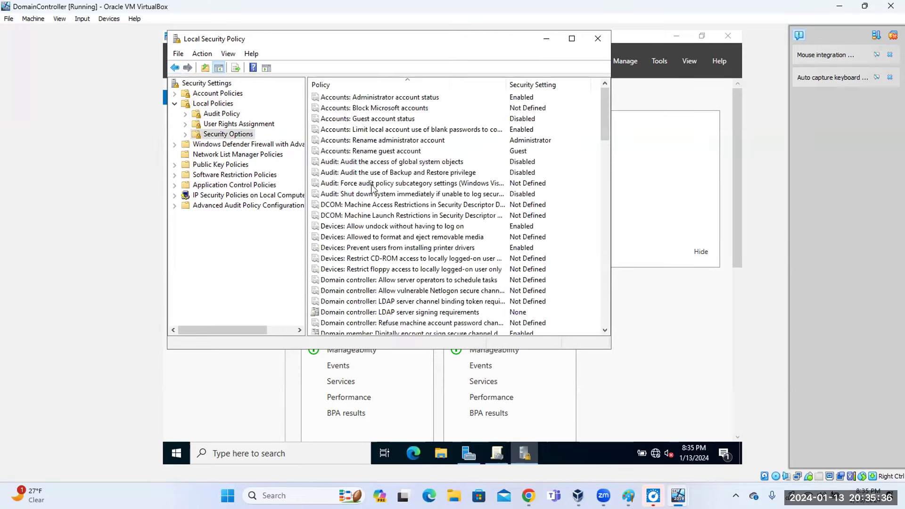
pyautogui.scroll(-4, 385, 220)
pyautogui.scroll(2, 385, 219)
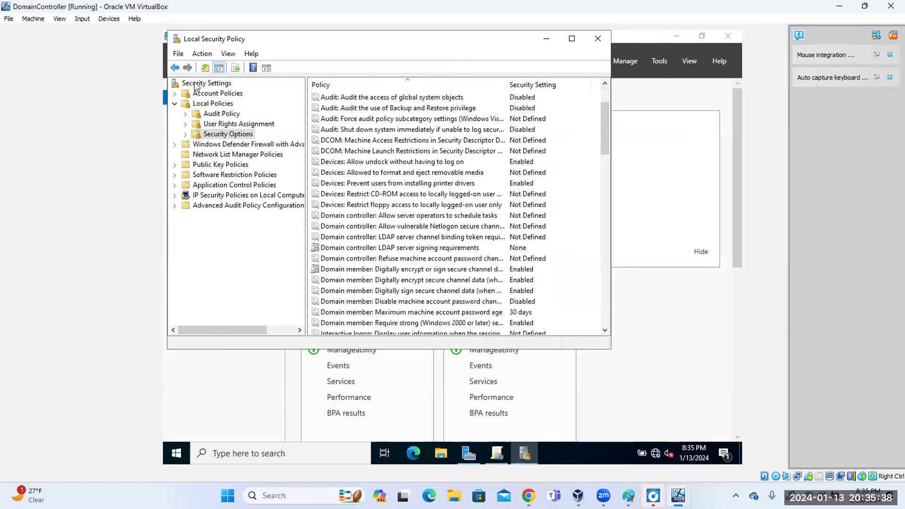
pyautogui.click(175, 68)
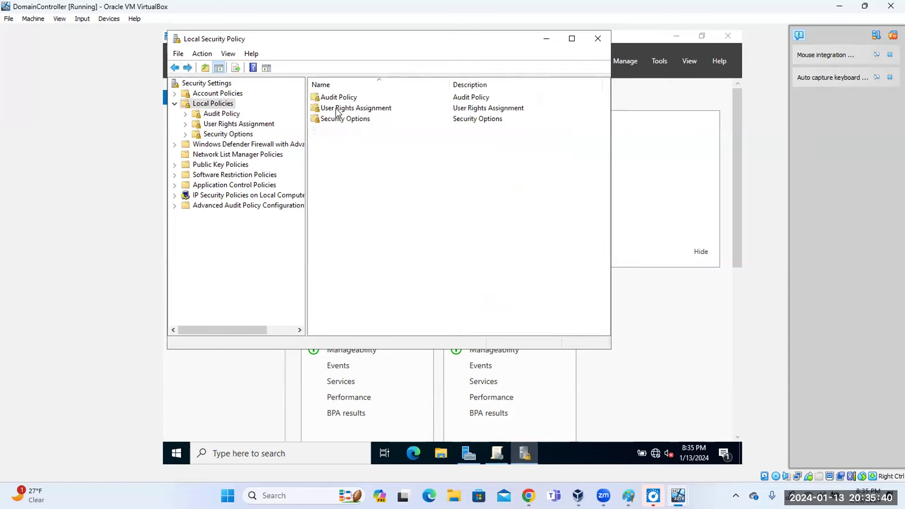
pyautogui.doubleClick(338, 112)
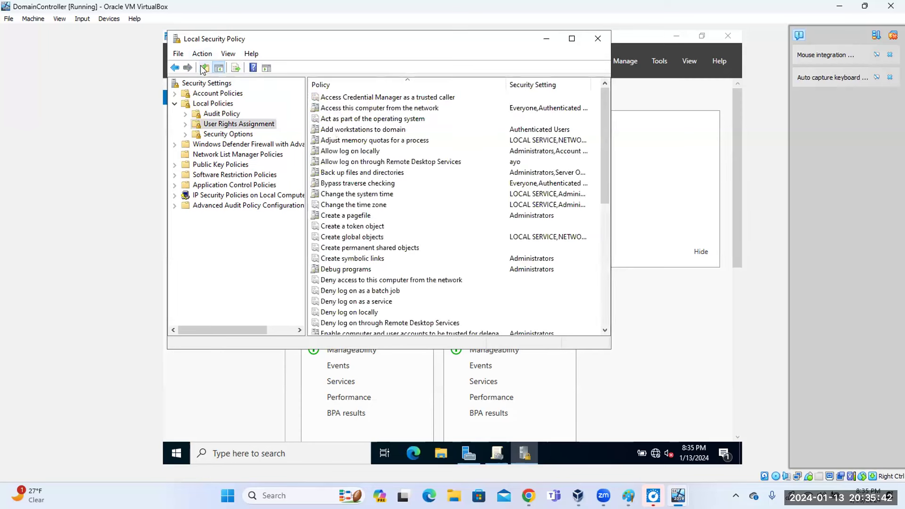
pyautogui.click(175, 68)
pyautogui.click(198, 84)
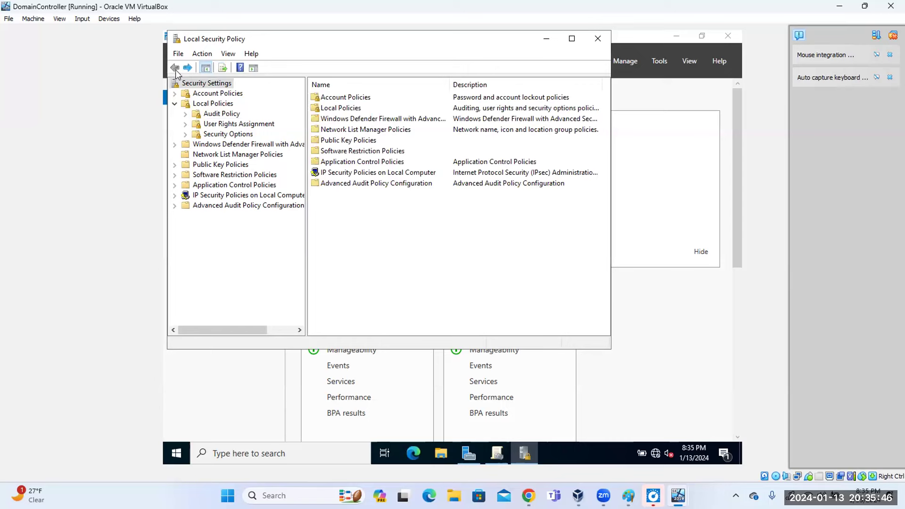
# Close Local Security Policy, then launch and close Event Viewer from Server Manager's Tools.
pyautogui.click(597, 38)
pyautogui.click(660, 62)
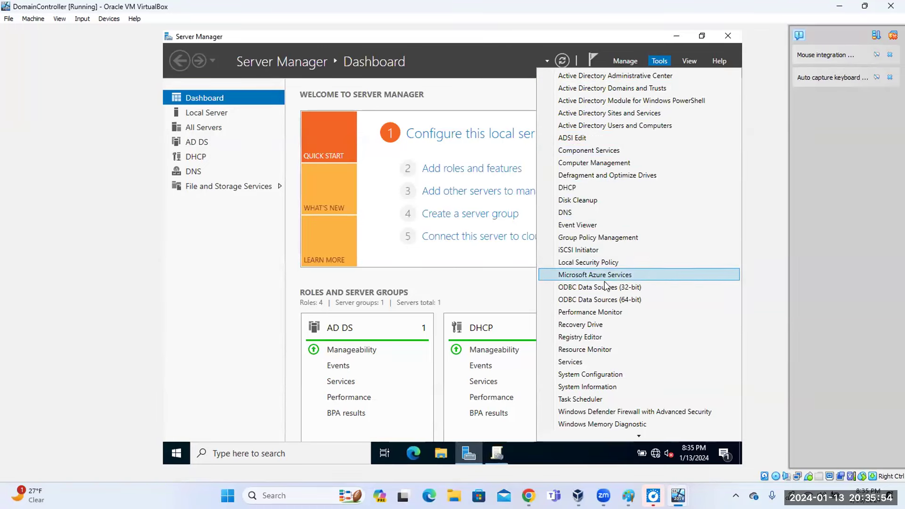
pyautogui.click(597, 225)
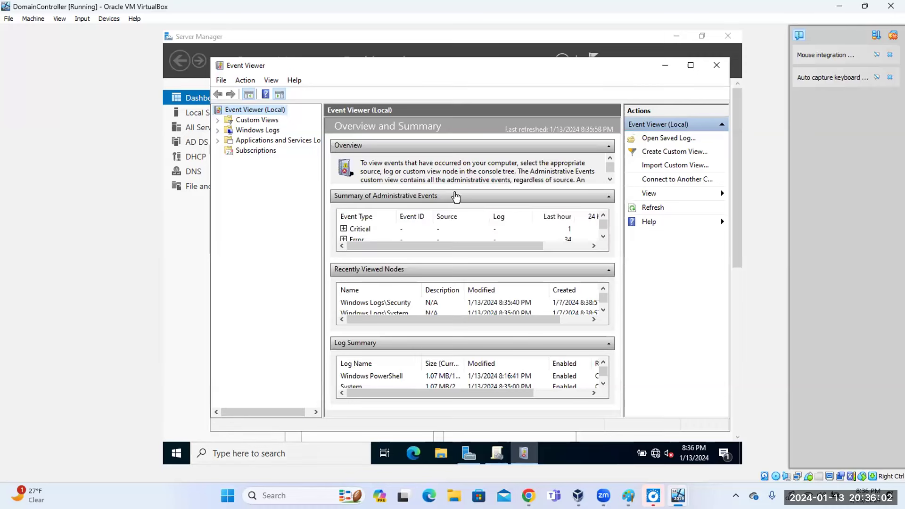
pyautogui.click(717, 65)
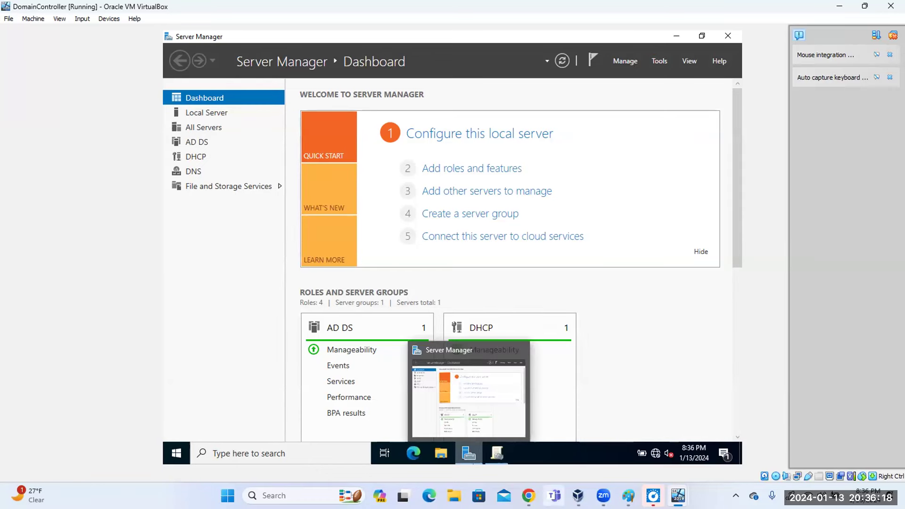
pyautogui.moveTo(578, 496)
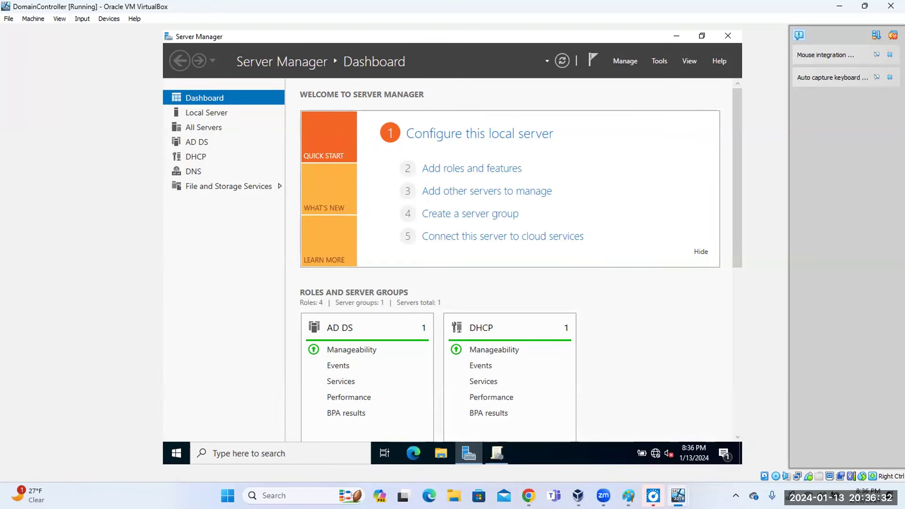
# Bring up Cybersecurity Student Guide.pdf in Chrome and scroll through its setup steps.
pyautogui.moveTo(529, 495)
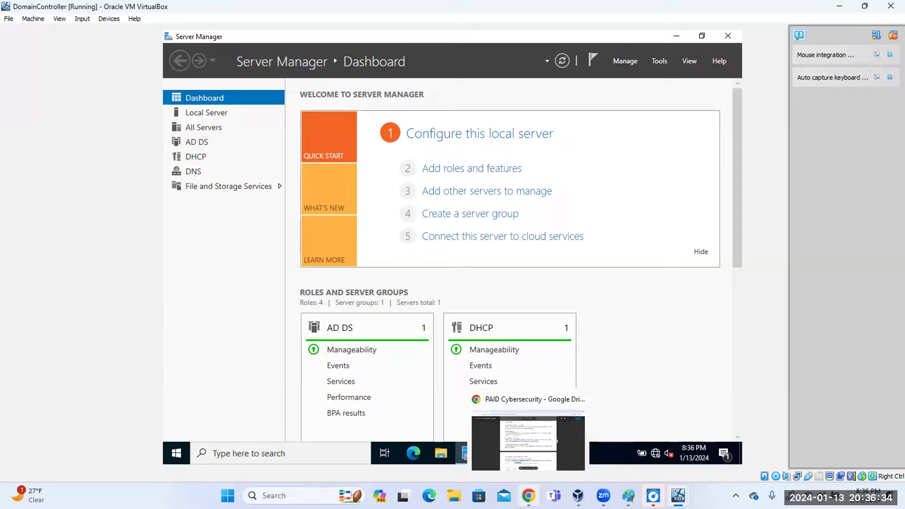
pyautogui.click(528, 441)
pyautogui.scroll(-6, 448, 360)
pyautogui.scroll(-8, 448, 360)
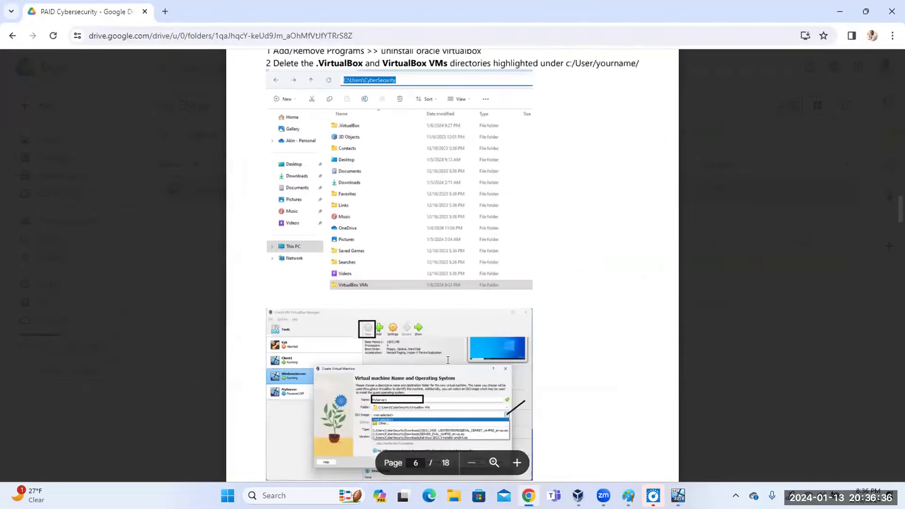
pyautogui.scroll(-15, 448, 361)
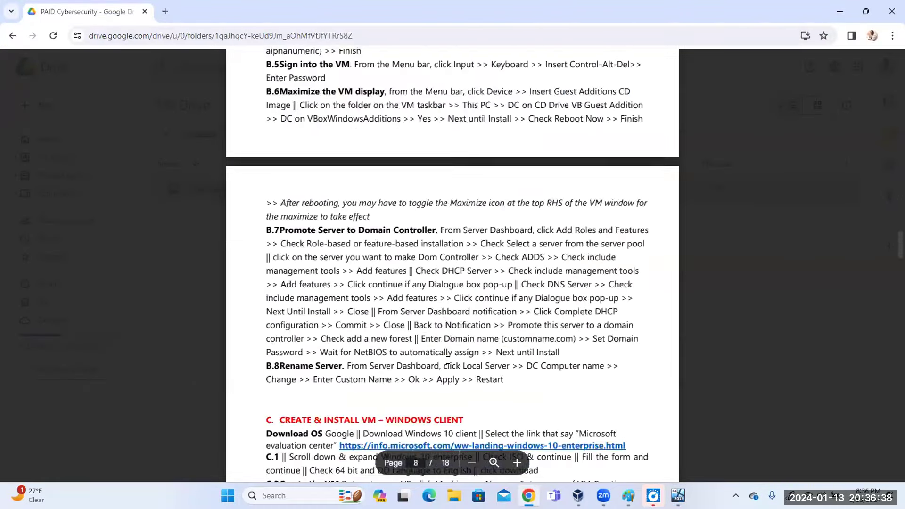
pyautogui.scroll(18, 445, 359)
pyautogui.scroll(15, 446, 359)
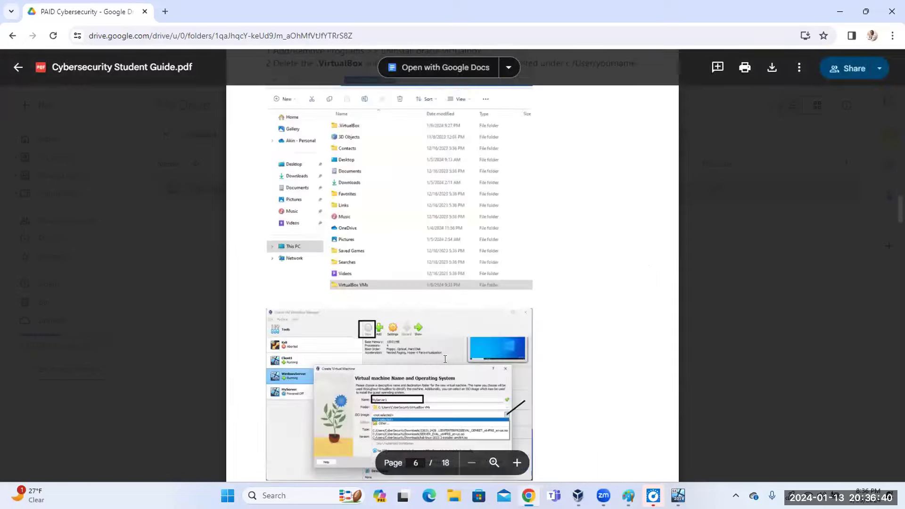
pyautogui.scroll(6, 445, 359)
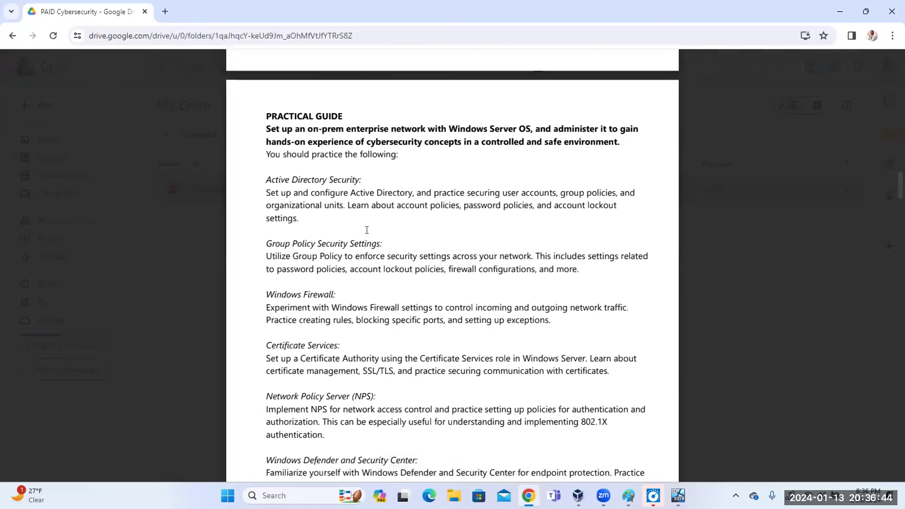
pyautogui.scroll(-7, 367, 230)
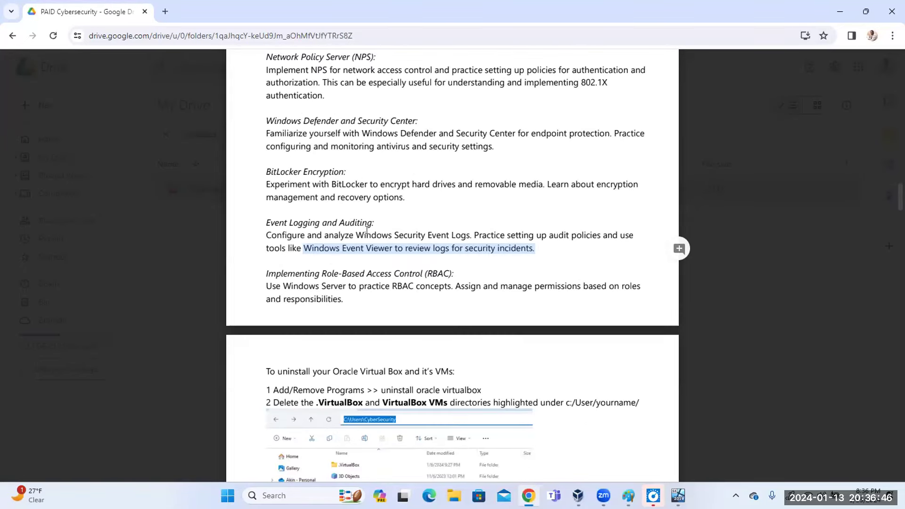
pyautogui.scroll(-20, 363, 206)
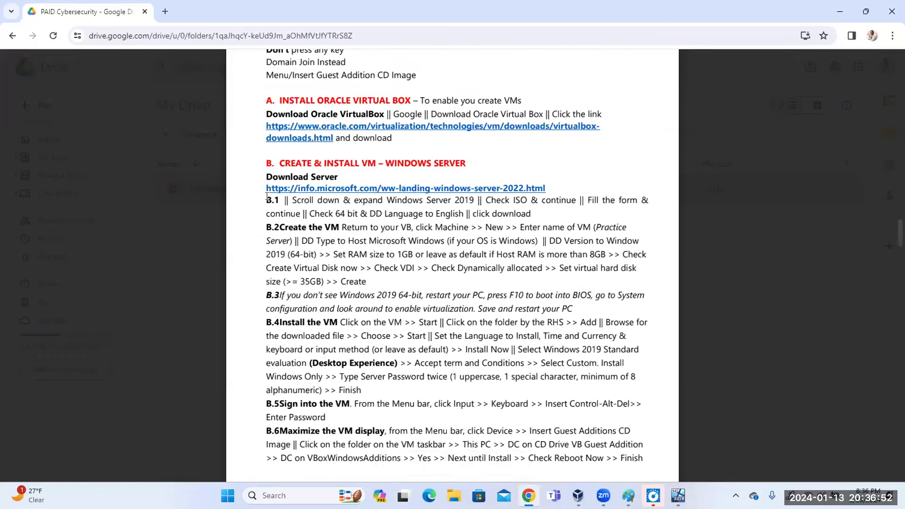
# Highlight the B.1–B.2 VM download and creation steps, then minimize Chrome to reveal VirtualBox.
pyautogui.moveTo(265, 196); pyautogui.dragTo(376, 278)
pyautogui.click(371, 286)
pyautogui.scroll(-20, 369, 282)
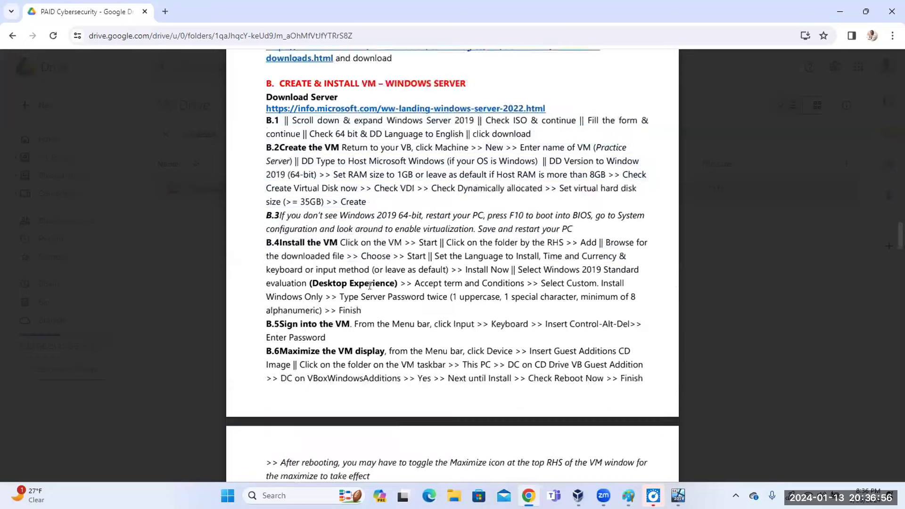
pyautogui.scroll(-20, 369, 278)
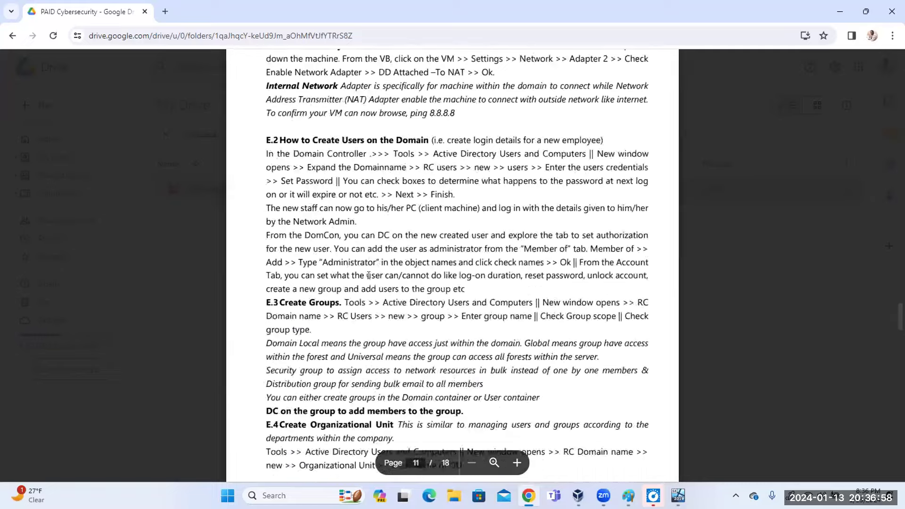
pyautogui.scroll(-15, 370, 273)
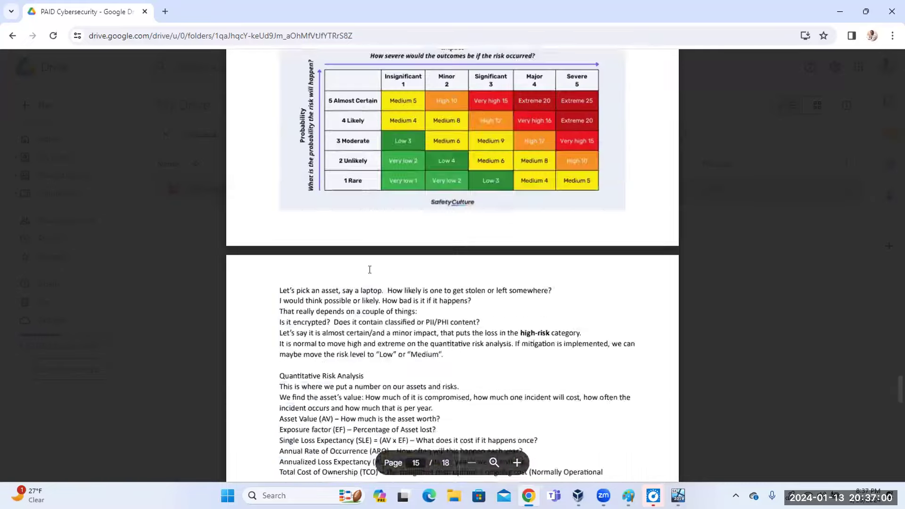
pyautogui.scroll(-15, 372, 275)
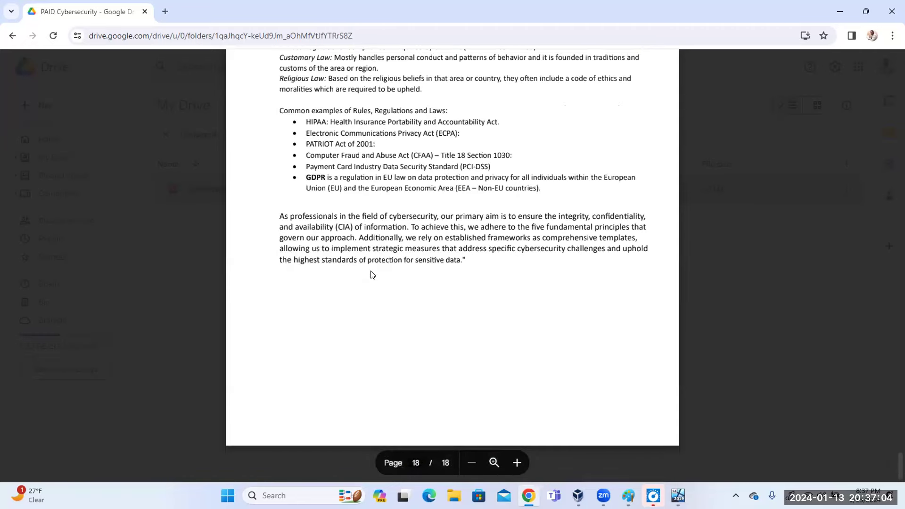
pyautogui.scroll(12, 373, 274)
pyautogui.scroll(8, 372, 275)
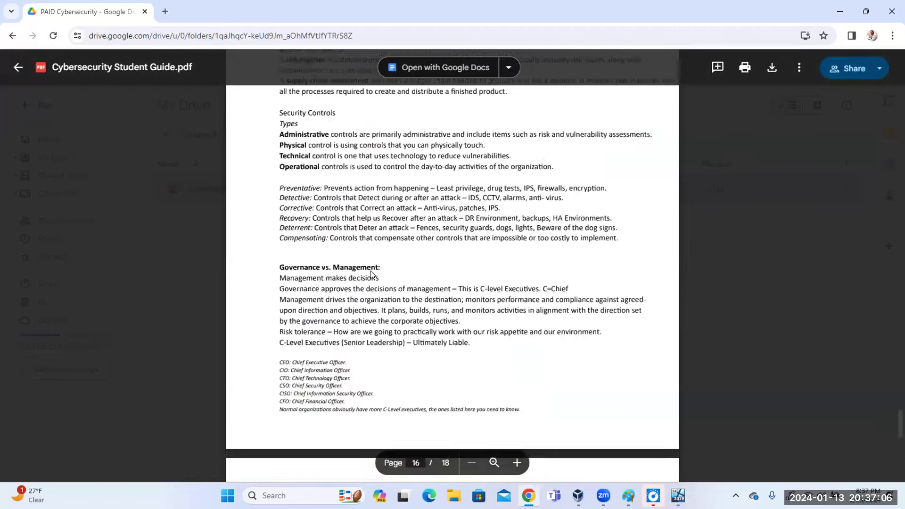
pyautogui.click(838, 13)
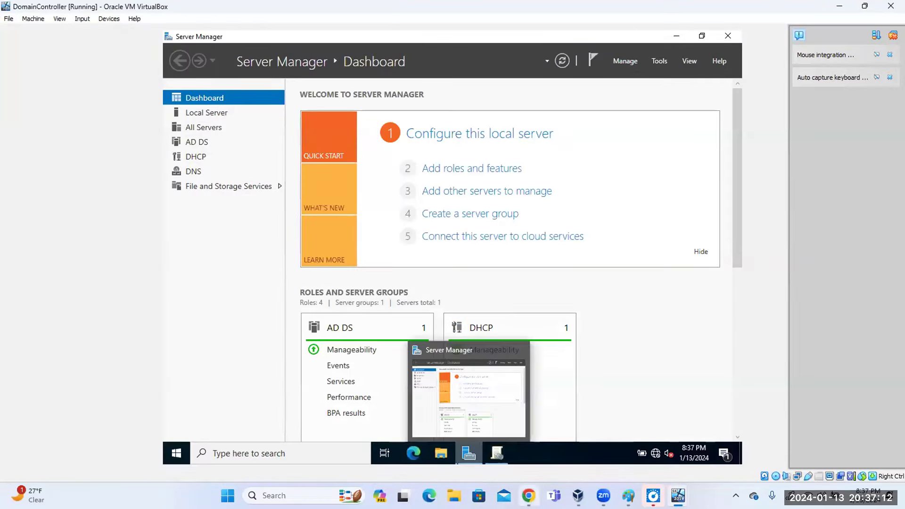
# Restore the student guide from the taskbar and minimize it again to show the VM.
pyautogui.click(529, 495)
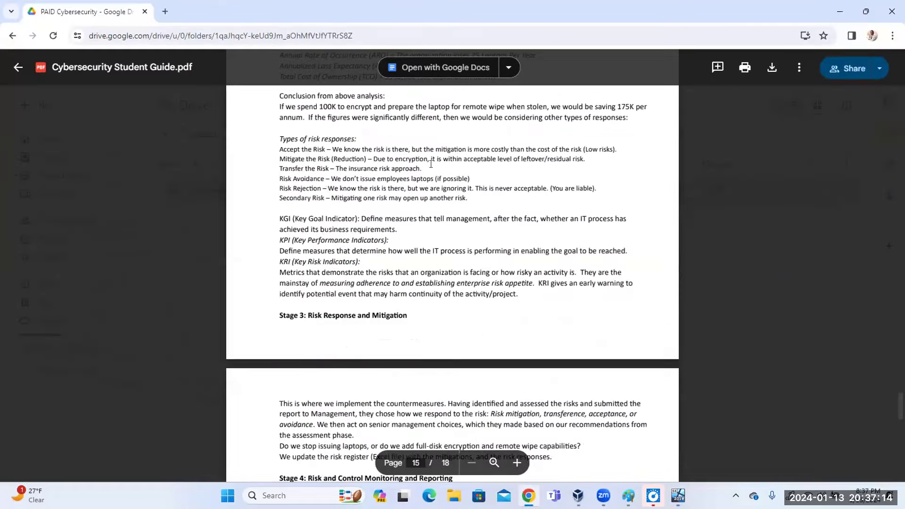
pyautogui.click(840, 11)
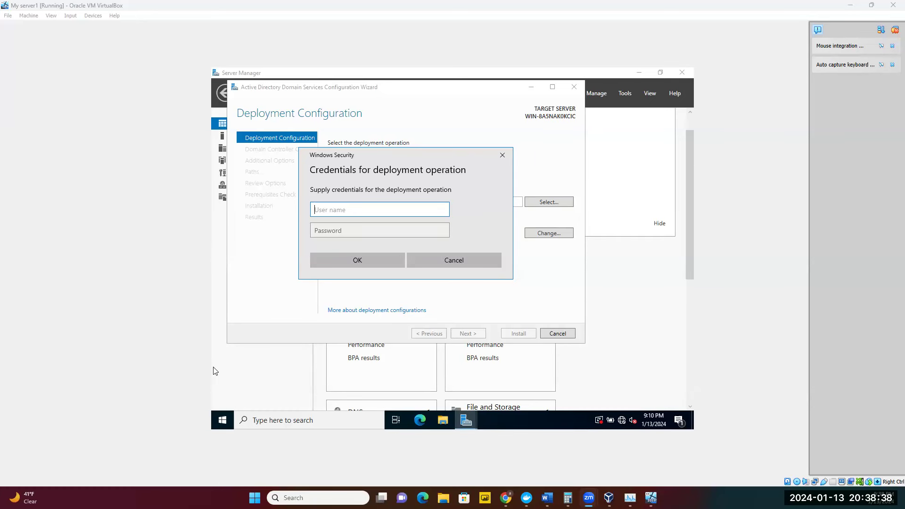
# On My server1, dismiss the Windows Security credentials prompt and select 'Add a new forest'.
pyautogui.click(213, 368)
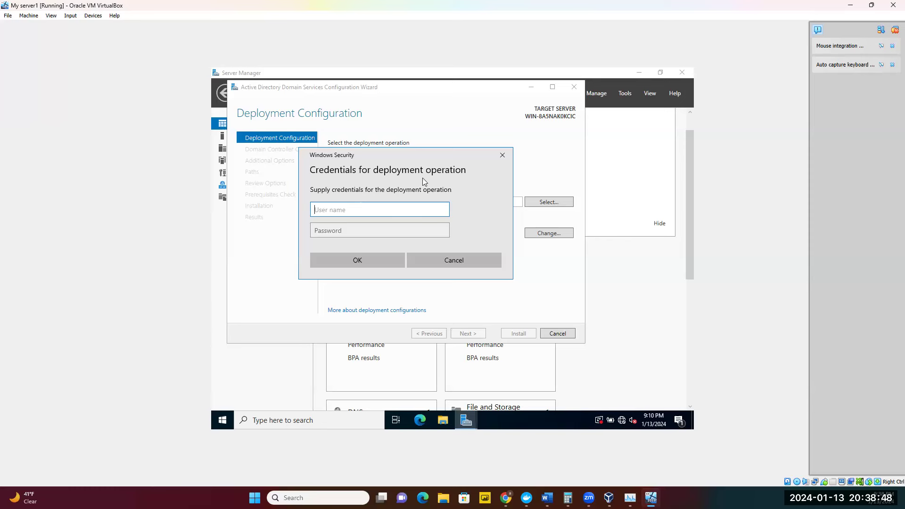
pyautogui.click(503, 155)
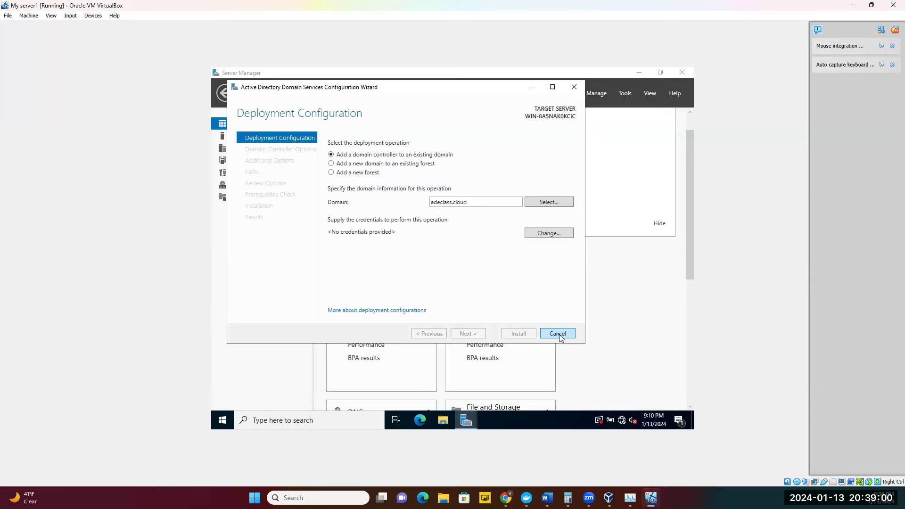
pyautogui.click(331, 173)
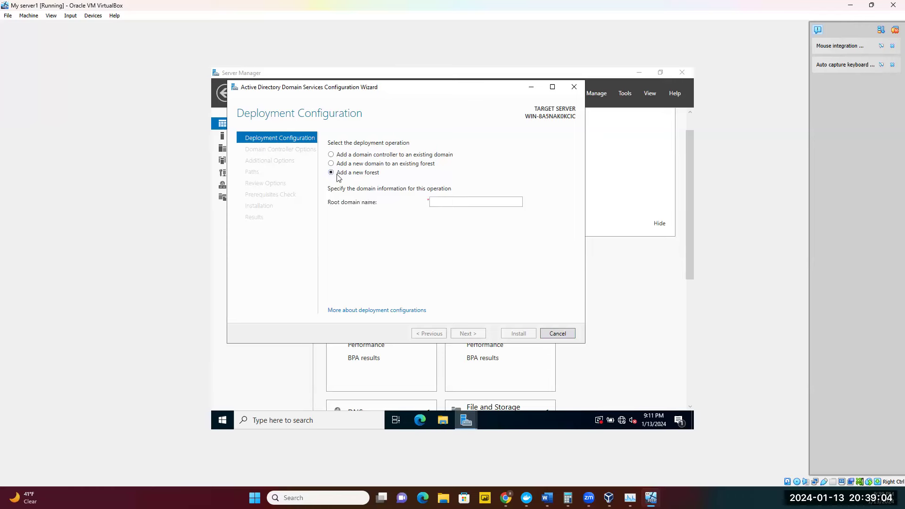
# Enter adeclass.cloud as the root domain name and advance to Domain Controller Options.
pyautogui.click(442, 201)
pyautogui.write('adeclass')
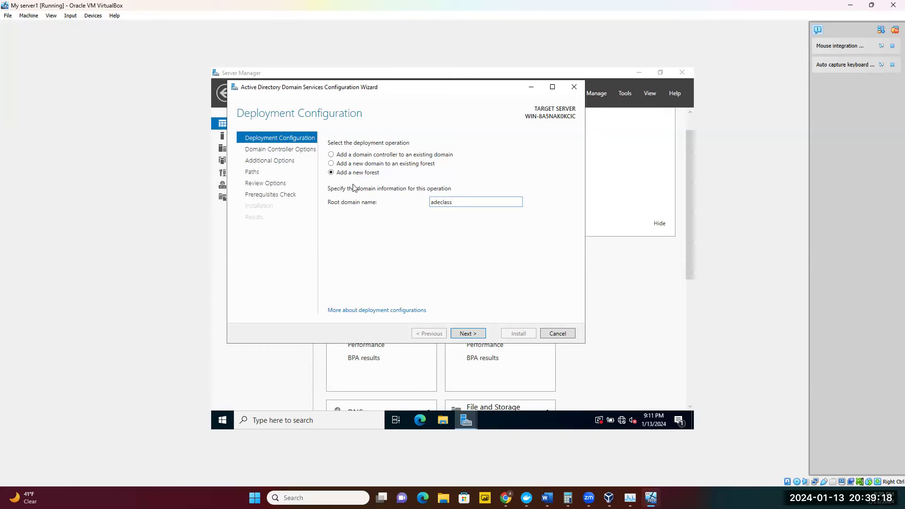
pyautogui.write('.cloud')
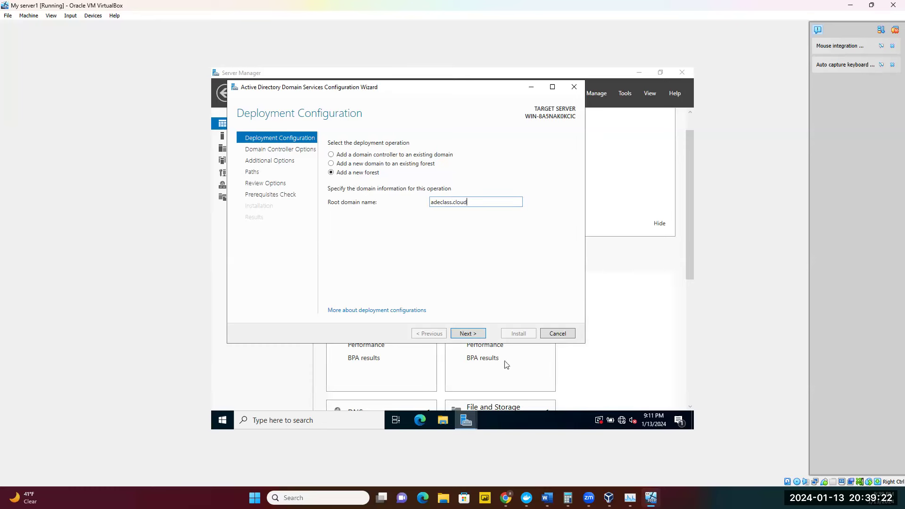
pyautogui.click(467, 334)
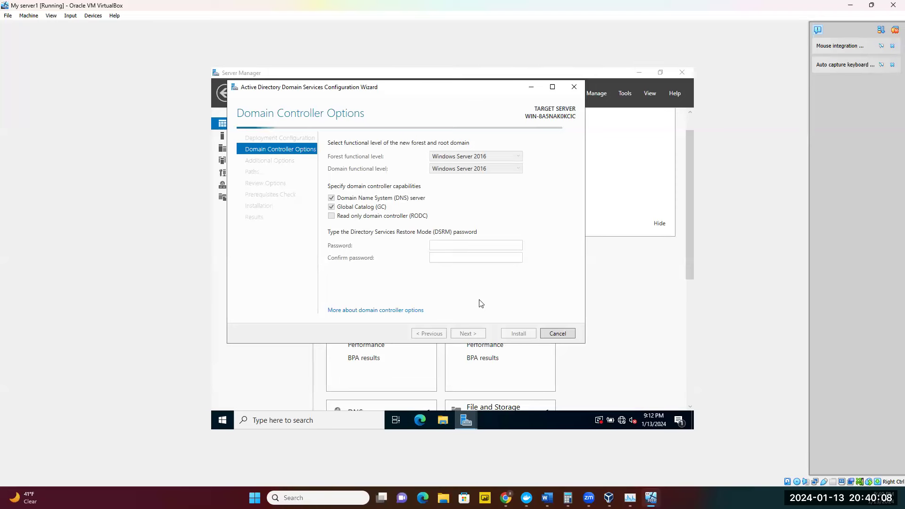
# Enter and confirm the Directory Services Restore Mode password, then advance to DNS Options.
pyautogui.click(487, 245)
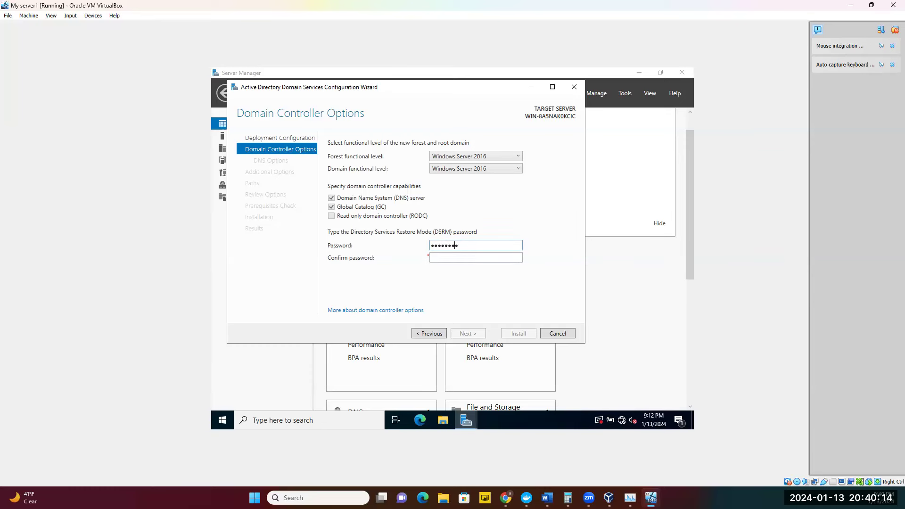
pyautogui.click(487, 259)
pyautogui.write('Passw●●●●')
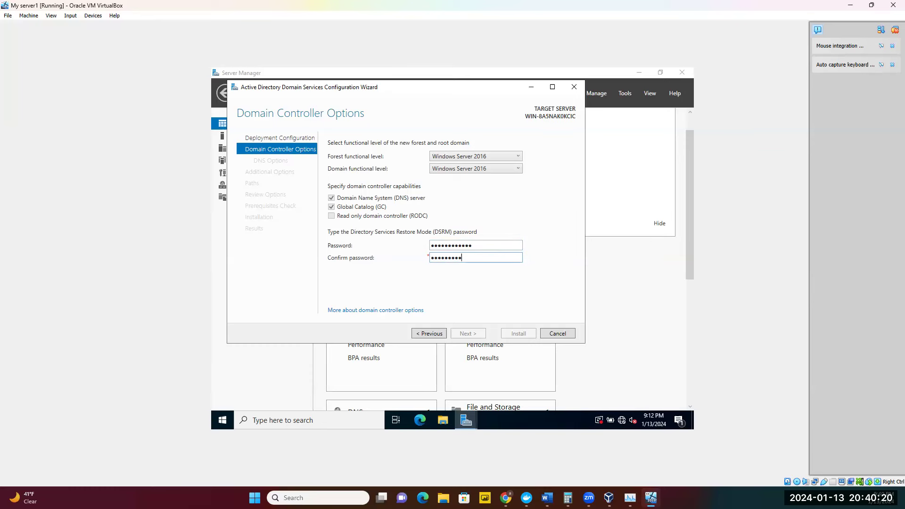
pyautogui.write('●●●')
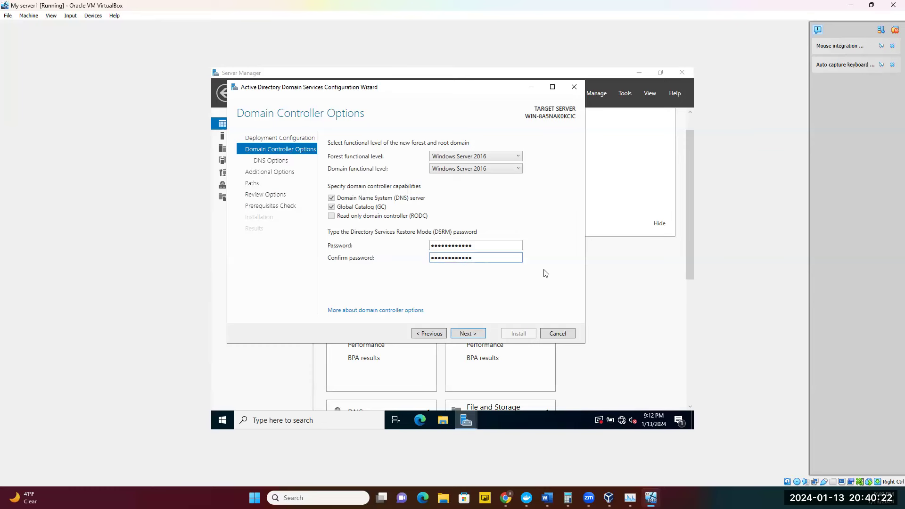
pyautogui.click(468, 334)
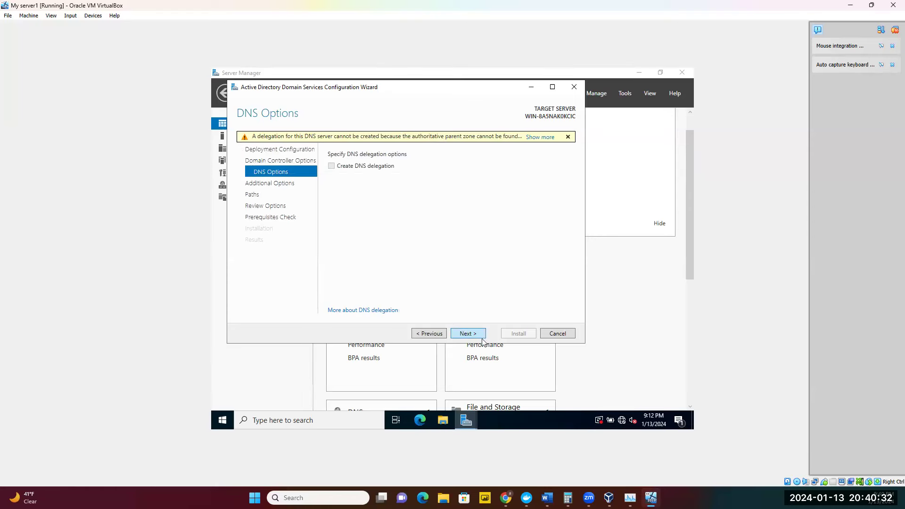
# Keep the default DNS options, NetBIOS name ADECLASS and NTDS/SYSVOL paths, then run the prerequisites check.
pyautogui.click(466, 333)
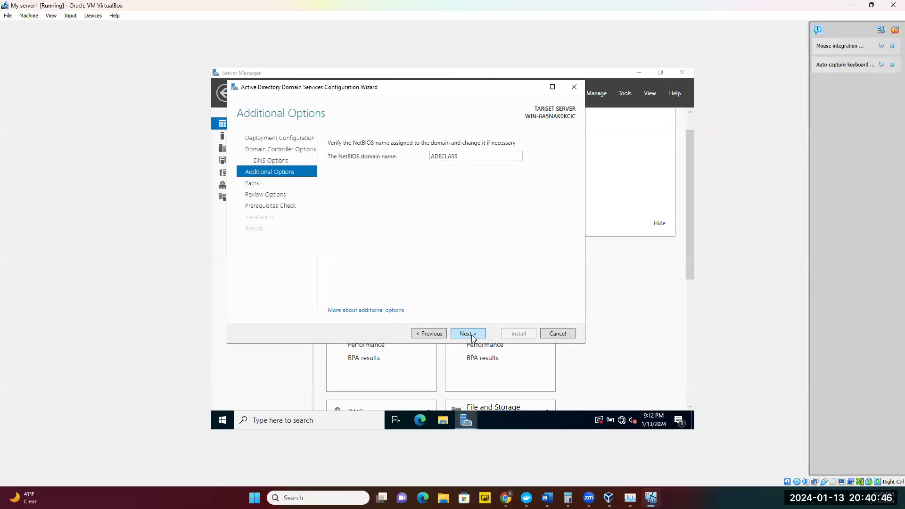
pyautogui.click(471, 336)
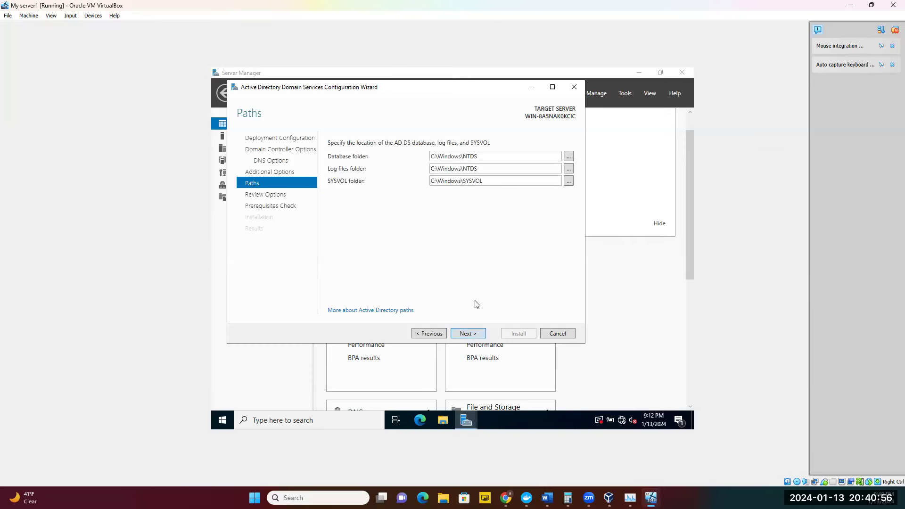
pyautogui.click(467, 333)
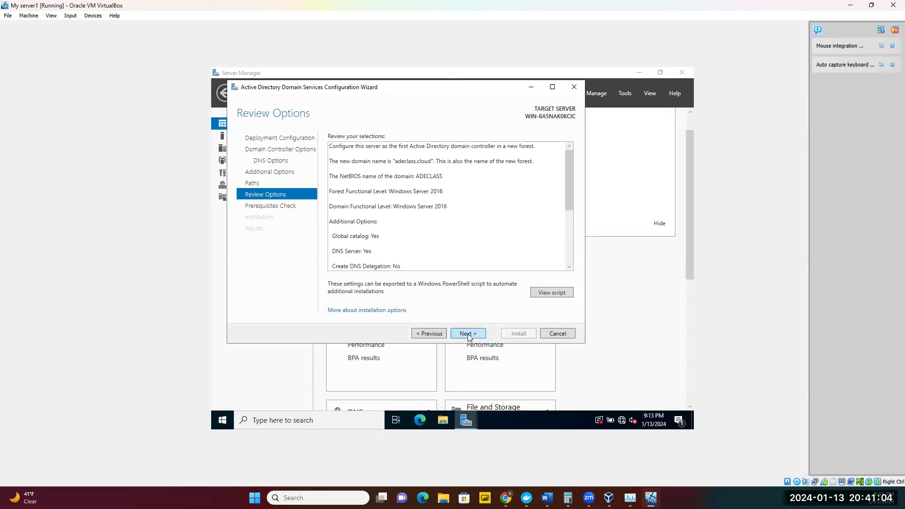
pyautogui.click(468, 334)
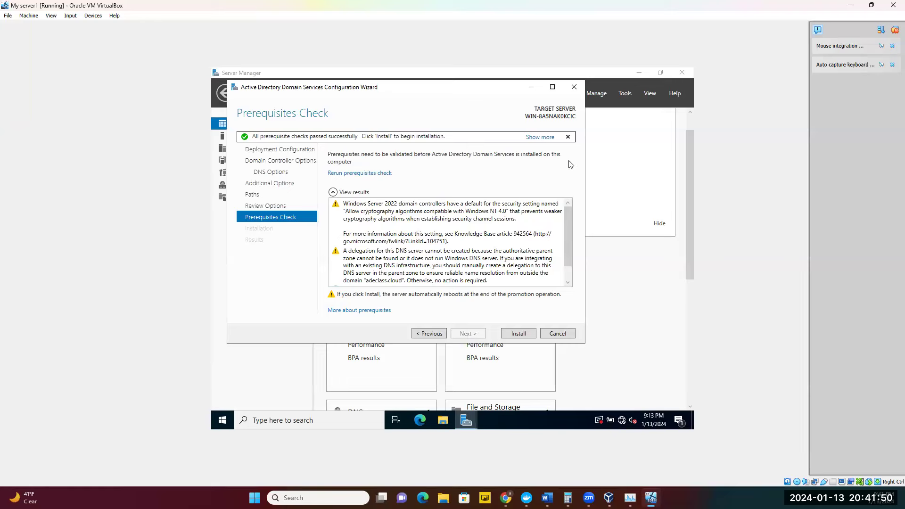
# Start installing the server as the new forest's first domain controller once all checks pass.
pyautogui.click(518, 336)
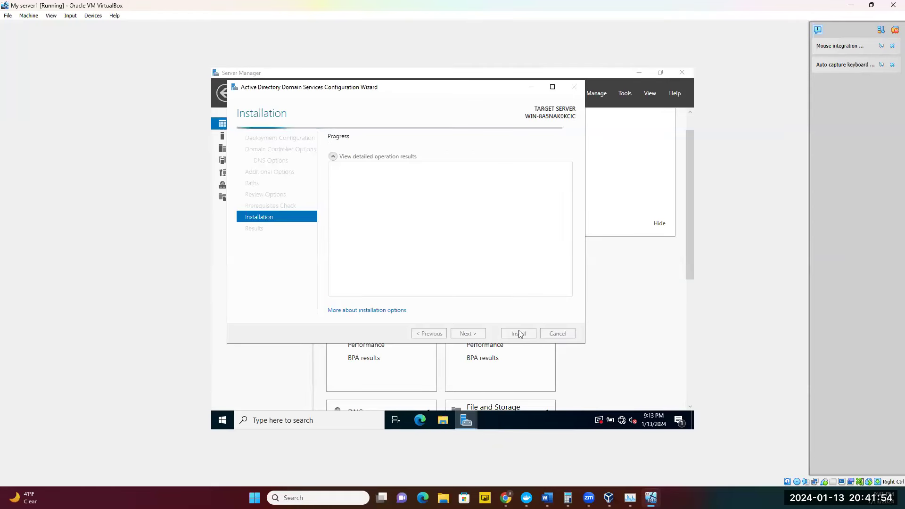